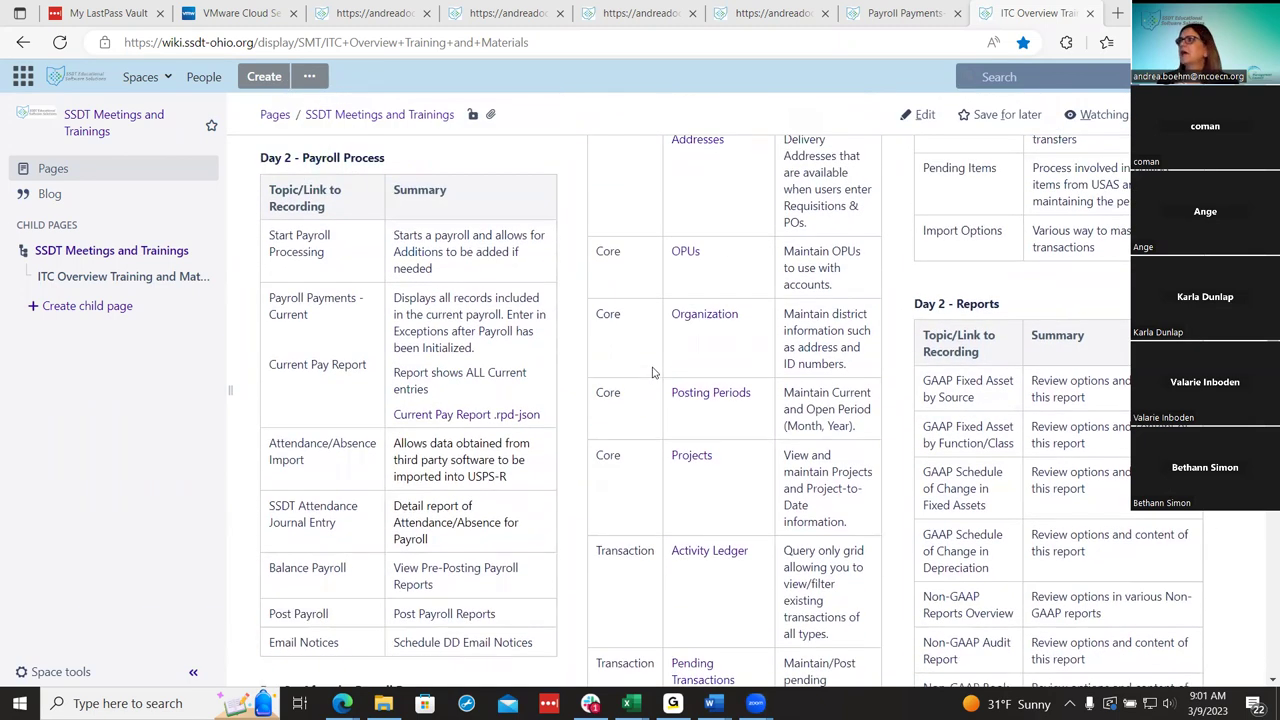
Go to the SSDT Meetings and Trainings page, expand its remaining child pages and open ITC Overview Training and Materials.
scroll(765, 385, "up", 2)
scroll(765, 385, "down", 2)
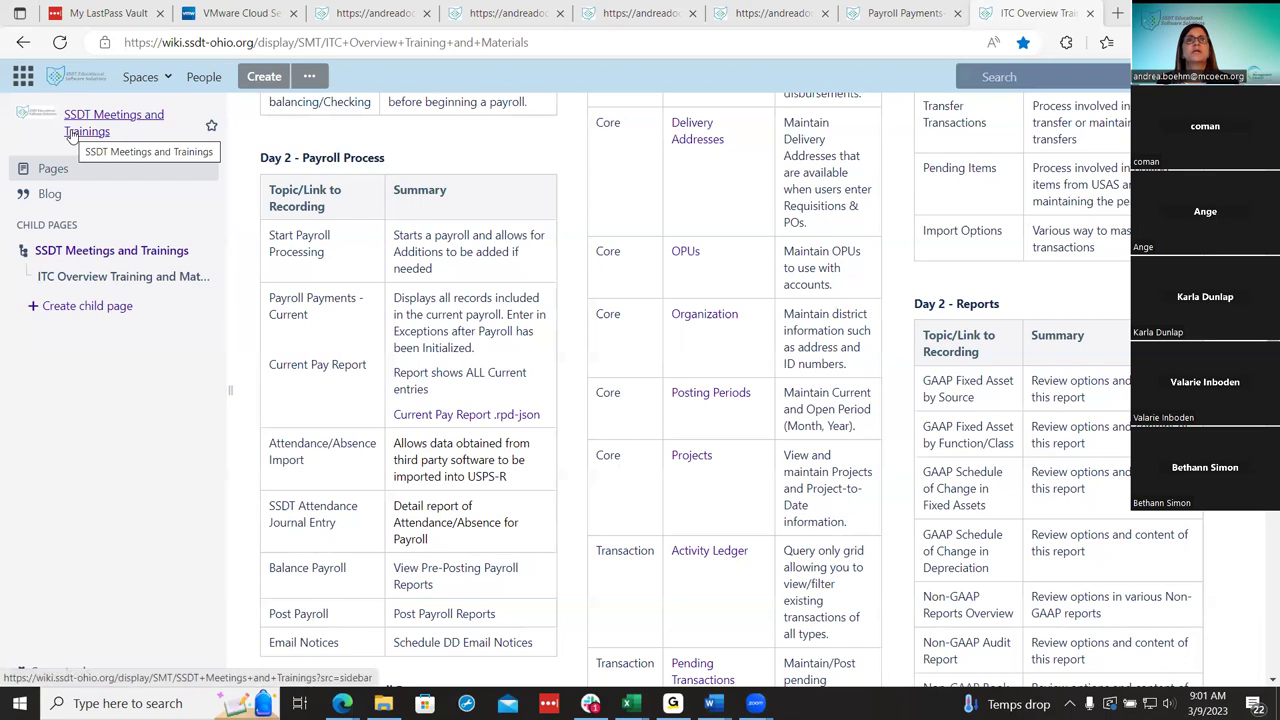
scroll(100, 135, "up", 1)
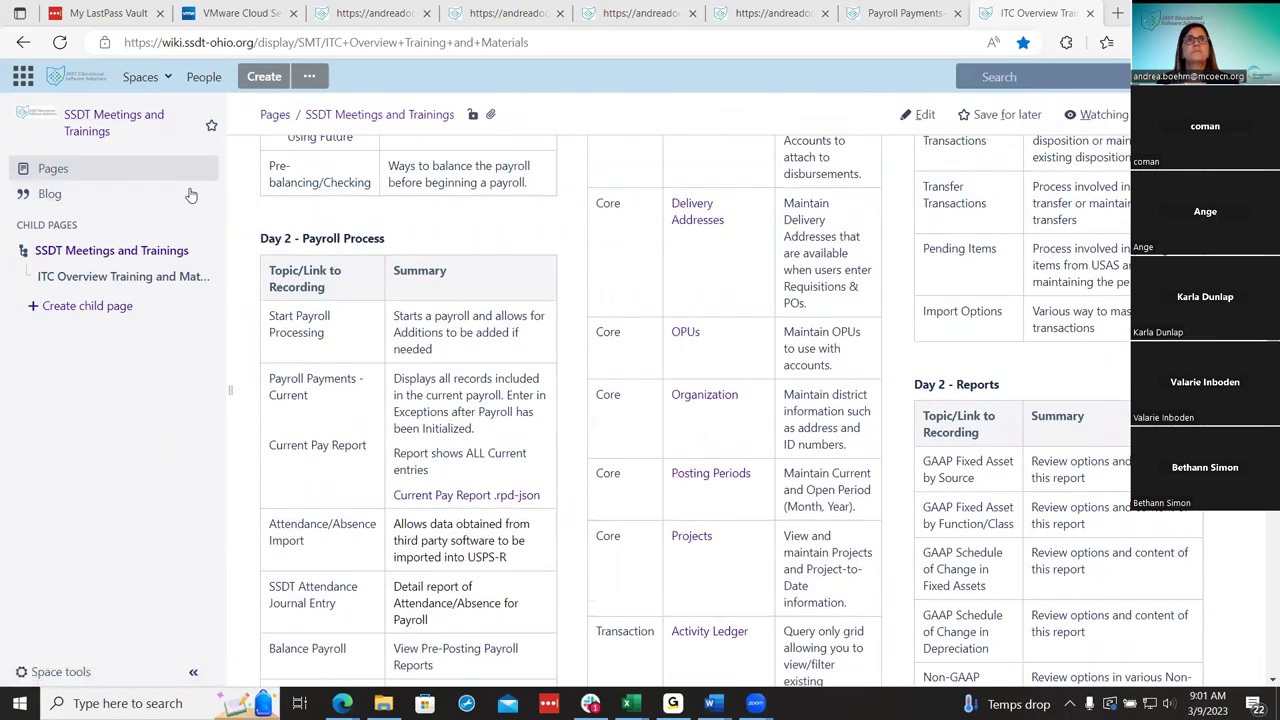
left_click(100, 131)
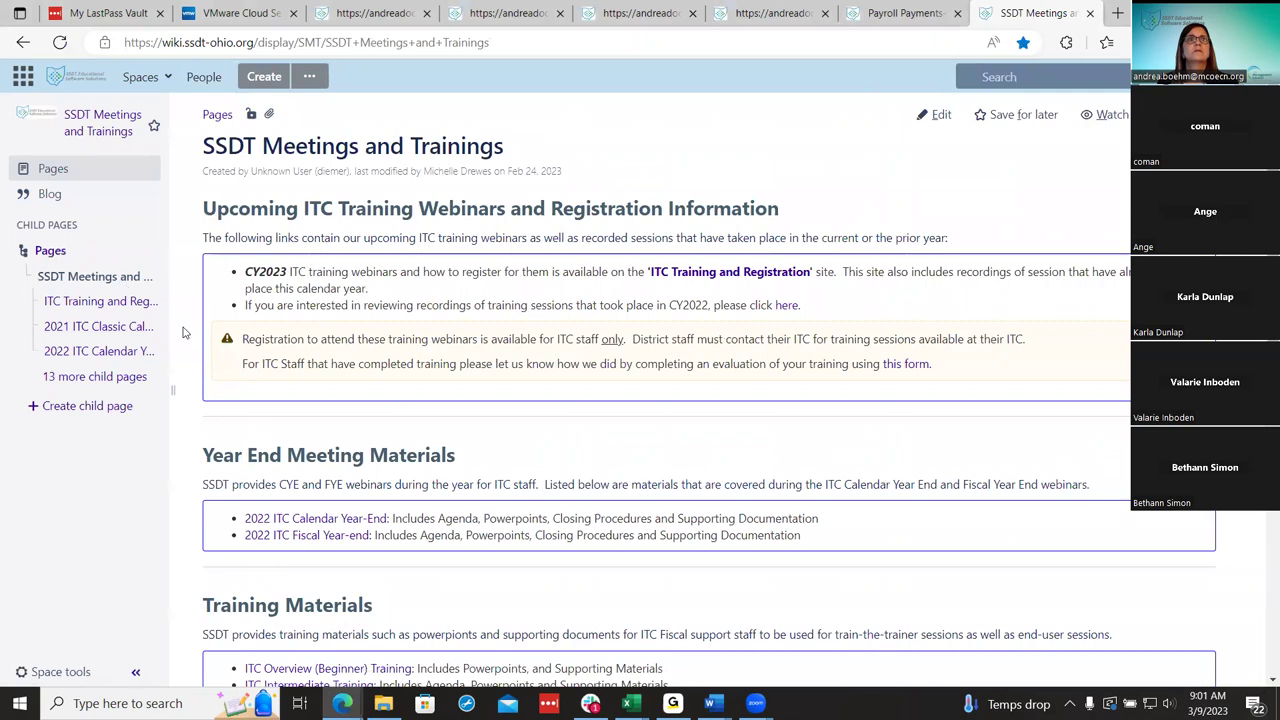
left_click_drag(172, 326, 228, 326)
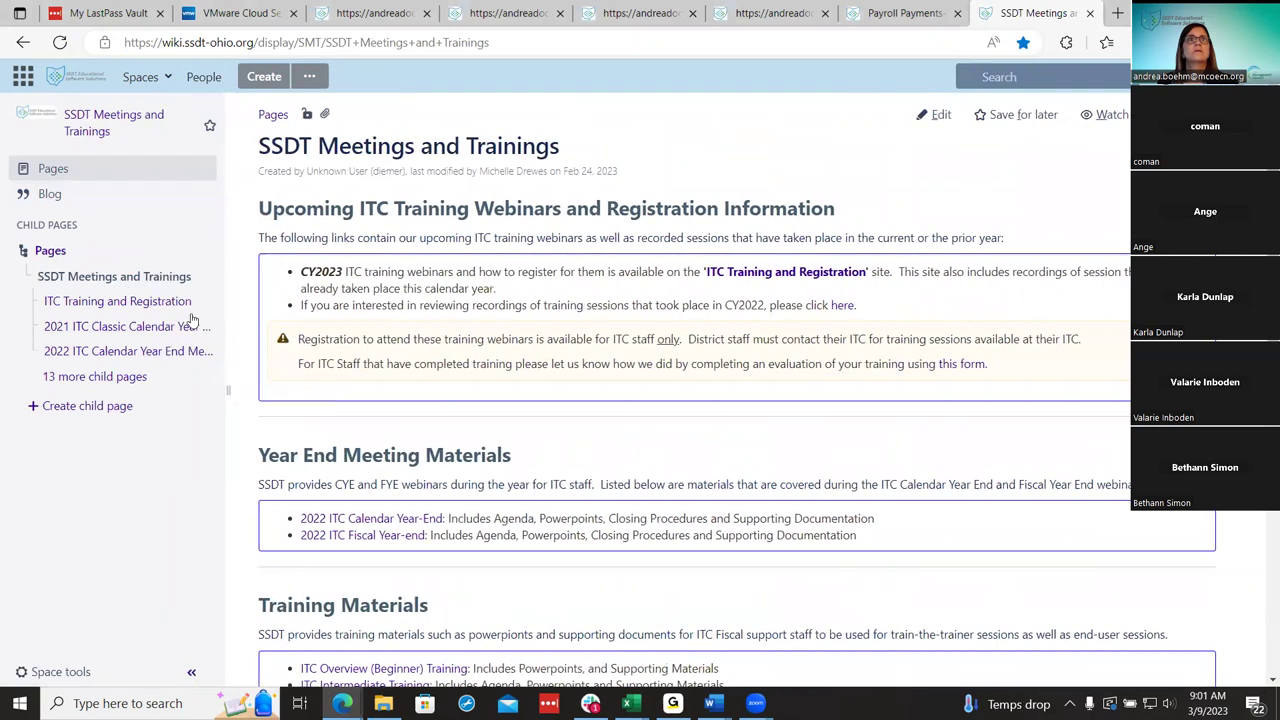
left_click(142, 378)
scroll(140, 478, "down", 1)
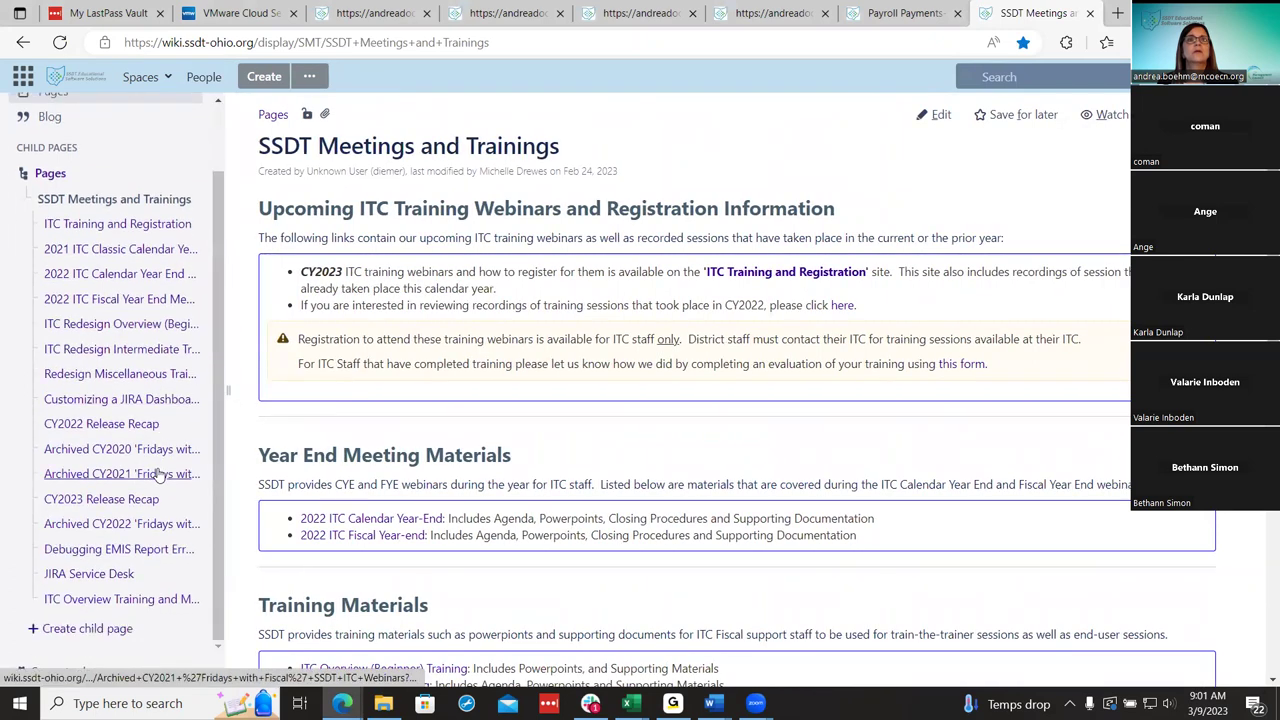
left_click(163, 603)
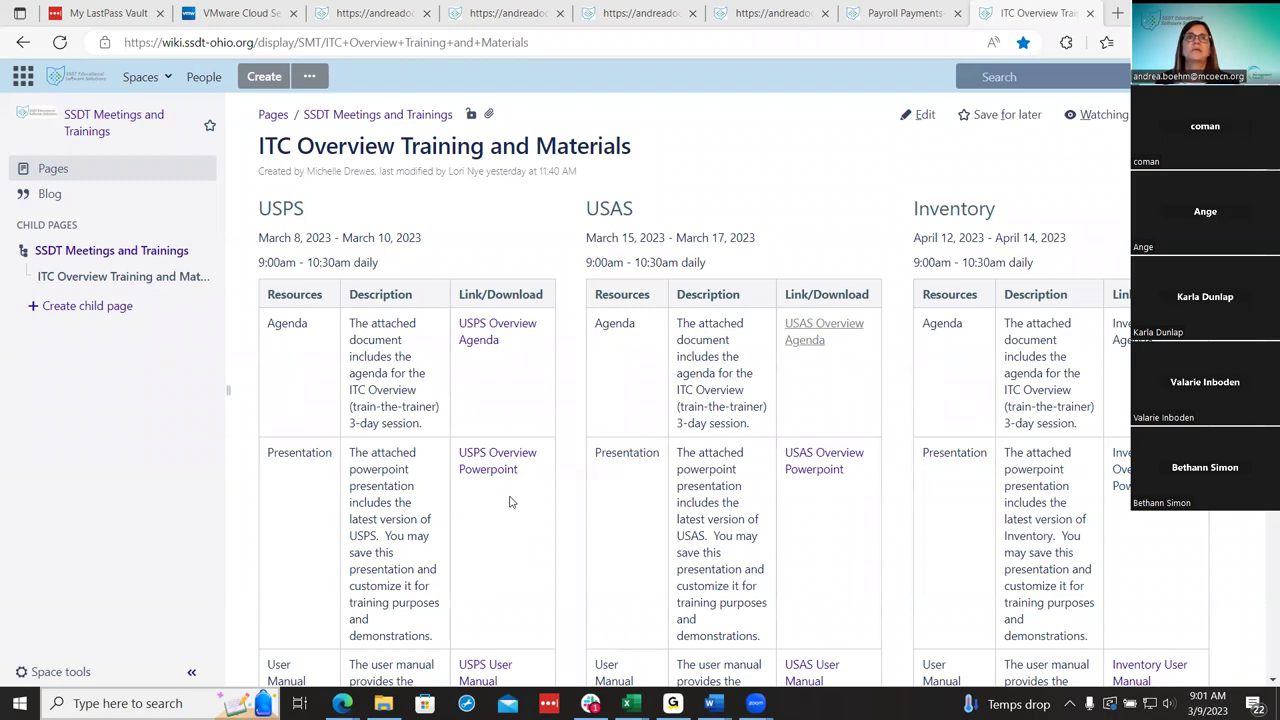
Review the USPS resources, recorded trainings and the Day 1 and Day 2 payroll topic tables on the training page.
scroll(510, 502, "down", 7)
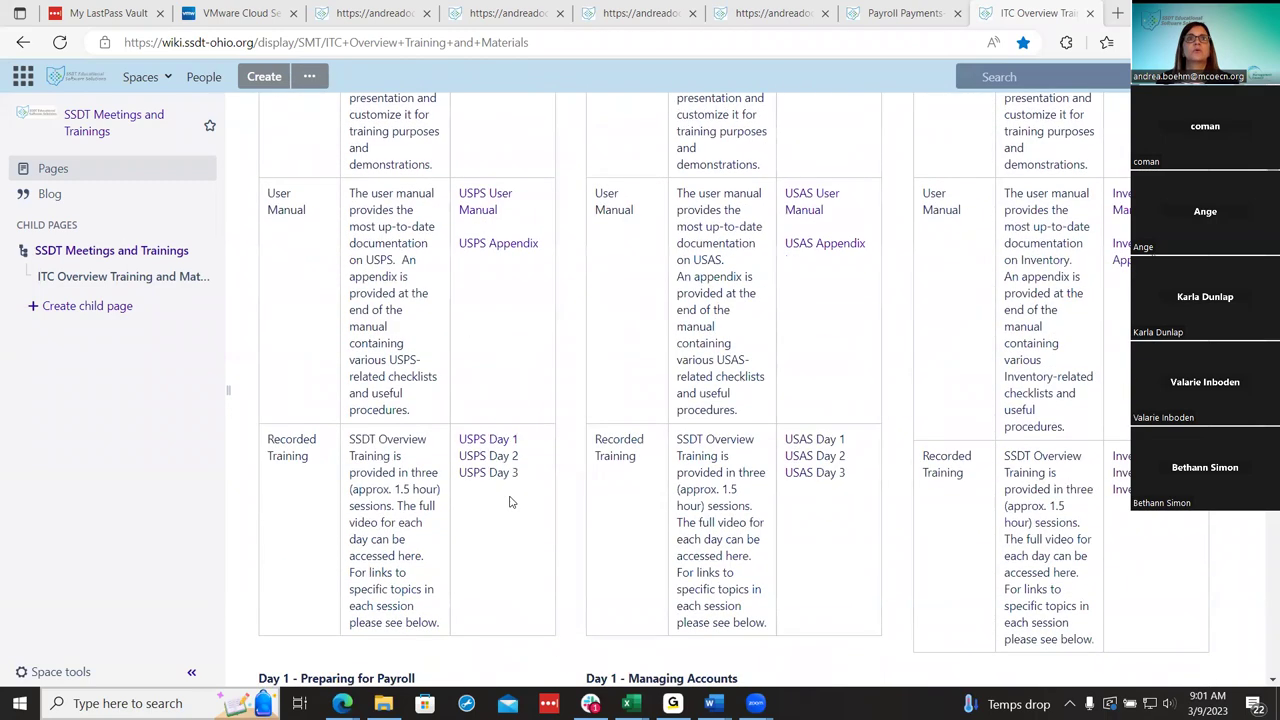
scroll(510, 502, "down", 3)
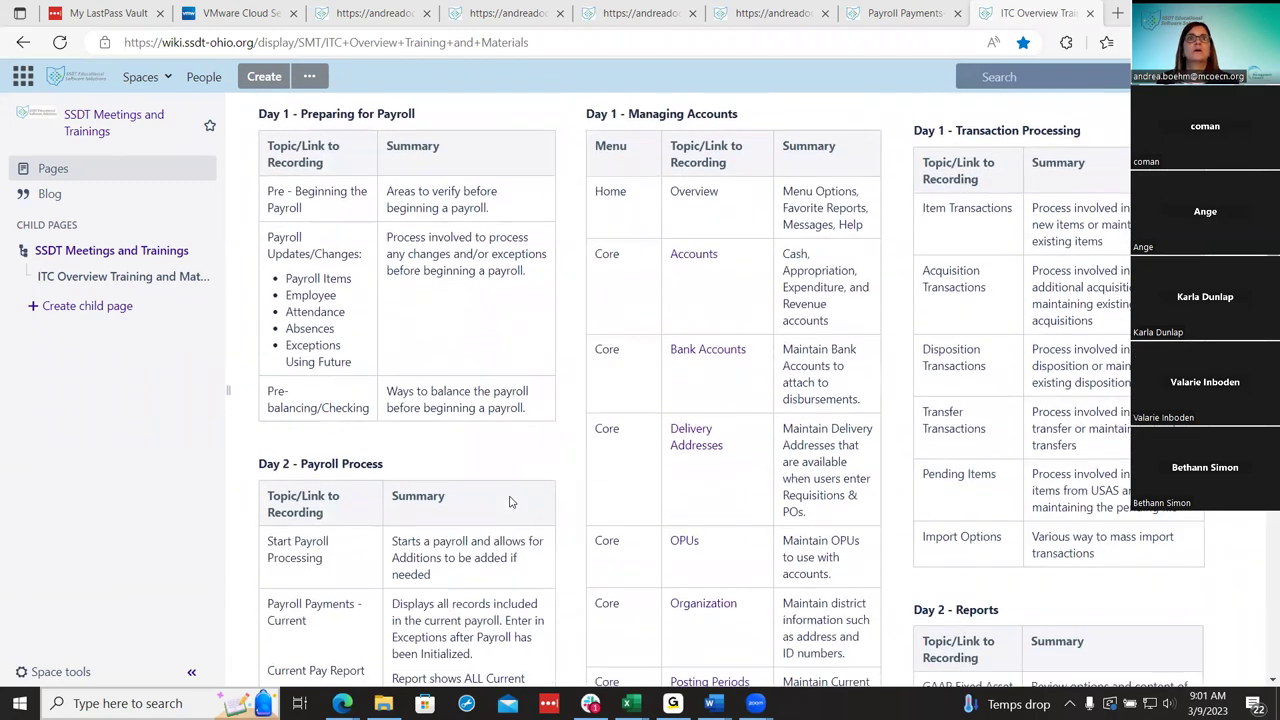
scroll(510, 502, "down", 4)
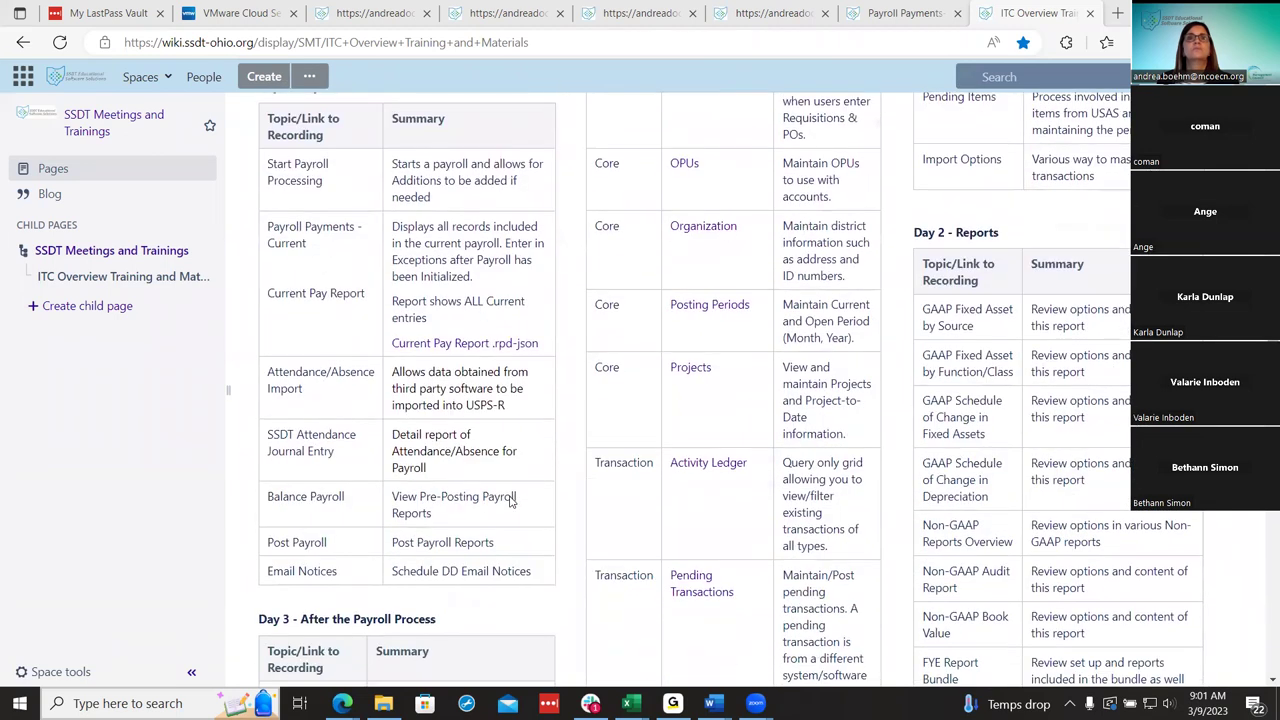
left_click(390, 12)
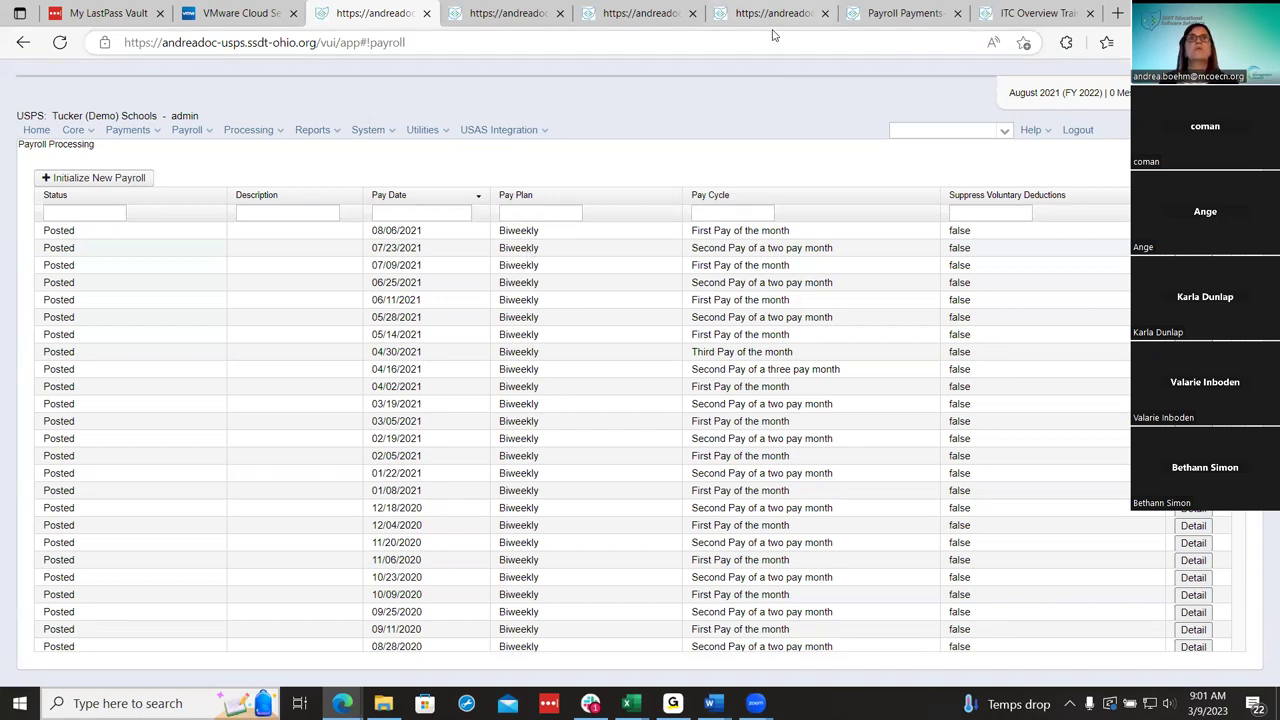
left_click(982, 10)
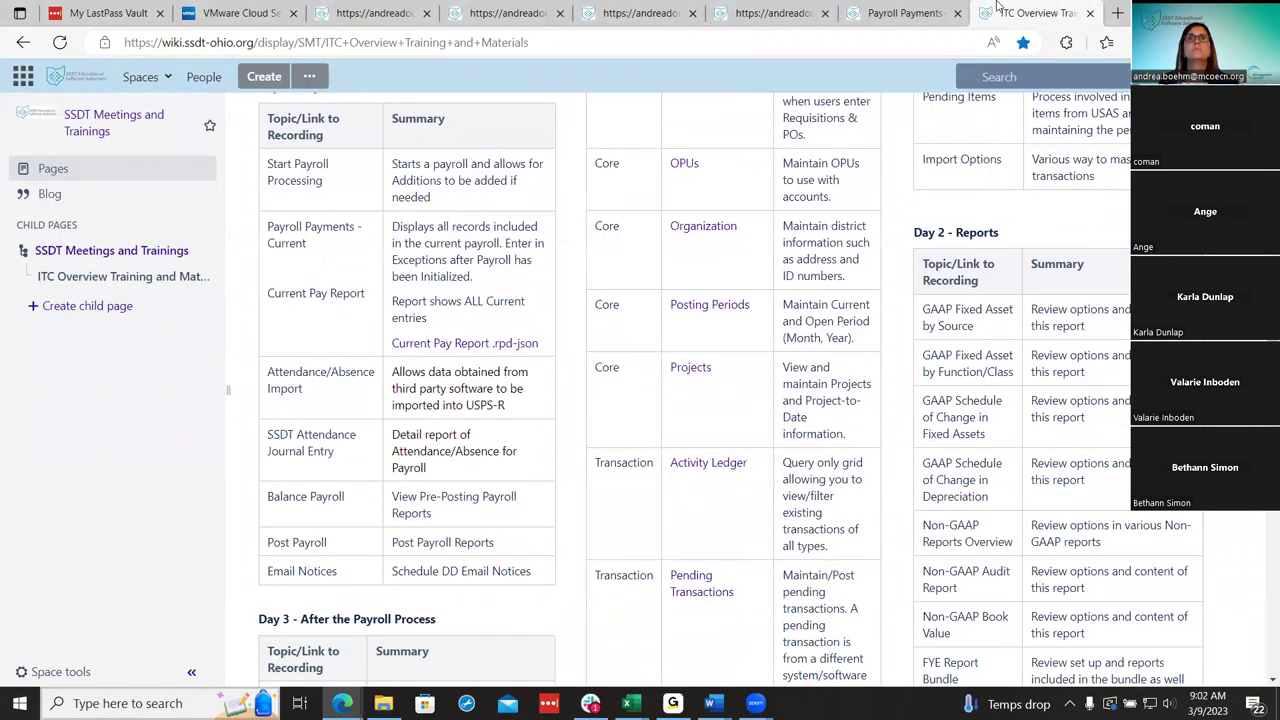
In the USPS-R manual, expand the Appendix and its Checklists, and open the USPS-R Payroll Processing Checklist.
left_click(945, 10)
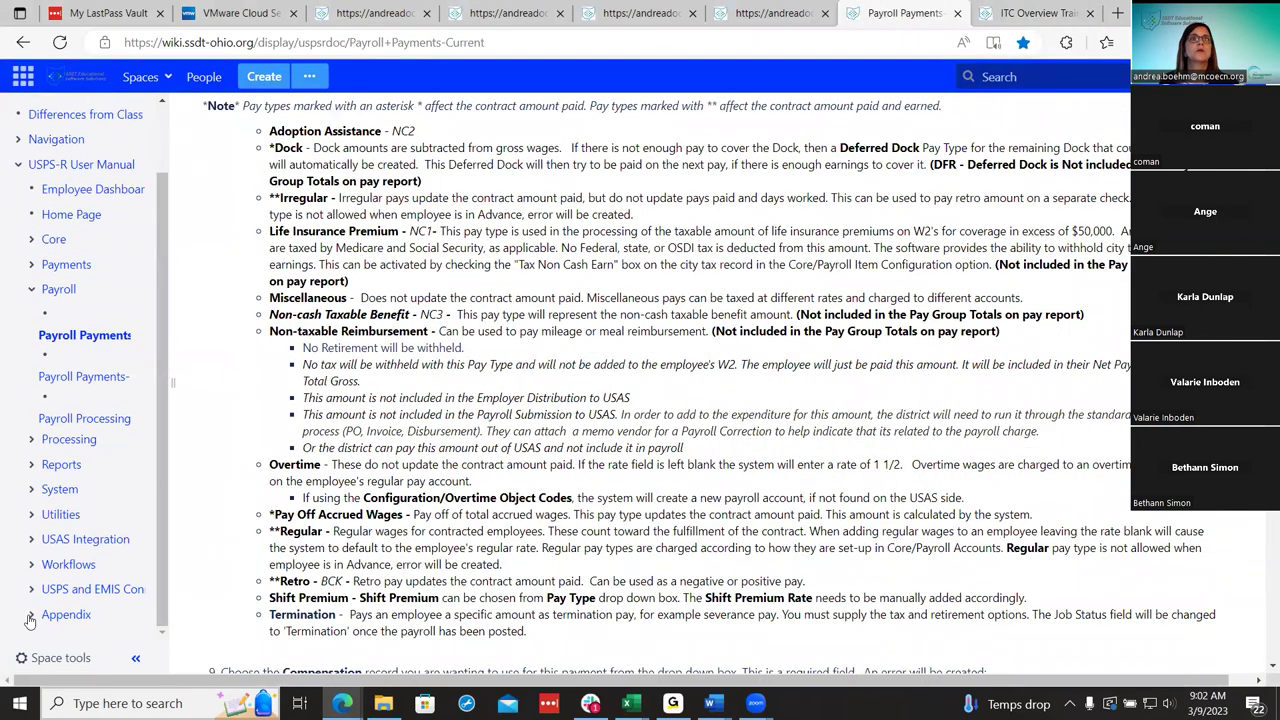
scroll(83, 572, "down", 3)
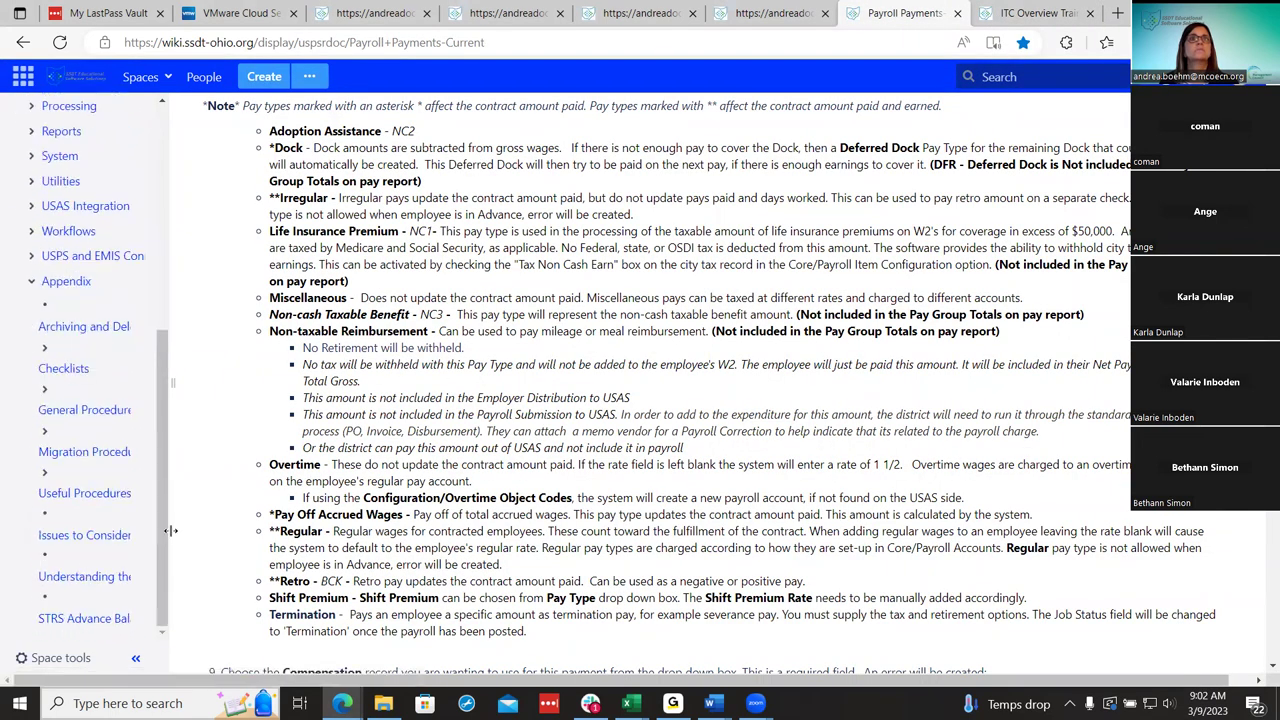
left_click_drag(170, 530, 250, 510)
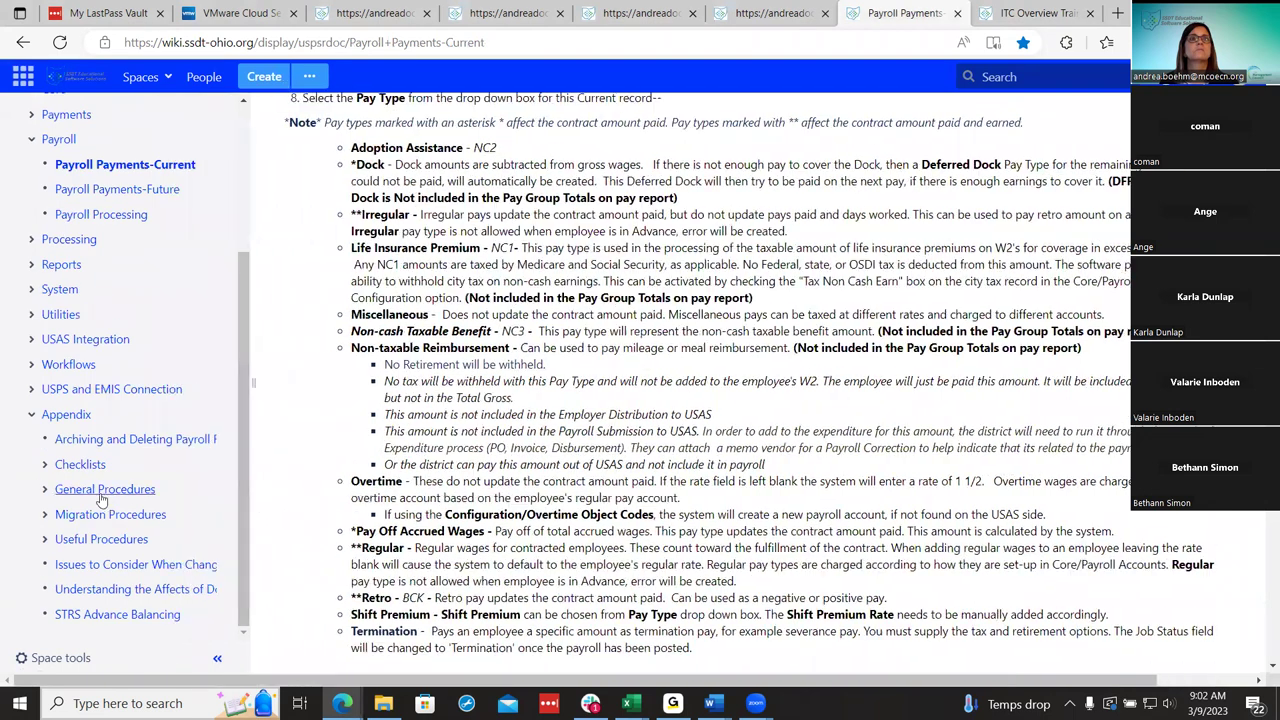
left_click(44, 465)
scroll(130, 400, "down", 3)
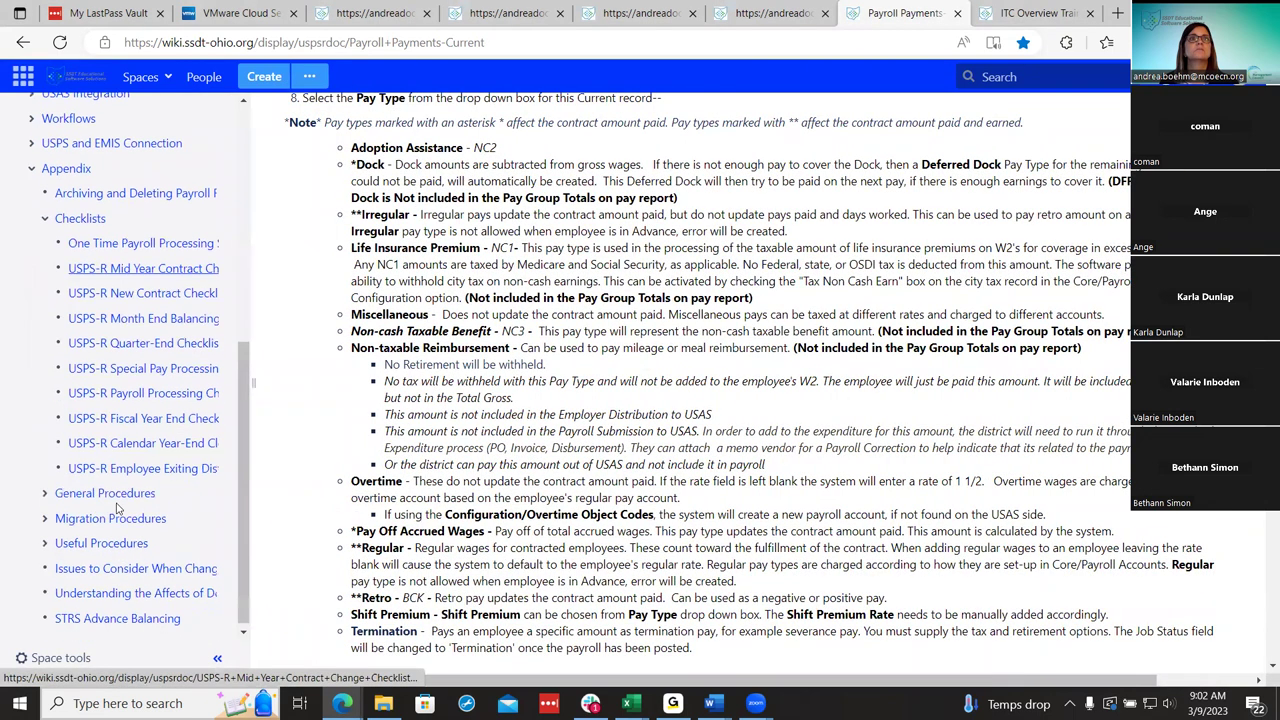
left_click(160, 398)
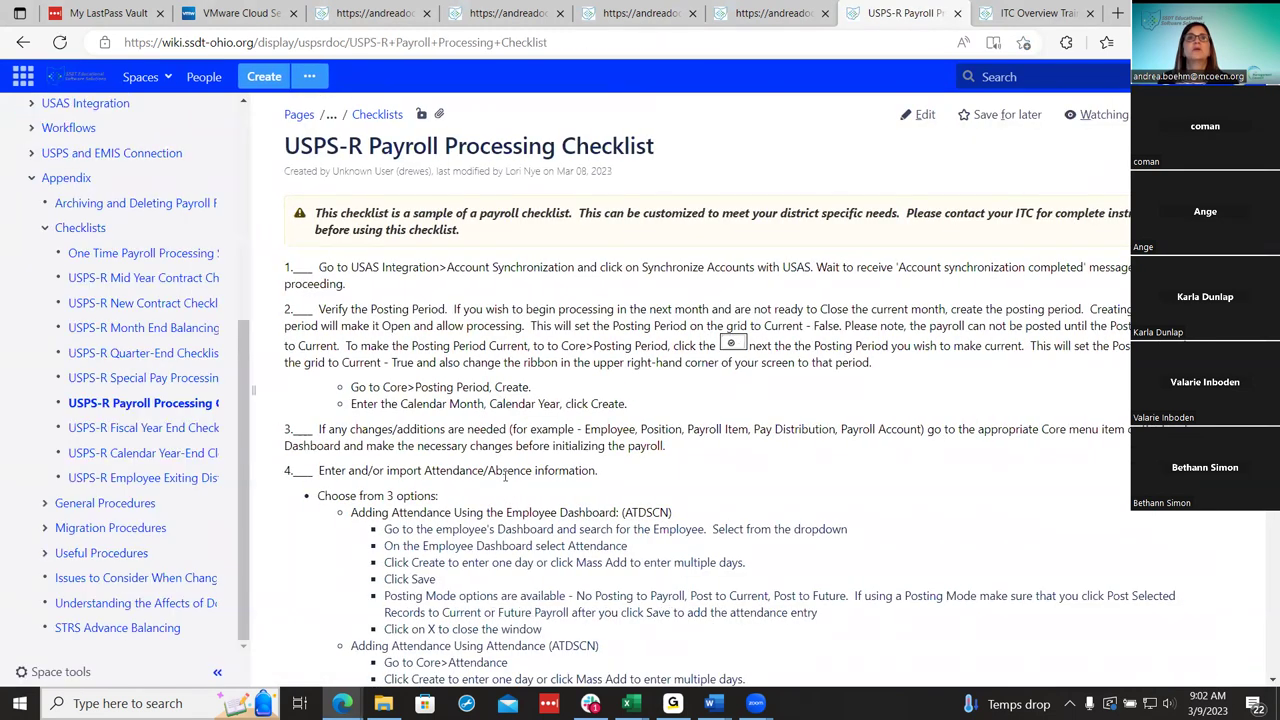
left_click_drag(252, 497, 200, 480)
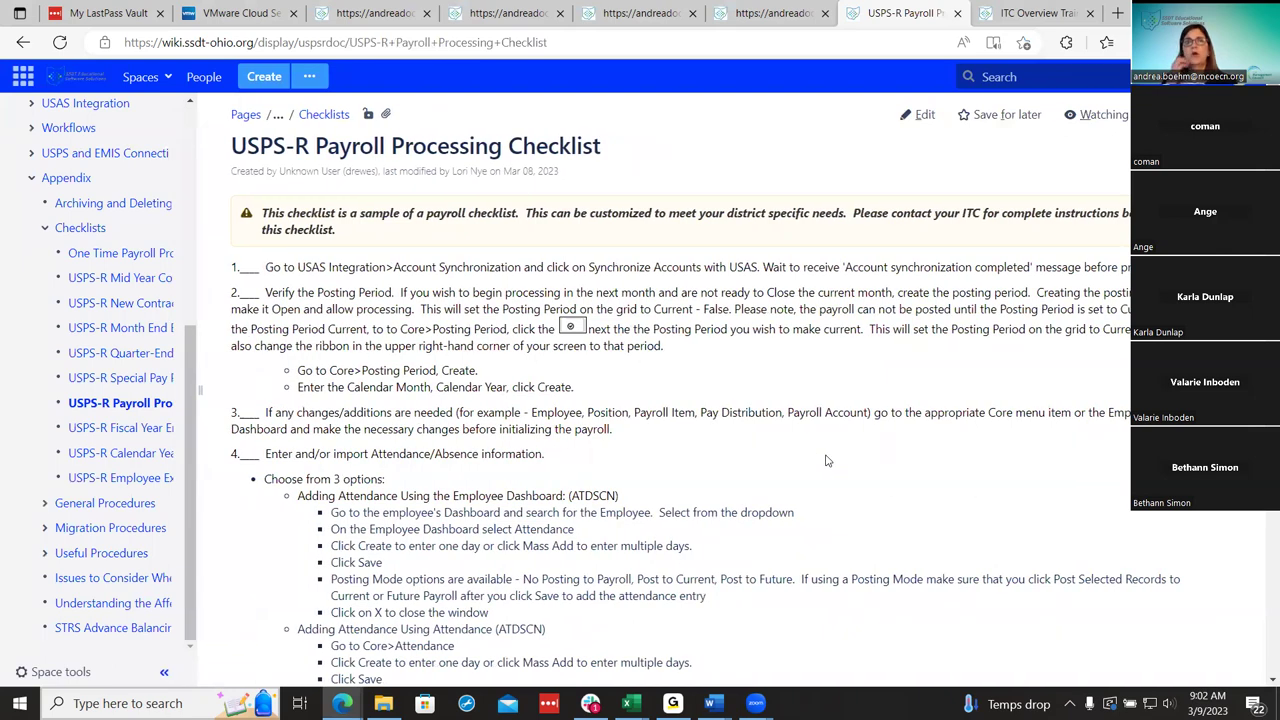
Skim the payroll processing checklist from the attendance import instructions through the Payroll Payments Current exceptions, and return towards its beginning.
scroll(826, 460, "down", 1)
scroll(826, 460, "down", 5)
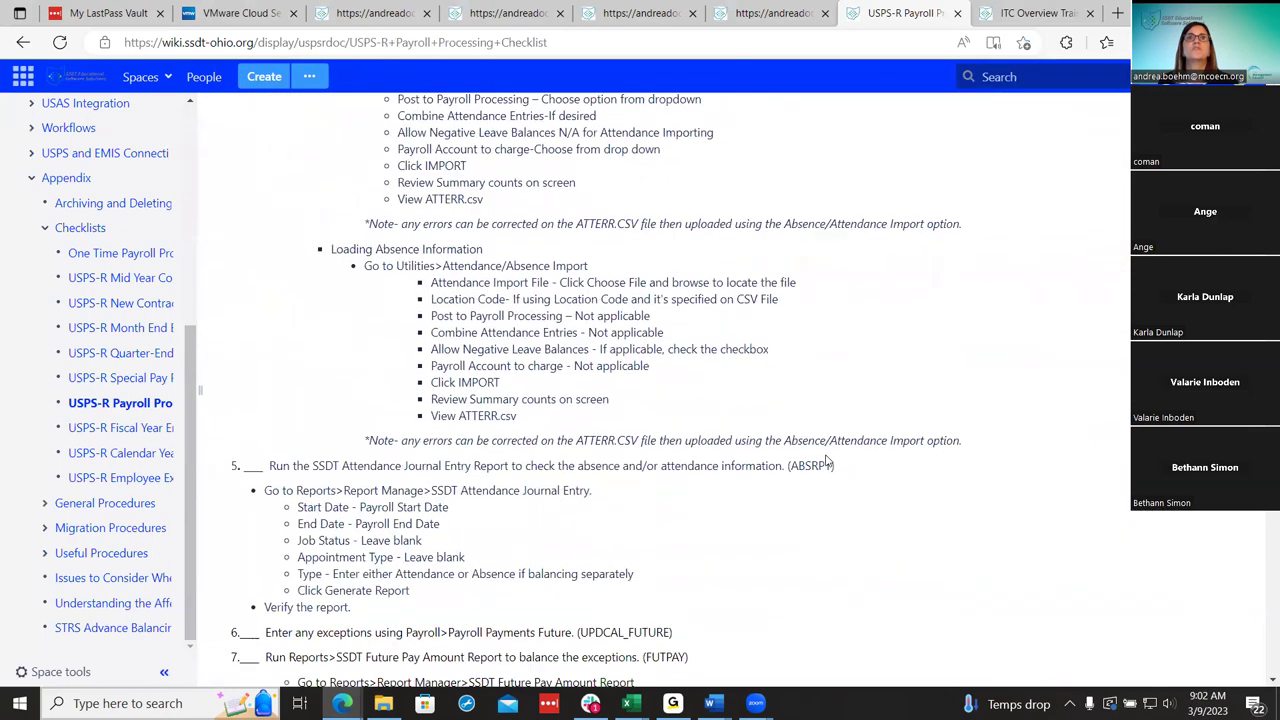
scroll(826, 460, "up", 2)
scroll(826, 460, "down", 11)
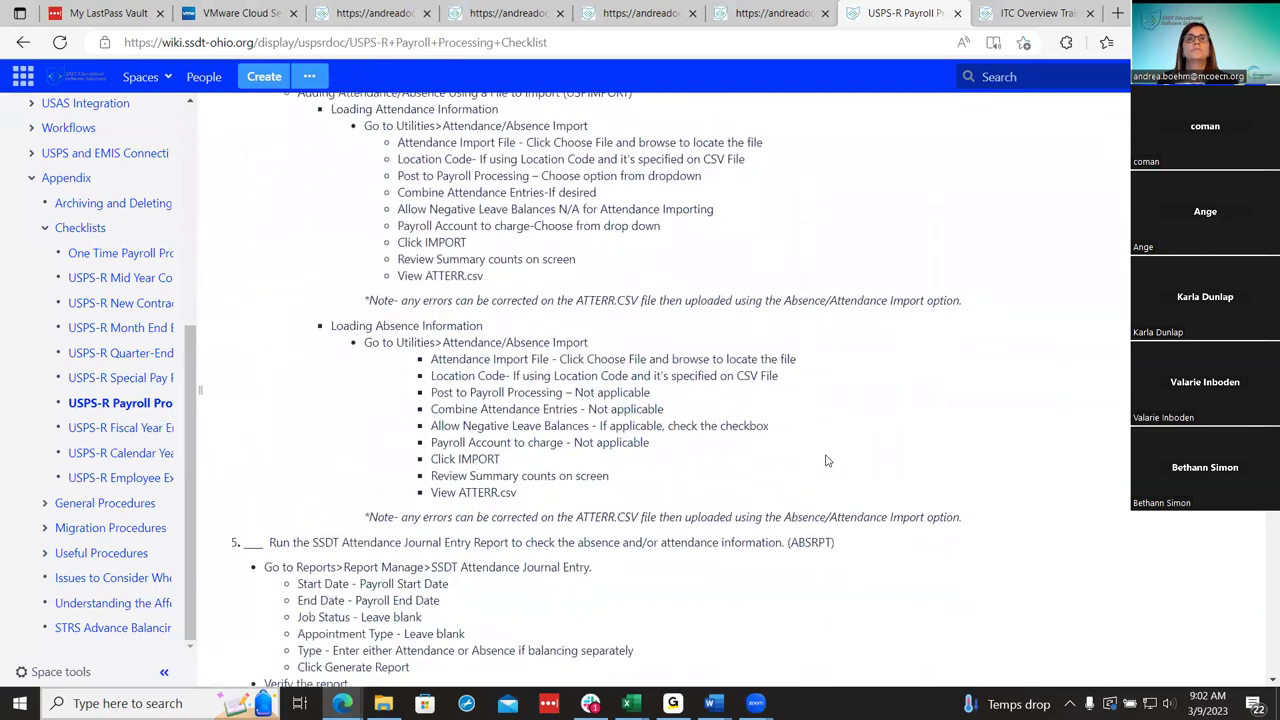
scroll(826, 460, "down", 3)
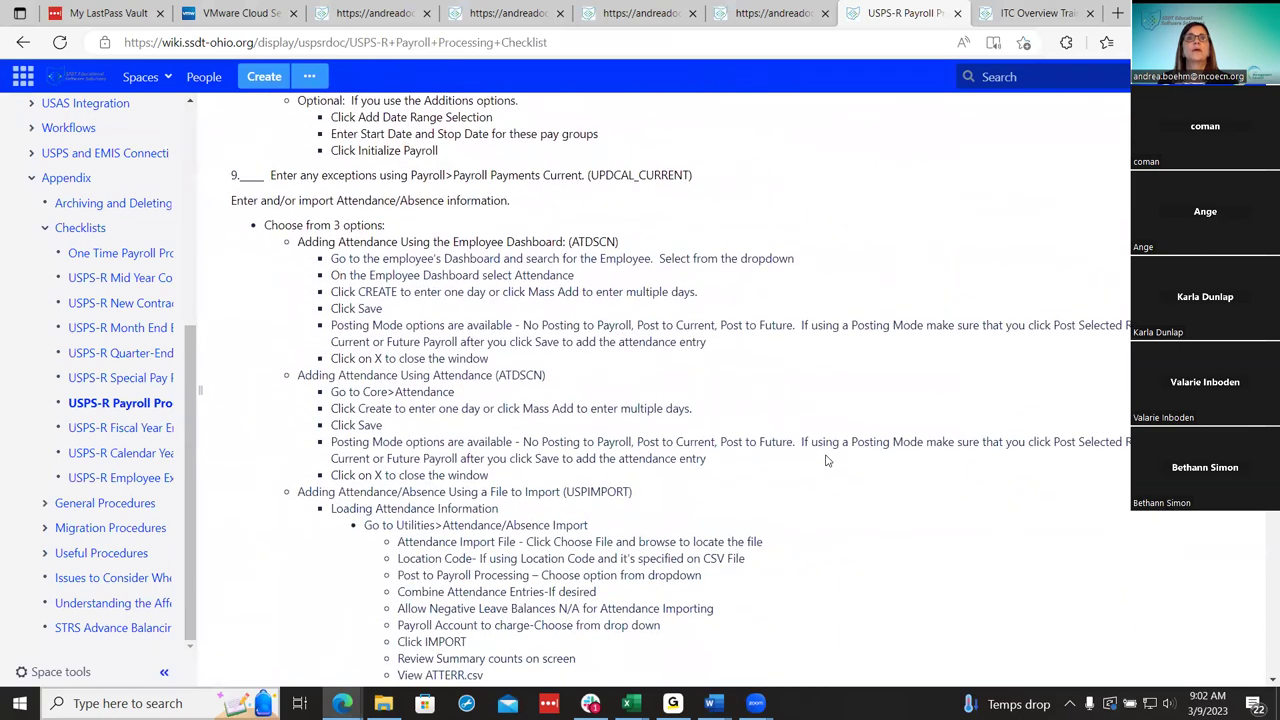
scroll(754, 523, "up", 1)
scroll(754, 523, "down", 5)
scroll(754, 520, "up", 15)
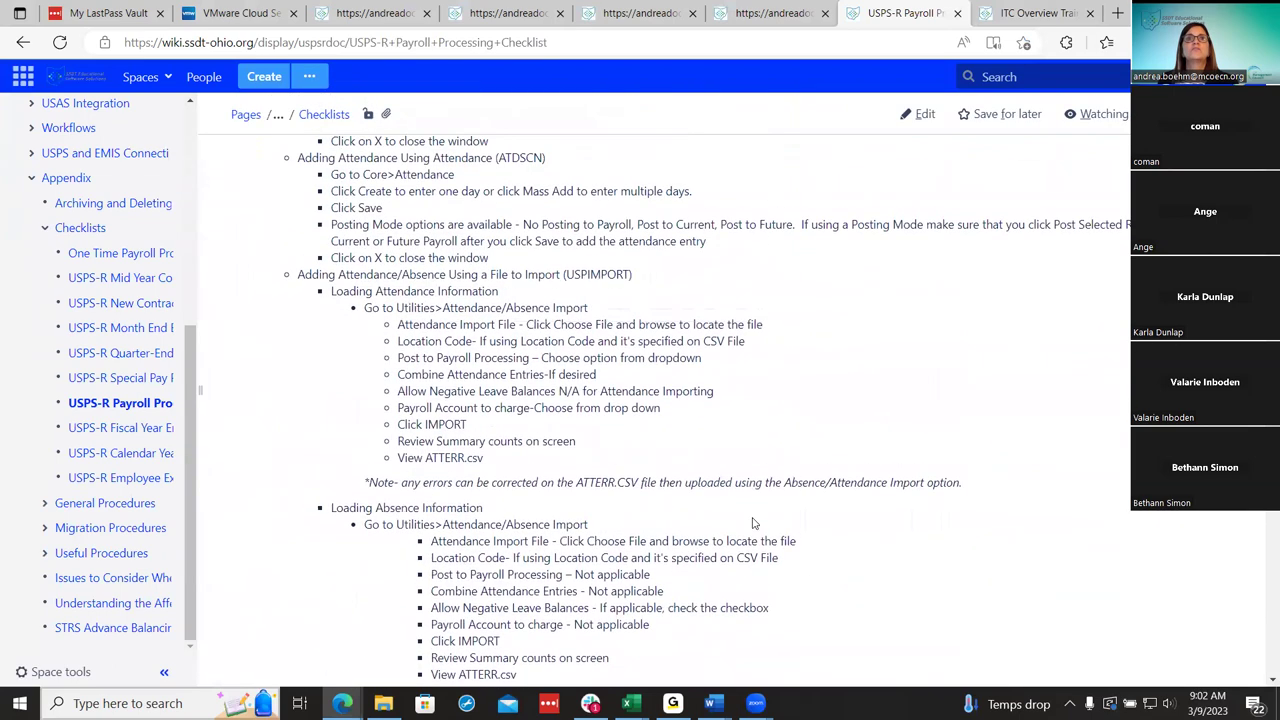
Read through the checklist's attendance entry options, Attendance Journal Entry report, future pay exceptions, payroll initialization and current exceptions.
scroll(754, 517, "down", 2)
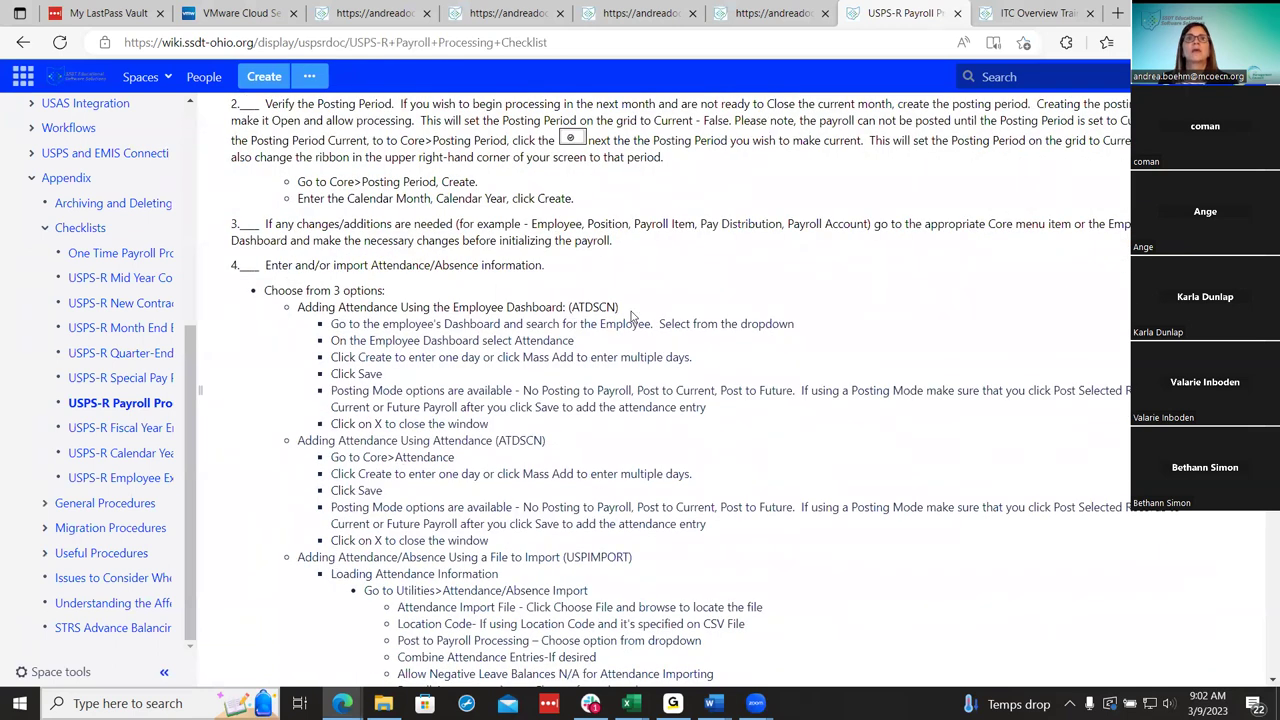
scroll(784, 463, "down", 2)
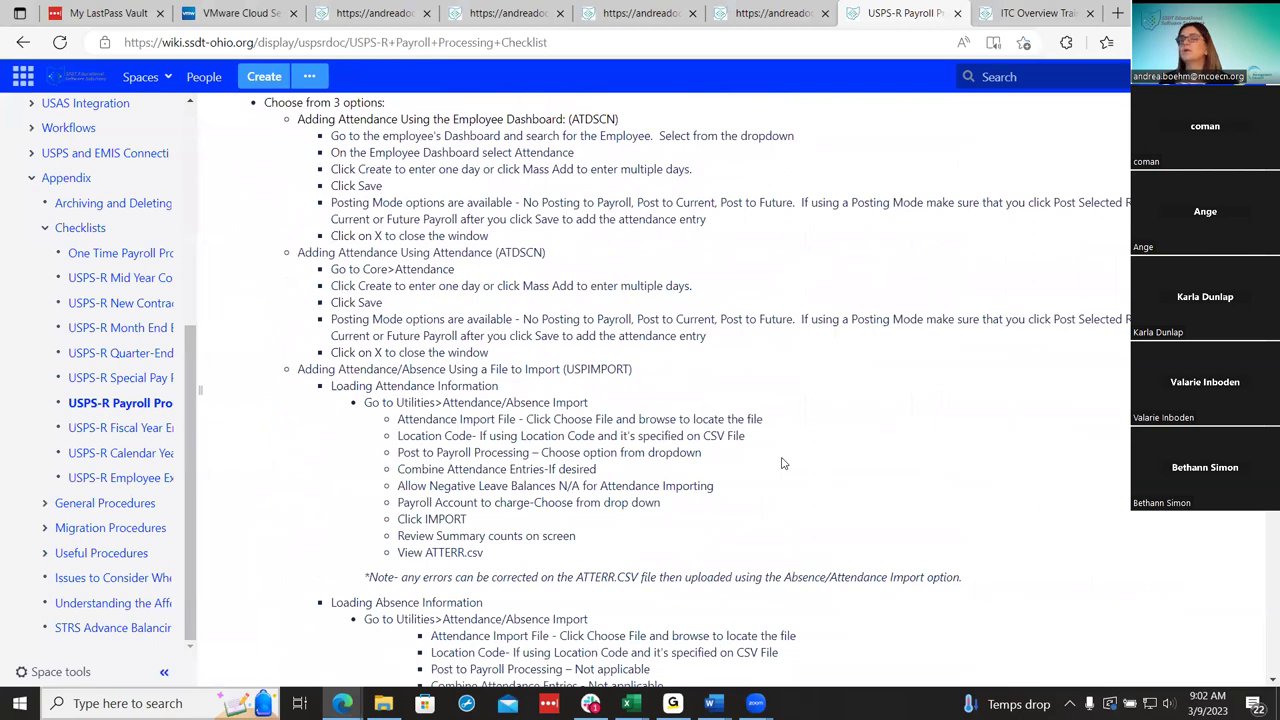
scroll(784, 463, "down", 3)
scroll(784, 463, "up", 3)
scroll(784, 463, "down", 2)
scroll(784, 463, "down", 5)
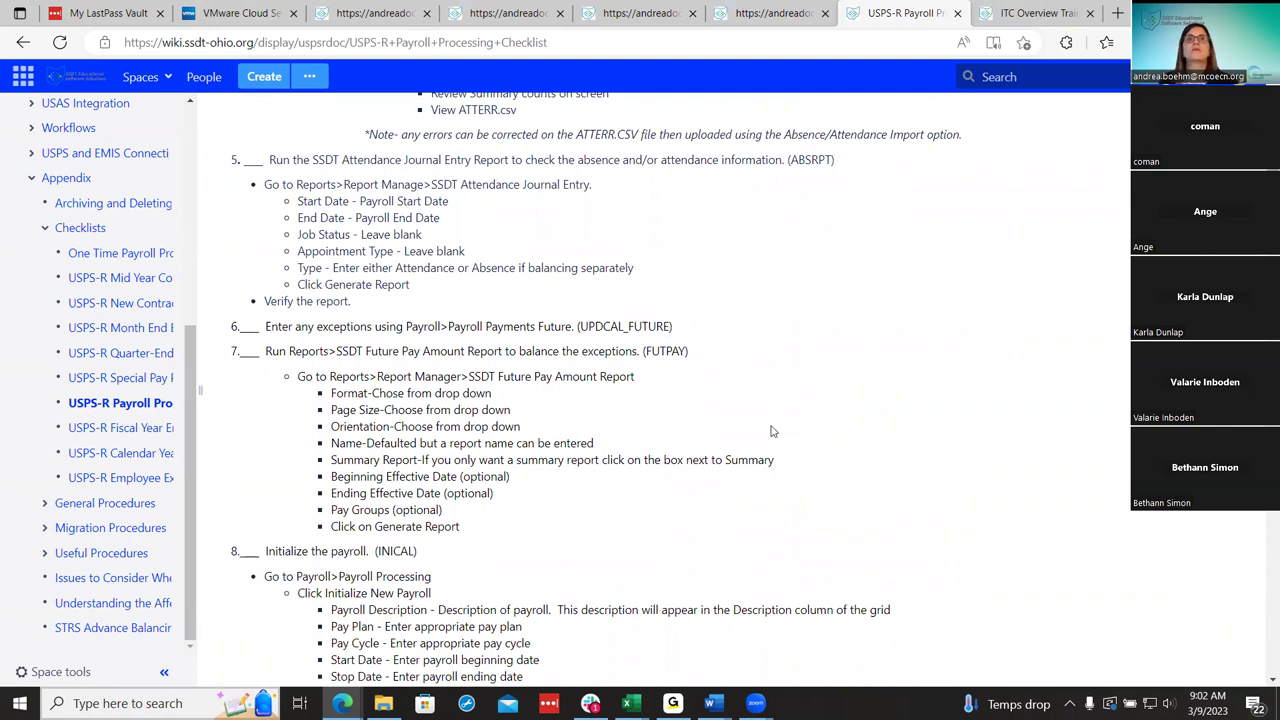
scroll(722, 408, "down", 1)
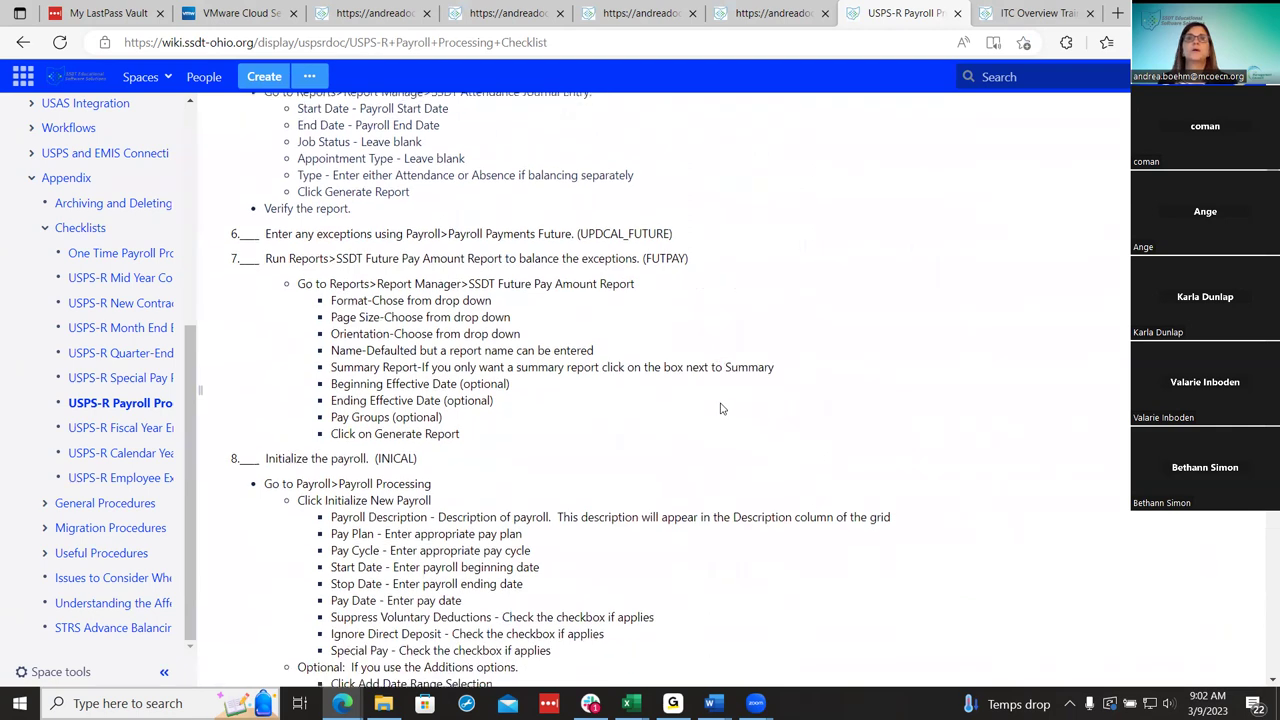
scroll(723, 410, "down", 1)
scroll(724, 410, "down", 1)
scroll(724, 410, "up", 1)
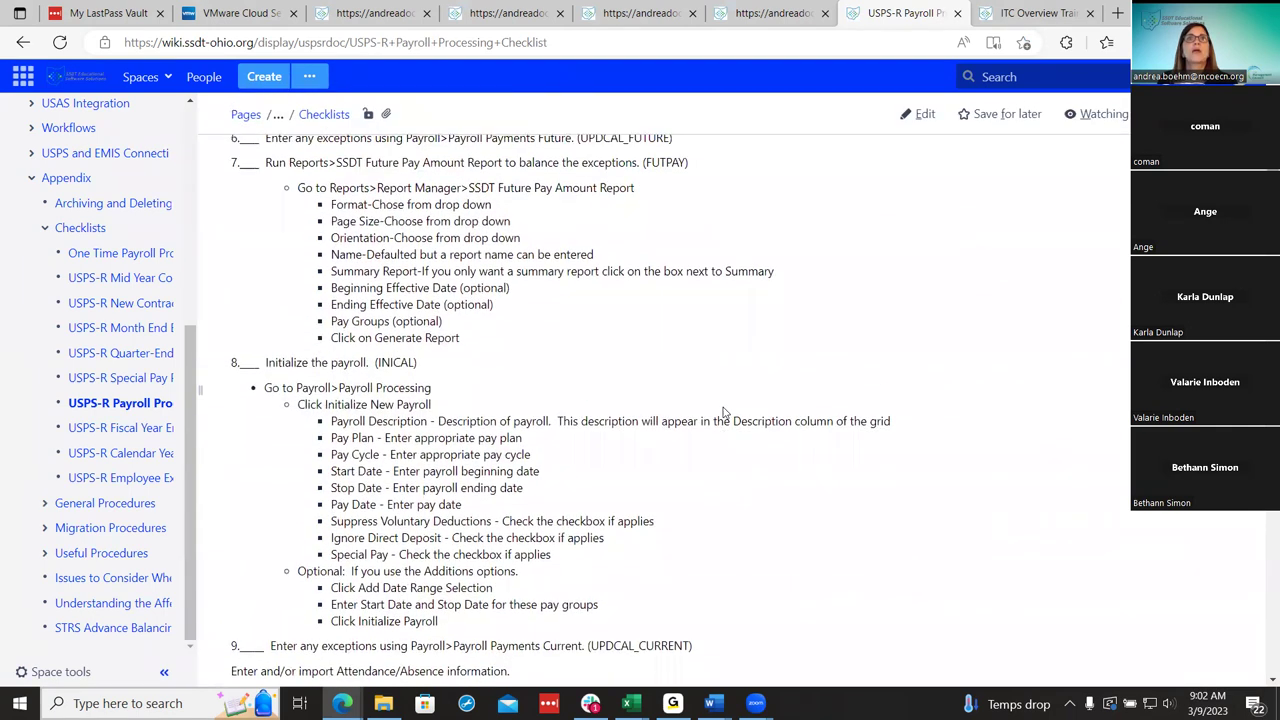
scroll(724, 410, "down", 2)
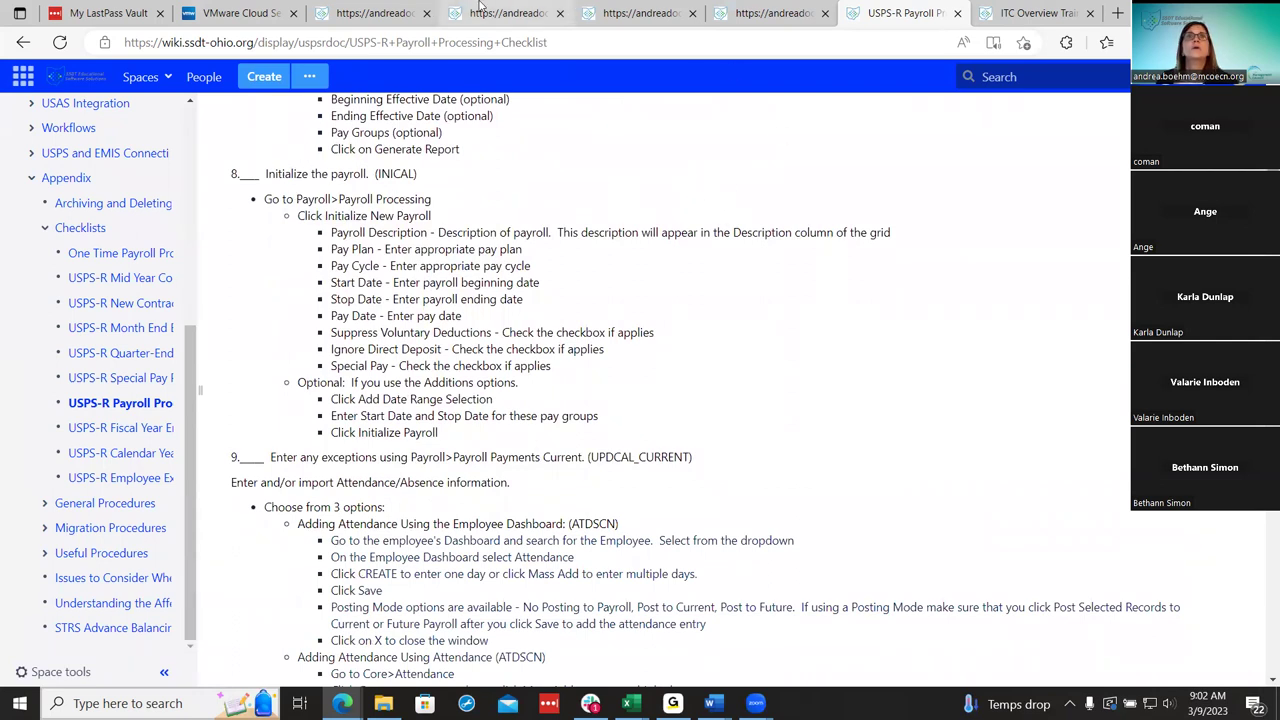
Switch to the USPS Payroll Processing page and start initializing a new payroll with the description 08202021.
left_click(376, 13)
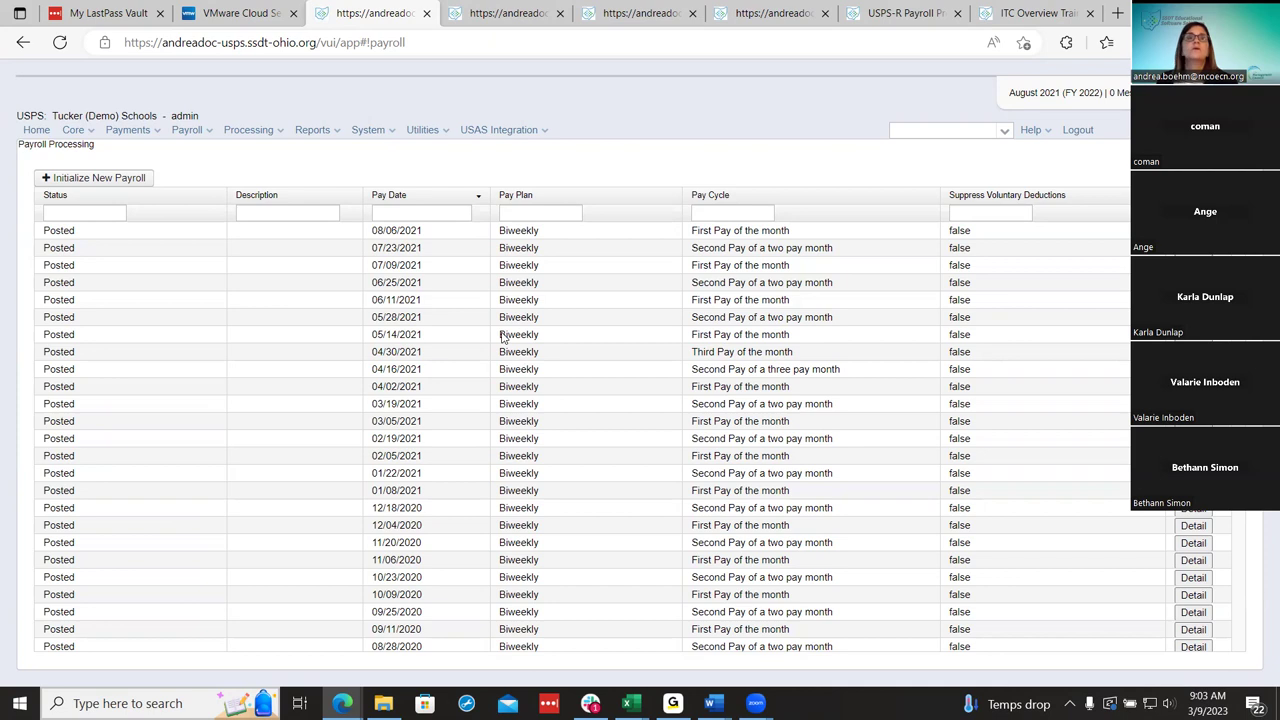
left_click(414, 134)
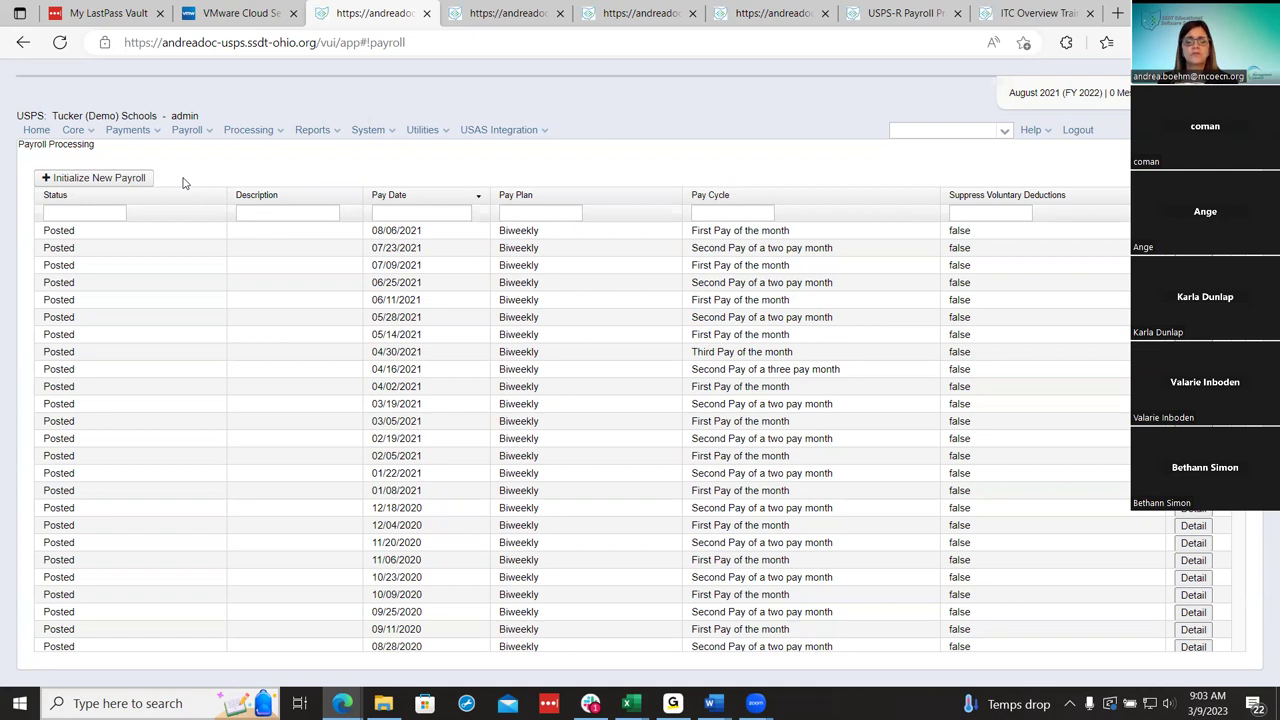
left_click(80, 180)
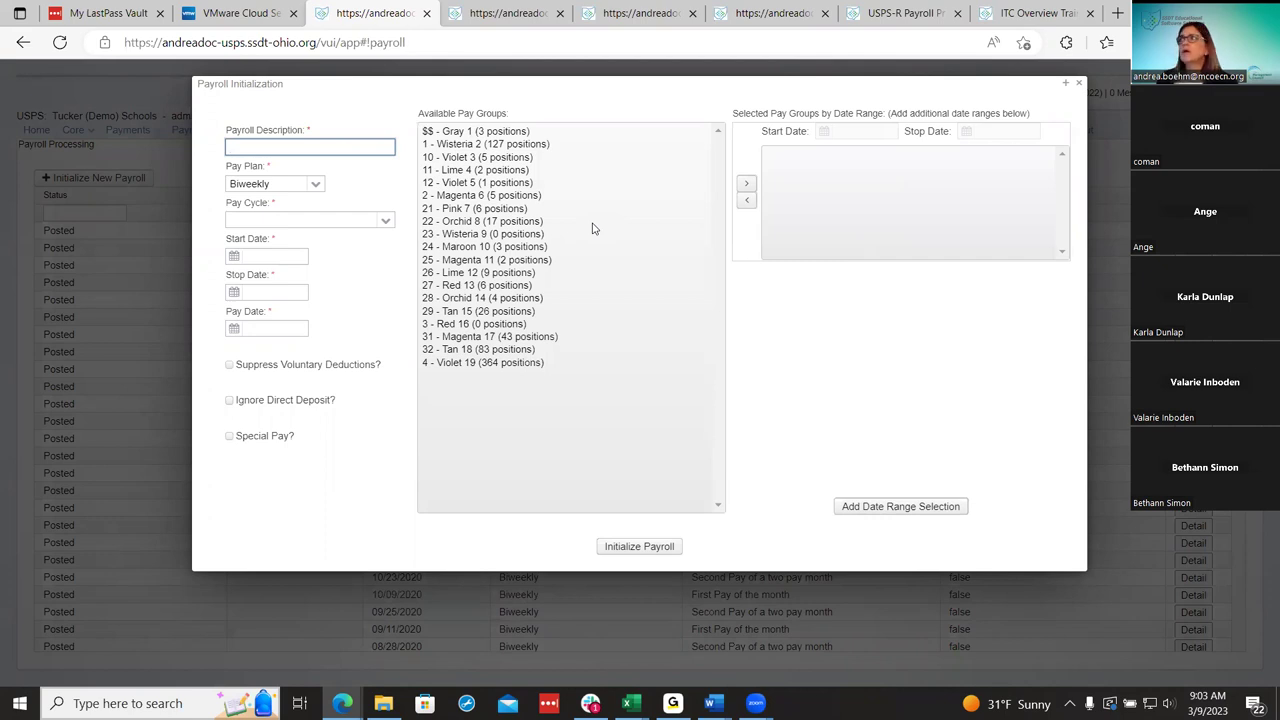
left_click(310, 149)
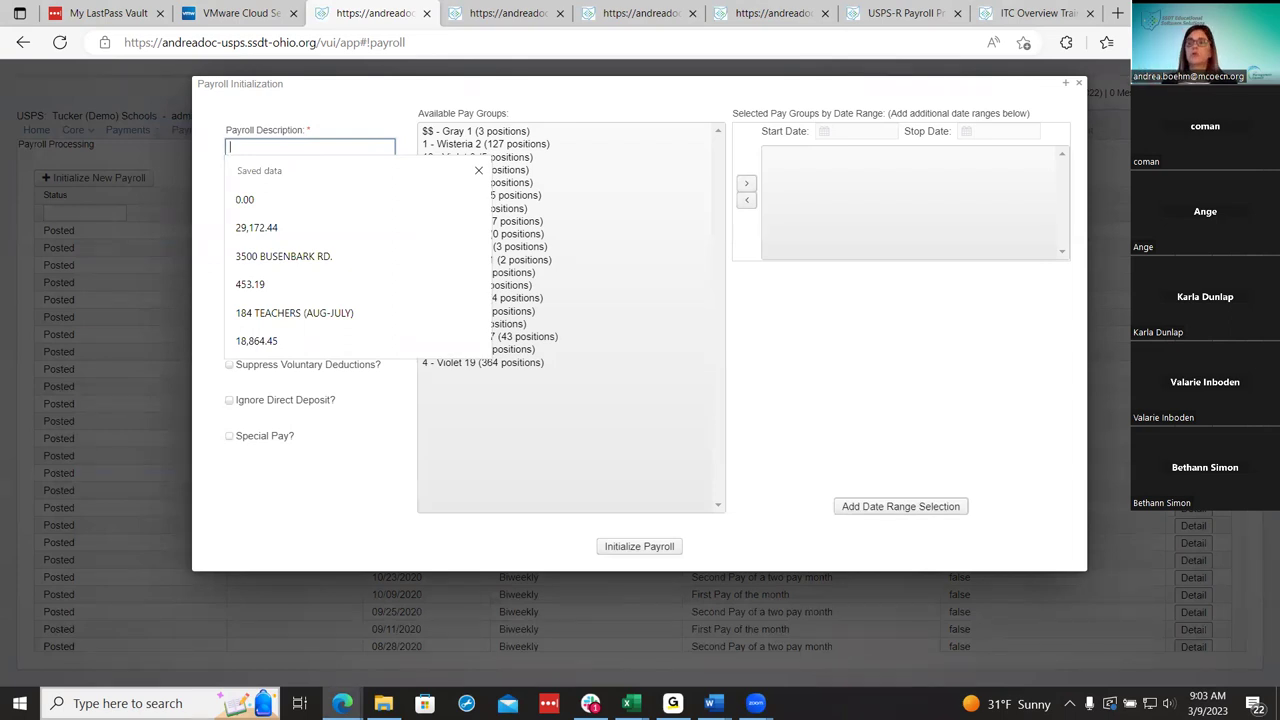
type("0820")
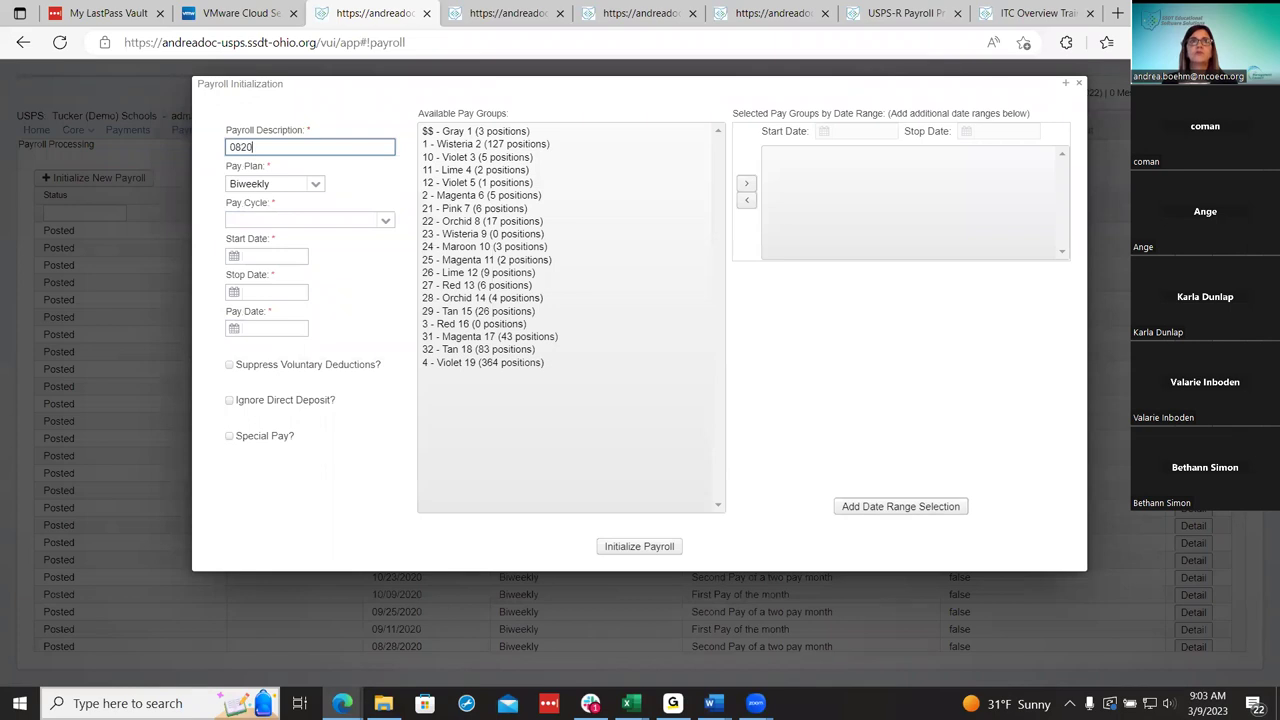
type("2021")
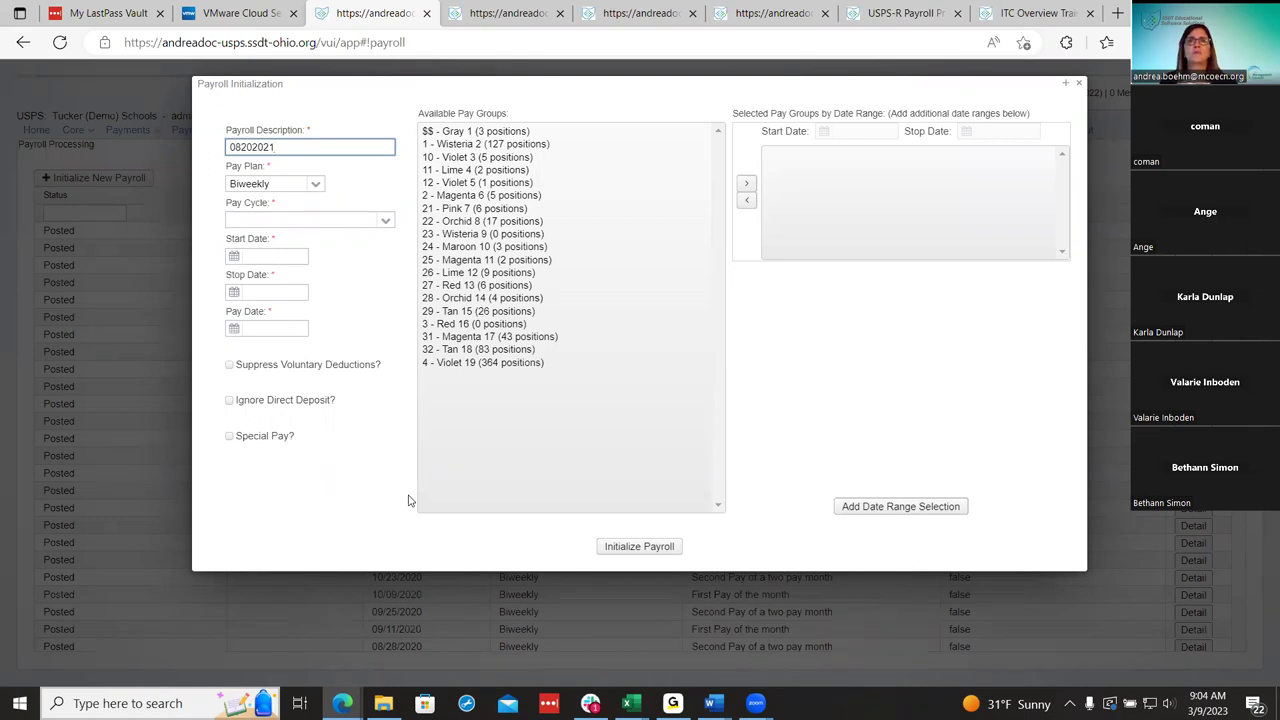
Set the payroll's pay plan to Biweekly and its pay cycle to Second Pay of a two pay month.
left_click(312, 187)
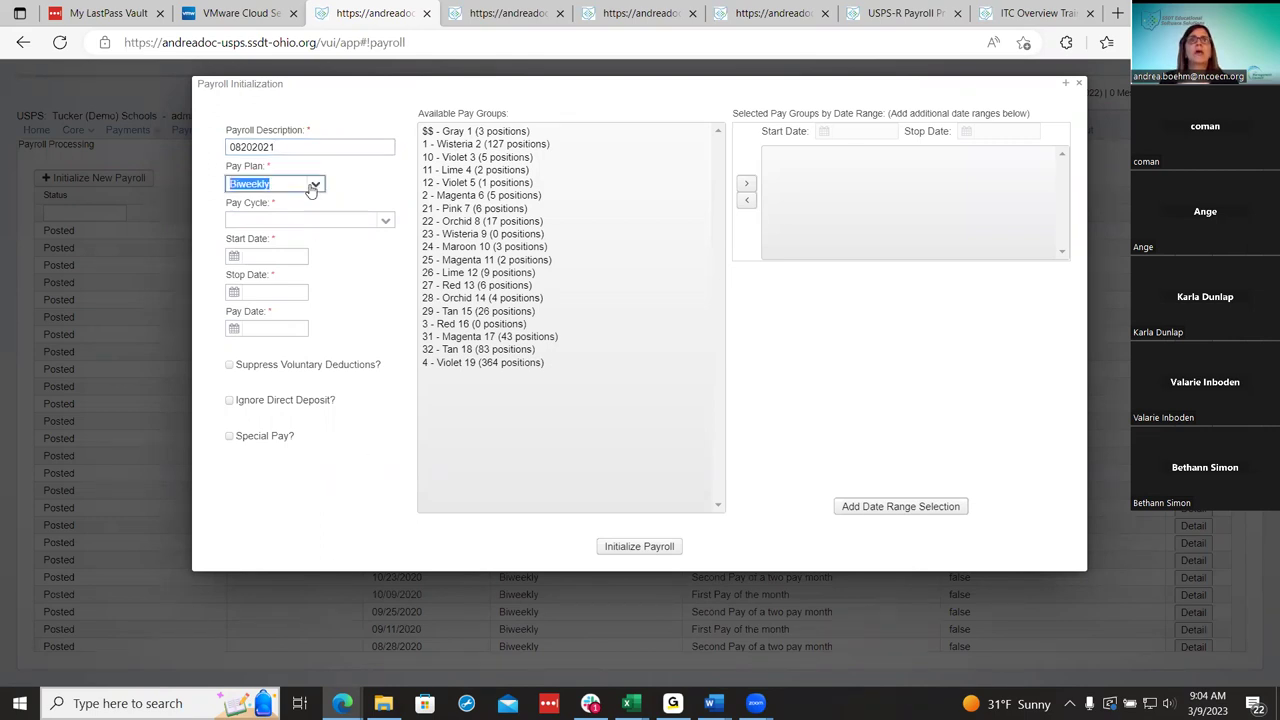
left_click(313, 188)
left_click(314, 189)
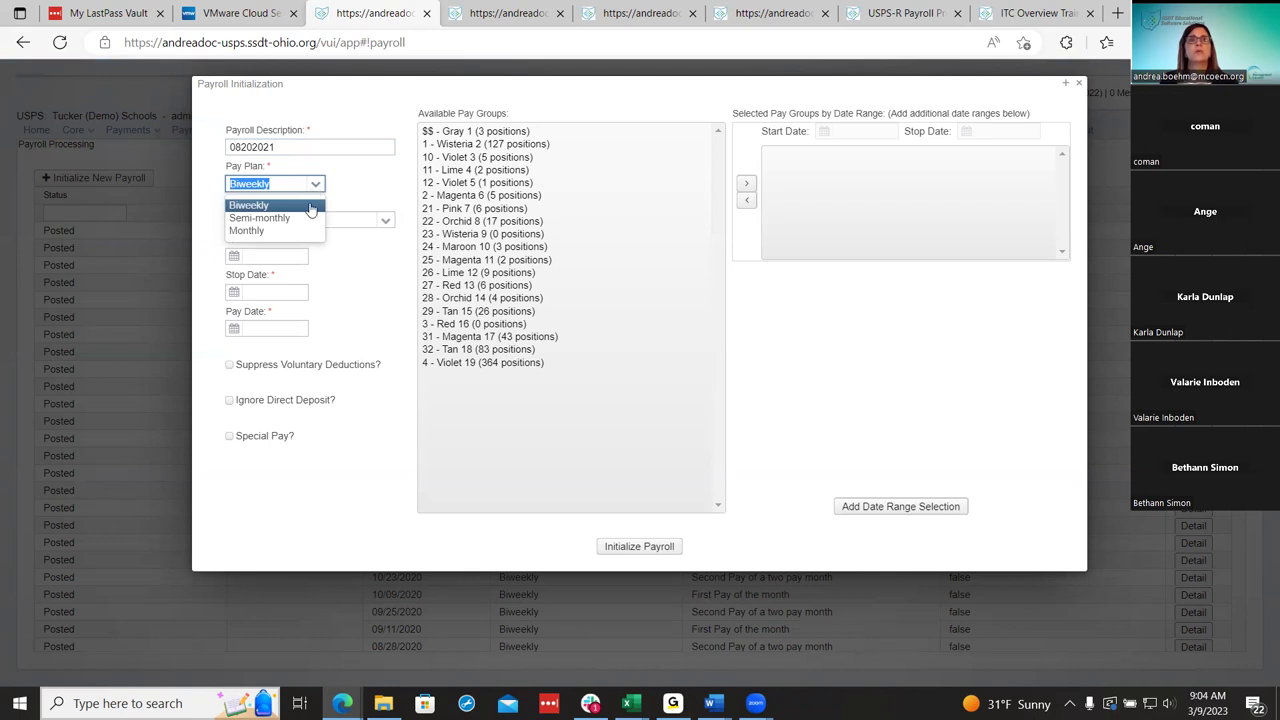
left_click(311, 206)
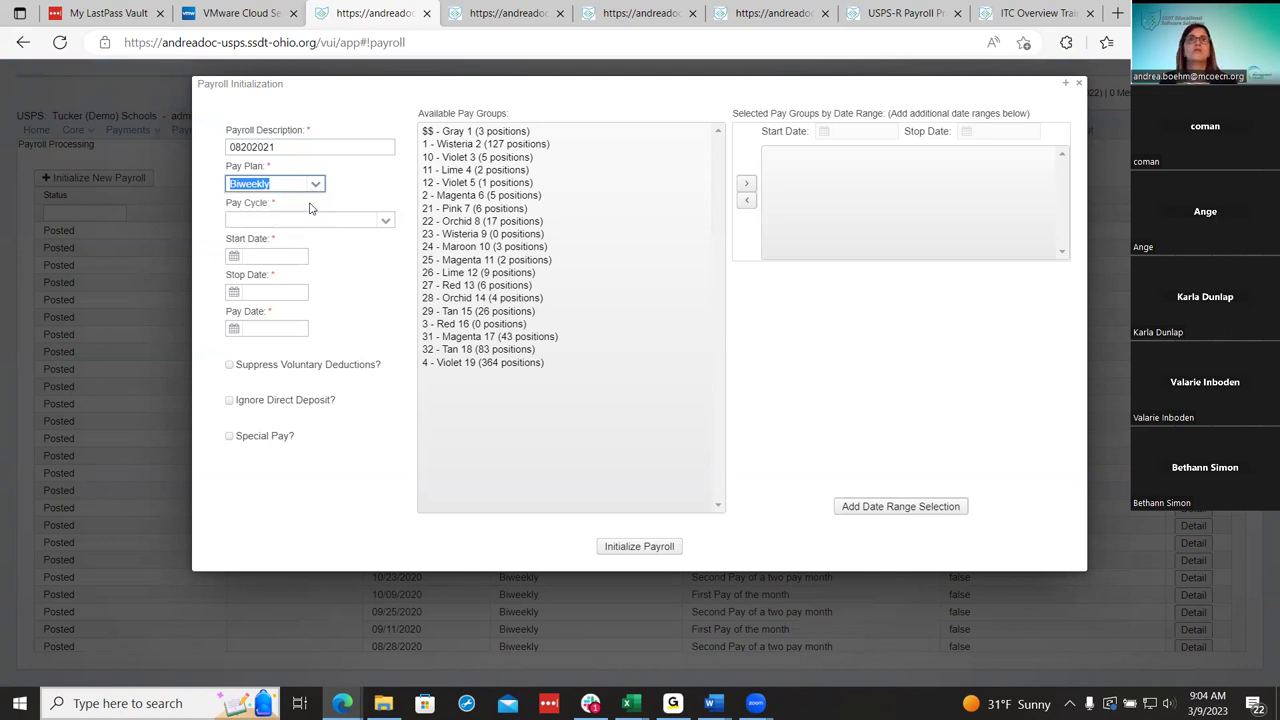
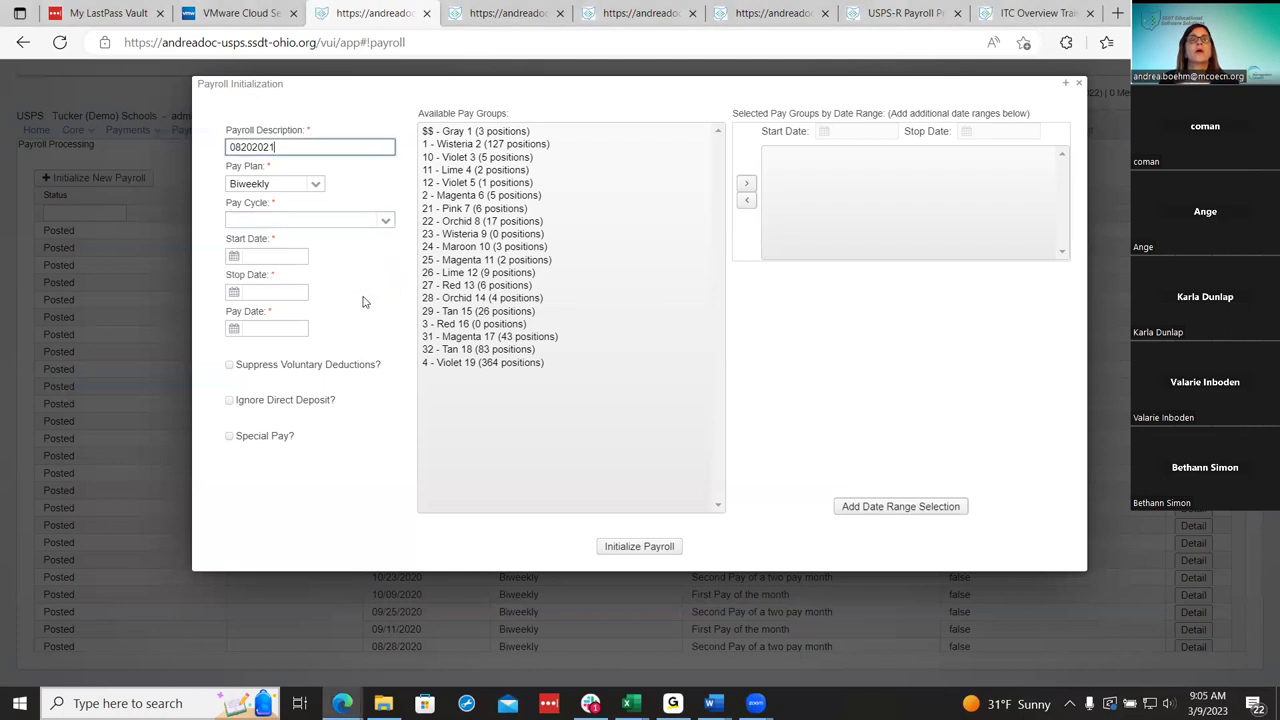
left_click(386, 221)
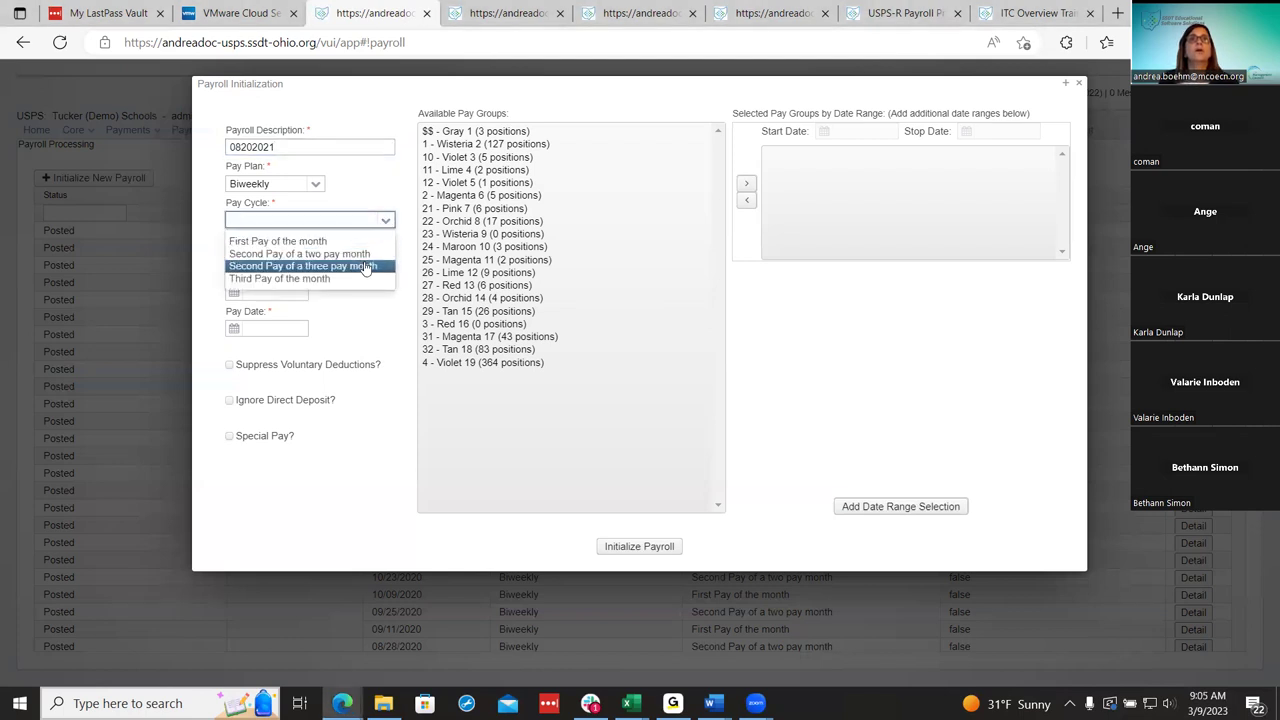
left_click(360, 254)
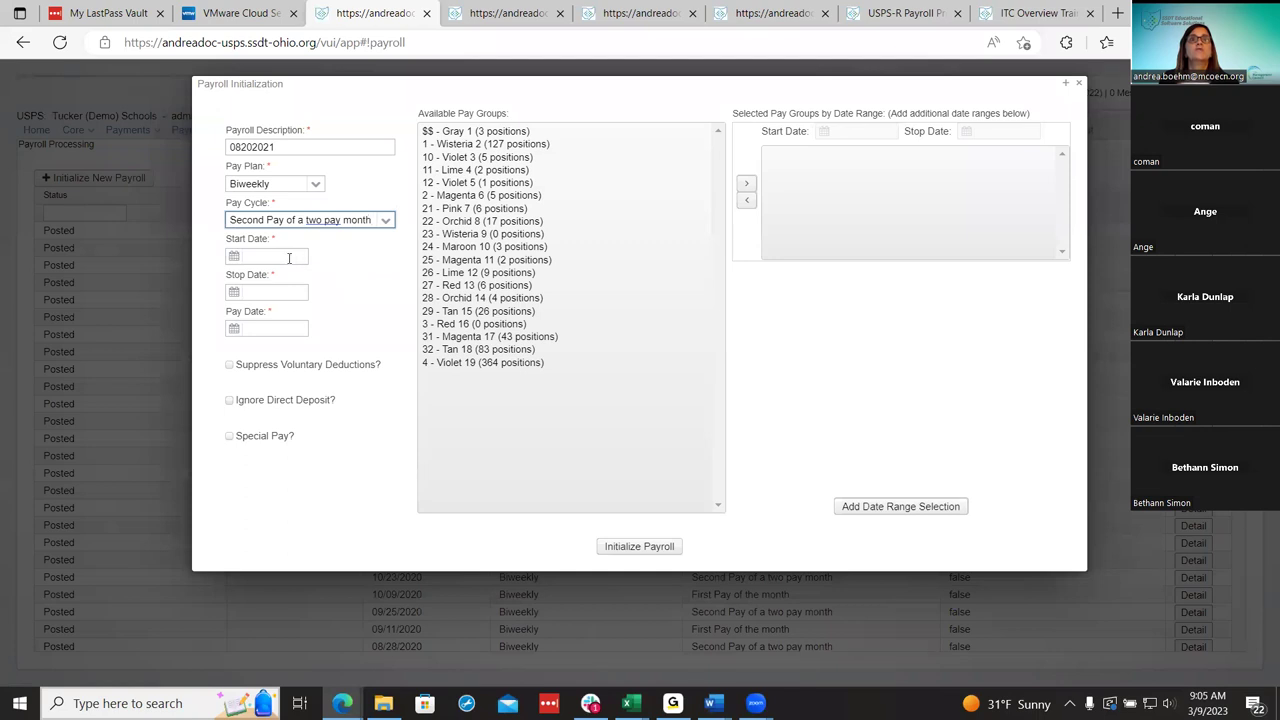
Enter the payroll's start date 08/01/2021, stop date 08/14/2021 and pay date 08/20/2021.
left_click(234, 257)
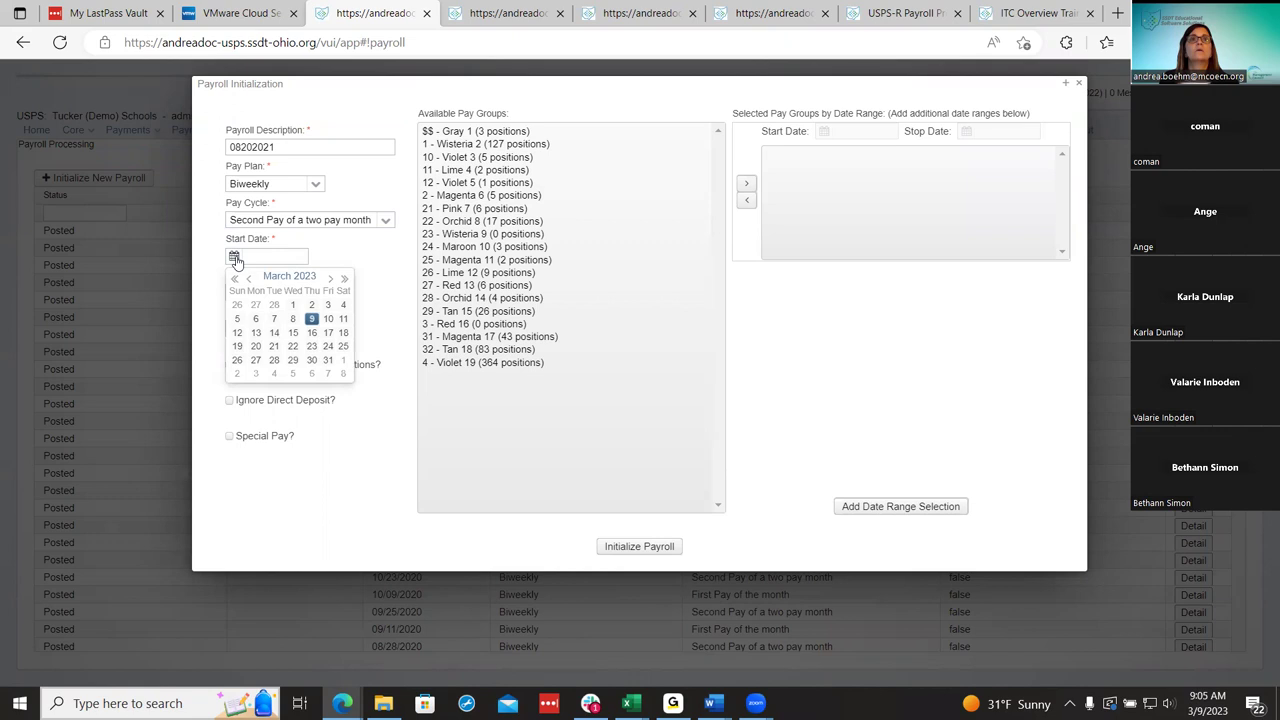
left_click(266, 258)
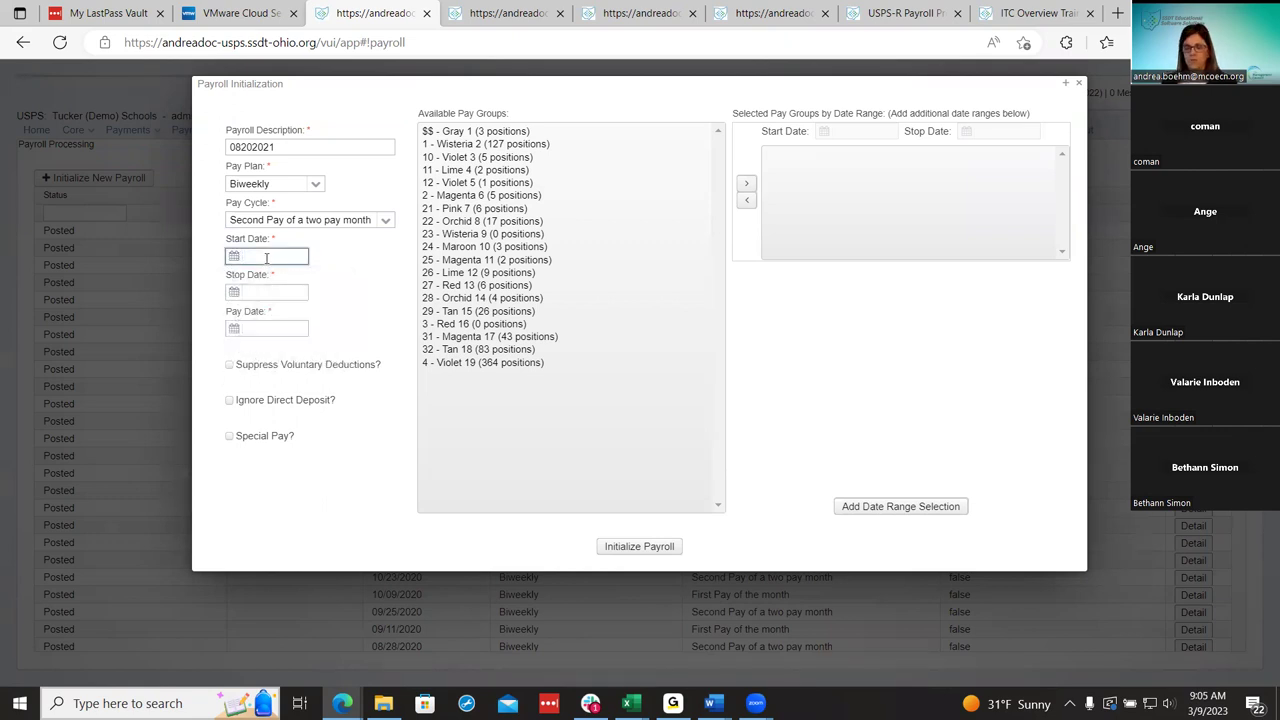
type("08/01/2021")
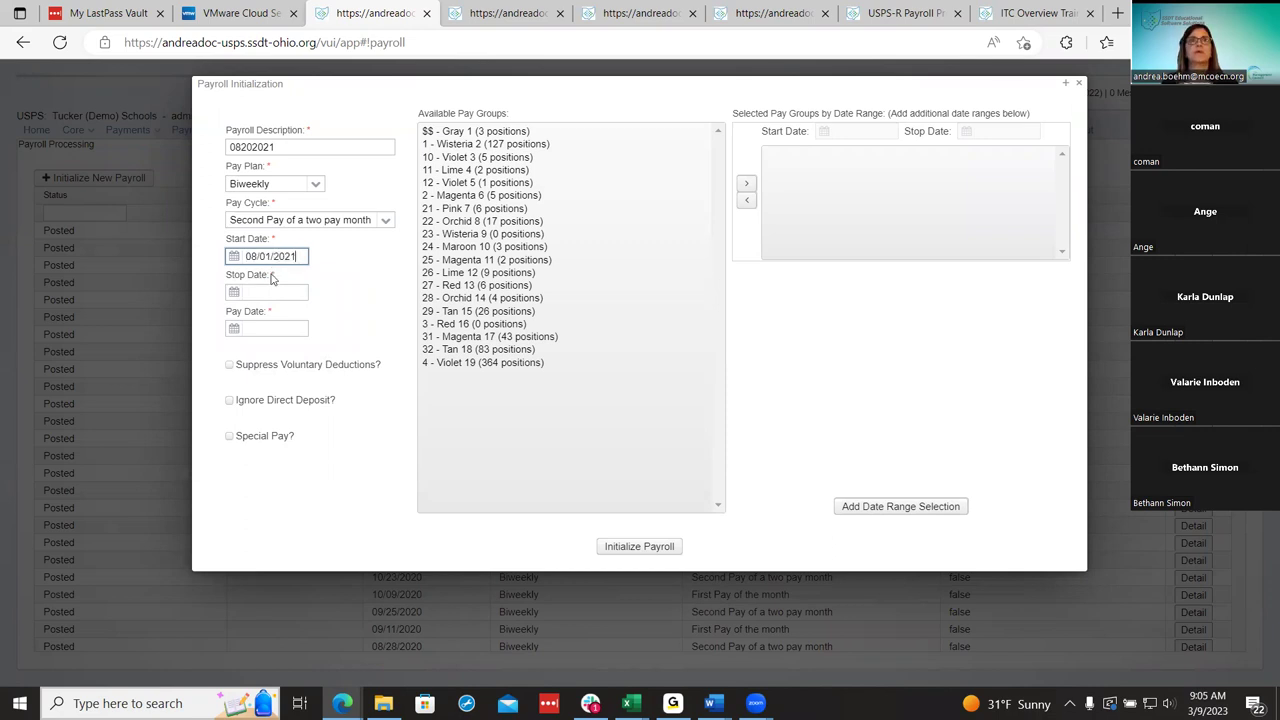
left_click(281, 290)
type("08/14/2021")
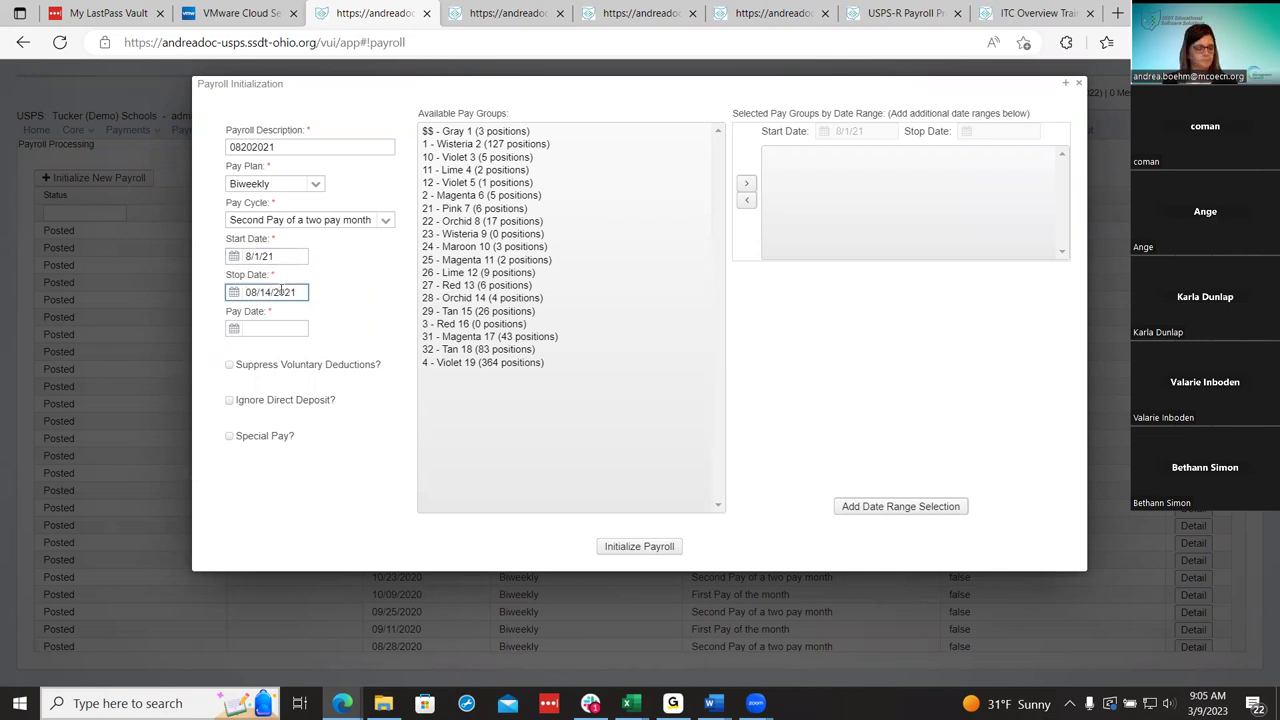
key("Tab")
type("08/20/2021")
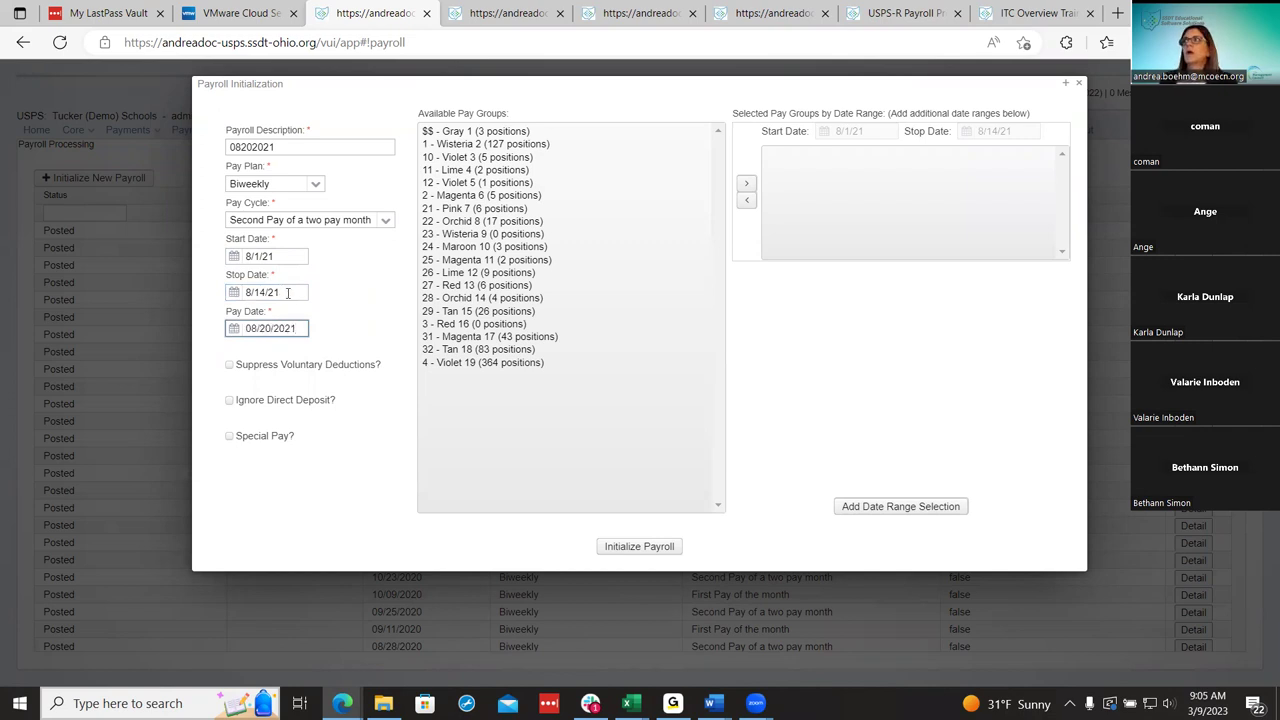
left_click(334, 444)
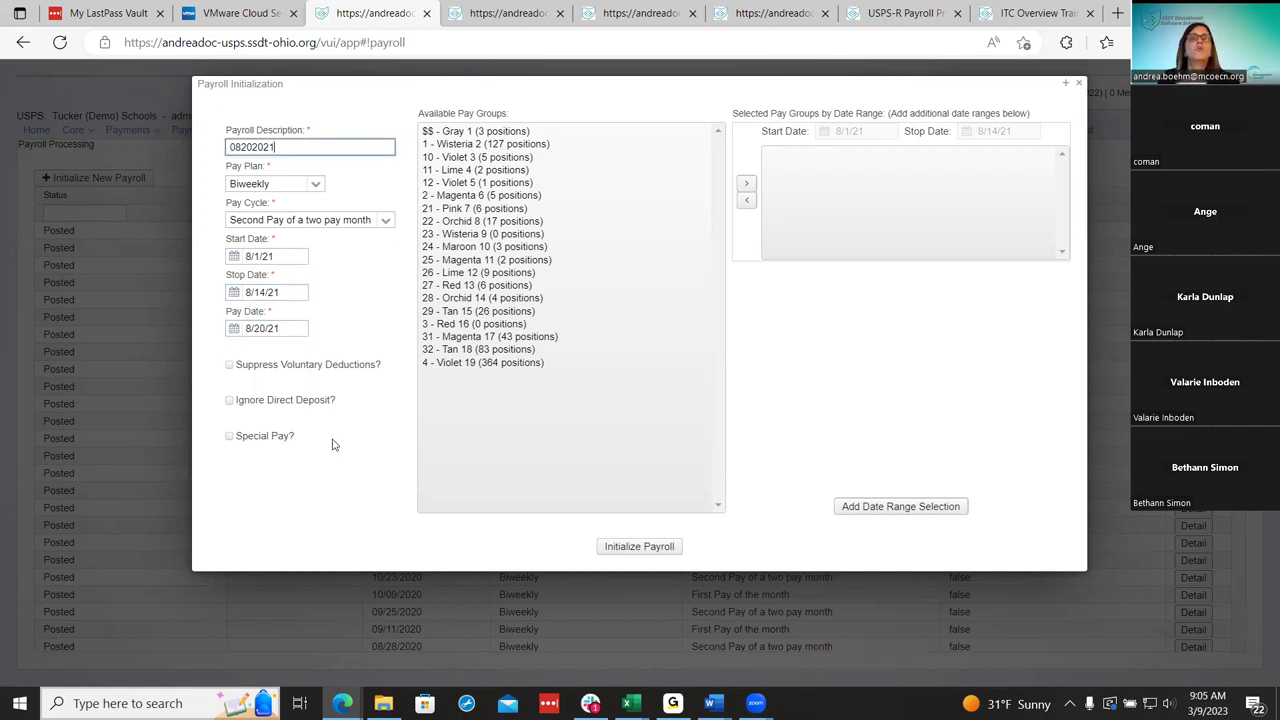
Try out the Suppress Voluntary Deductions and Special Pay options, leaving both turned off.
left_click(230, 365)
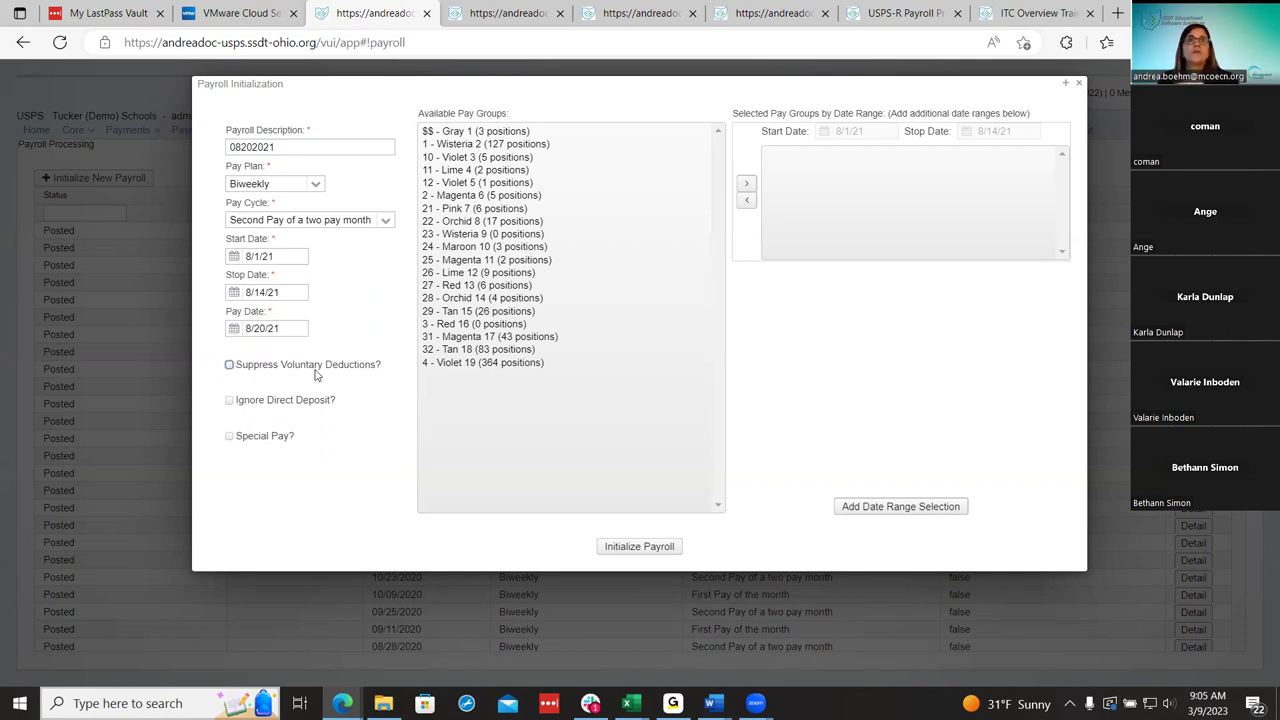
left_click(230, 366)
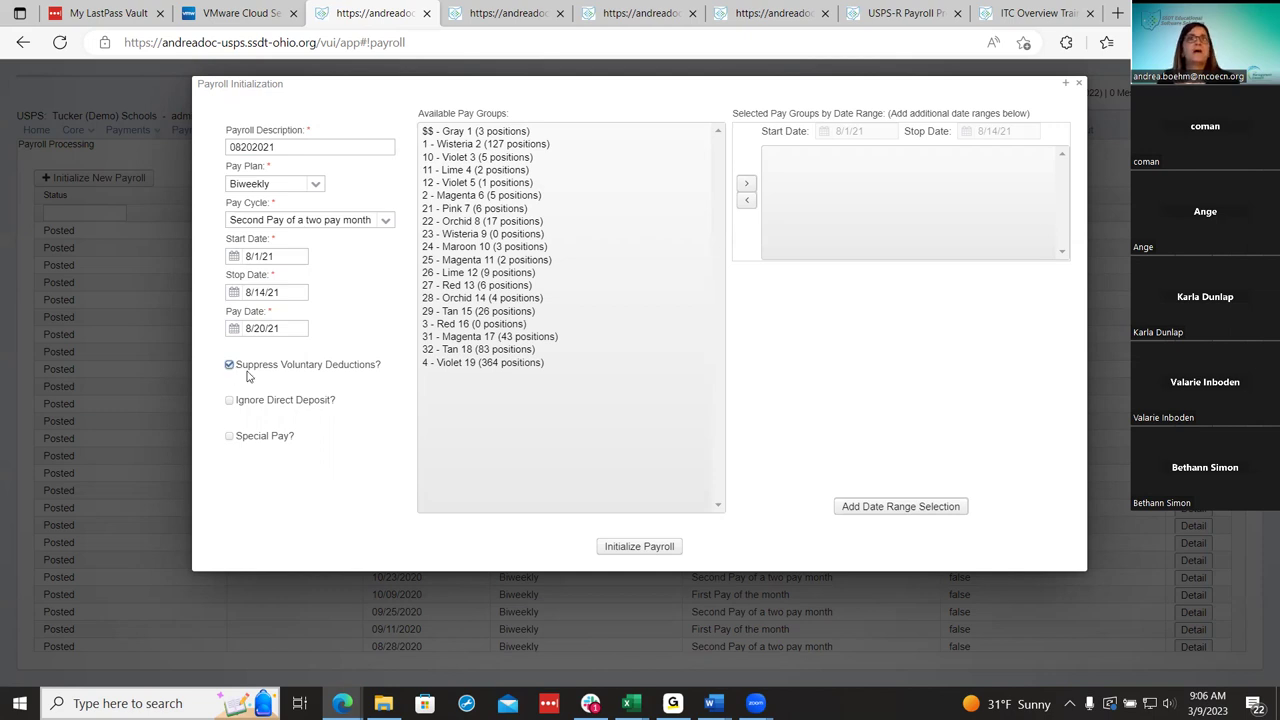
left_click(229, 365)
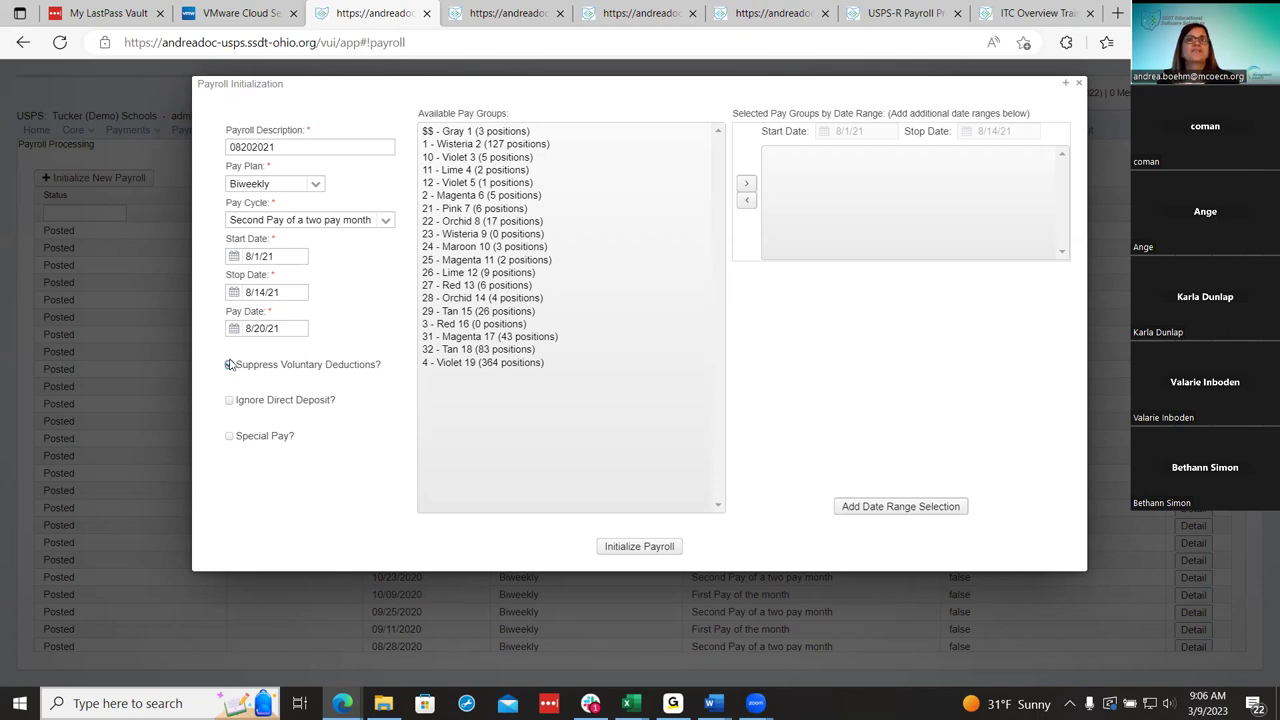
left_click(229, 365)
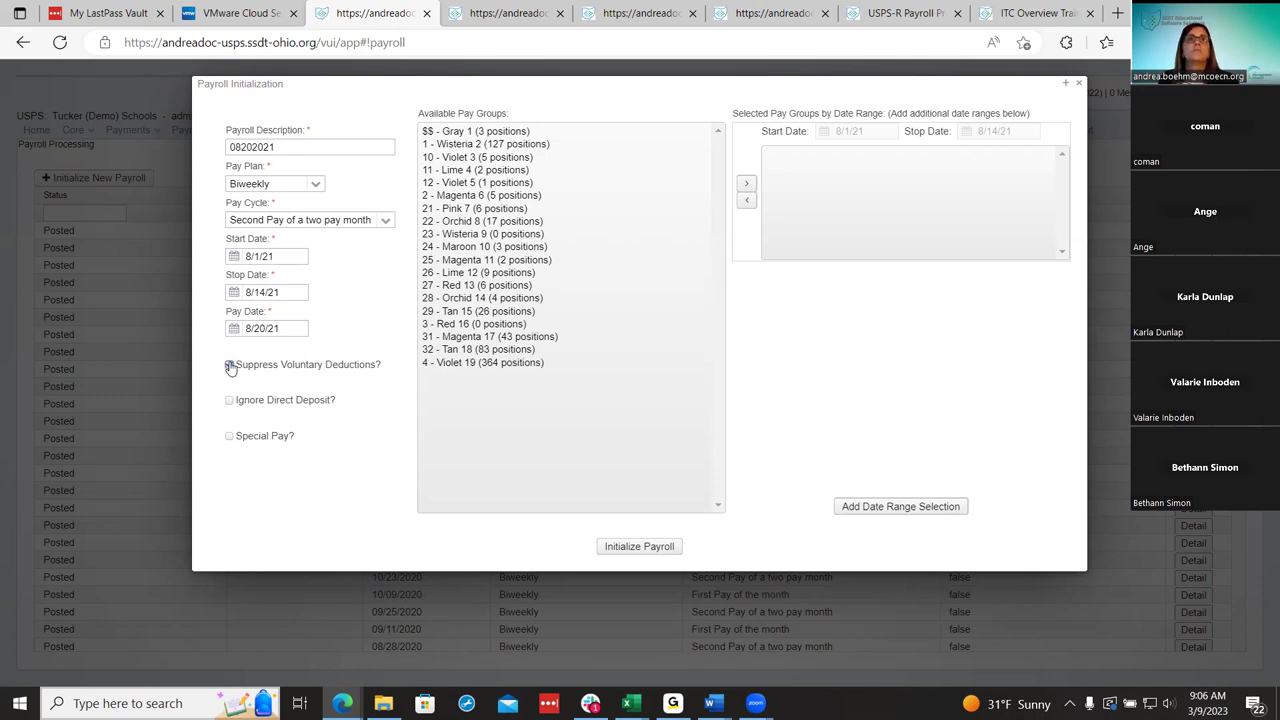
left_click(229, 366)
left_click(229, 437)
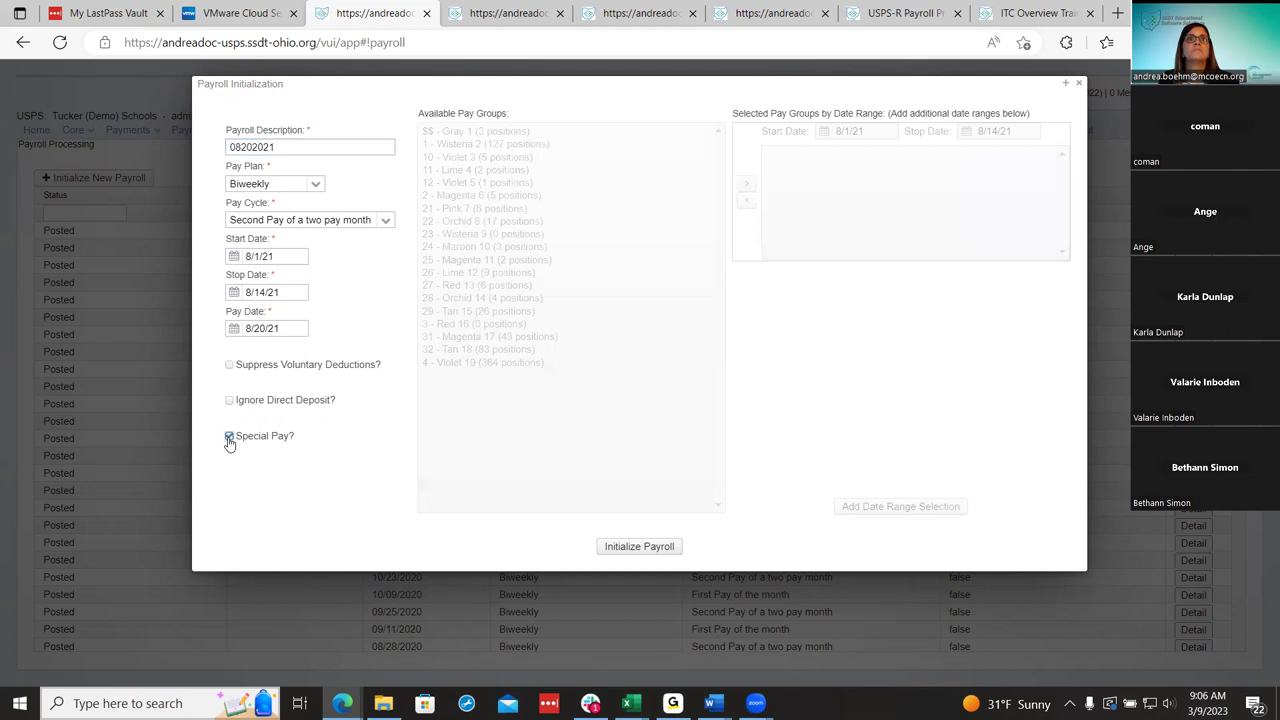
left_click(229, 437)
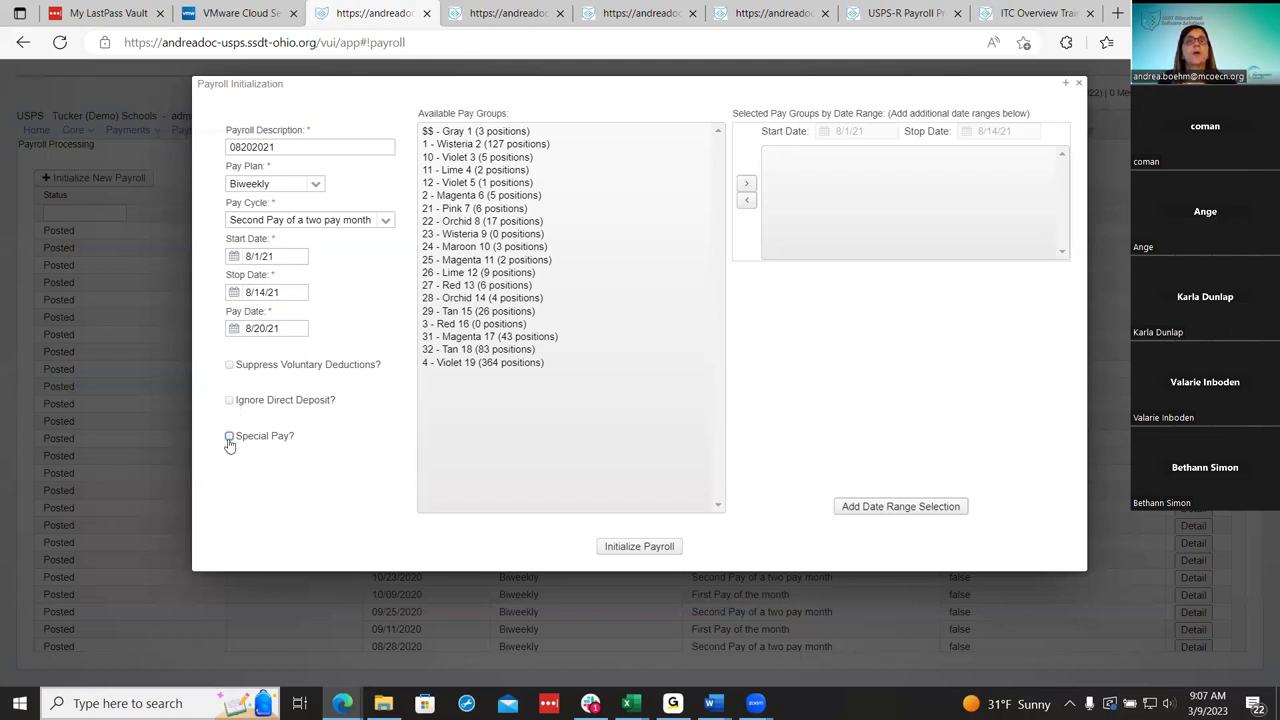
left_click(229, 440)
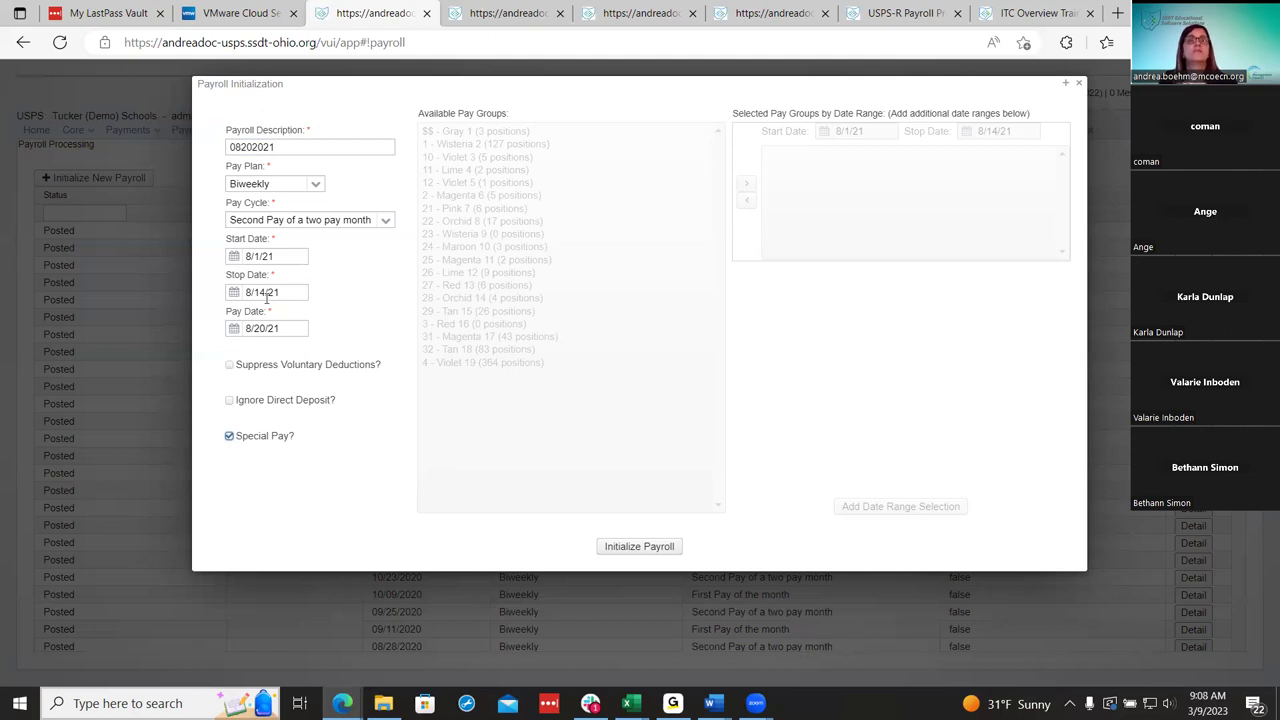
left_click(229, 437)
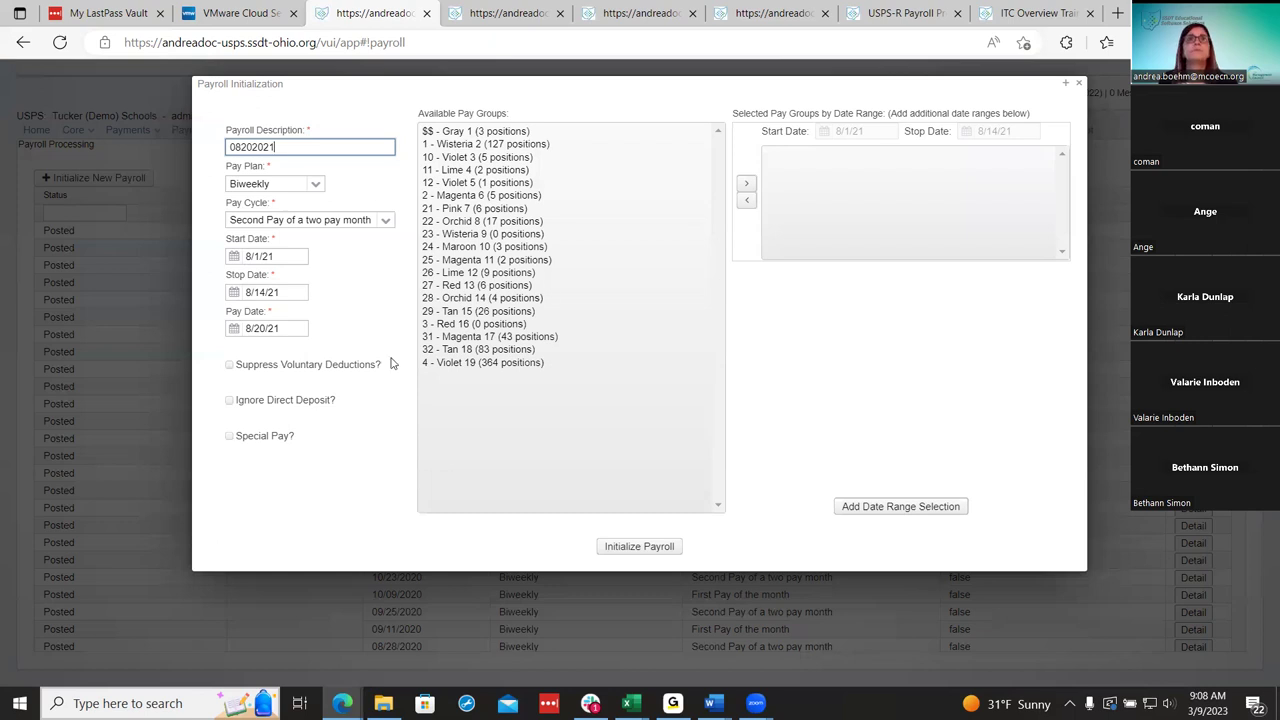
Assign every available pay group except 32 - Tan 18 to the 8/1/21 to 8/14/21 date range.
left_click(494, 133)
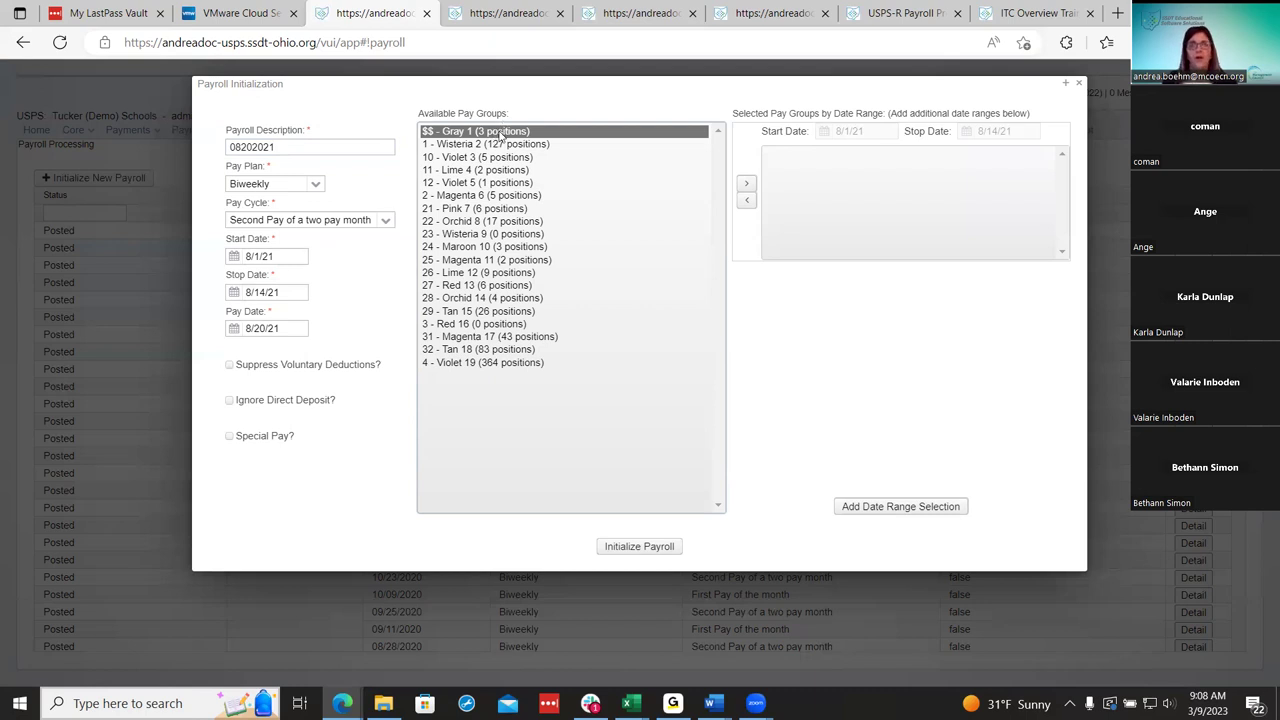
key("shift+Down")
key("shift+Down")
key("shift+Down")
key("shift+Down")
key("shift+Down")
key("shift+Down")
key("shift+Down")
key("shift+Down")
key("shift+Down")
key("shift+Down")
key("shift+Down")
key("shift+Down")
key("shift+Down")
key("shift+Down")
key("shift+Down")
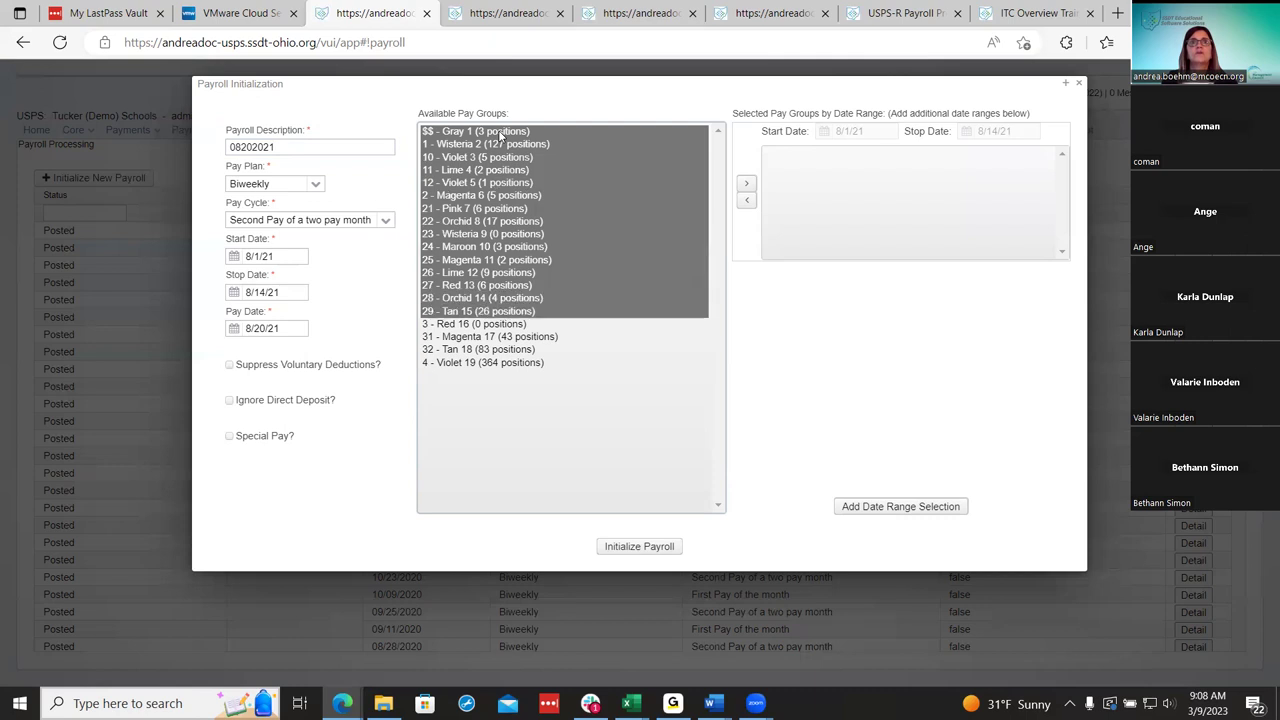
key("shift+Down")
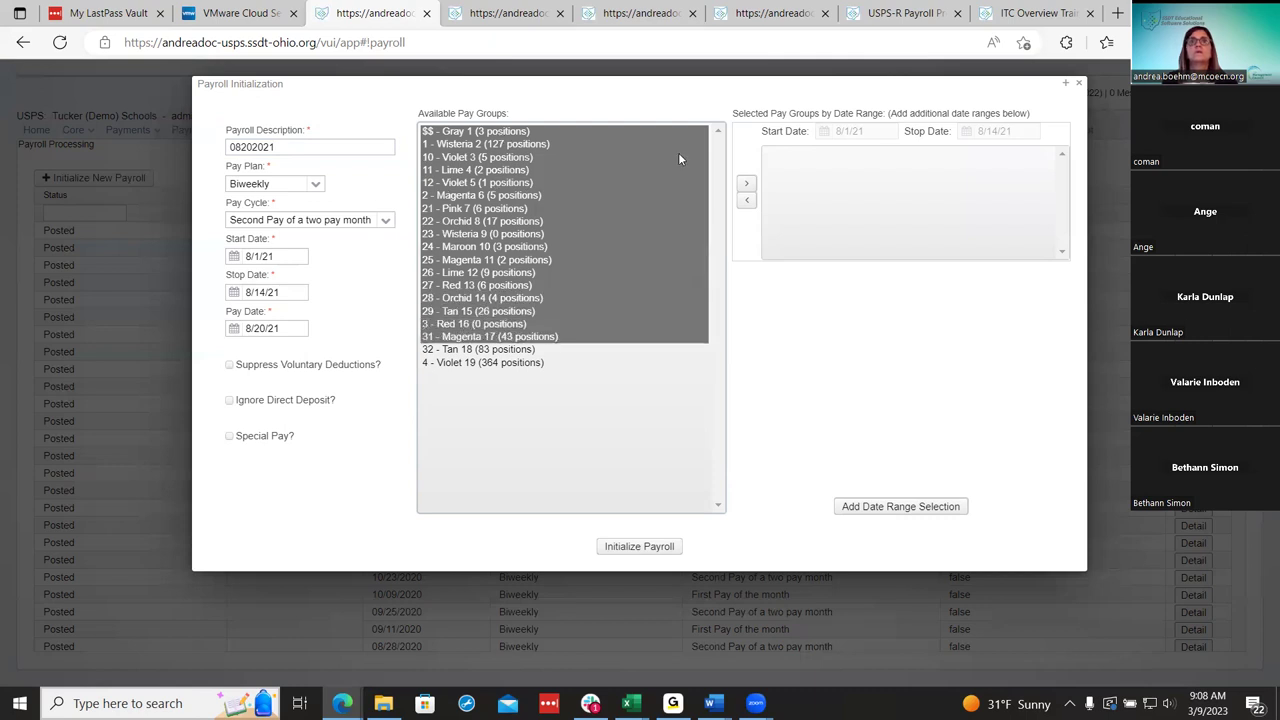
left_click(746, 183)
left_click(506, 146)
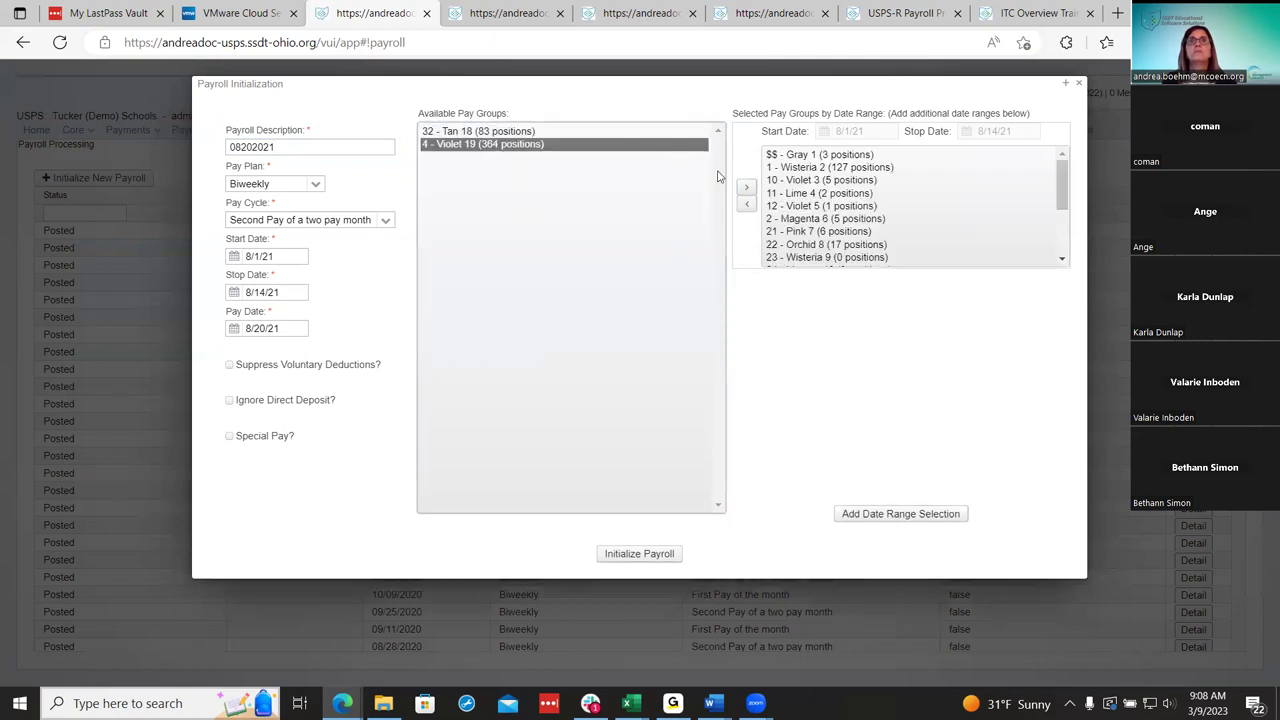
left_click(745, 191)
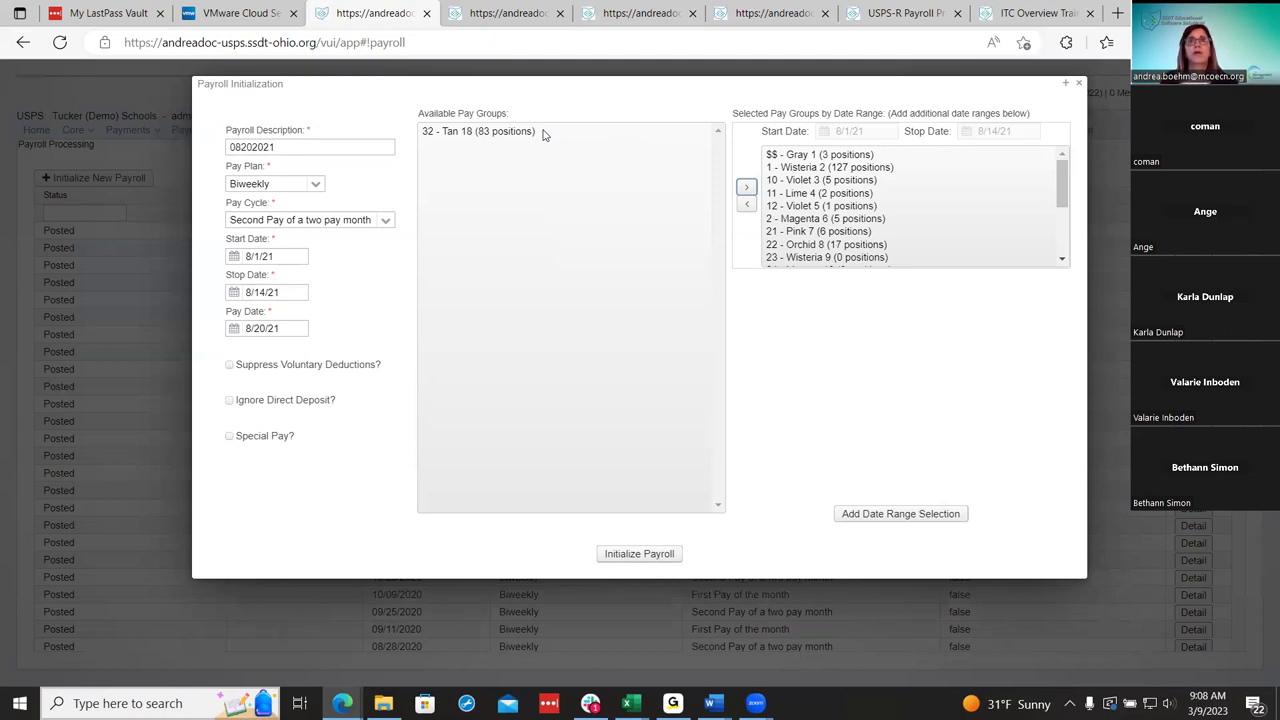
Add a second date range from 7/18/21 to 7/31/21 and assign pay group 32 - Tan 18 to it.
left_click(901, 525)
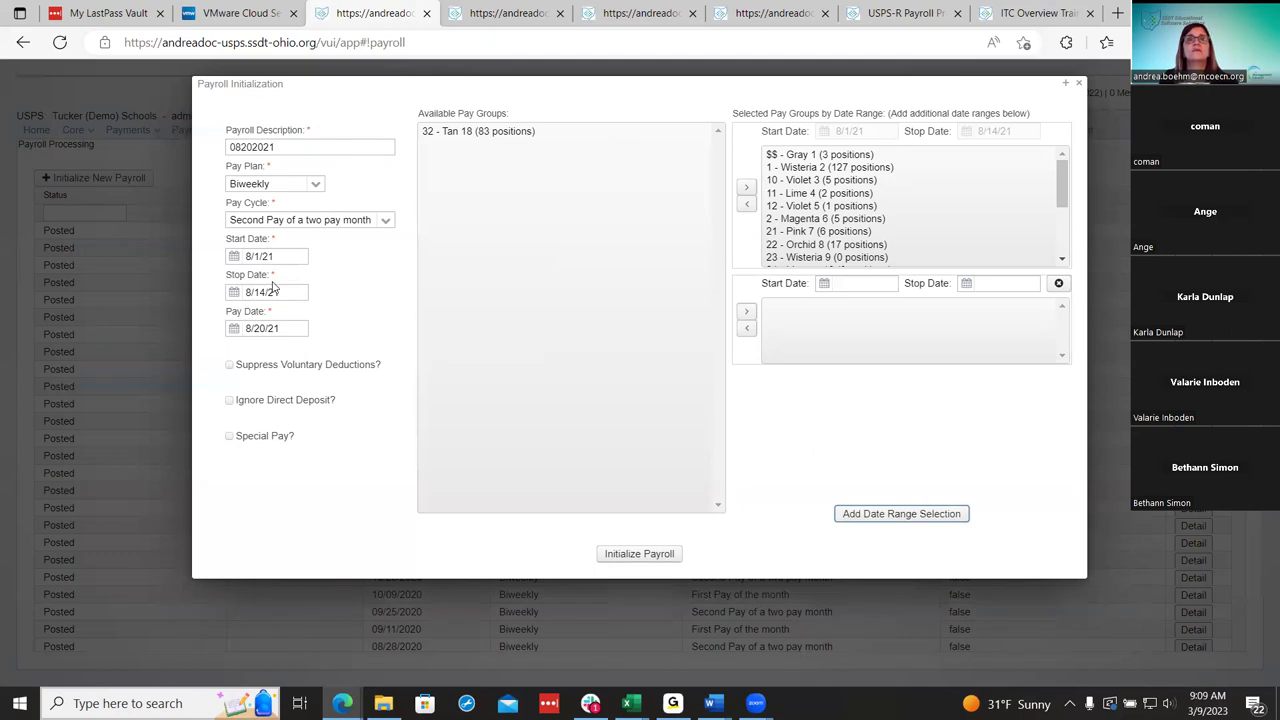
left_click(845, 283)
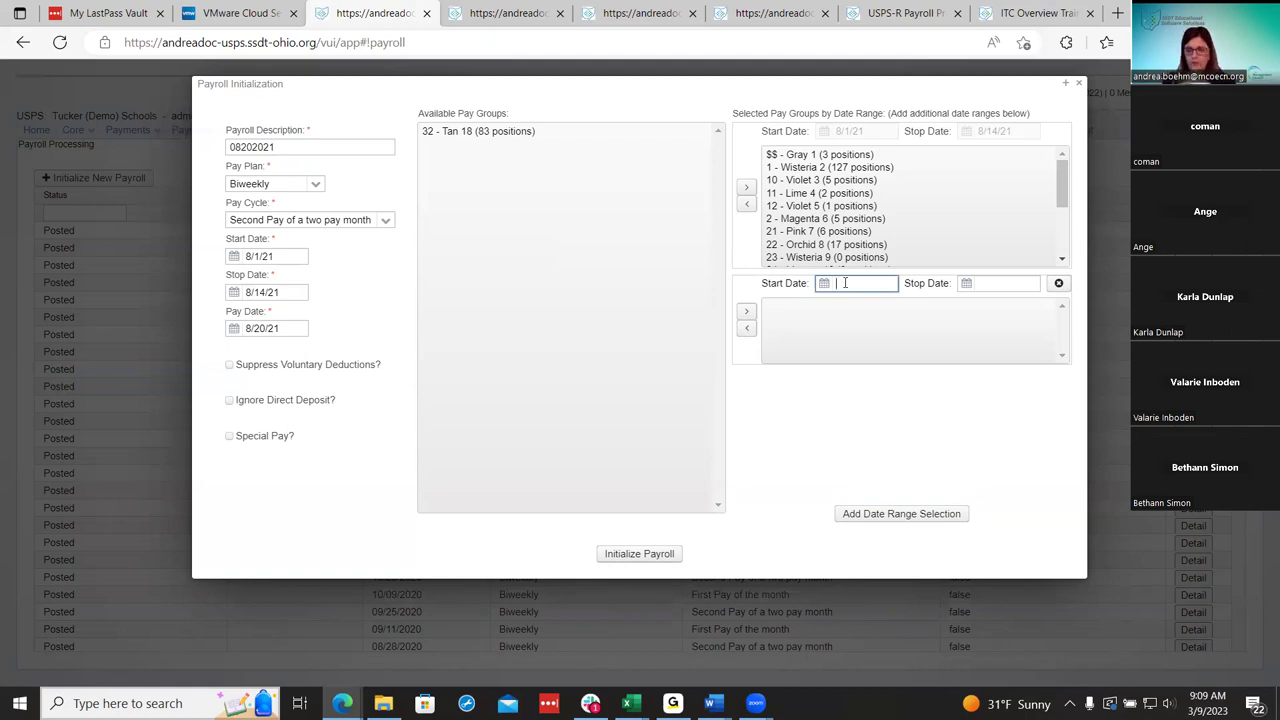
type("08/18/2021")
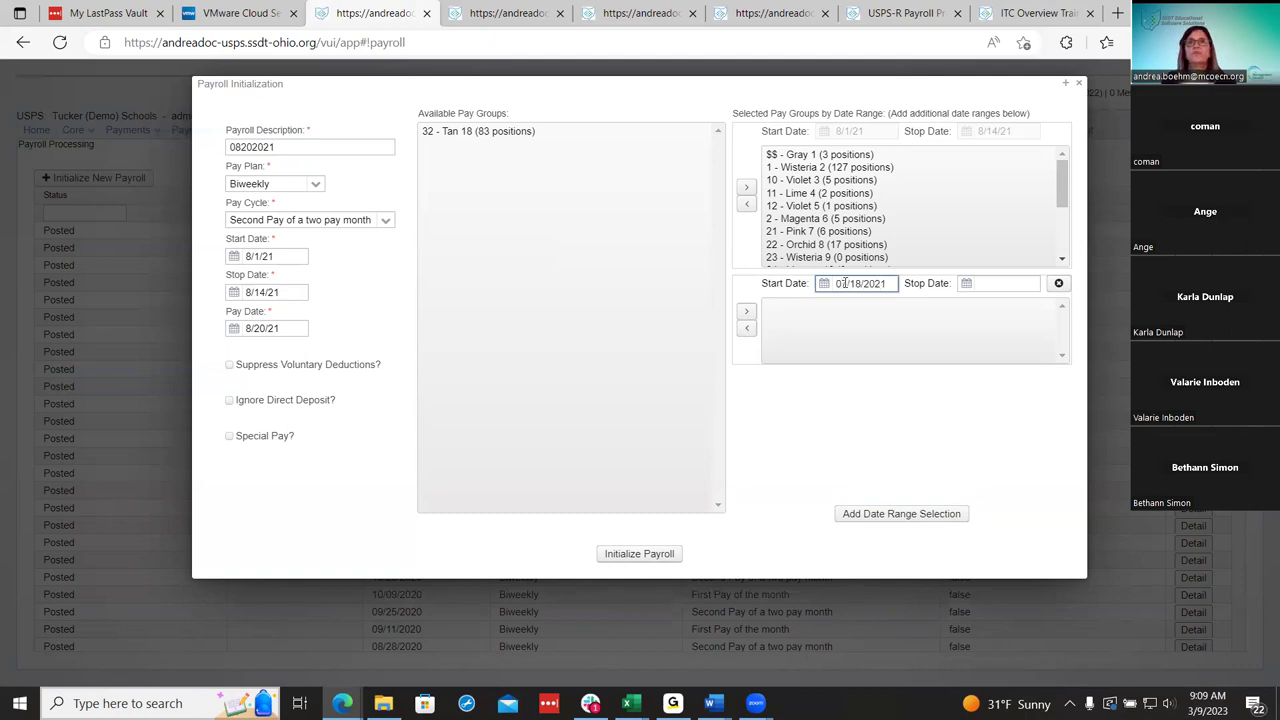
key("Tab")
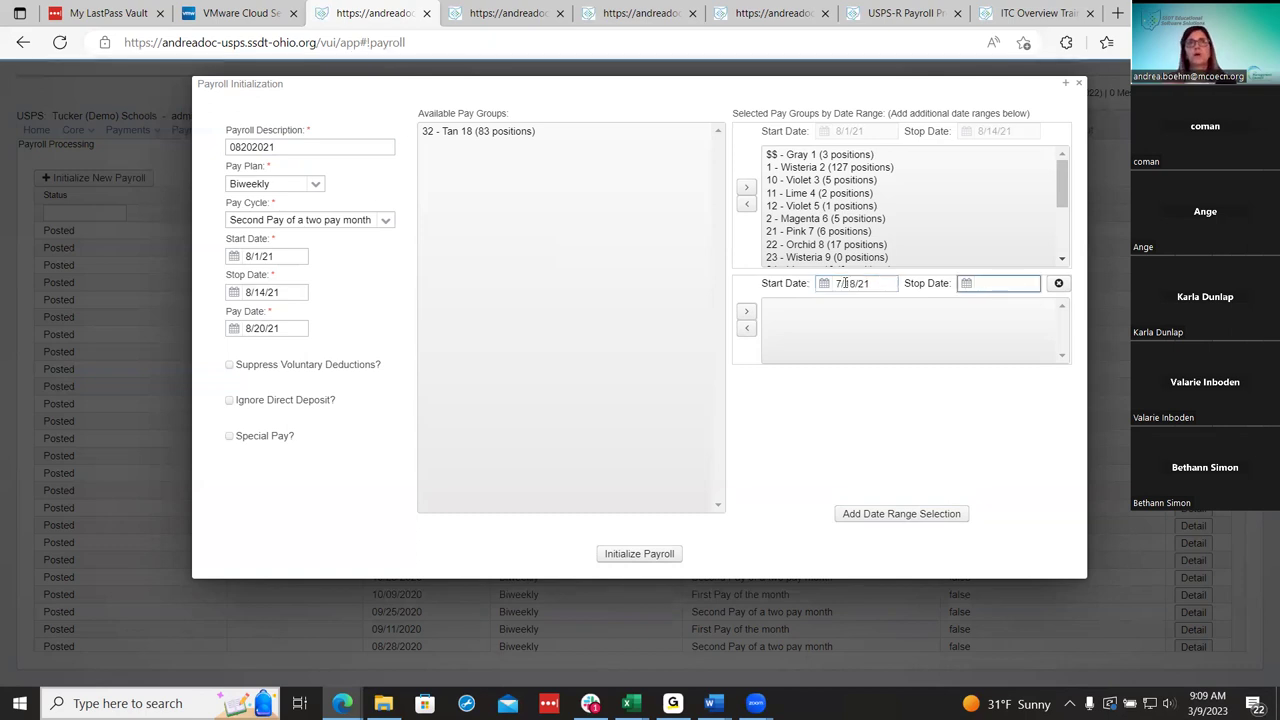
type("07/31/2021")
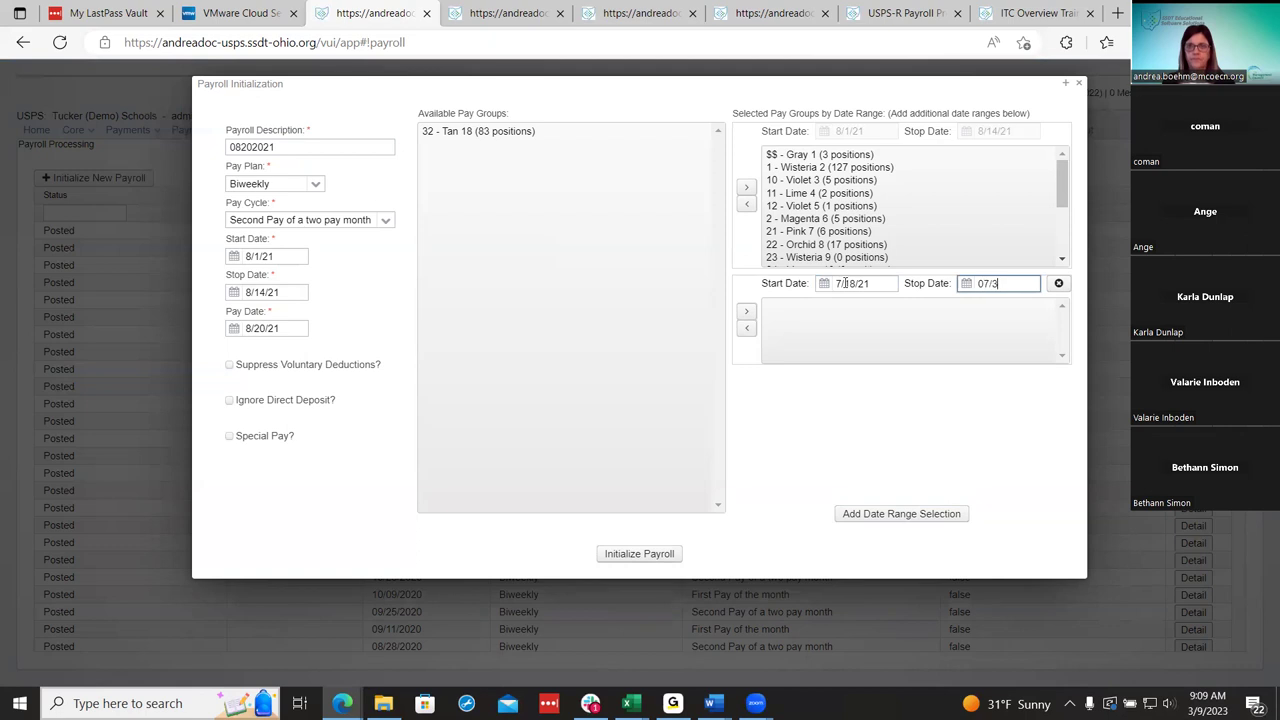
left_click(513, 132)
left_click(746, 312)
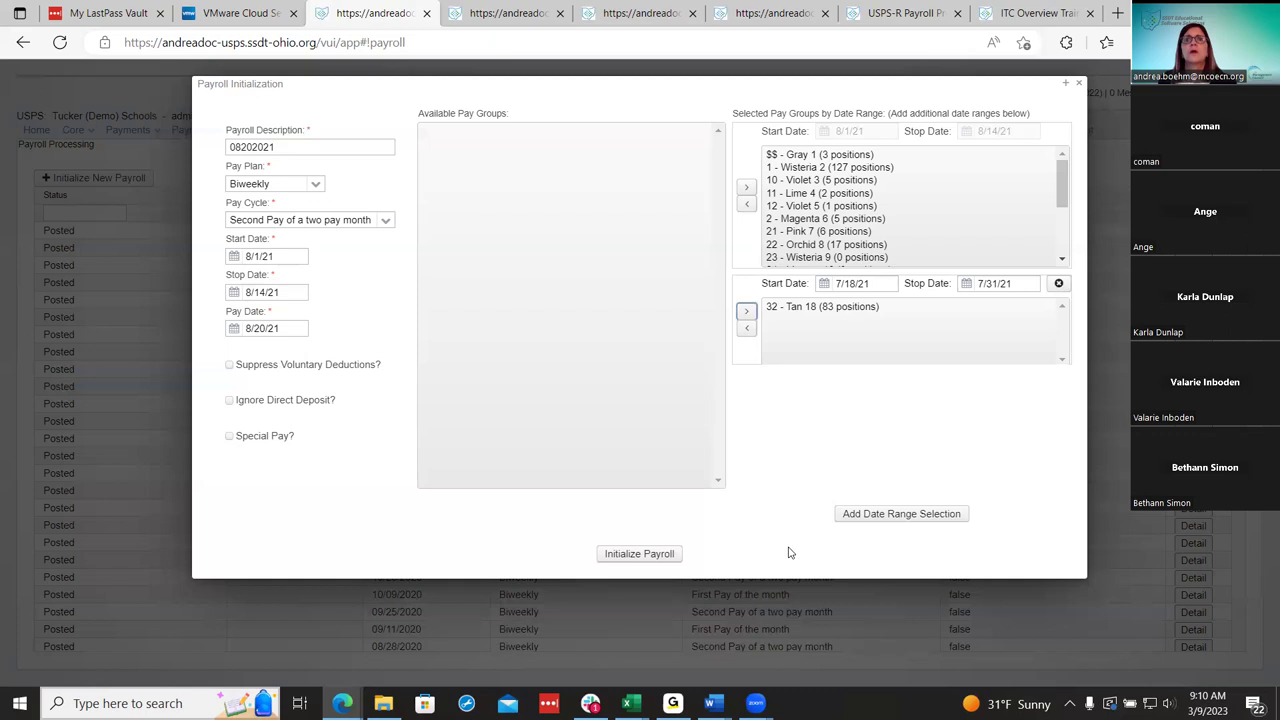
Add two more empty date ranges, remove both again, and look through the pay groups in the first range.
left_click(858, 517)
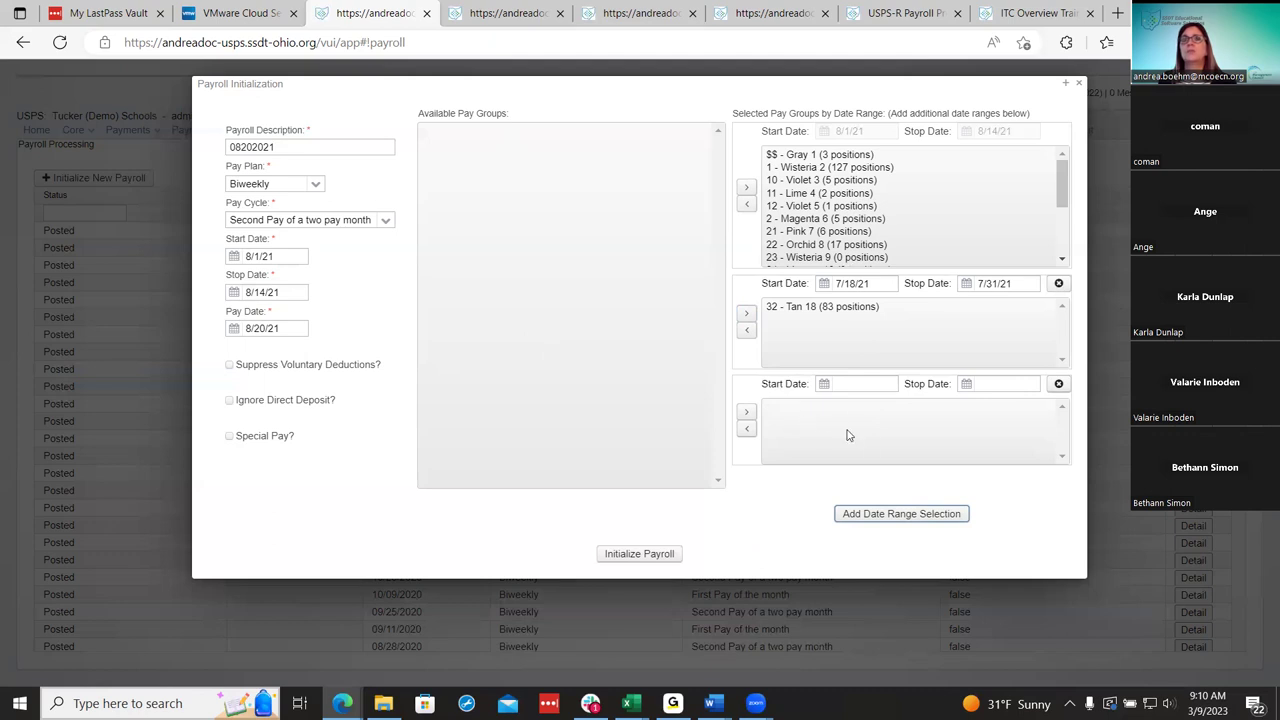
left_click(897, 524)
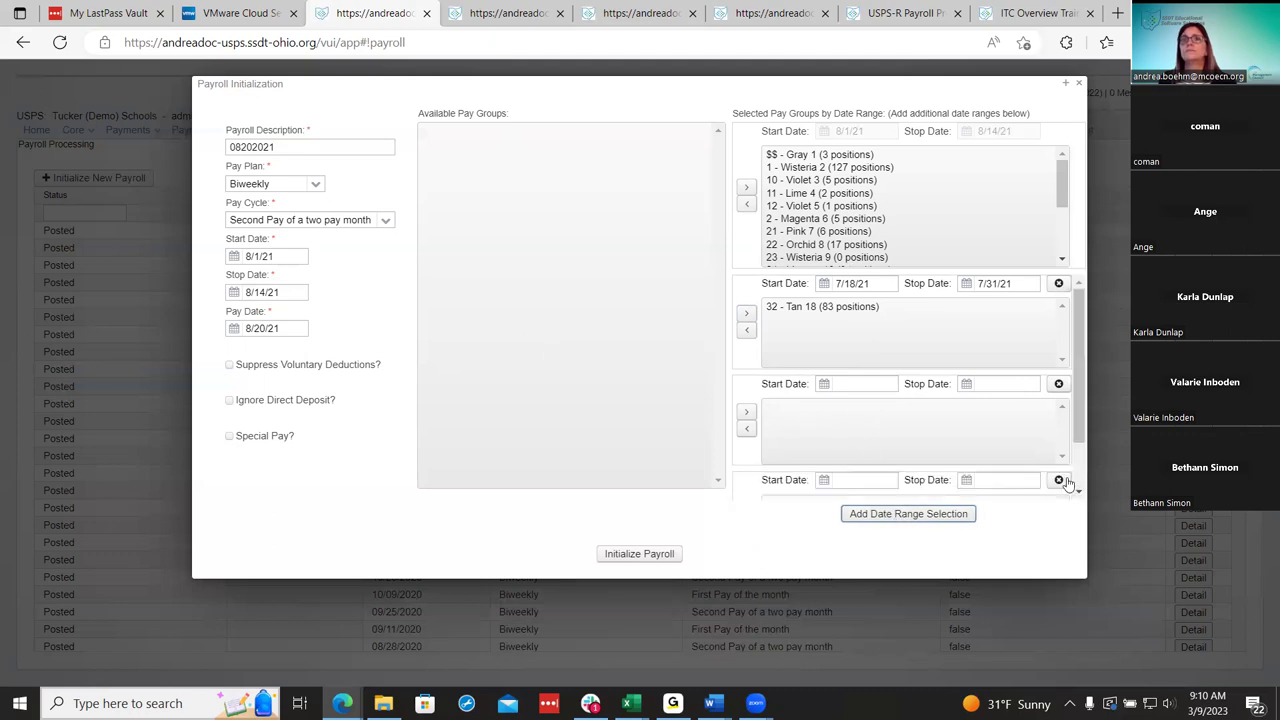
left_click(1059, 481)
left_click(1058, 384)
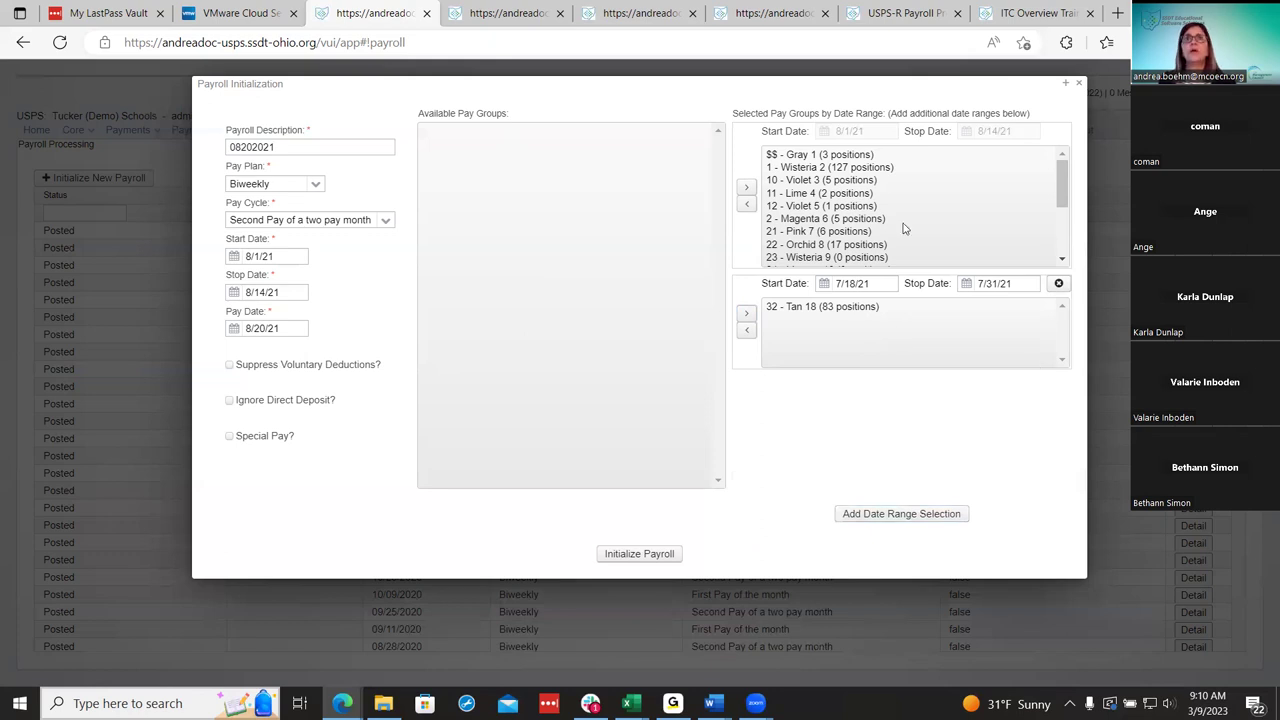
scroll(893, 210, "down", 2)
scroll(893, 210, "up", 1)
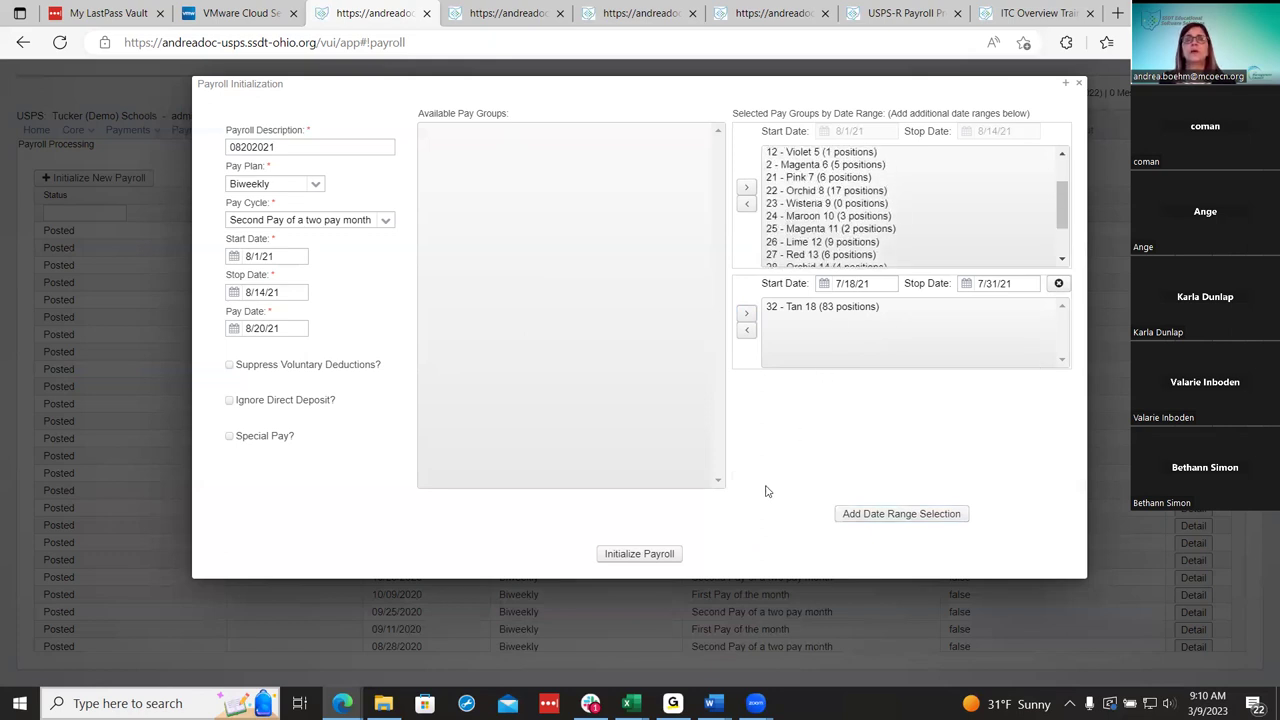
Initialize the 08202021 payroll and review its pay group processing, date ranges and validation status.
left_click(651, 556)
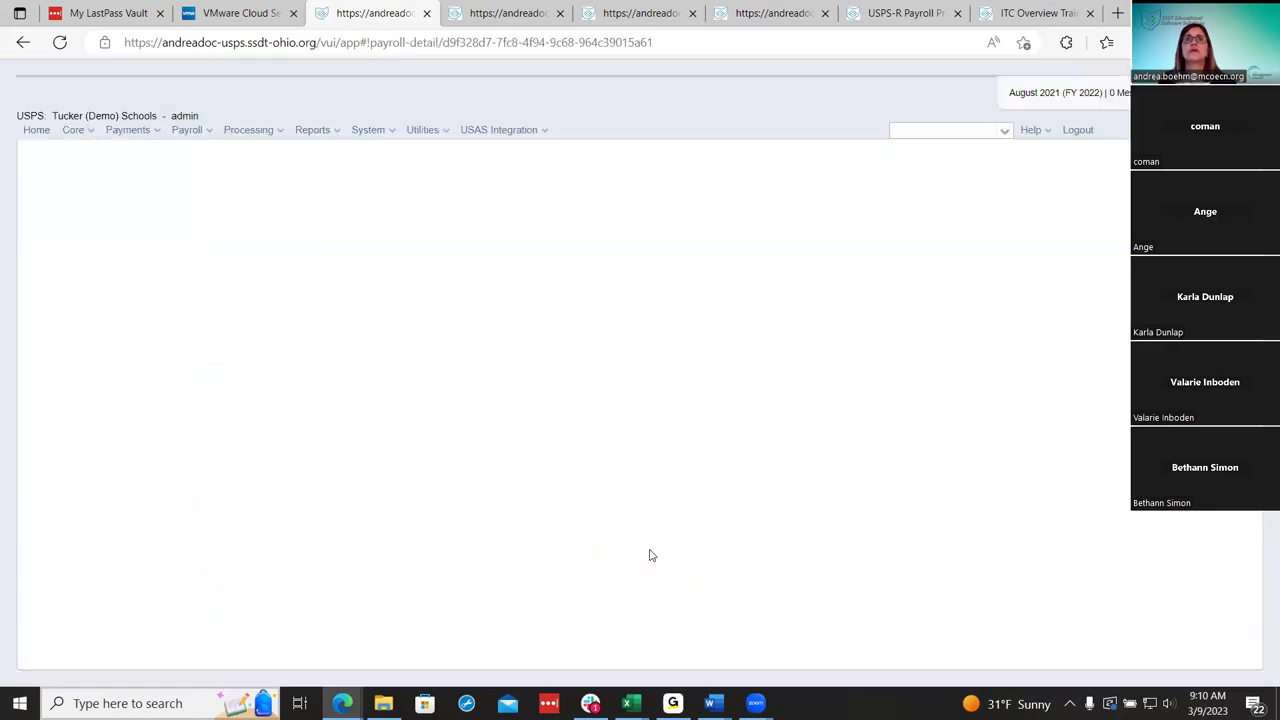
scroll(640, 544, "down", 2)
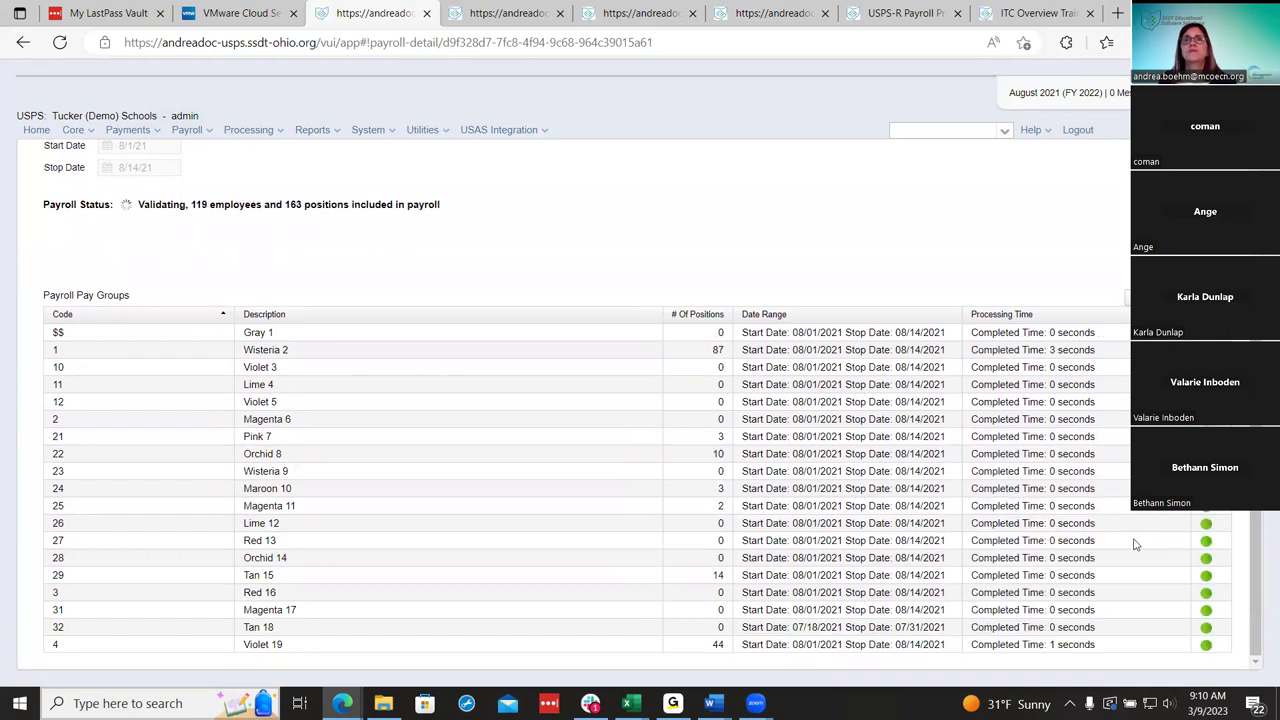
scroll(359, 438, "up", 3)
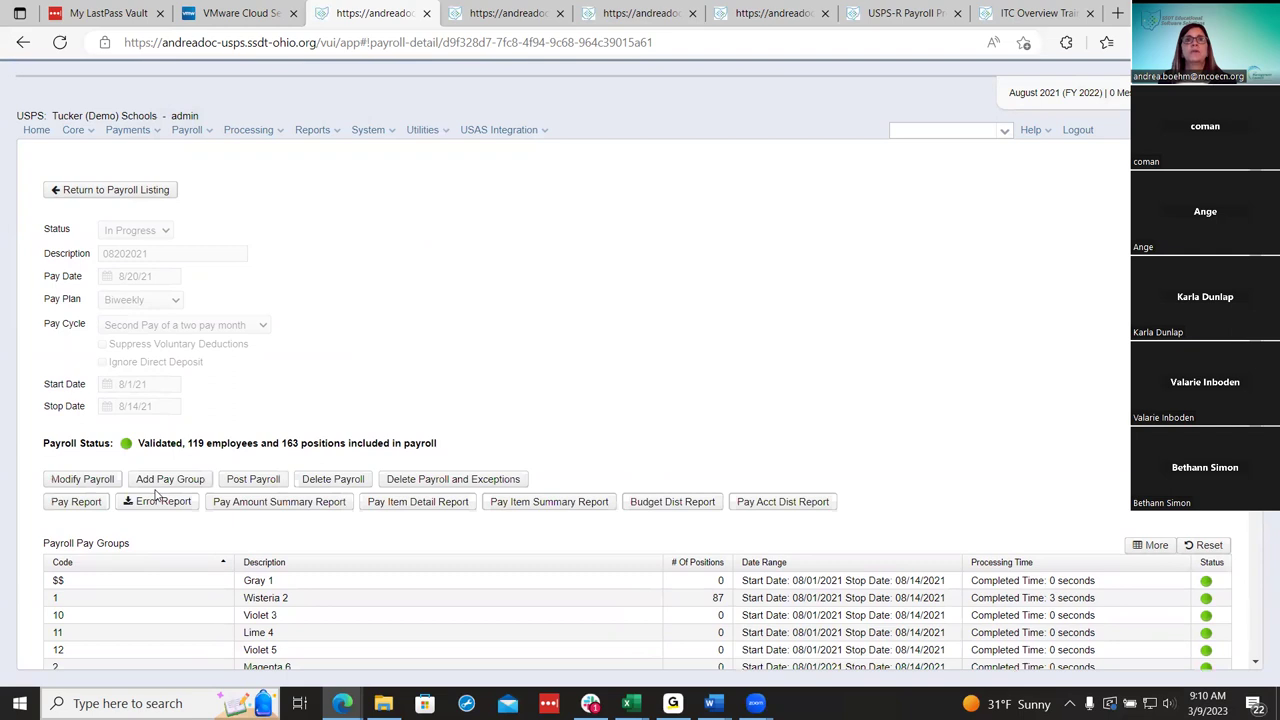
scroll(170, 528, "down", 1)
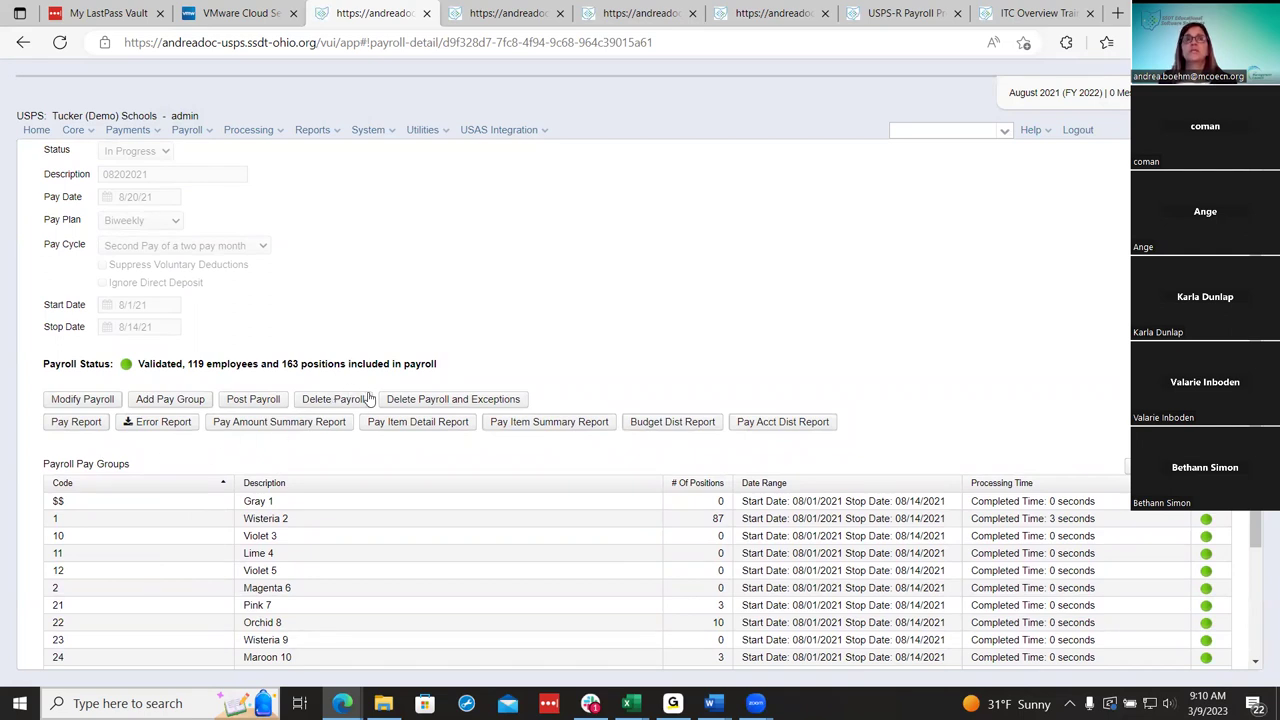
scroll(360, 385, "up", 1)
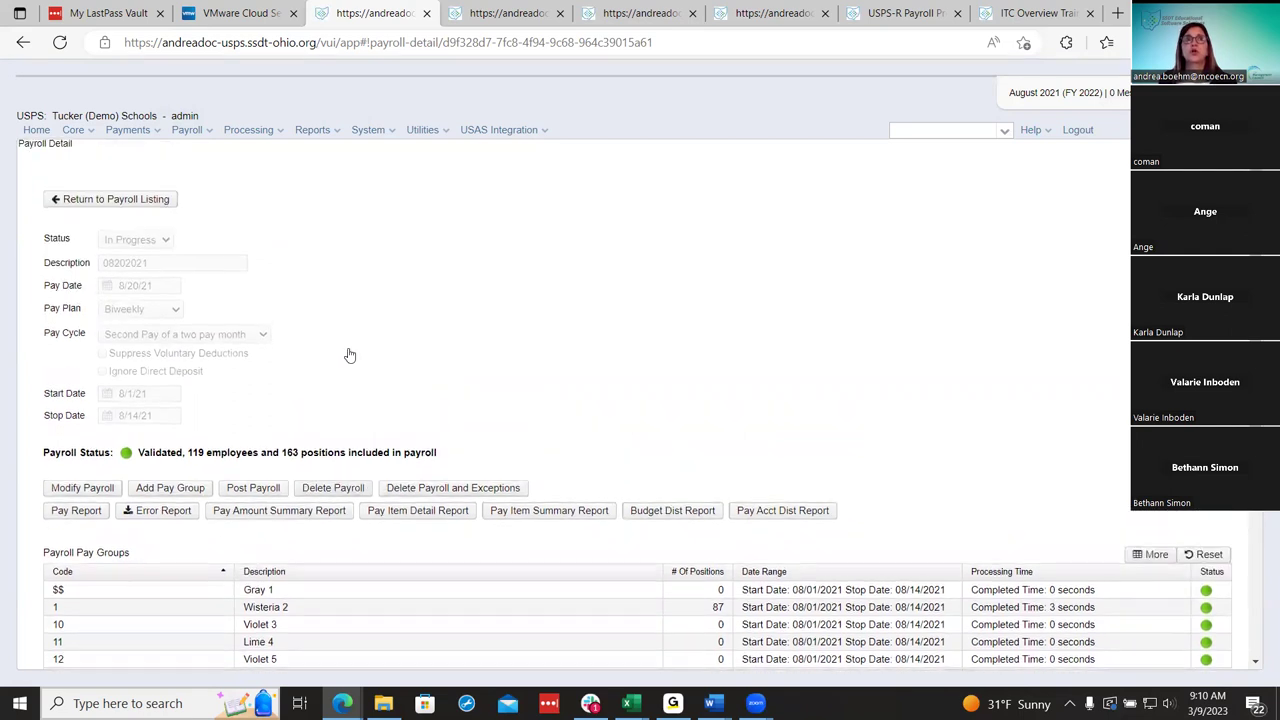
left_click(542, 135)
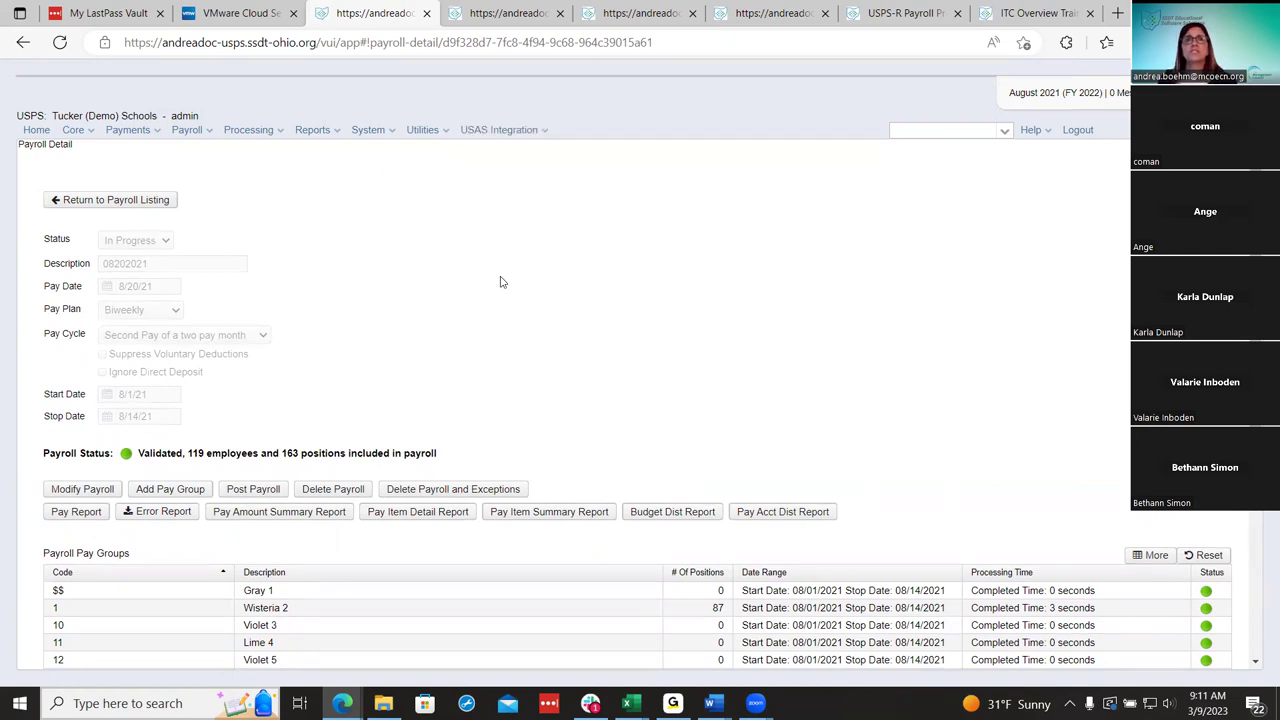
mouse_move(519, 138)
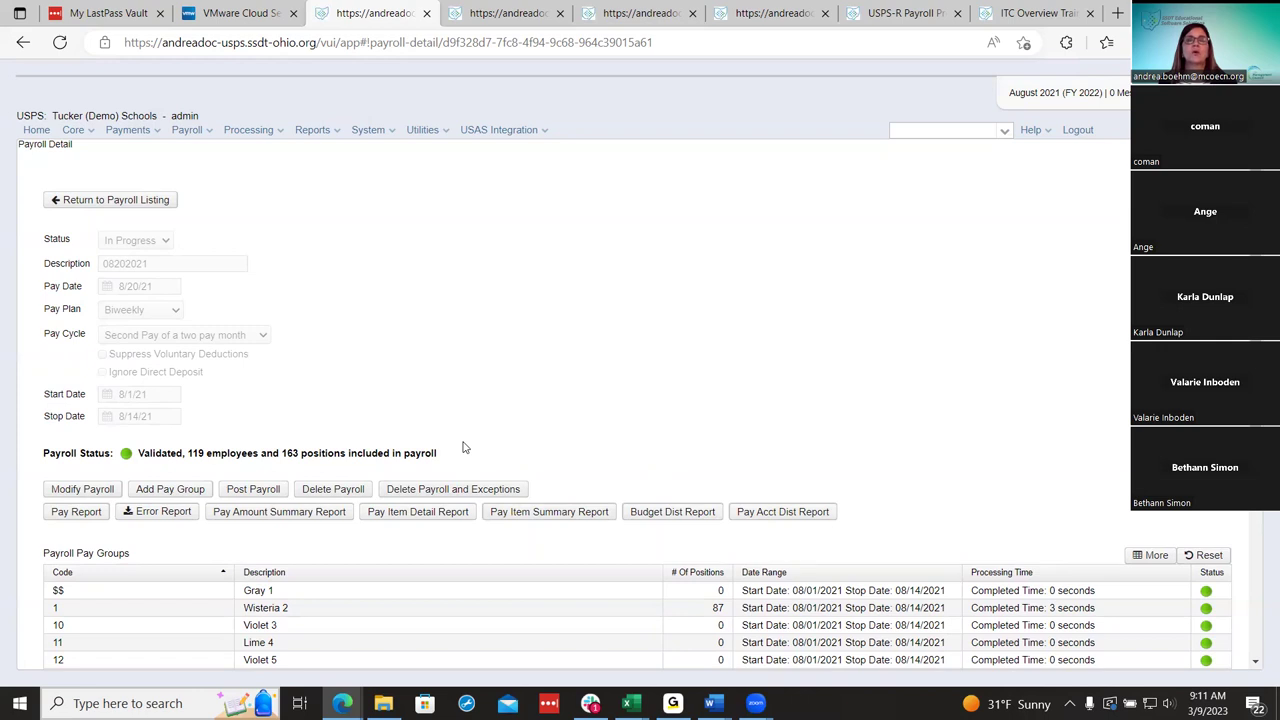
Generate the payroll's Error Report, look through all its pages, and close it to return to the payroll detail.
scroll(199, 483, "down", 2)
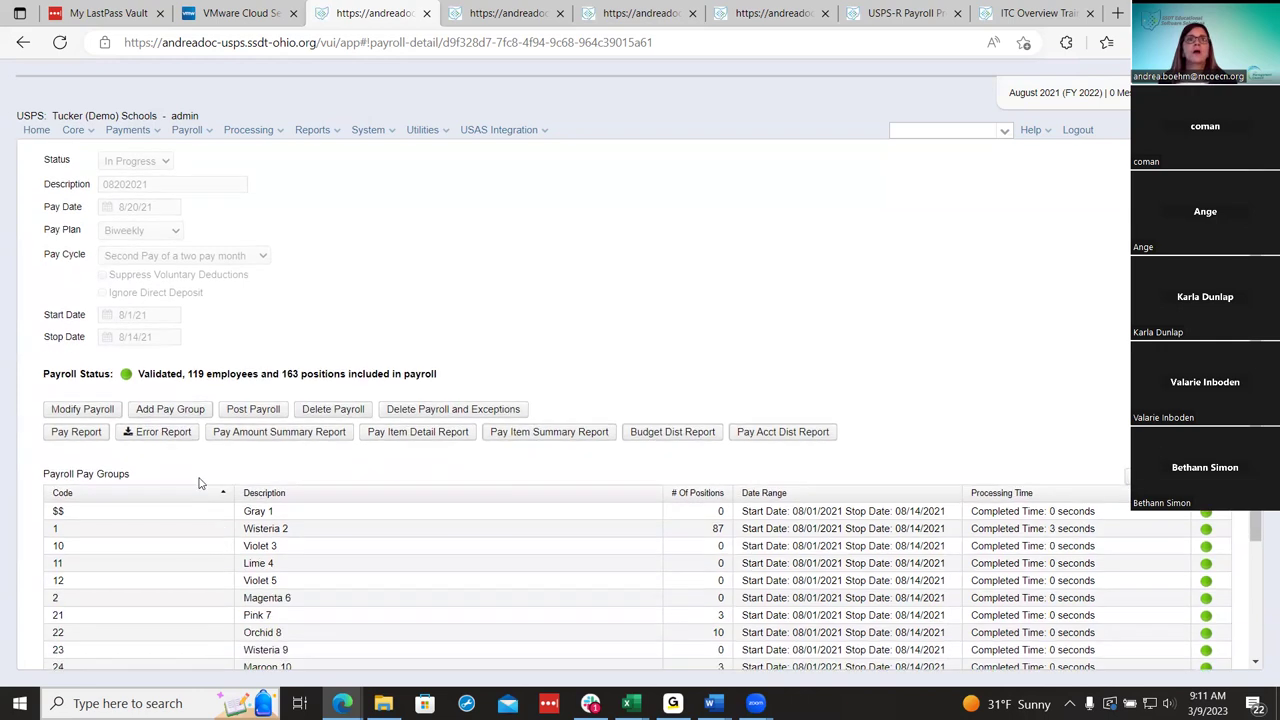
left_click(175, 440)
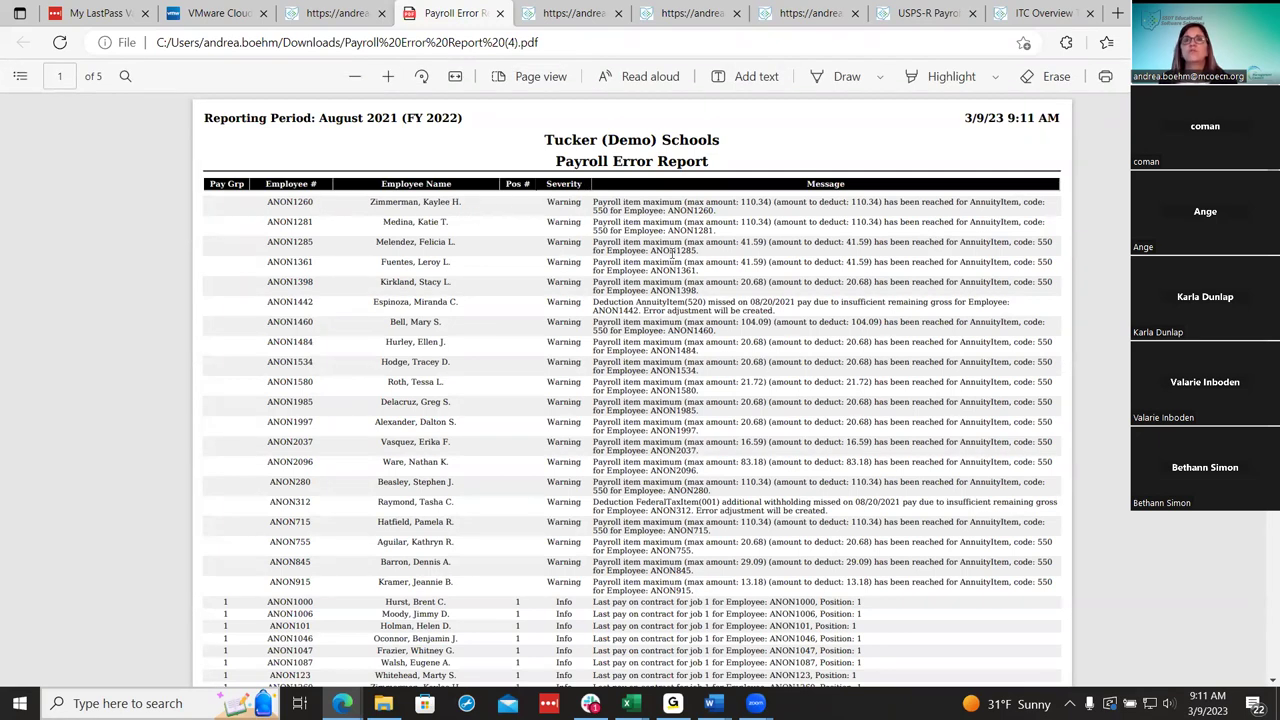
scroll(703, 277, "down", 20)
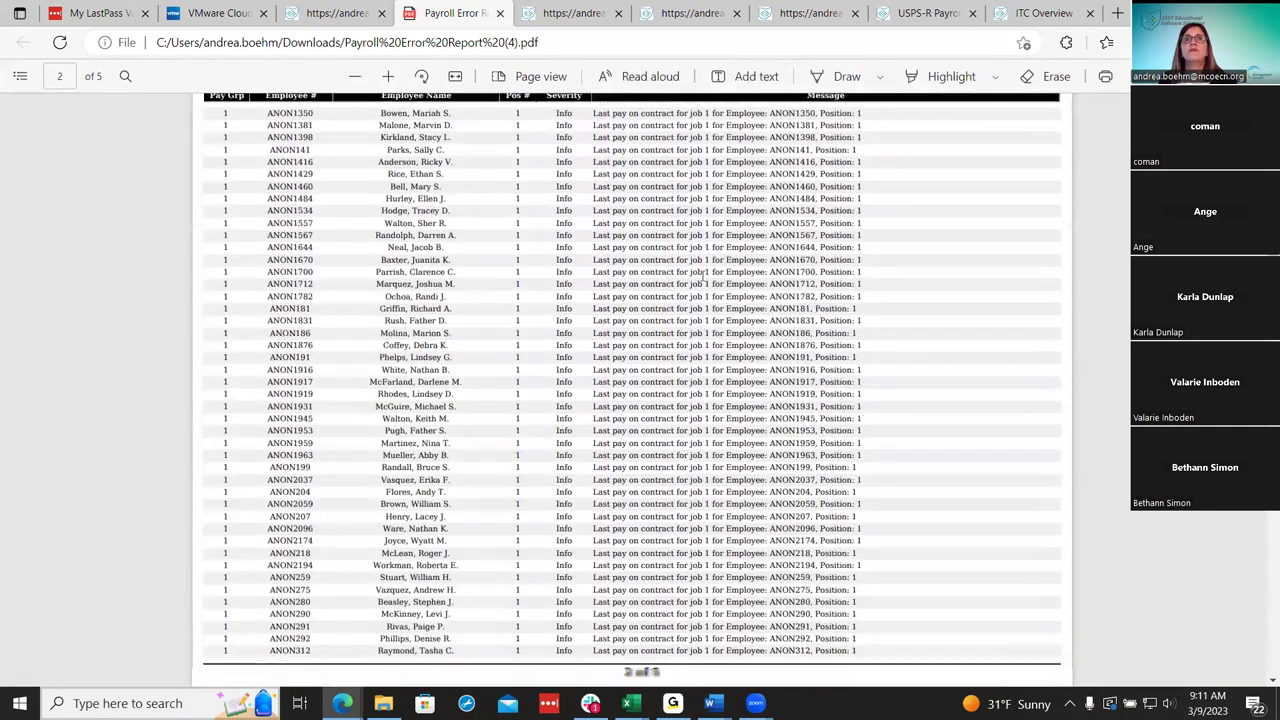
scroll(703, 277, "down", 15)
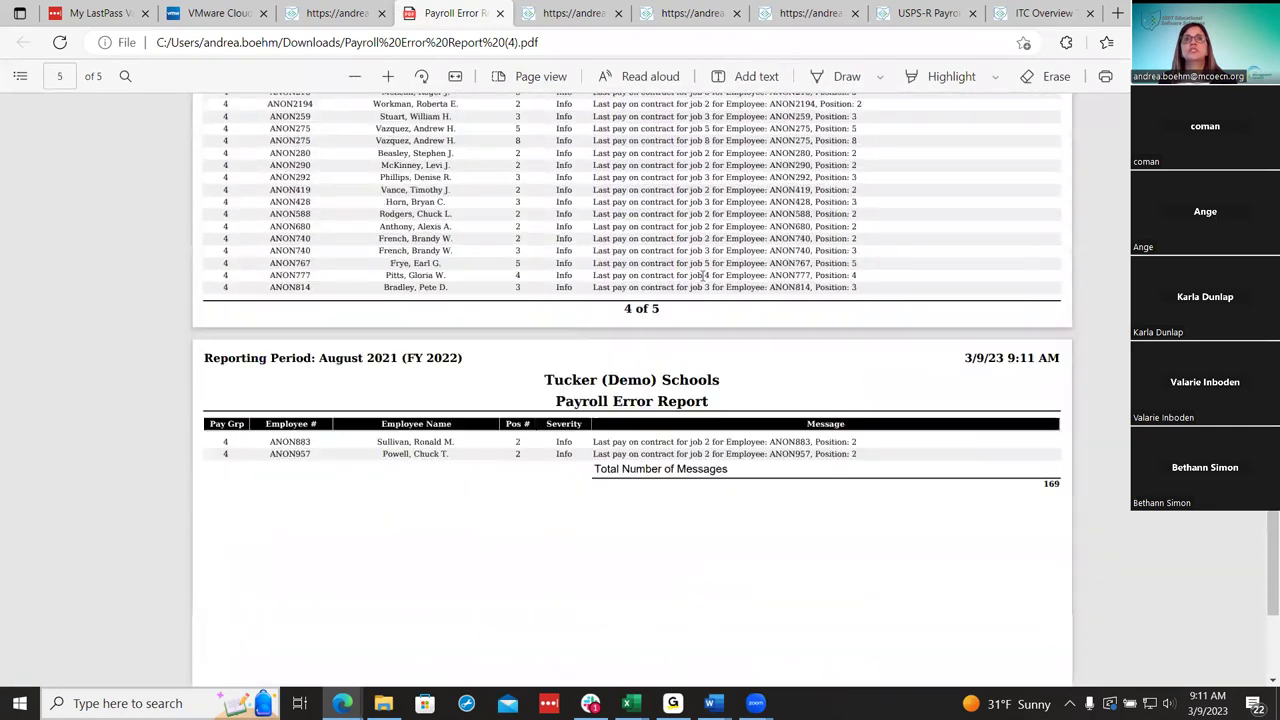
scroll(703, 277, "up", 20)
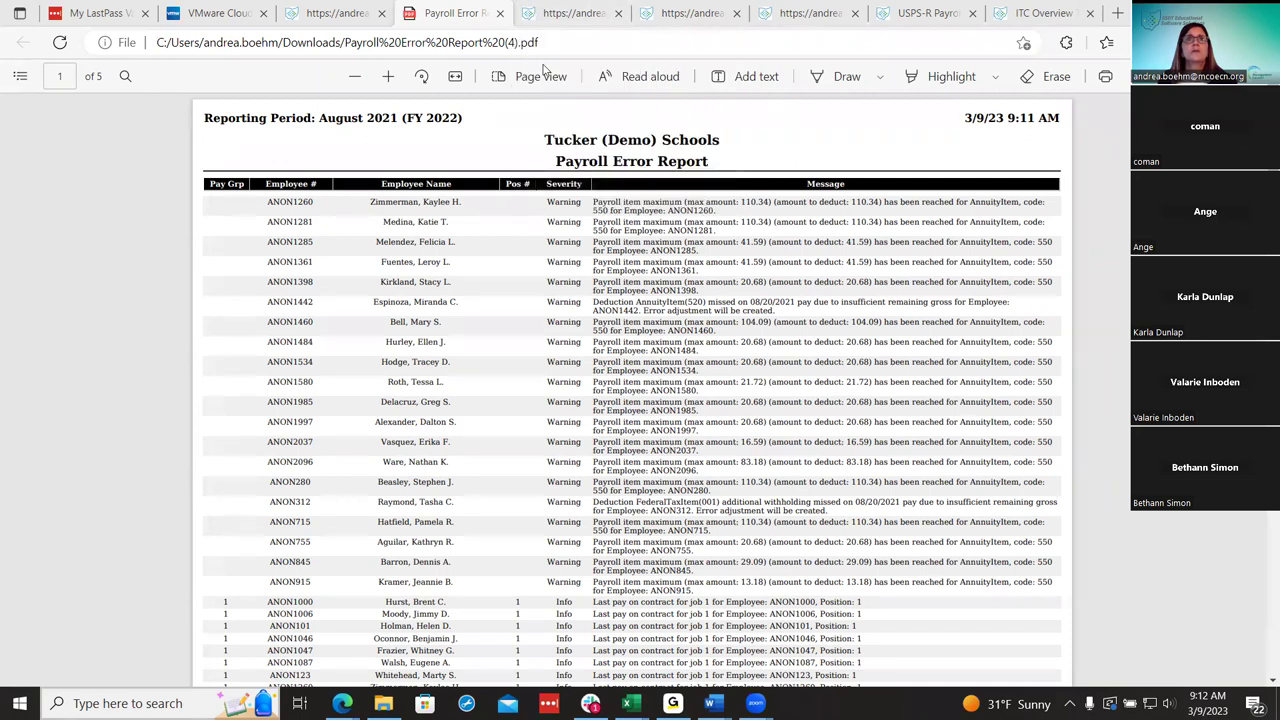
left_click(560, 10)
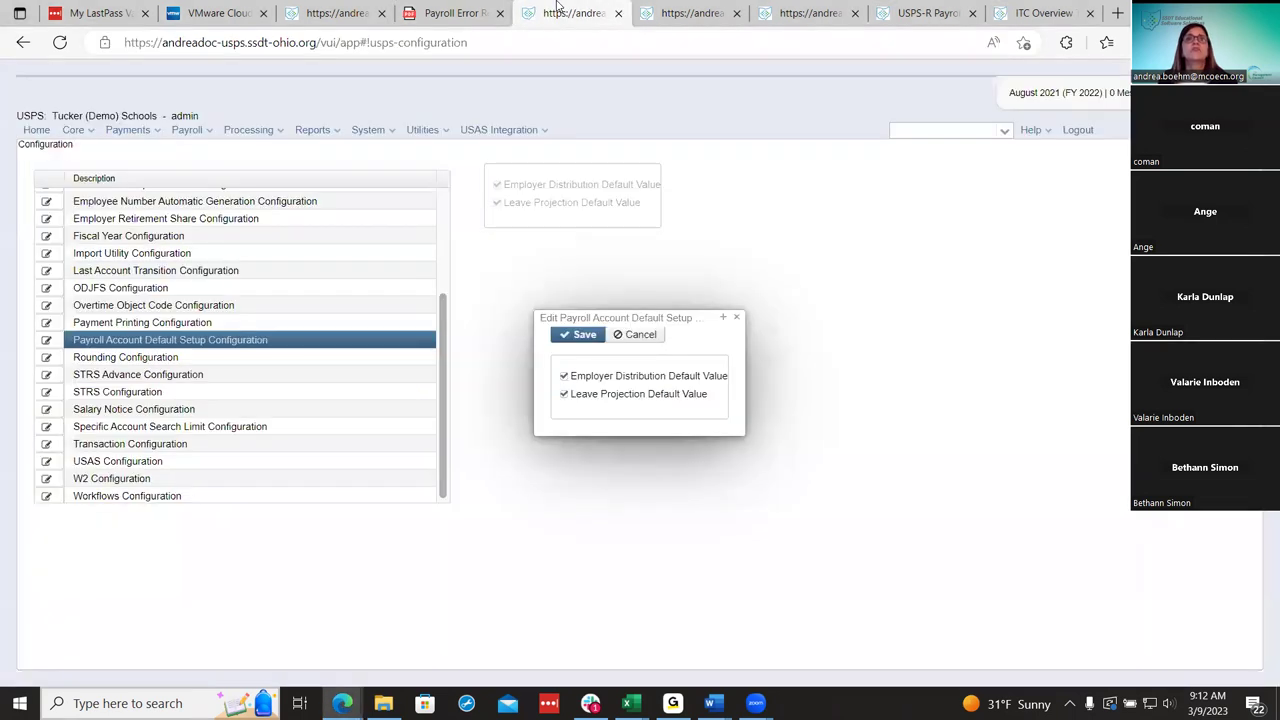
left_click(489, 12)
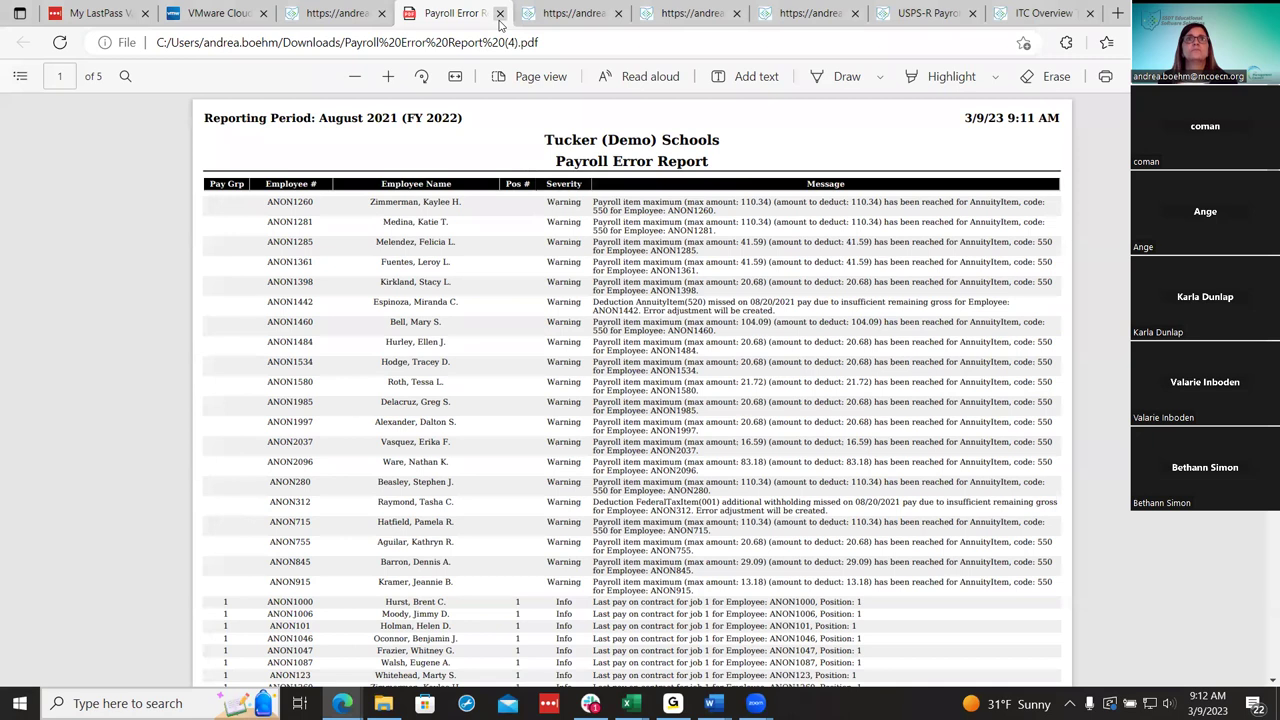
left_click(500, 13)
left_click(362, 8)
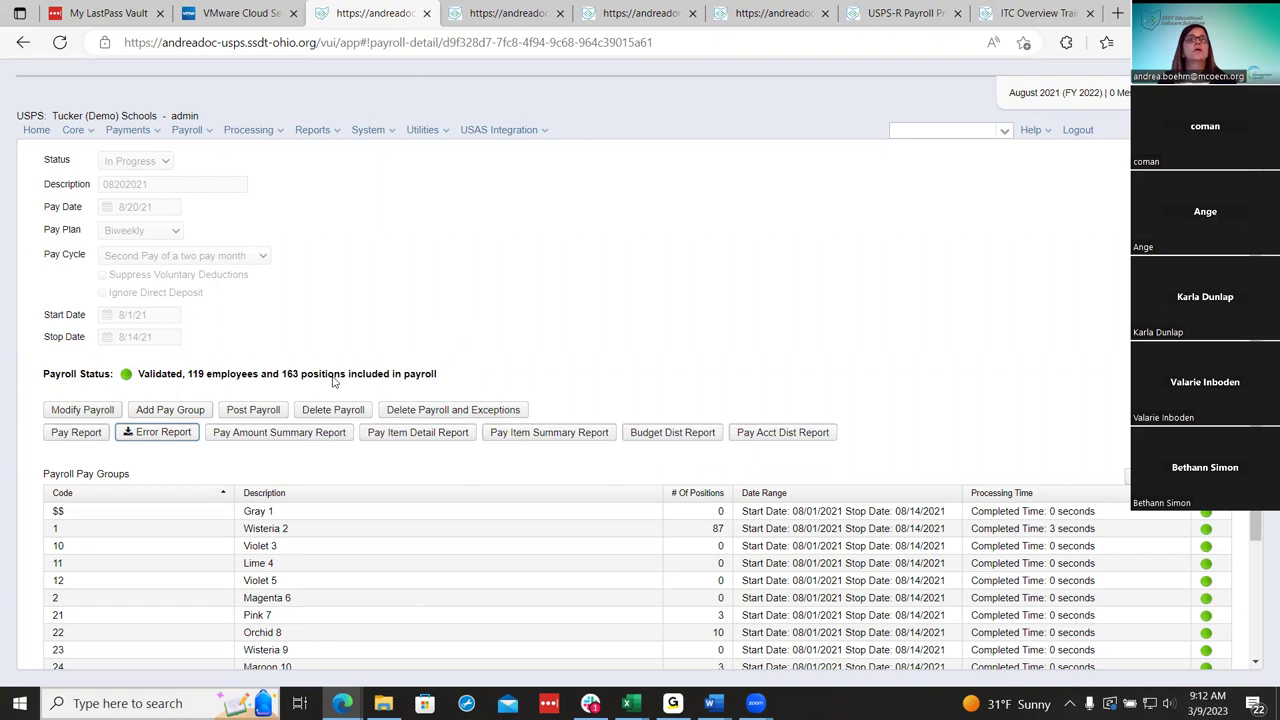
Examine the form for adding pay groups to the payroll, closing it without adding any.
left_click(145, 412)
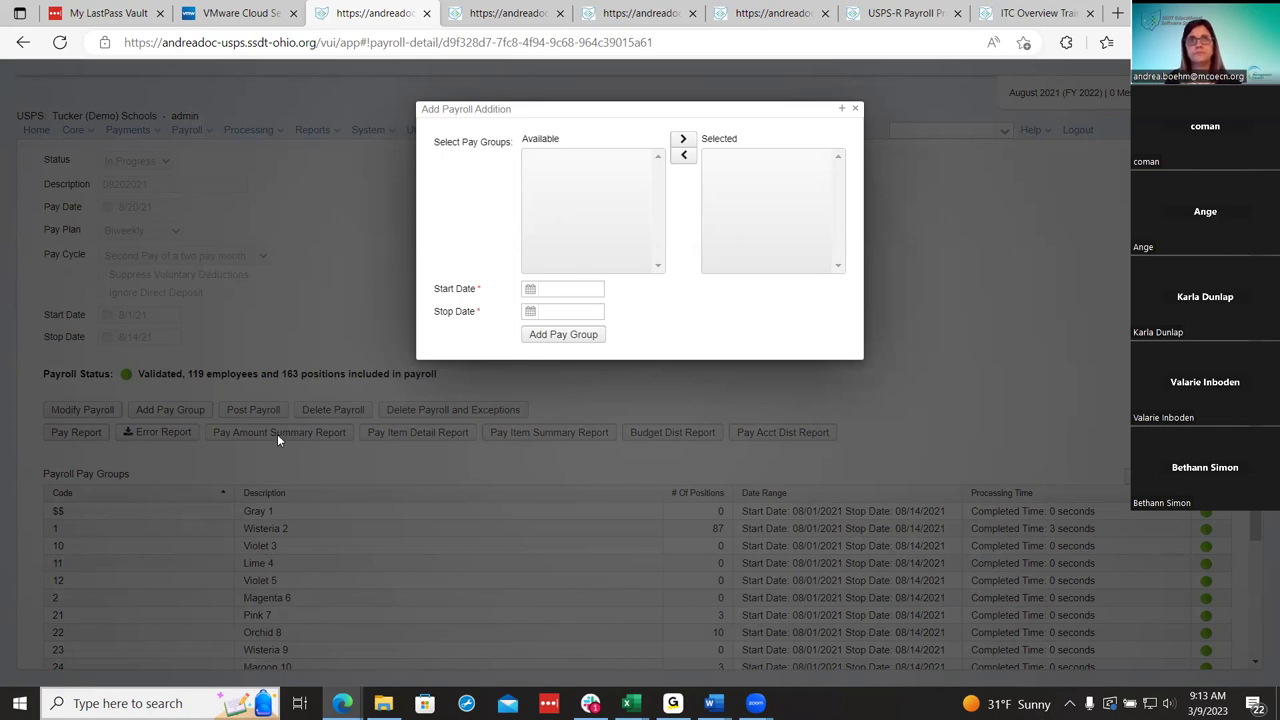
left_click(855, 109)
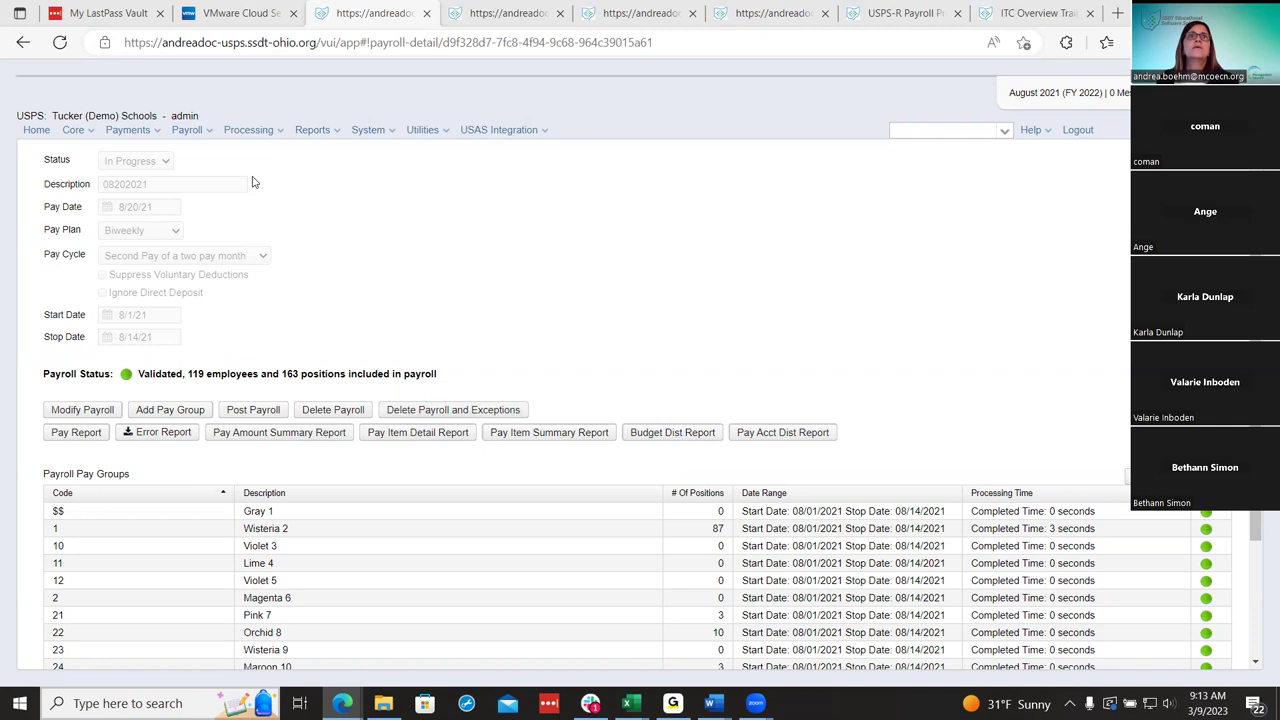
Generate the Pay Report as a PDF sorted by Employee Number with employer payroll item amounts, and examine its totals, date ranges and employee details.
left_click(77, 436)
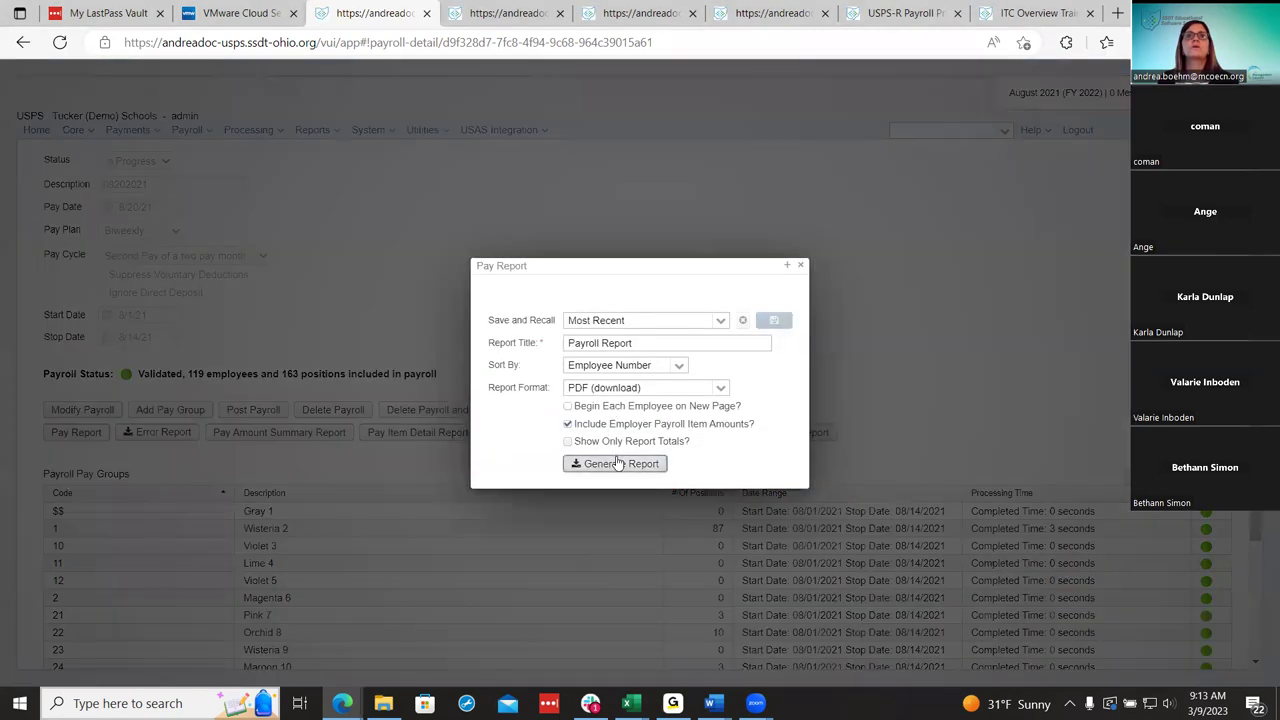
left_click(617, 463)
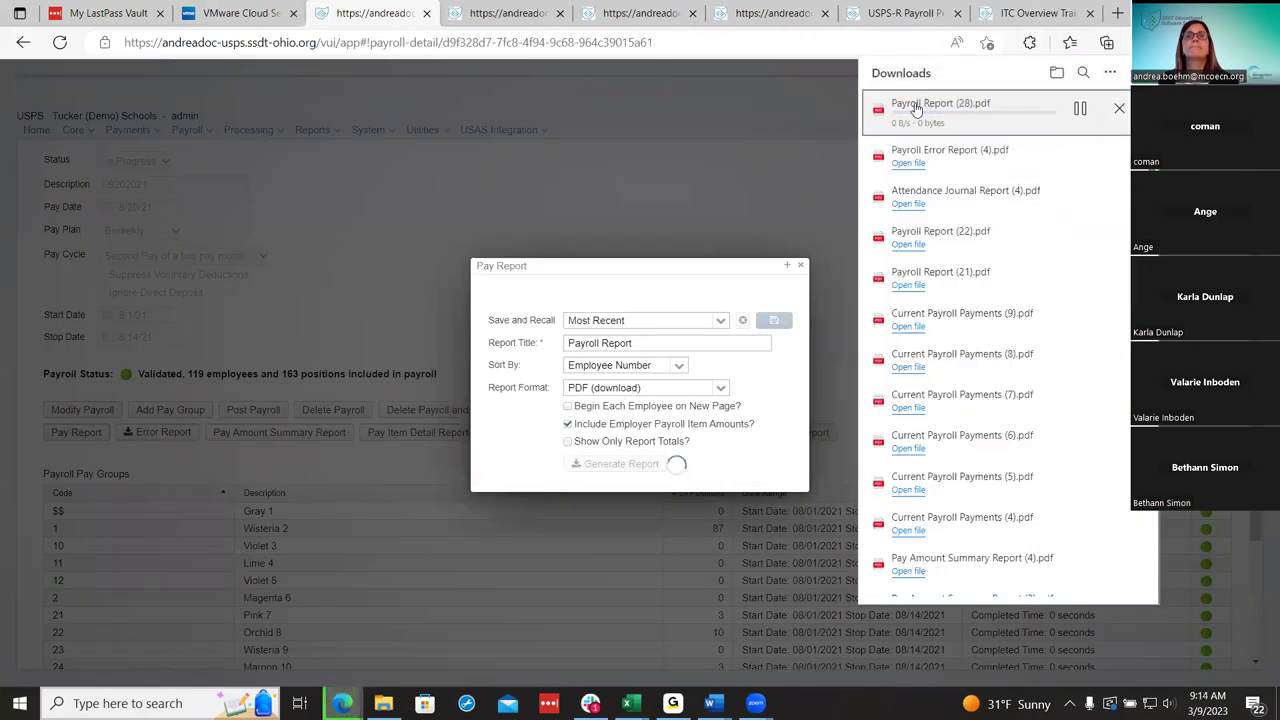
left_click(915, 107)
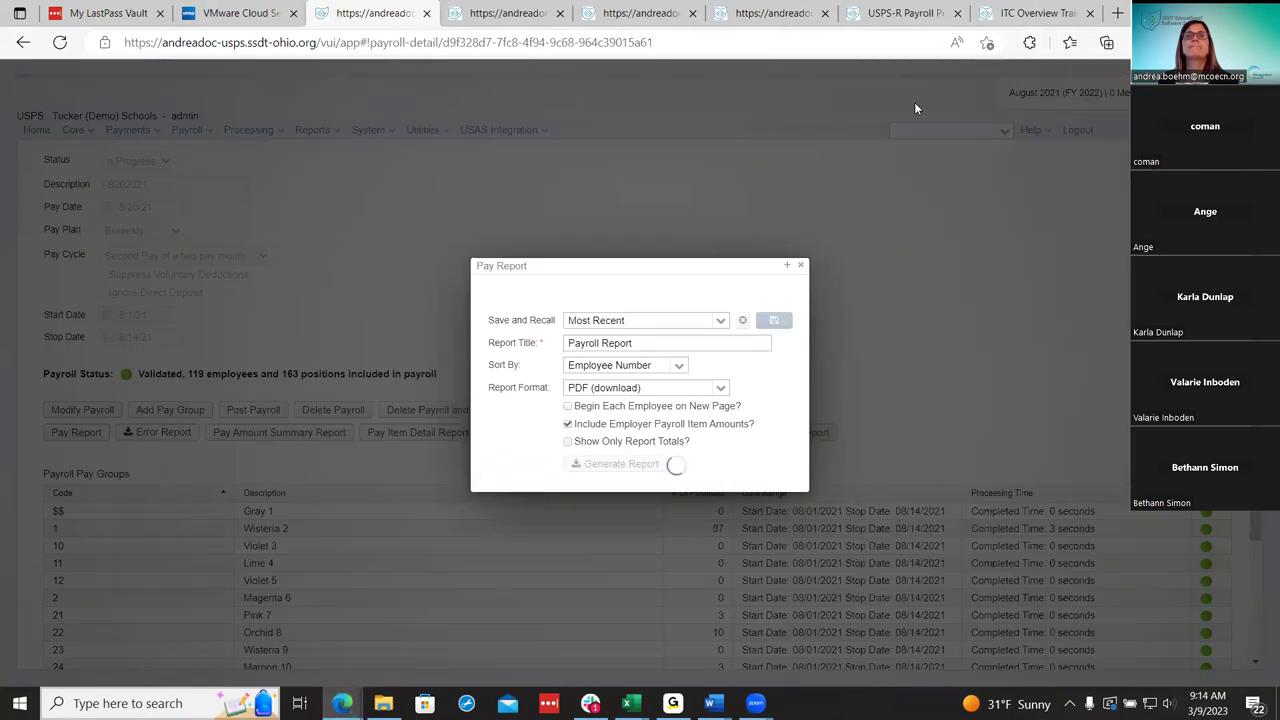
key("End")
scroll(886, 314, "up", 5)
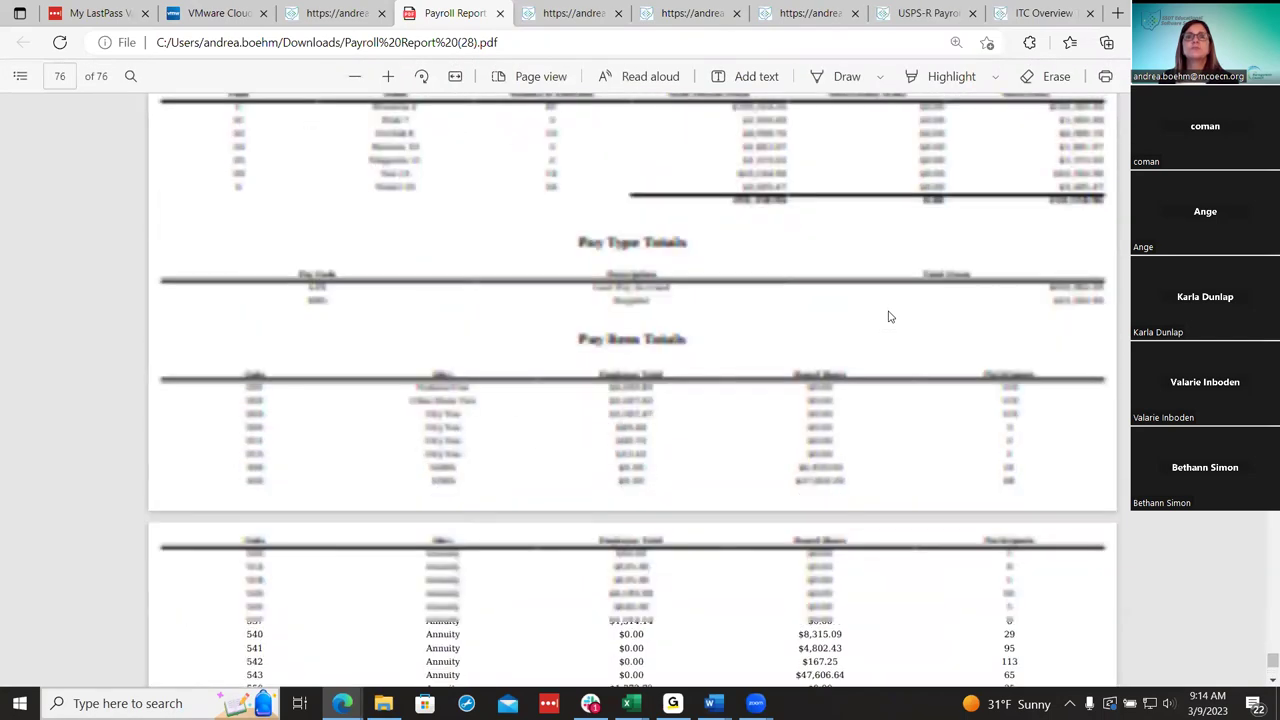
key("Home")
scroll(889, 317, "down", 10)
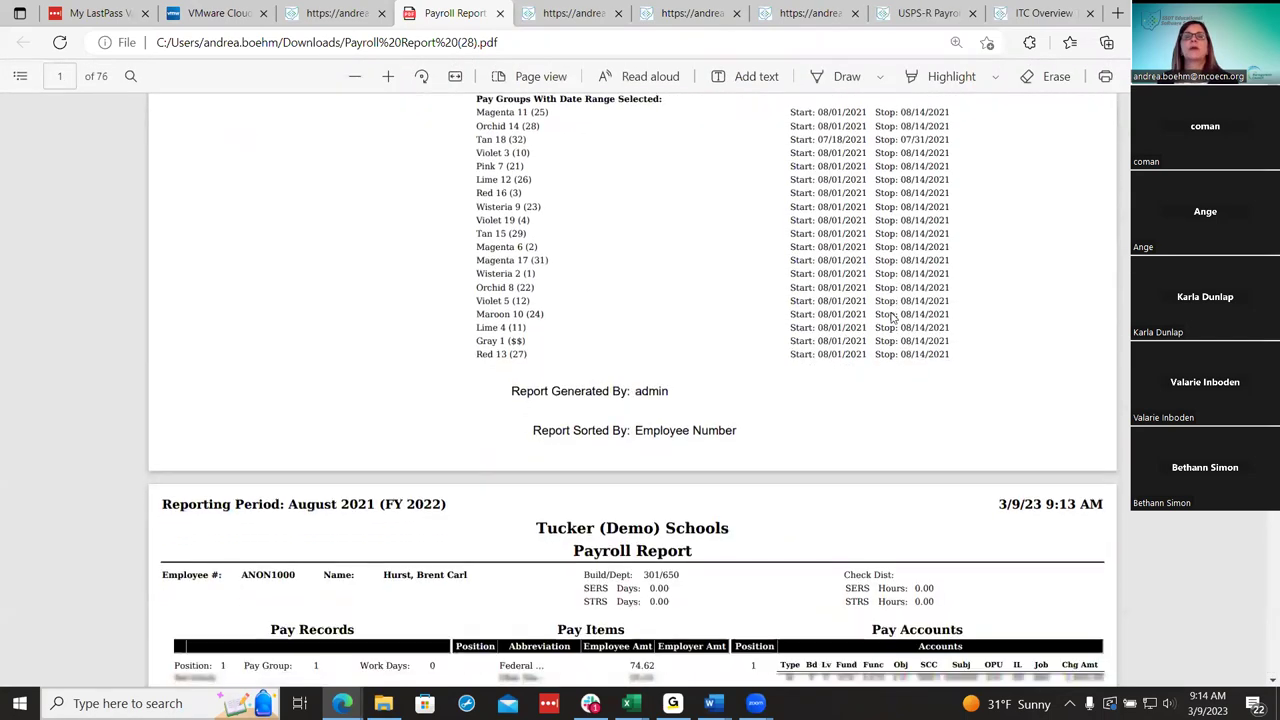
scroll(893, 317, "down", 2)
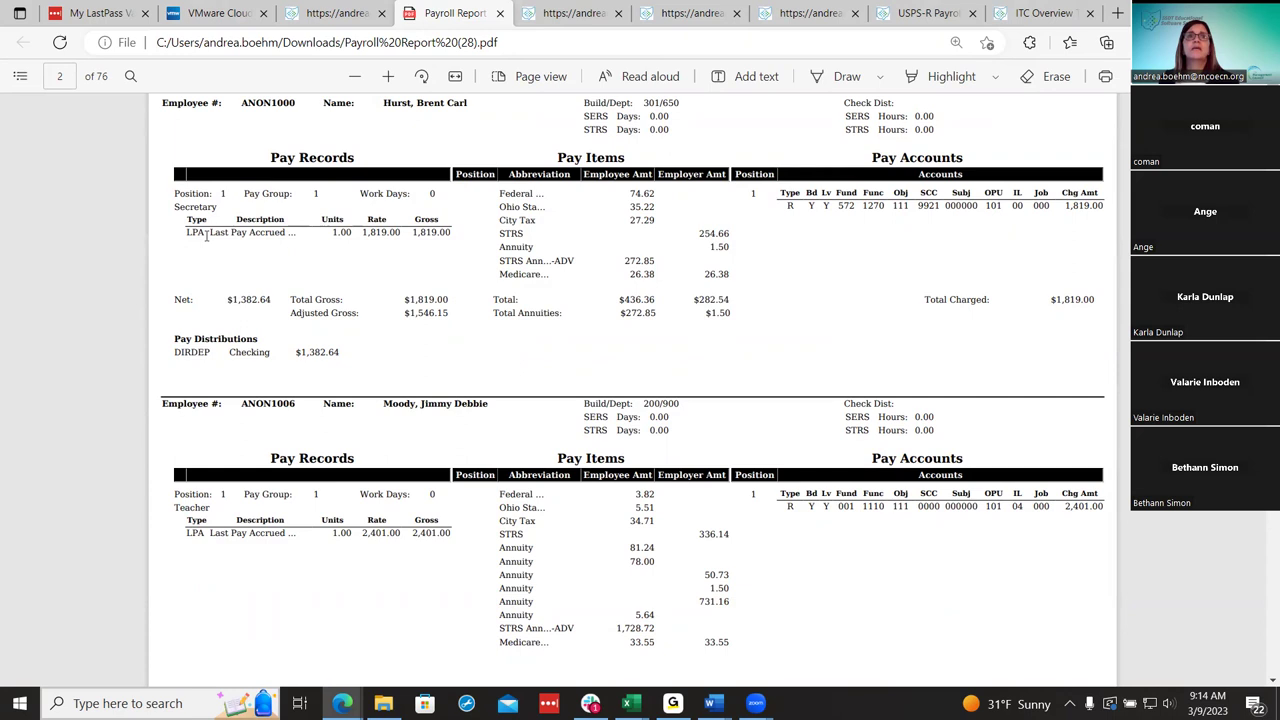
Return to USPS from the report and open the current payroll payments.
left_click(358, 10)
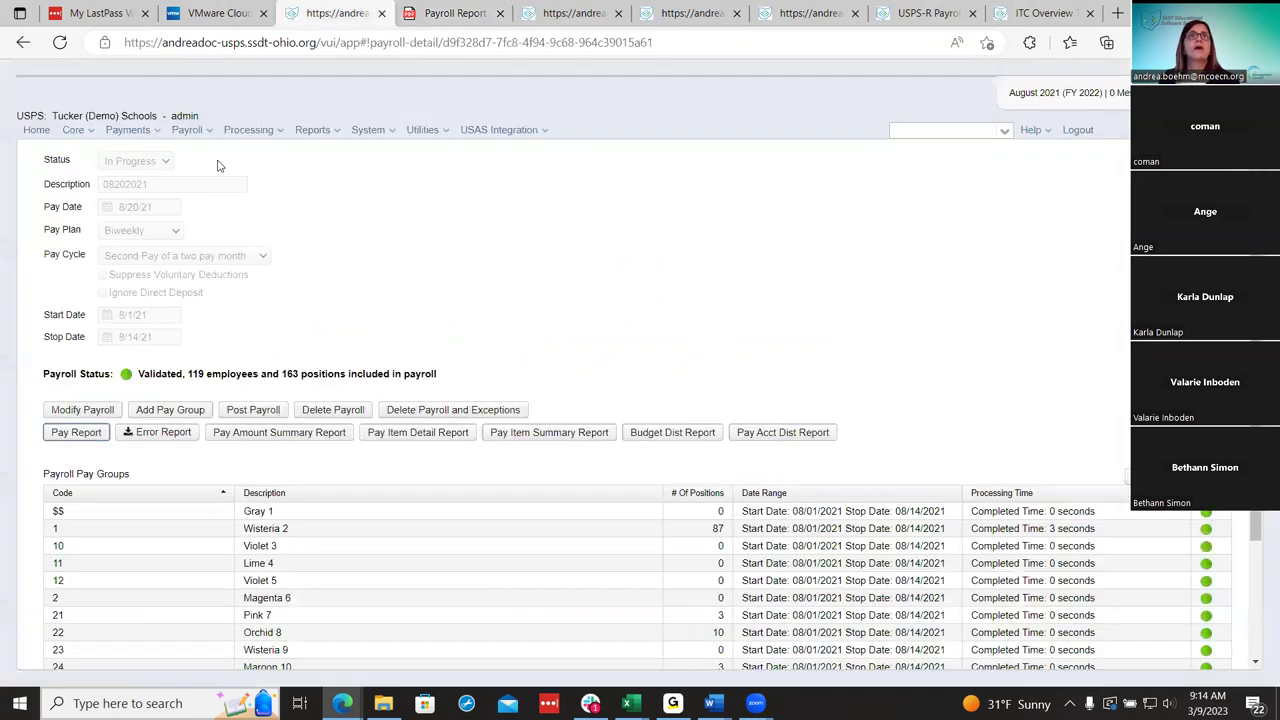
left_click(205, 131)
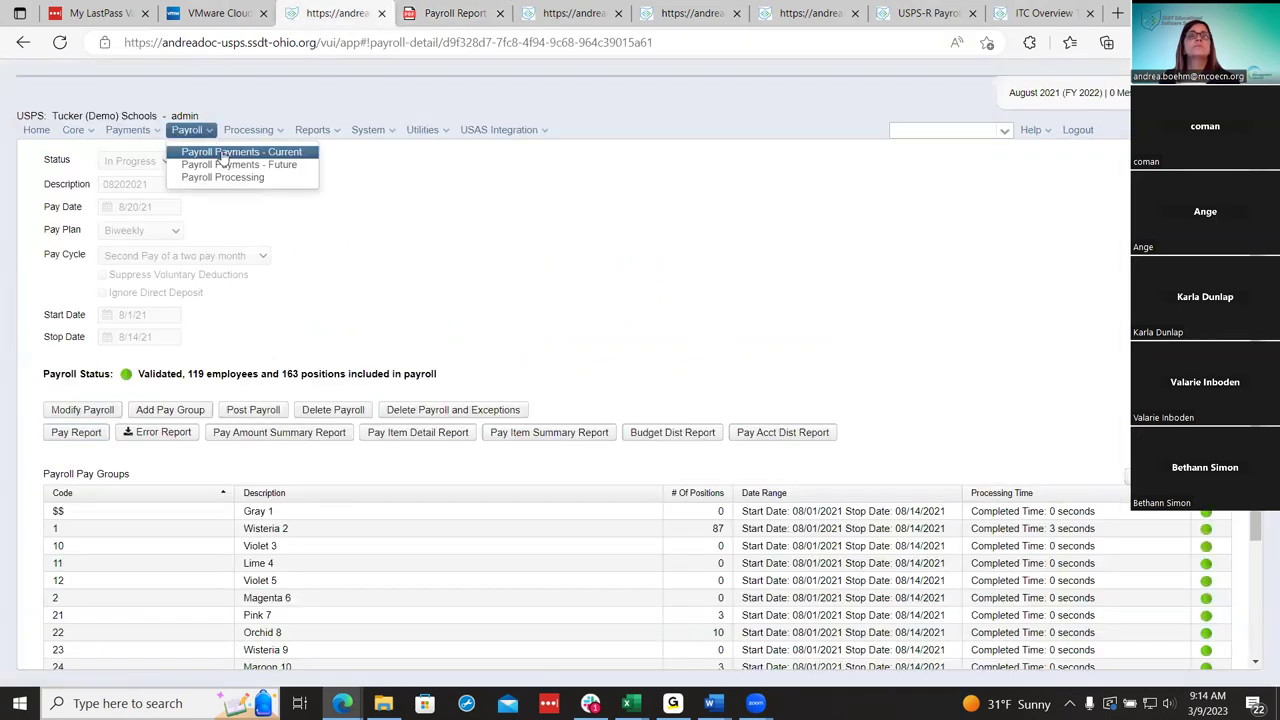
left_click(222, 154)
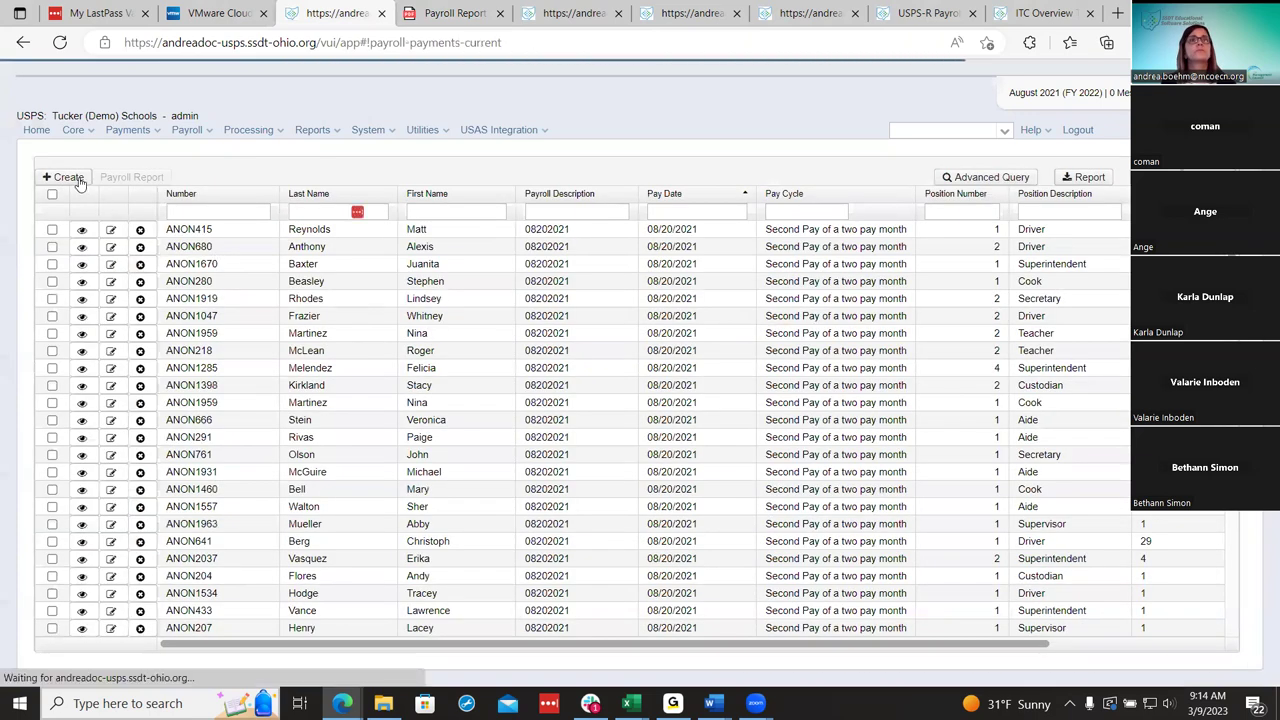
Create a position pay entry in the 08/20/2021 biweekly payroll for the employee found by last name, using active position 1, Cook.
left_click(79, 180)
left_click(567, 370)
type("zimmer")
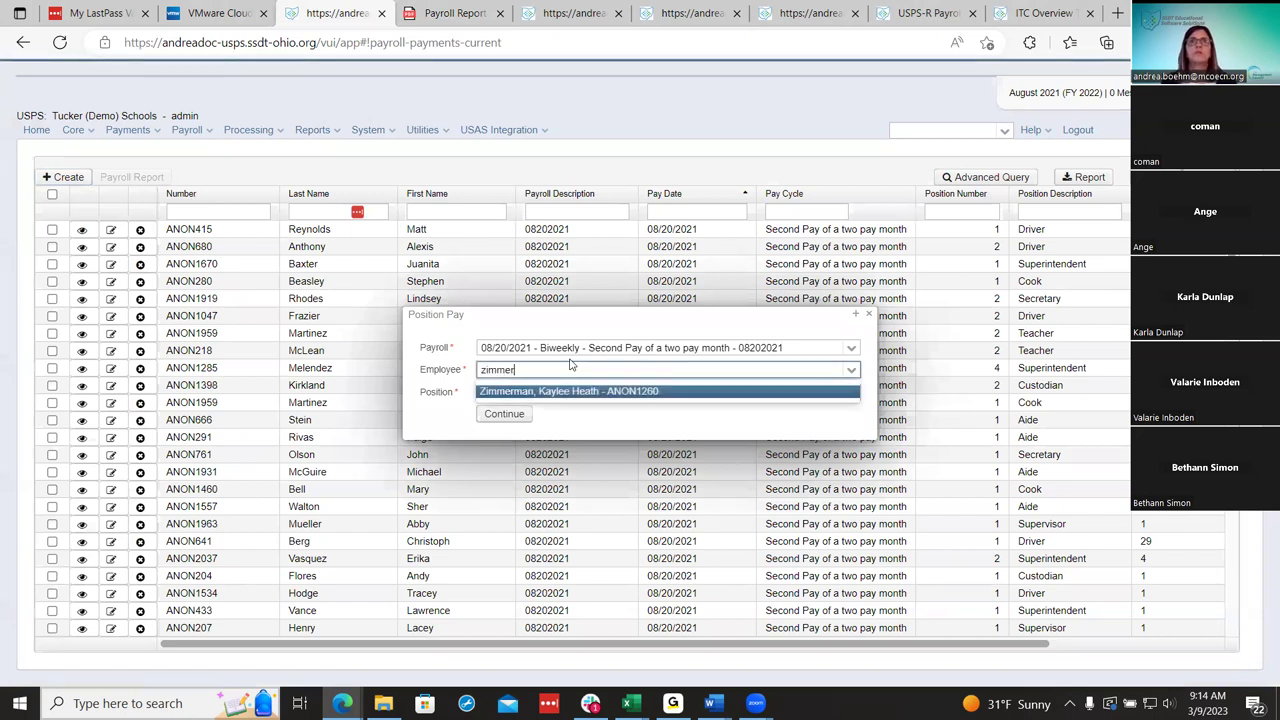
left_click(592, 392)
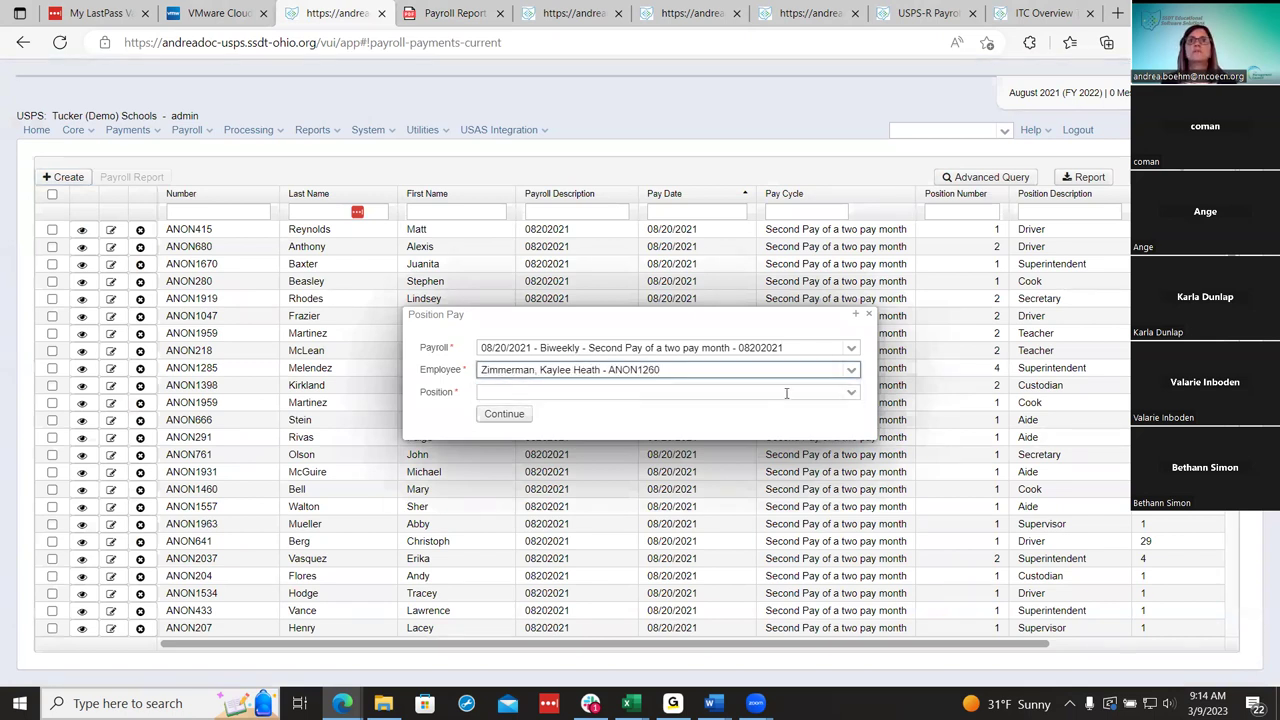
left_click(849, 393)
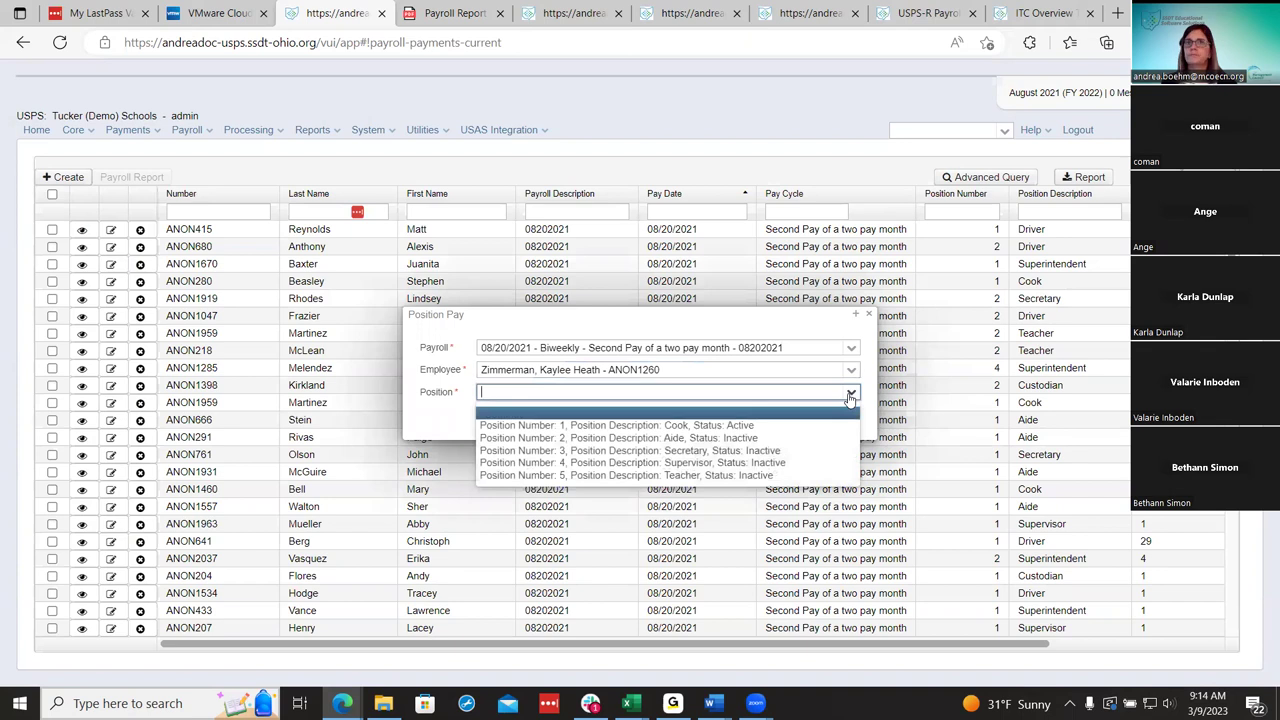
left_click(666, 425)
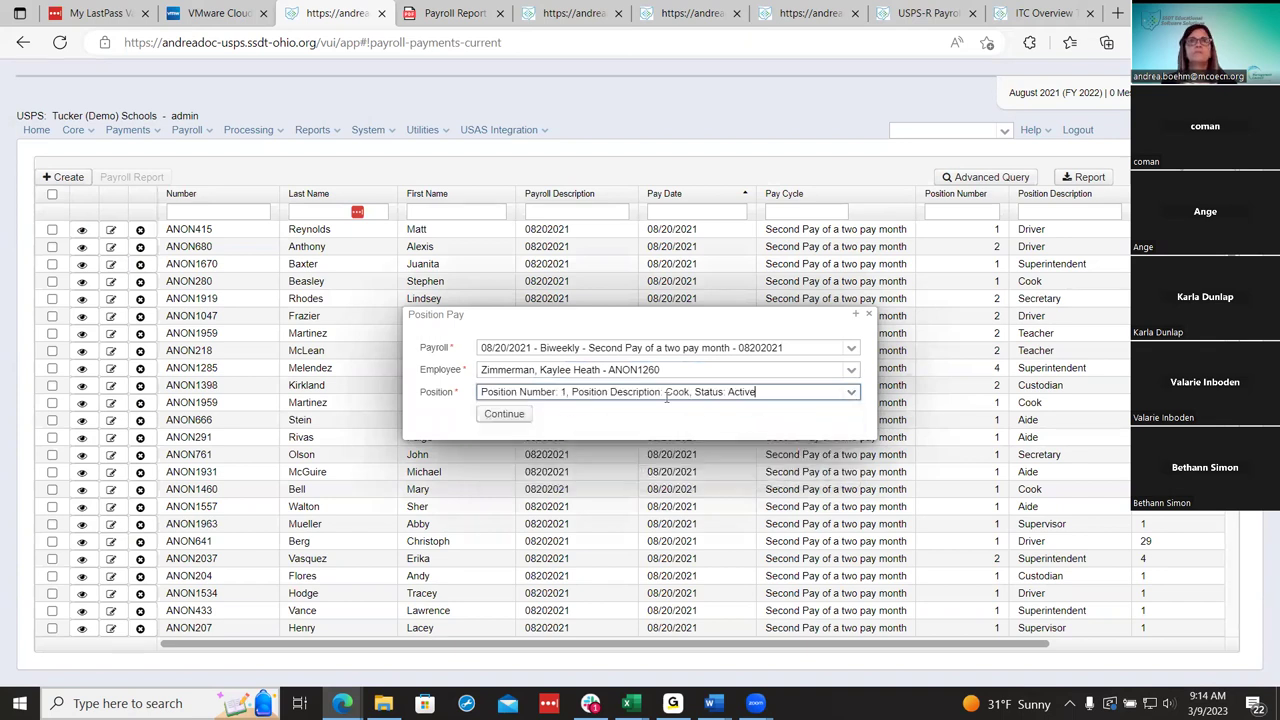
left_click(510, 418)
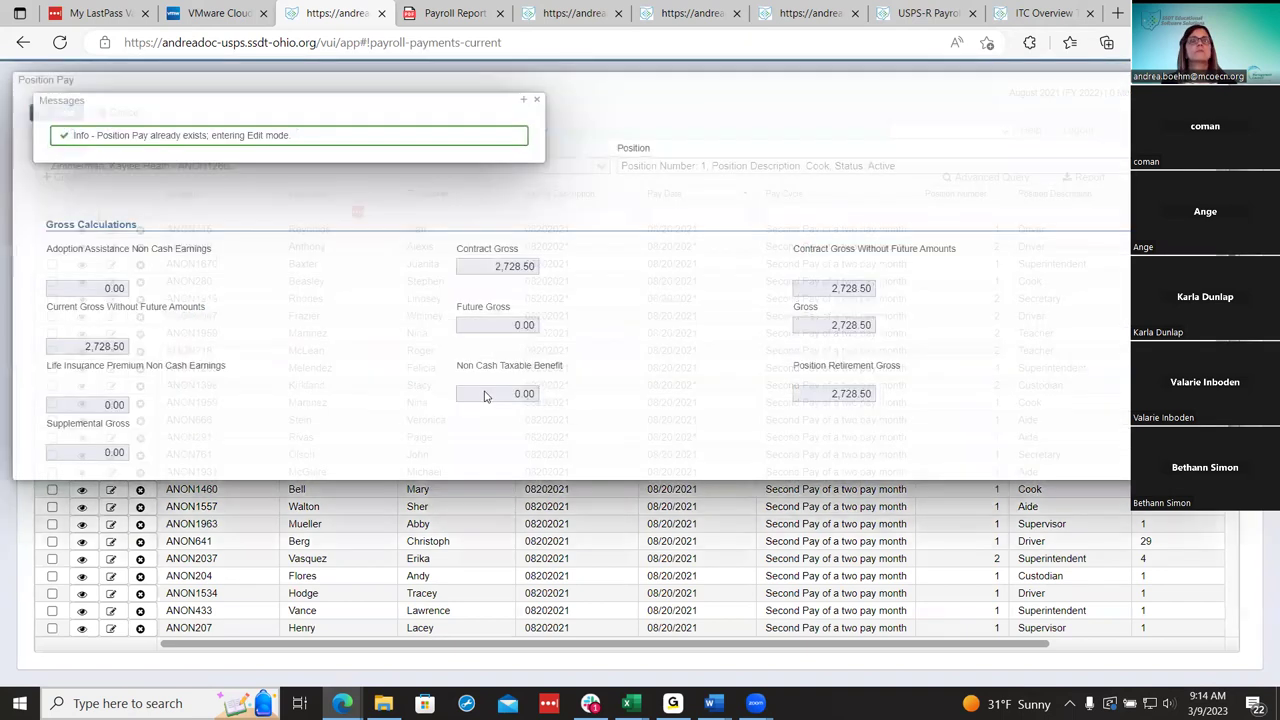
left_click(537, 100)
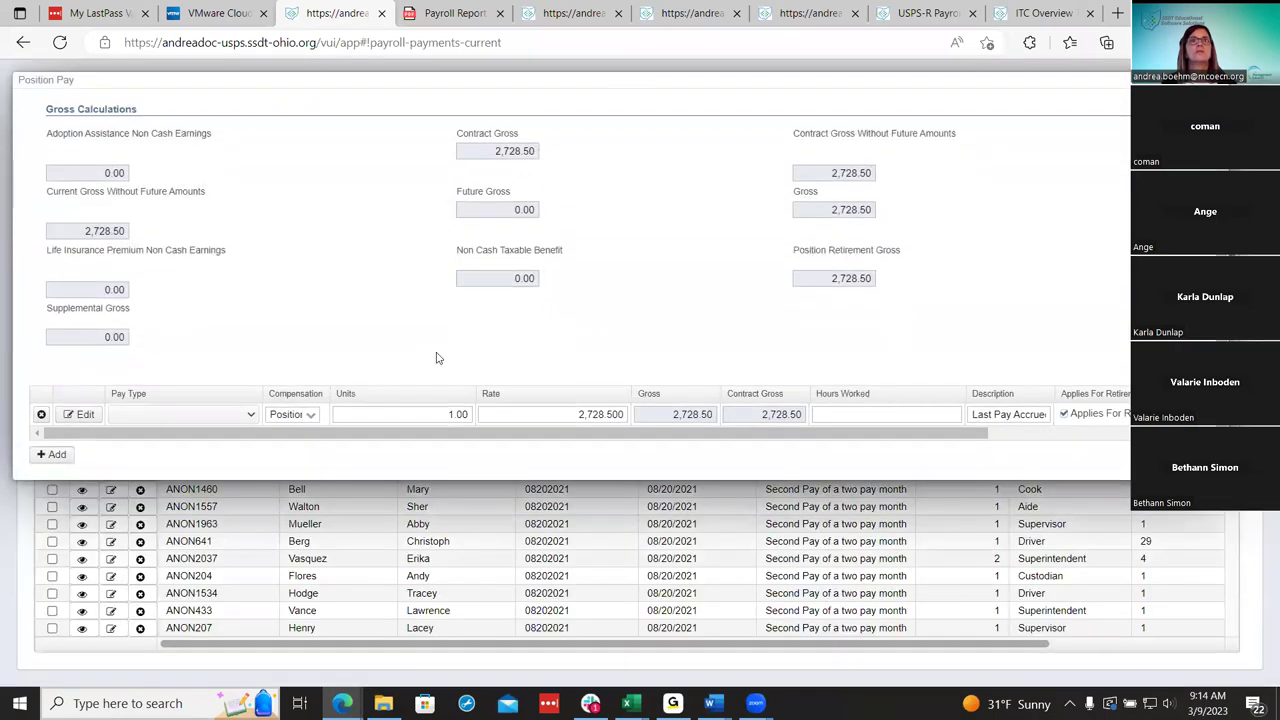
Add a second pay line to the position pay entry with the Miscellaneous pay type and the position compensation.
left_click(55, 453)
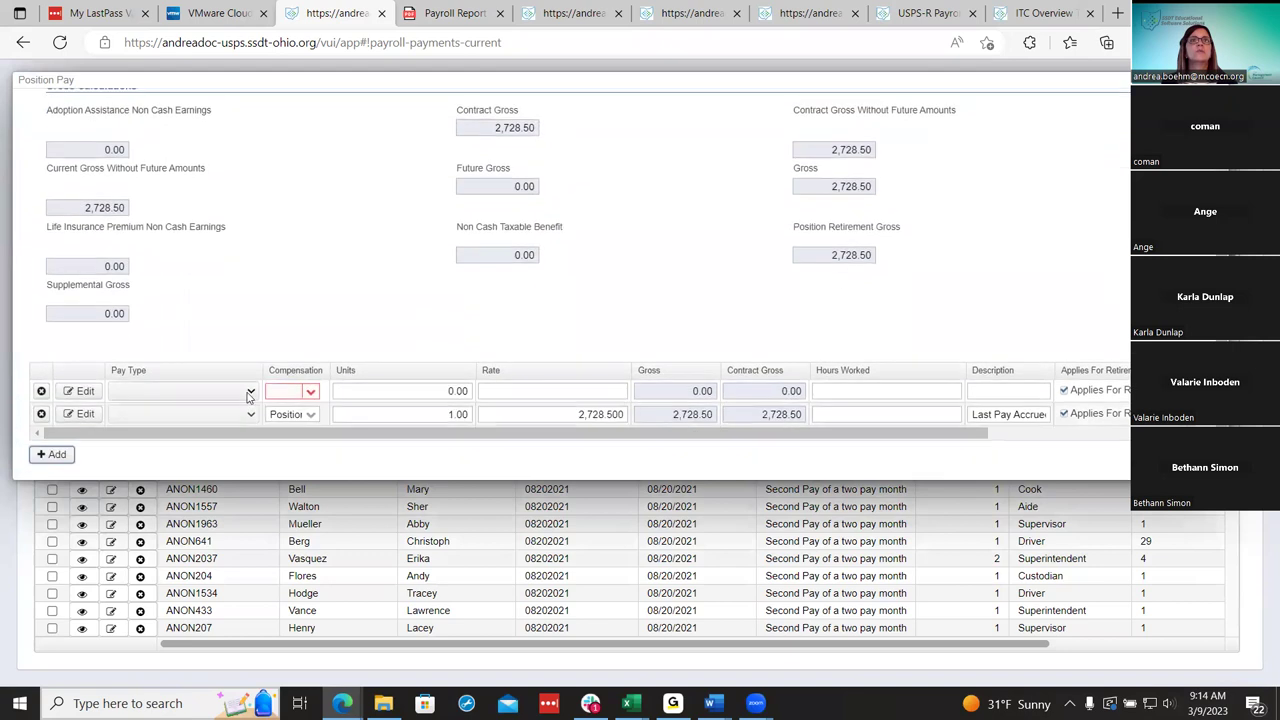
left_click(249, 394)
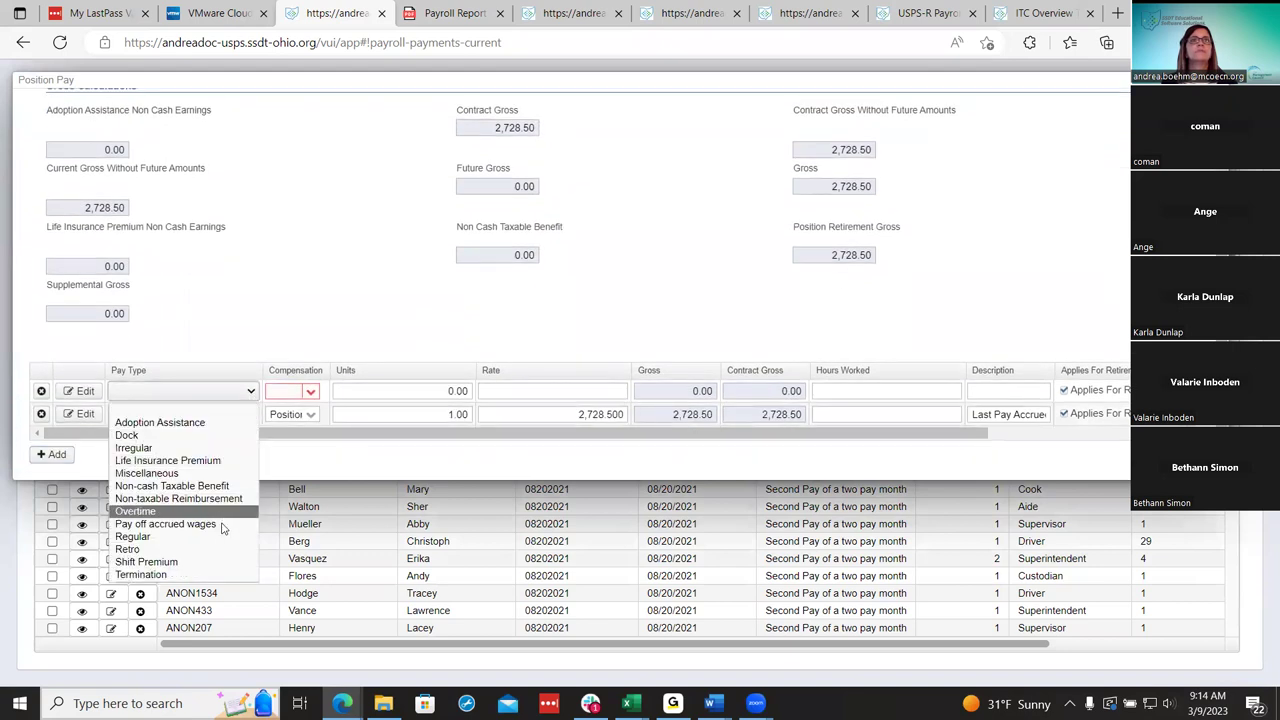
left_click(310, 391)
left_click(312, 413)
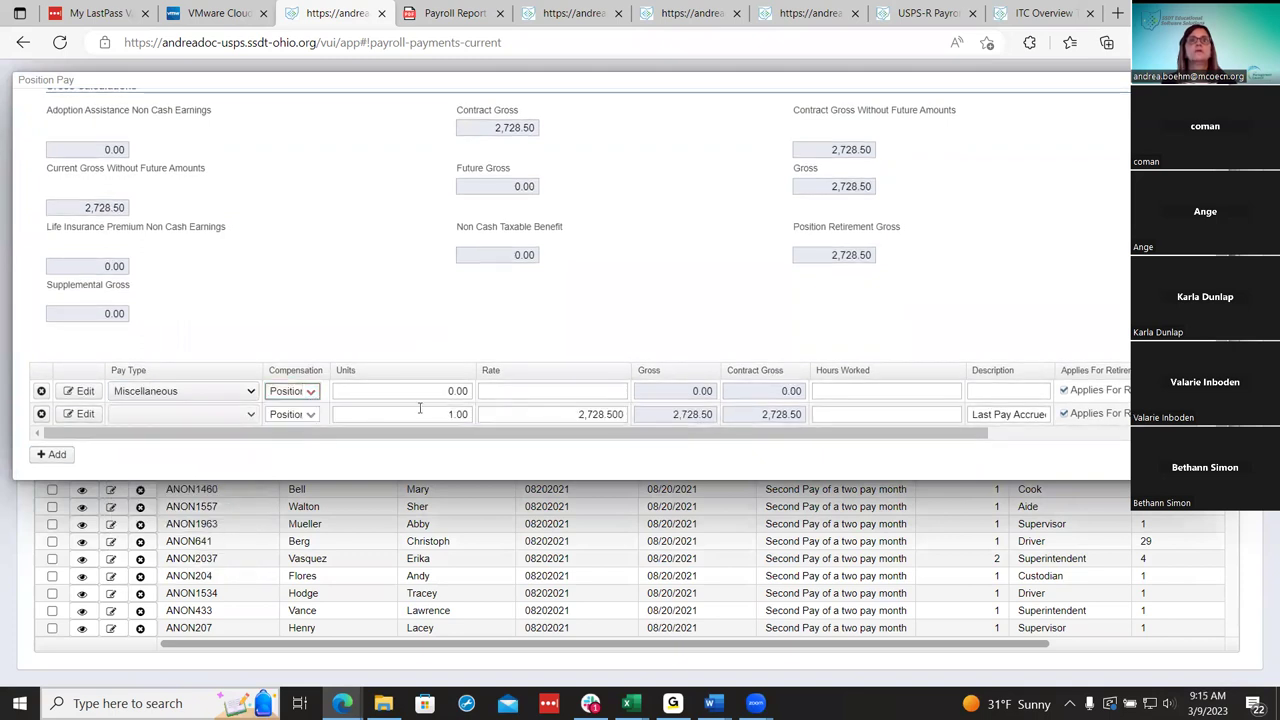
left_click(453, 391)
left_click(528, 337)
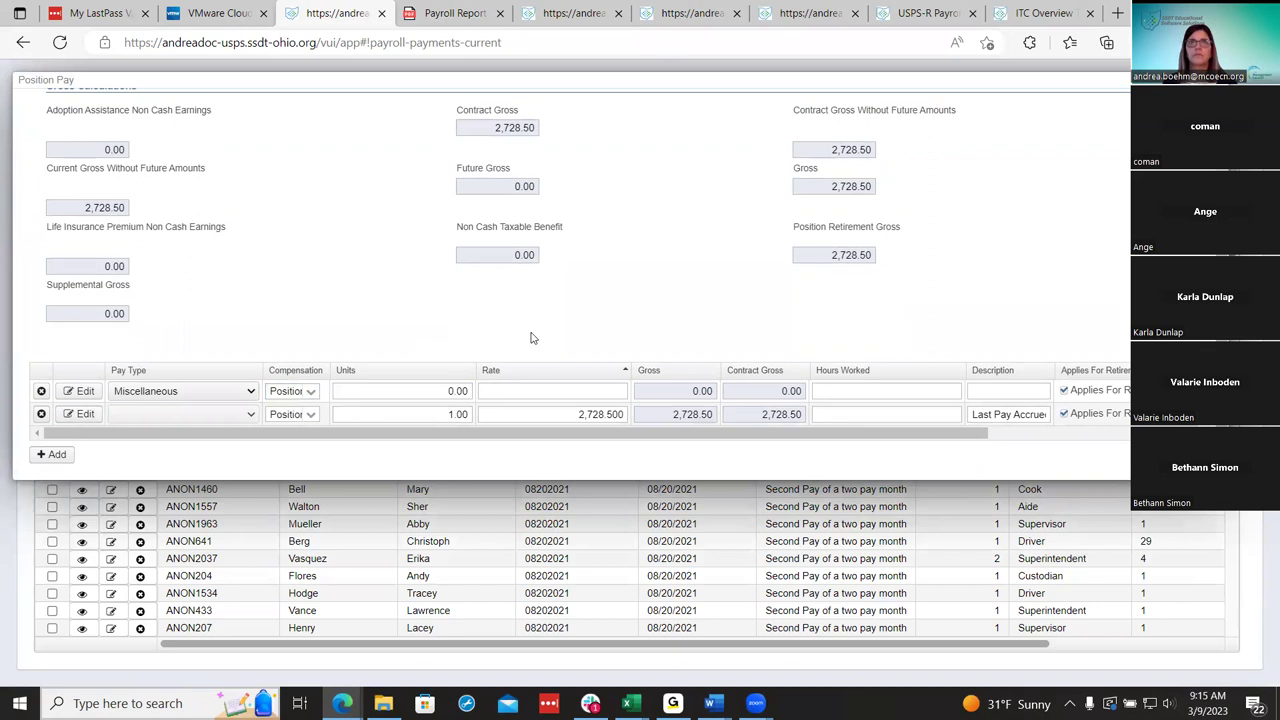
Set the miscellaneous pay line to 2 units at a rate of 50, save the position pay and close it.
left_click(467, 390)
key("BackSpace")
key("BackSpace")
key("BackSpace")
type("2")
key("Tab")
type("50")
key("Tab")
scroll(525, 315, "up", 3)
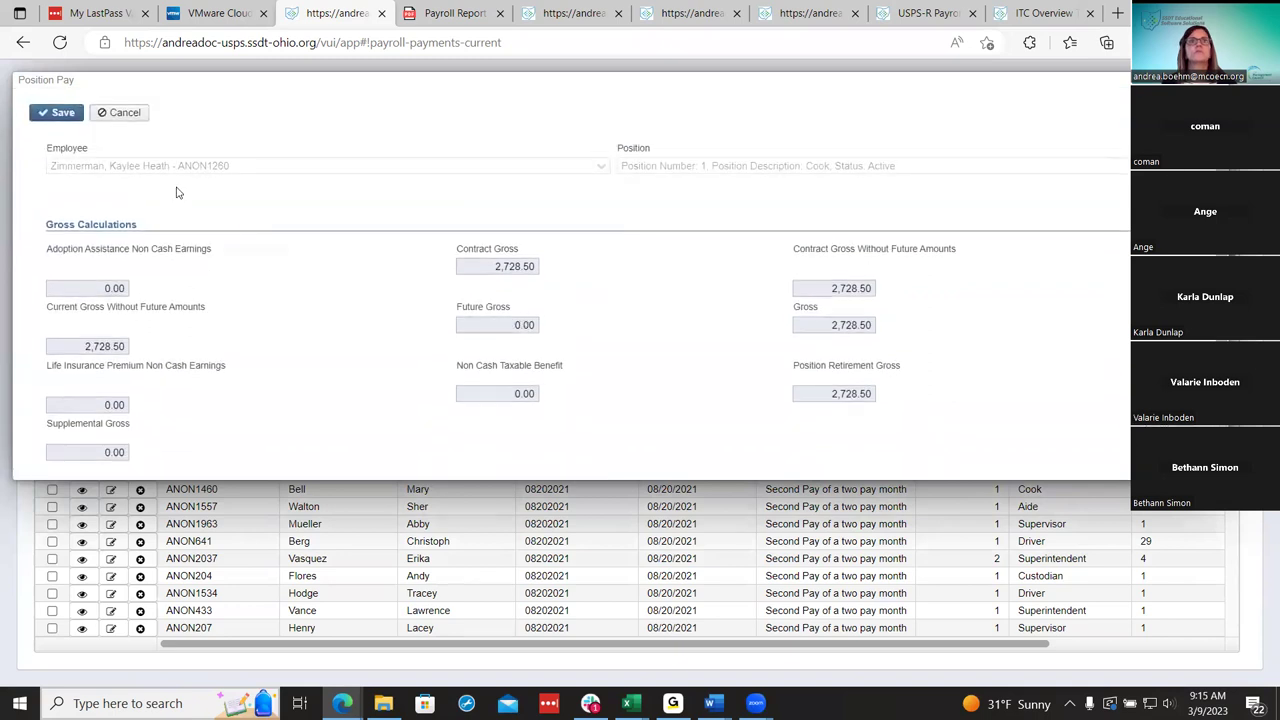
left_click(60, 113)
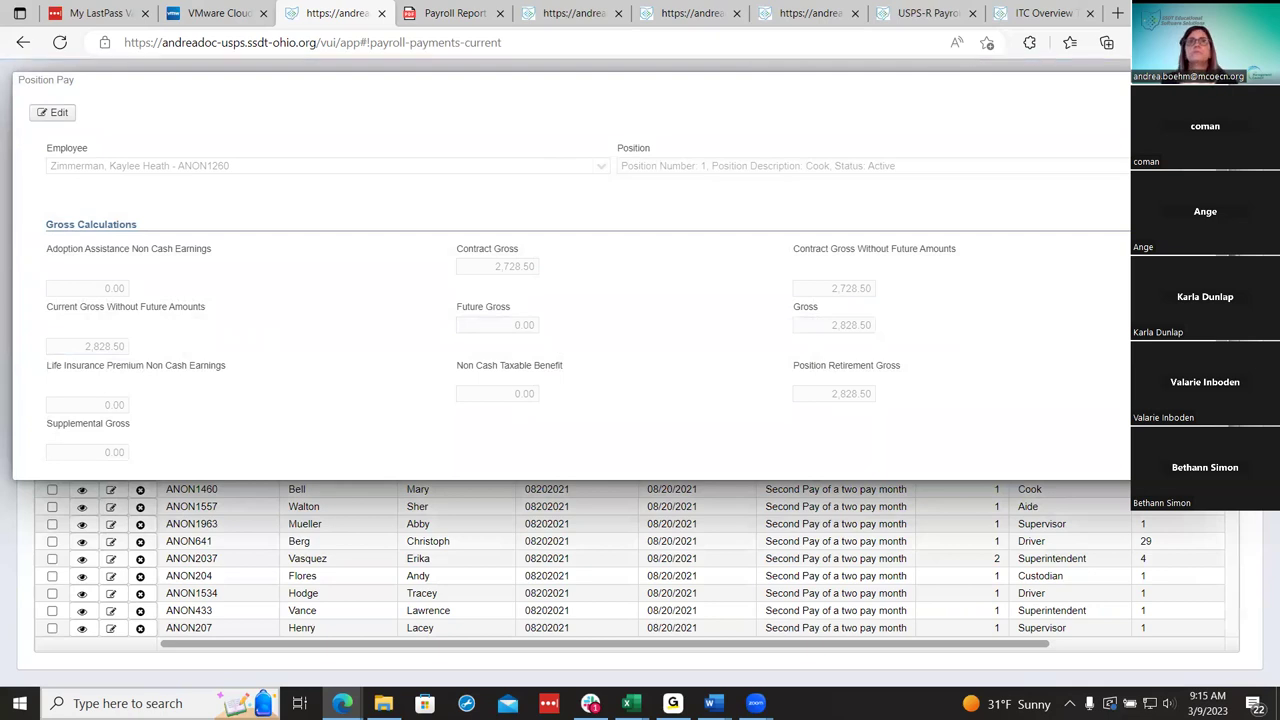
key("Escape")
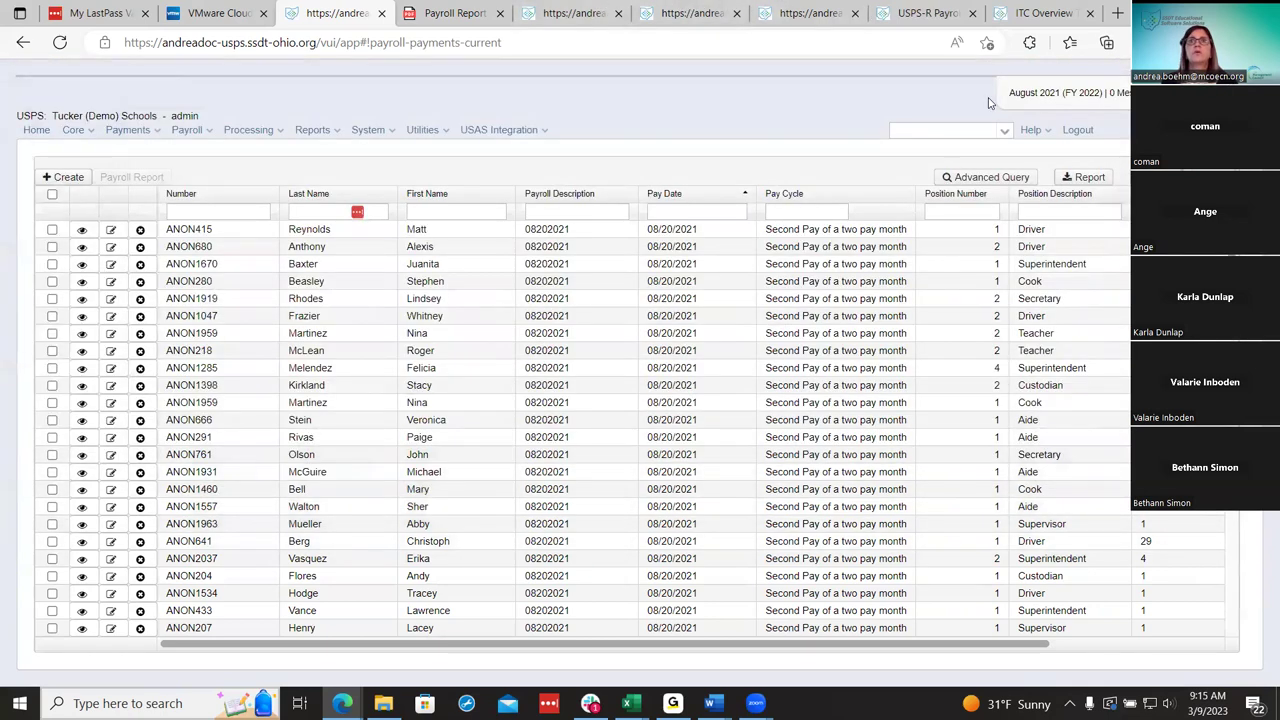
Search the generated Payroll Report PDF for an employee by partial last name and examine the pay details.
left_click(447, 14)
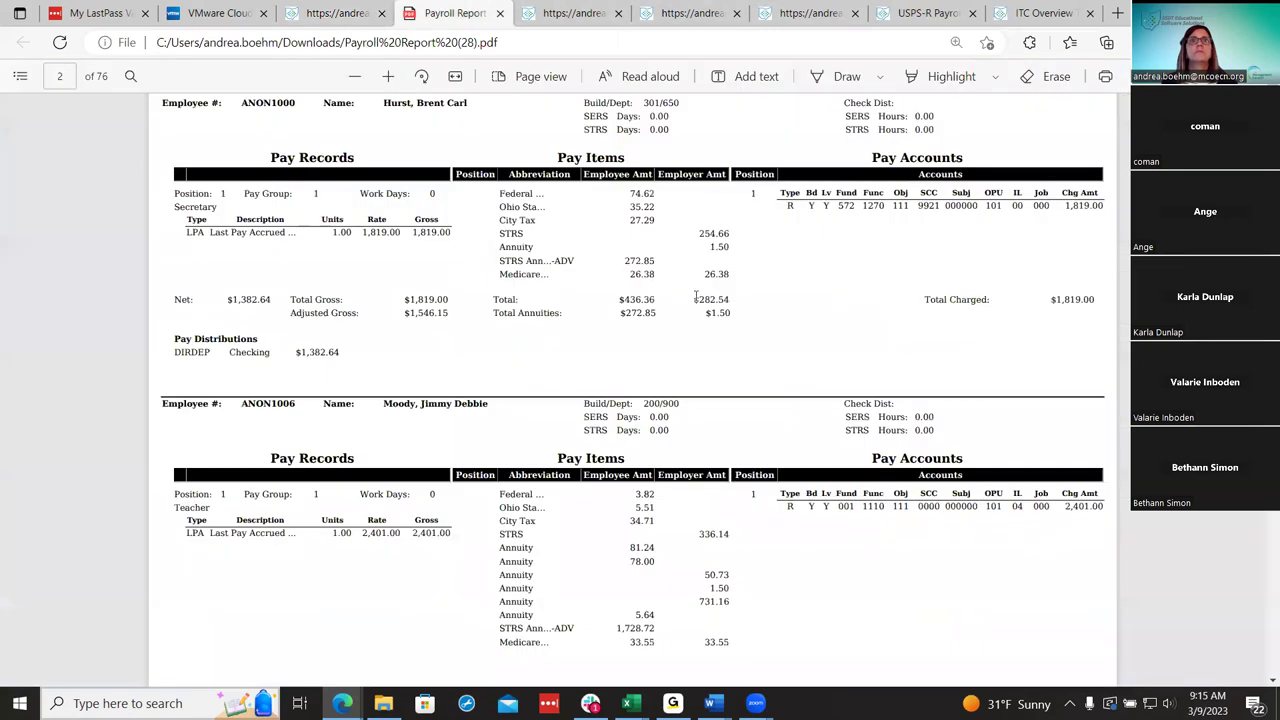
scroll(697, 295, "down", 10)
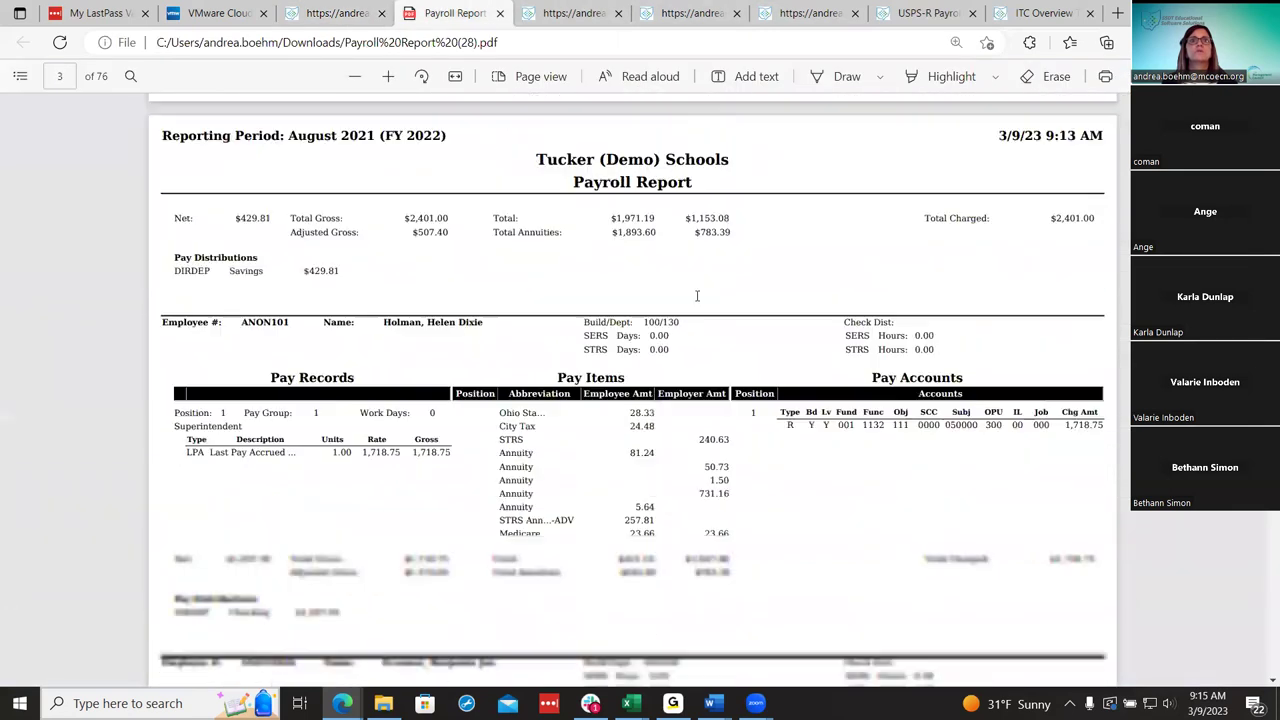
scroll(697, 295, "down", 5)
key("ctrl+f")
type("fris")
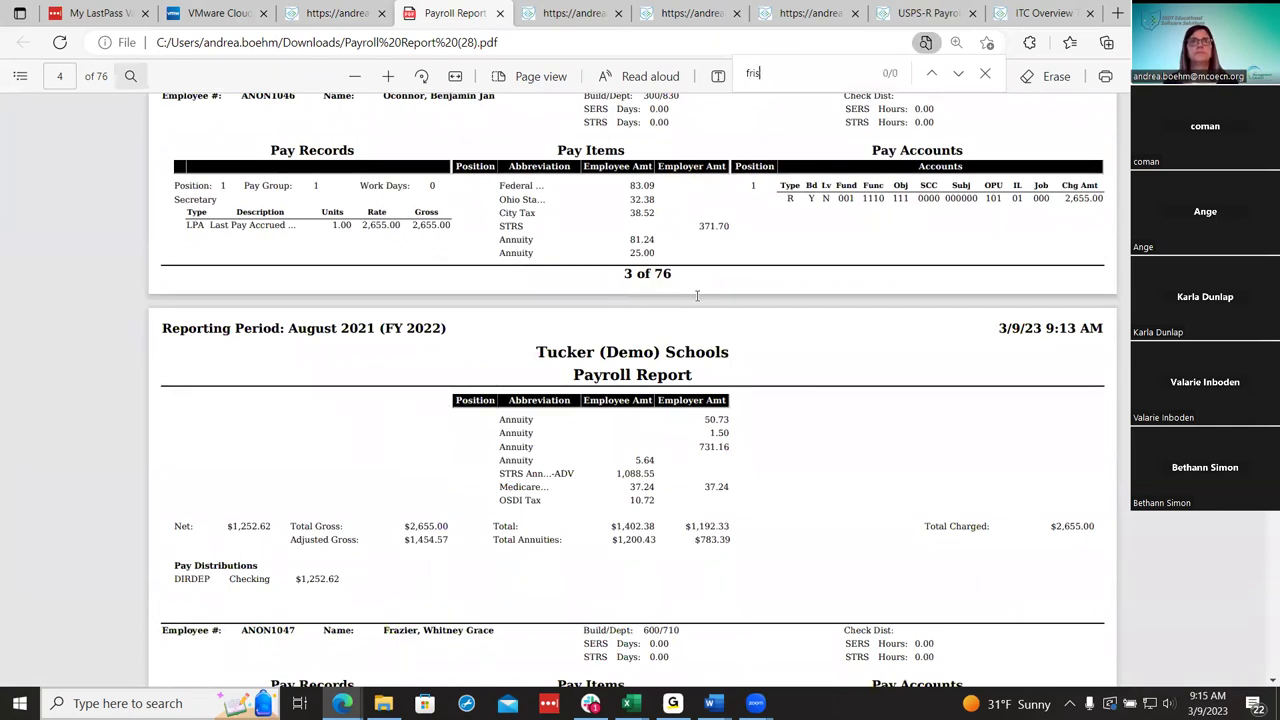
key("BackSpace")
key("BackSpace")
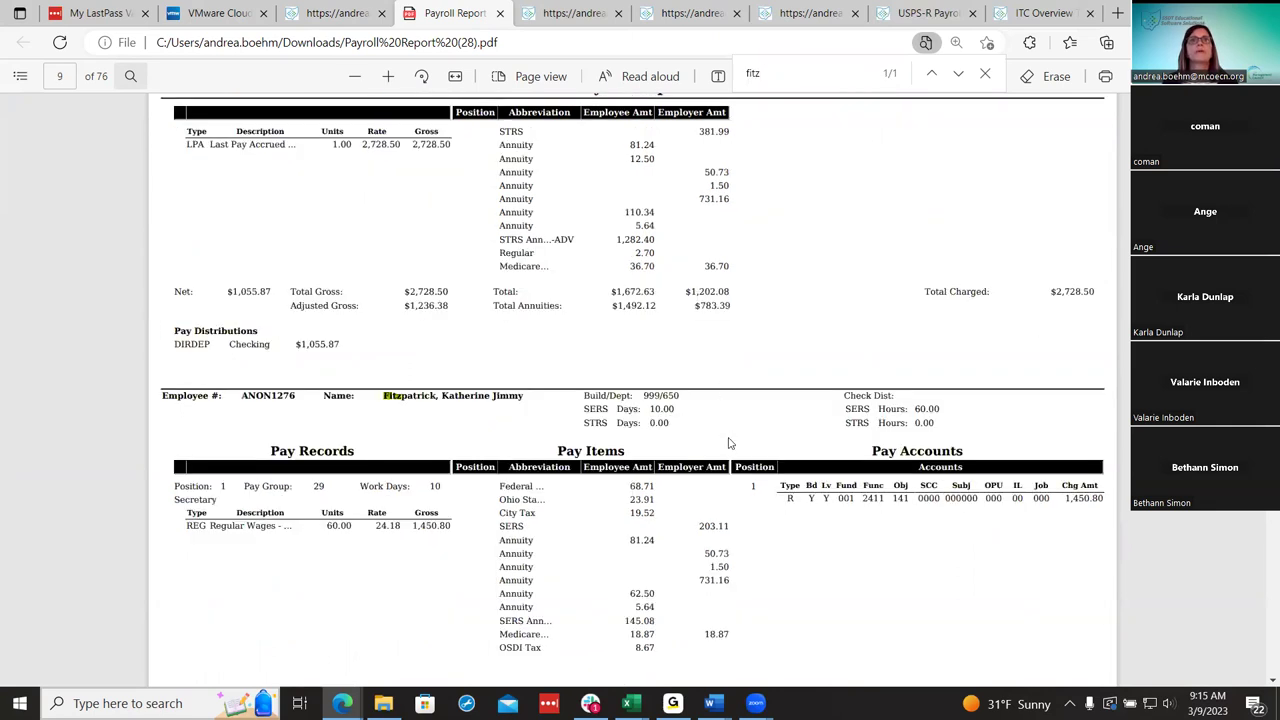
scroll(729, 443, "up", 2)
scroll(612, 416, "down", 3)
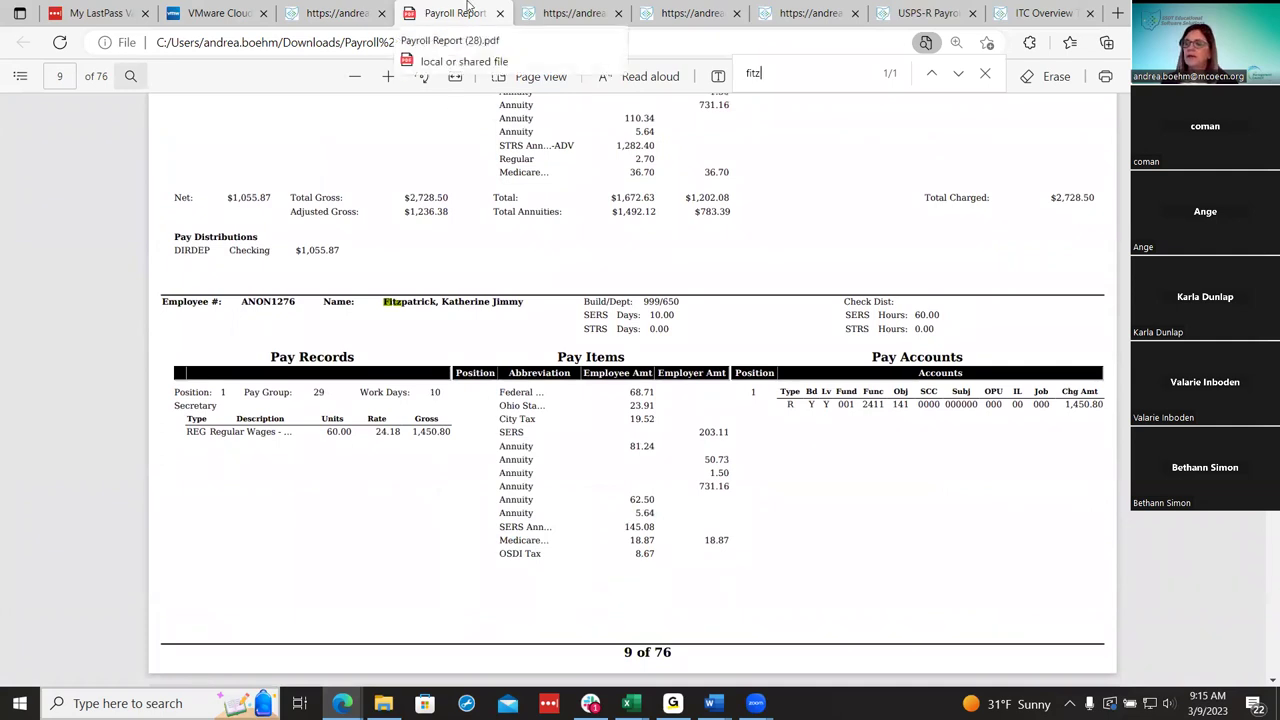
Create a position pay entry in the 08/20/2021 biweekly payroll for the employee found in the report, using inactive position 2, Cook.
left_click(361, 6)
left_click(64, 177)
left_click(567, 366)
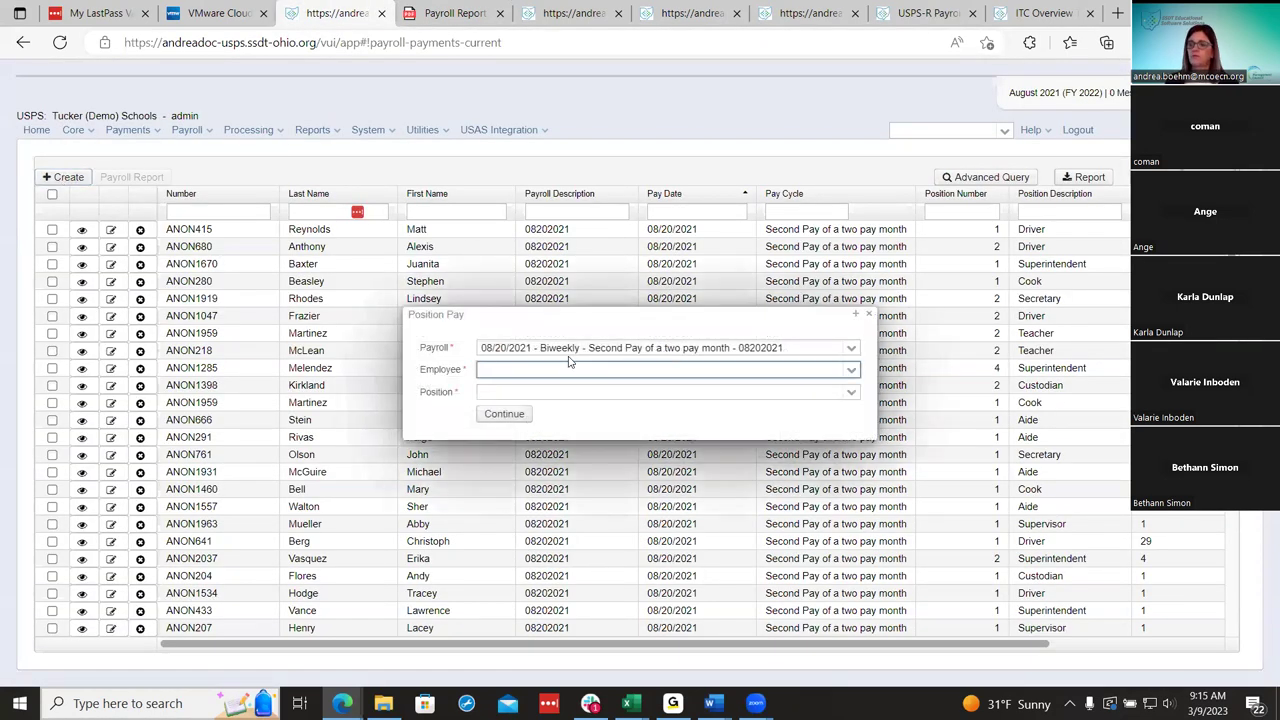
type("fitz")
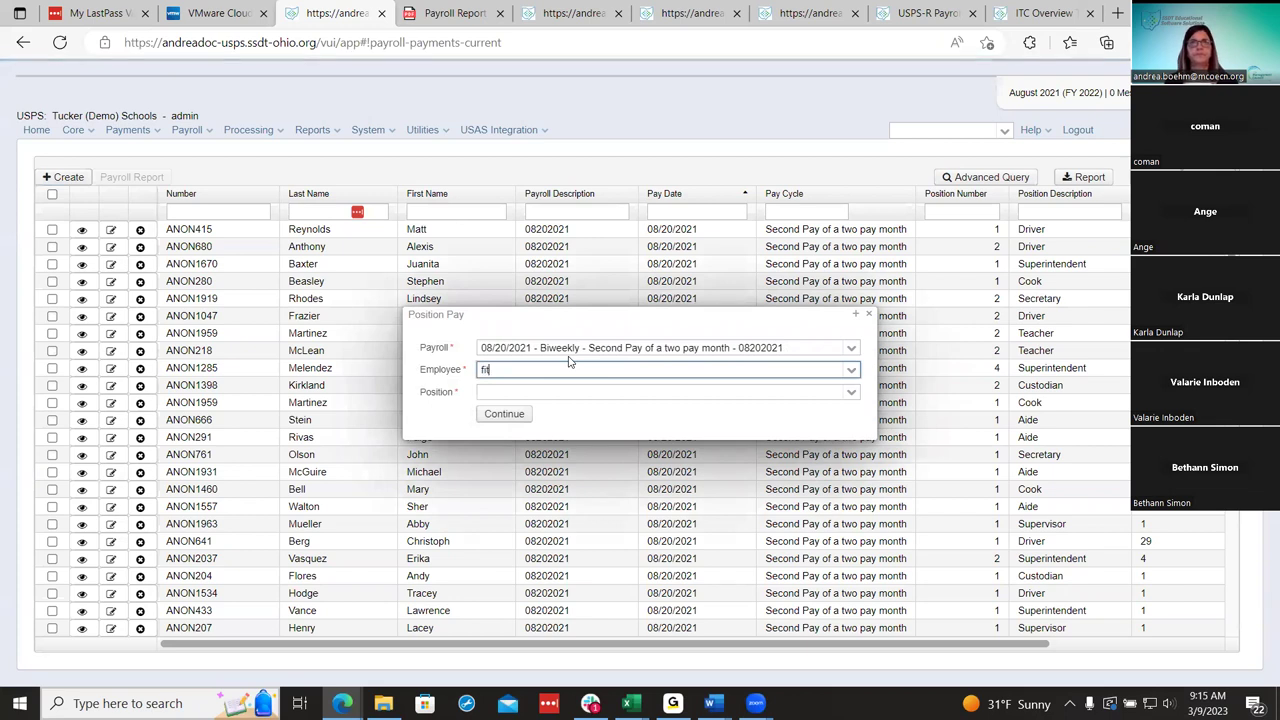
left_click(455, 12)
left_click(342, 12)
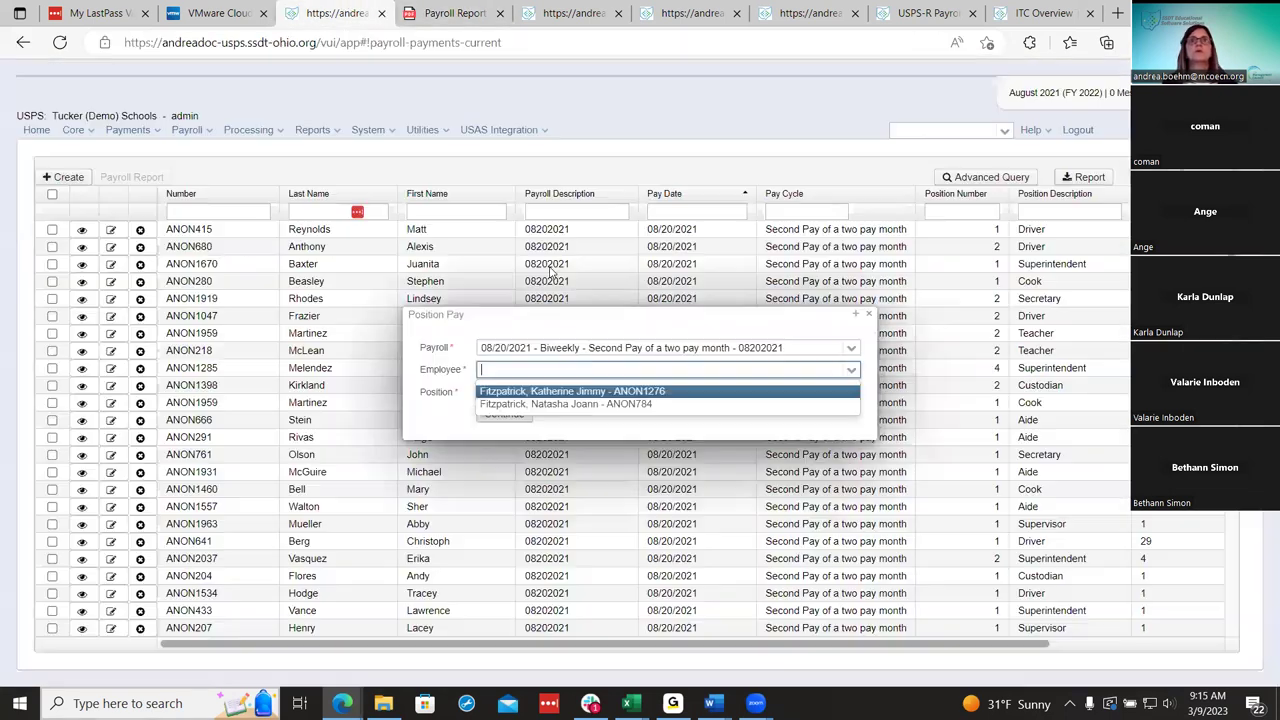
left_click(552, 382)
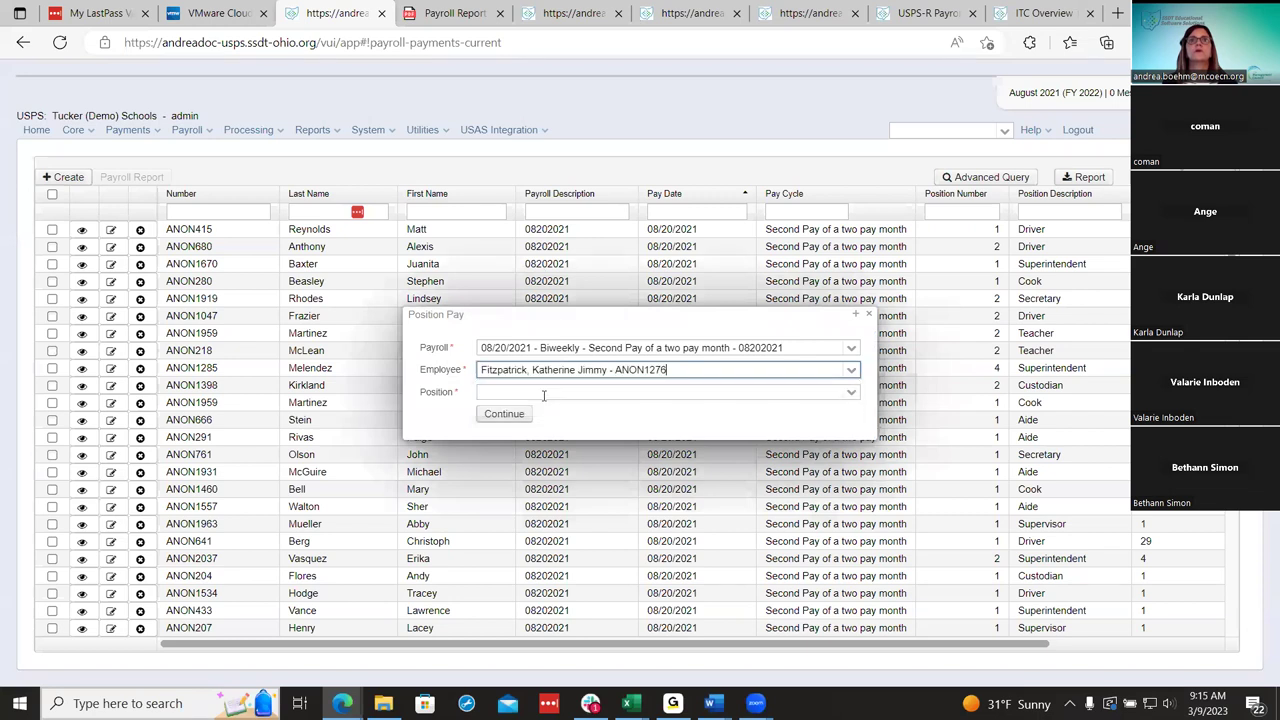
left_click(850, 393)
left_click(823, 438)
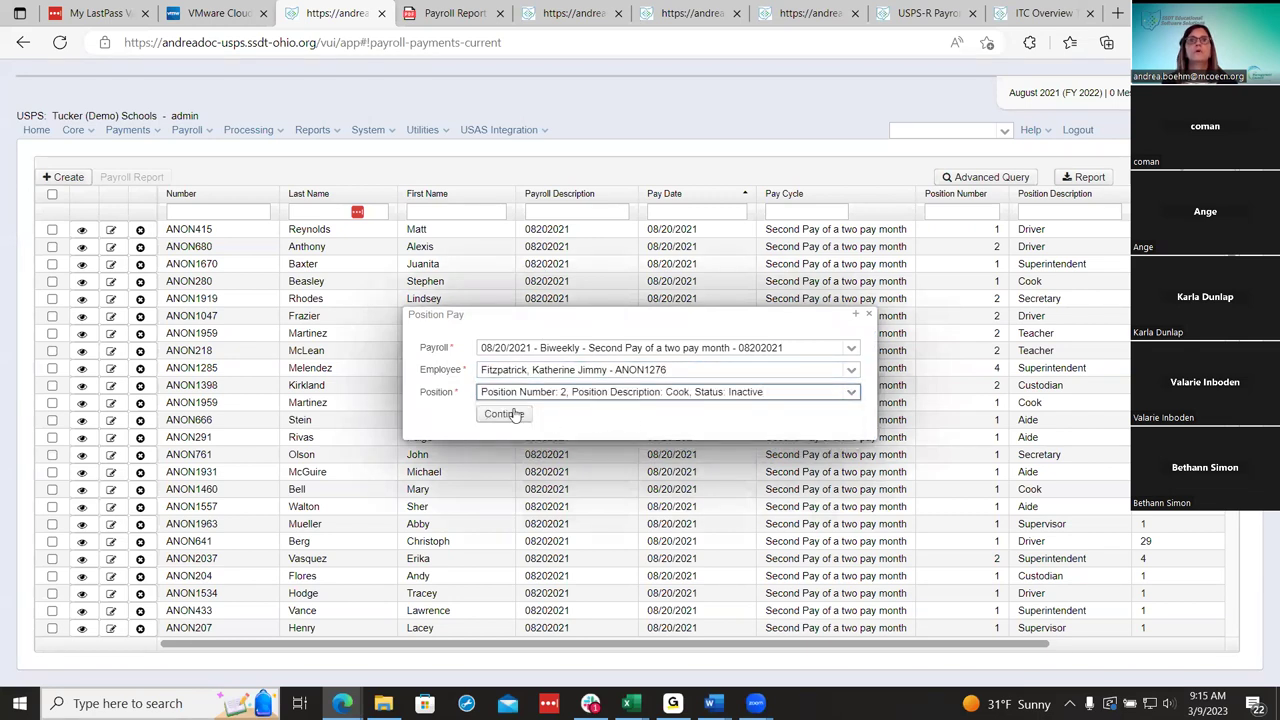
left_click(504, 413)
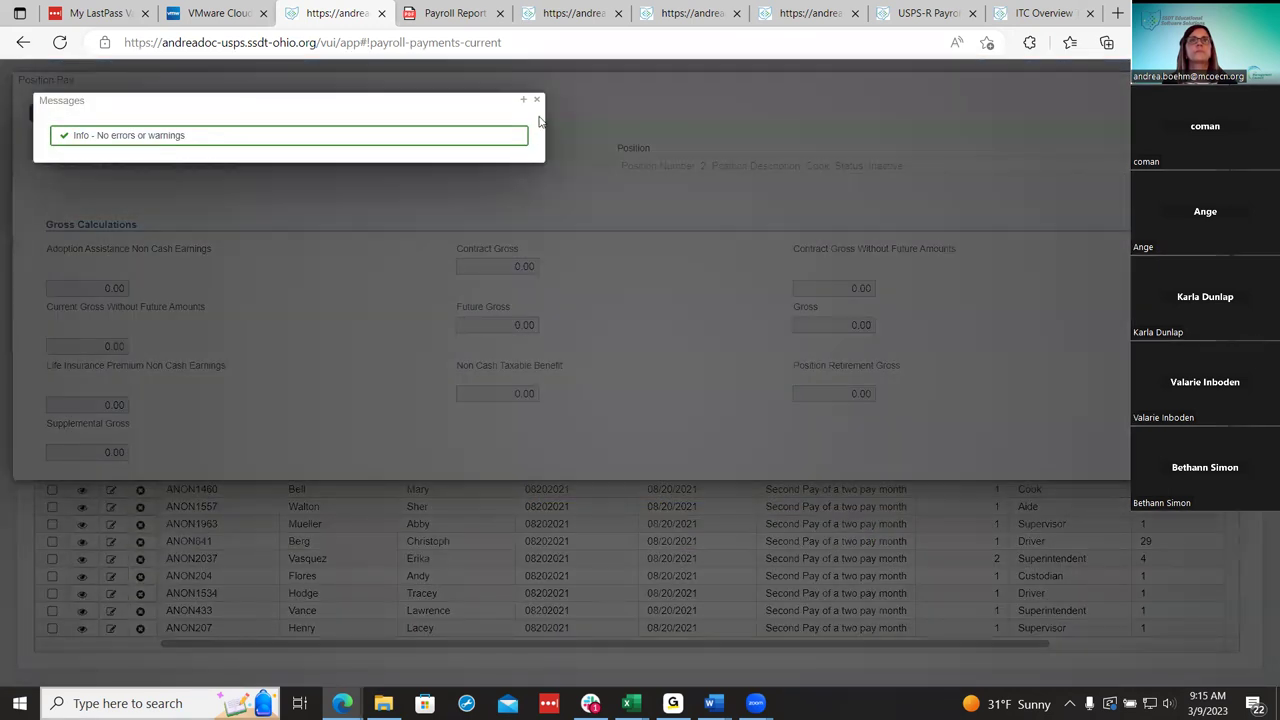
left_click(531, 100)
Set the Miscellaneous line for inactive position 2 to 2 units at a rate of 50 and save the position pay.
scroll(310, 363, "down", 1)
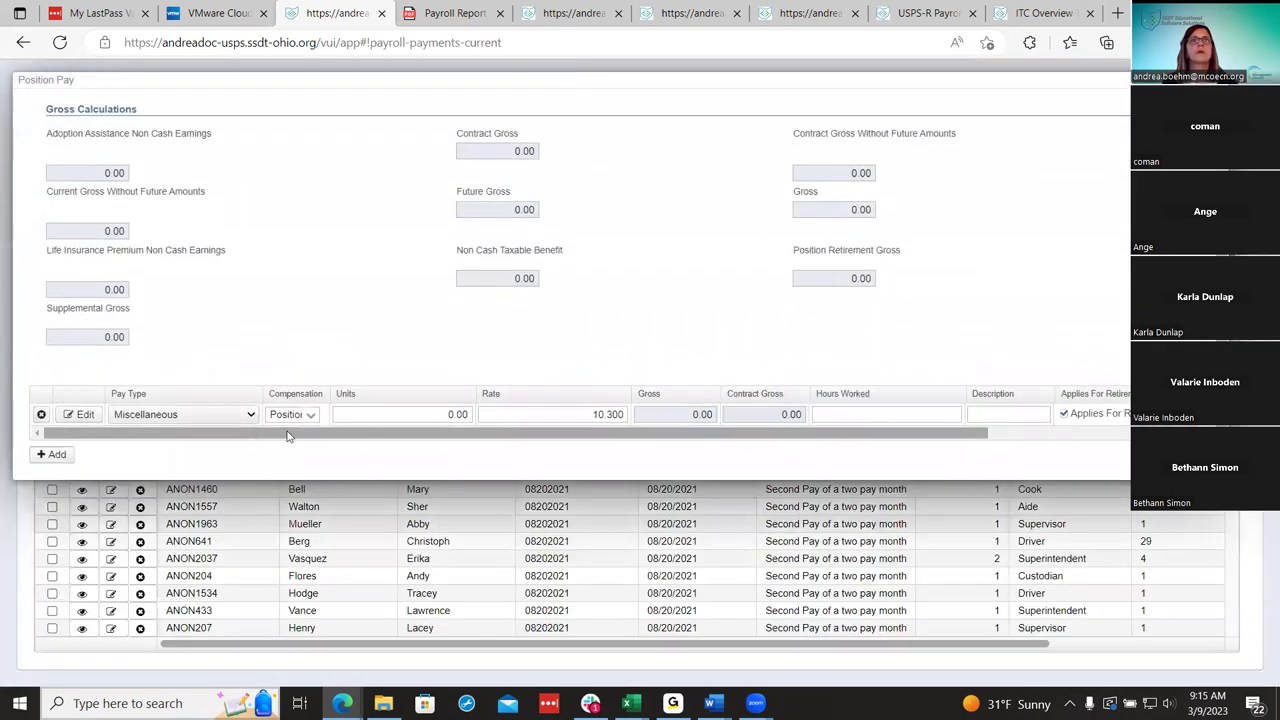
left_click(467, 420)
key("BackSpace")
type("2")
key("Tab")
type("50")
key("Tab")
scroll(571, 290, "up", 1)
left_click(56, 112)
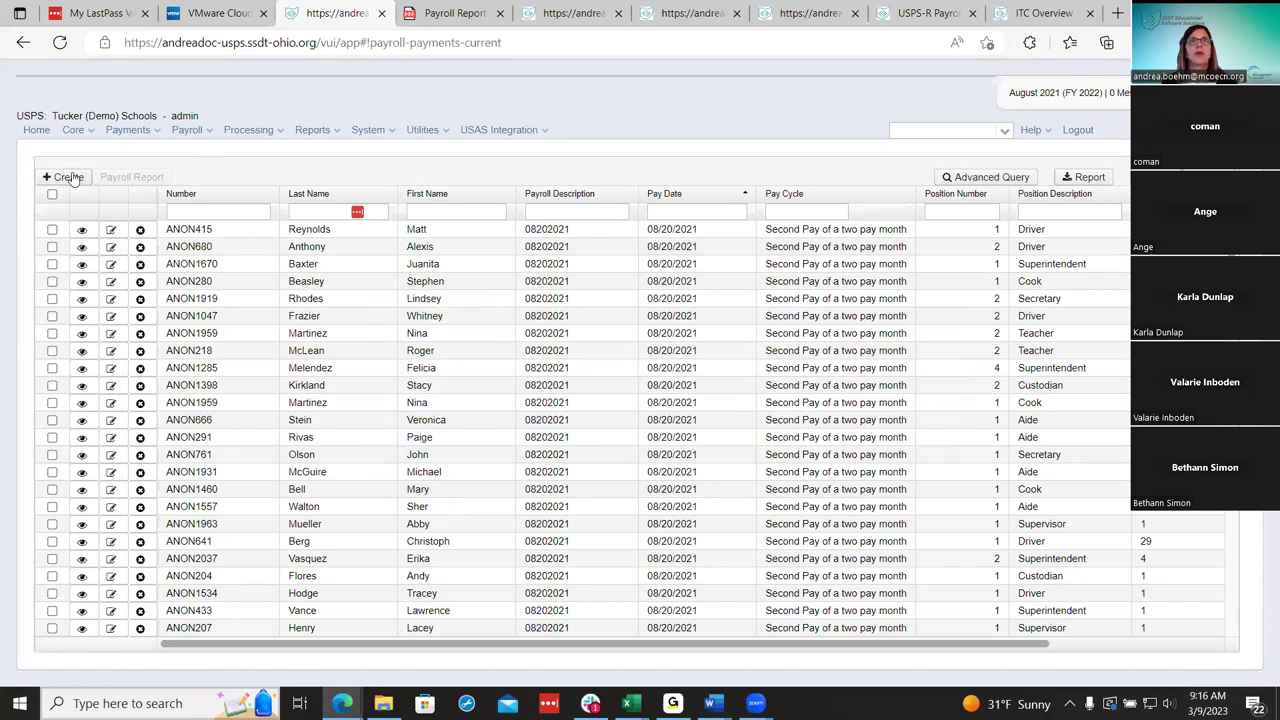
Create a position pay entry in the 08/20/2021 biweekly payroll for another employee found by last name, using inactive position 1, Cook.
left_click(68, 177)
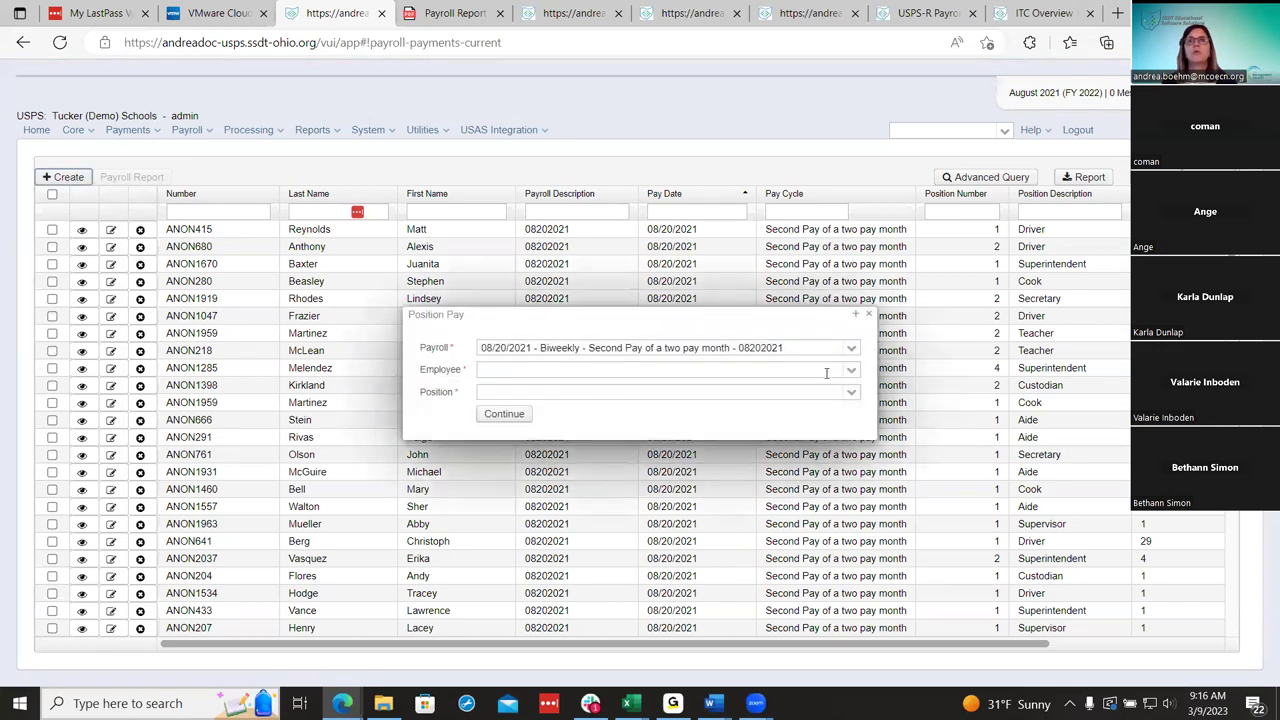
left_click(845, 371)
type("francis")
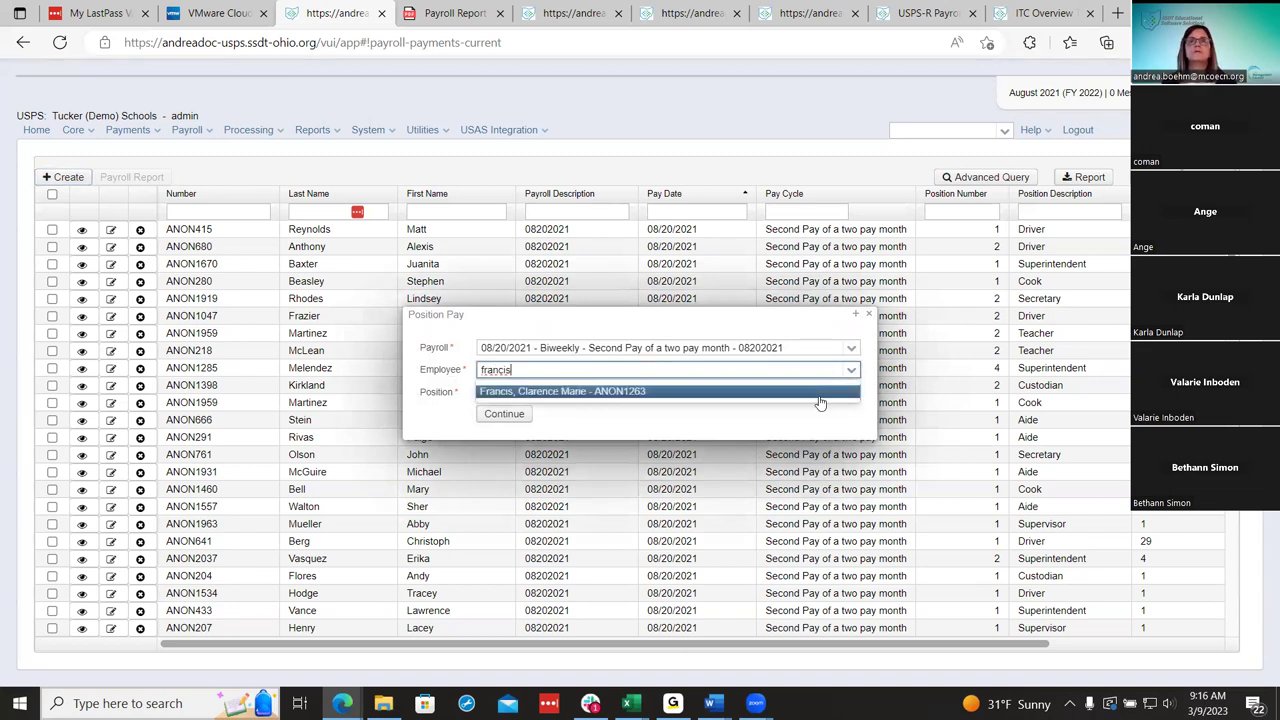
left_click(818, 394)
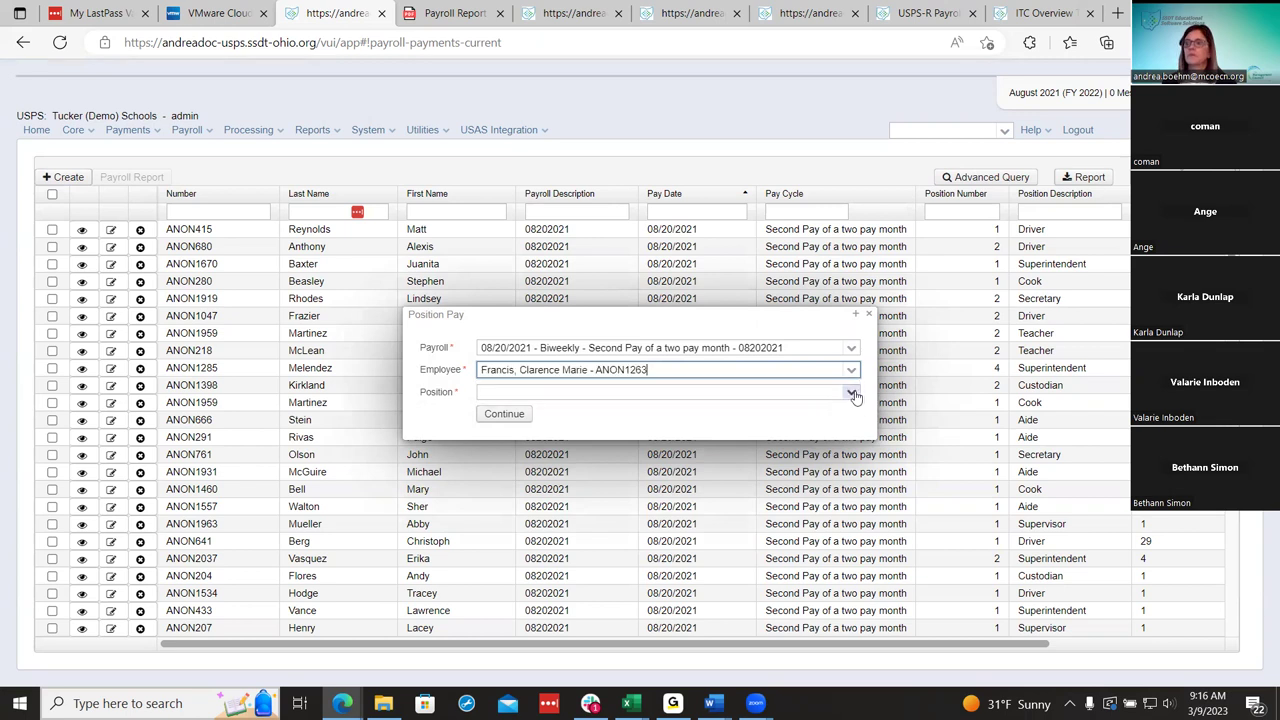
left_click(850, 392)
left_click(800, 425)
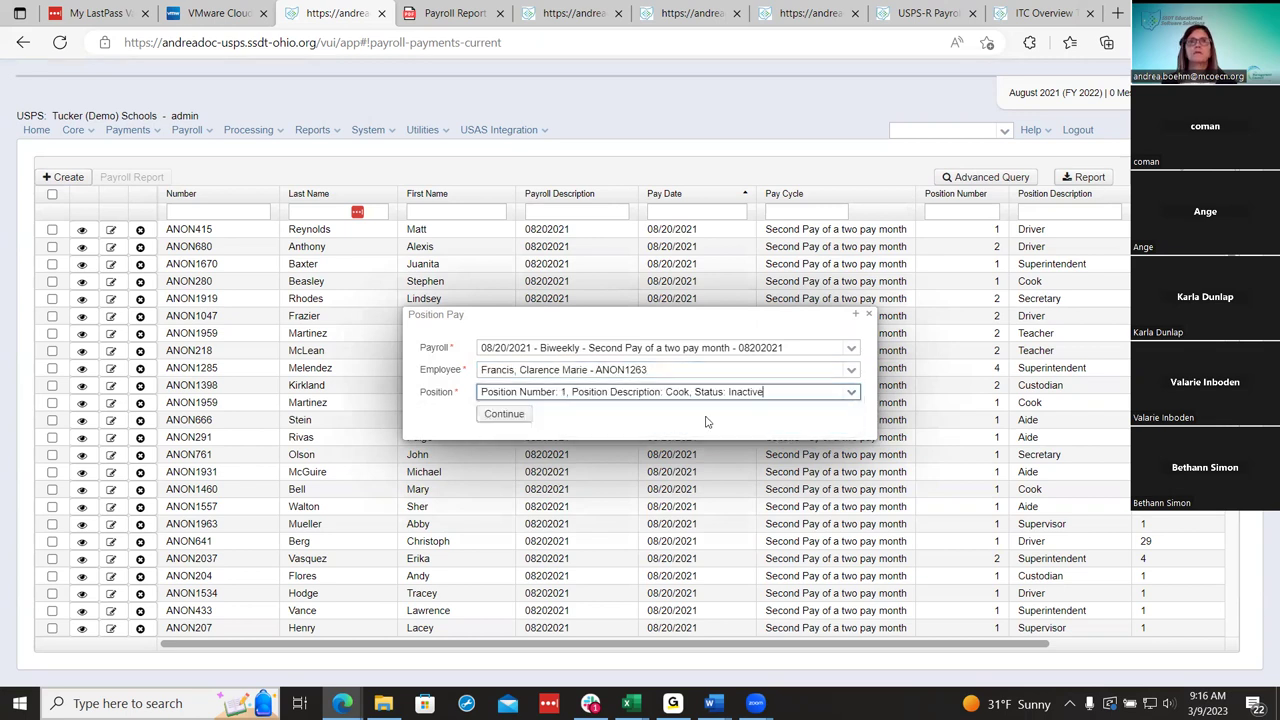
left_click(516, 415)
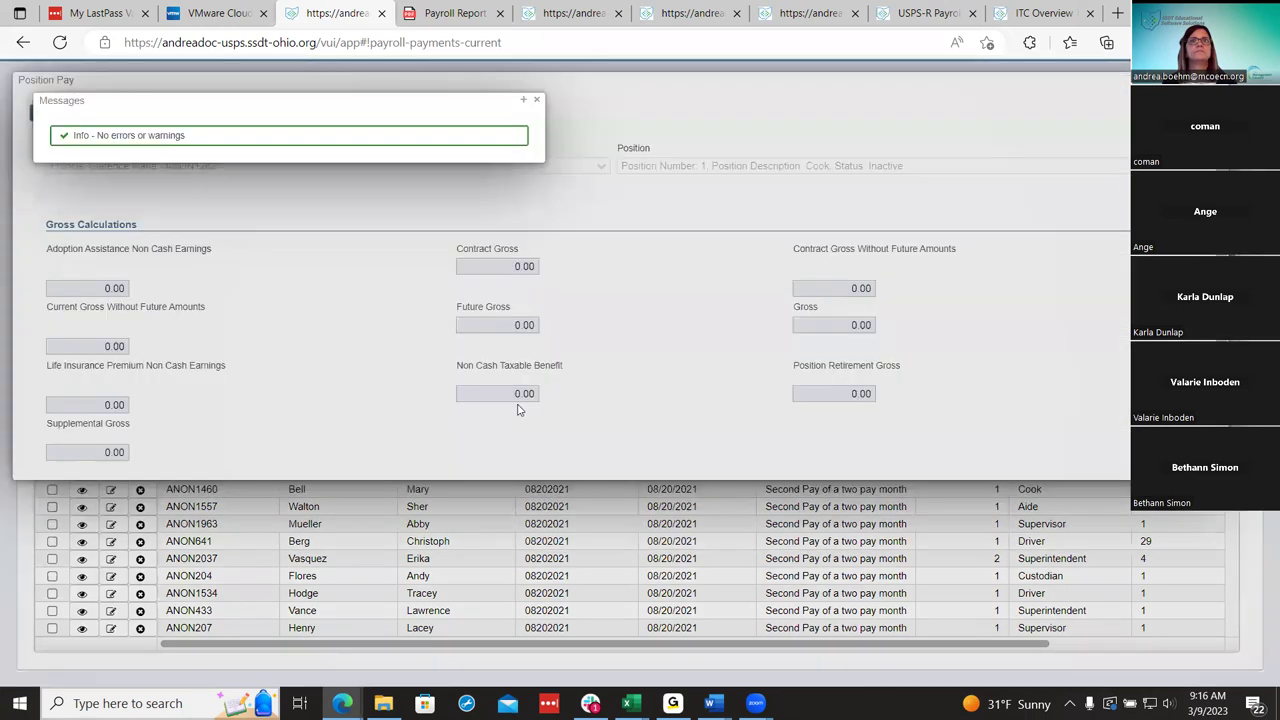
left_click(536, 100)
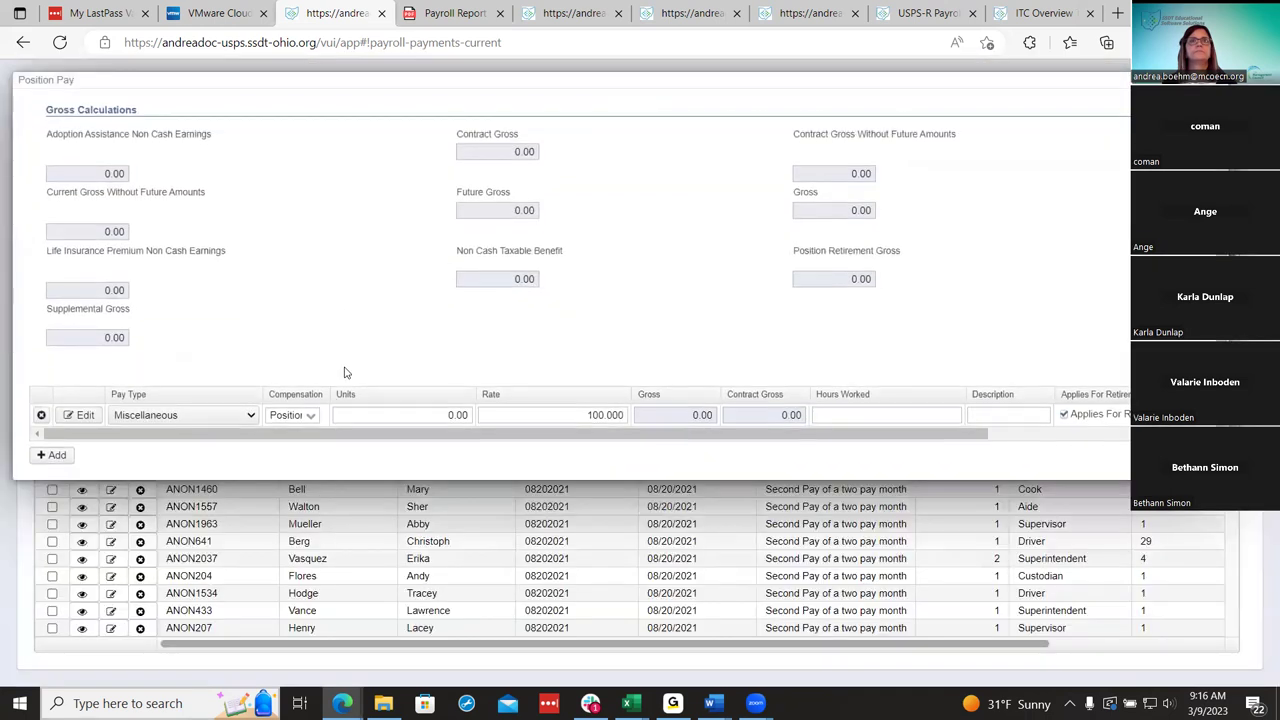
Set the Miscellaneous line for inactive position 1 to 5 units at a rate of 50 and save the position pay.
left_click(468, 414)
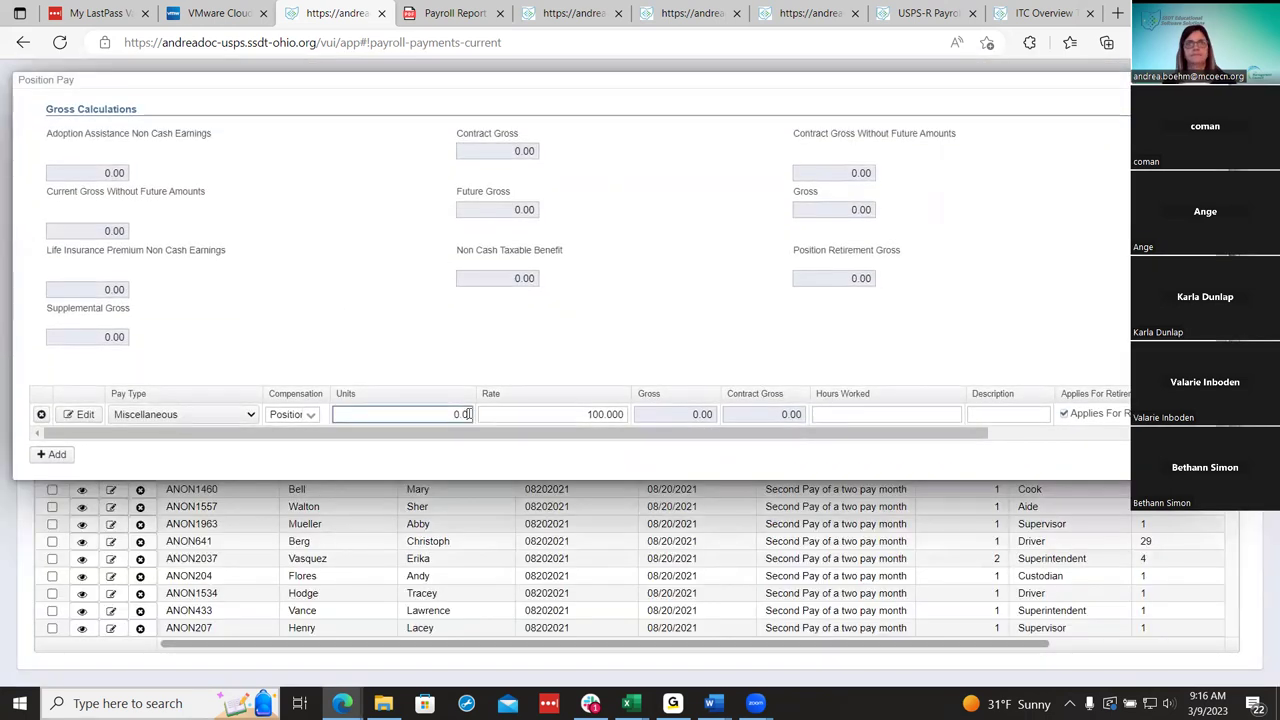
type("5")
key("Tab")
type("5")
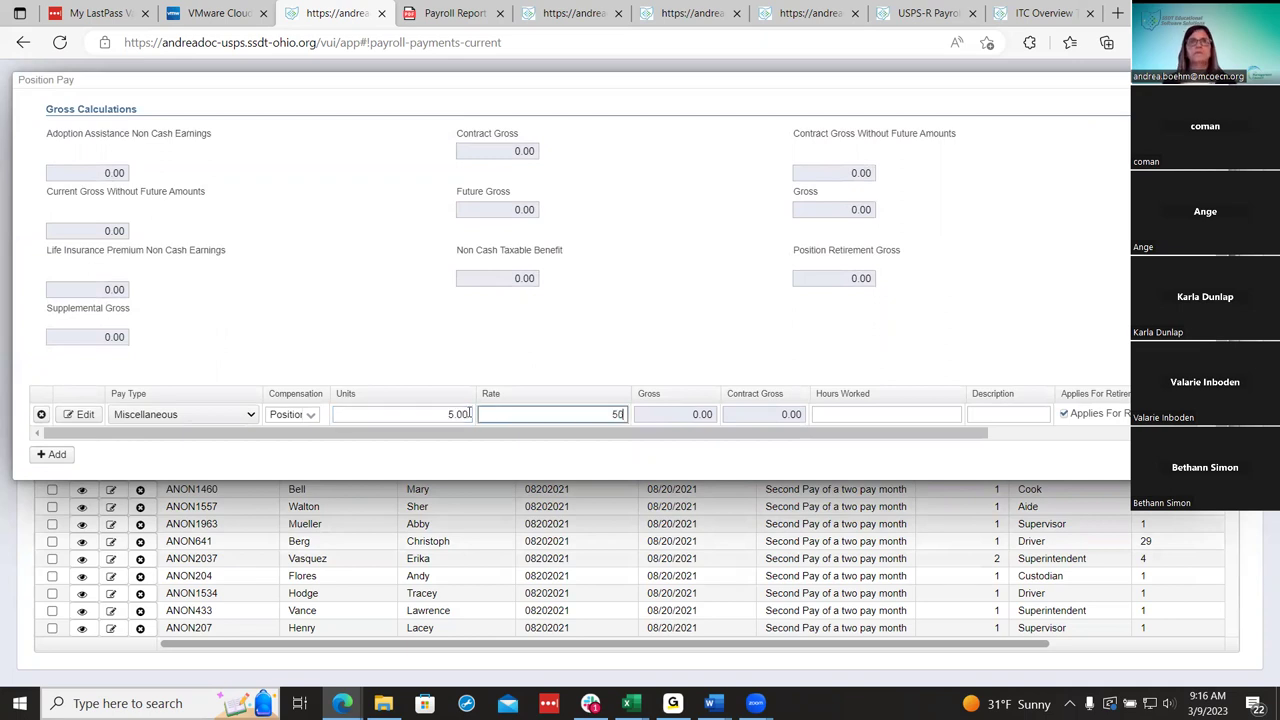
type("0")
key("Tab")
scroll(370, 218, "up", 2)
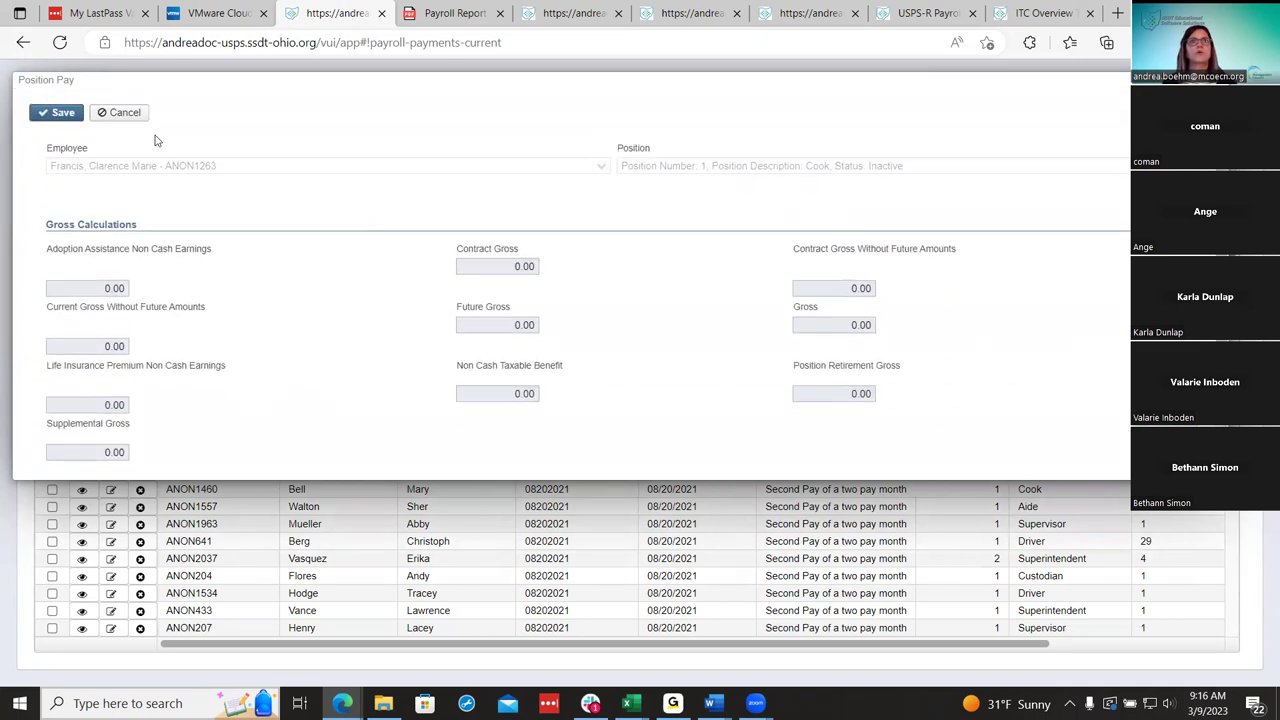
left_click(62, 113)
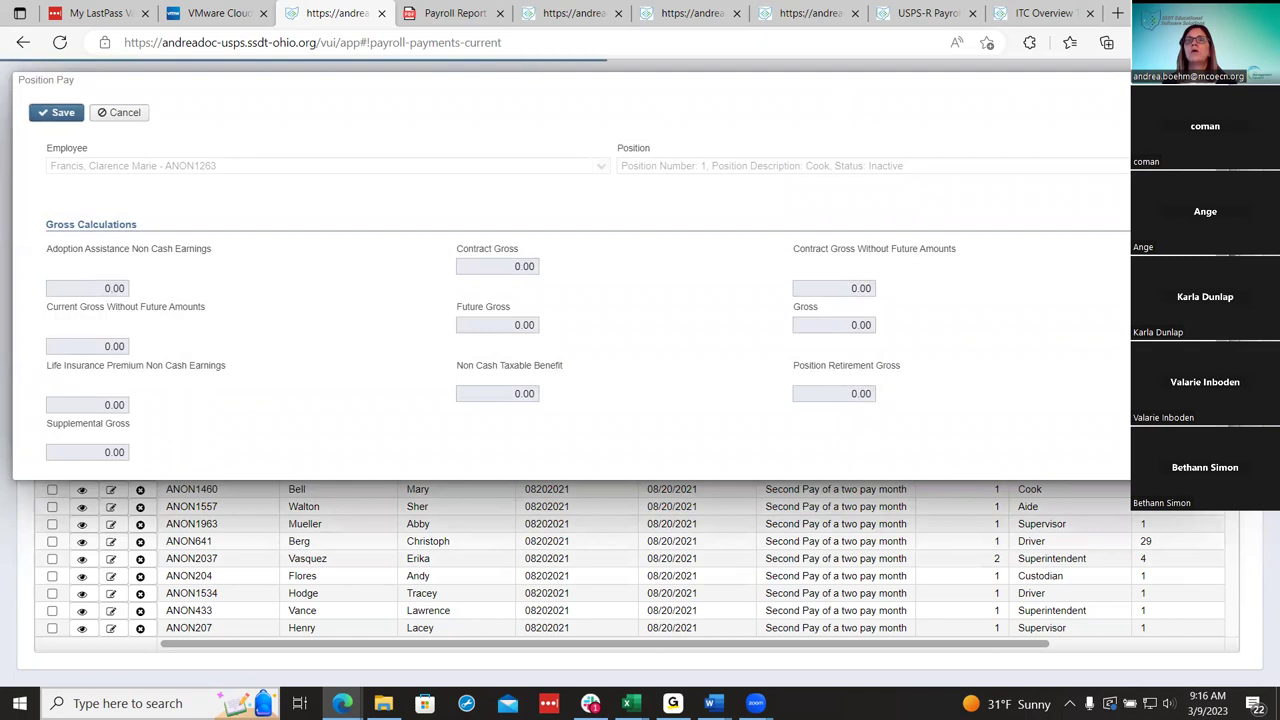
Open the in-progress 08/20/2021 payroll and generate its Pay Report as a PDF sorted by Employee Number with employer payroll item amounts.
left_click(420, 14)
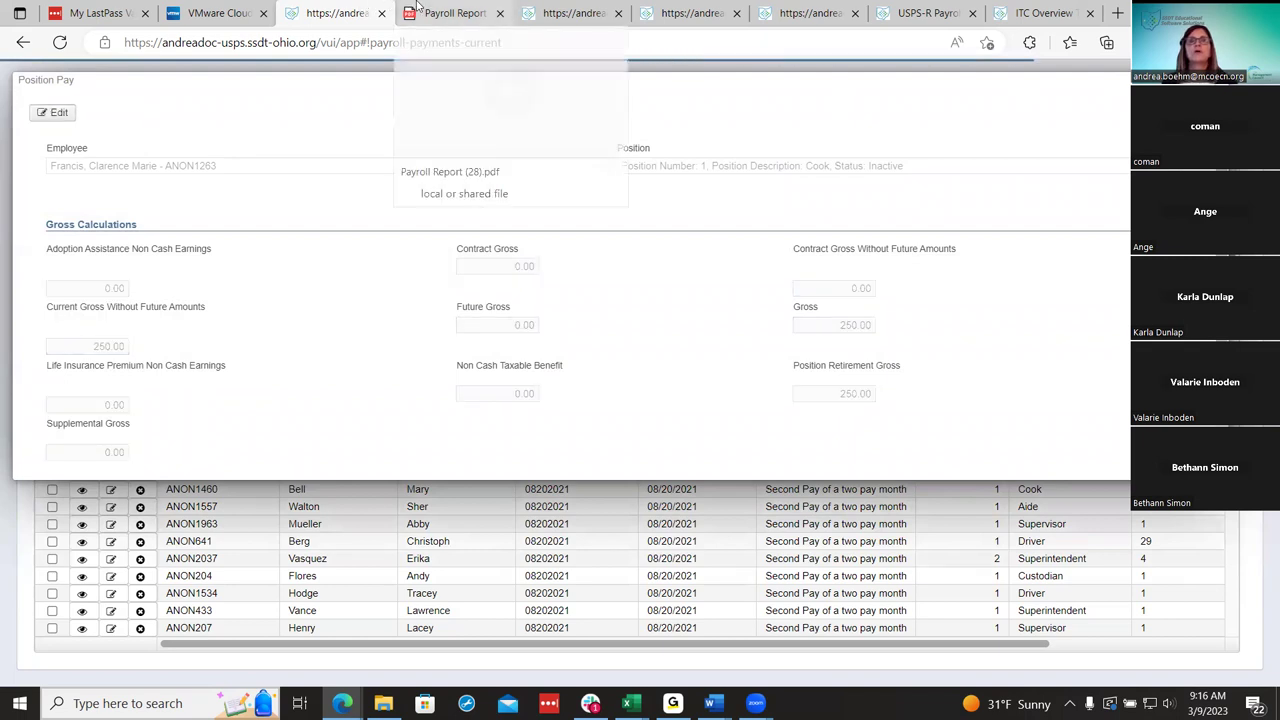
left_click(350, 11)
left_click(200, 132)
left_click(248, 178)
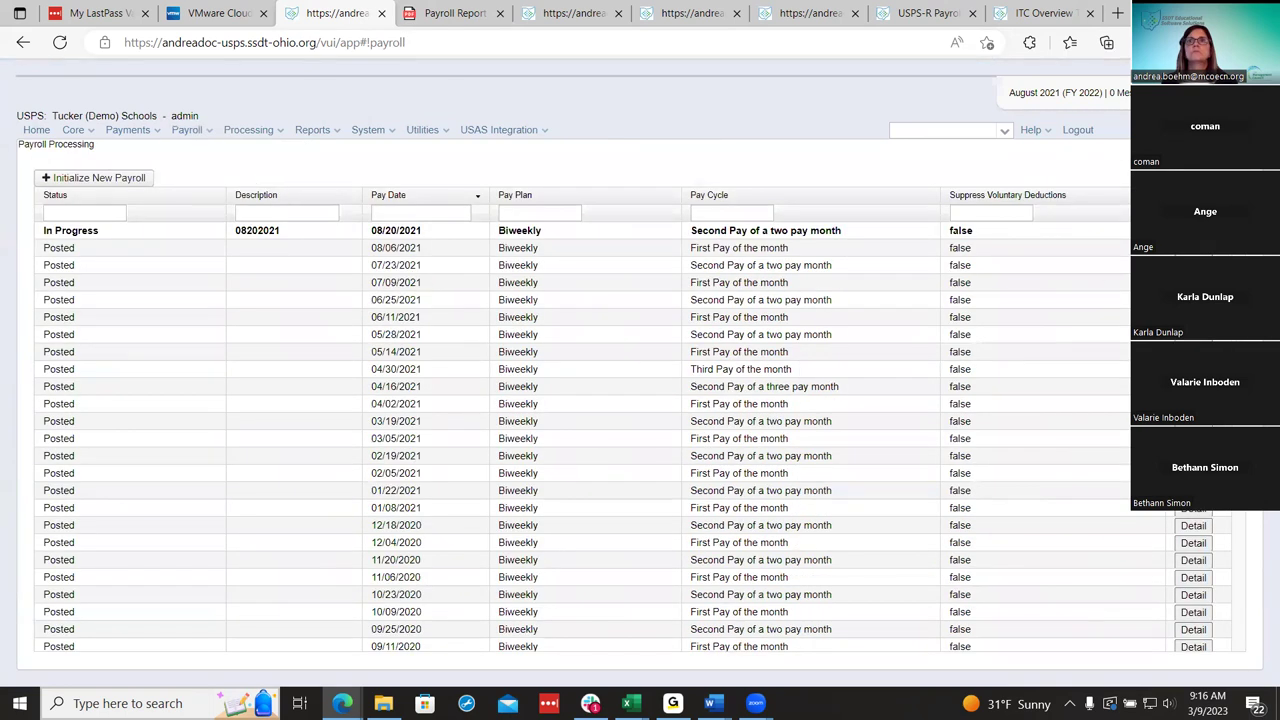
left_click(70, 230)
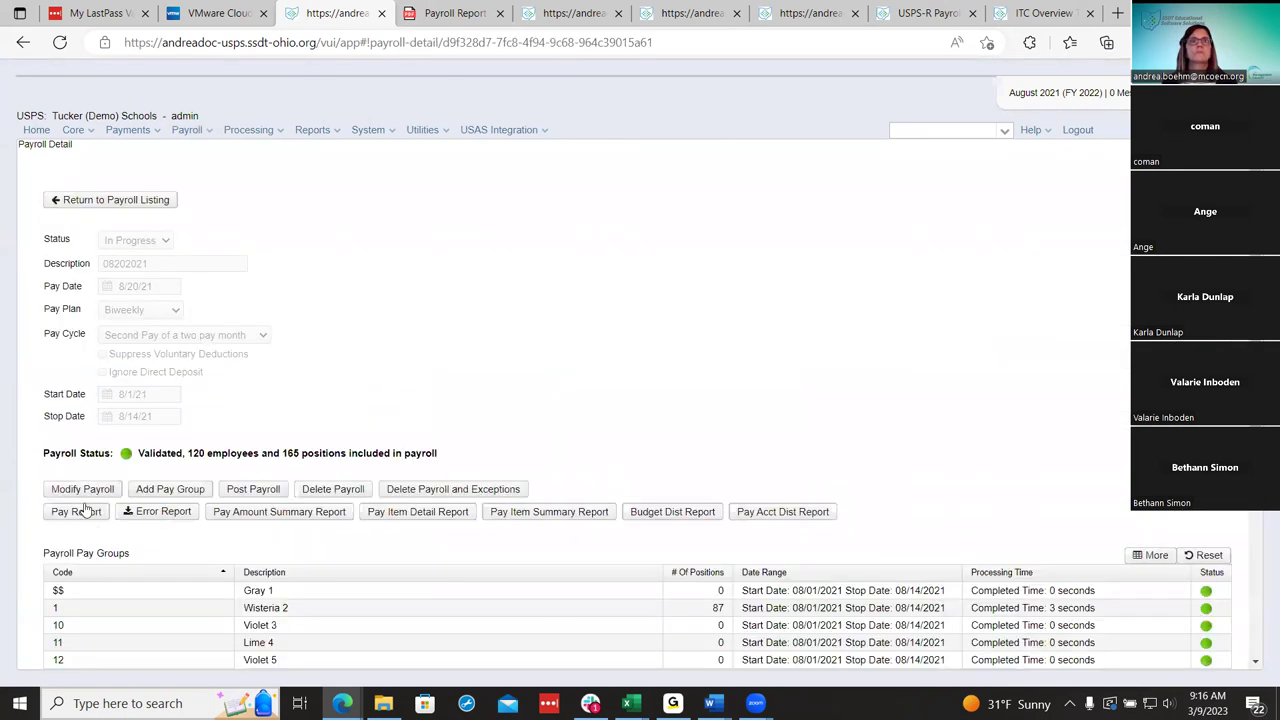
left_click(88, 513)
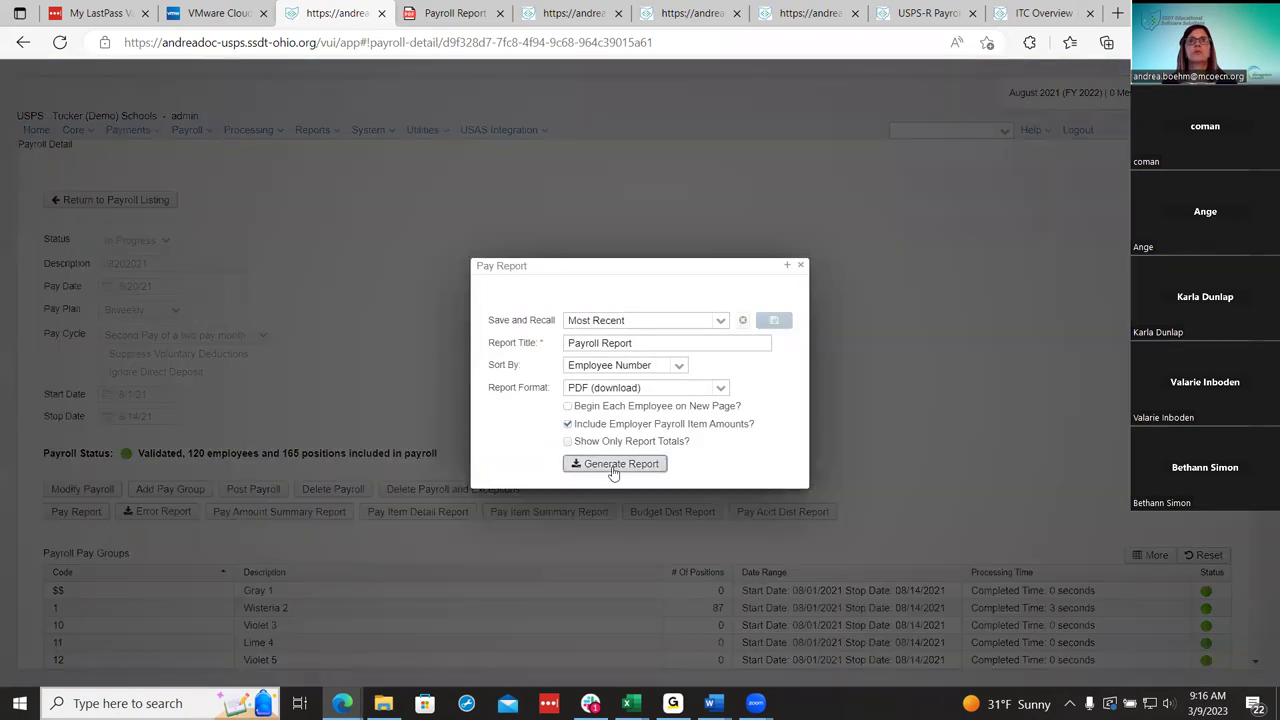
left_click(612, 465)
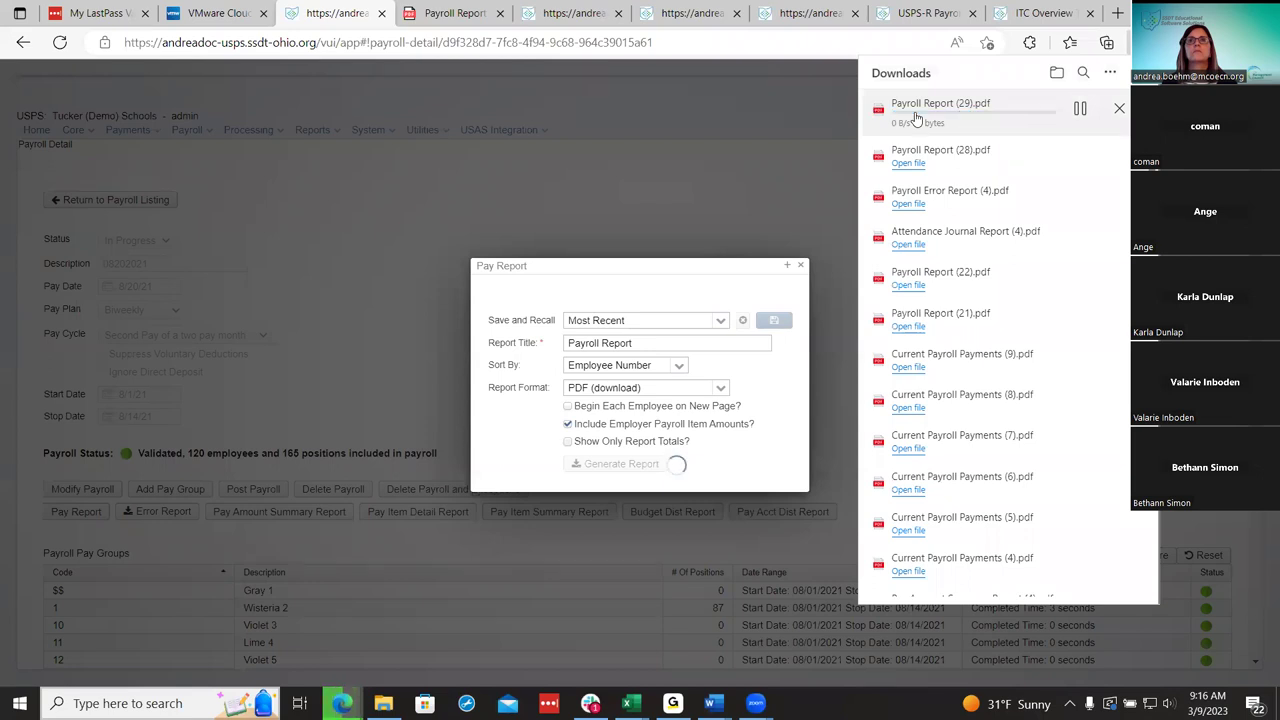
Open the downloaded Payroll Report (29).pdf and find the employee in position 1, Cook, pay group 1, by last name.
left_click(916, 118)
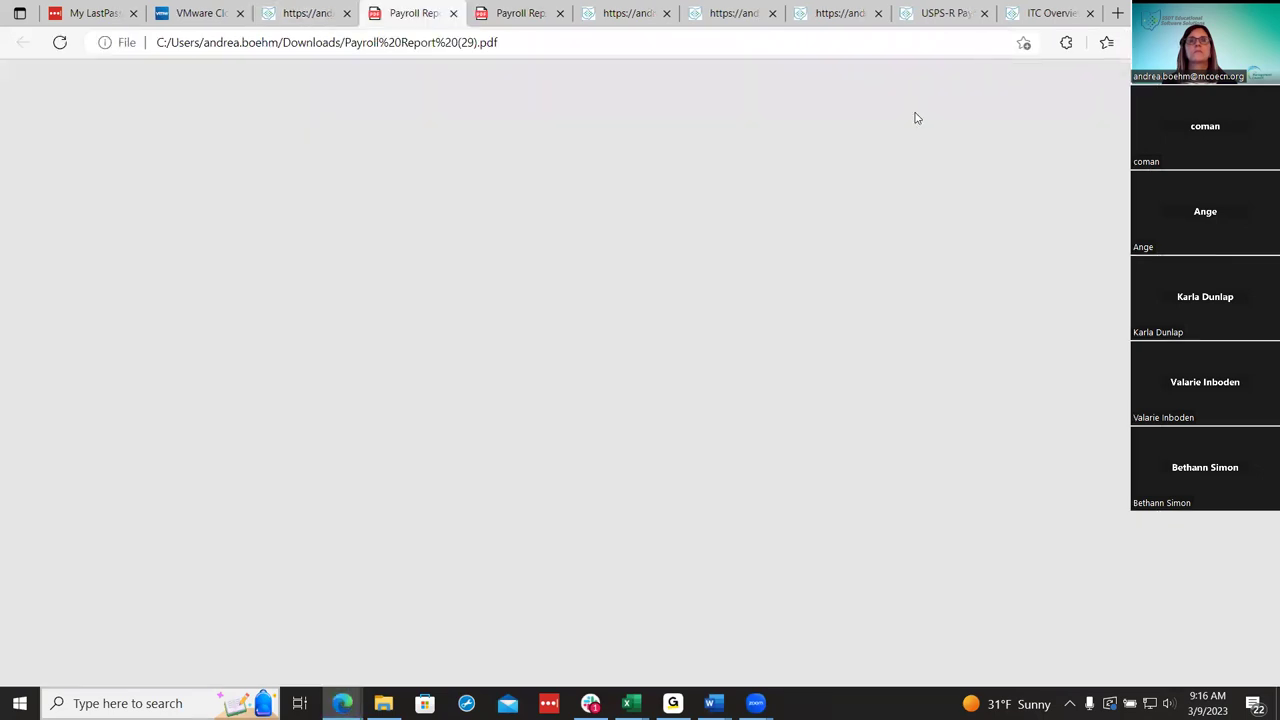
scroll(776, 352, "down", 6)
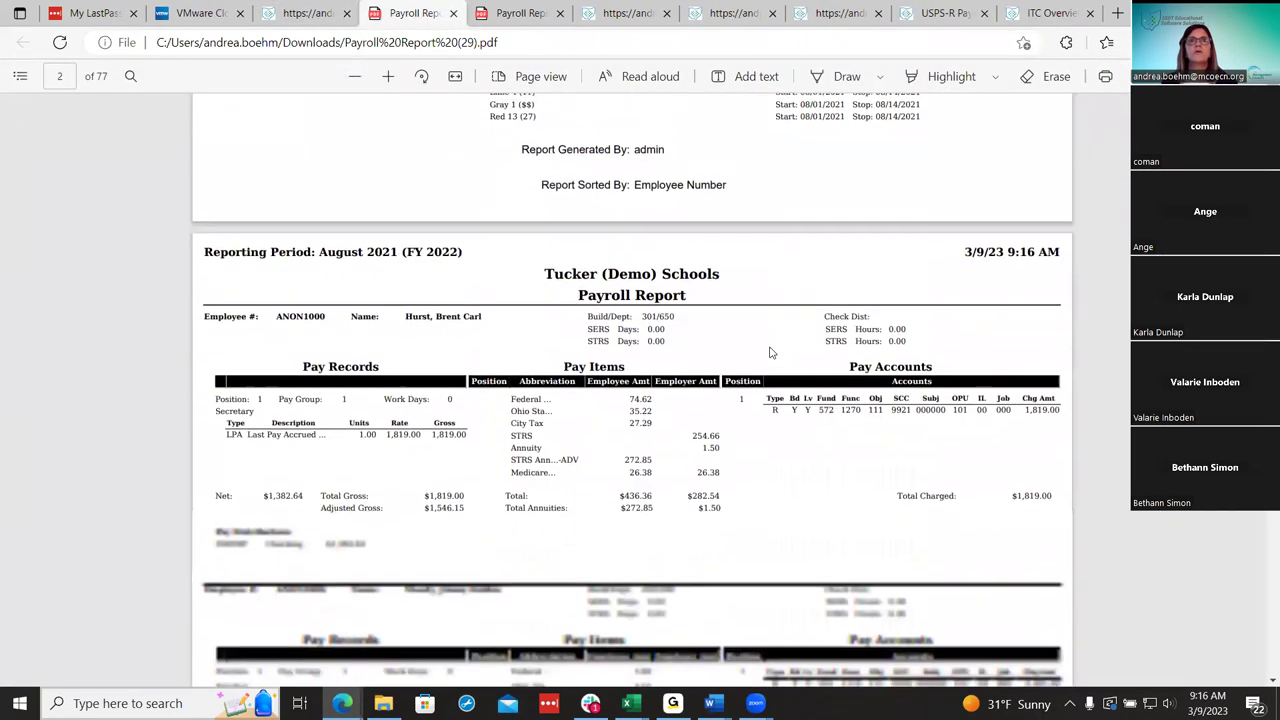
key("ctrl+f")
type("zimmer")
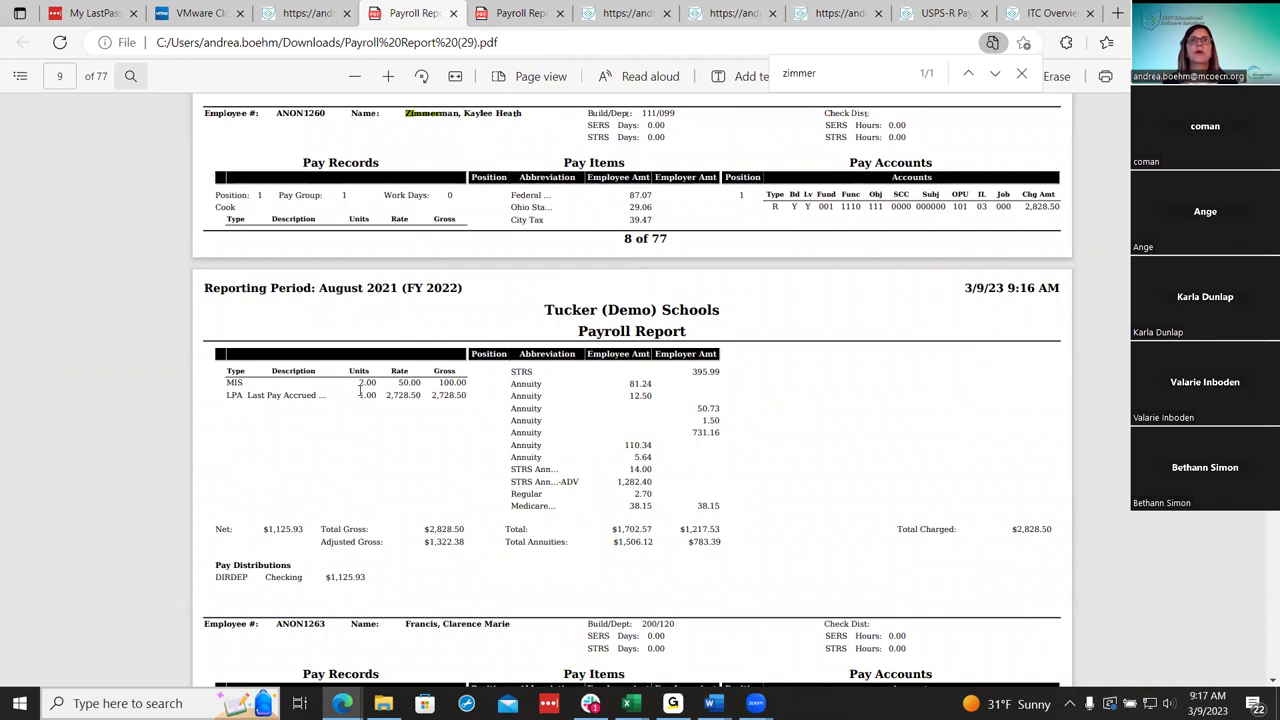
Search the payroll report by last name for the two other employees with added miscellaneous pay and review their pay records.
key("ctrl+a")
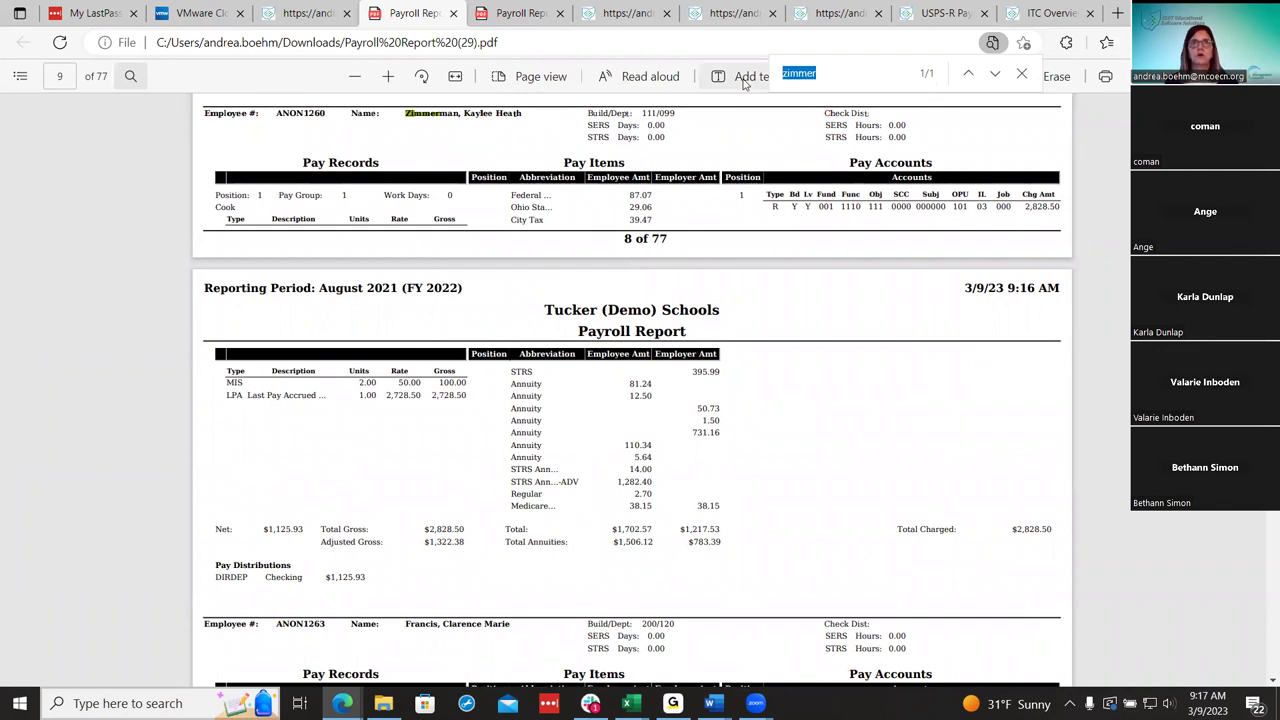
key("BackSpace")
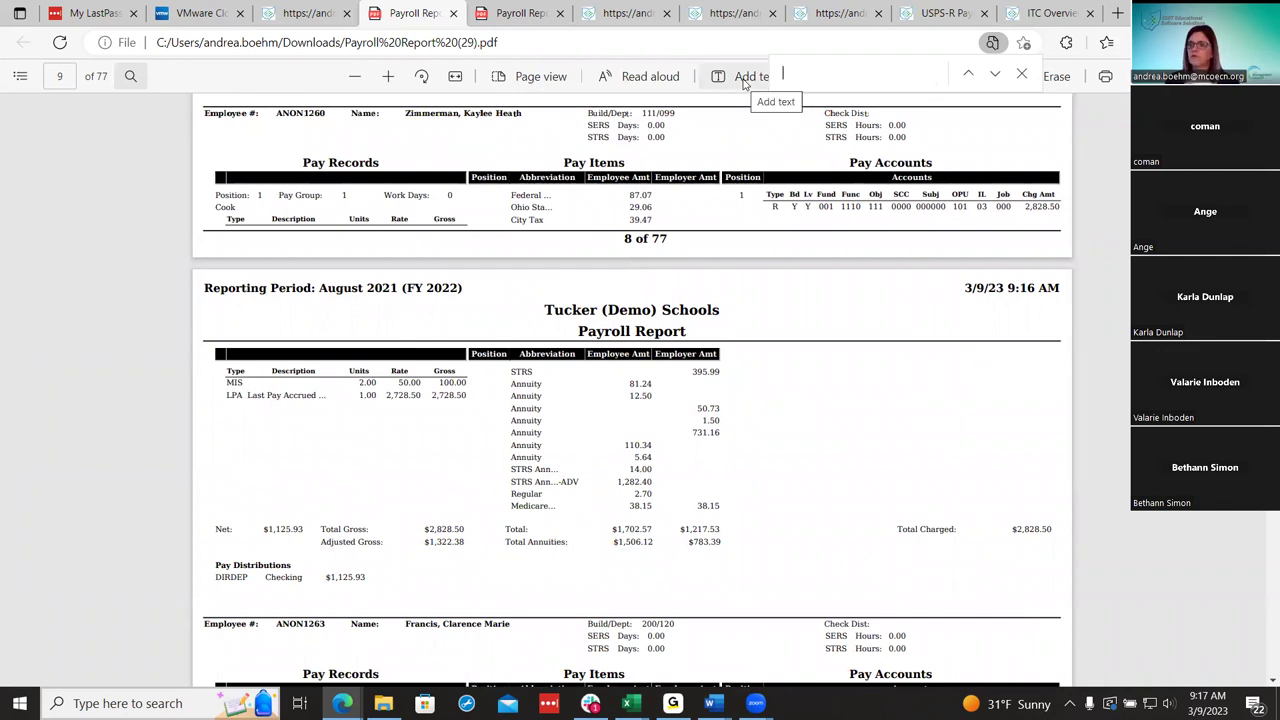
type("fitz")
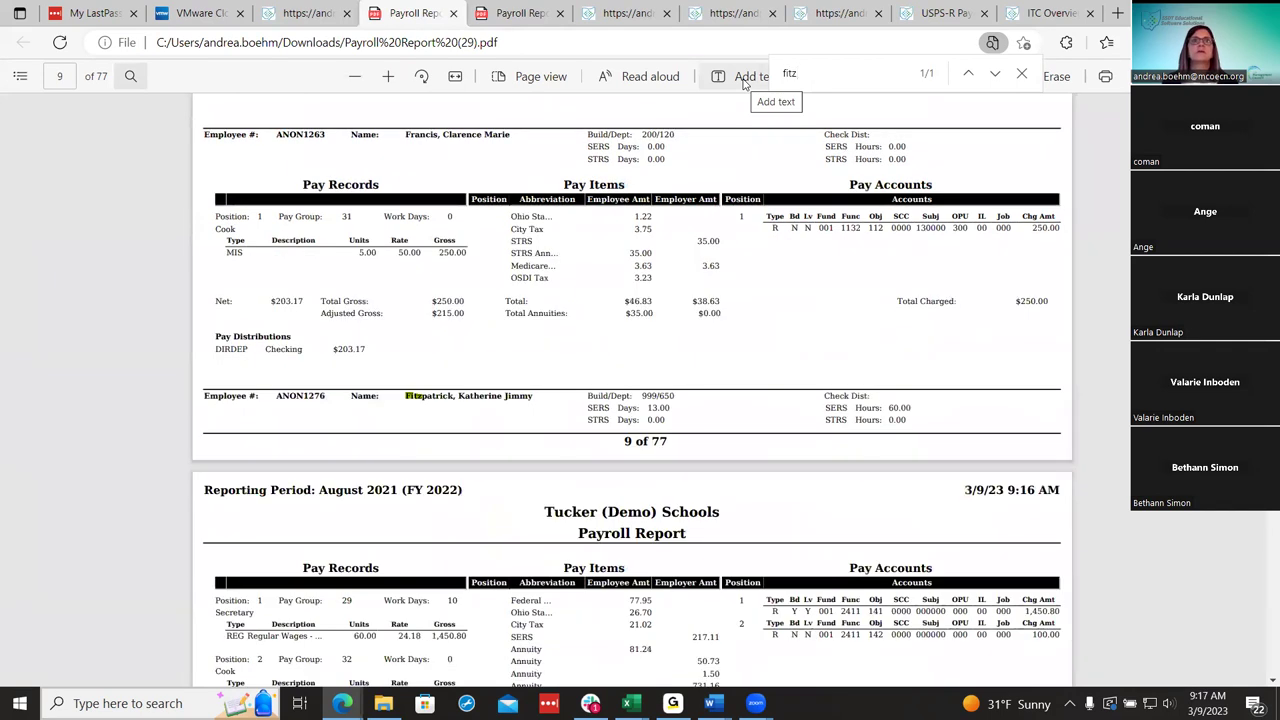
scroll(131, 409, "down", 2)
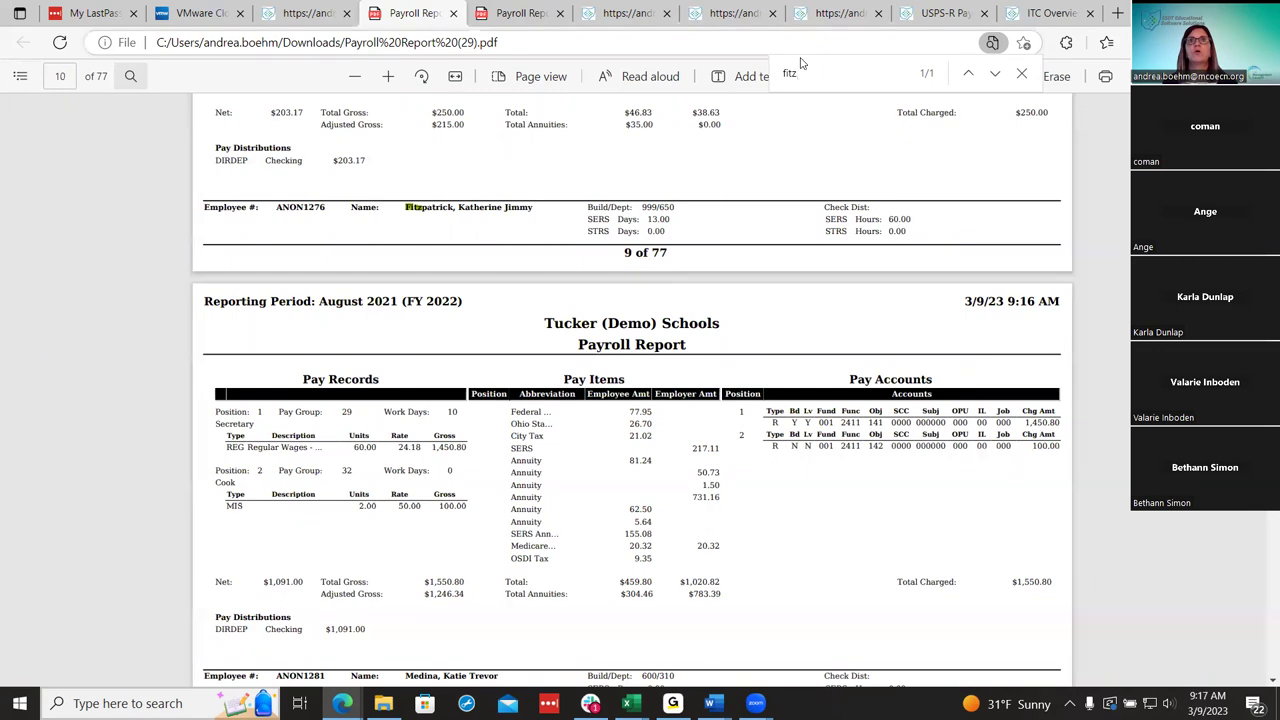
key("ctrl+a")
key("BackSpace")
type("franci")
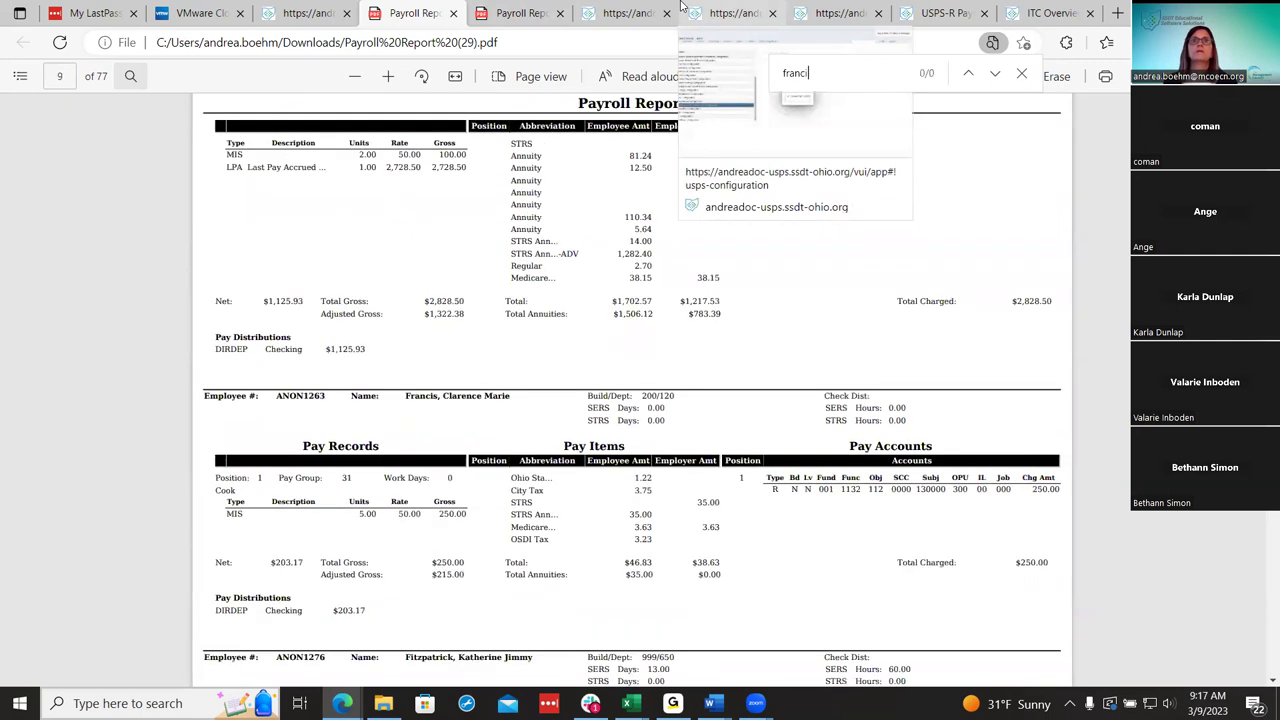
scroll(588, 328, "up", 2)
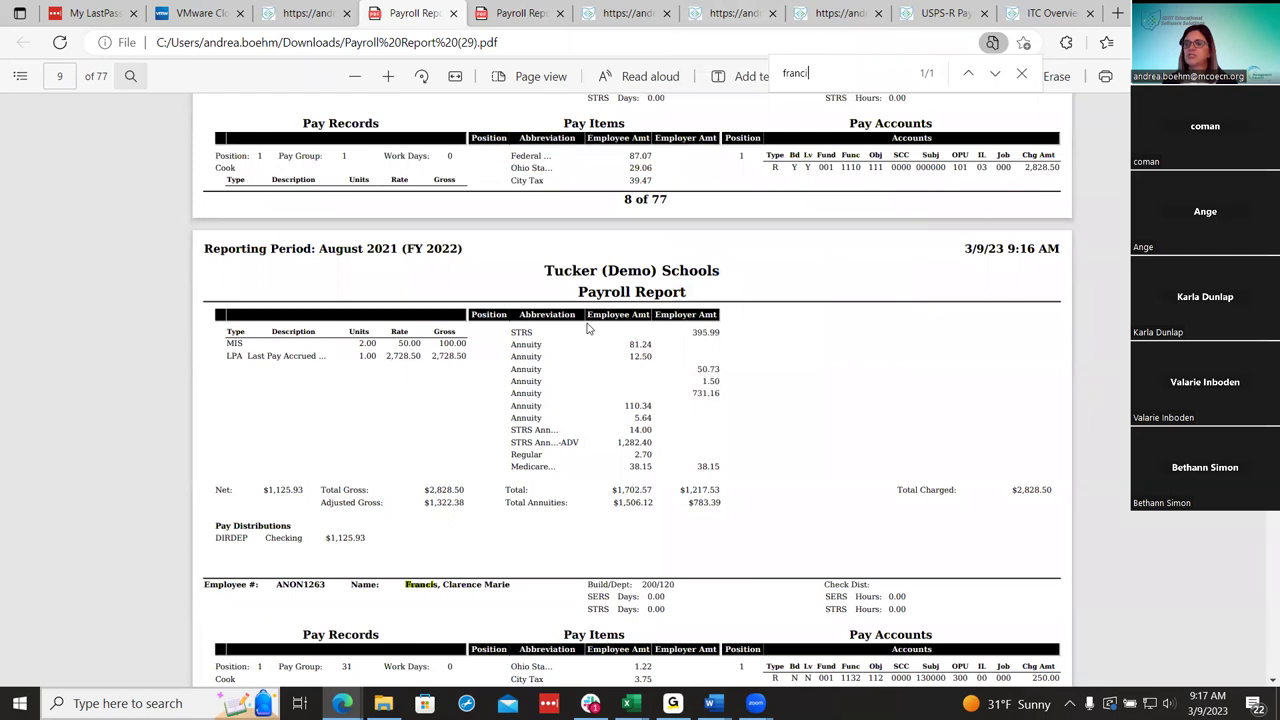
Return to the in-progress 8/20/21 payroll detail and delete the payroll.
left_click(307, 13)
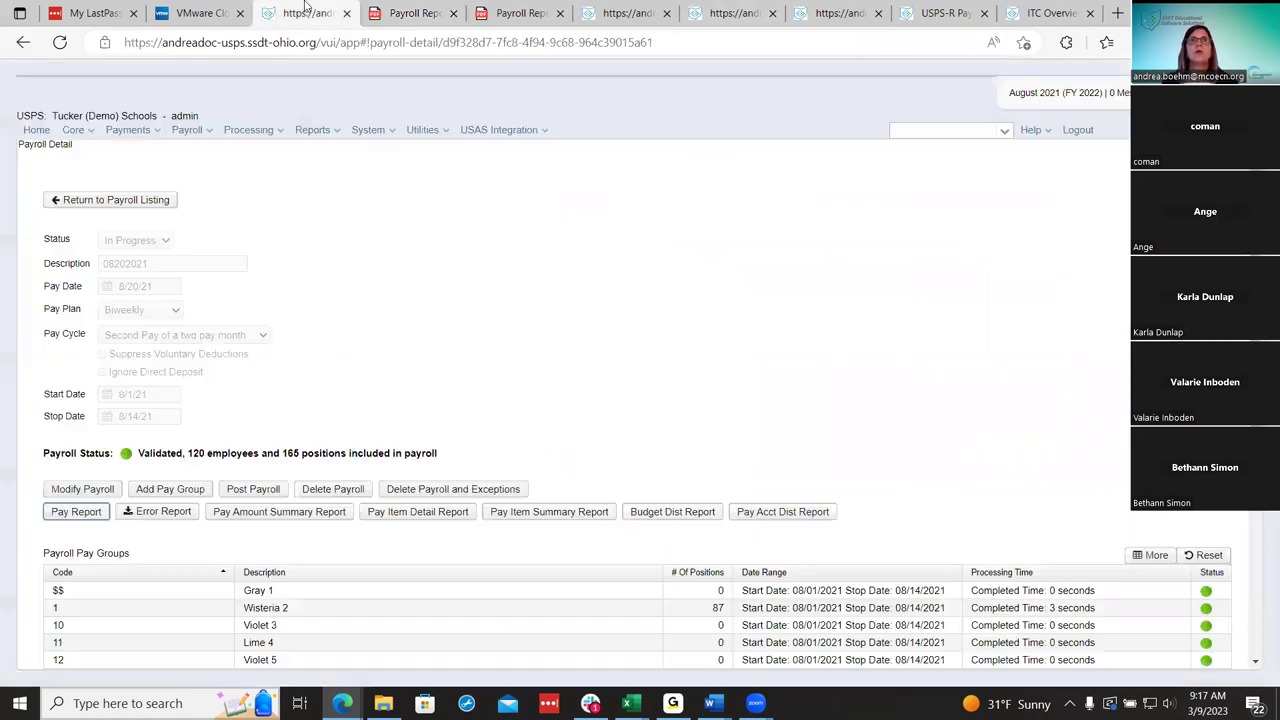
left_click(334, 489)
left_click(734, 421)
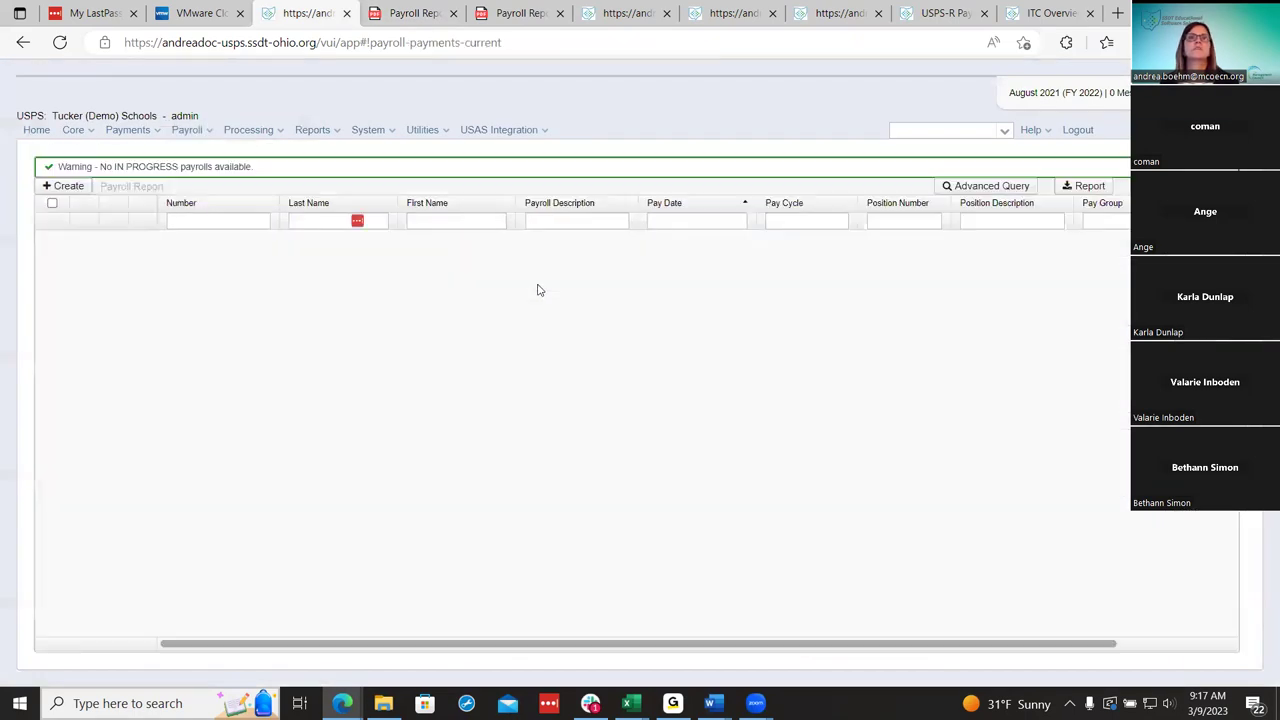
Open the future payroll payments and review the Miscellaneous entry across all its columns.
left_click(205, 163)
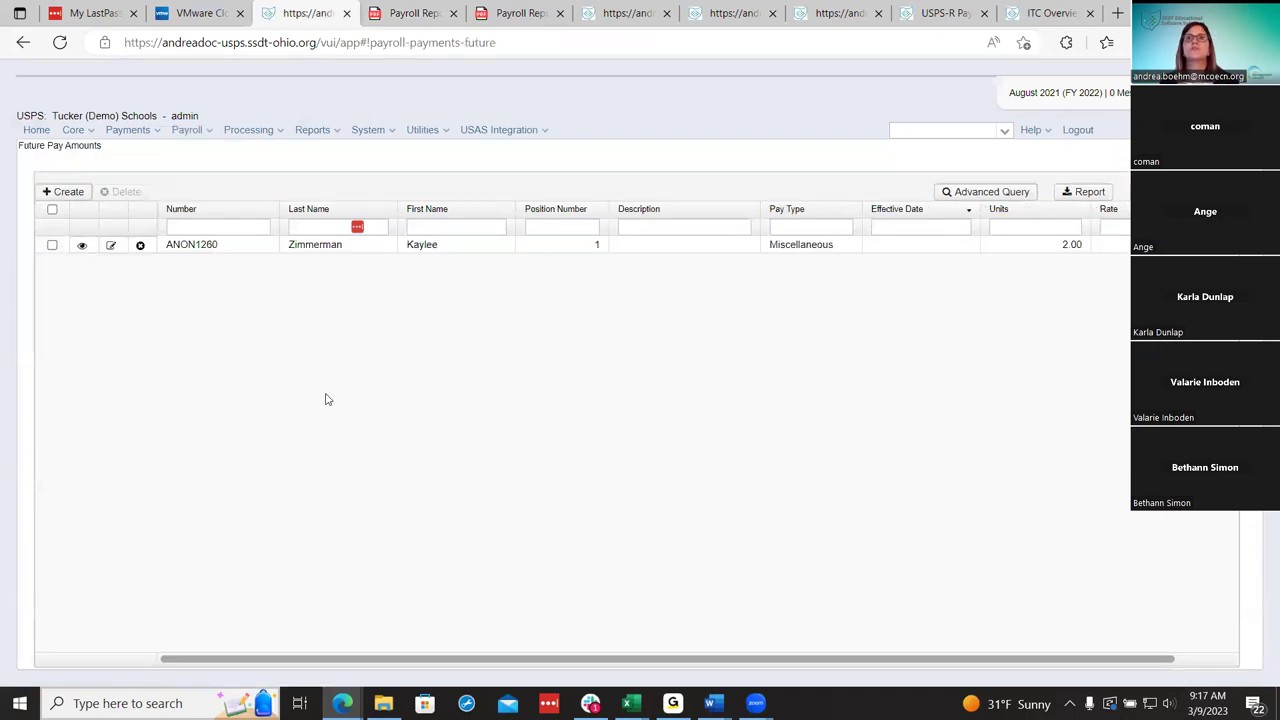
left_click_drag(922, 659, 1090, 663)
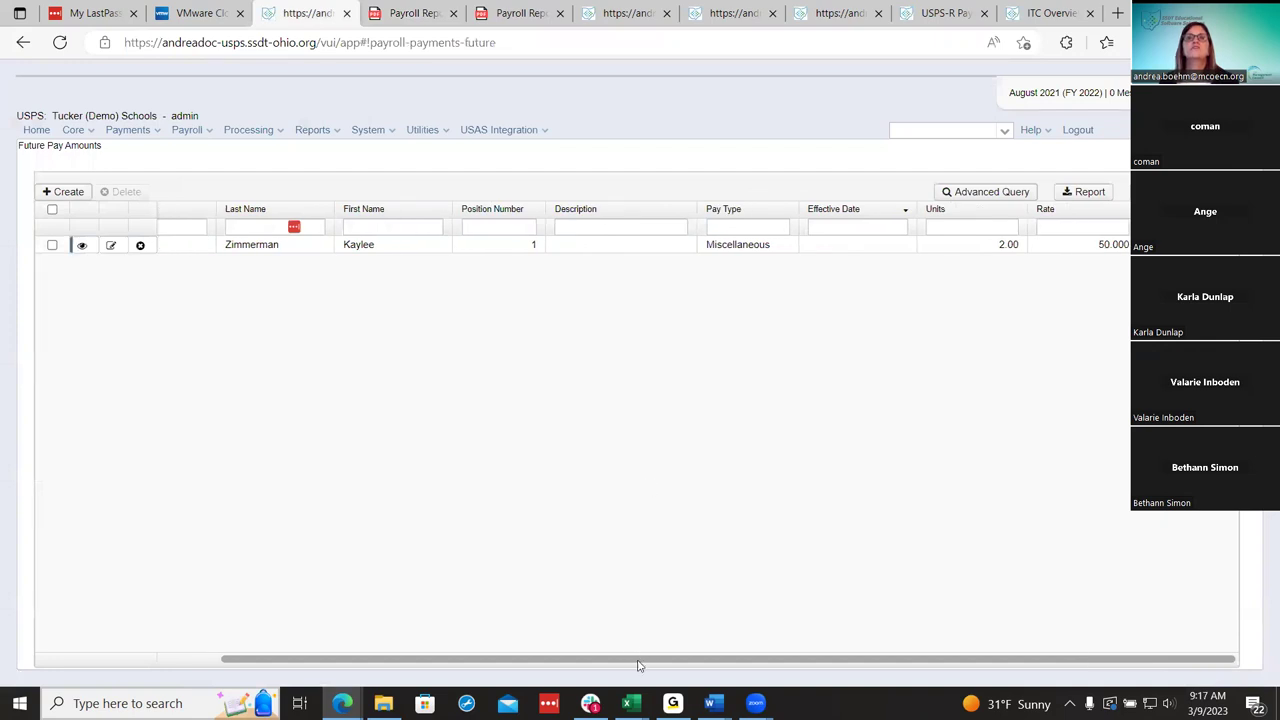
left_click_drag(638, 665, 423, 669)
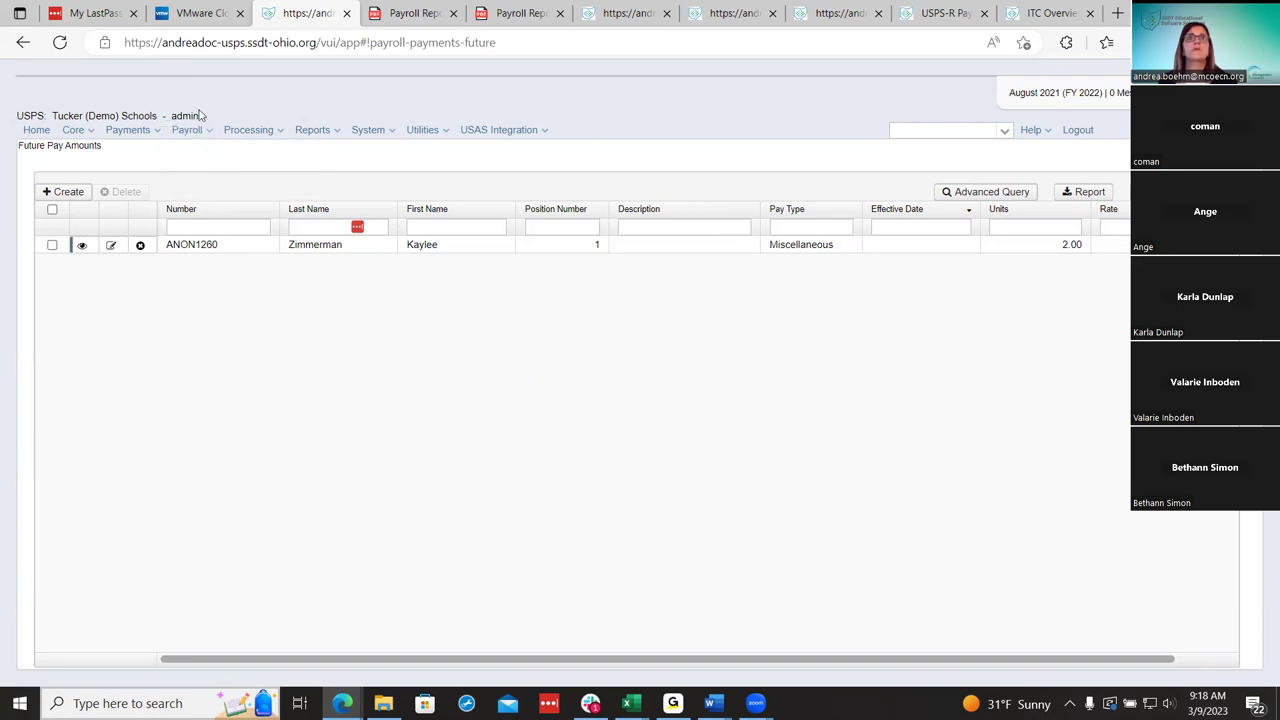
Start a new biweekly payroll initialization with description 08/20/2021 and pay cycle Second Pay of a two pay month.
mouse_move(203, 131)
left_click(236, 178)
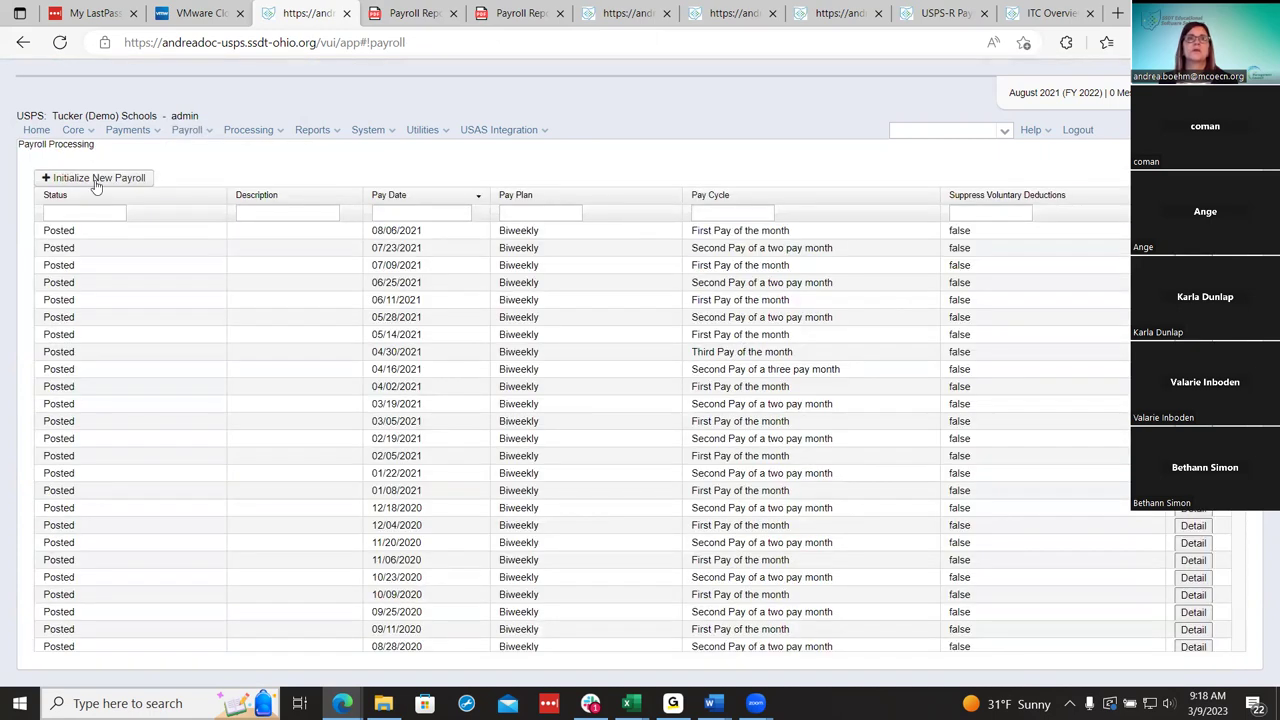
left_click(96, 181)
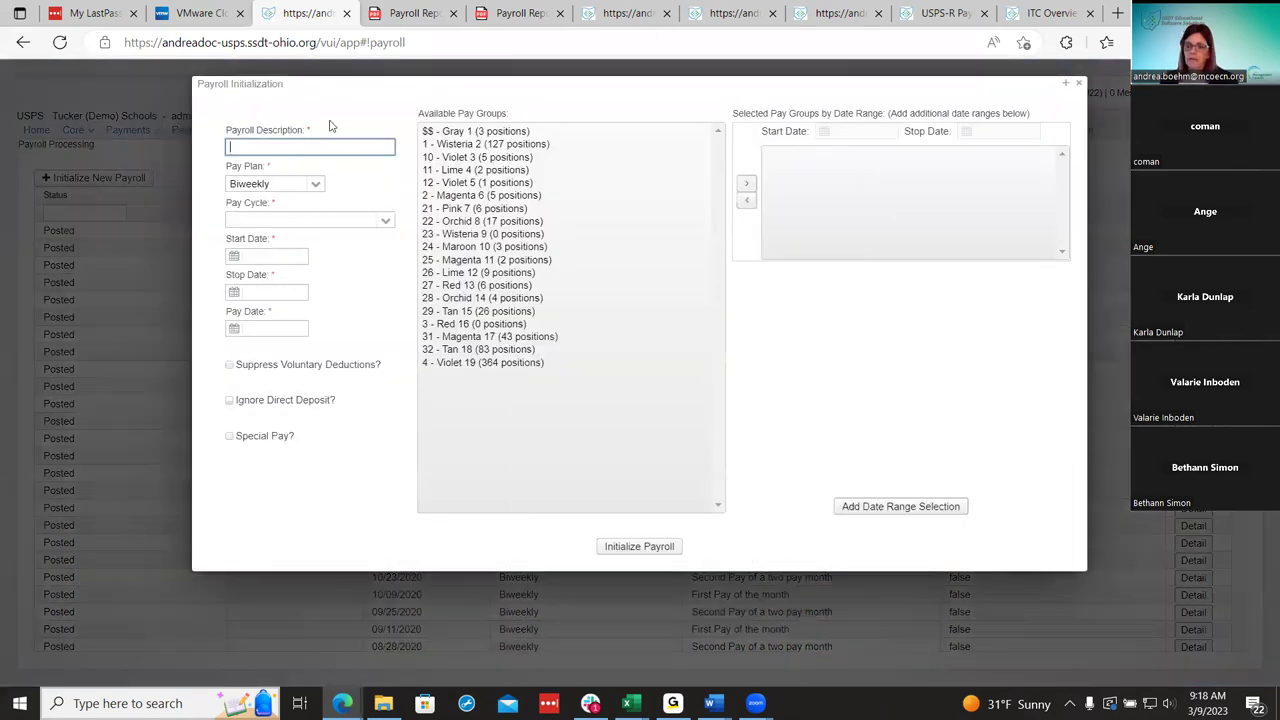
type("08/20/2021")
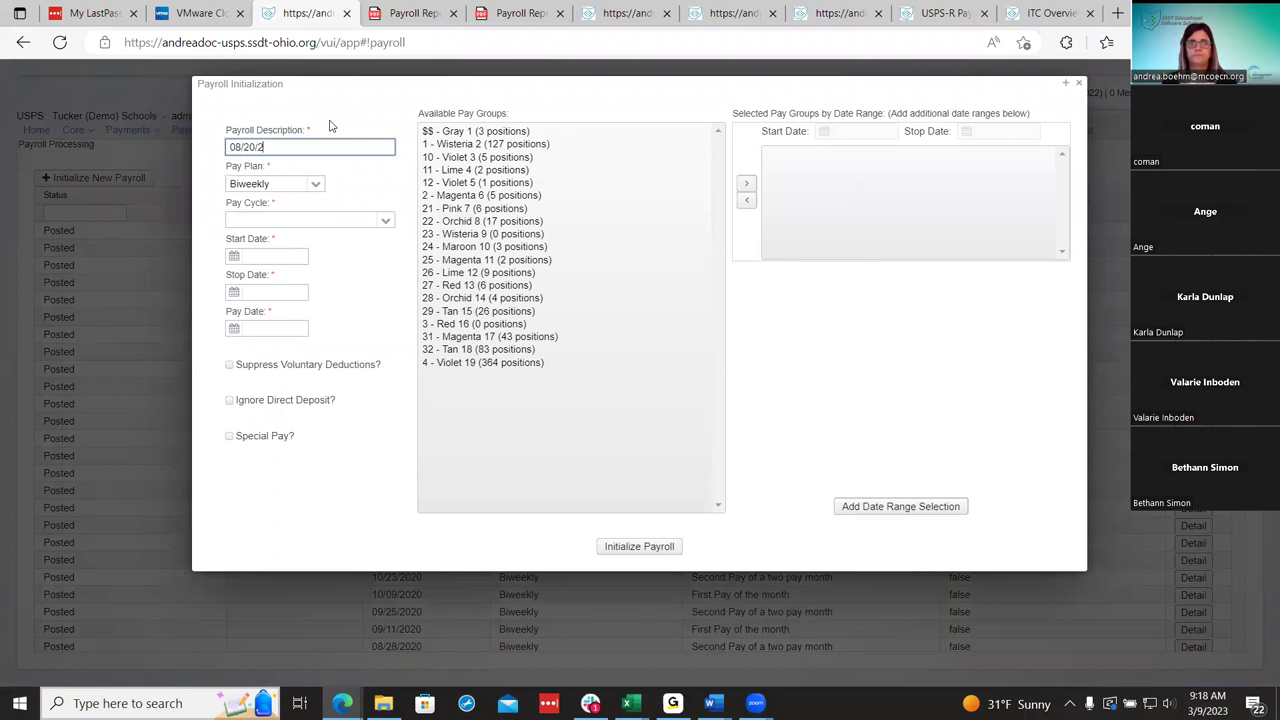
key("Tab")
key("Tab")
type("s")
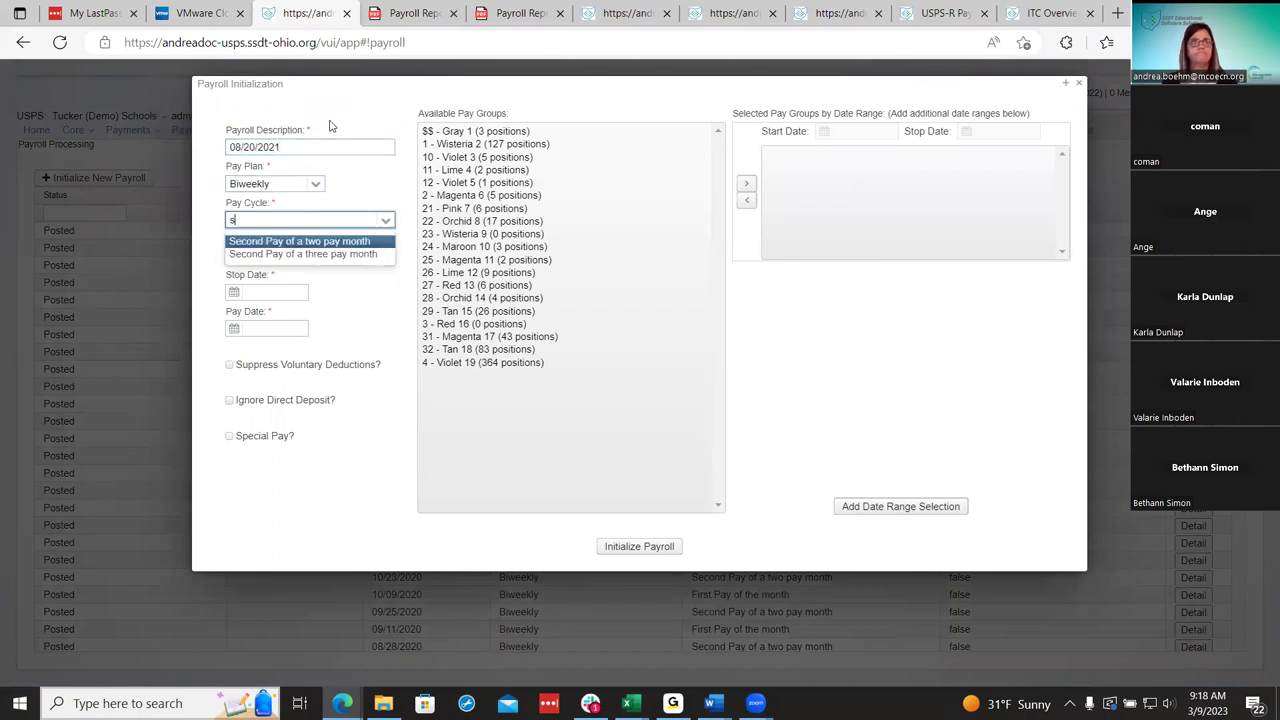
key("Tab")
Set the payroll's start date to 08/01/2021, stop date to 08/14/2021 and pay date to 08/20/2021.
type("08/01/2021")
key("Tab")
type("08/14/2021")
key("Tab")
type("08/20/2021")
key("Tab")
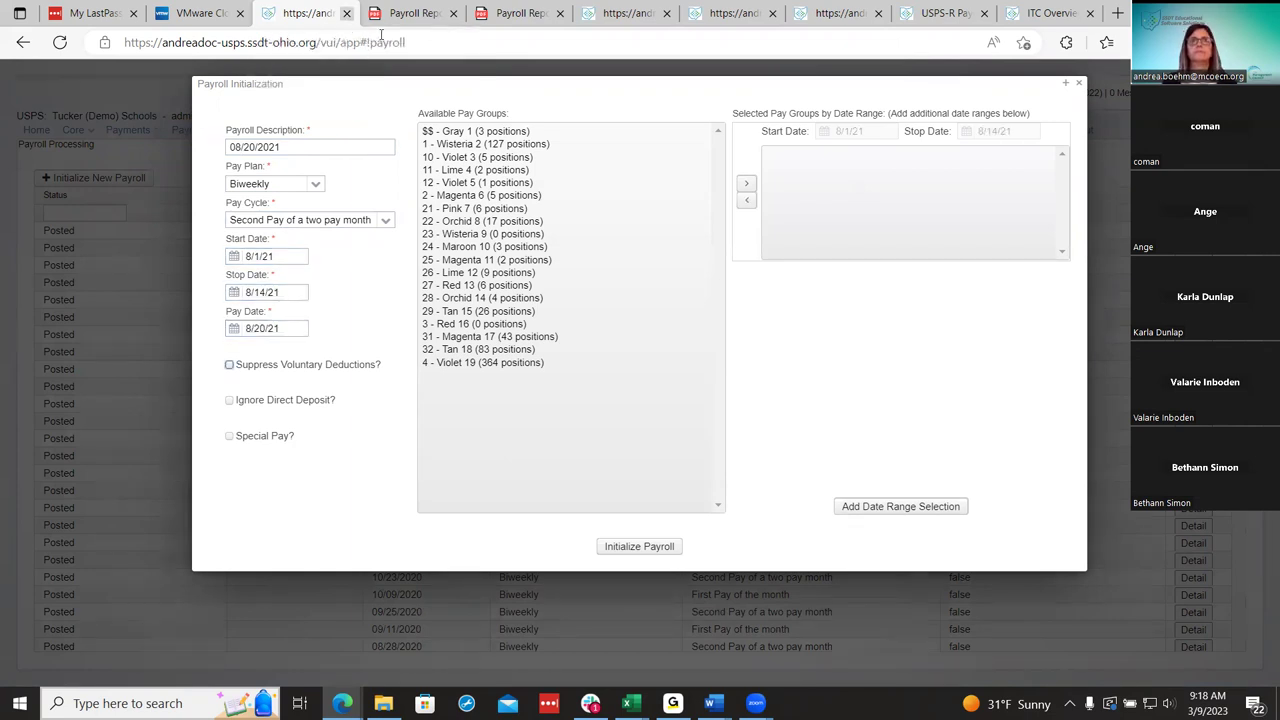
Add every available pay group except 32 - Tan 18 to the 8/1/21 to 8/14/21 date range.
left_click(546, 131)
key("shift+Down")
key("shift+Down")
key("shift+Down")
key("shift+Down")
key("shift+Down")
key("shift+Down")
key("shift+Down")
key("shift+Down")
key("shift+Down")
key("shift+Down")
key("shift+Down")
key("shift+Down")
key("shift+Down")
key("shift+Down")
key("shift+Down")
key("shift+Down")
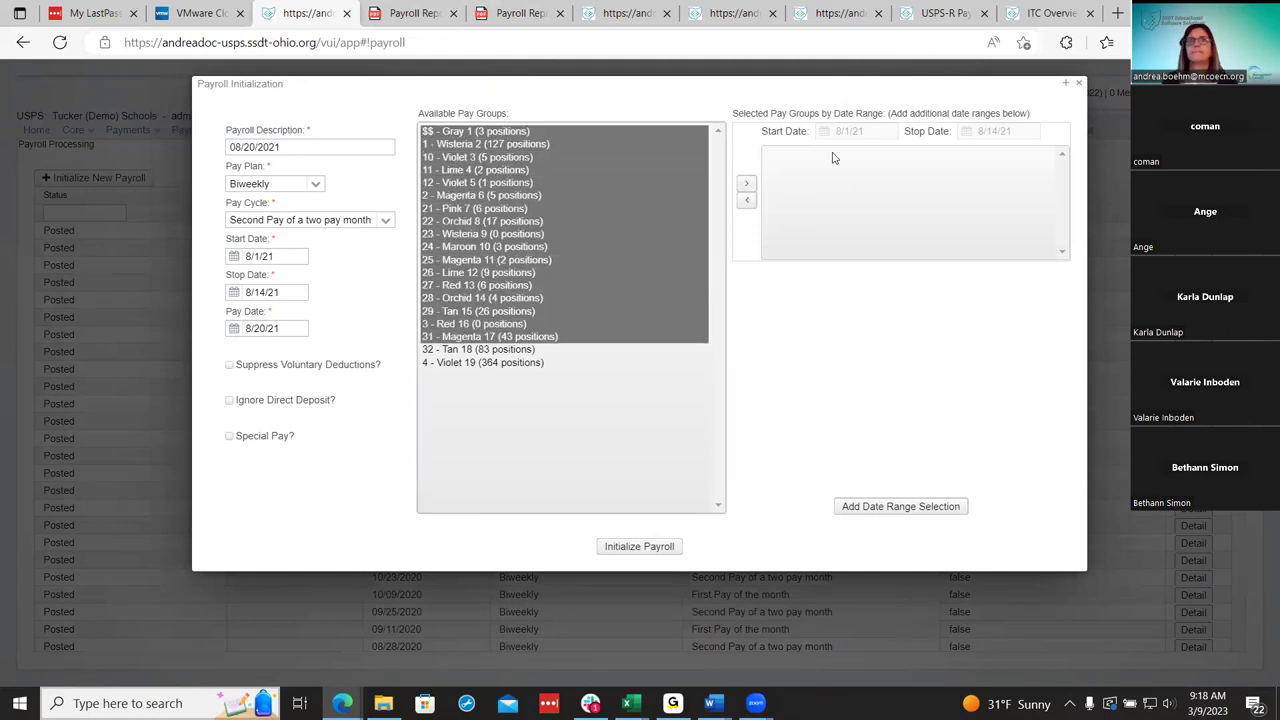
left_click(747, 186)
left_click(513, 146)
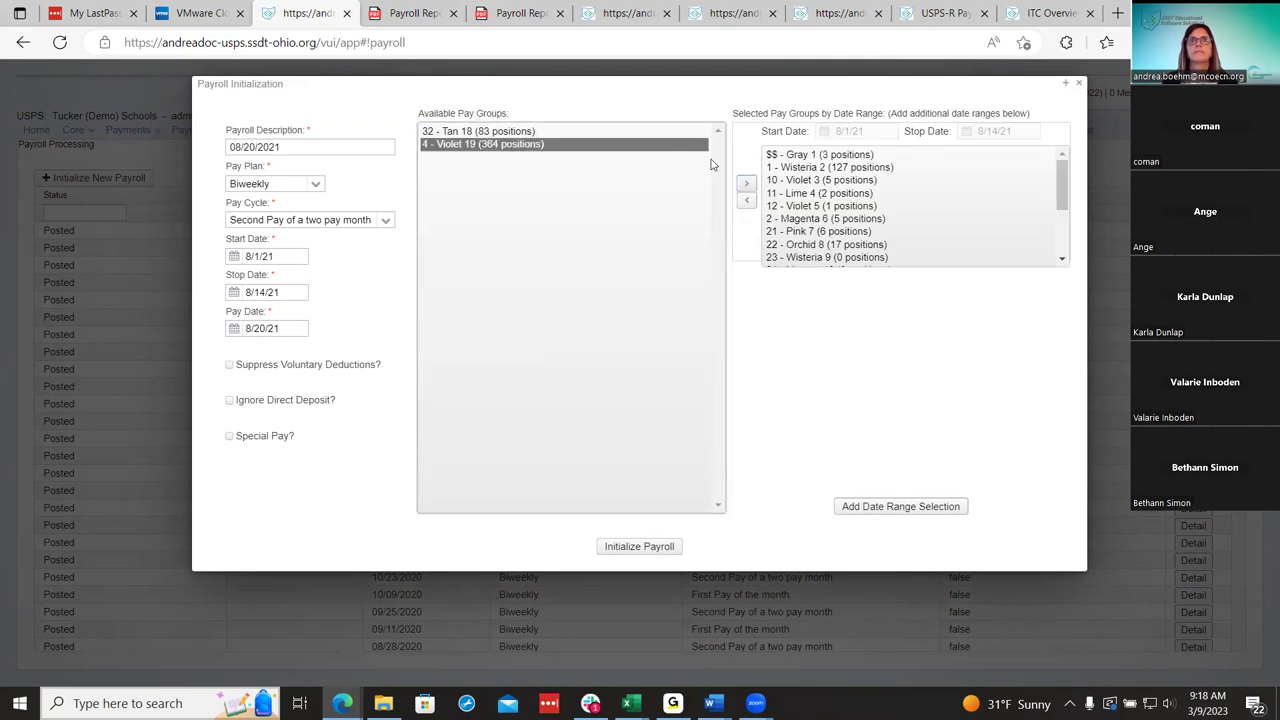
left_click(747, 186)
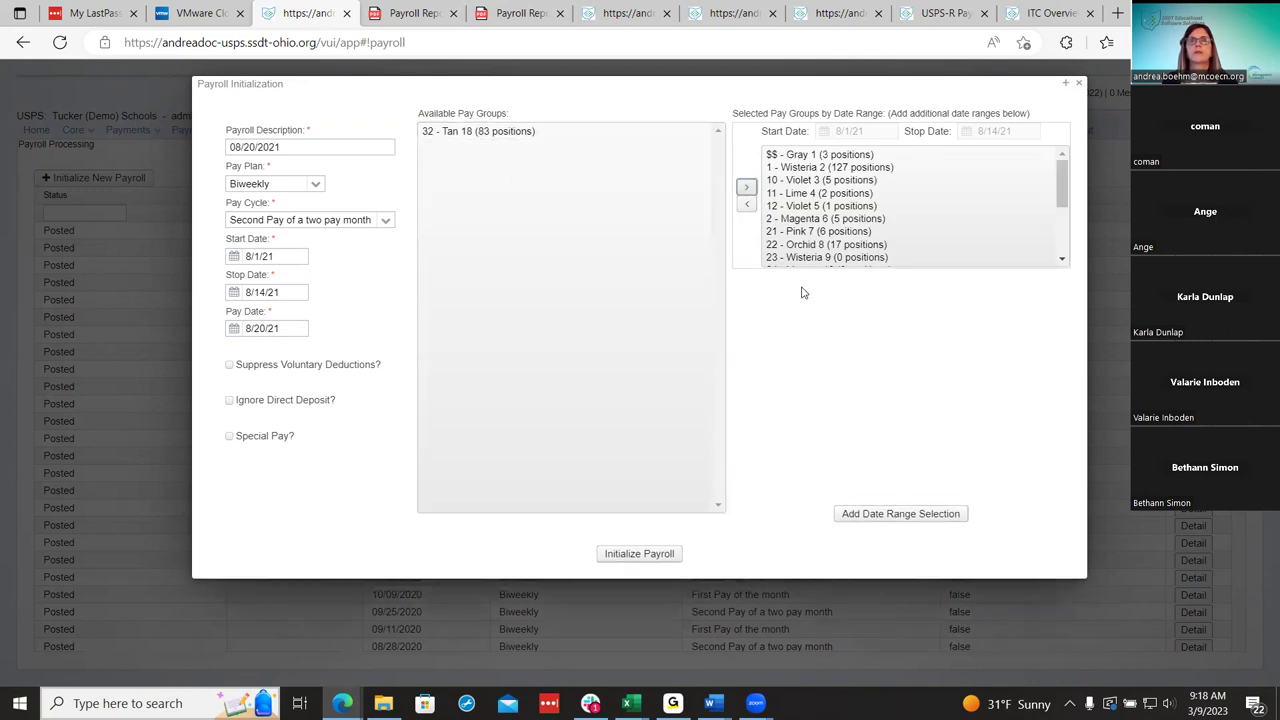
Add a second date range from 07/18/21 to 07/31/2021 containing pay group 32 - Tan 18.
left_click(880, 514)
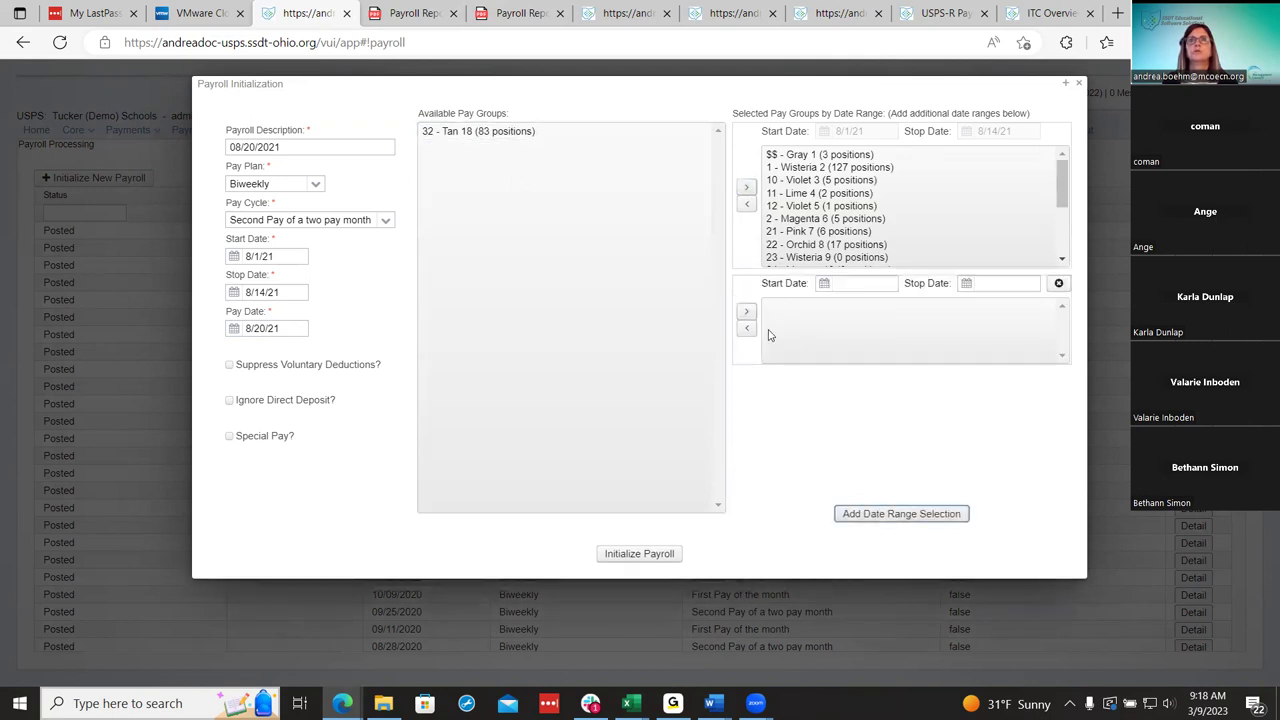
left_click(540, 135)
left_click(746, 316)
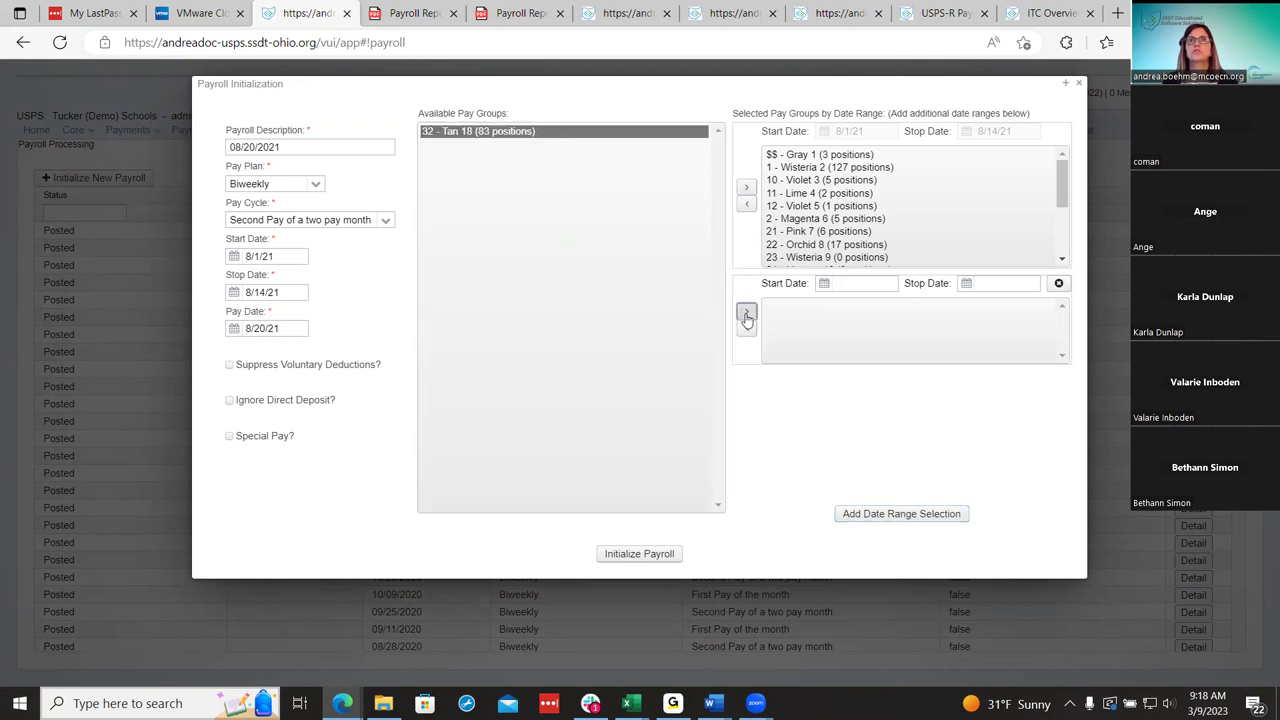
left_click(862, 284)
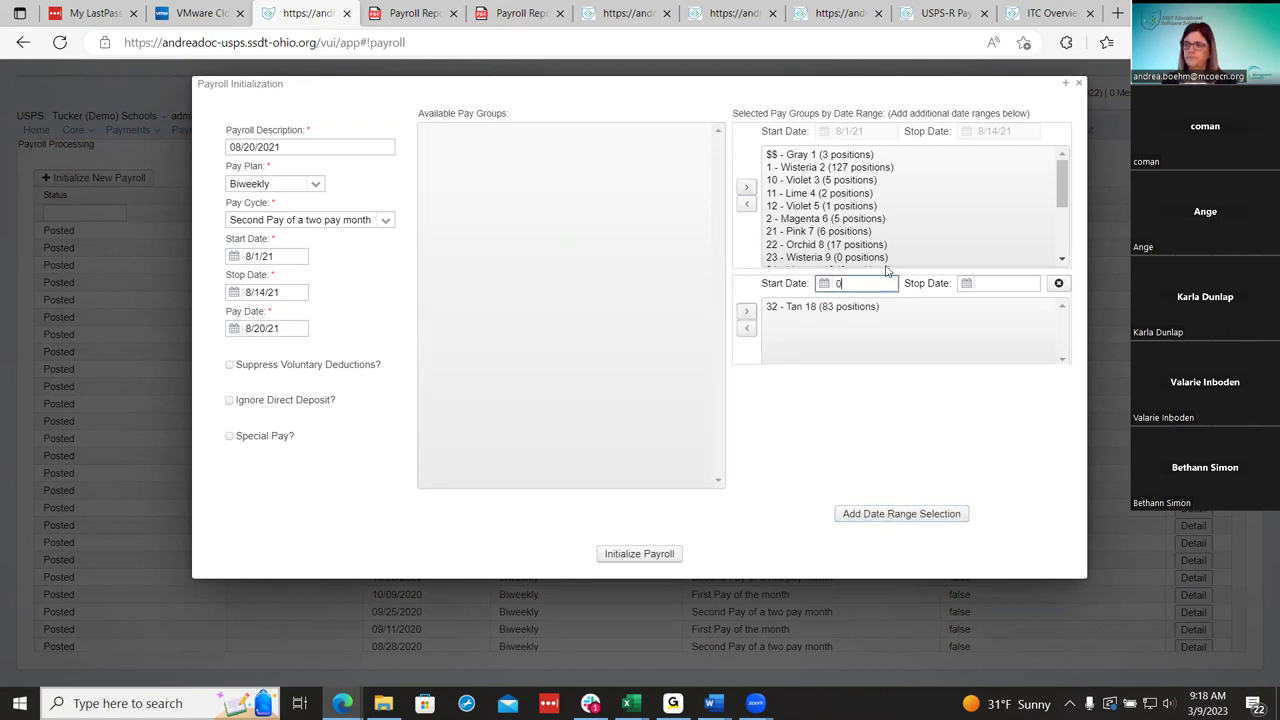
type("07/18/21")
key("Tab")
type("07/31/2")
type("021")
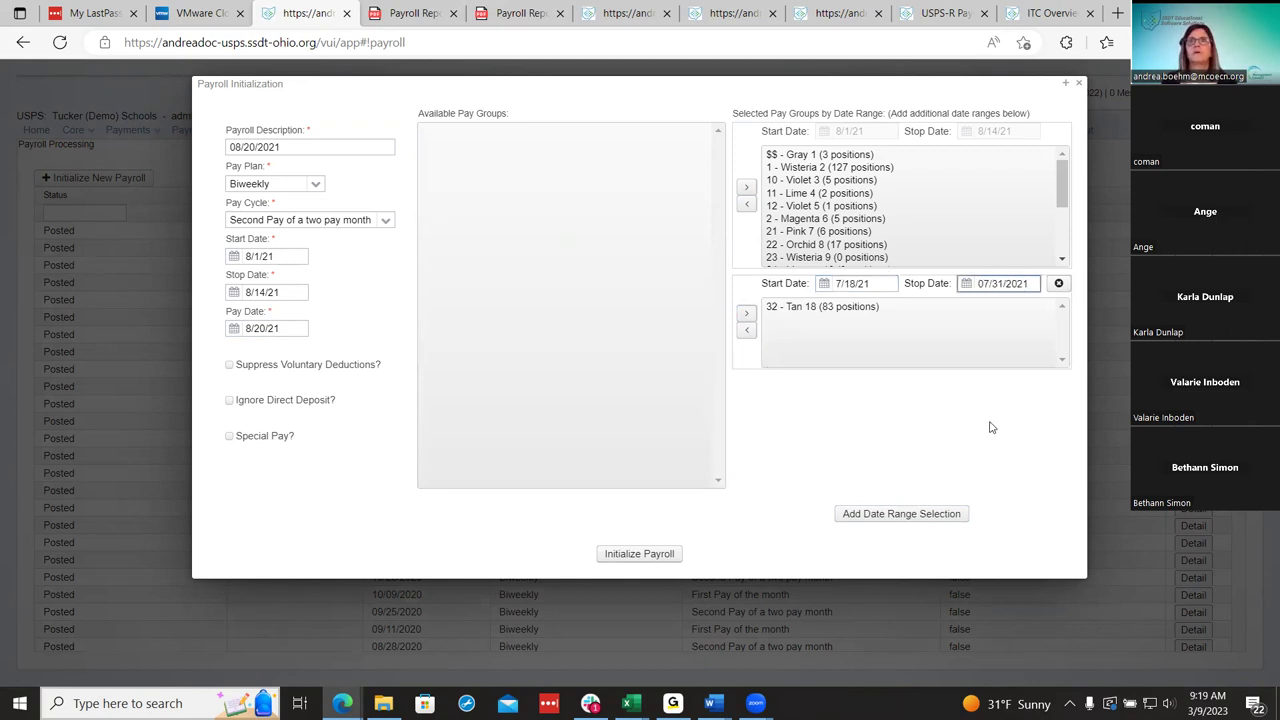
Add and remove an empty third date range, and initialize the payroll.
left_click(931, 516)
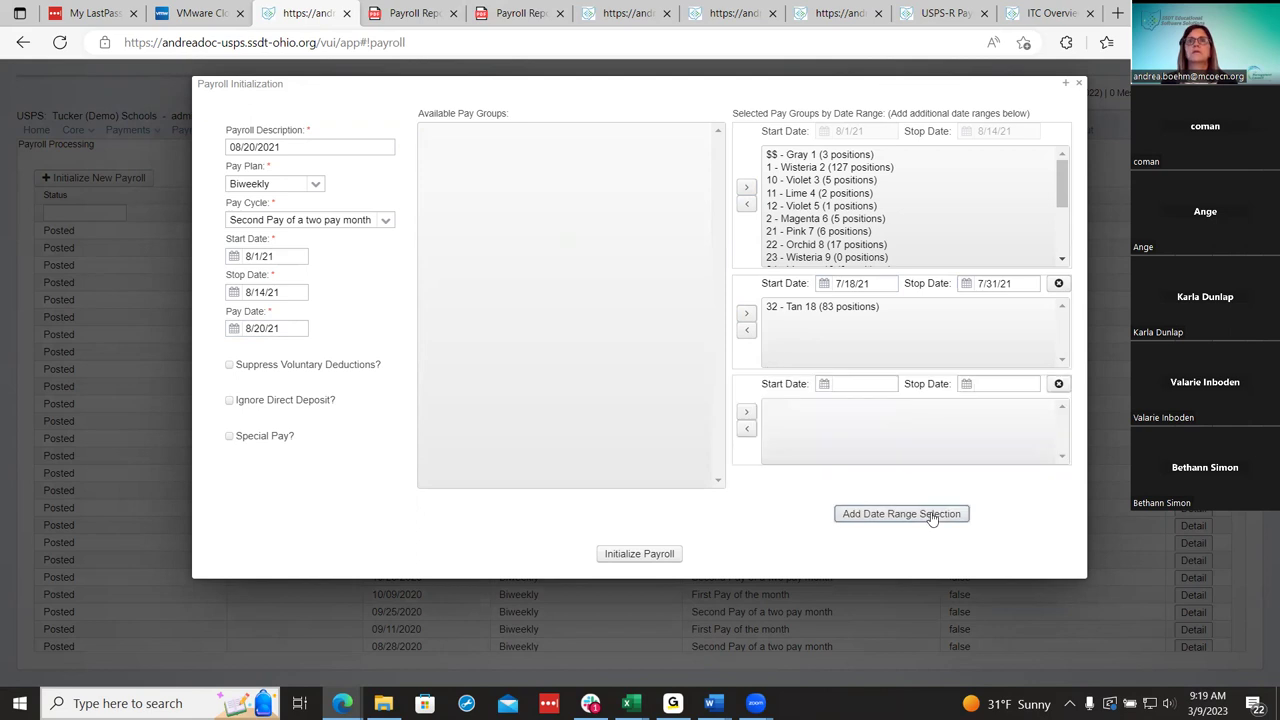
left_click(1058, 384)
left_click(616, 558)
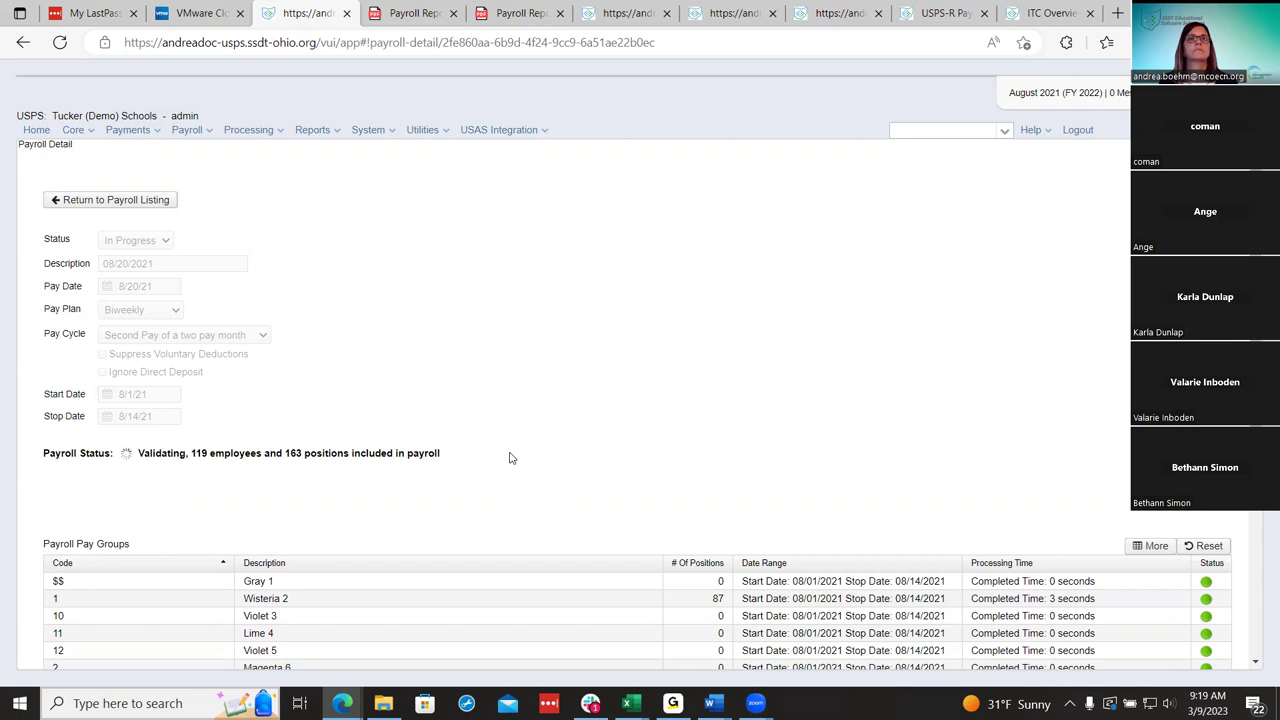
Filter the current payroll payments by the employee's last name, review the pay lines in their position pay entry and close it.
left_click(205, 130)
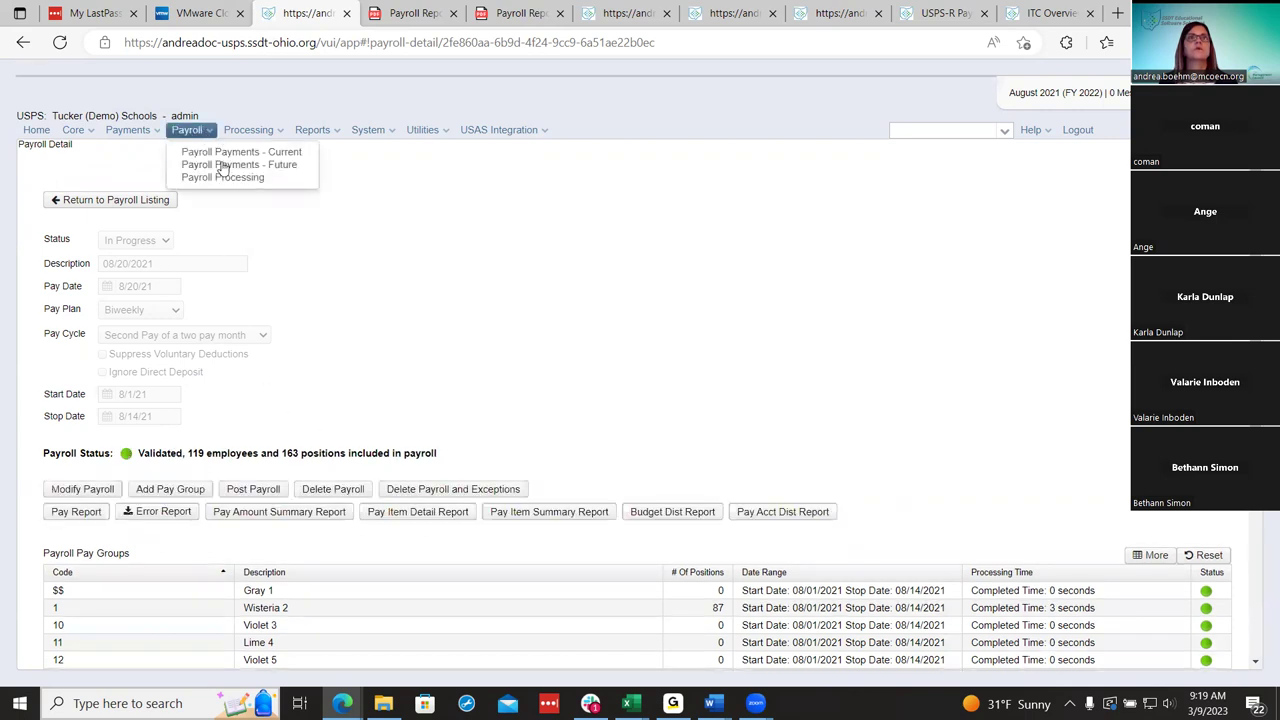
left_click(218, 155)
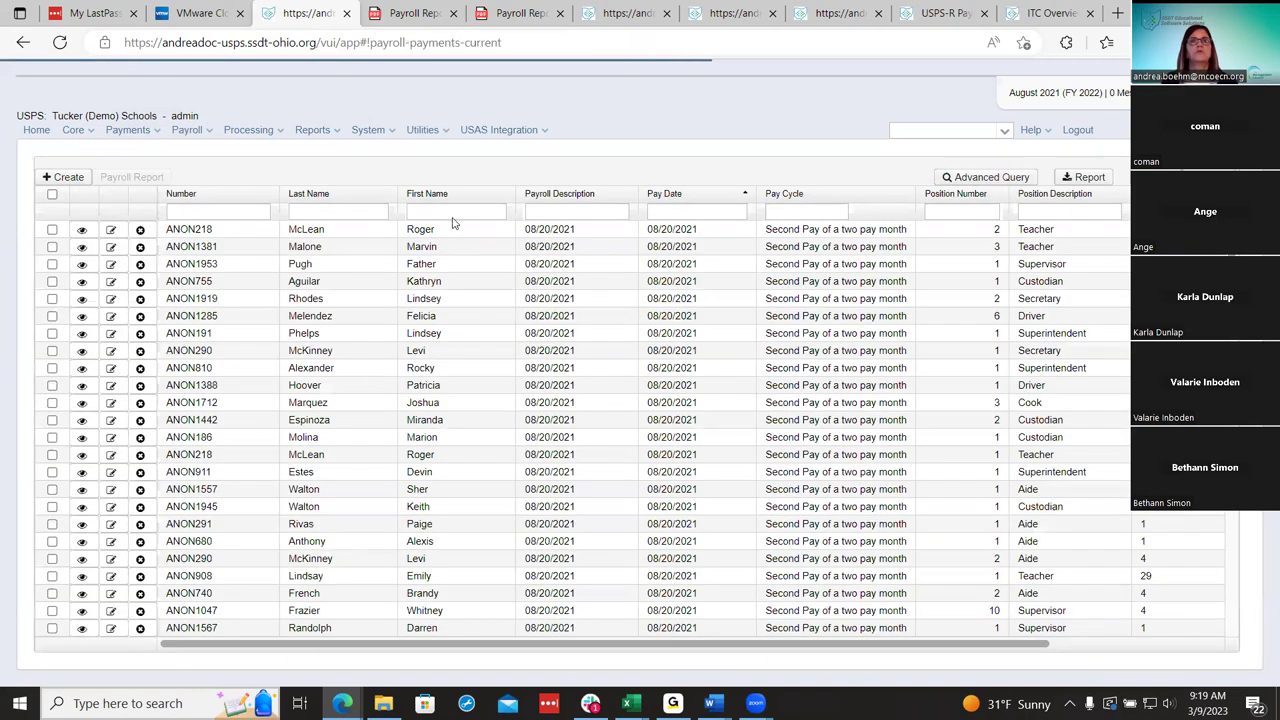
left_click(355, 210)
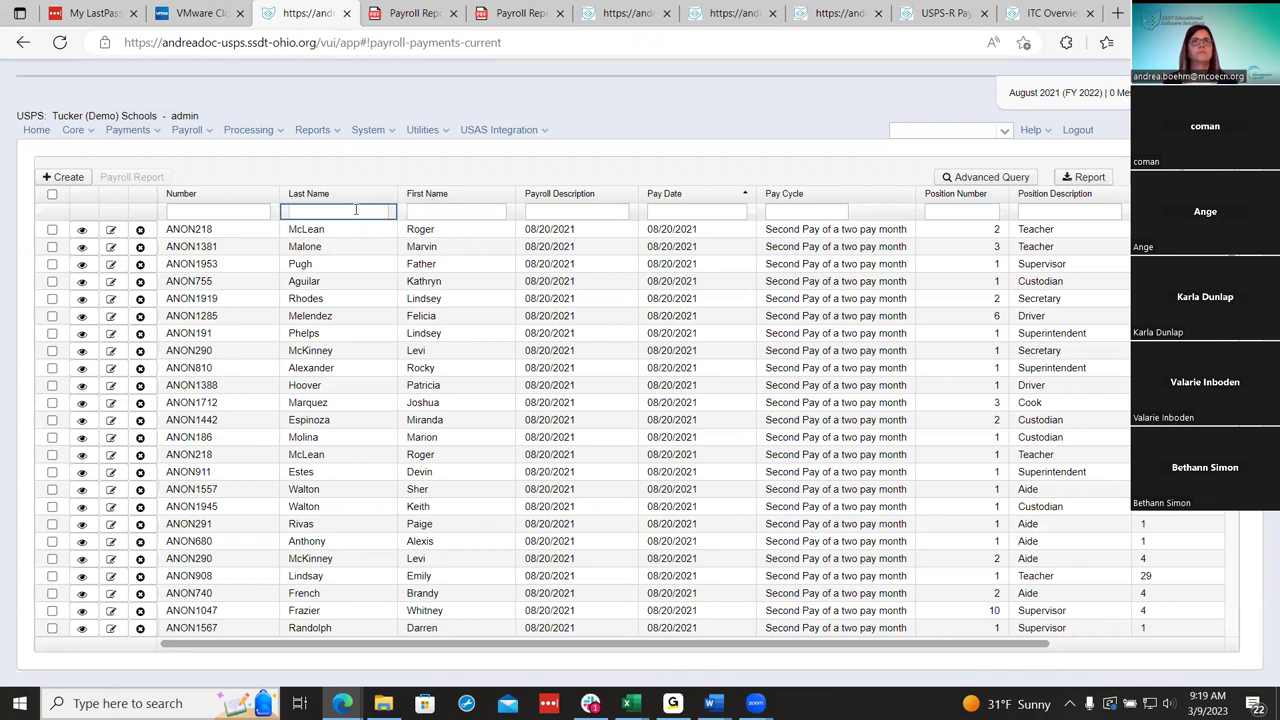
type("zimme")
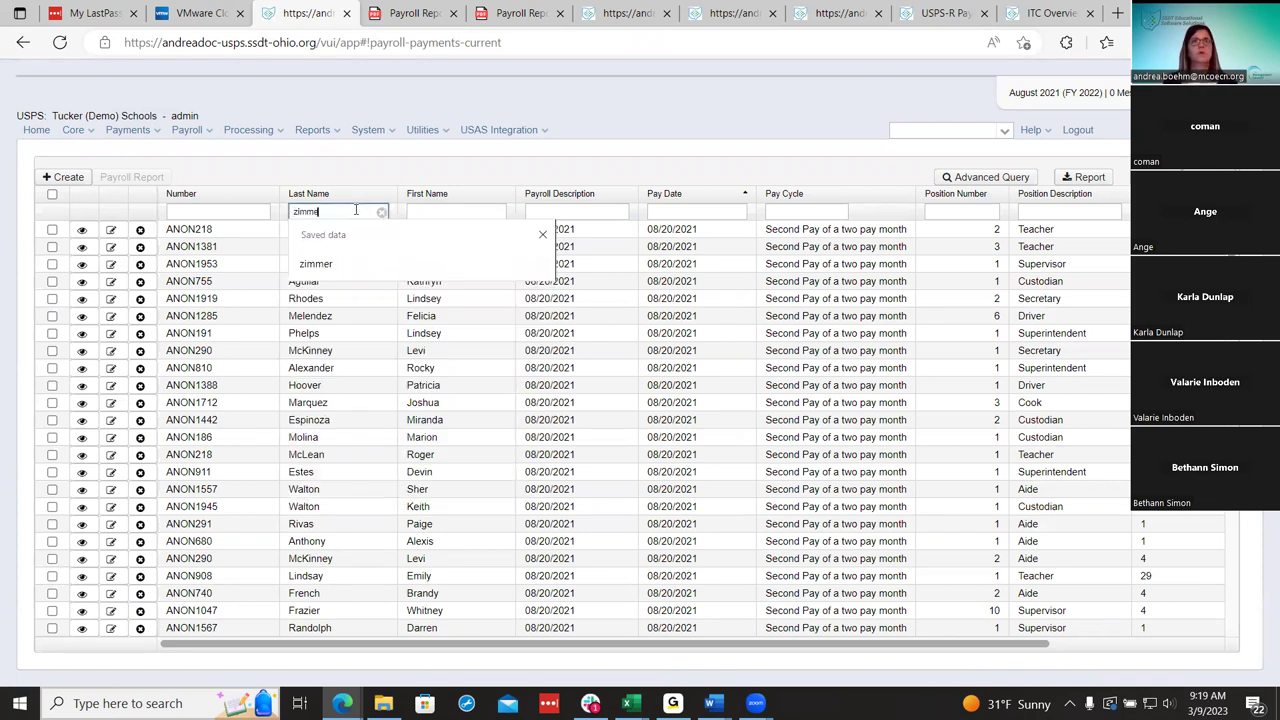
type("r")
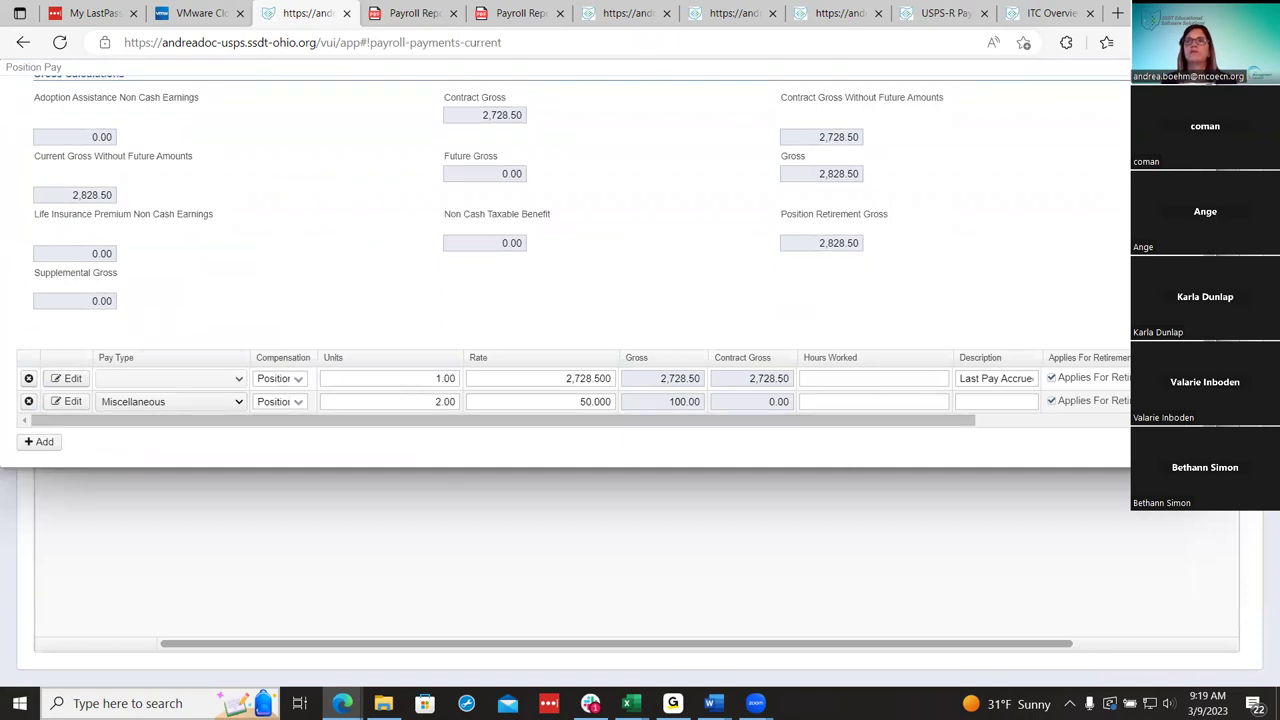
key("Escape")
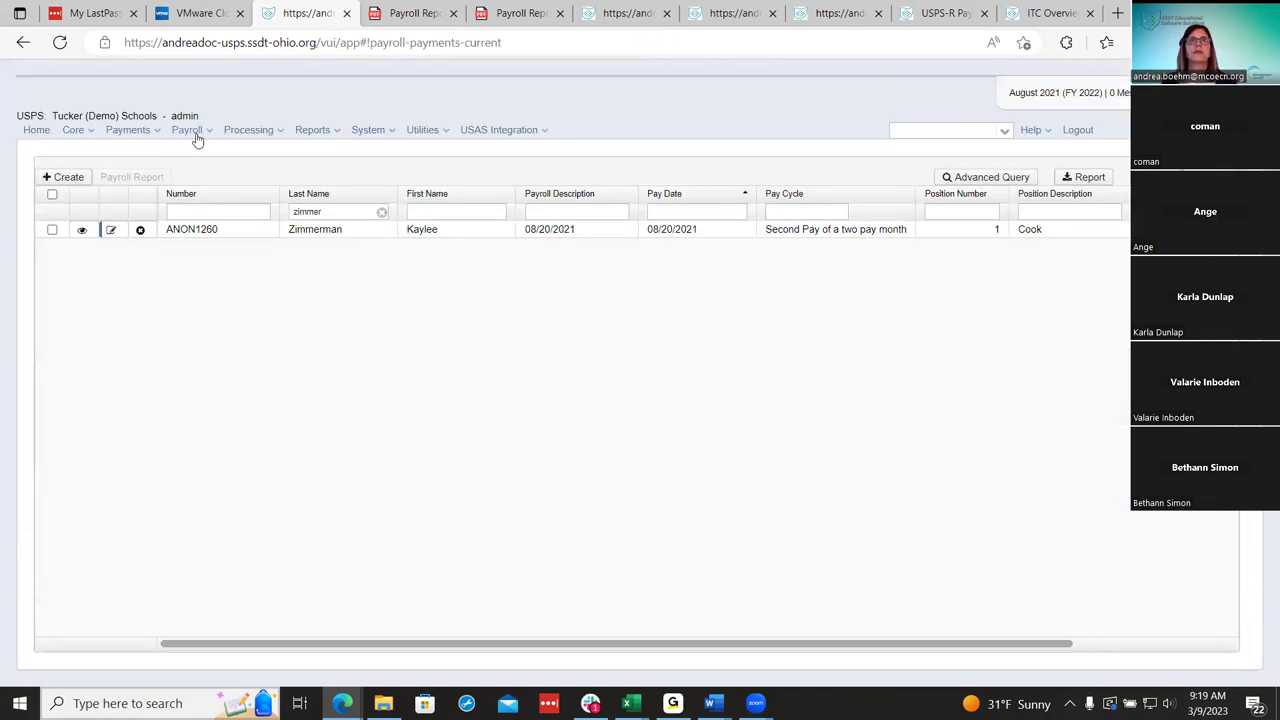
Check the future payroll payments list for entries.
left_click(195, 134)
left_click(208, 164)
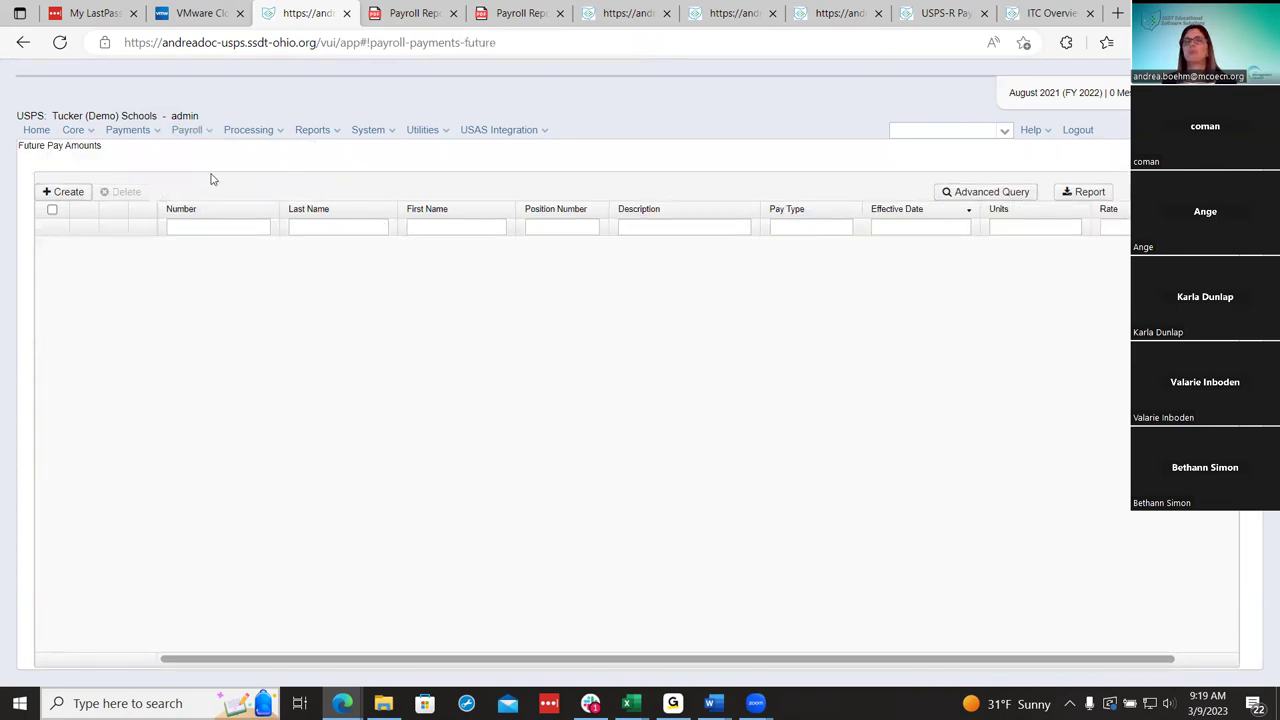
Open the details of the in-progress 08/20/2021 biweekly payroll from payroll processing.
left_click(128, 130)
mouse_move(187, 131)
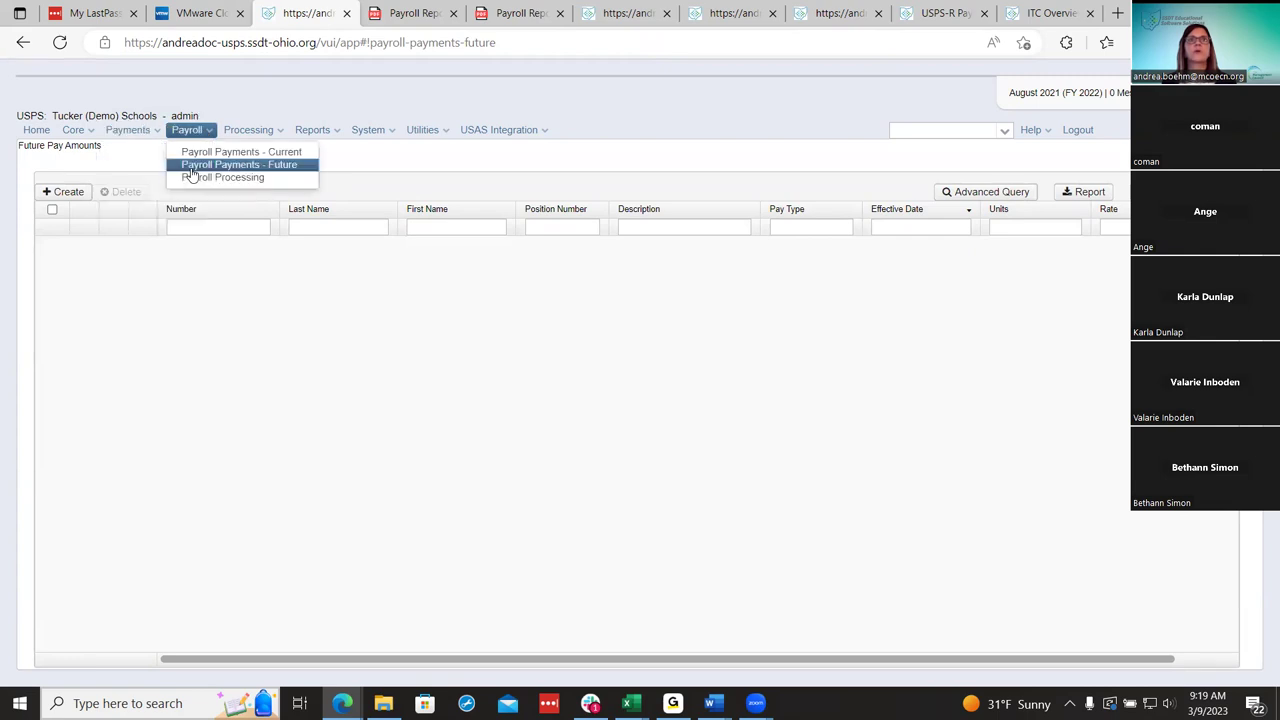
left_click(192, 178)
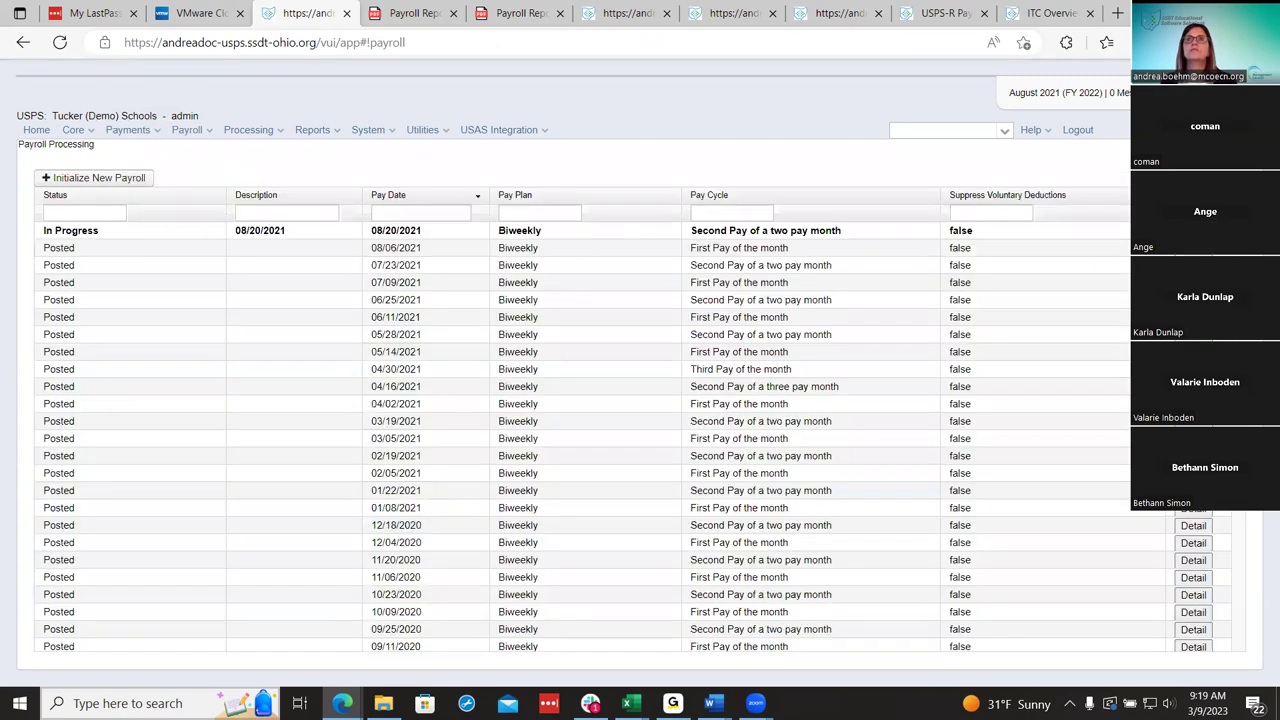
left_click(1193, 230)
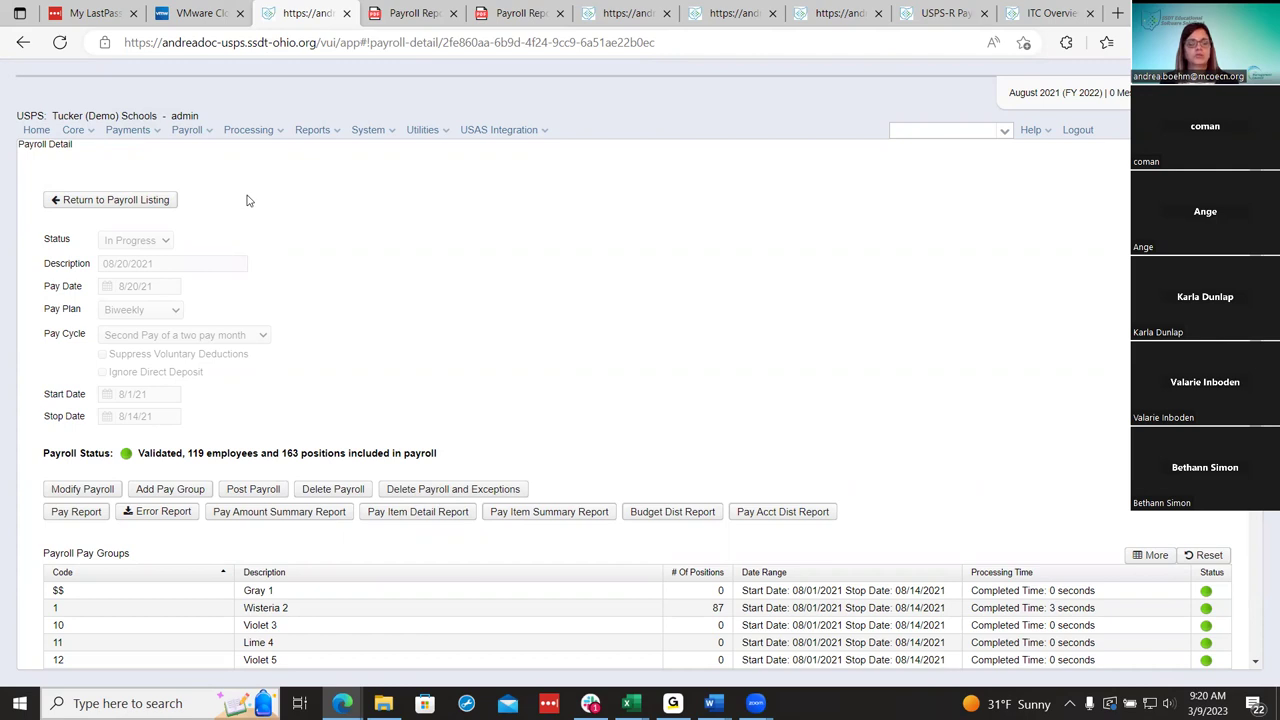
Create a current payroll payment in the 08/20/2021 biweekly payroll for the employee's inactive Secretary position, number 1.
left_click(184, 132)
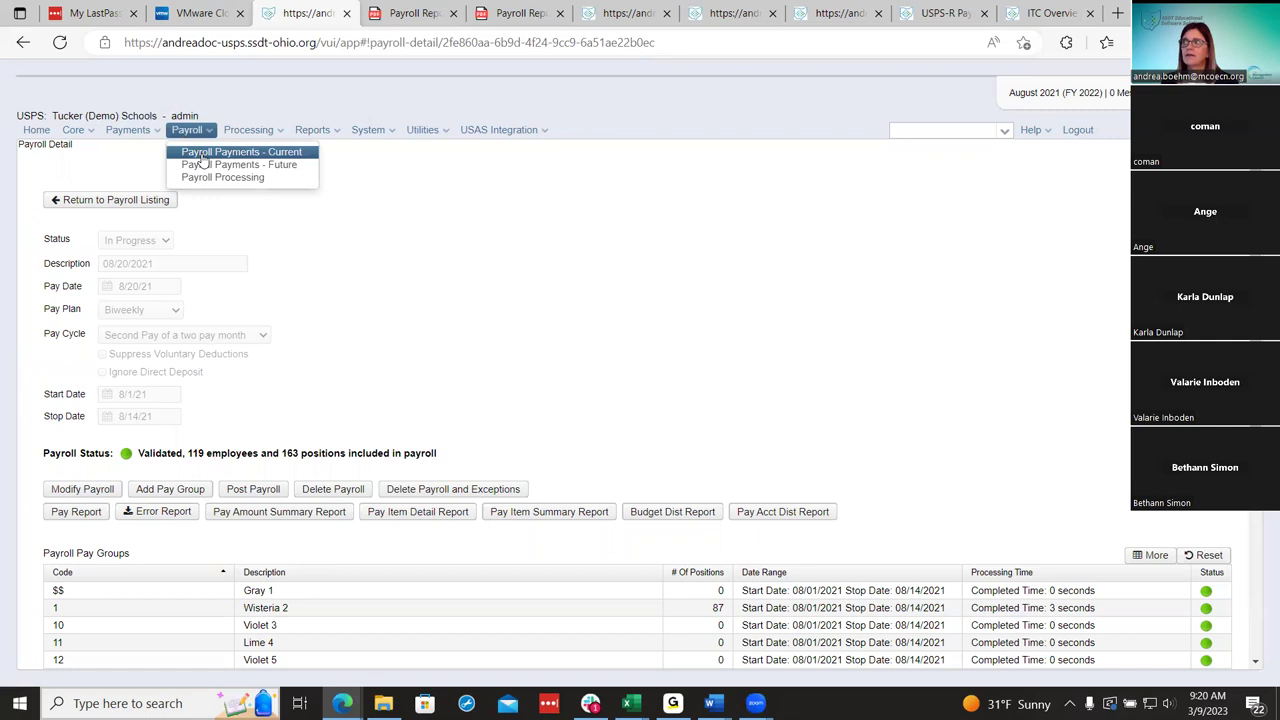
left_click(203, 155)
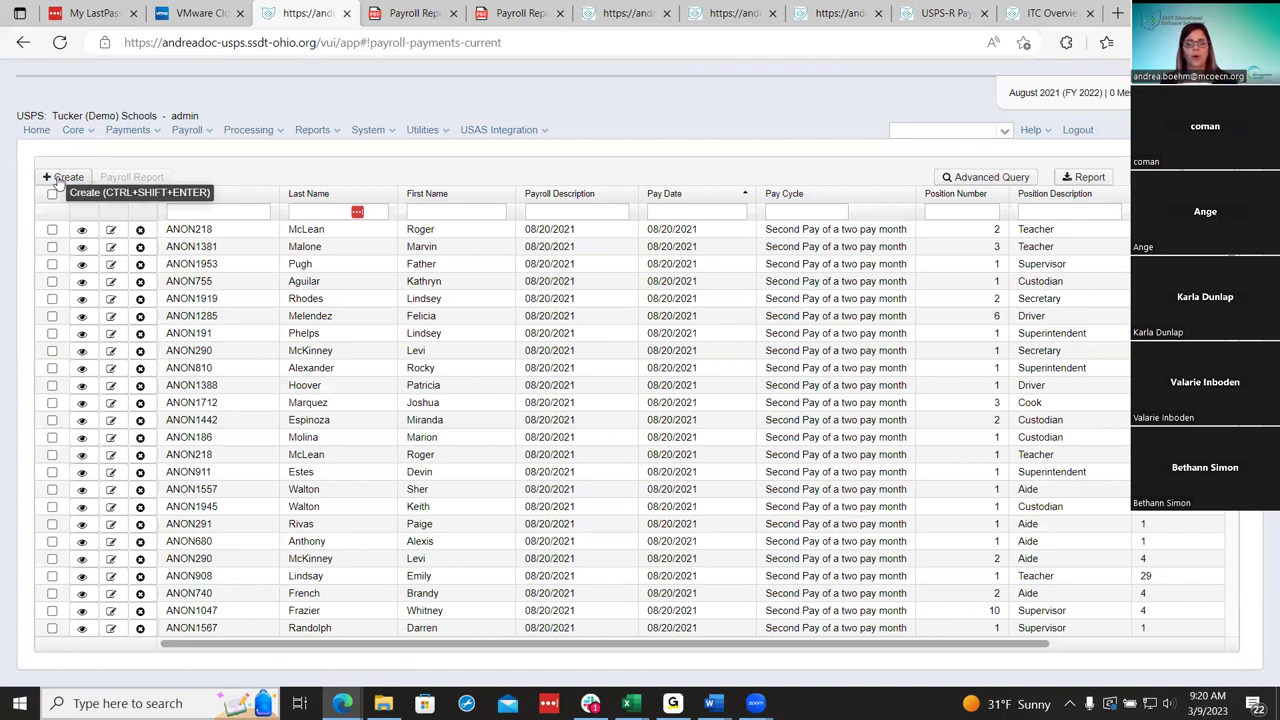
left_click(60, 178)
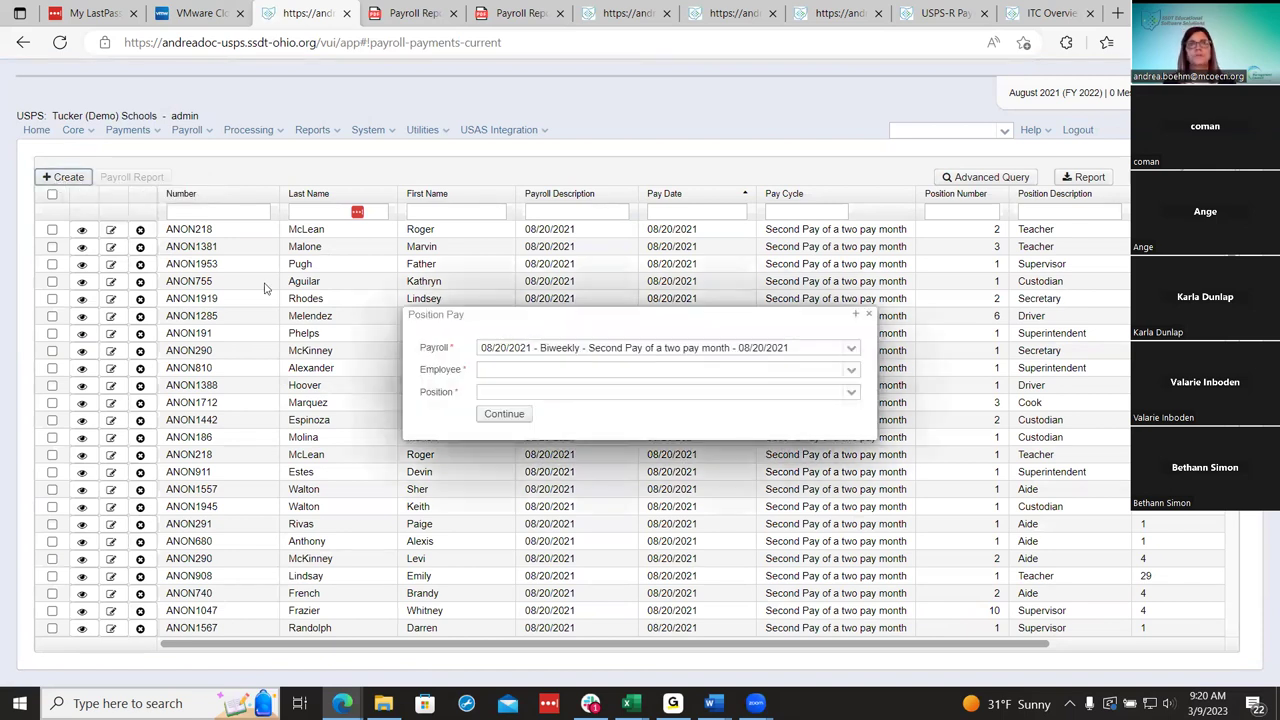
left_click(478, 373)
type("ang")
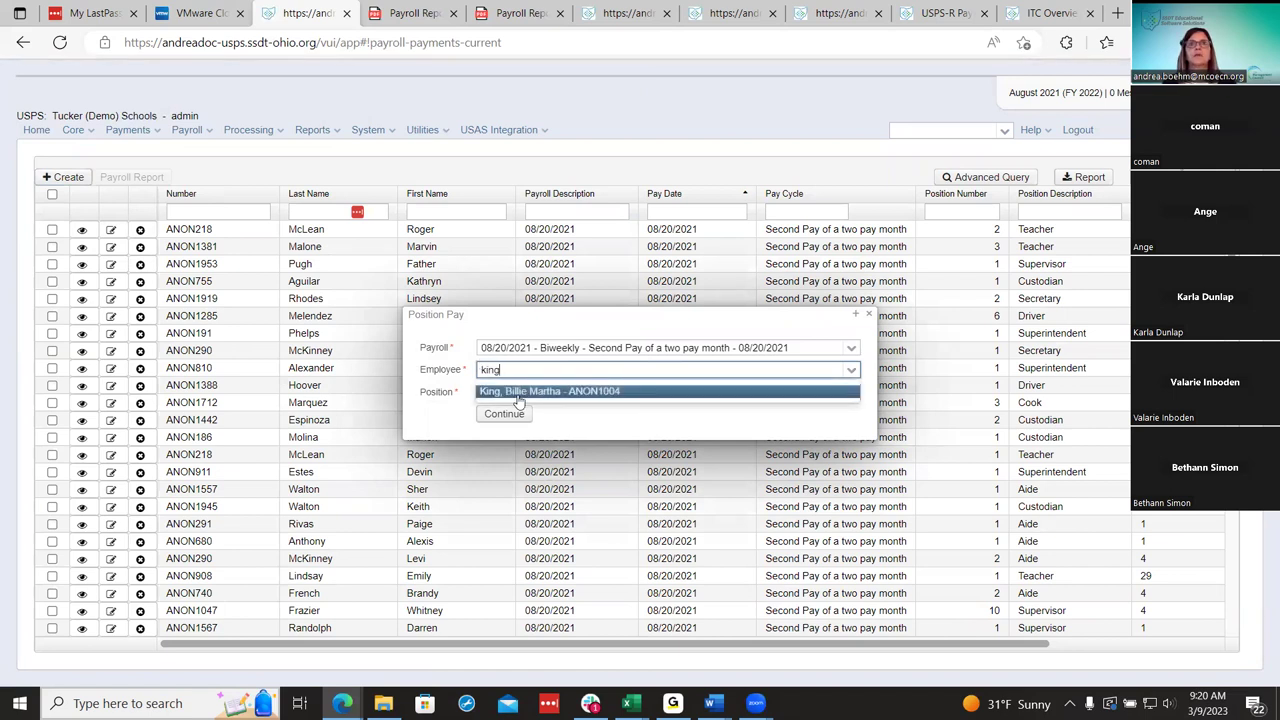
left_click(515, 395)
left_click(851, 393)
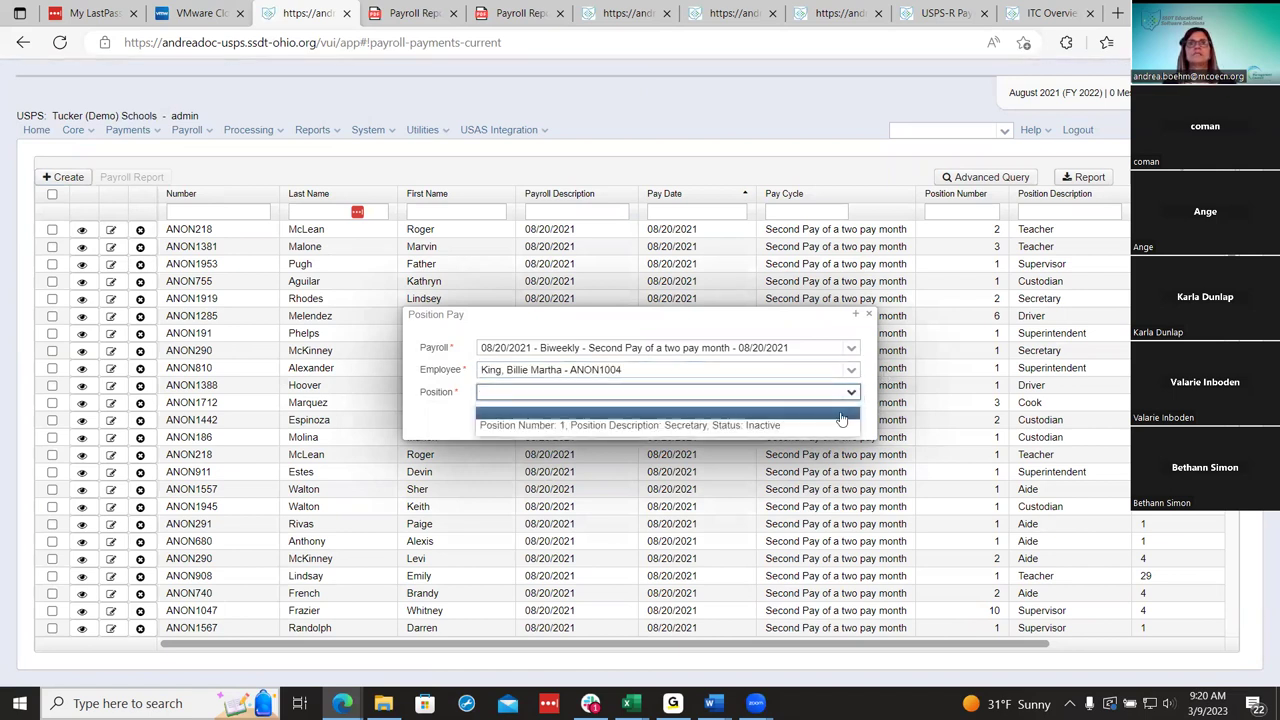
left_click(525, 425)
left_click(524, 420)
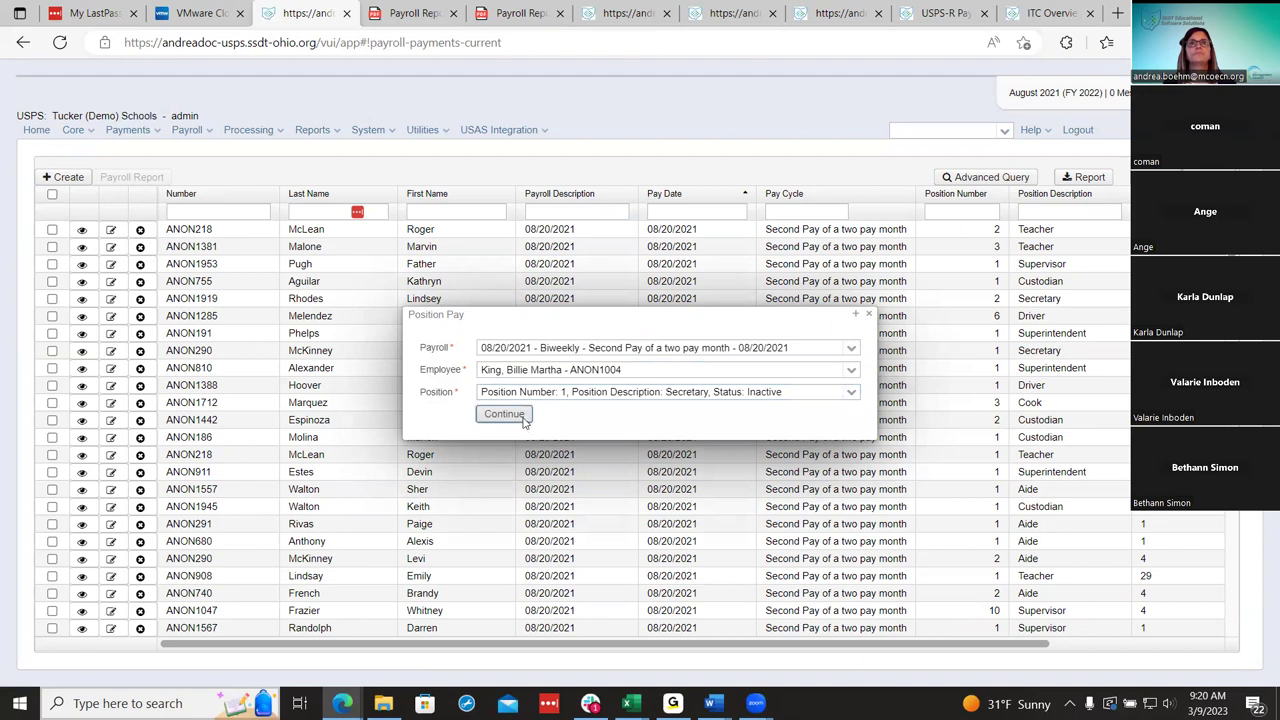
left_click(538, 101)
Set the miscellaneous pay line to 5 units at a rate of 50.
scroll(513, 378, "down", 1)
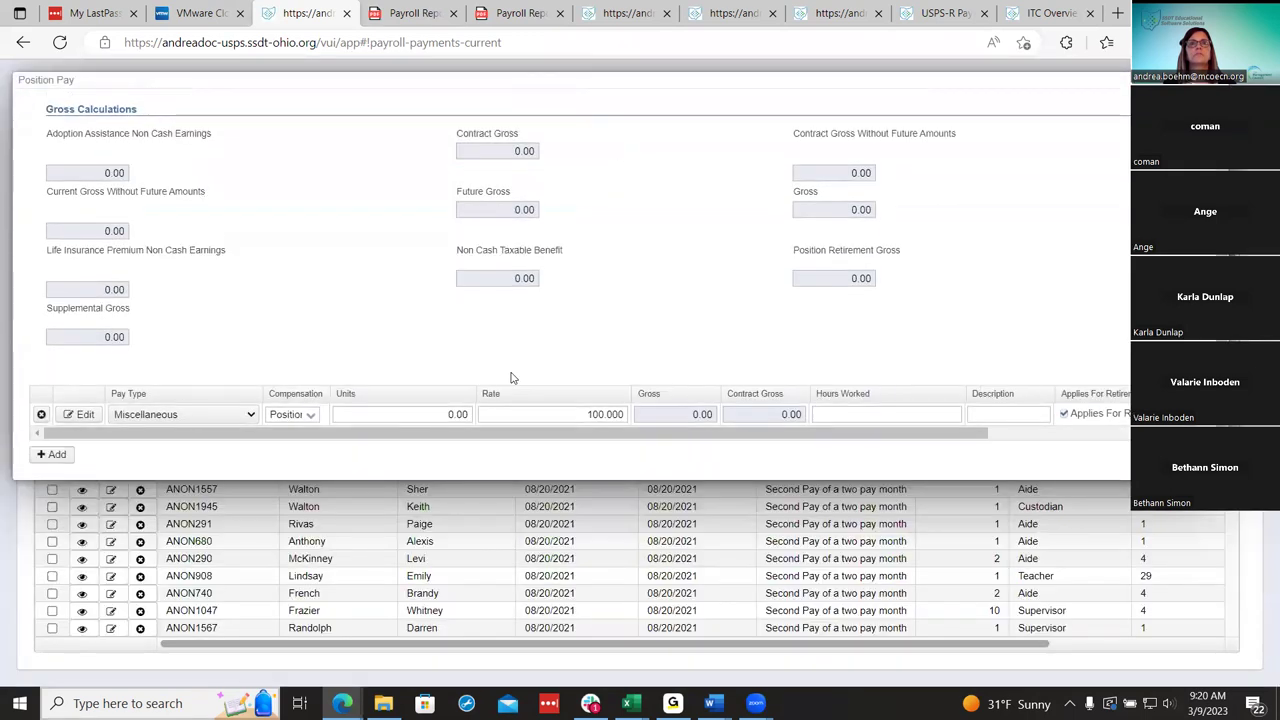
left_click(468, 415)
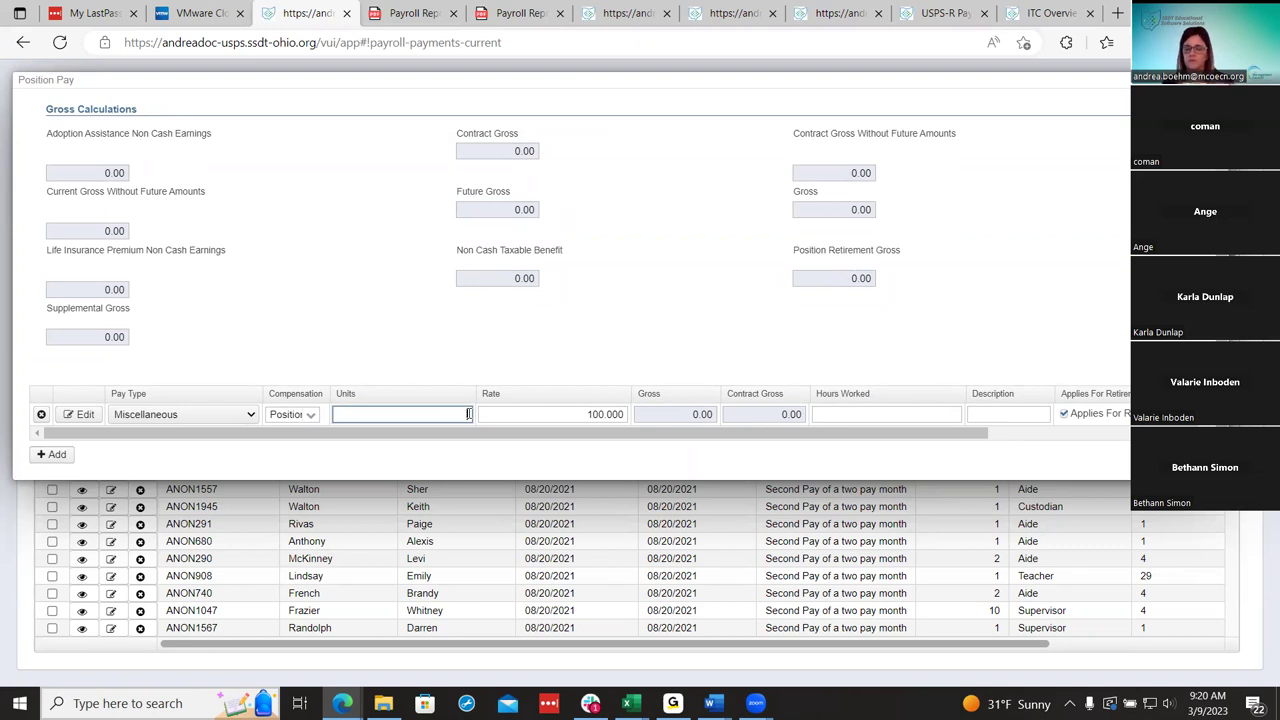
type("5")
key("Tab")
type("50")
key("Tab")
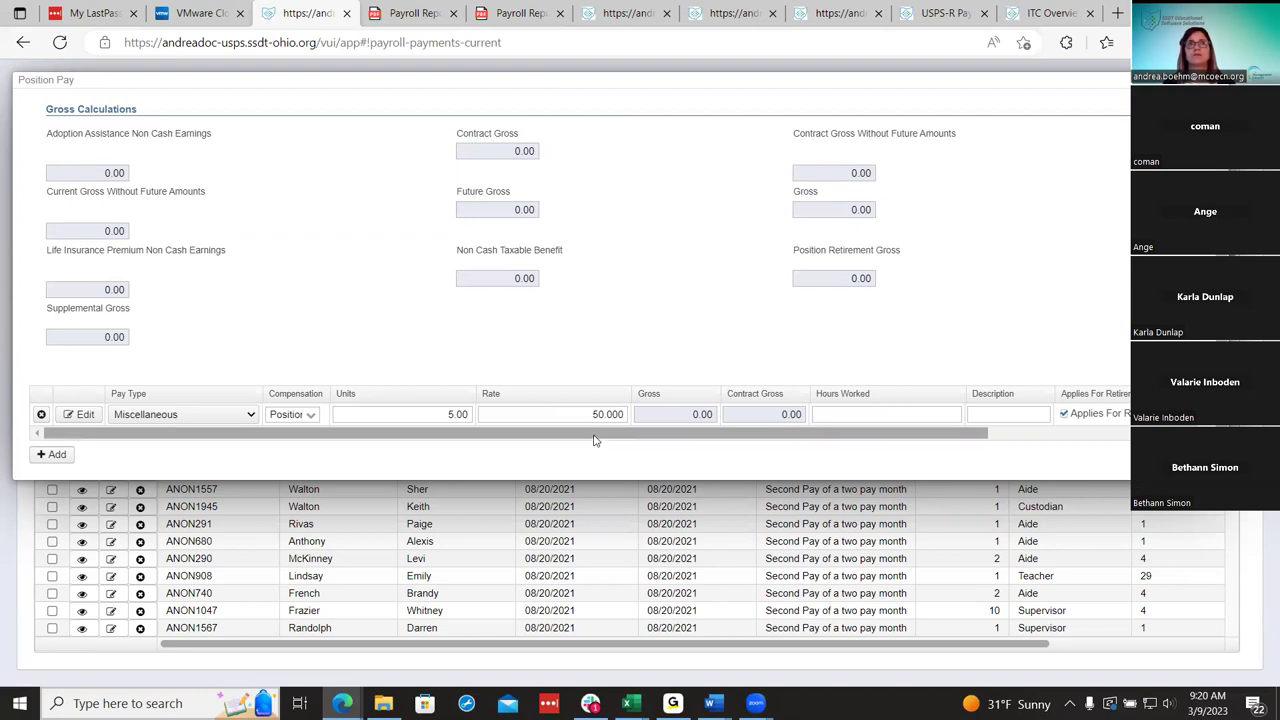
Review the remaining fields of the miscellaneous pay line, including the supplemental tax option choices.
left_click_drag(590, 436, 373, 437)
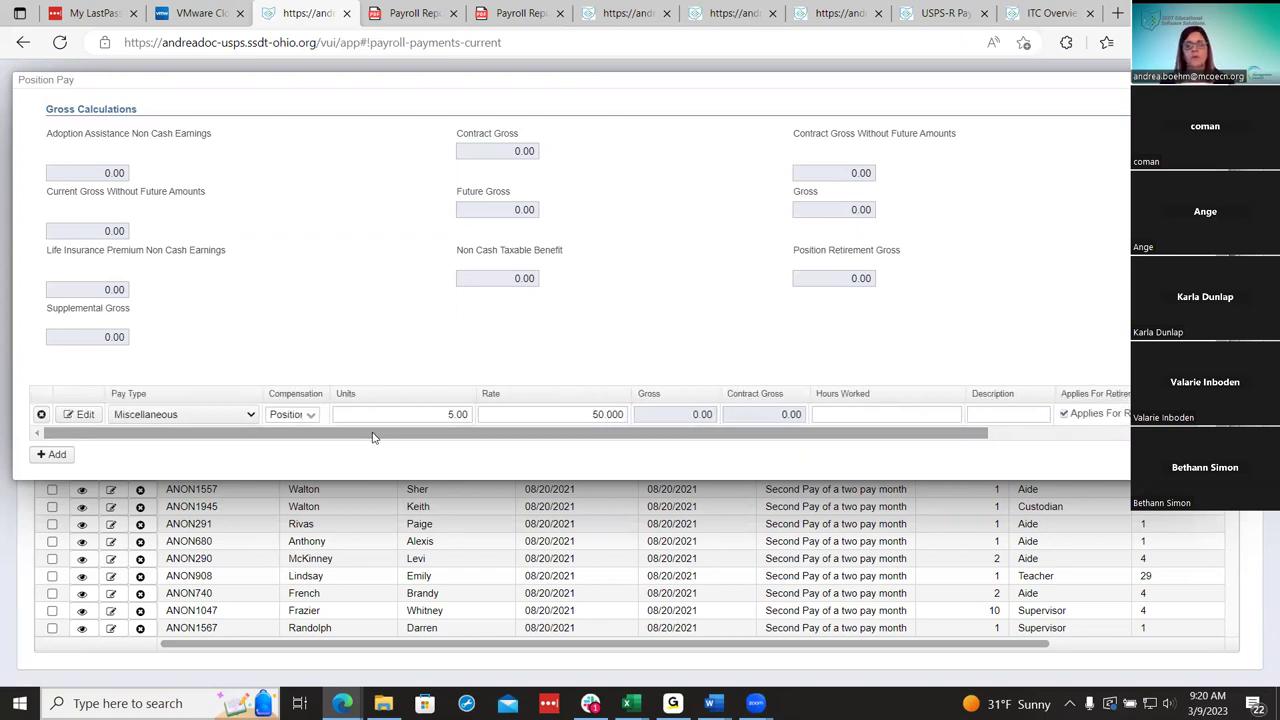
left_click_drag(637, 440, 835, 438)
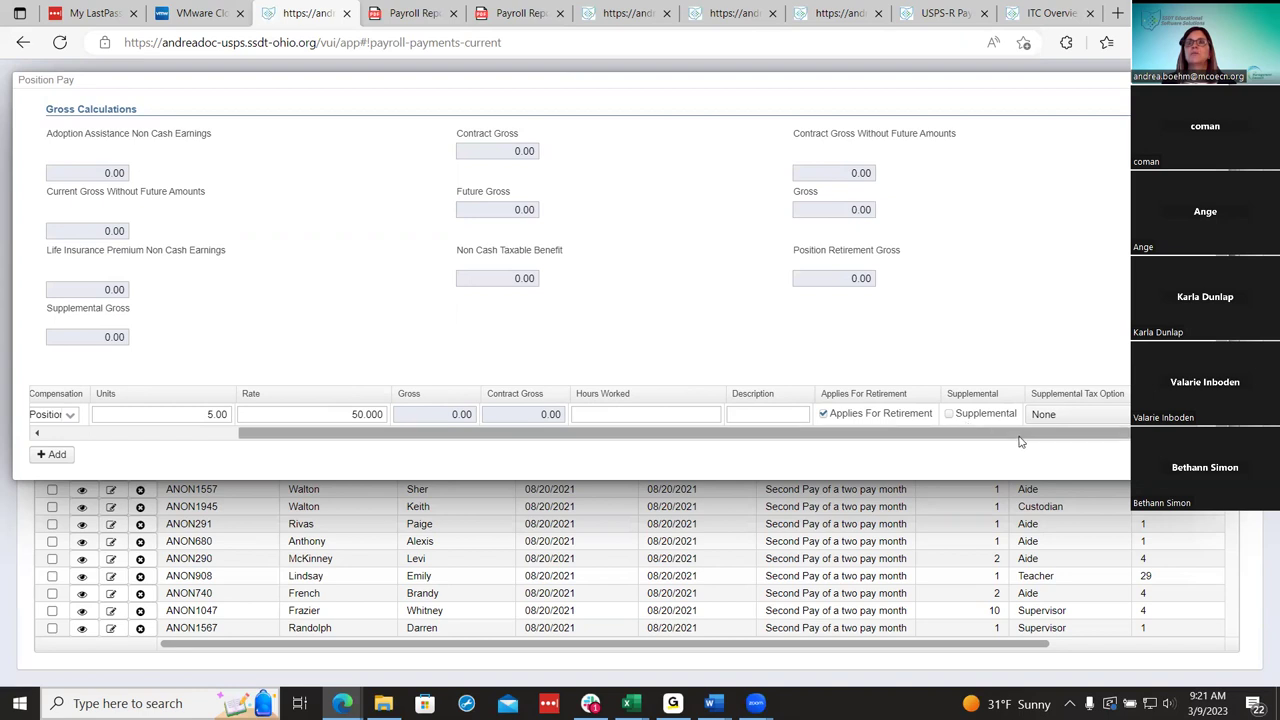
left_click(1080, 418)
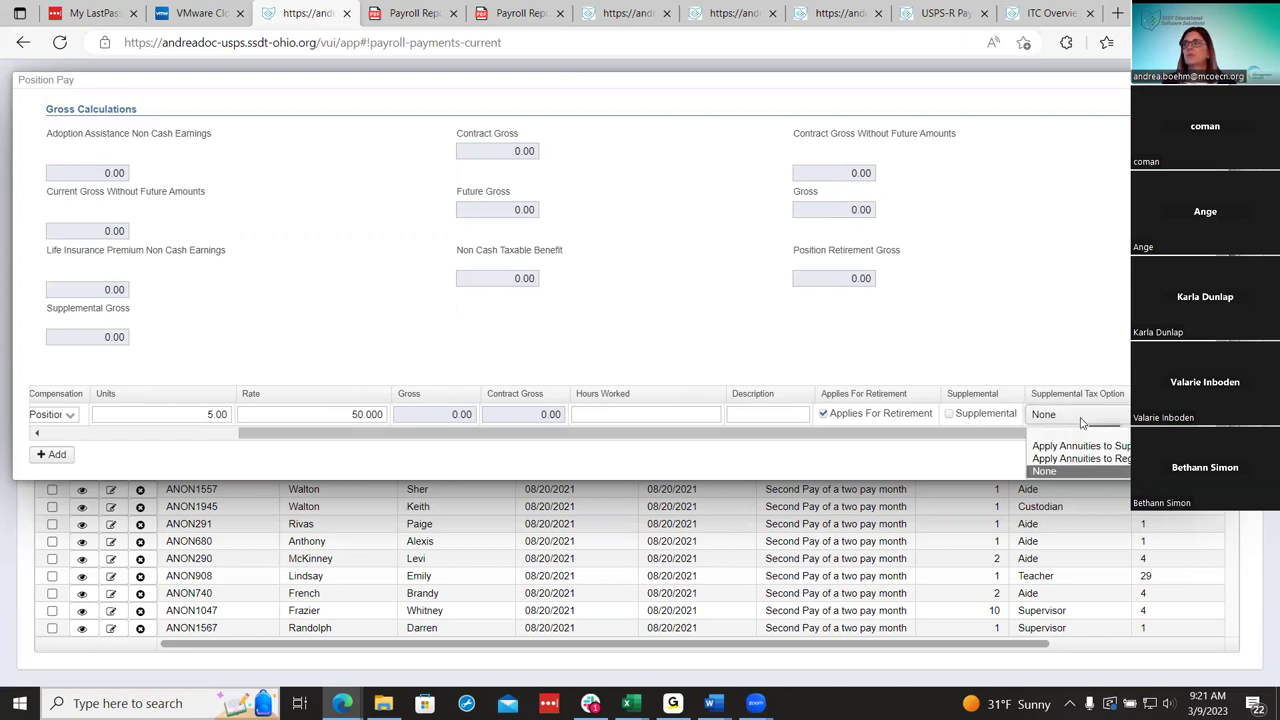
left_click(1080, 420)
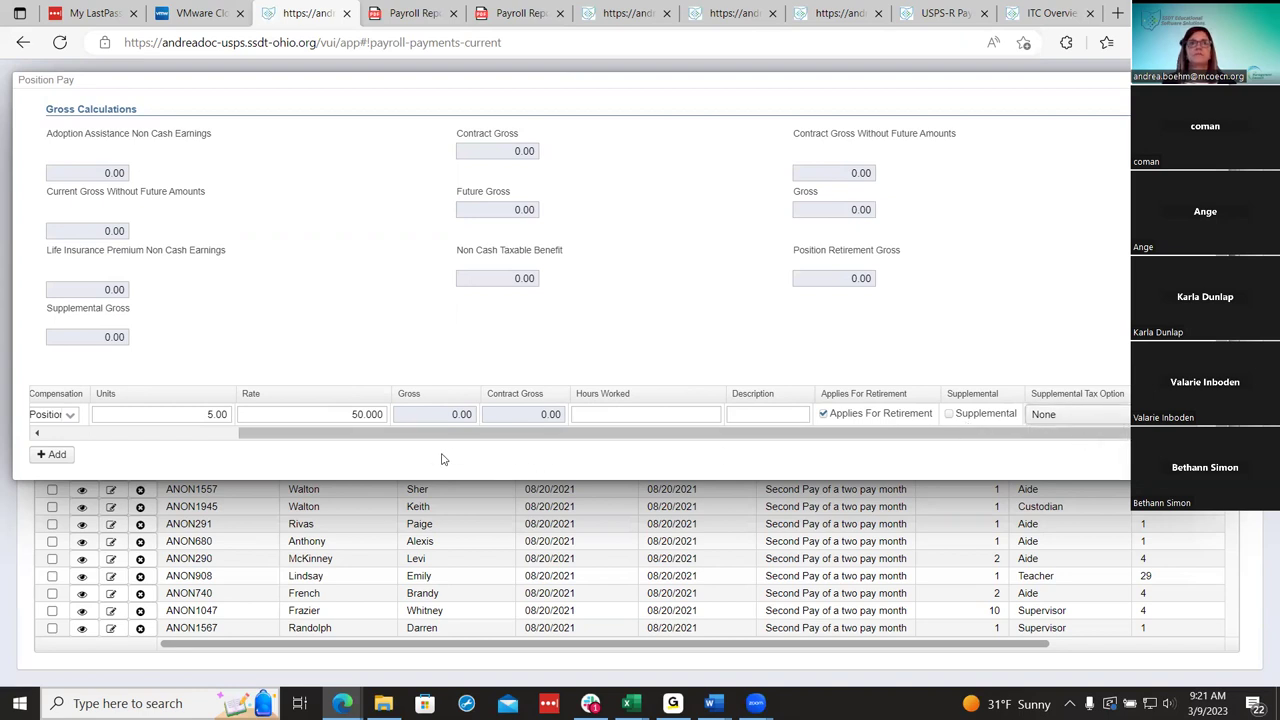
left_click_drag(406, 437, 206, 437)
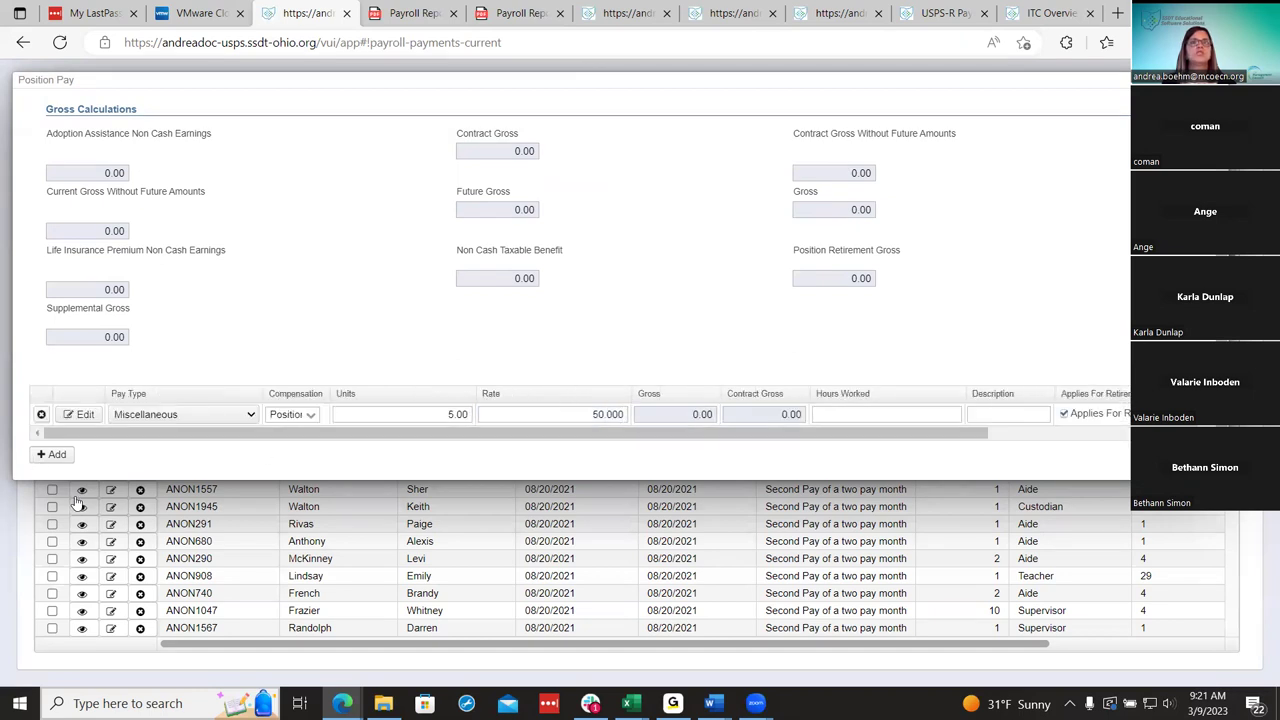
Add a percent-based specific pay account to the miscellaneous line and open its expenditure account search.
left_click(80, 414)
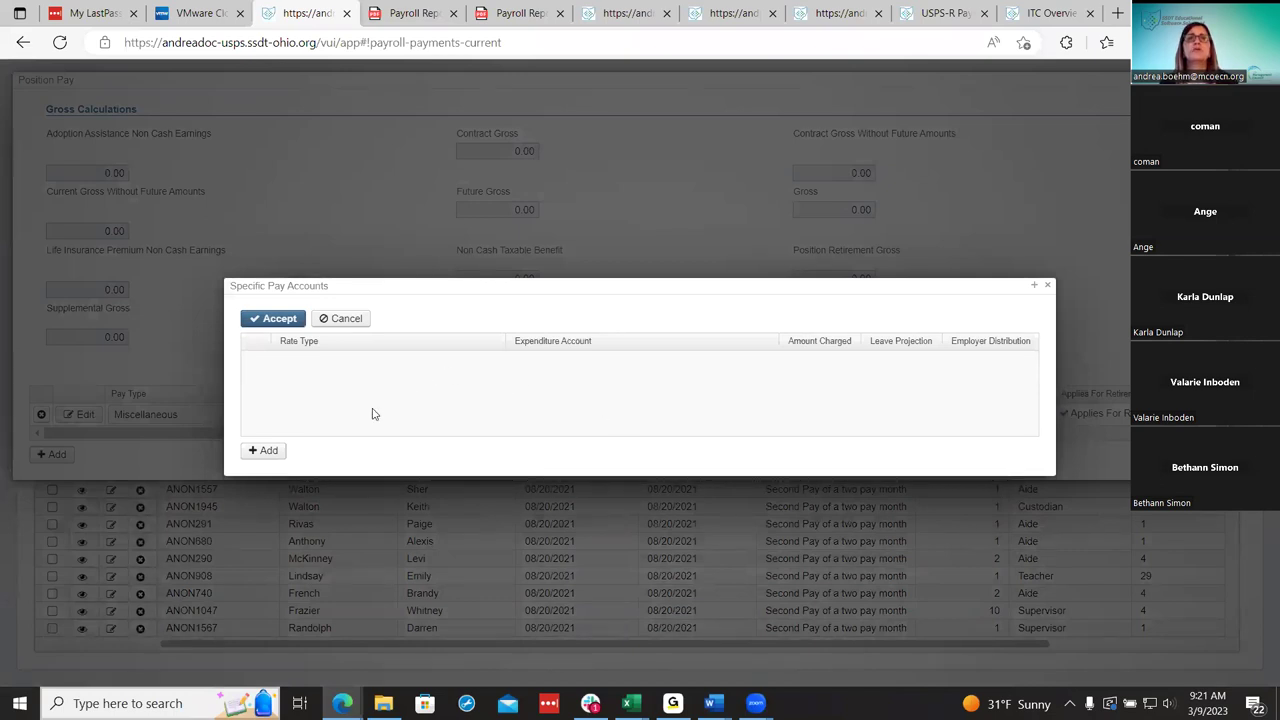
left_click(270, 452)
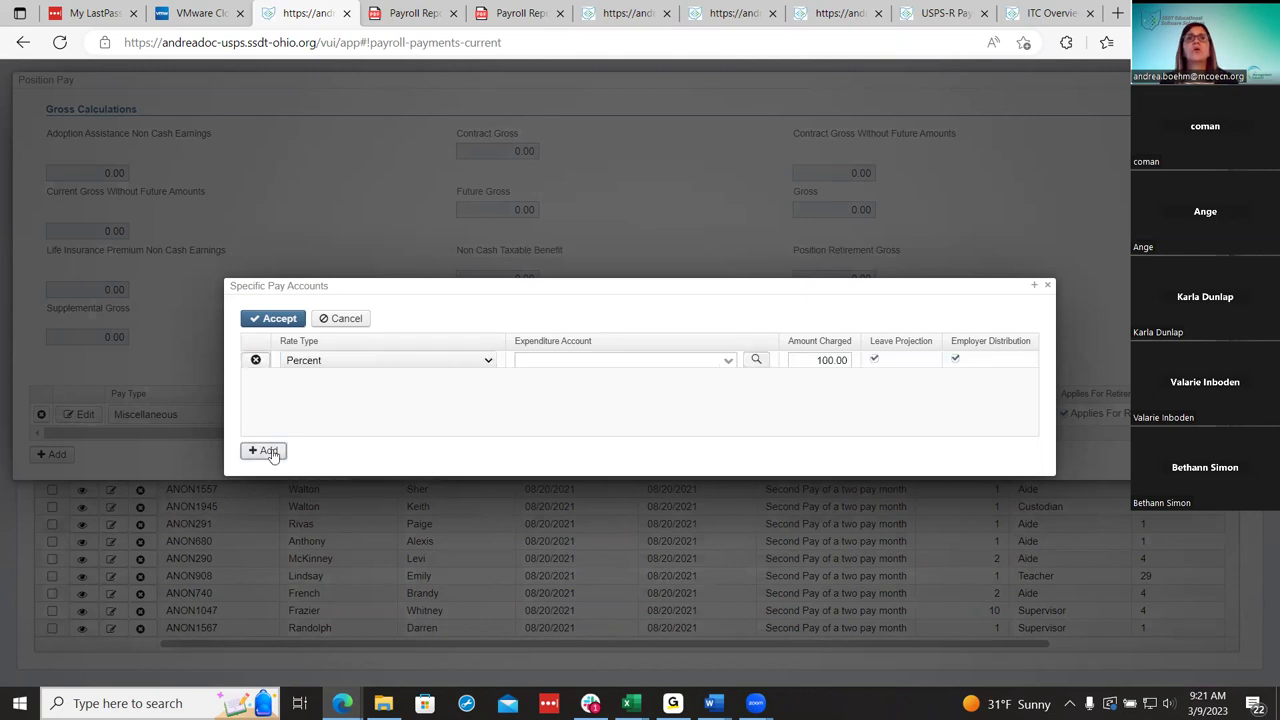
left_click(478, 362)
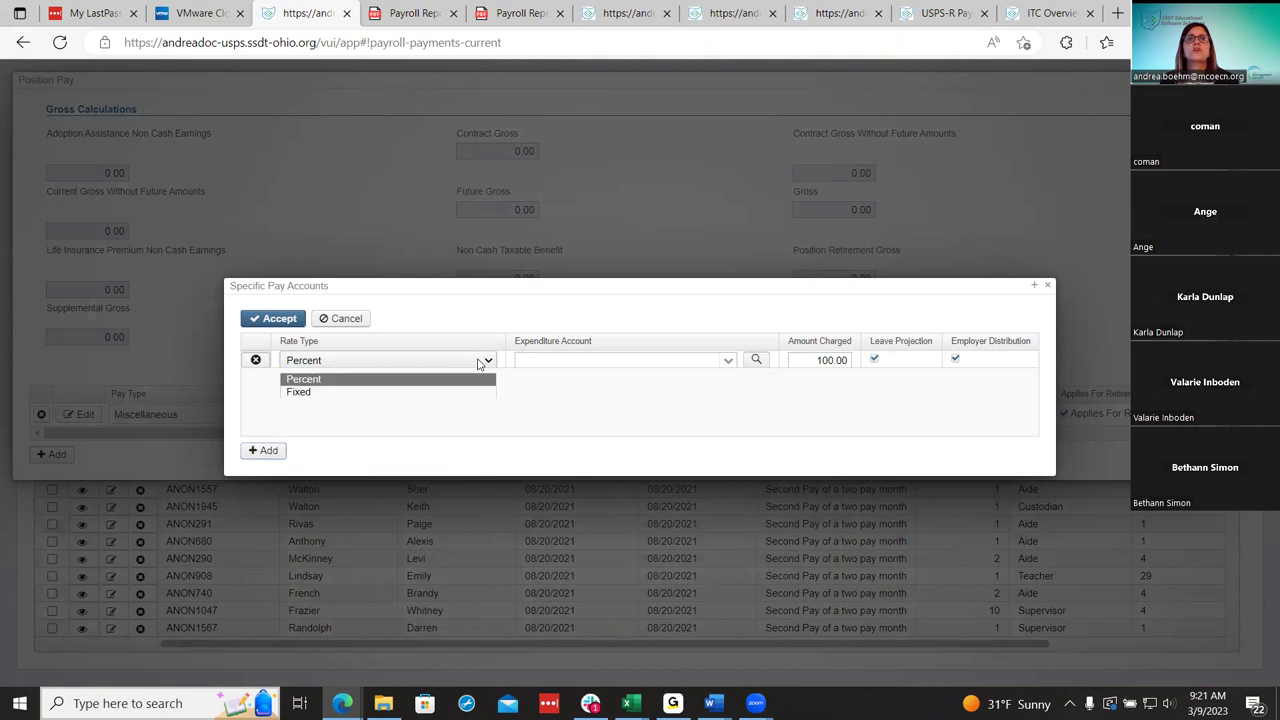
left_click(478, 362)
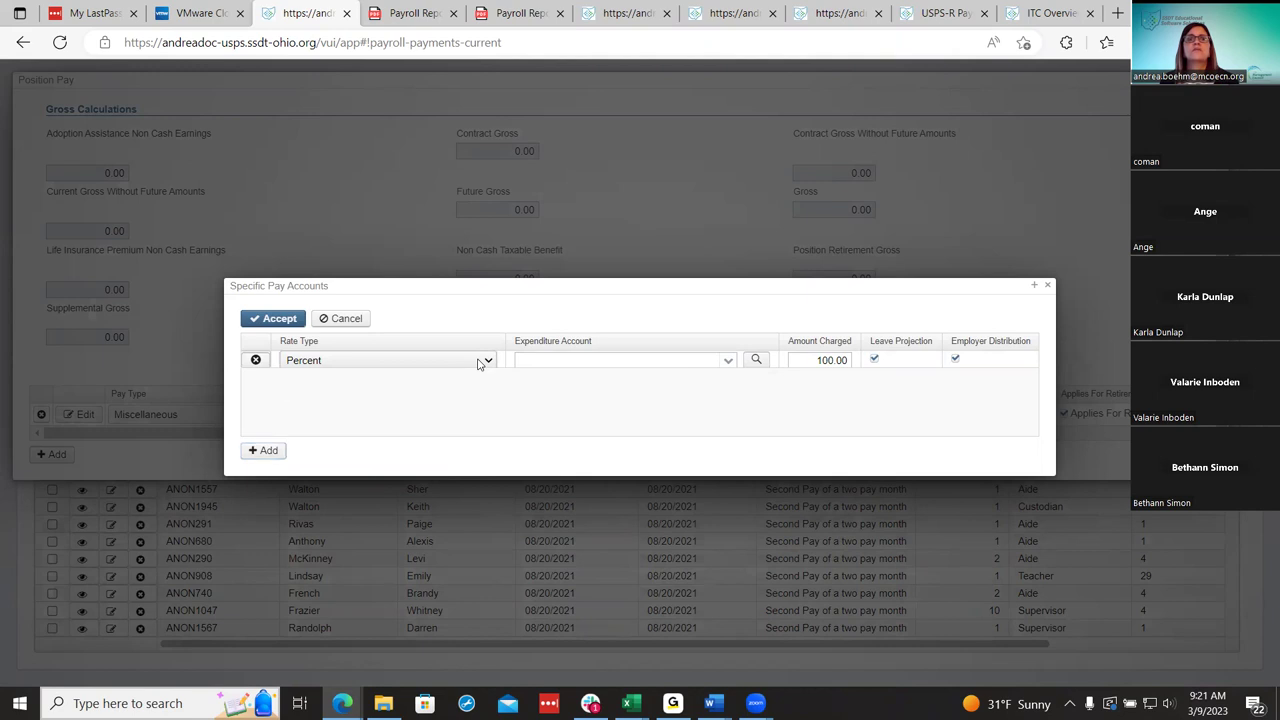
left_click(729, 361)
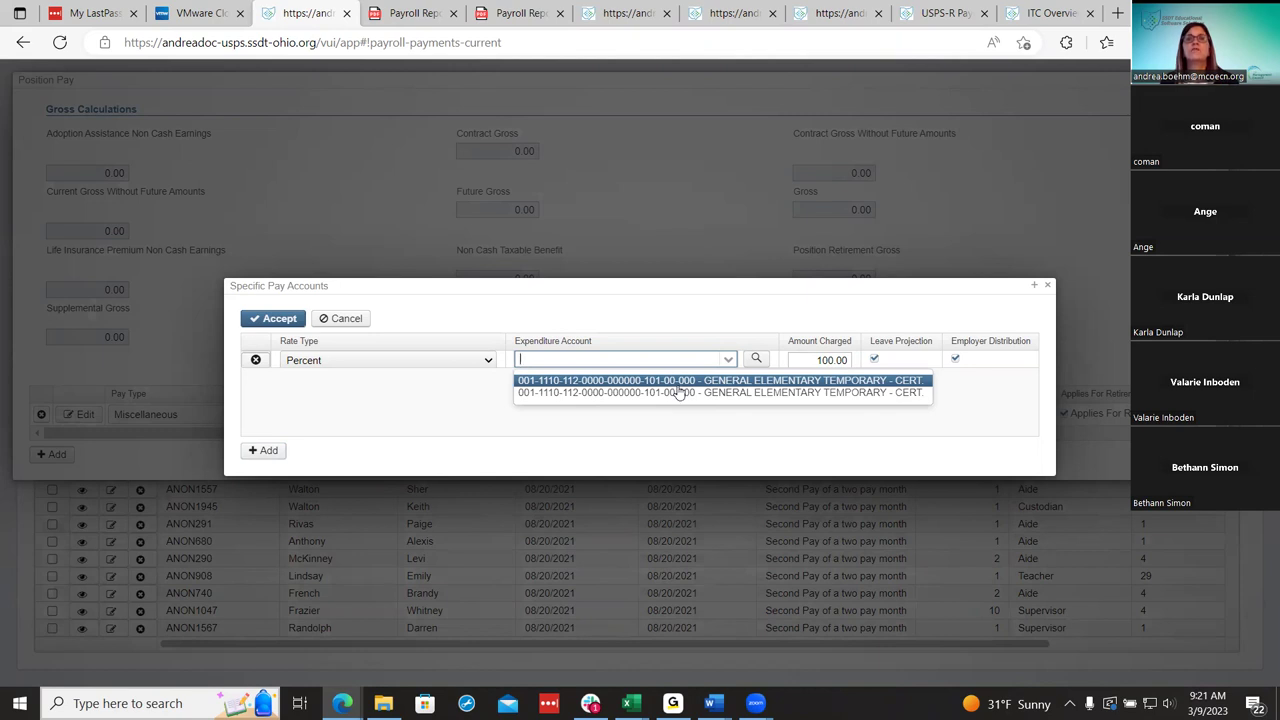
left_click(760, 360)
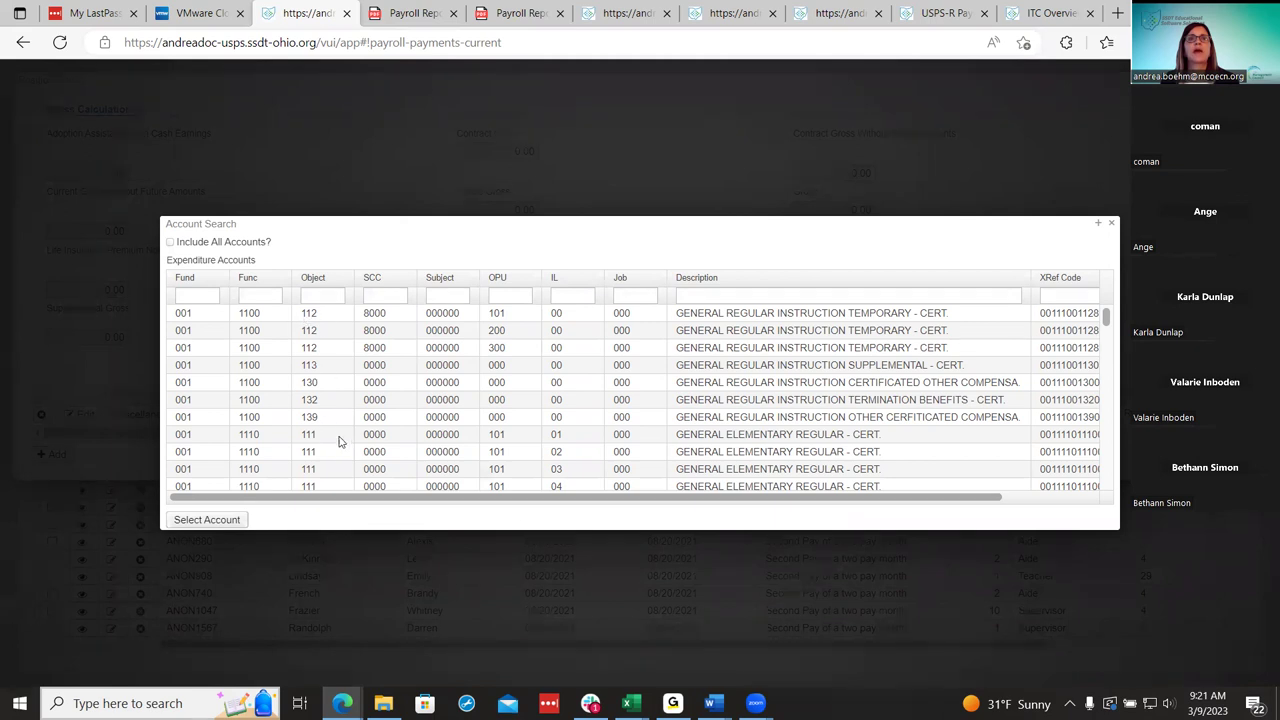
Review the Payroll Account Default Setup and Specific Account Search Limit configurations in the other browser tabs.
left_click(625, 13)
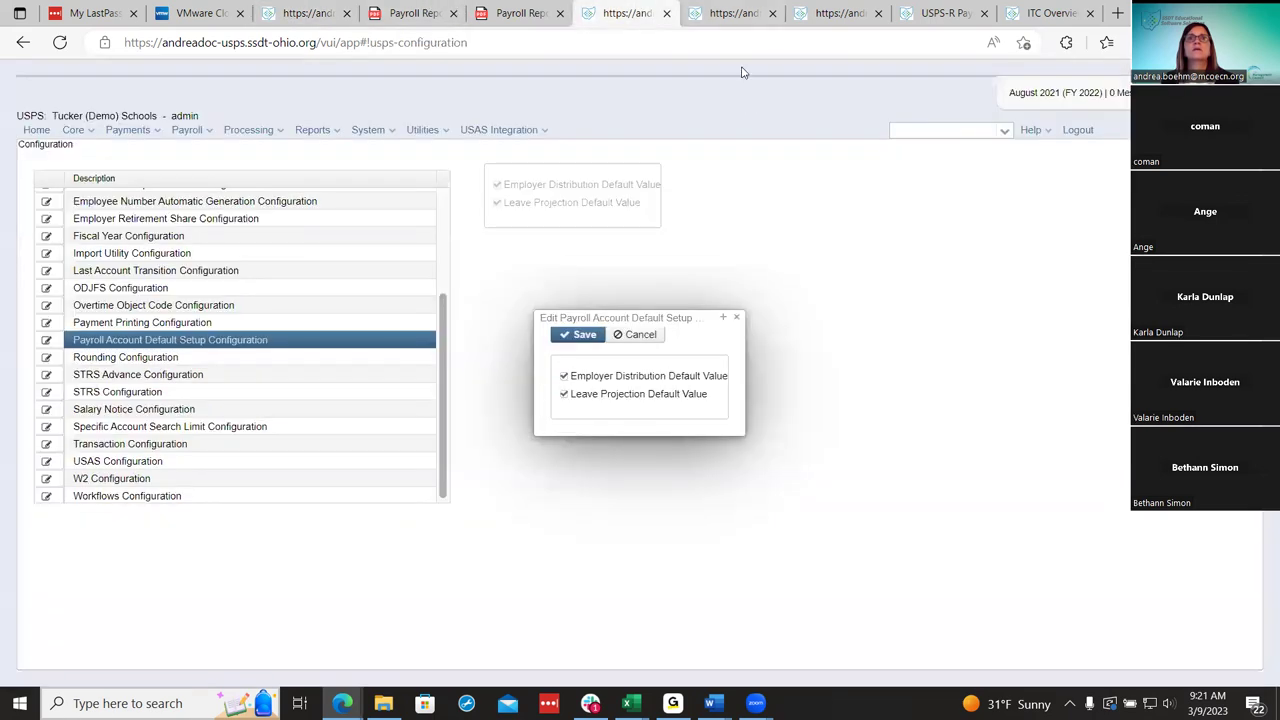
left_click(735, 13)
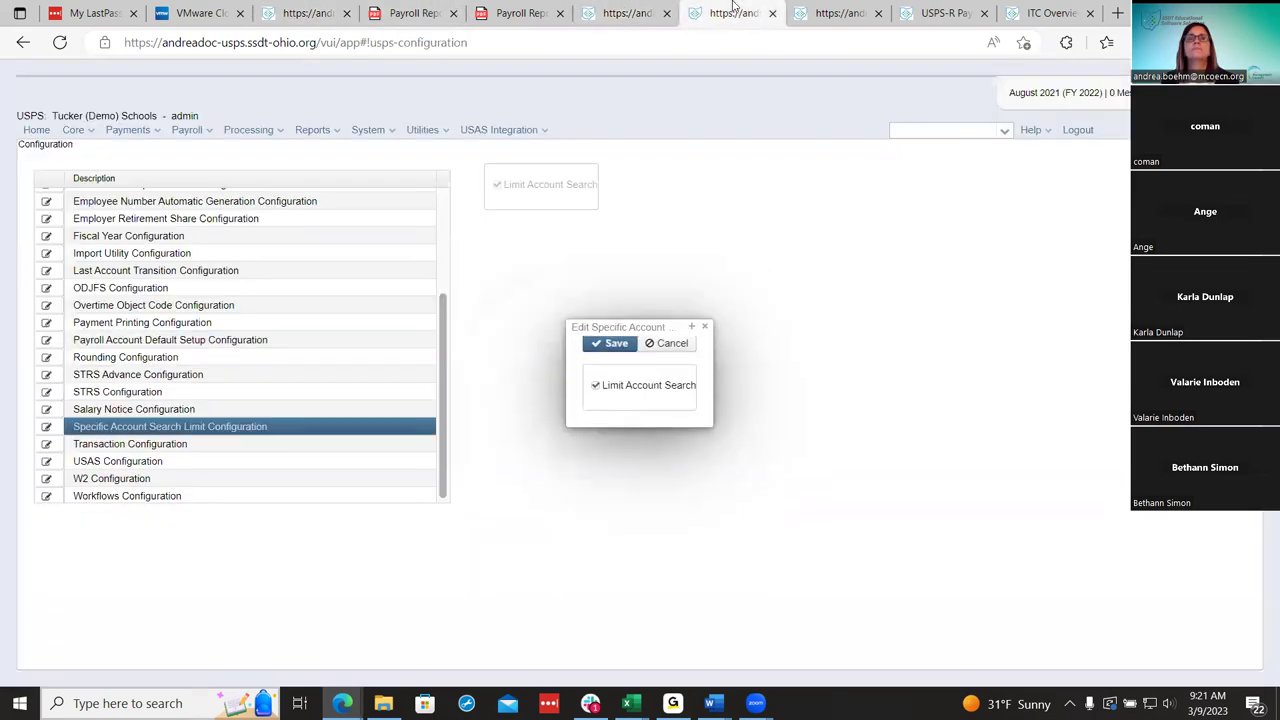
left_click(360, 131)
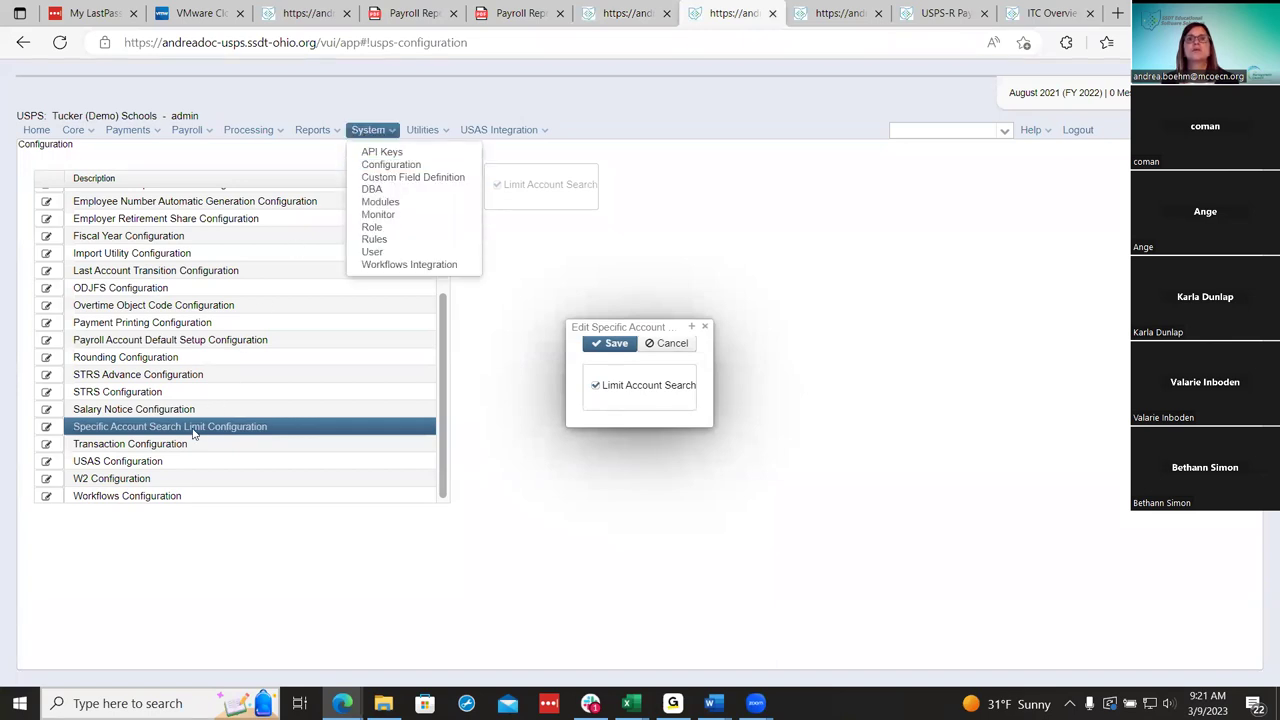
mouse_move(607, 393)
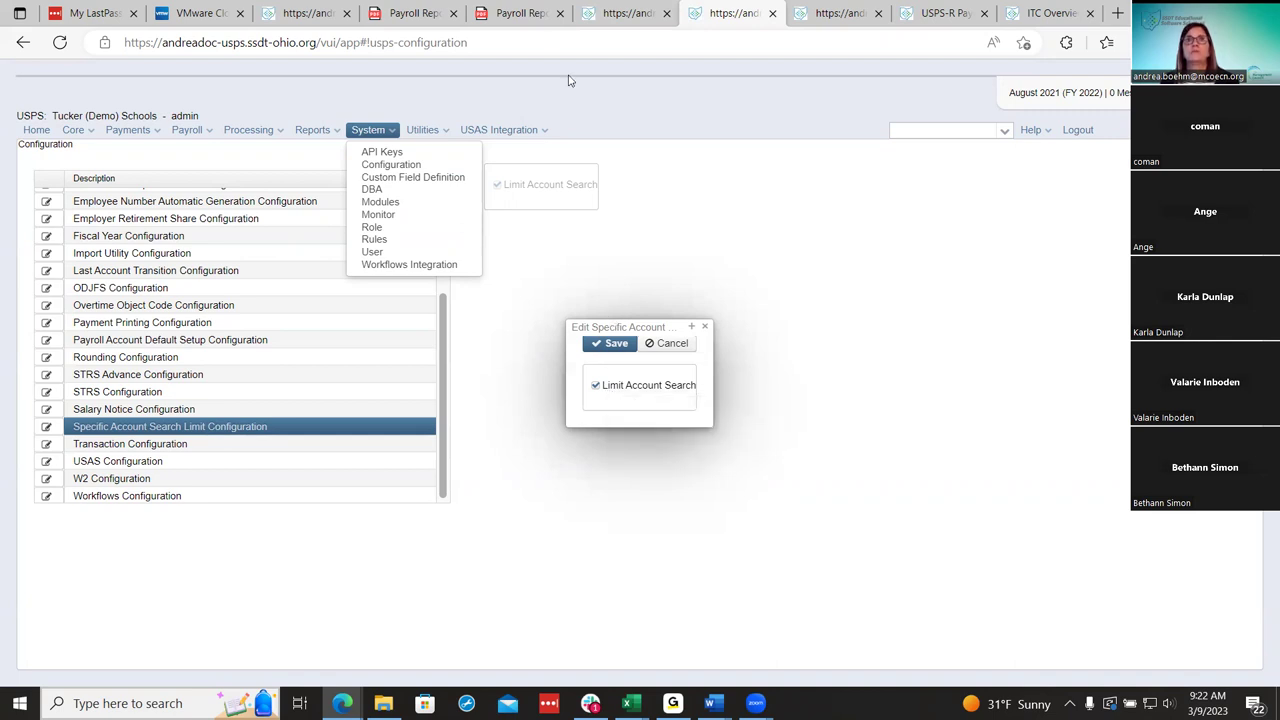
left_click(633, 18)
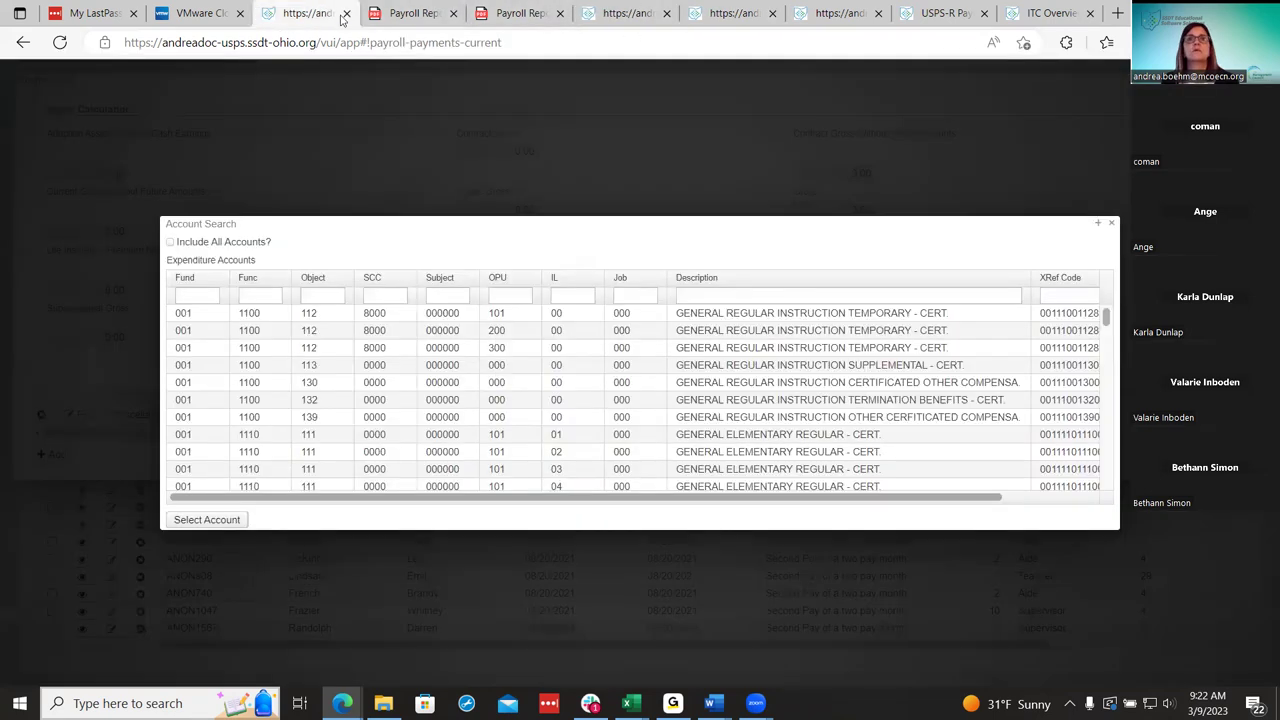
Return to the account search and look through the object codes of the limited expenditure accounts.
left_click(308, 13)
scroll(345, 400, "down", 10)
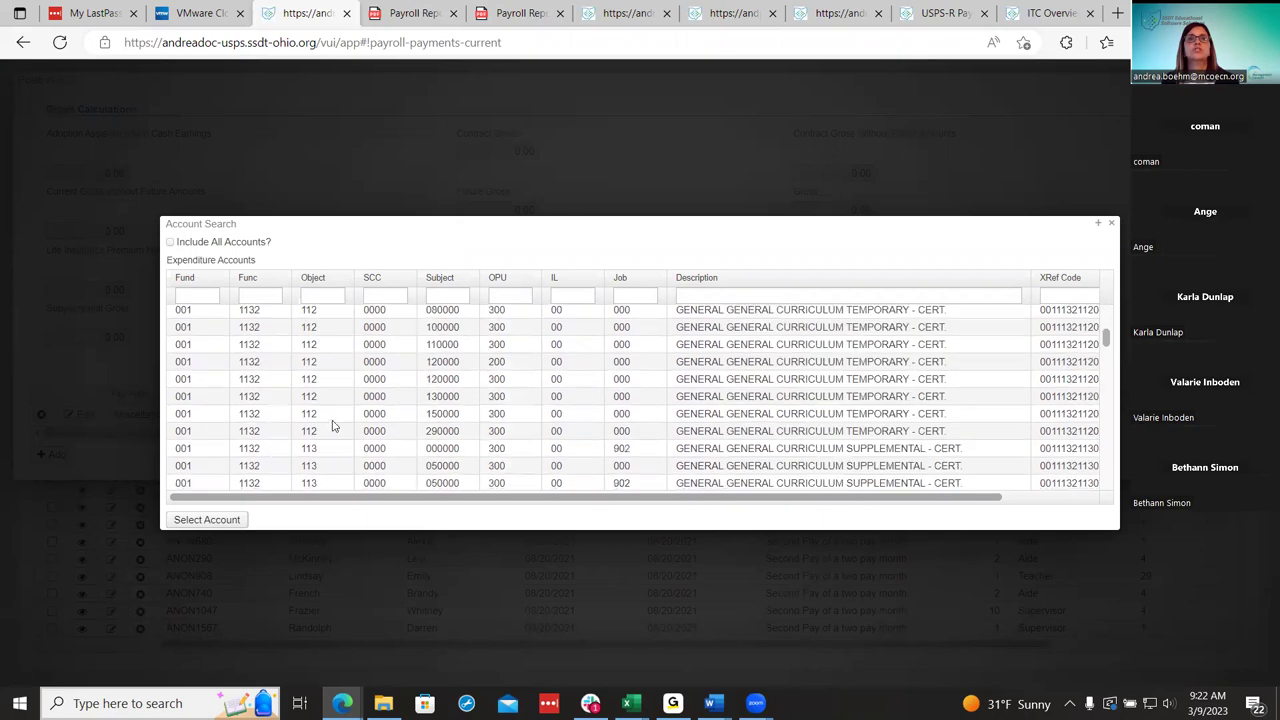
scroll(335, 430, "down", 15)
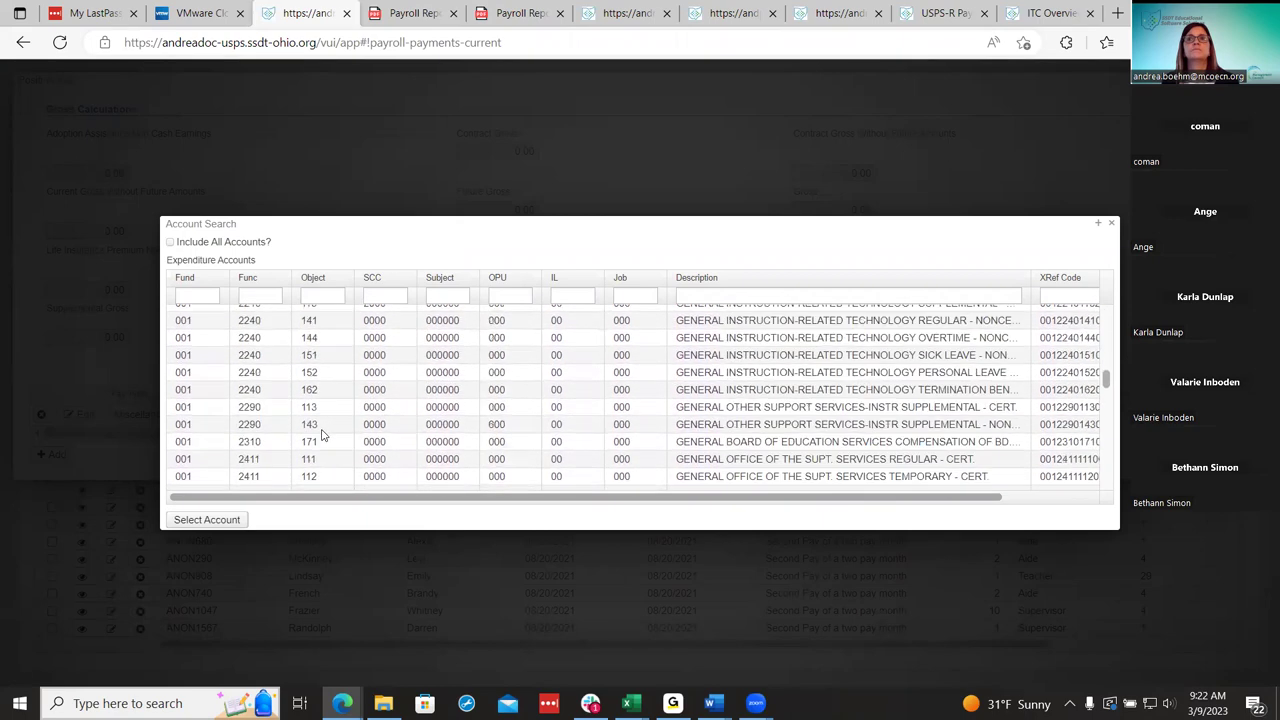
scroll(322, 433, "up", 20)
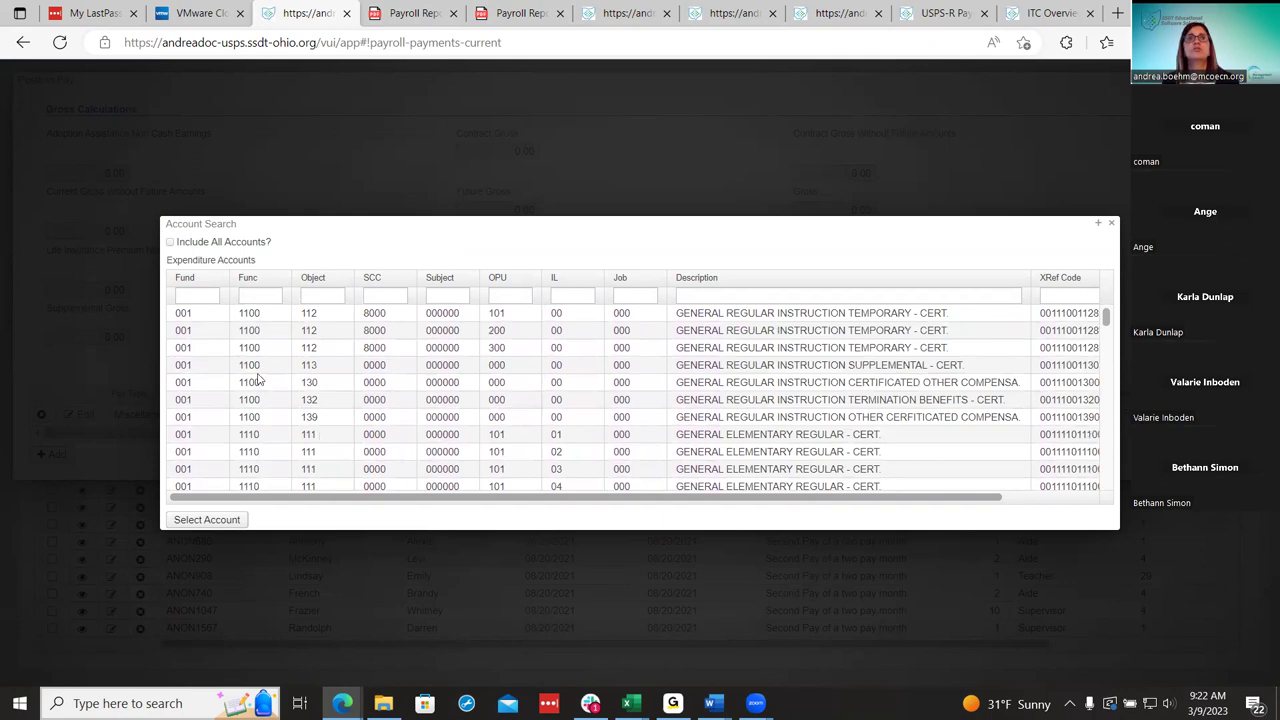
Include all accounts in the expenditure account search and look through the expanded list.
left_click(170, 243)
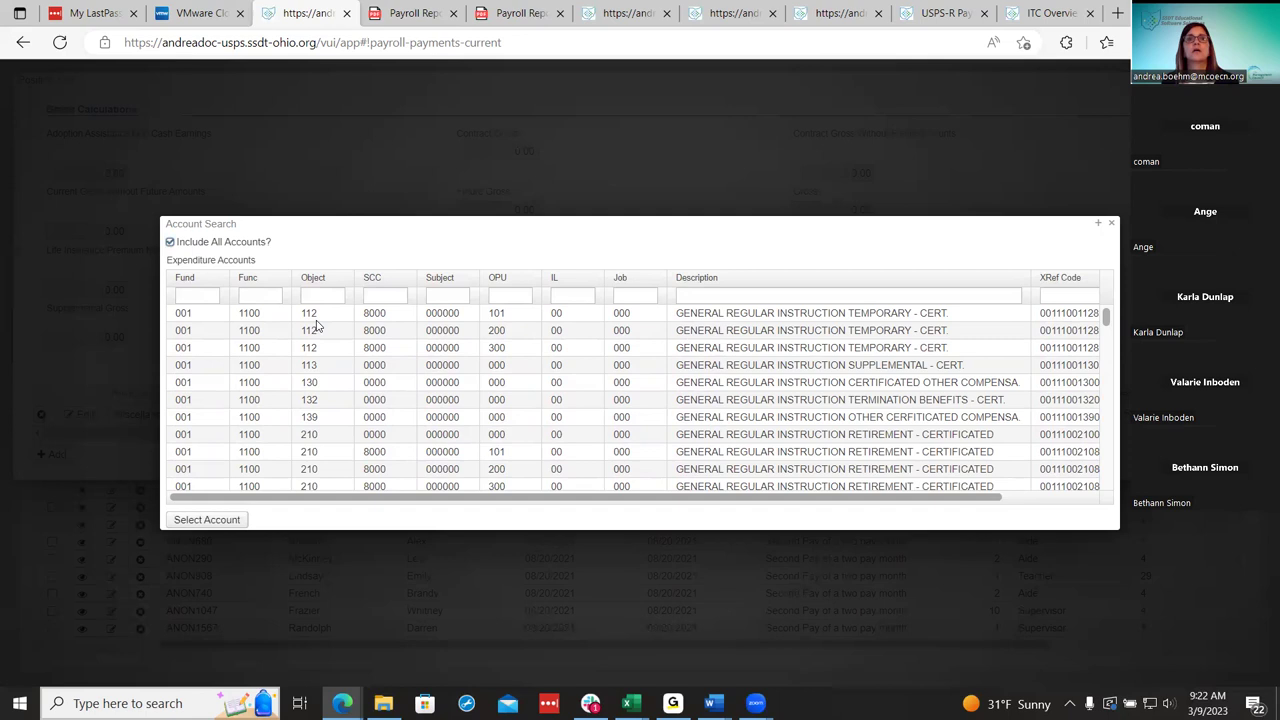
scroll(316, 325, "down", 15)
scroll(325, 372, "down", 20)
scroll(336, 390, "down", 10)
scroll(336, 394, "up", 20)
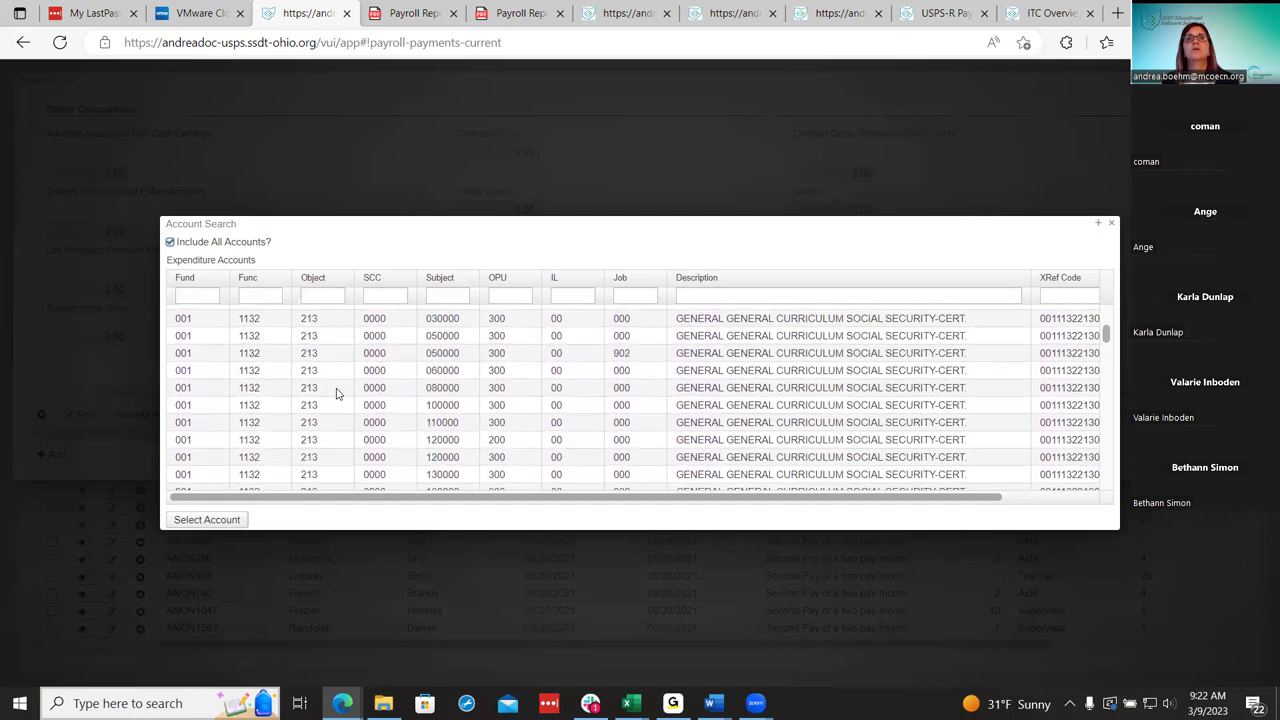
scroll(336, 394, "up", 8)
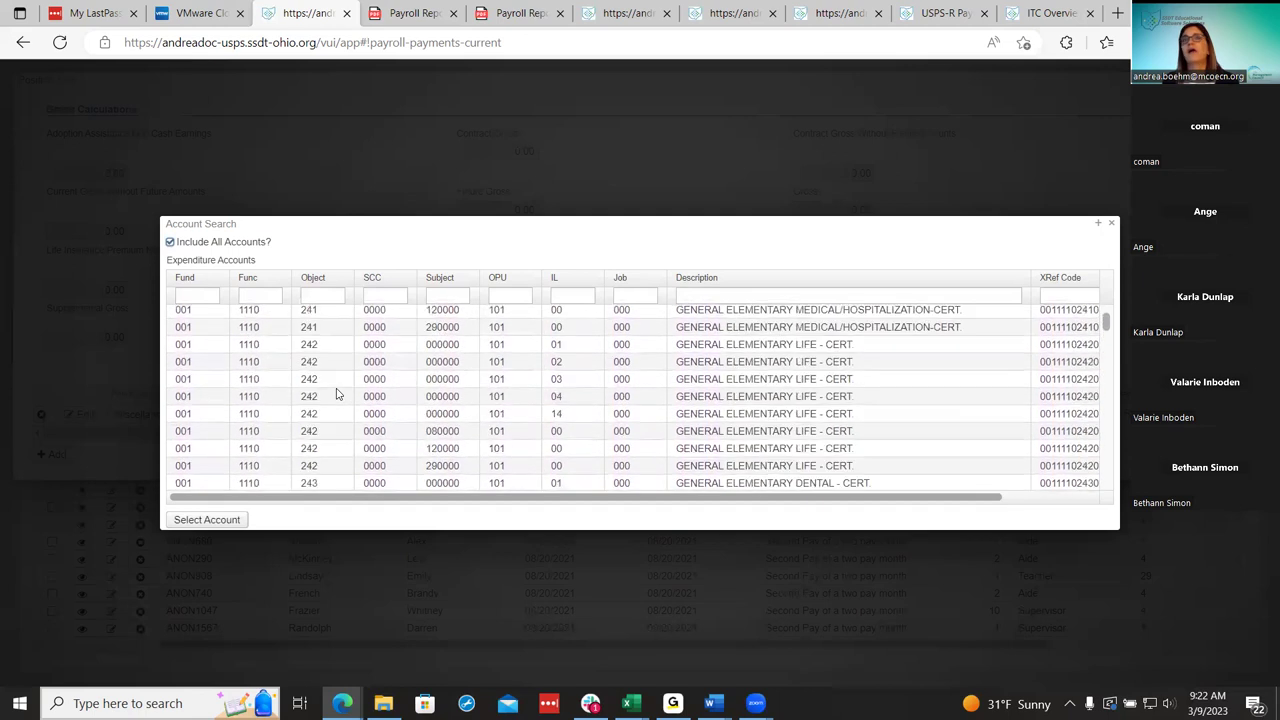
Check the account search limit configuration, exclude the additional accounts from the search, and look through the limited expenditure account list.
left_click(713, 12)
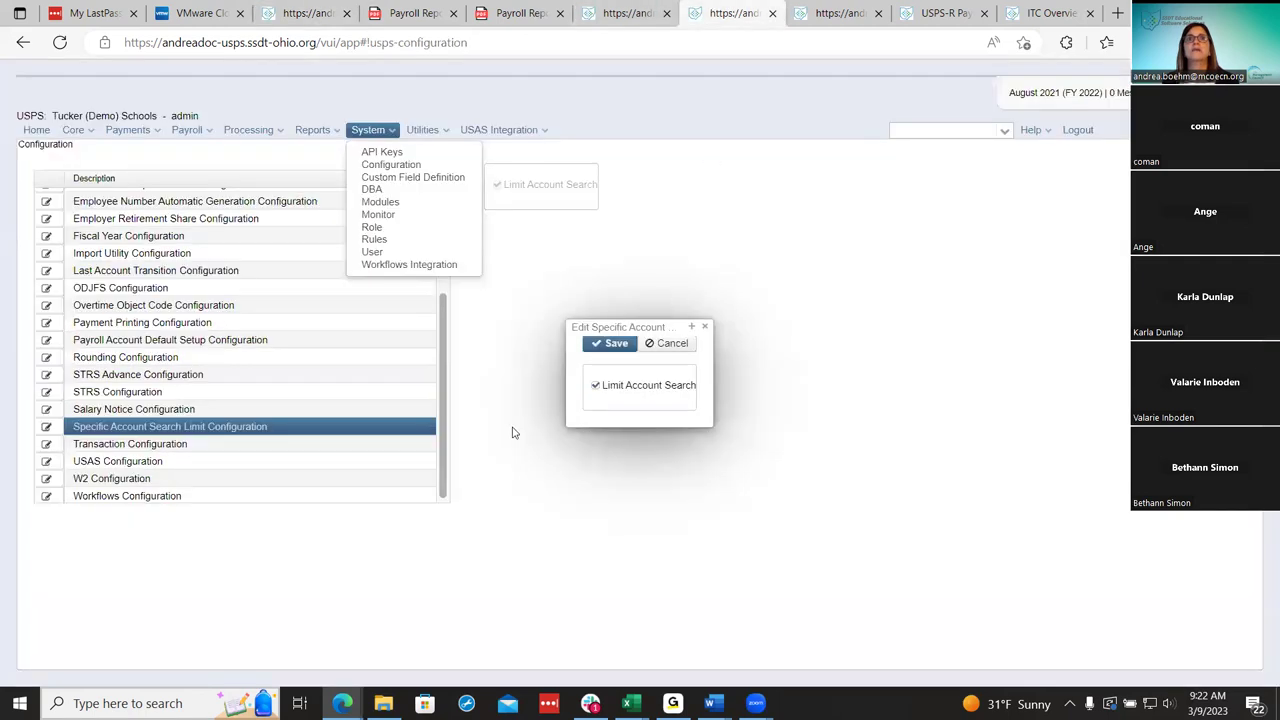
left_click(305, 12)
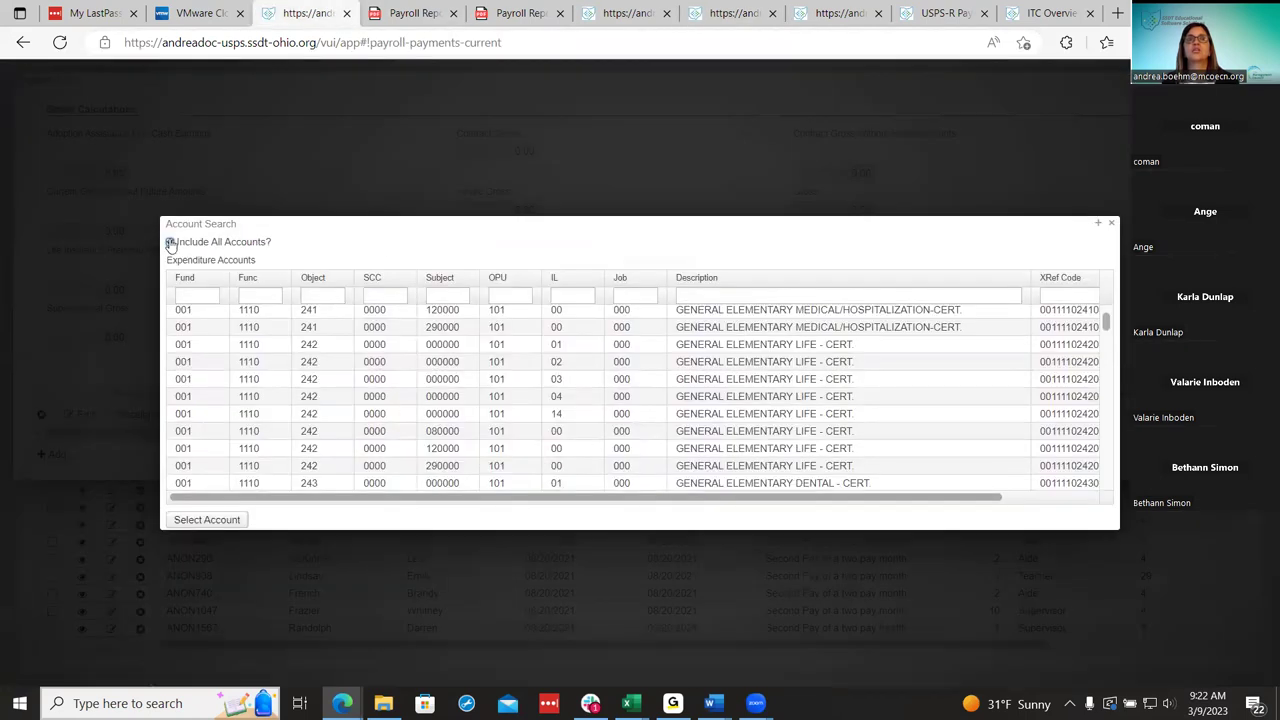
scroll(170, 244, "down", 5)
scroll(170, 244, "up", 2)
scroll(170, 244, "down", 2)
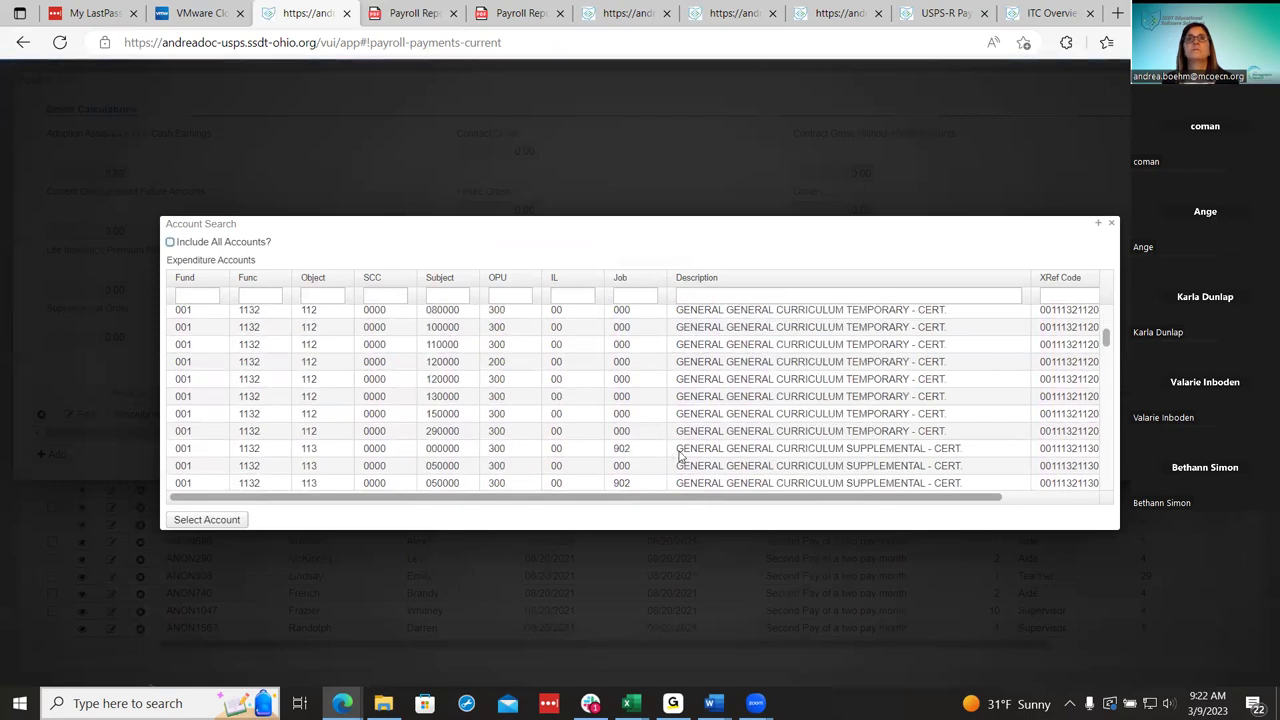
scroll(685, 455, "up", 5)
left_click_drag(688, 499, 1065, 487)
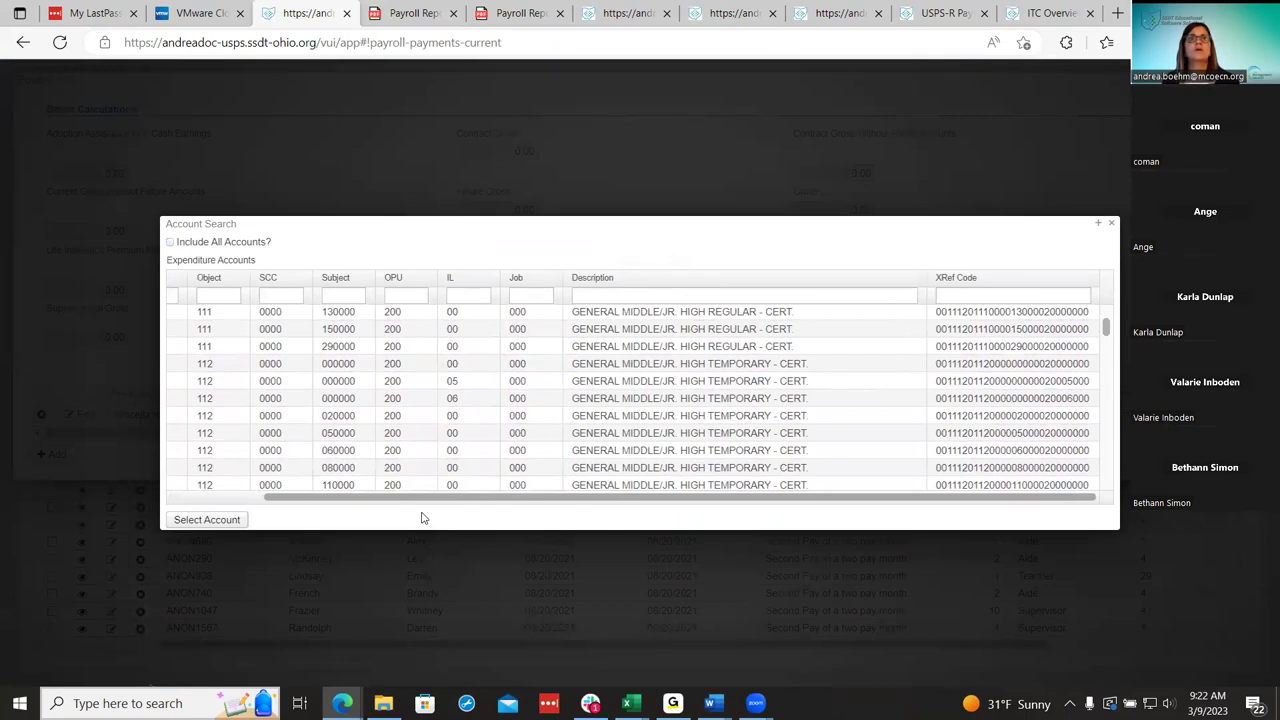
left_click_drag(414, 500, 90, 502)
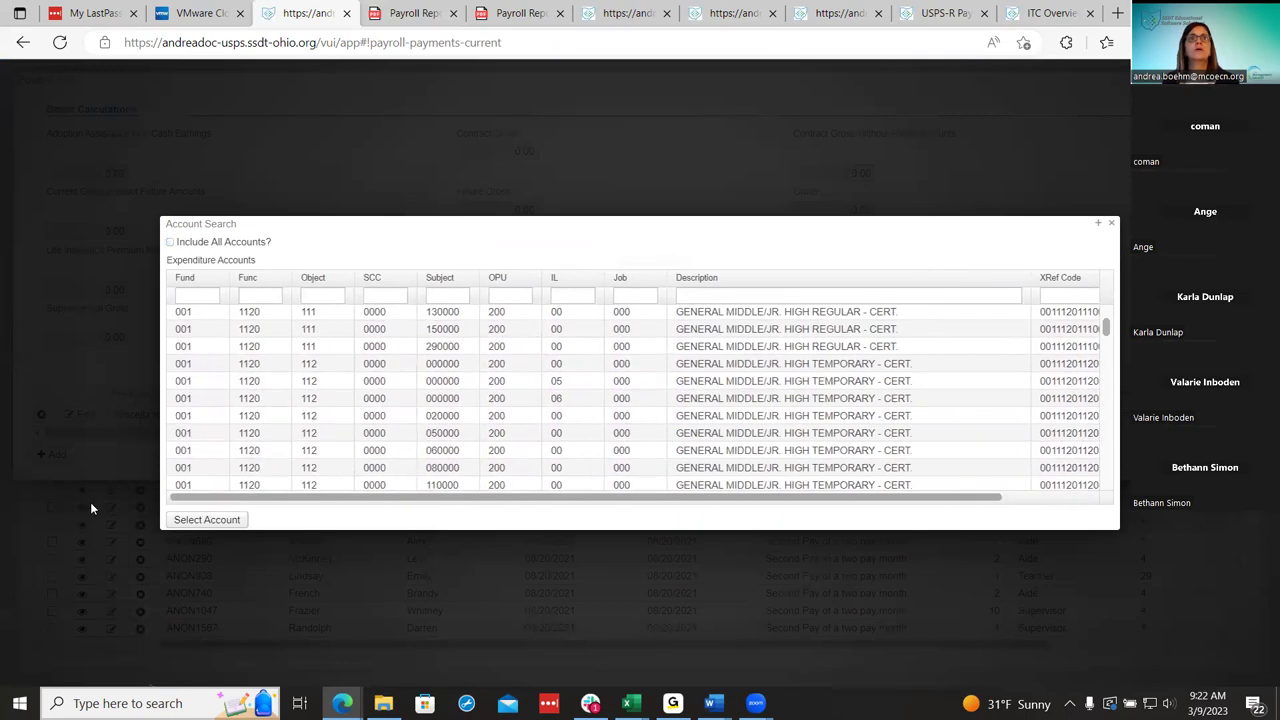
left_click(190, 316)
left_click(230, 522)
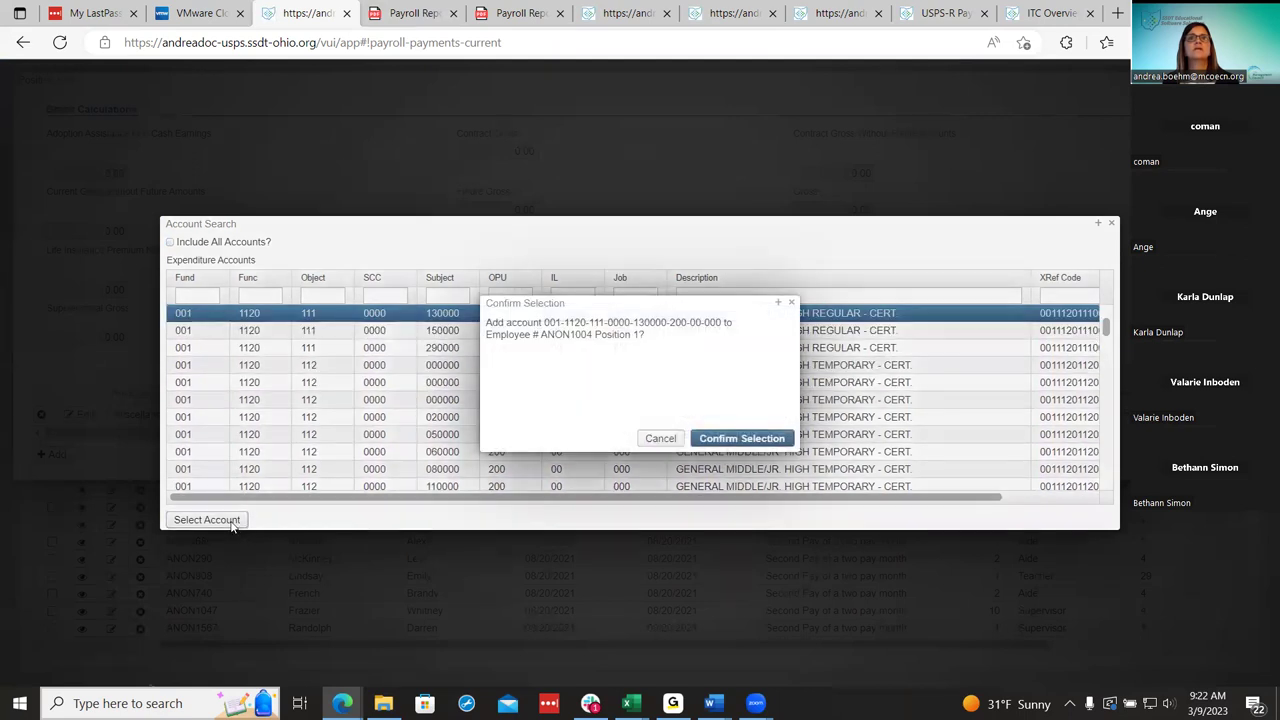
left_click(729, 442)
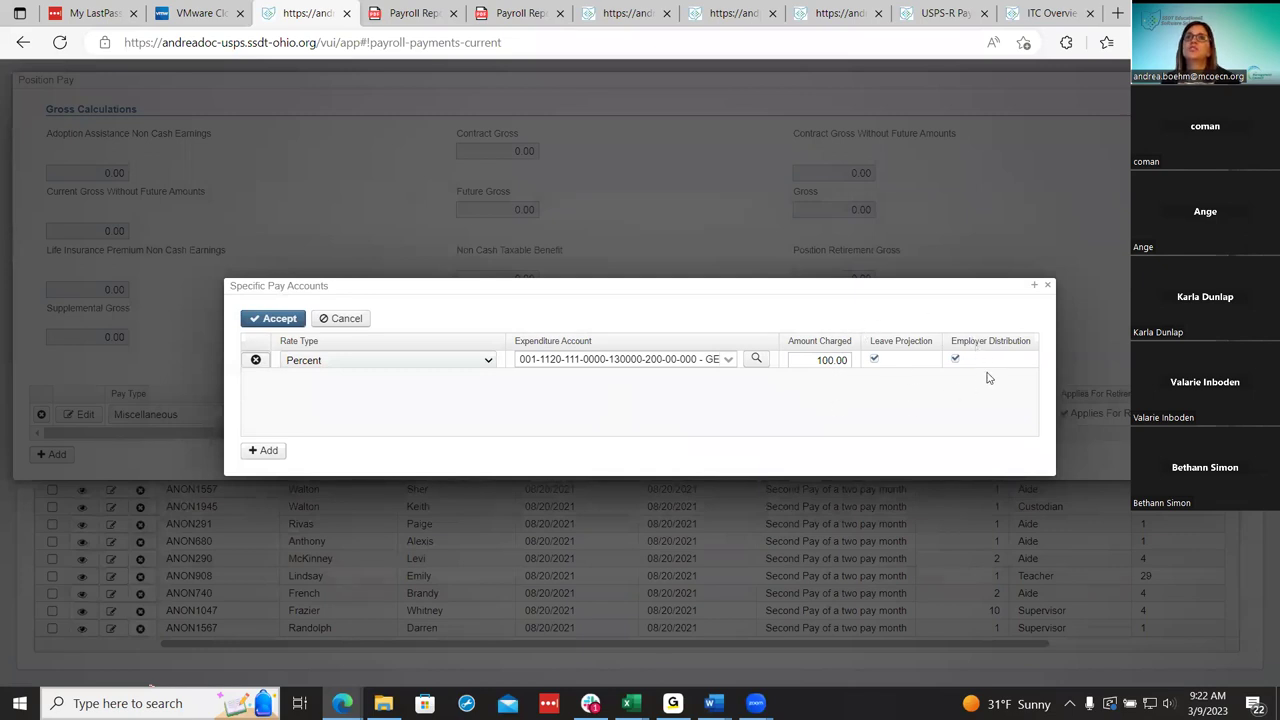
Review the Employer Distribution and Leave Projection default values in the configuration, compare them with the specific pay account row, and close its window.
left_click(840, 13)
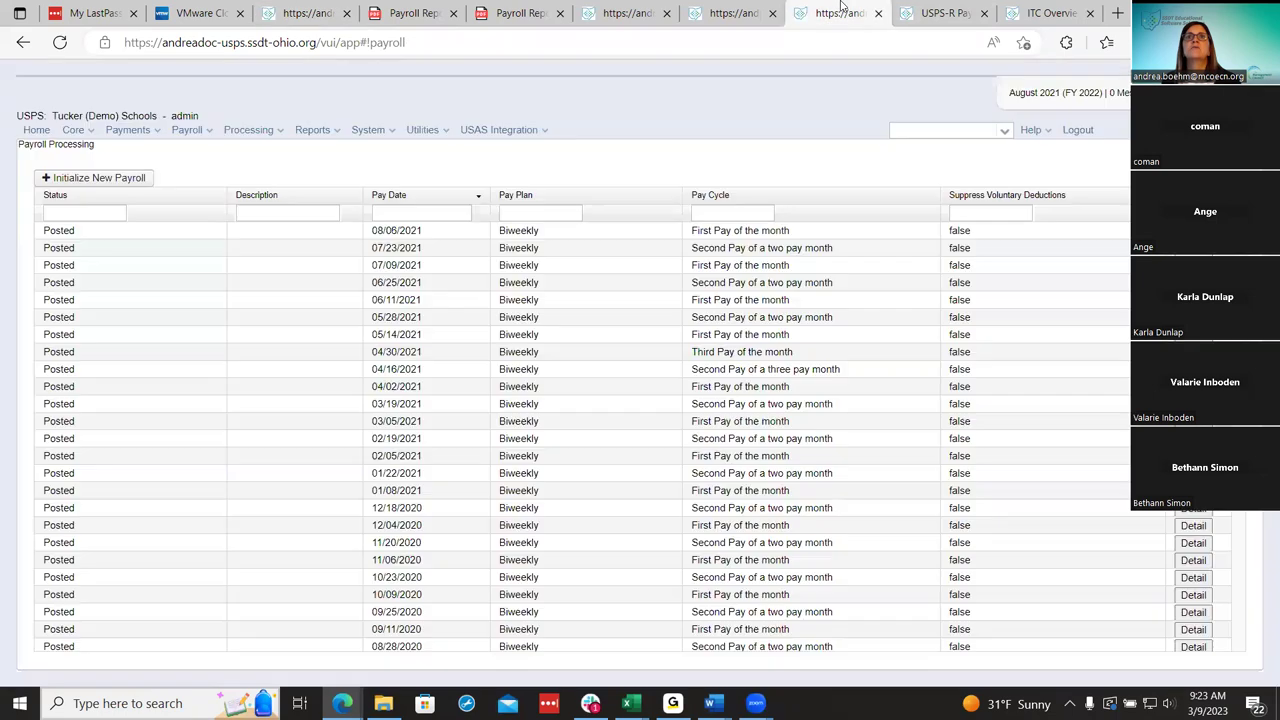
left_click(940, 13)
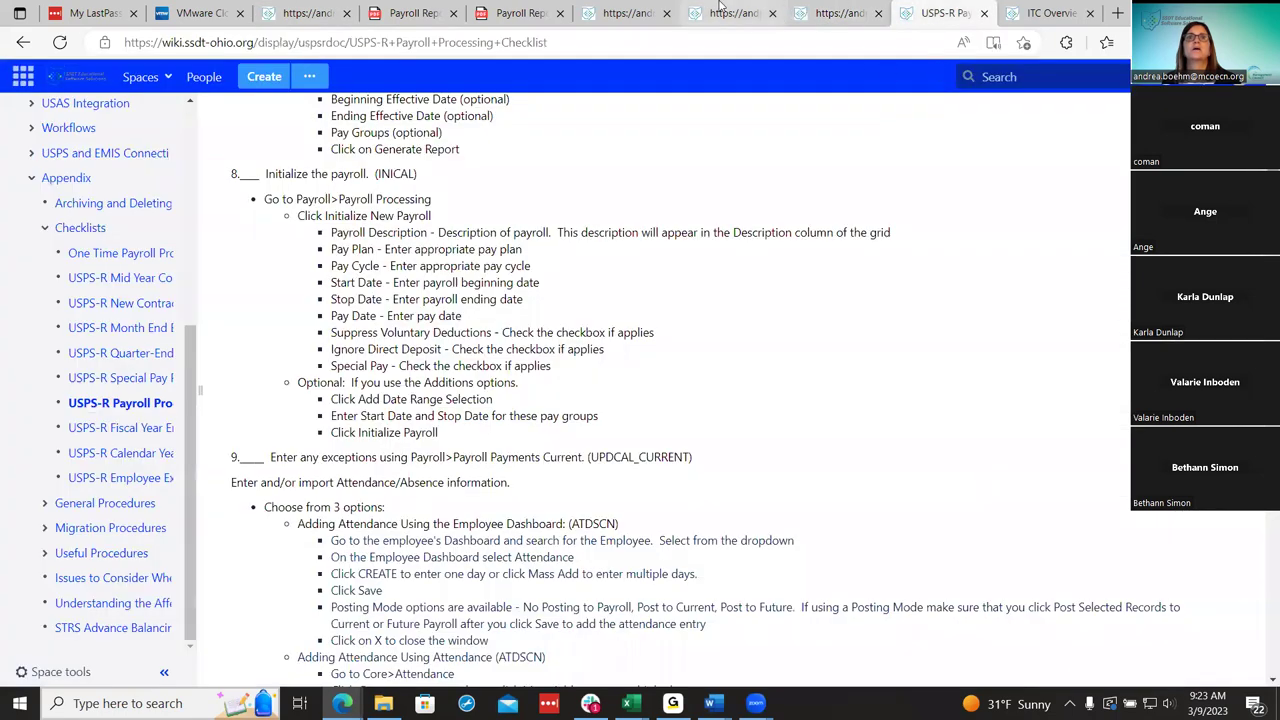
left_click(660, 10)
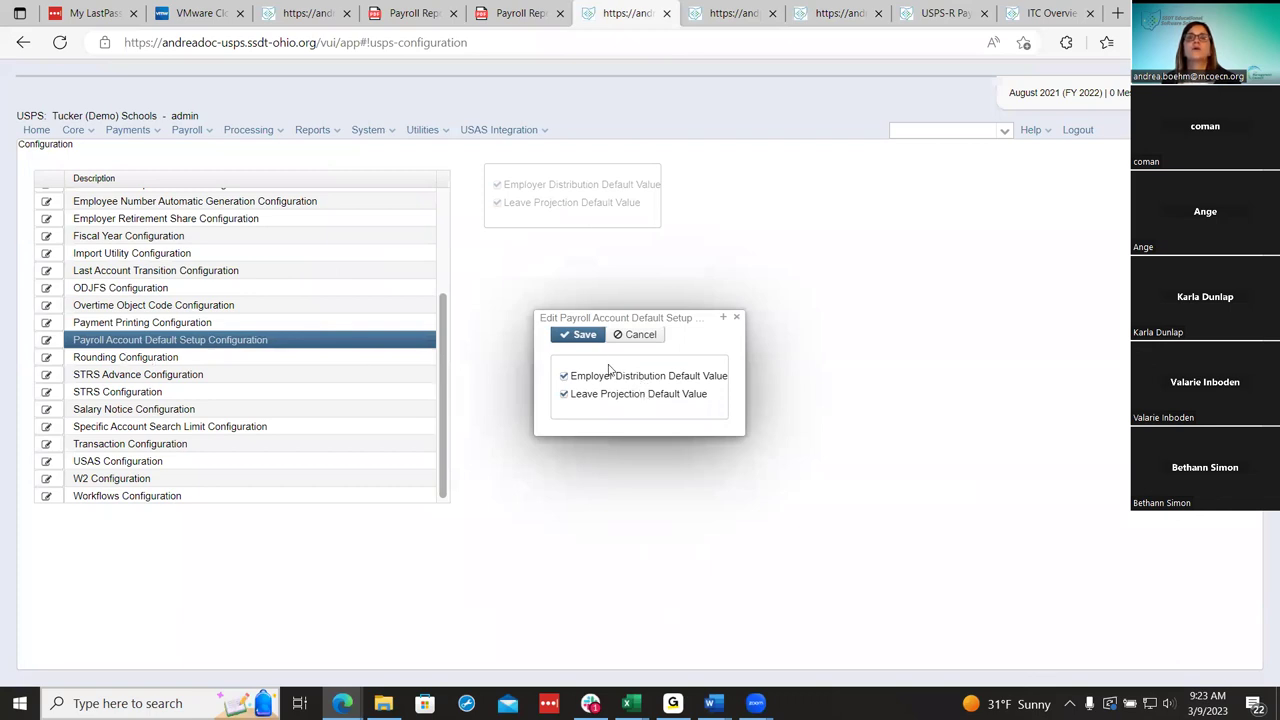
mouse_move(566, 397)
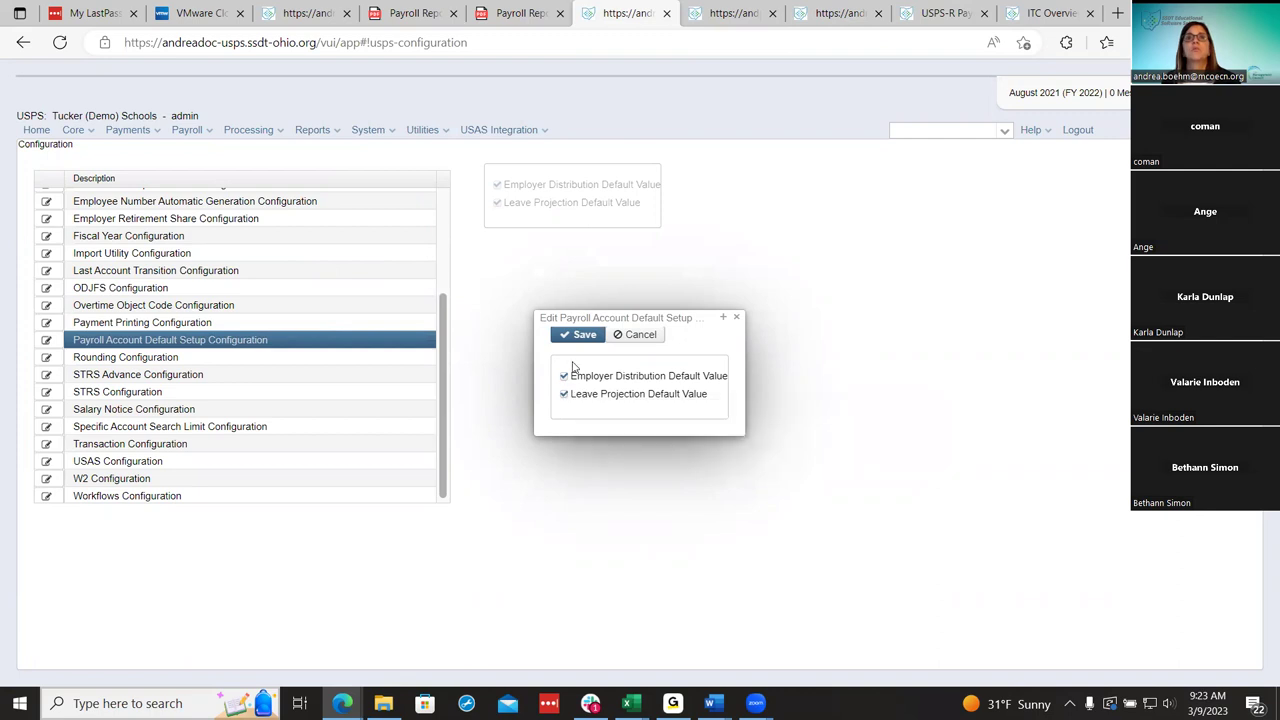
left_click(537, 8)
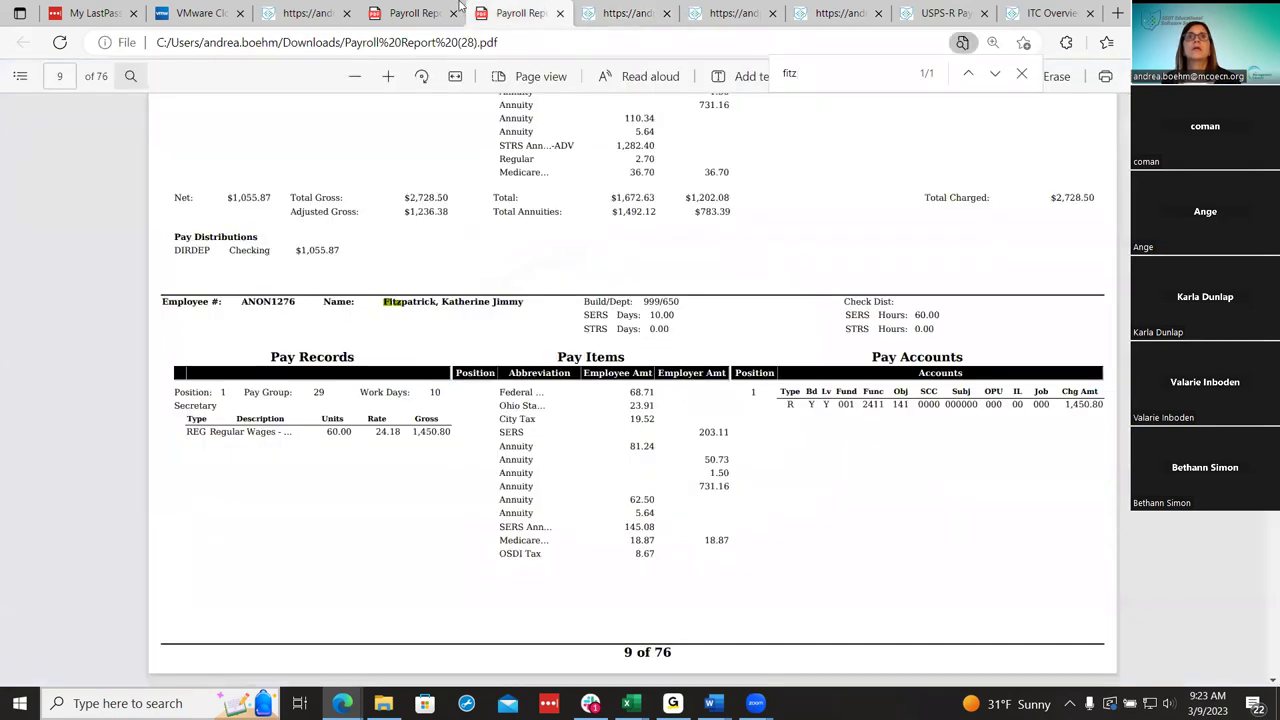
left_click(393, 10)
left_click(337, 10)
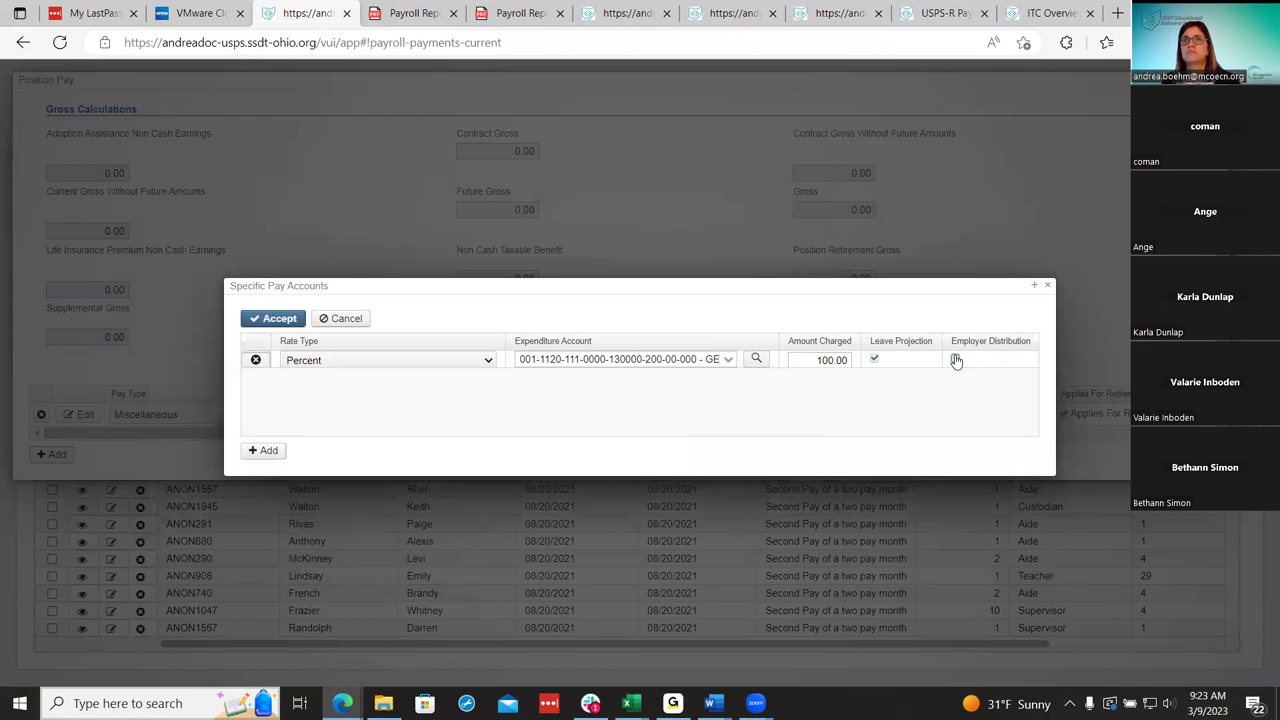
left_click(1048, 287)
Turn off the Leave Projection and Employer Distribution default values in the Payroll Account Default Setup Configuration and save.
left_click(630, 13)
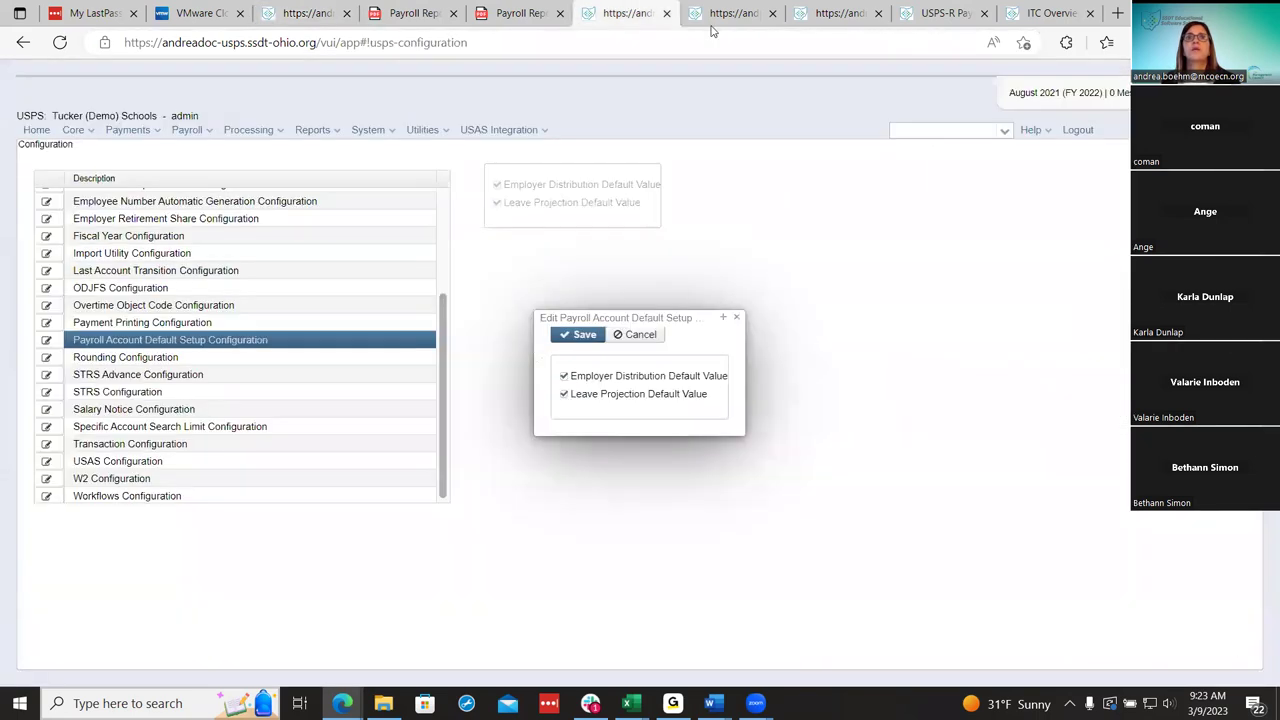
left_click(564, 394)
left_click(564, 376)
left_click(580, 335)
Reload the current payroll payments and create a position pay for the employee's position 1 in the 08/20/2021 biweekly payroll.
left_click(300, 12)
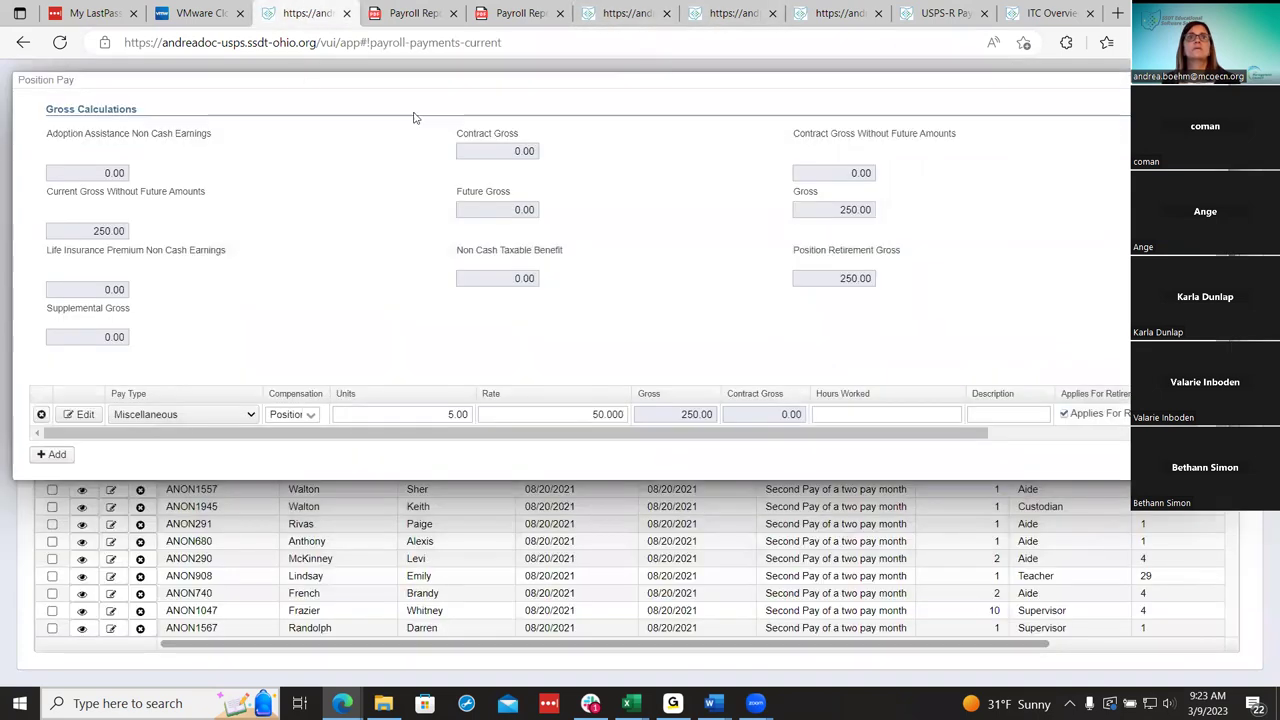
left_click(60, 42)
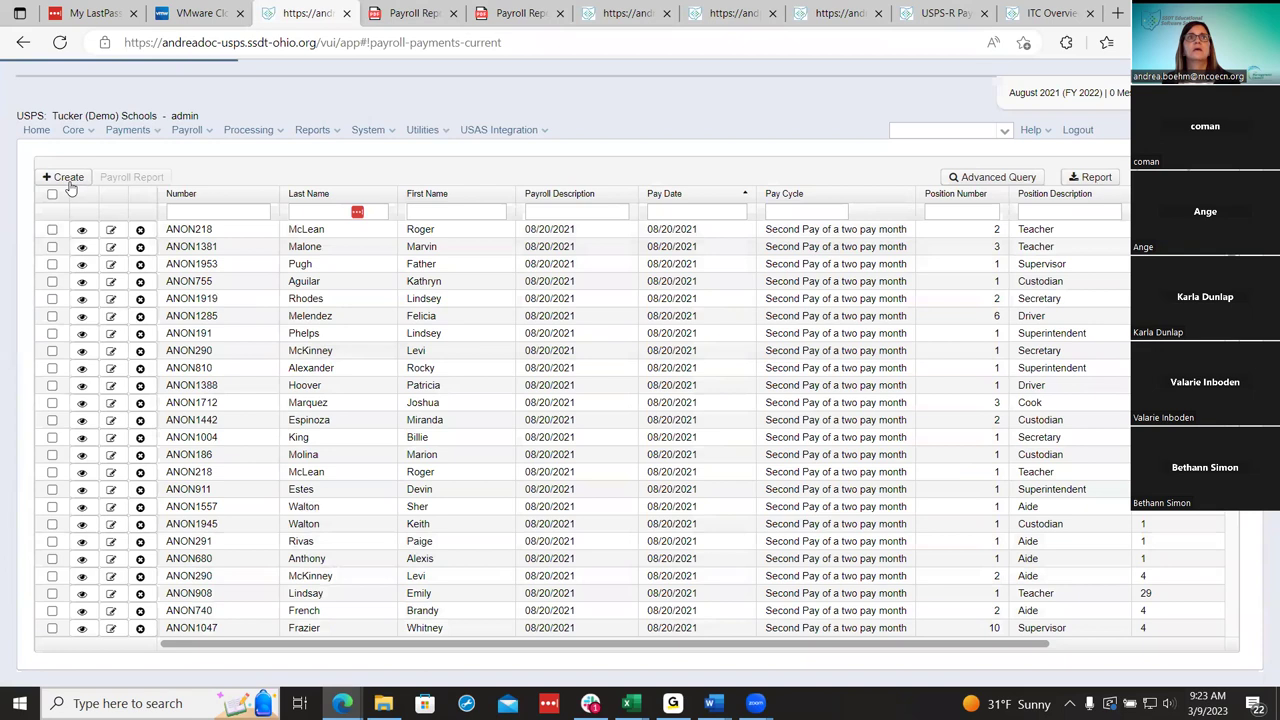
left_click(68, 177)
left_click(531, 369)
type("king")
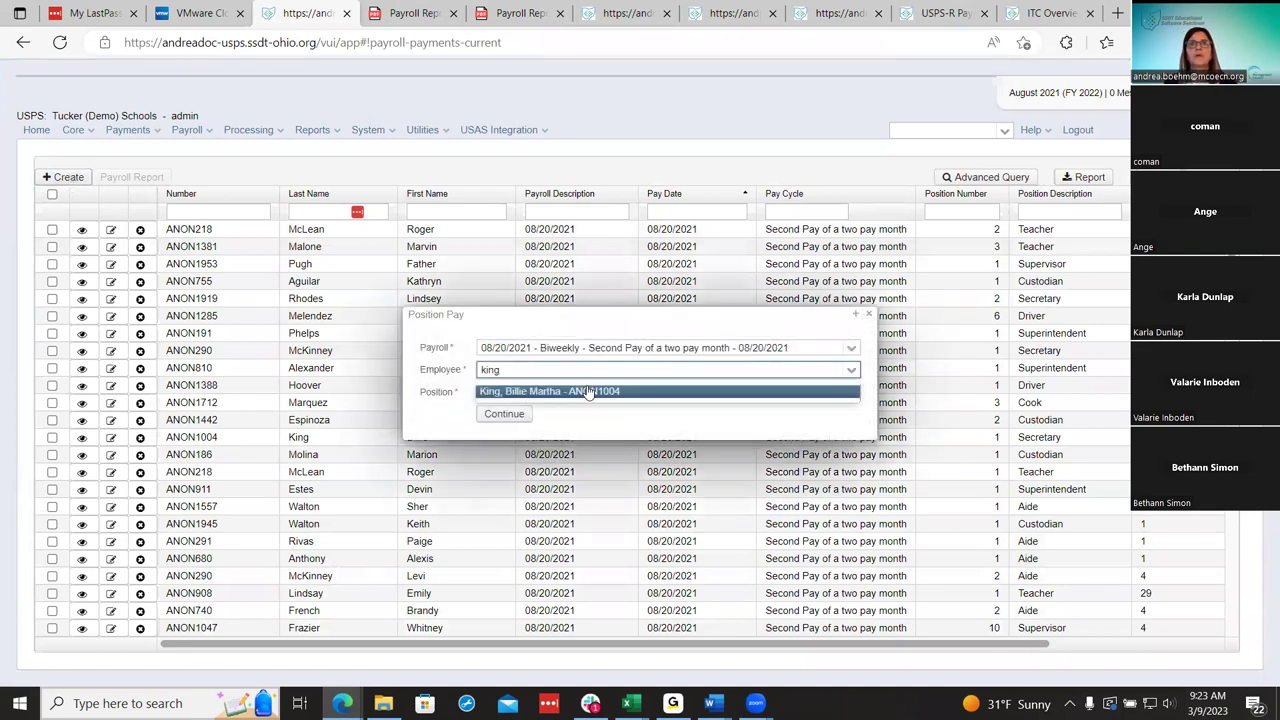
left_click(590, 392)
left_click(851, 392)
left_click(831, 425)
left_click(521, 419)
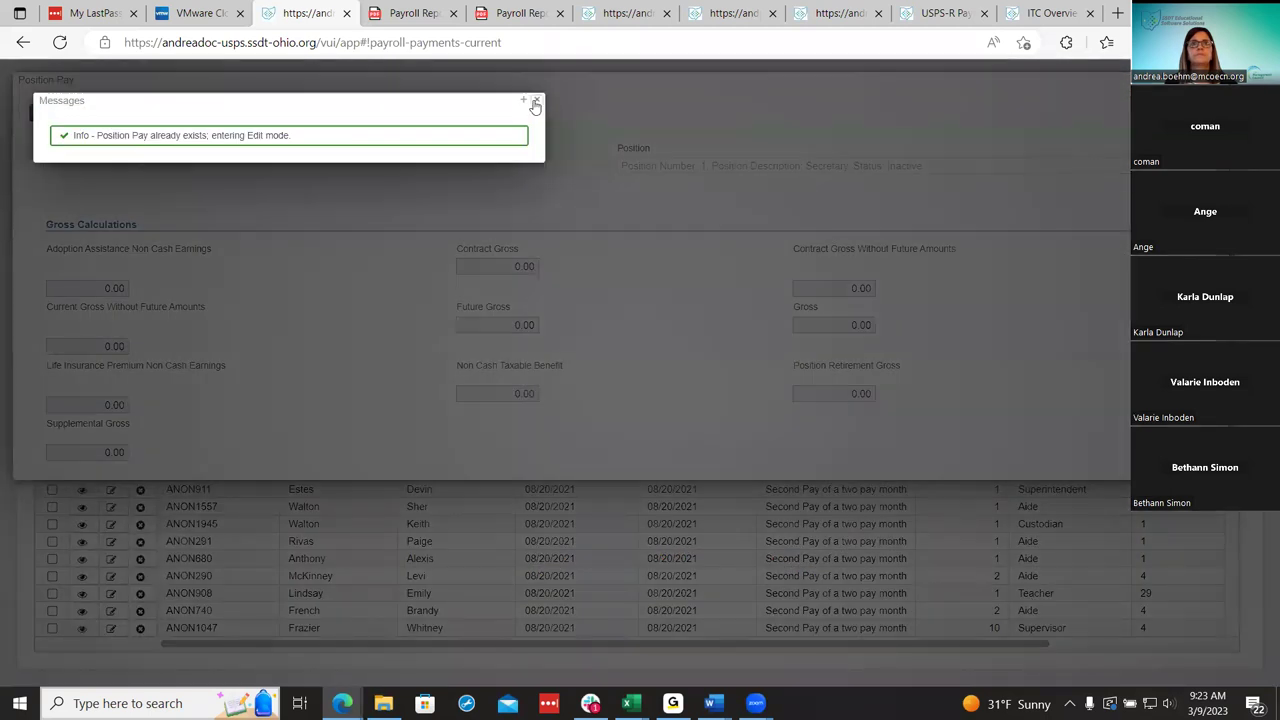
Dismiss the message, open a miscellaneous pay line's specific pay accounts, and add a percent-based account row.
left_click(535, 103)
scroll(603, 363, "down", 2)
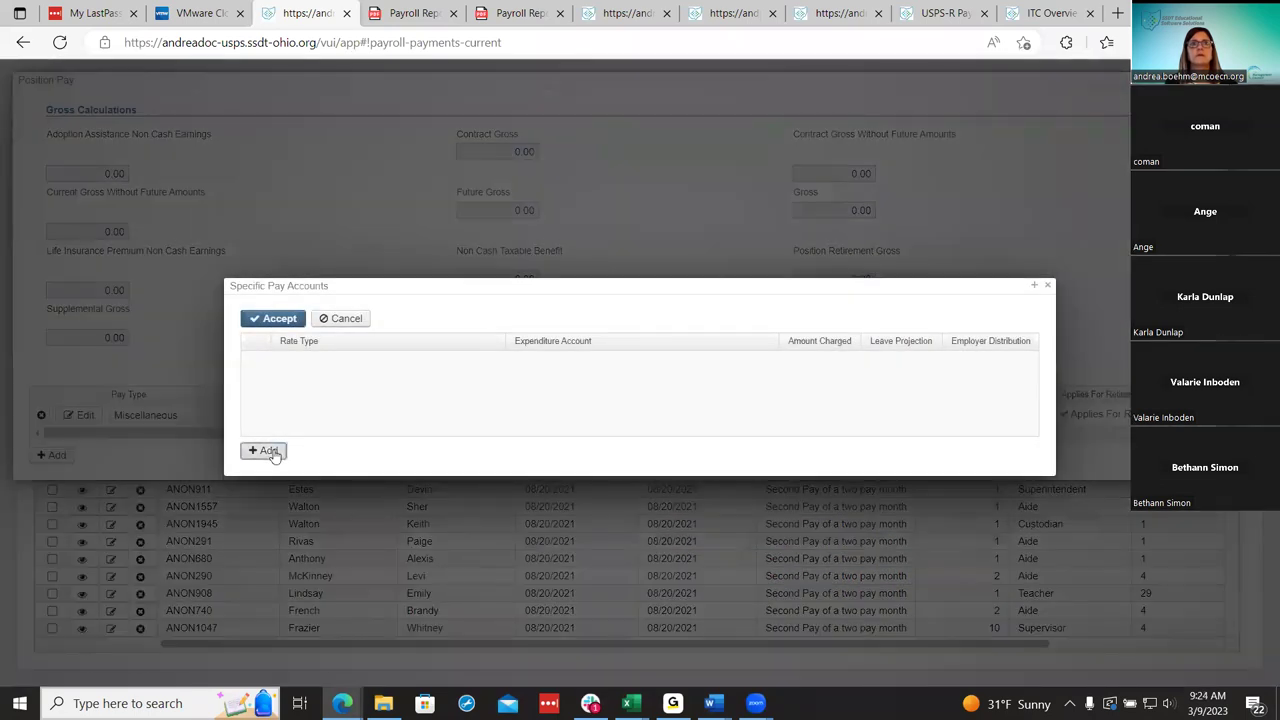
left_click(262, 450)
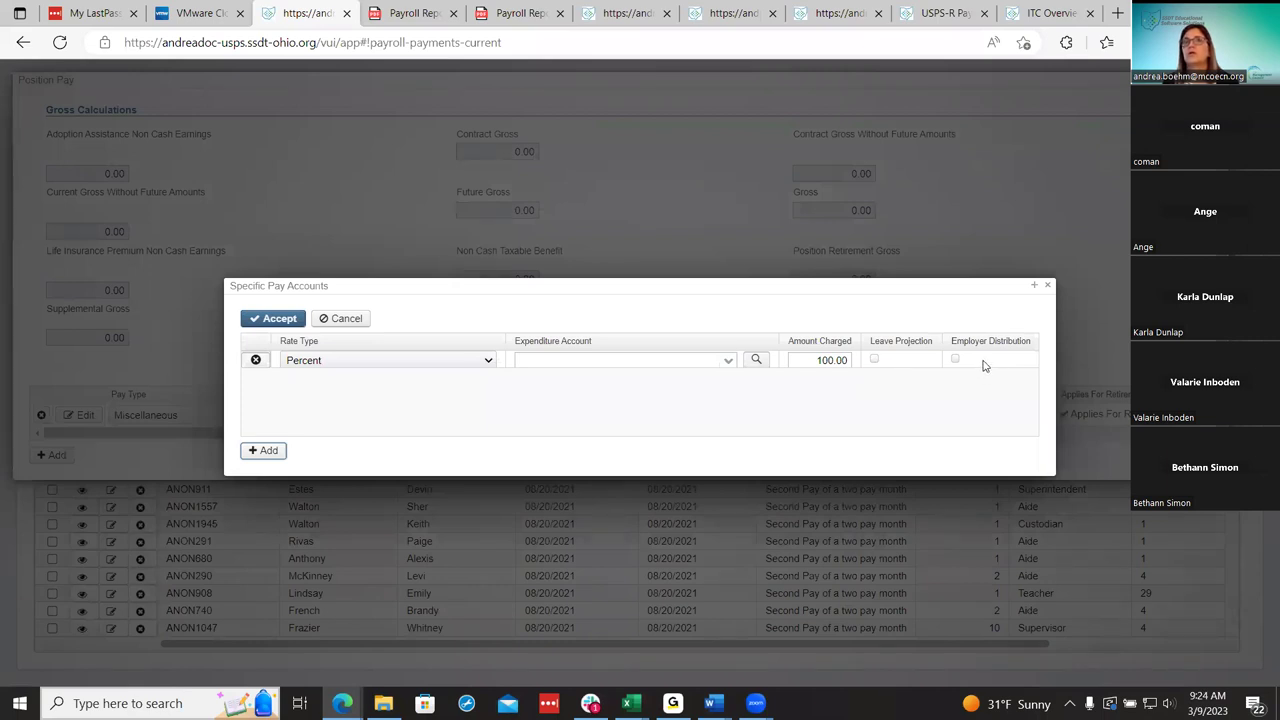
Recheck the Specific Account Search Limit and Payroll Account Default Setup configurations.
left_click(818, 10)
left_click(727, 10)
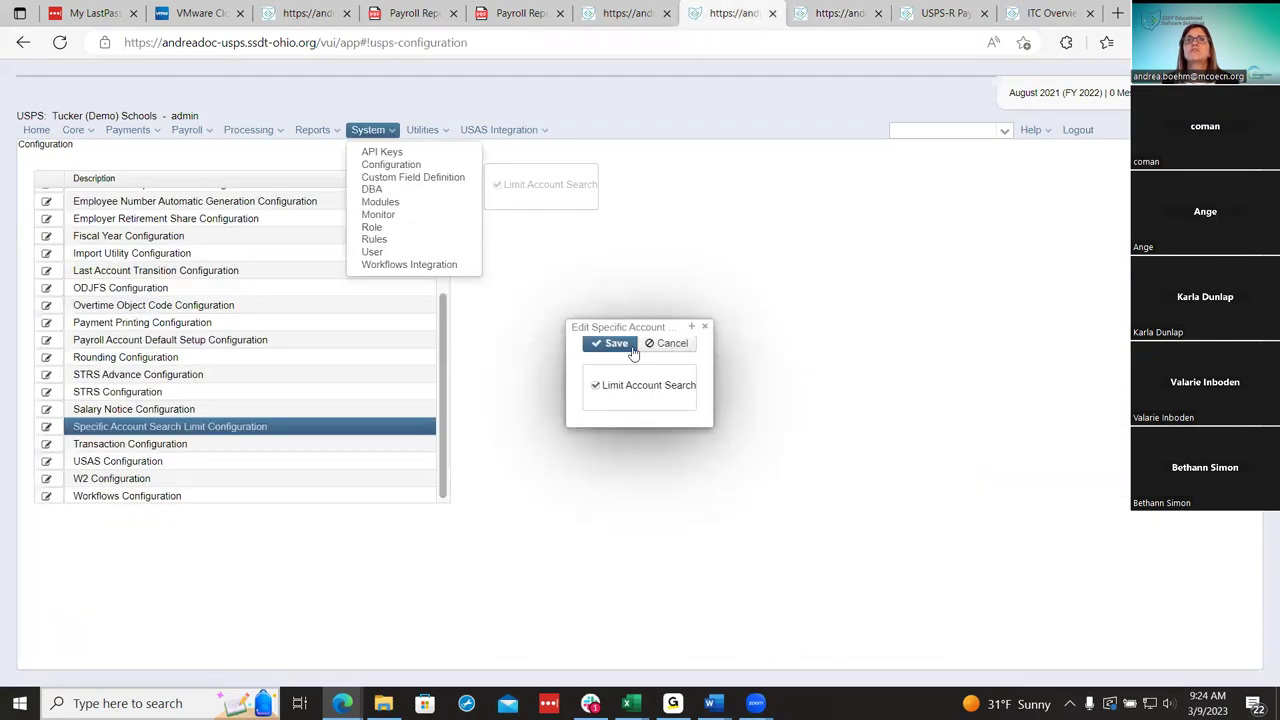
left_click(650, 10)
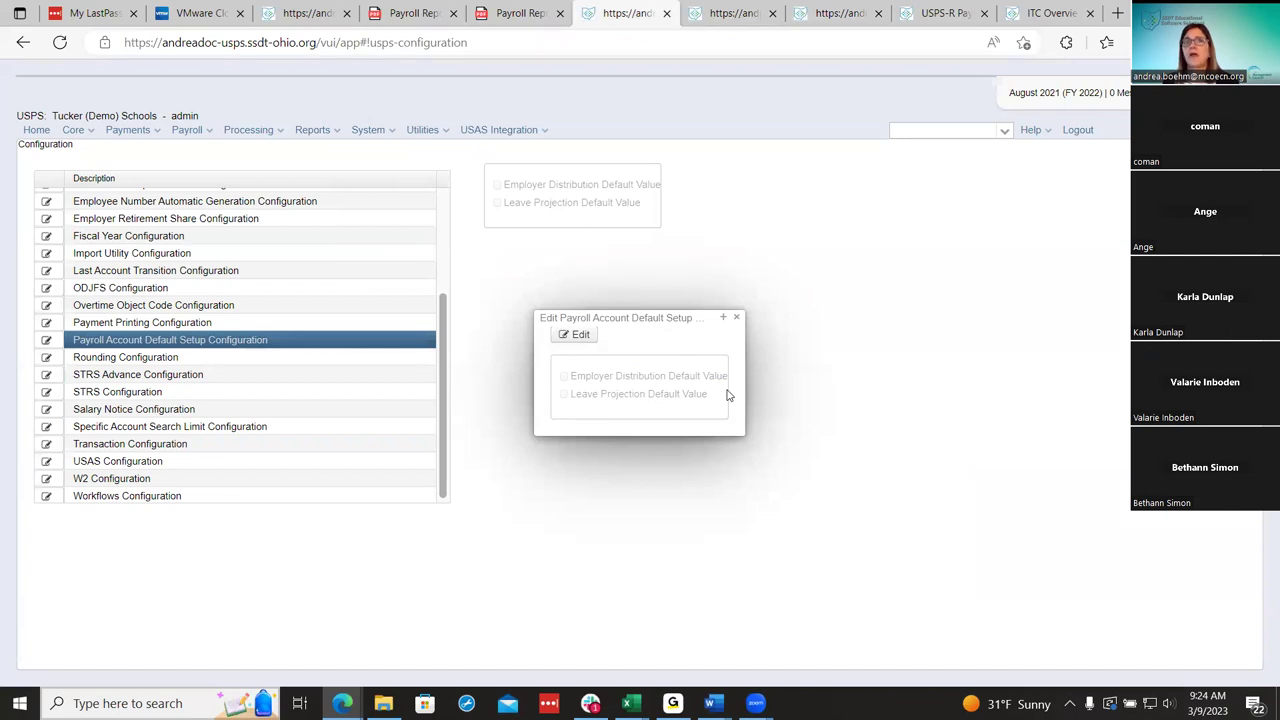
left_click(733, 12)
Open the Overtime Object Code Configuration for editing from the system configuration list.
left_click(823, 9)
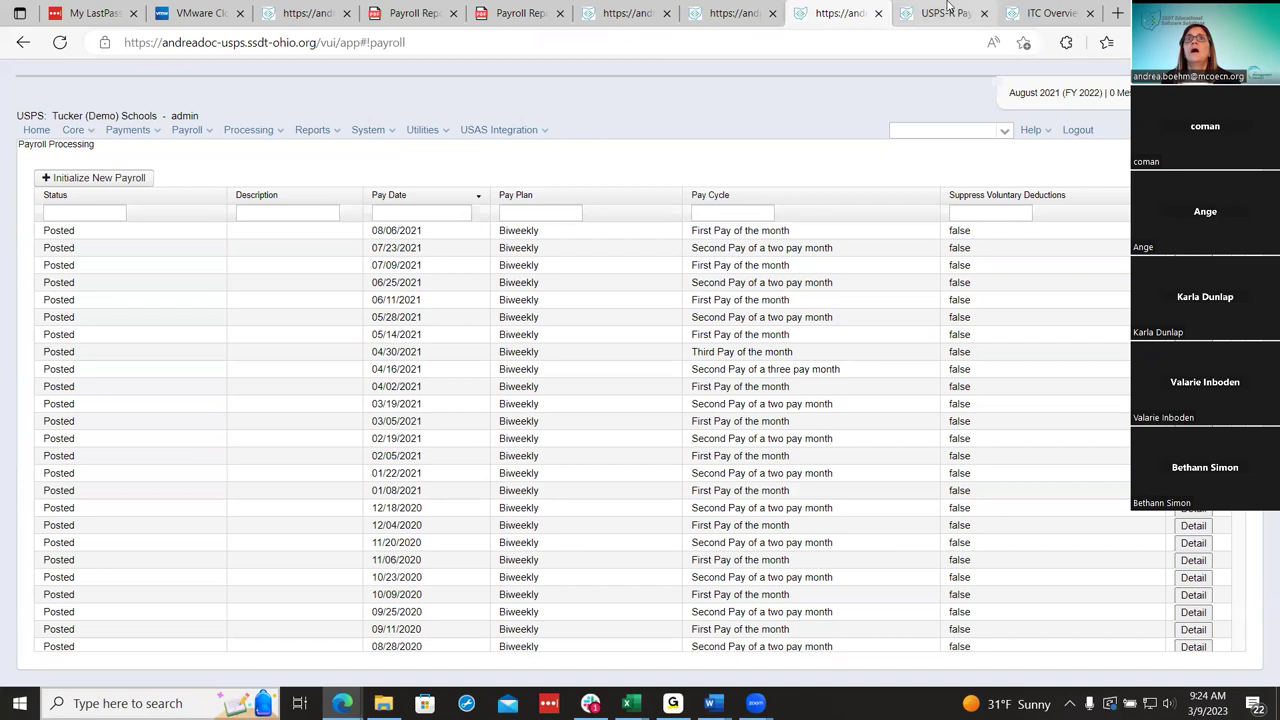
left_click(366, 133)
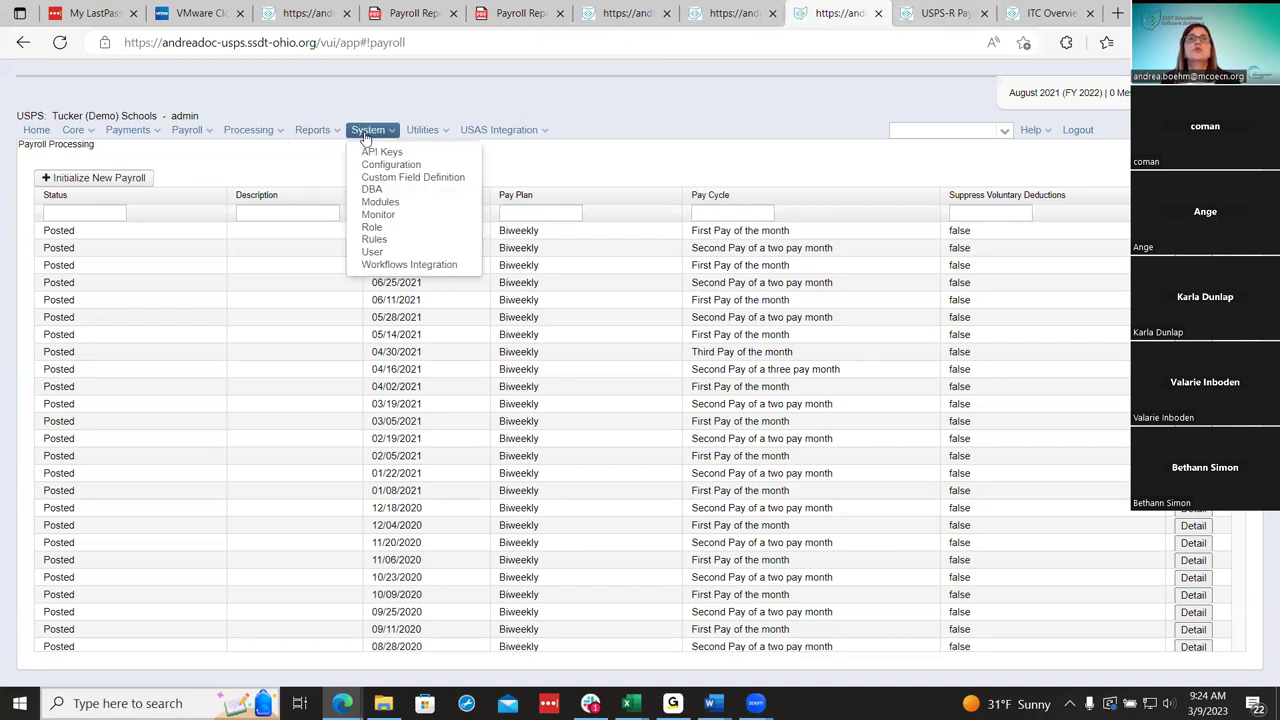
left_click(390, 164)
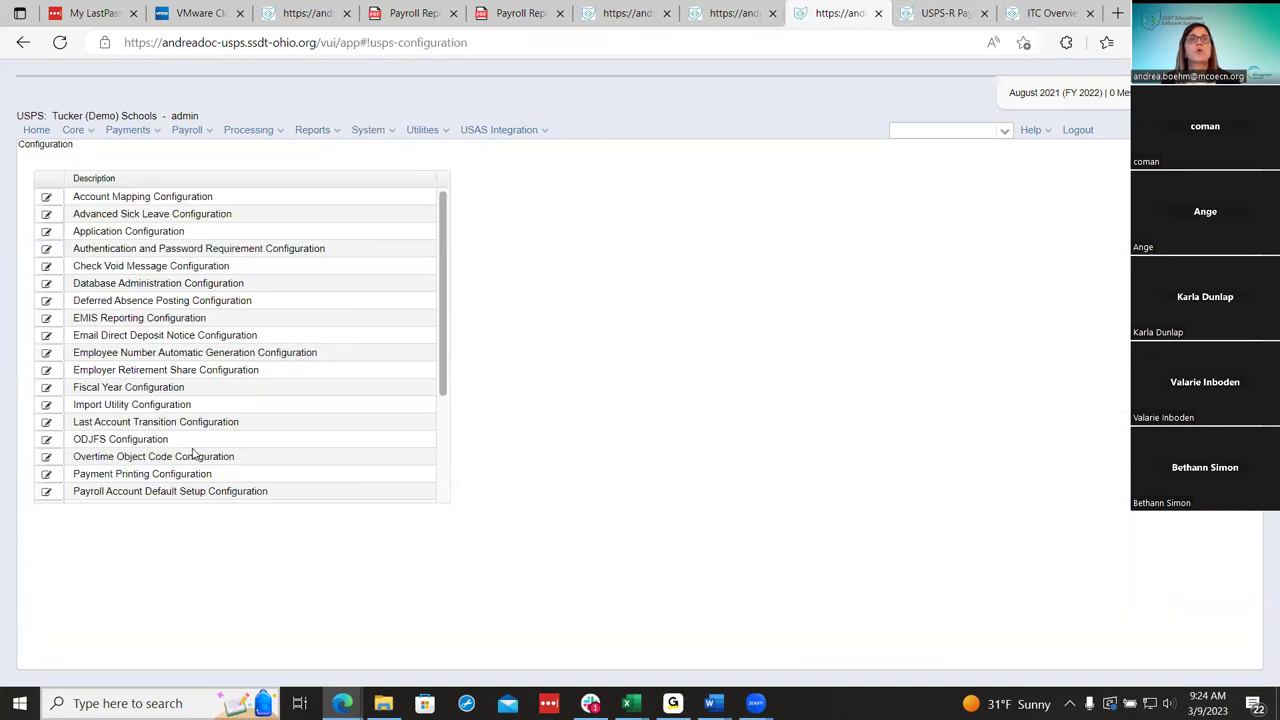
scroll(193, 455, "down", 3)
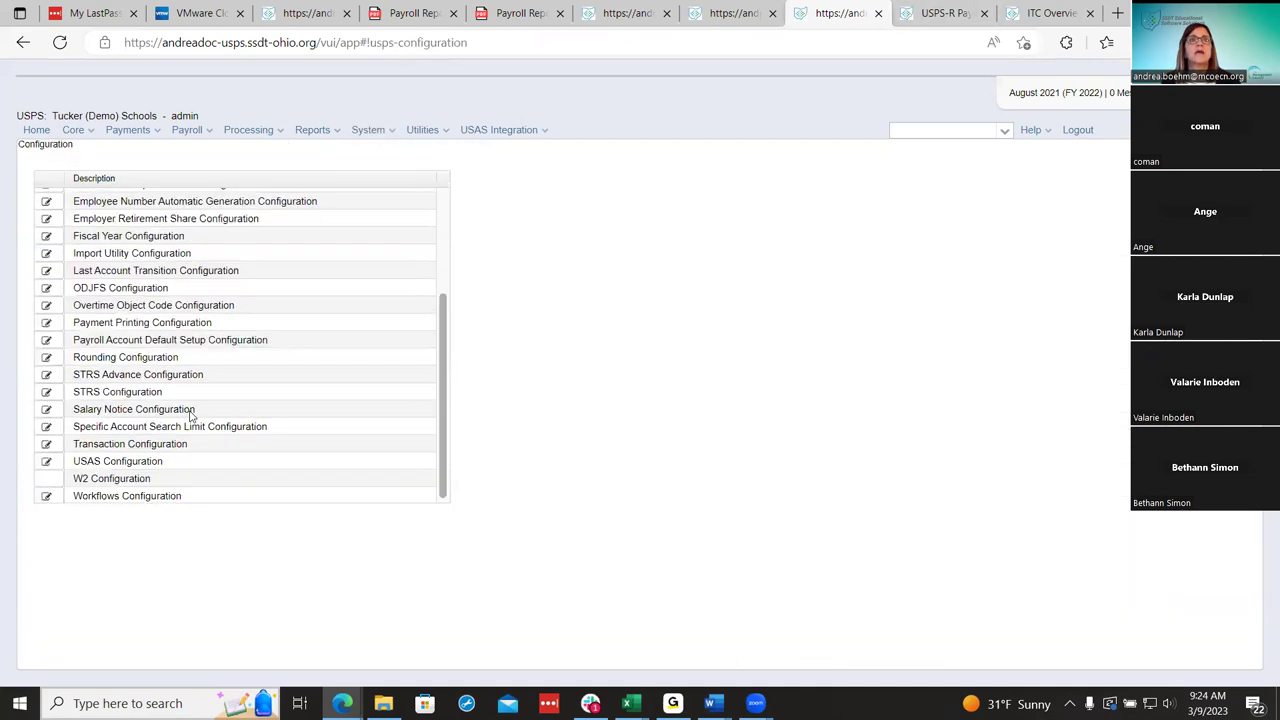
left_click(46, 305)
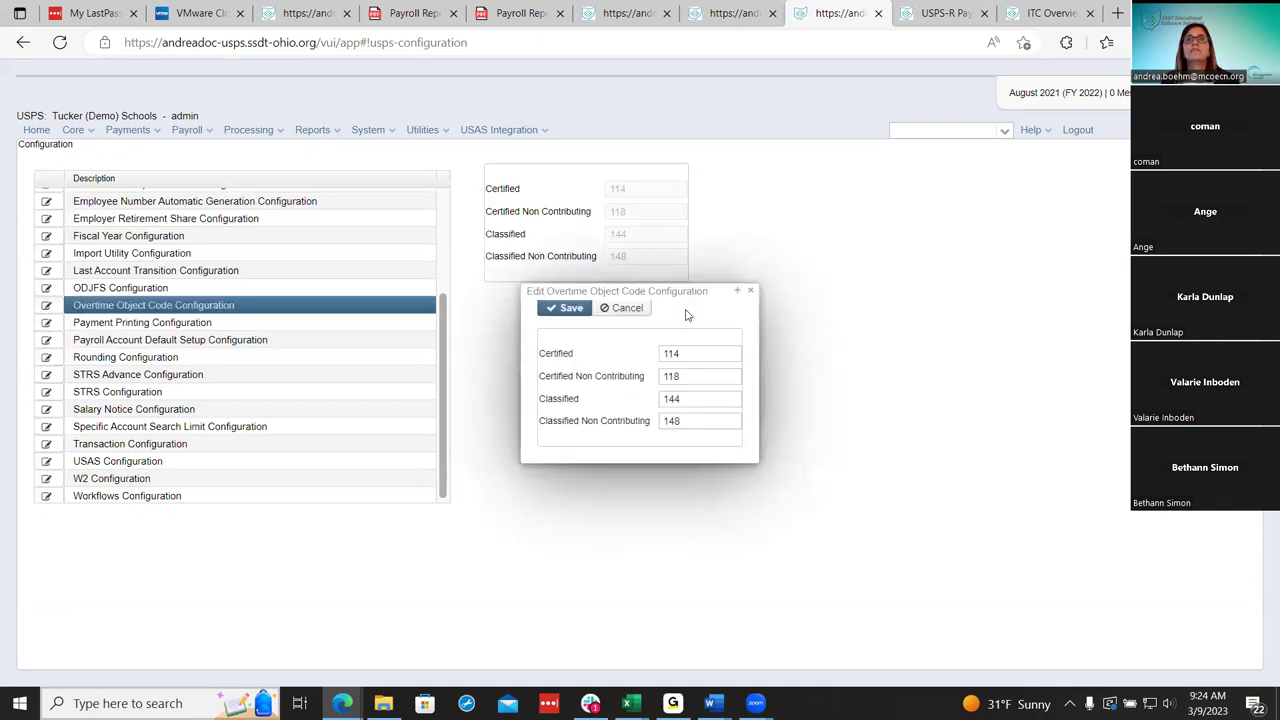
left_click(338, 13)
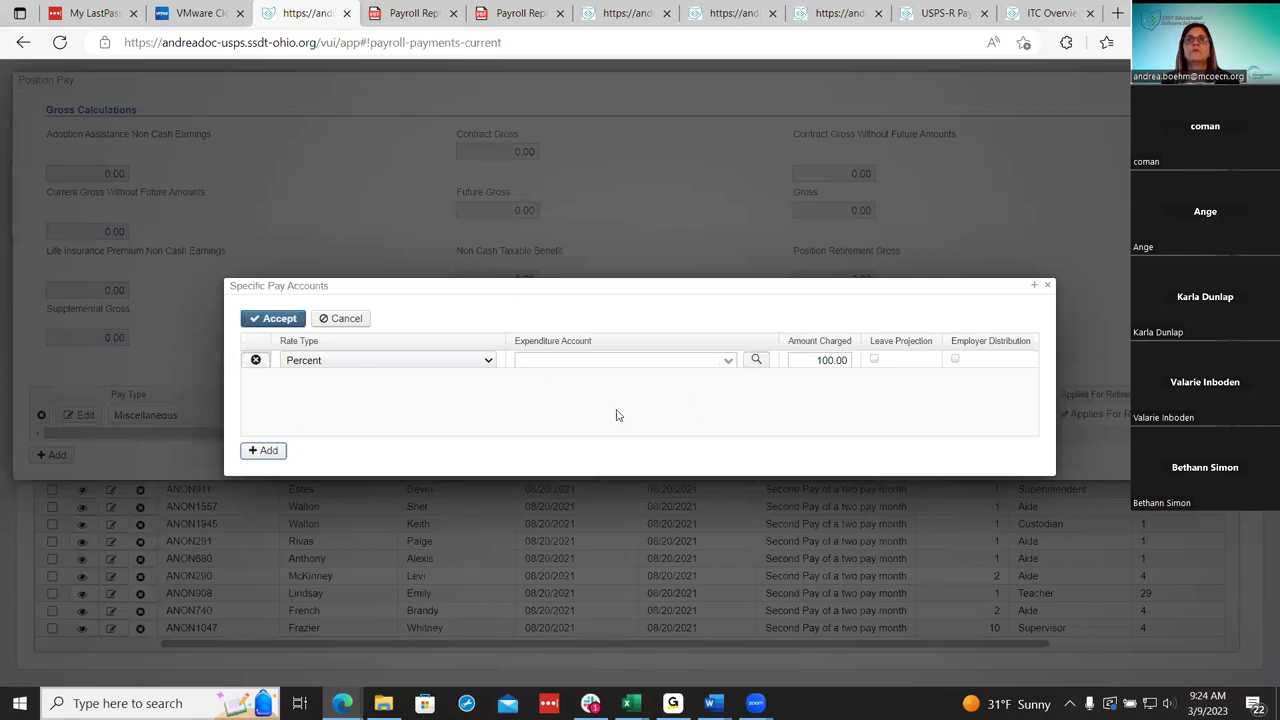
left_click(728, 360)
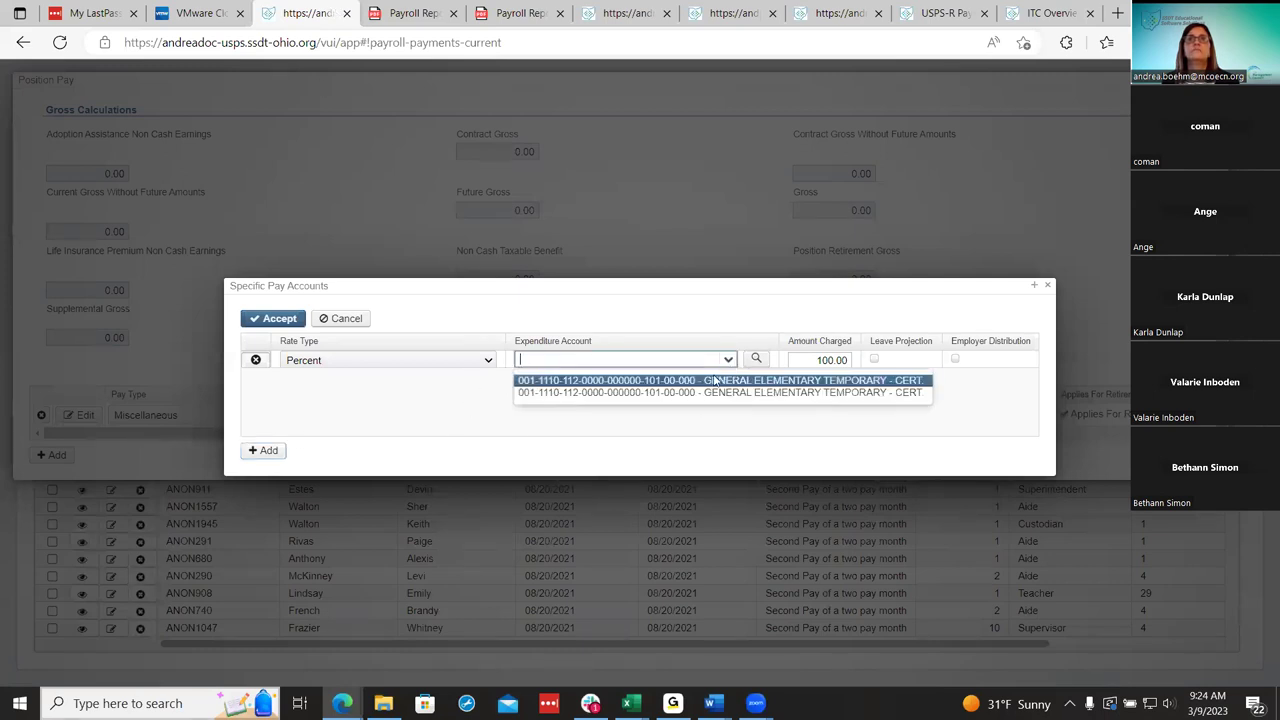
left_click(709, 388)
left_click(286, 321)
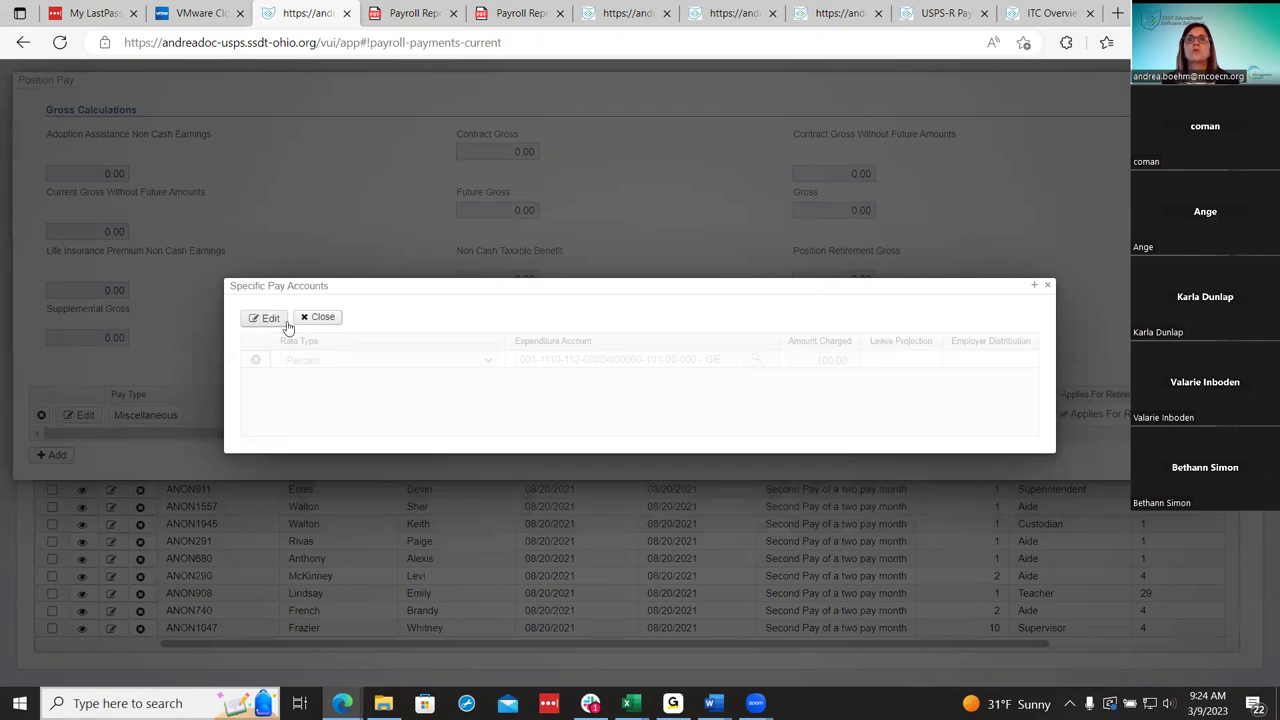
left_click(1046, 287)
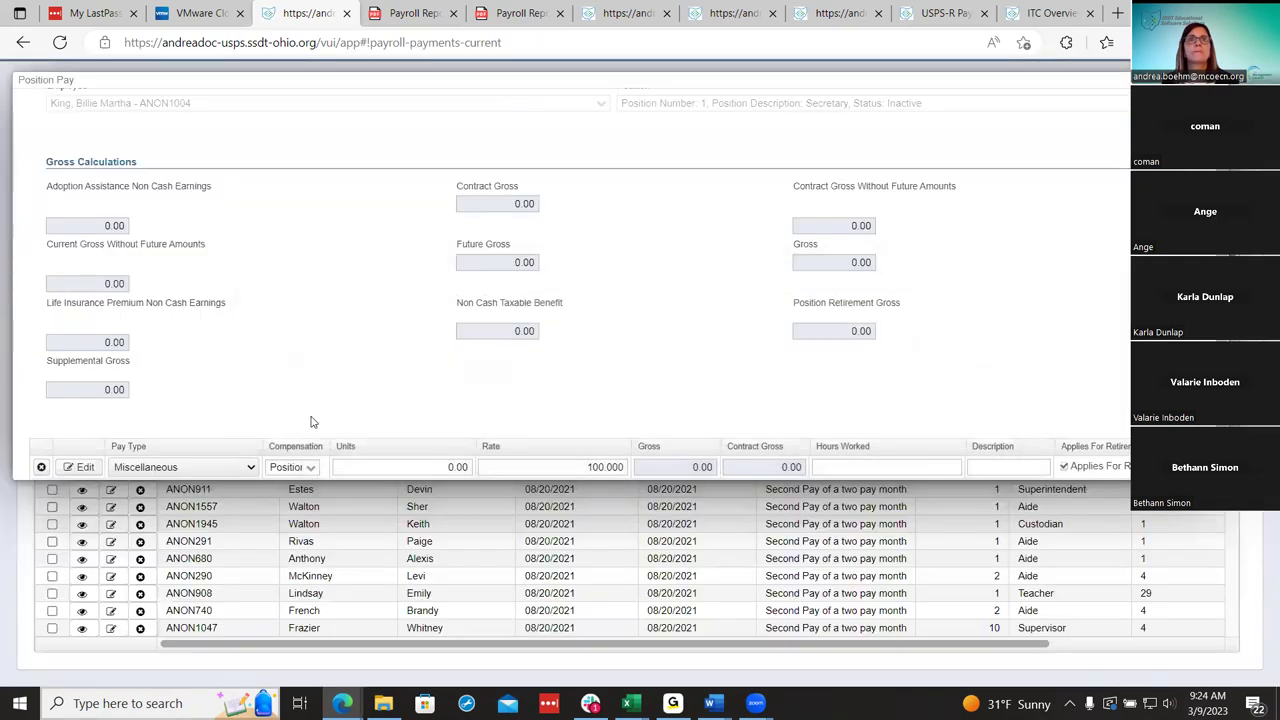
Change the pay line's type from Miscellaneous to Overtime and review the certified and classified codes in the Overtime Object Code Configuration.
left_click(238, 473)
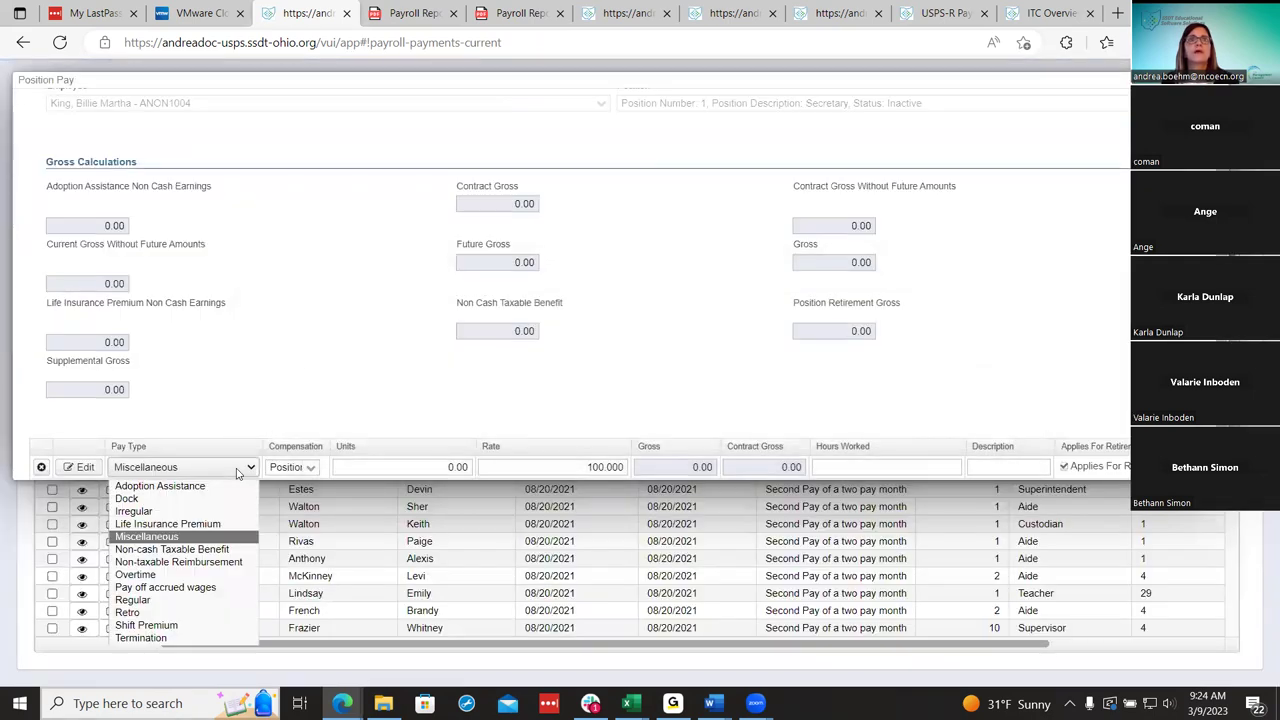
left_click(212, 575)
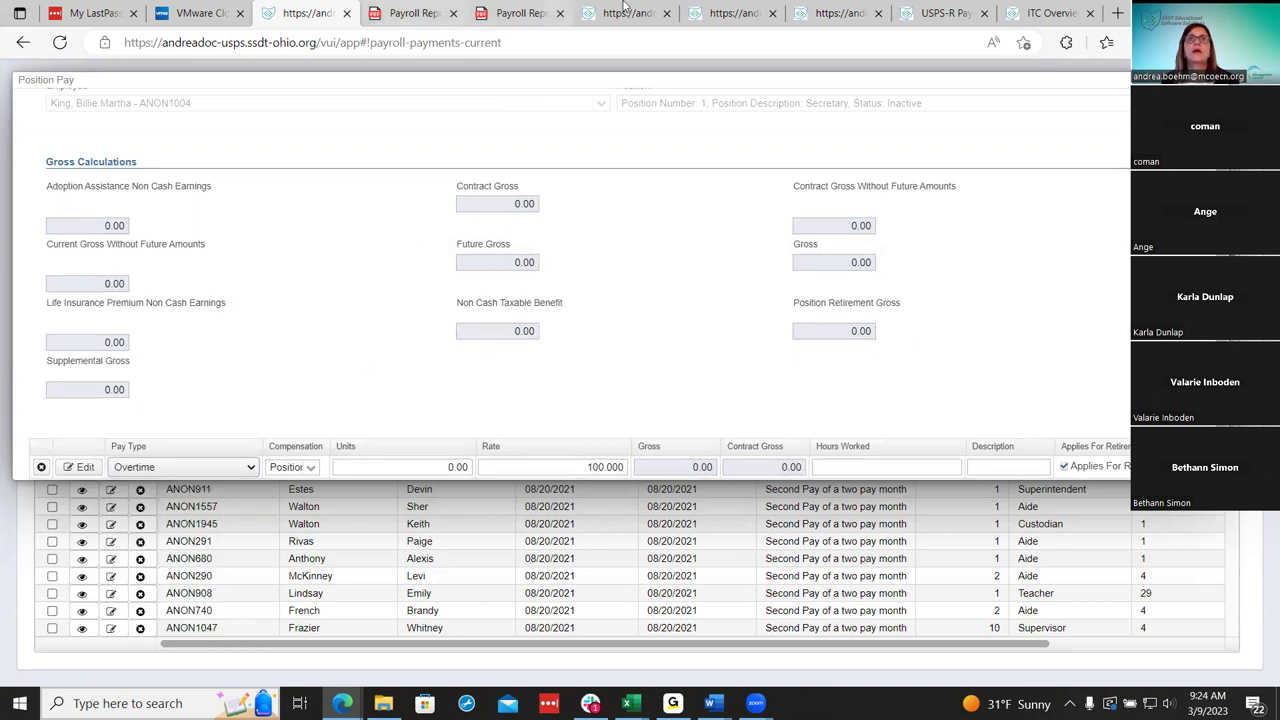
left_click(835, 13)
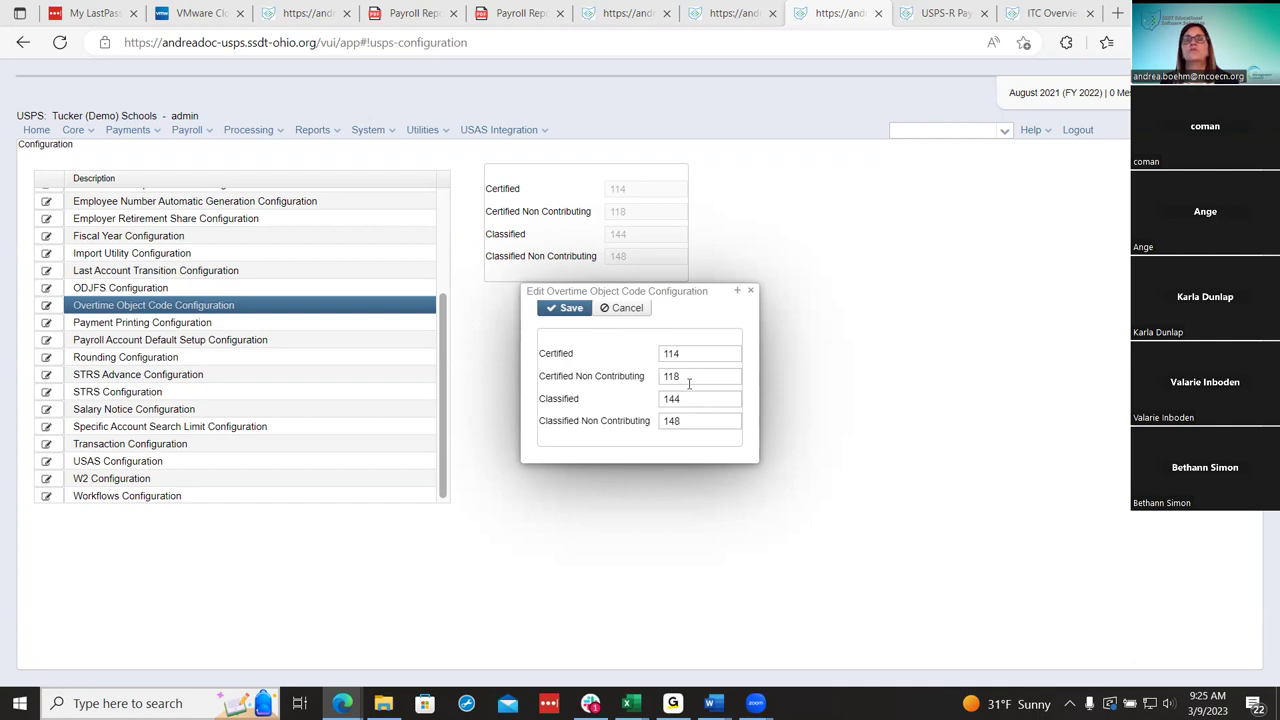
mouse_move(689, 384)
mouse_move(691, 351)
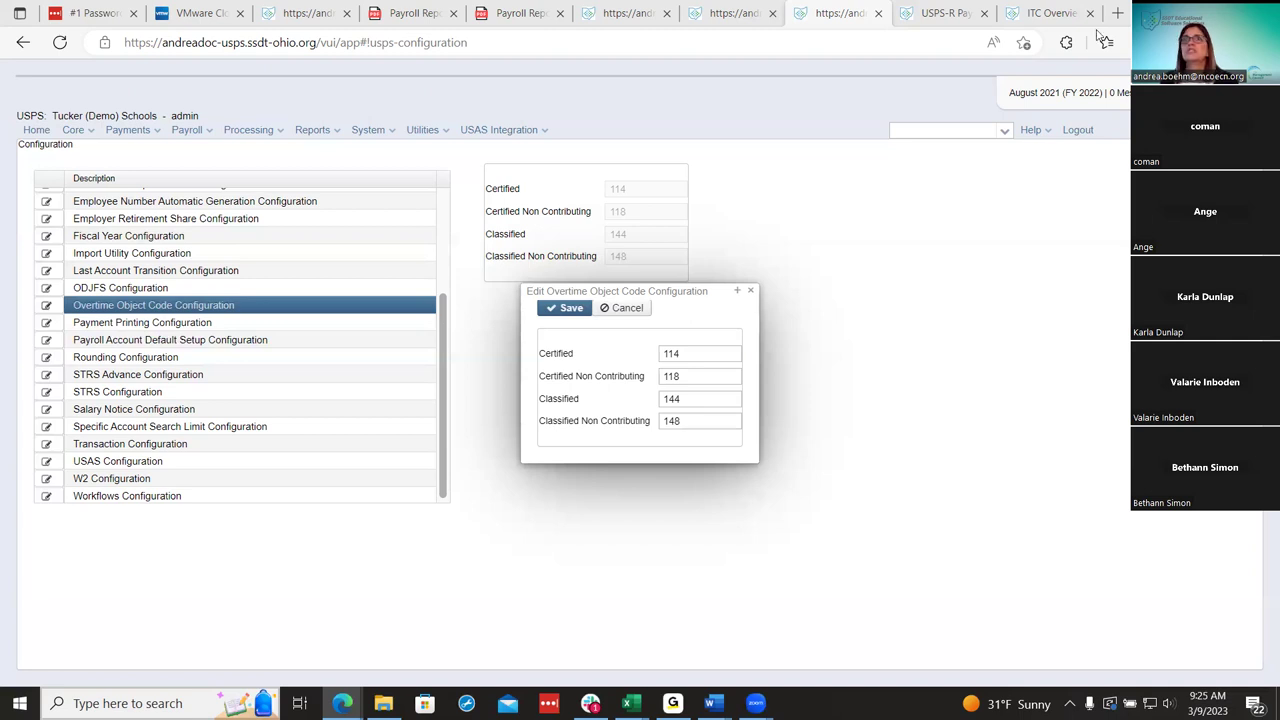
Review the wiki documentation on the Overtime Object Code Configuration and its Uniform School Accounting codes, and close the page.
key("alt+Tab")
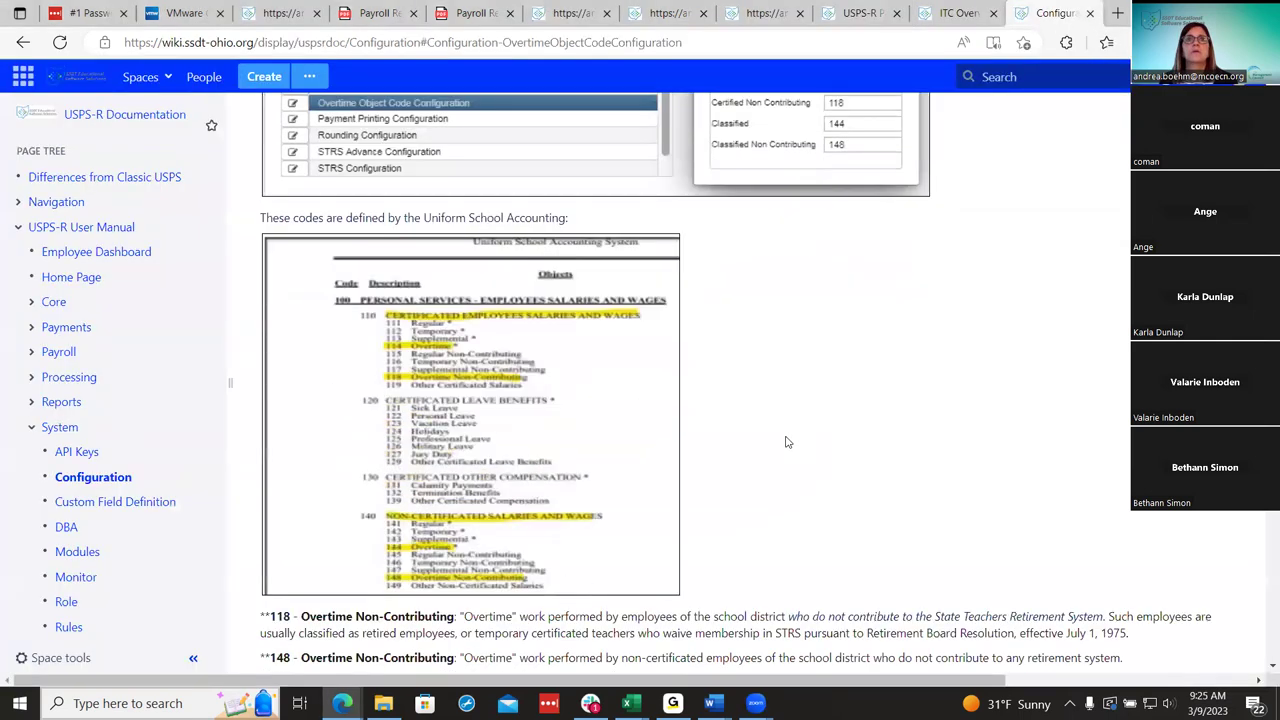
scroll(786, 442, "down", 1)
scroll(786, 442, "up", 2)
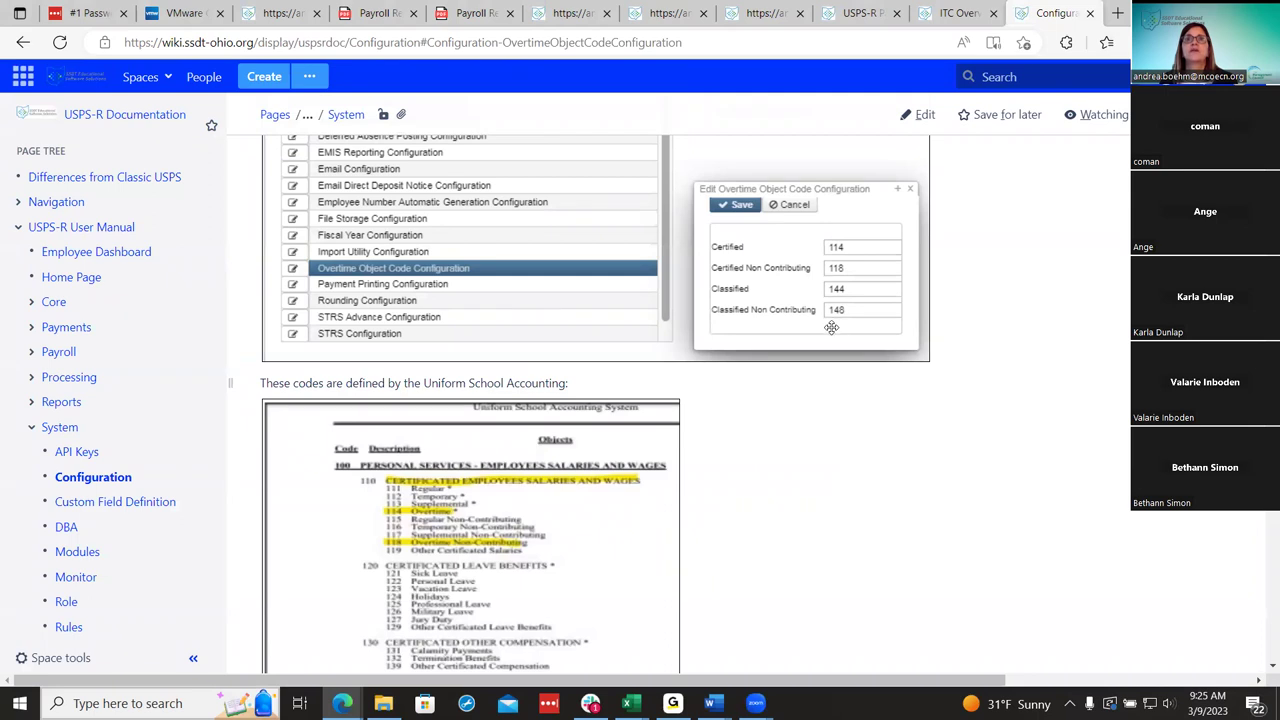
scroll(830, 330, "down", 2)
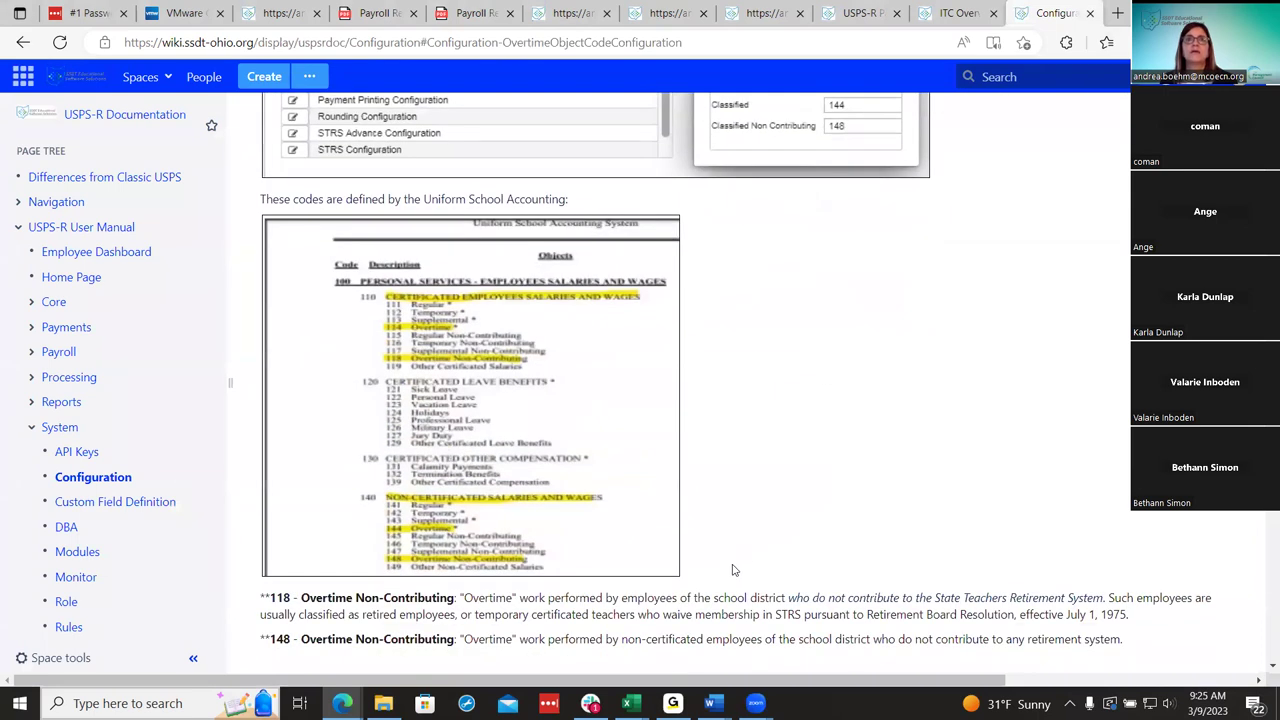
scroll(733, 570, "down", 1)
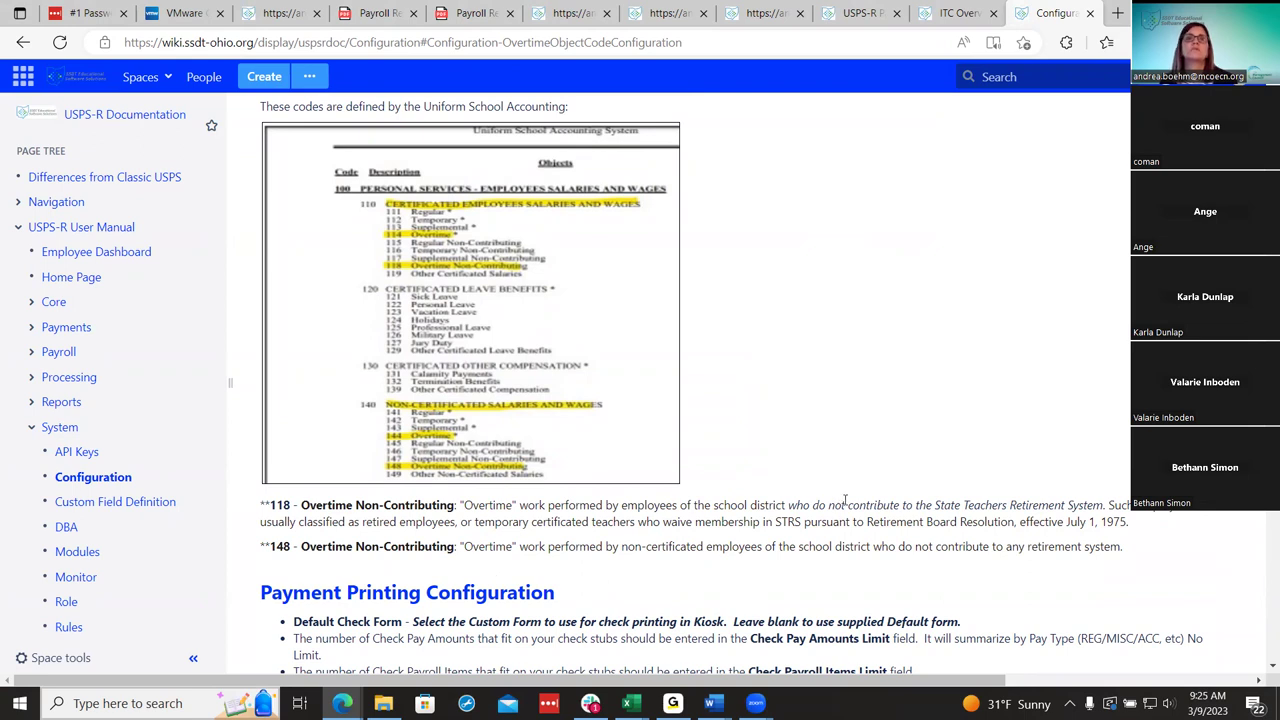
scroll(845, 502, "up", 5)
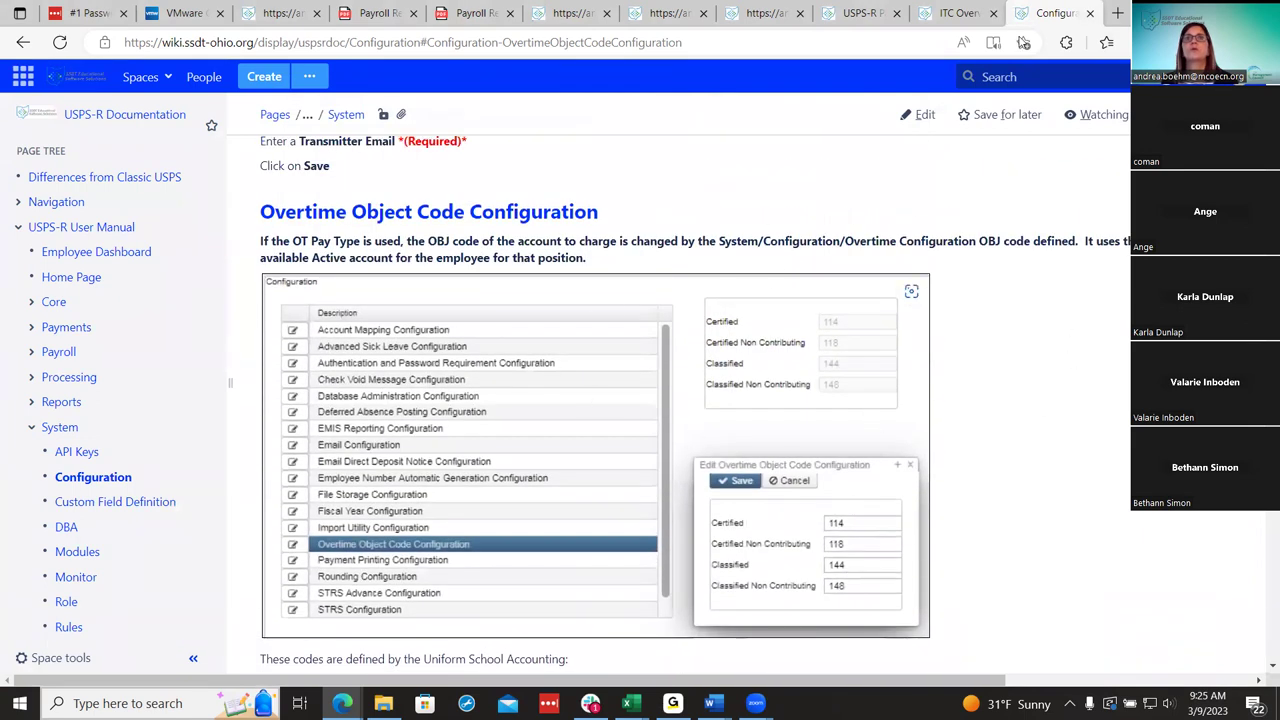
key("ctrl+w")
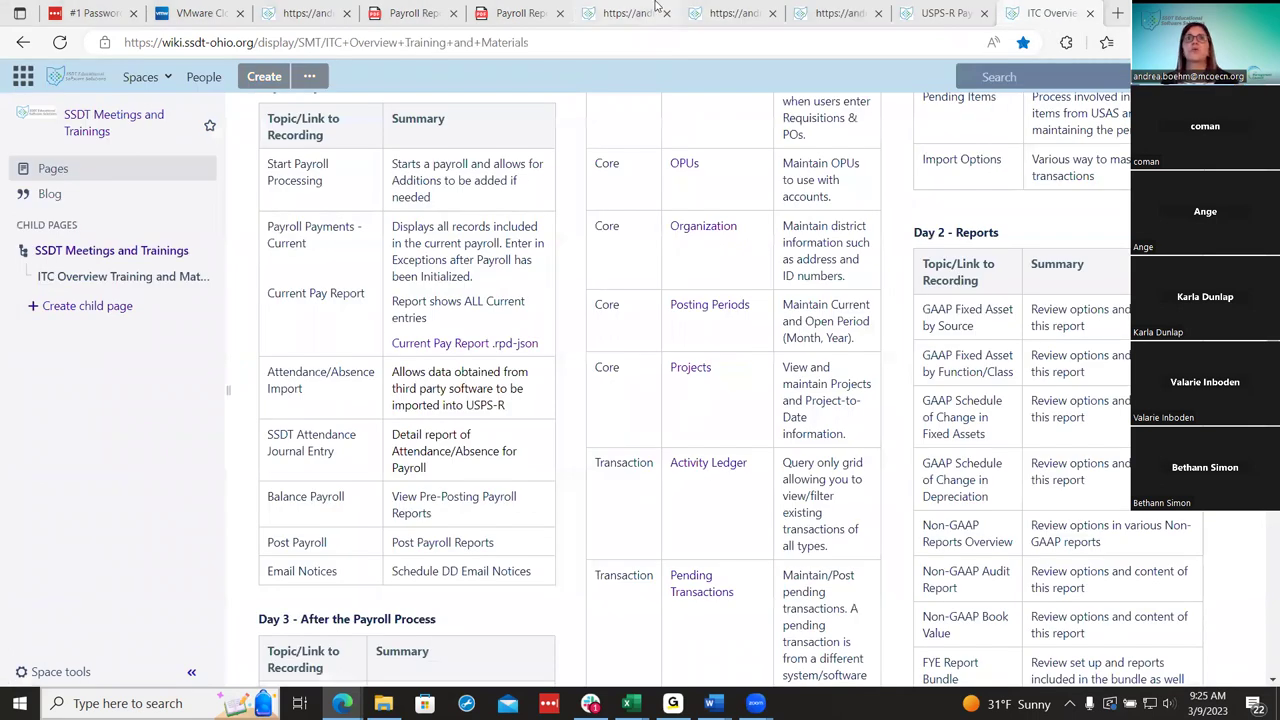
Return to the open Position Pay entry, set the Overtime line's units to 1 and save the payment.
left_click(940, 13)
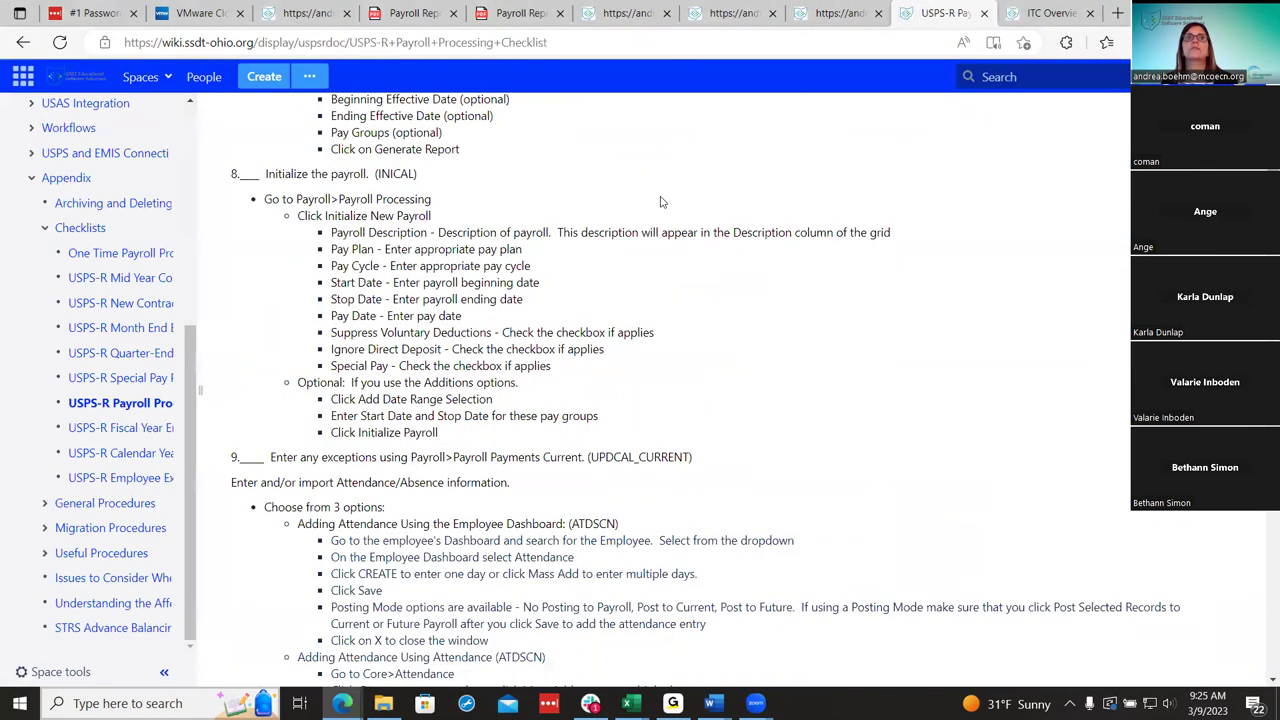
left_click(343, 10)
scroll(626, 337, "down", 1)
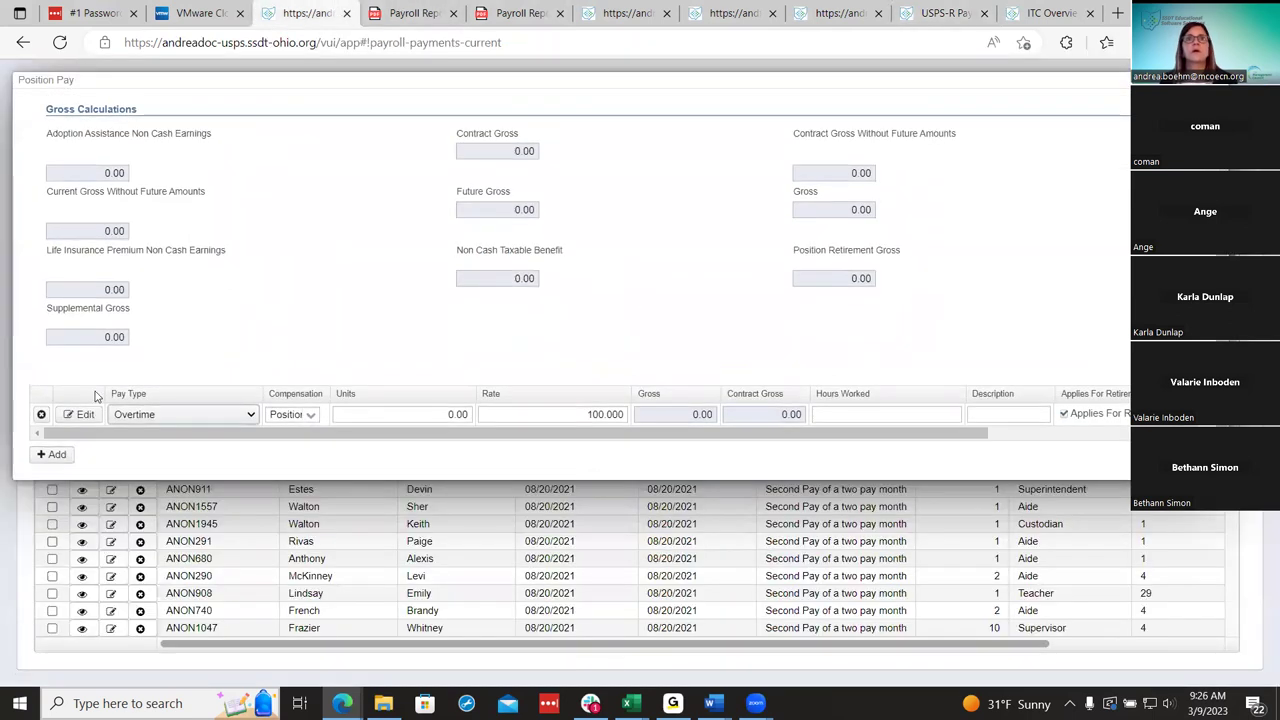
scroll(100, 398, "up", 1)
scroll(313, 452, "down", 1)
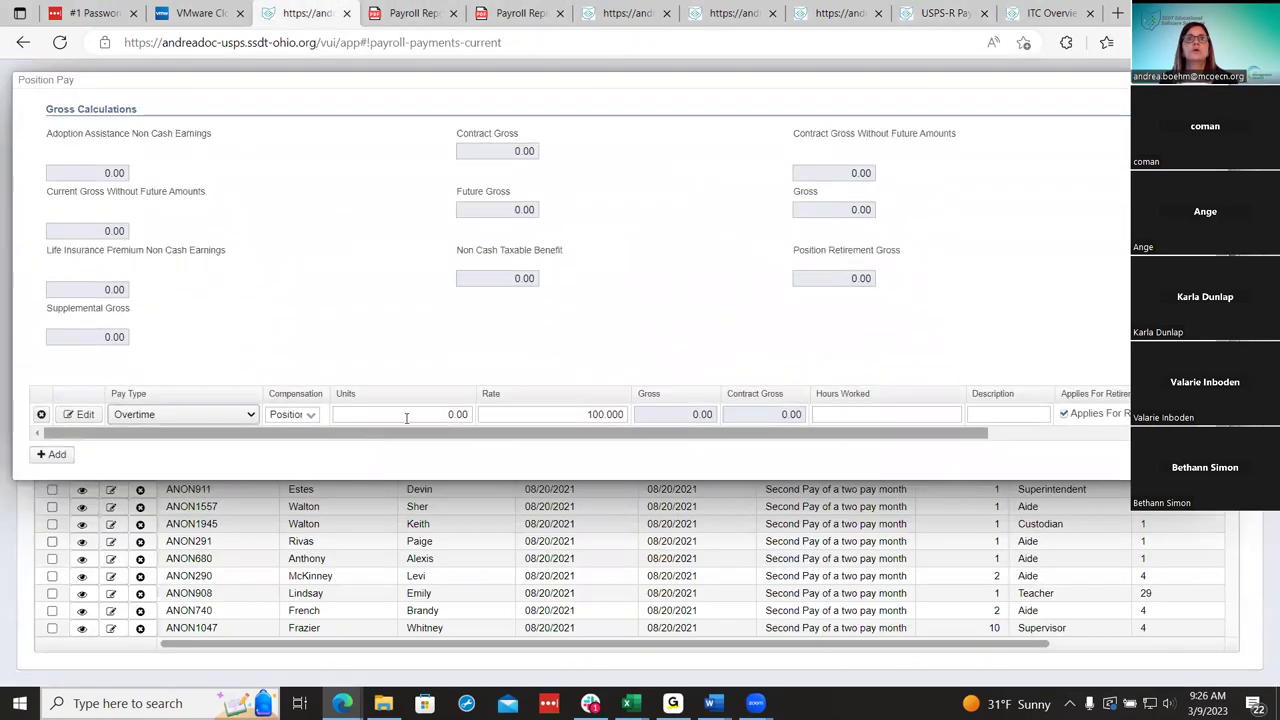
left_click(466, 414)
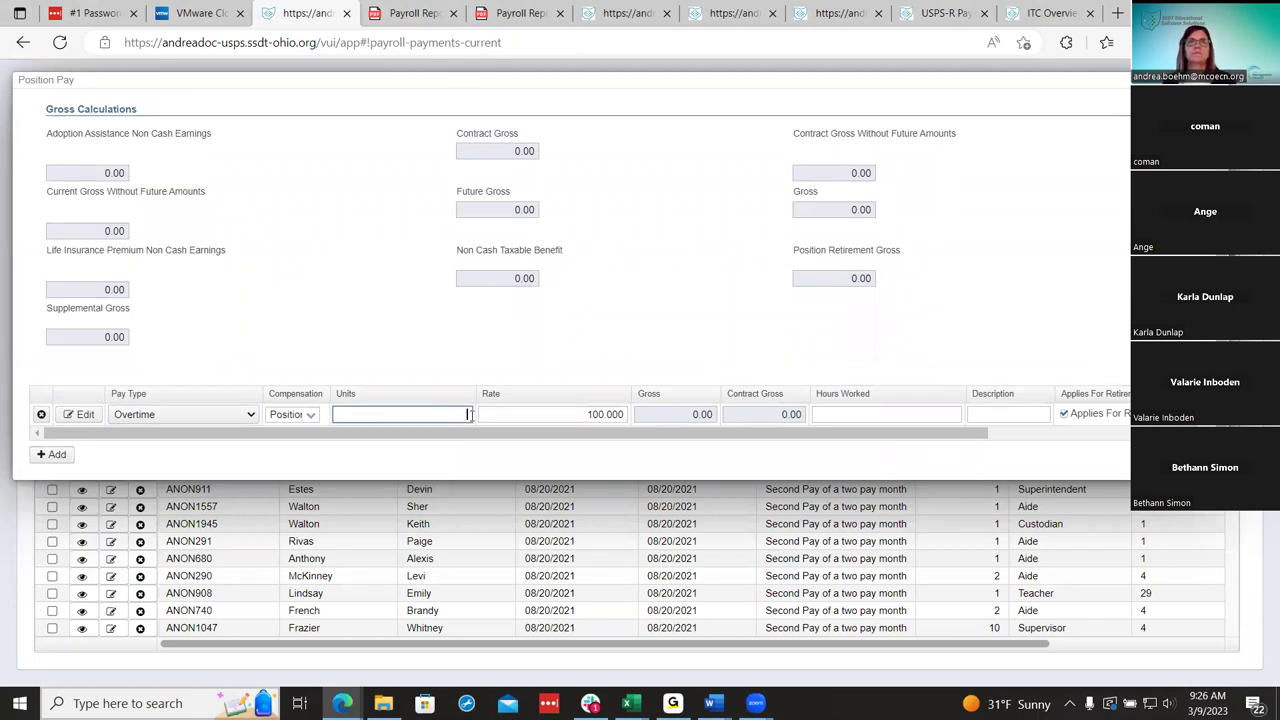
type("1")
left_click(238, 243)
scroll(237, 260, "up", 1)
scroll(238, 278, "down", 1)
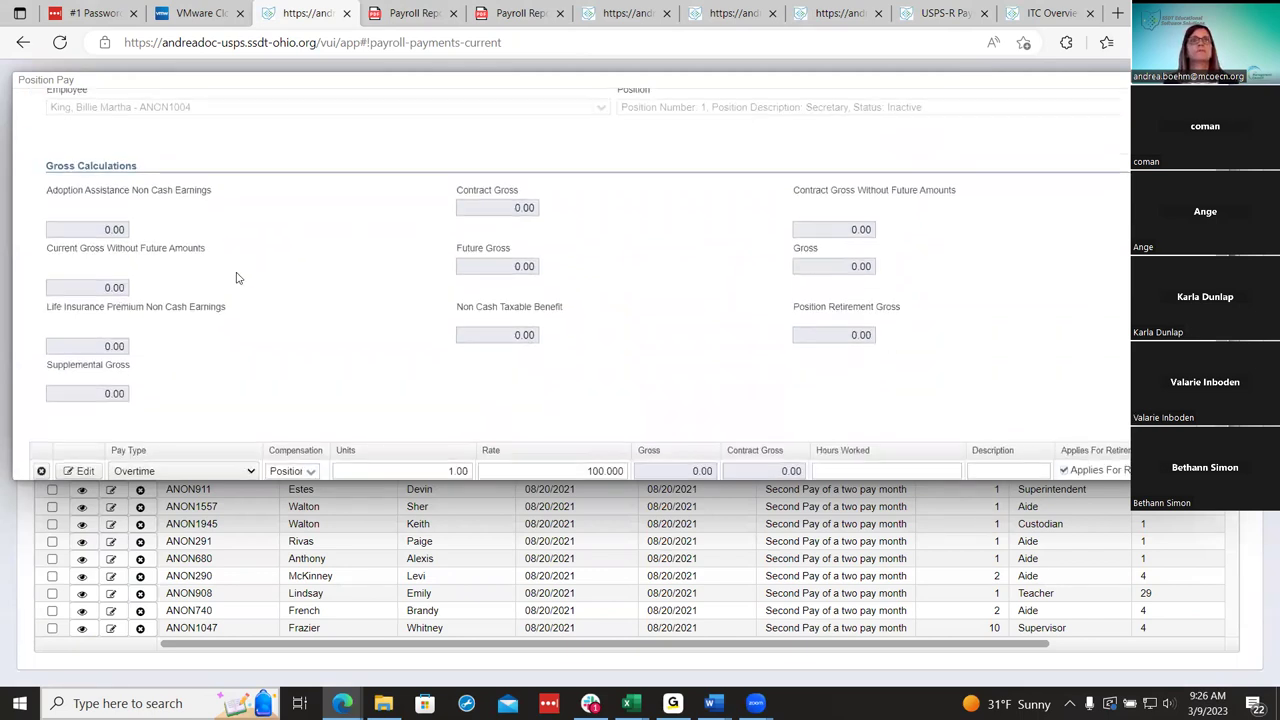
scroll(238, 278, "up", 1)
scroll(400, 368, "down", 1)
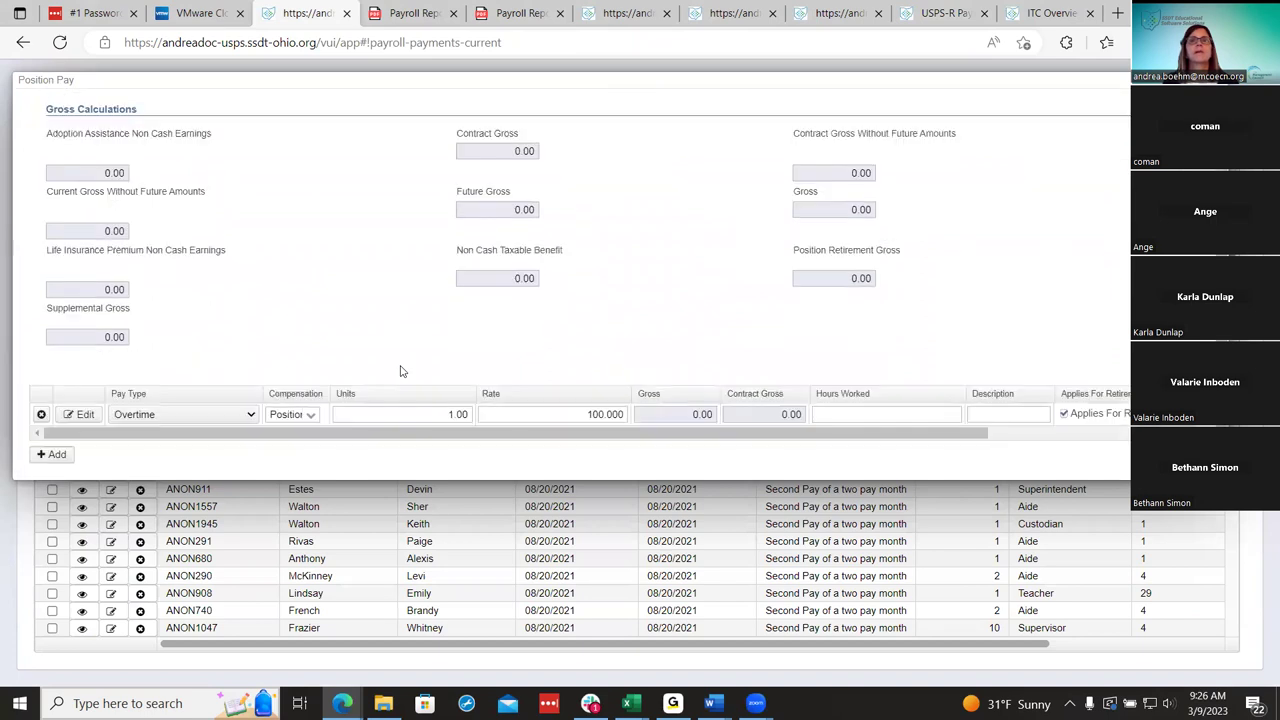
scroll(170, 160, "up", 1)
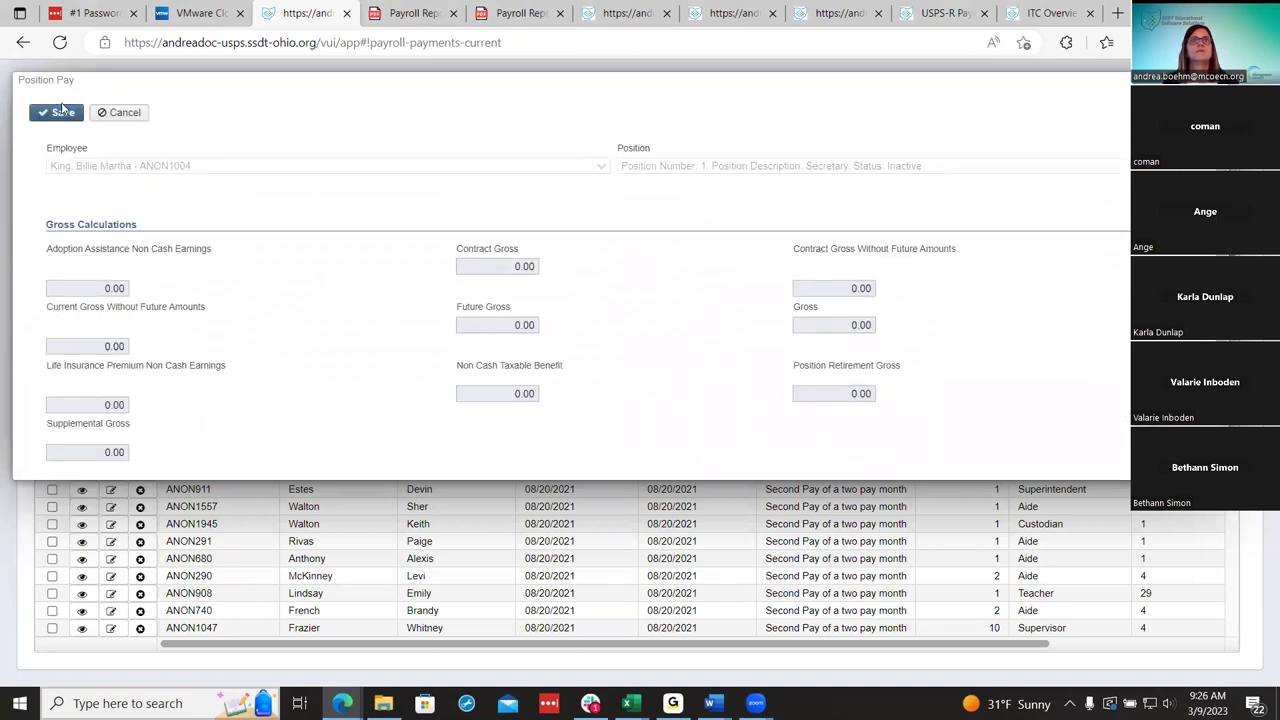
left_click(62, 112)
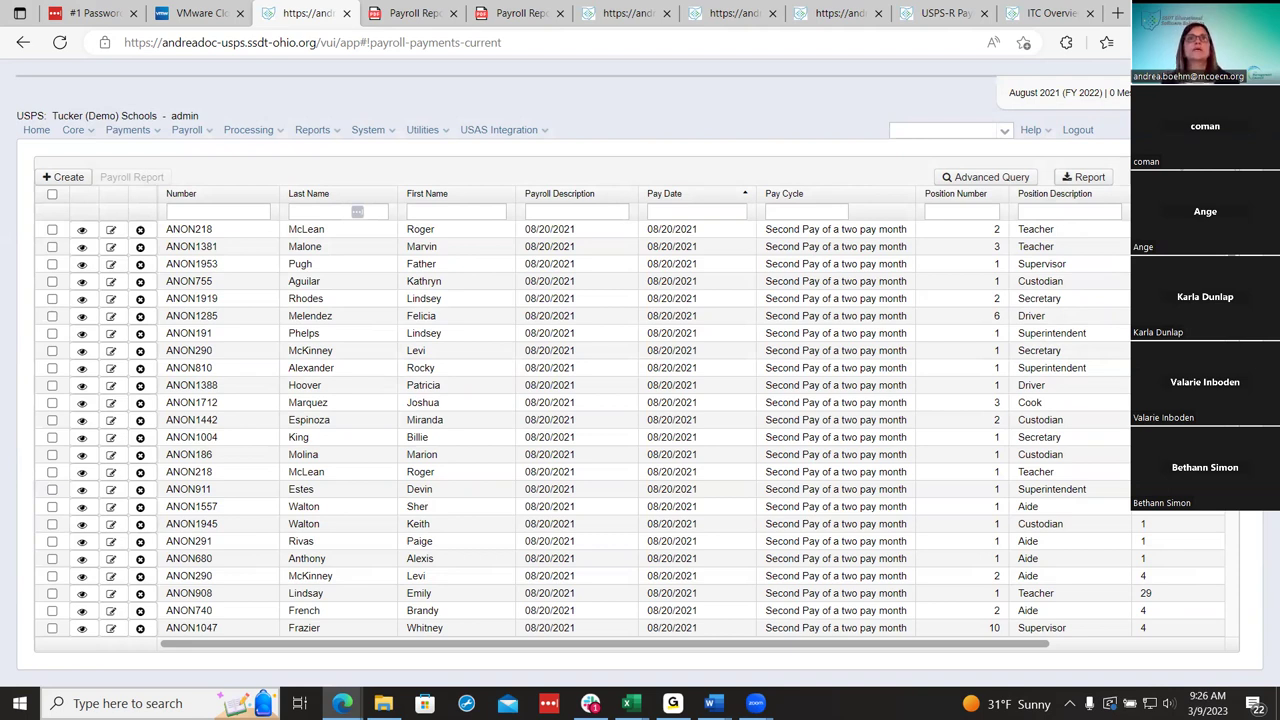
Generate the Payroll Report as a PDF download for the first payment record in the grid and open the file.
left_click(52, 230)
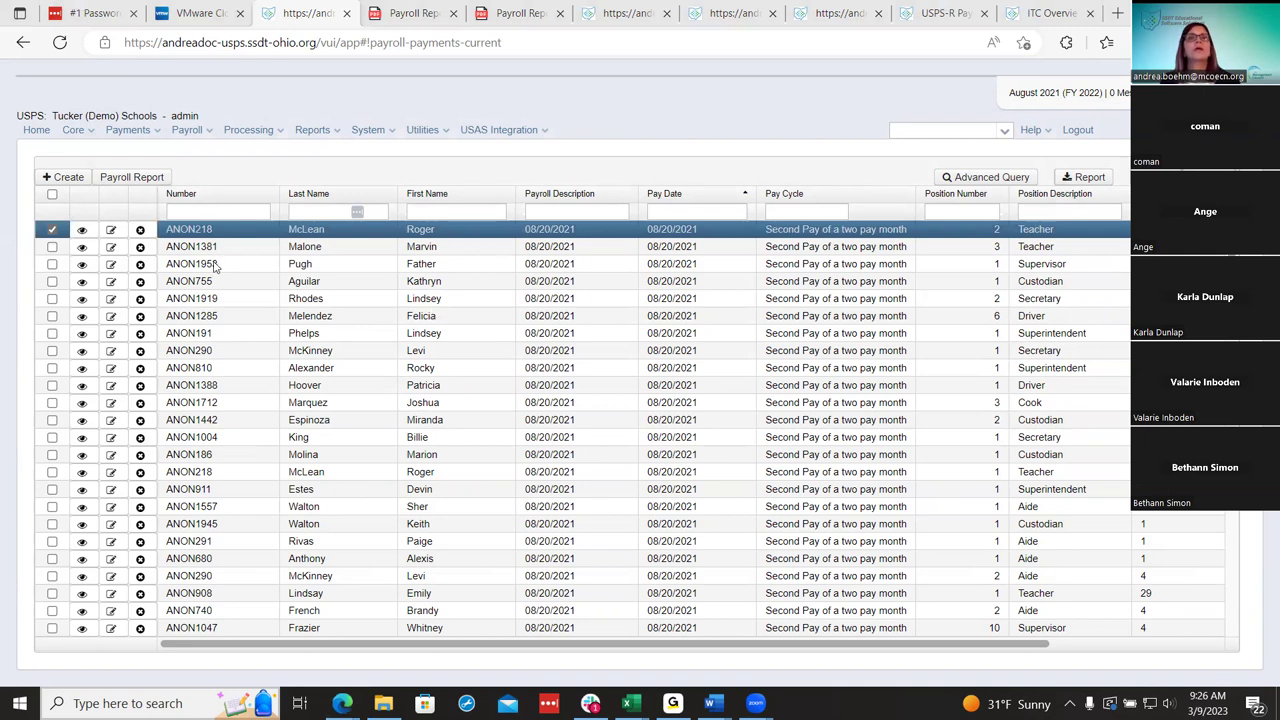
left_click(148, 180)
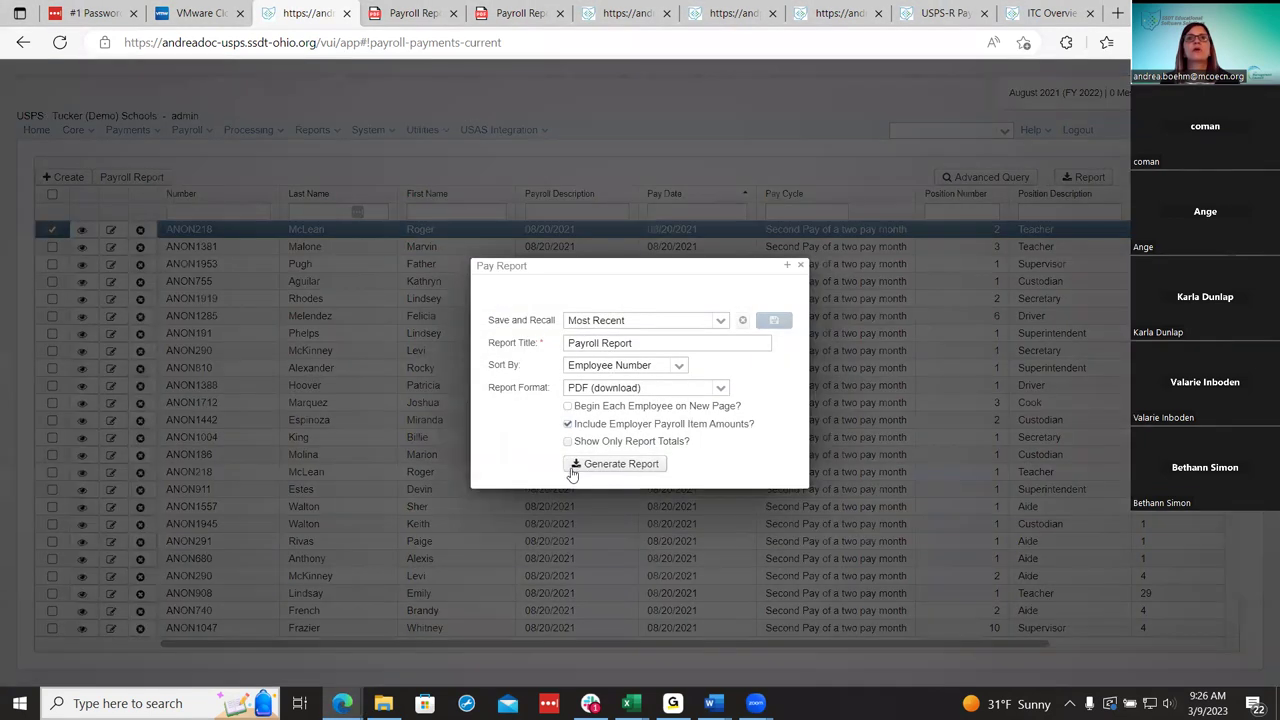
left_click(569, 465)
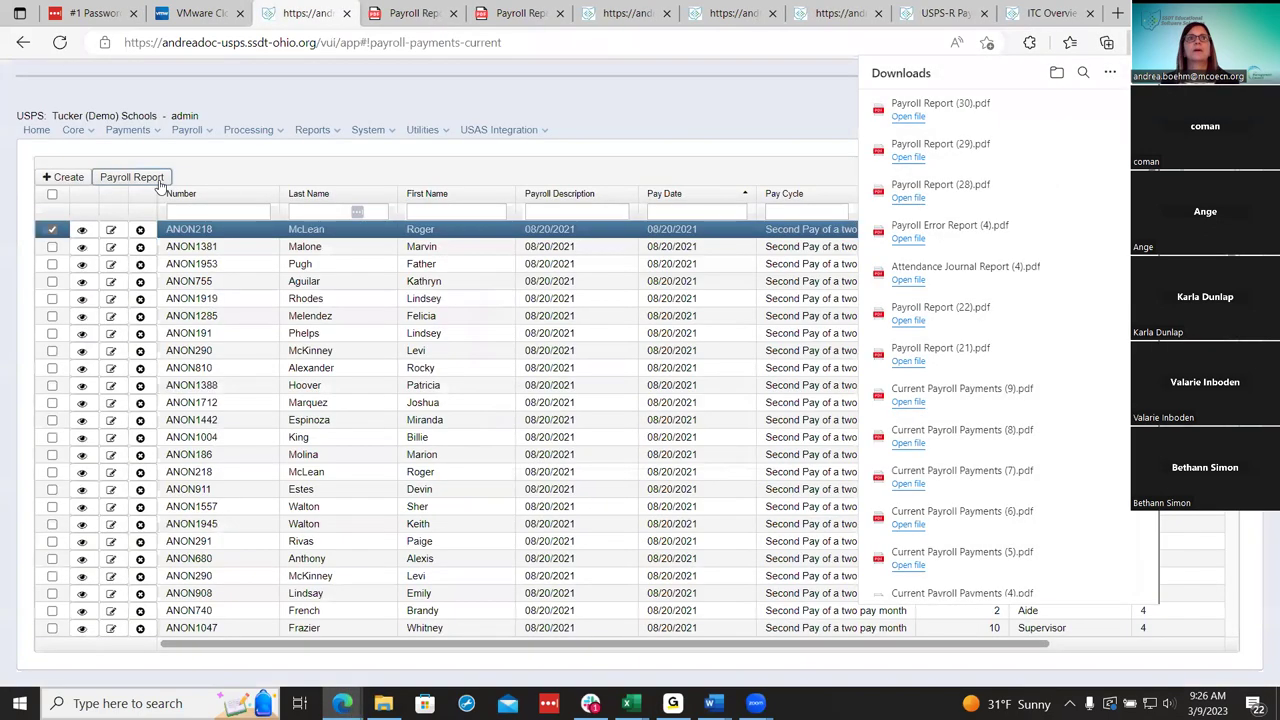
left_click(907, 117)
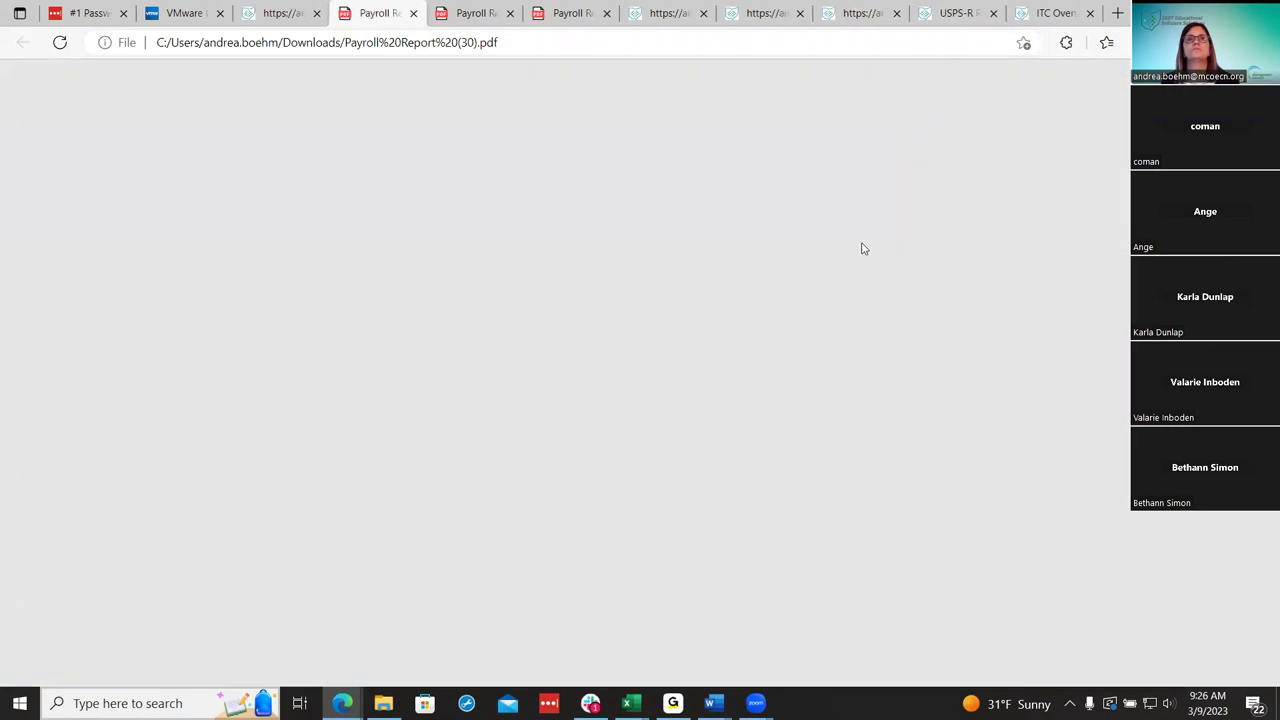
Examine the Payroll Report's pay records, pay items, pay accounts and report summary, and close the report.
scroll(665, 362, "down", 3)
scroll(665, 362, "down", 3)
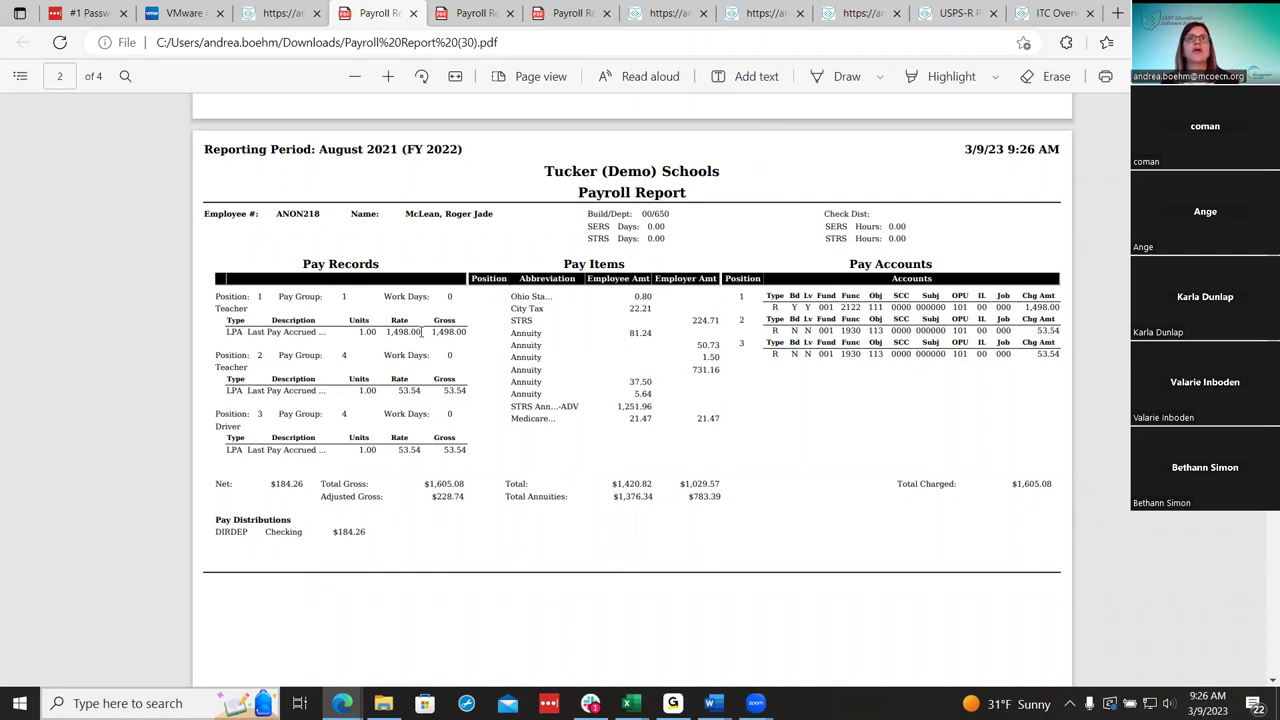
scroll(832, 455, "down", 1)
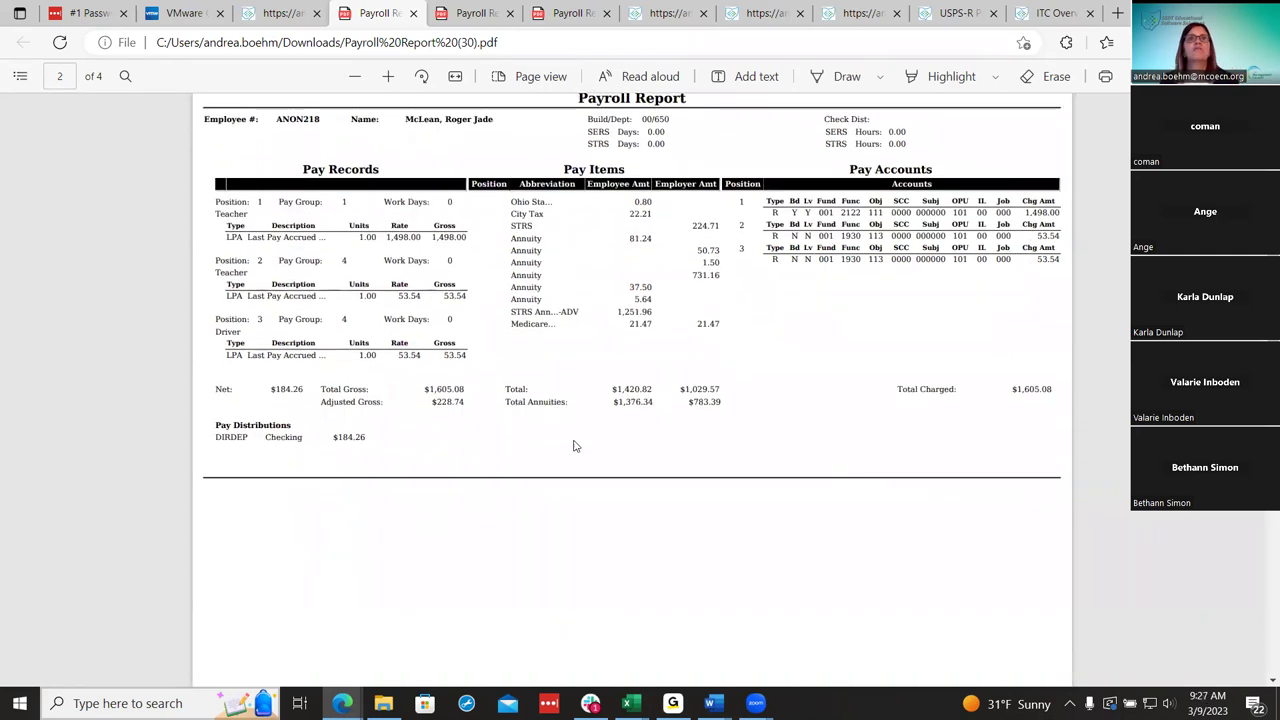
scroll(575, 446, "down", 3)
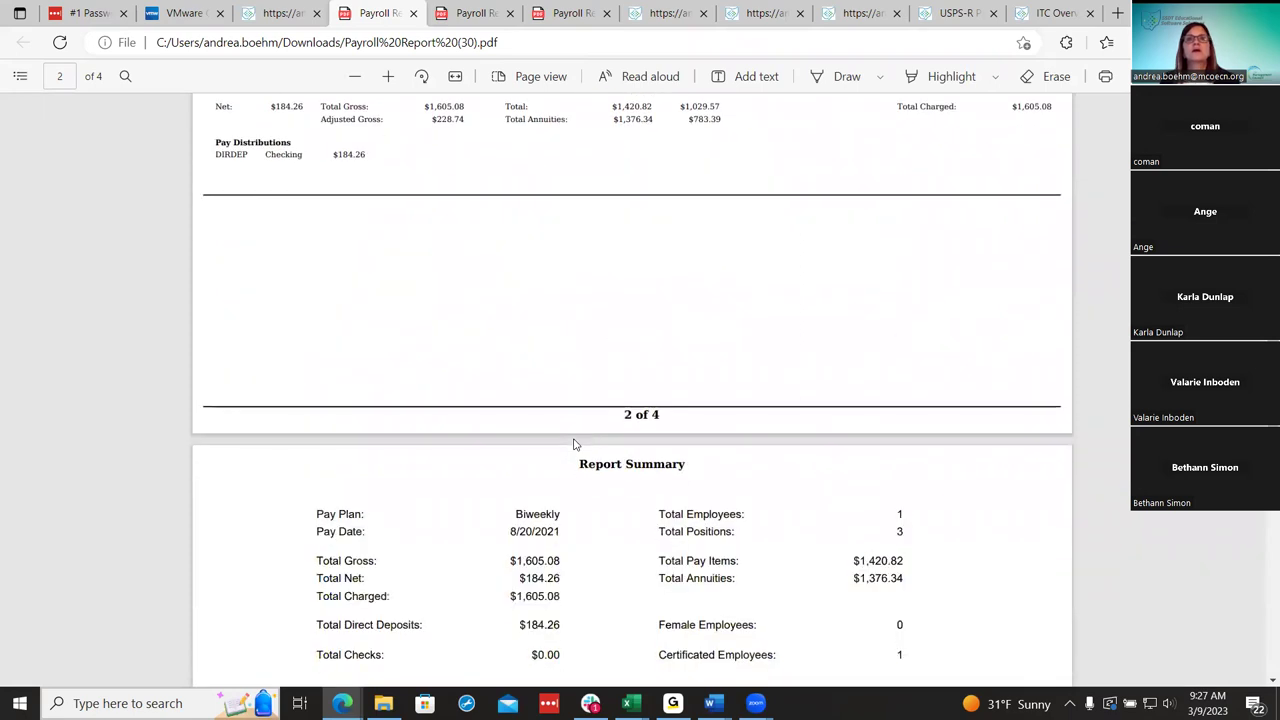
scroll(575, 445, "down", 2)
scroll(575, 445, "up", 2)
scroll(575, 445, "down", 3)
scroll(575, 445, "up", 5)
scroll(575, 445, "up", 10)
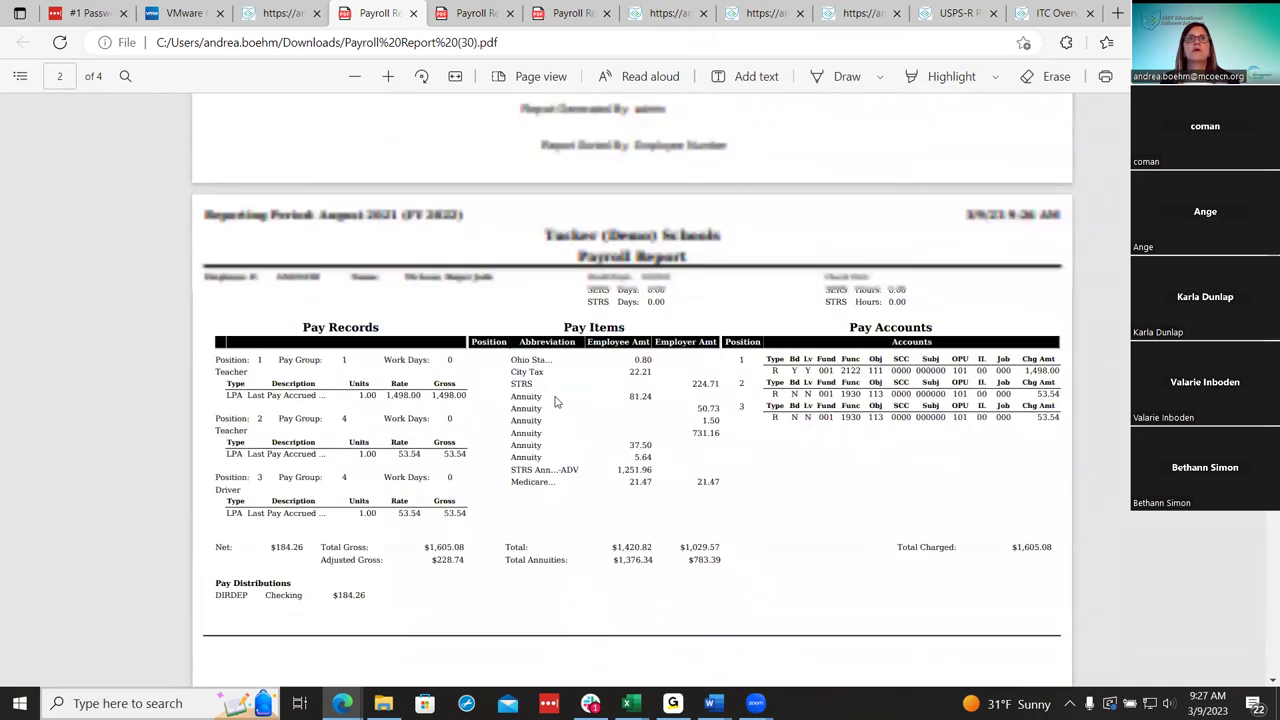
left_click(413, 13)
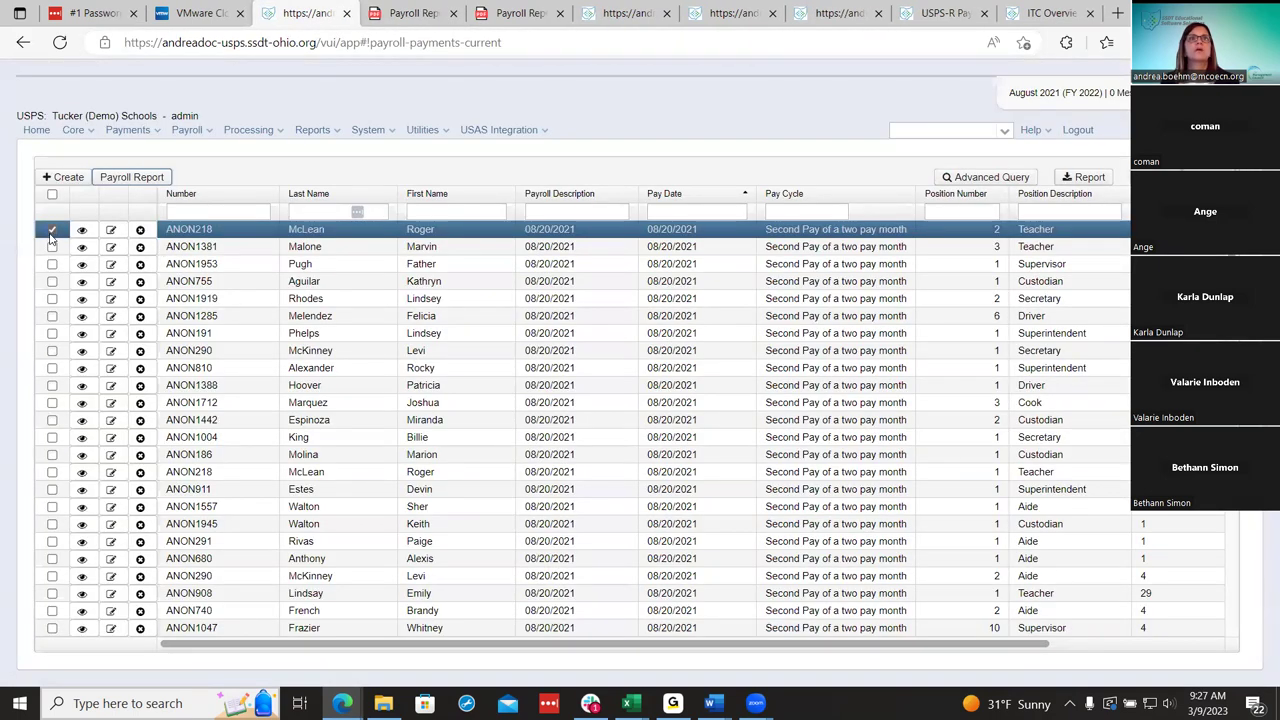
Try out selecting all payment records and selecting three individual ones in the grid, clearing the selection each time.
left_click(52, 231)
left_click(52, 195)
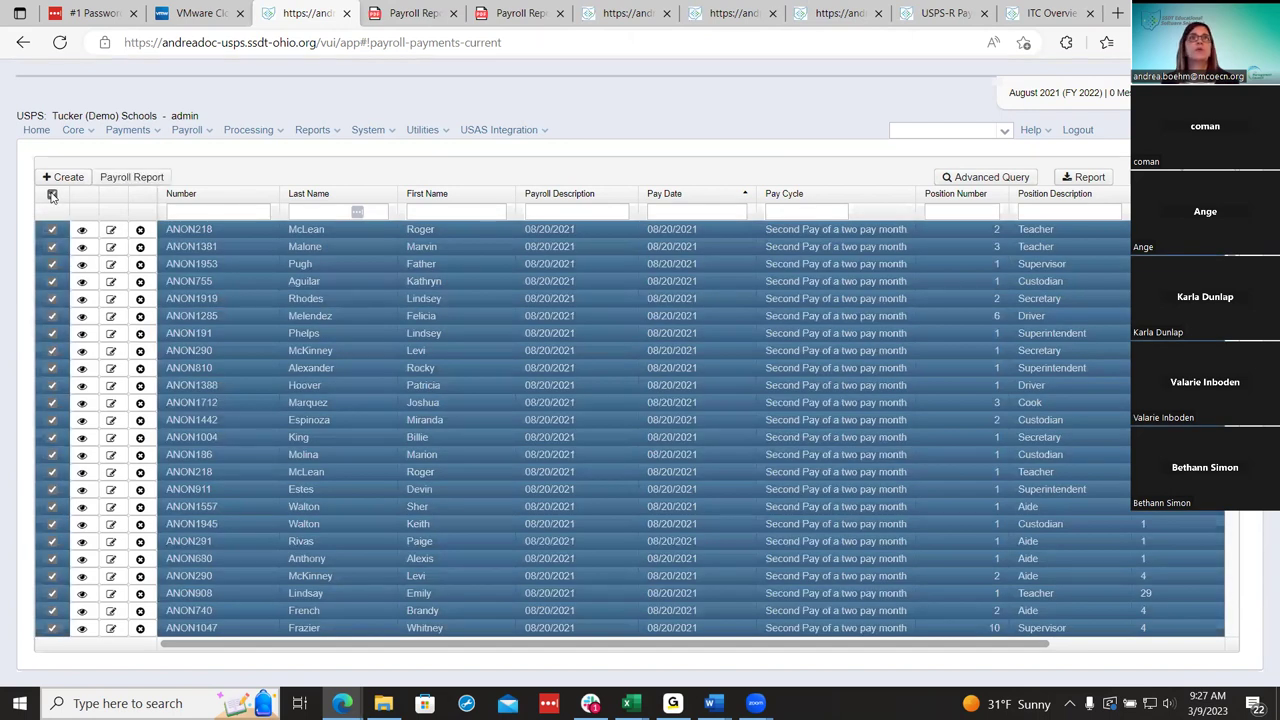
left_click(52, 195)
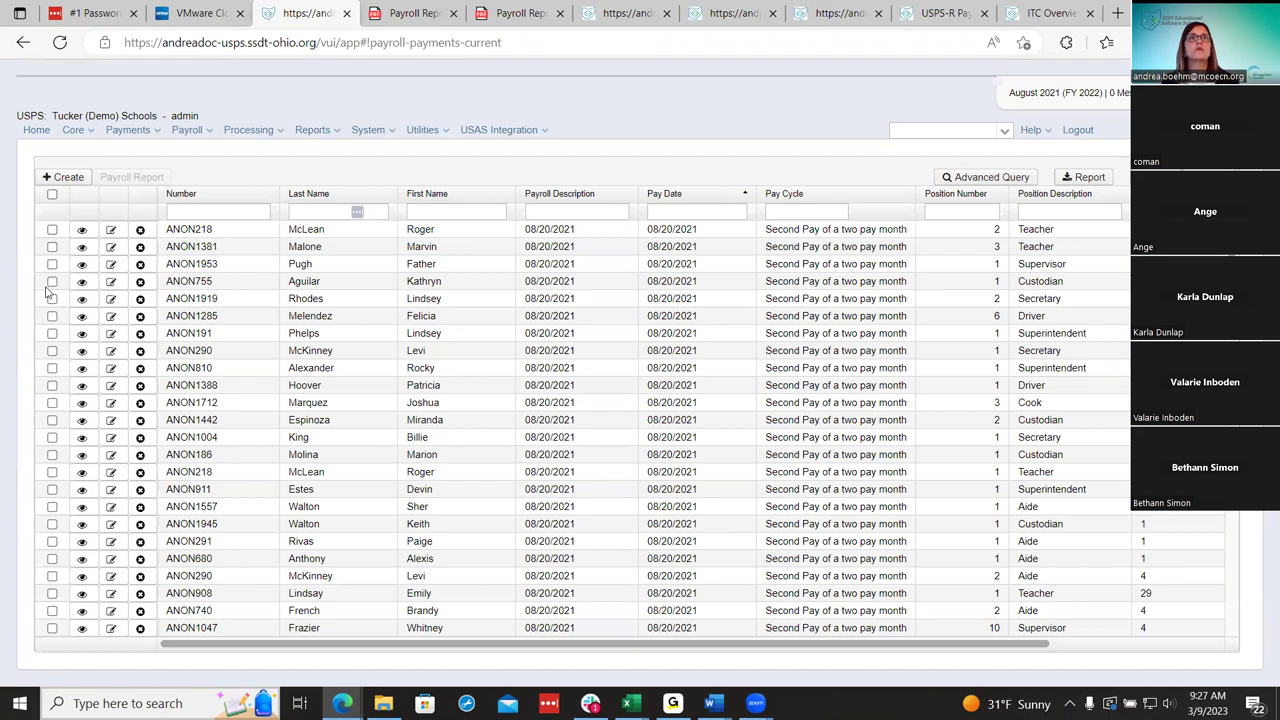
left_click(52, 281)
left_click(52, 298)
left_click(52, 315)
left_click(54, 195)
left_click(54, 195)
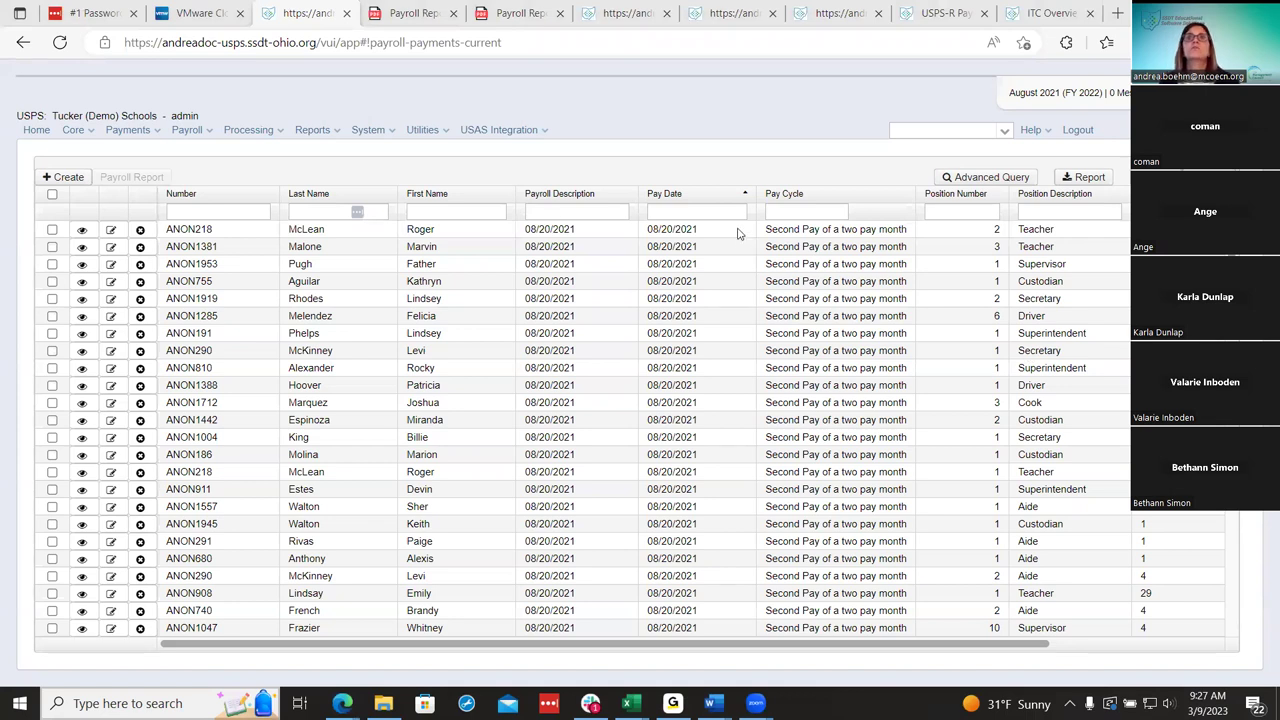
Close the two older Payroll Report PDFs and return to the current payroll payments grid.
left_click(437, 12)
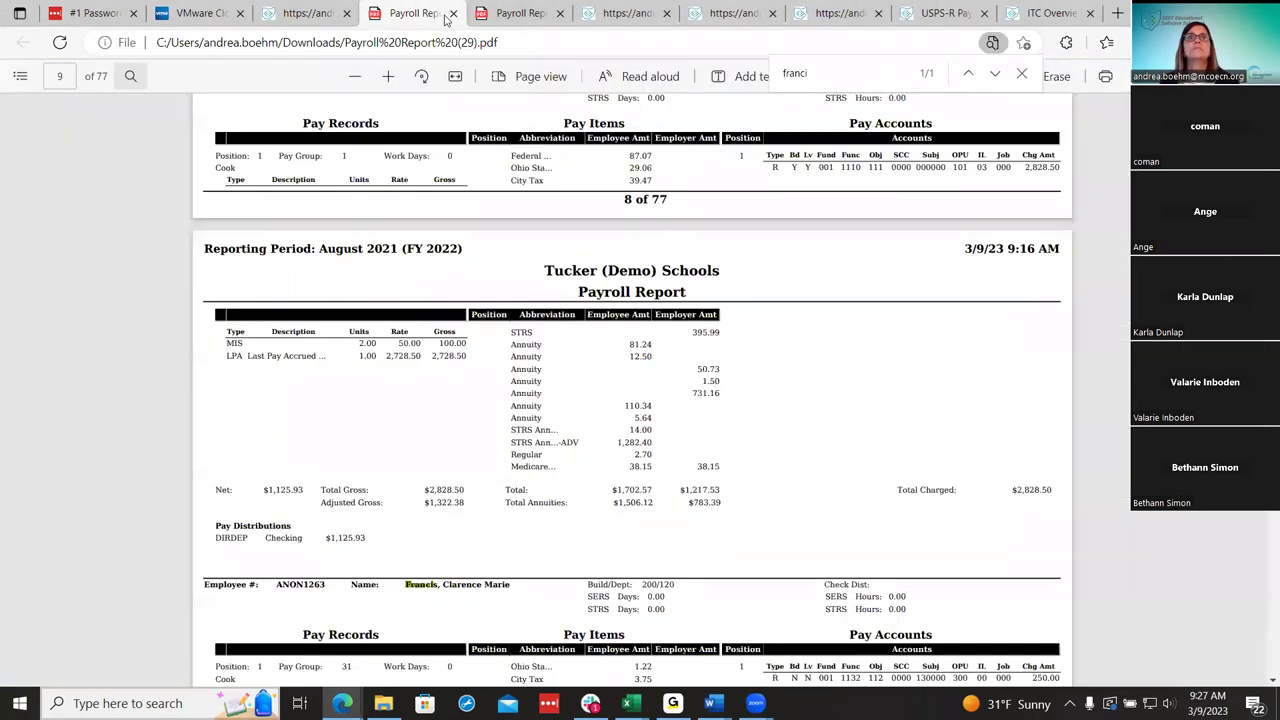
left_click(452, 14)
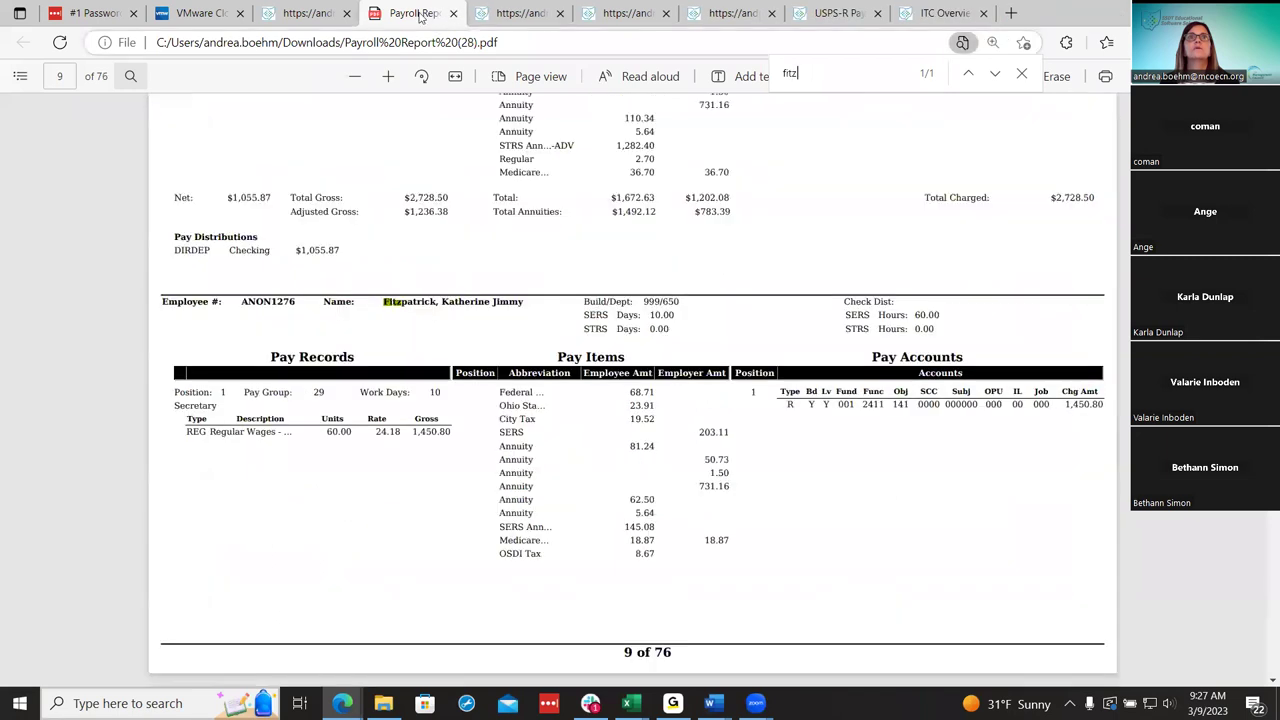
key("ctrl+w")
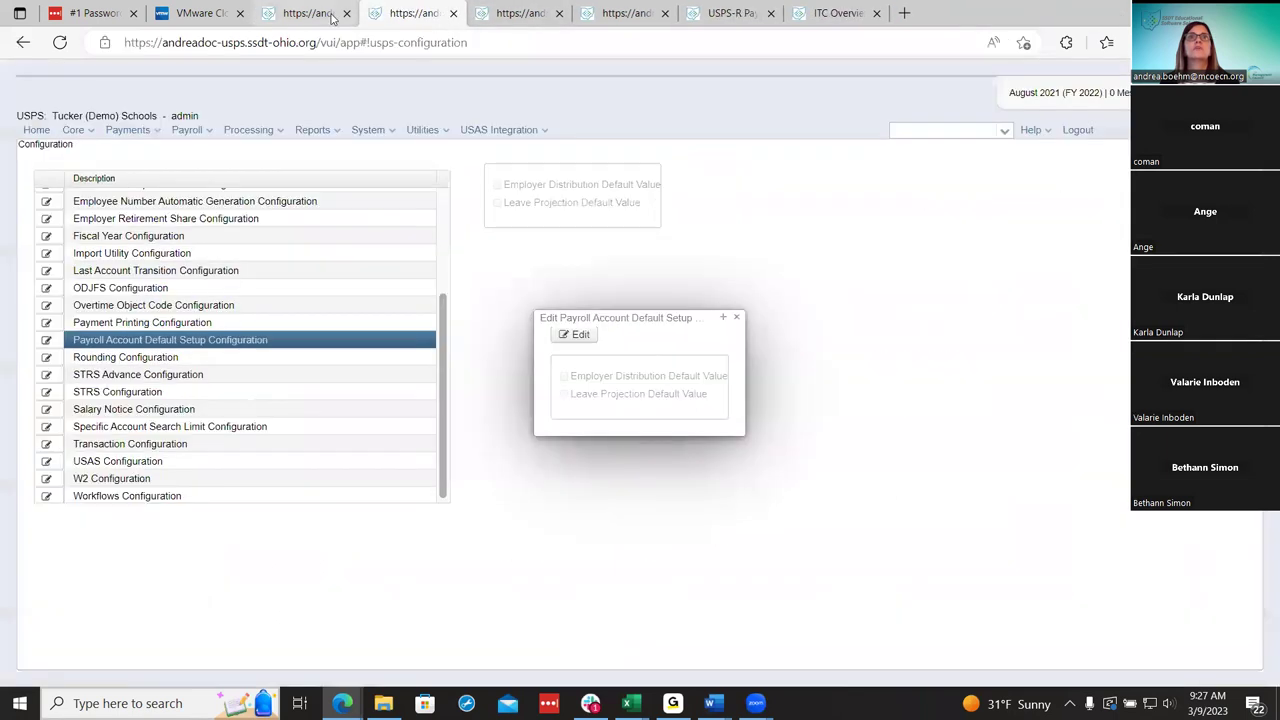
left_click(313, 10)
left_click(507, 7)
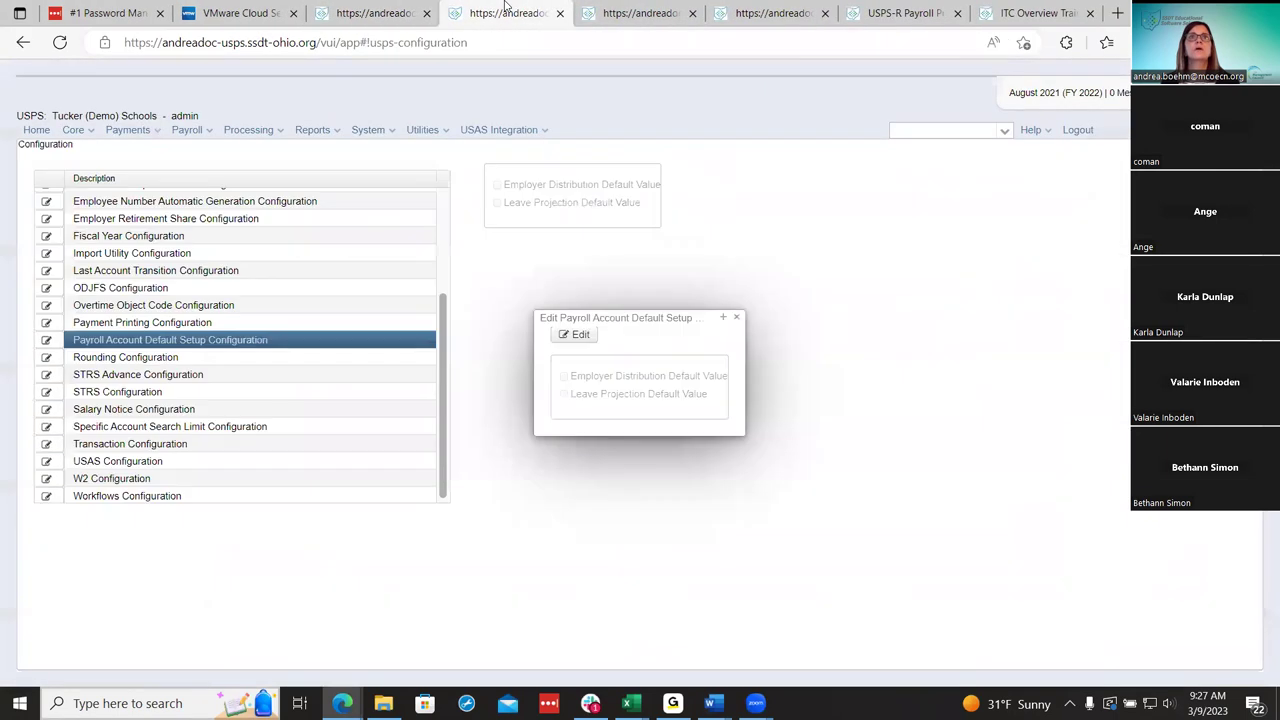
left_click(358, 14)
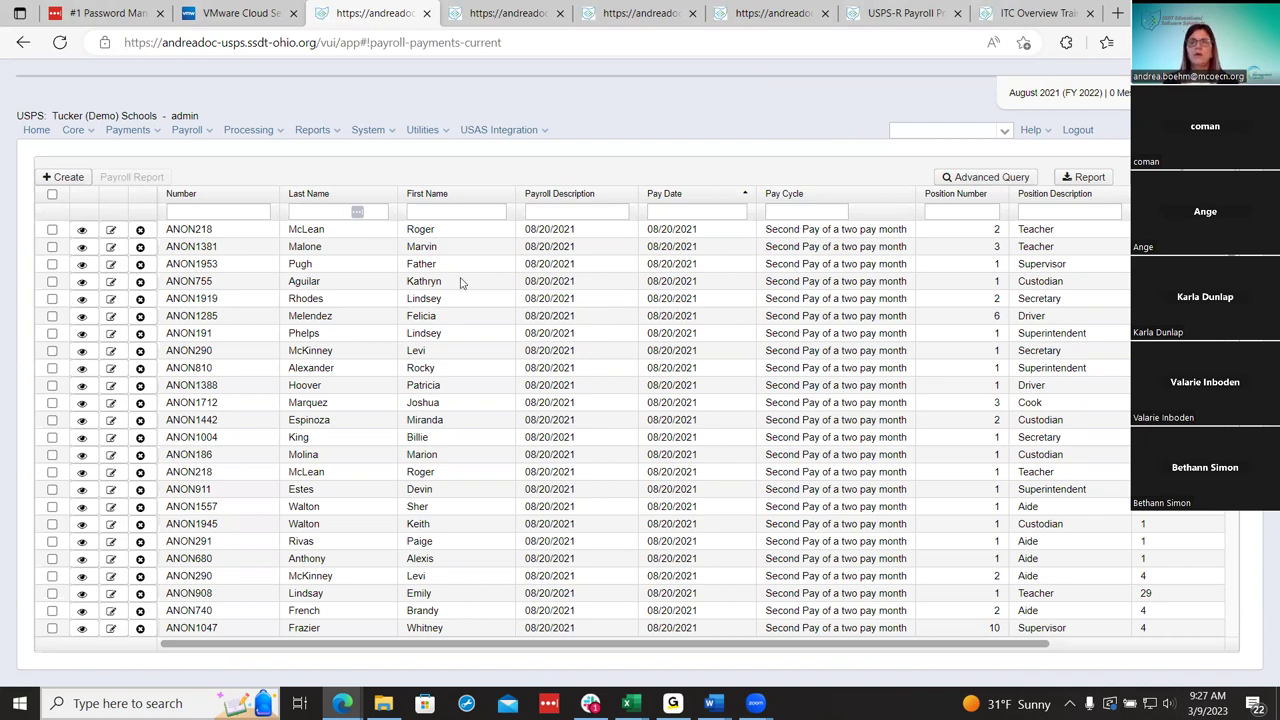
Look up the employee by last name, open the employee's dashboard and display the attendance records.
left_click(955, 137)
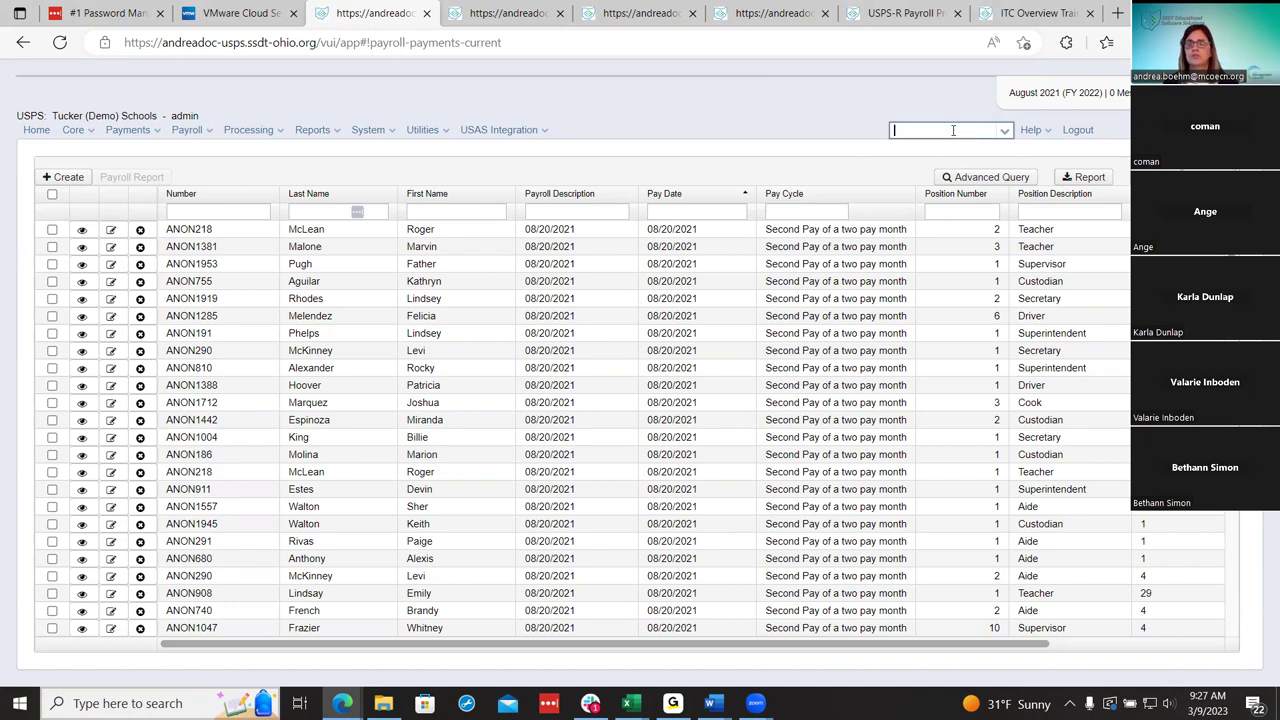
type("barton")
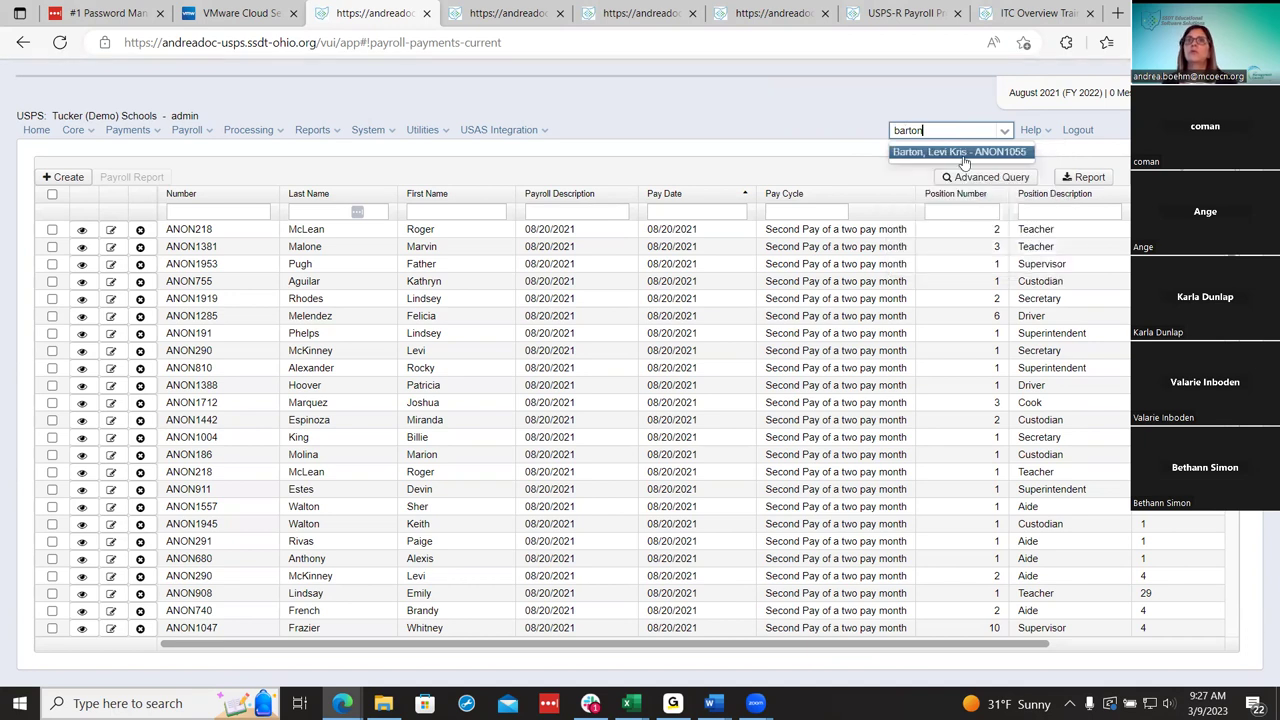
left_click(962, 153)
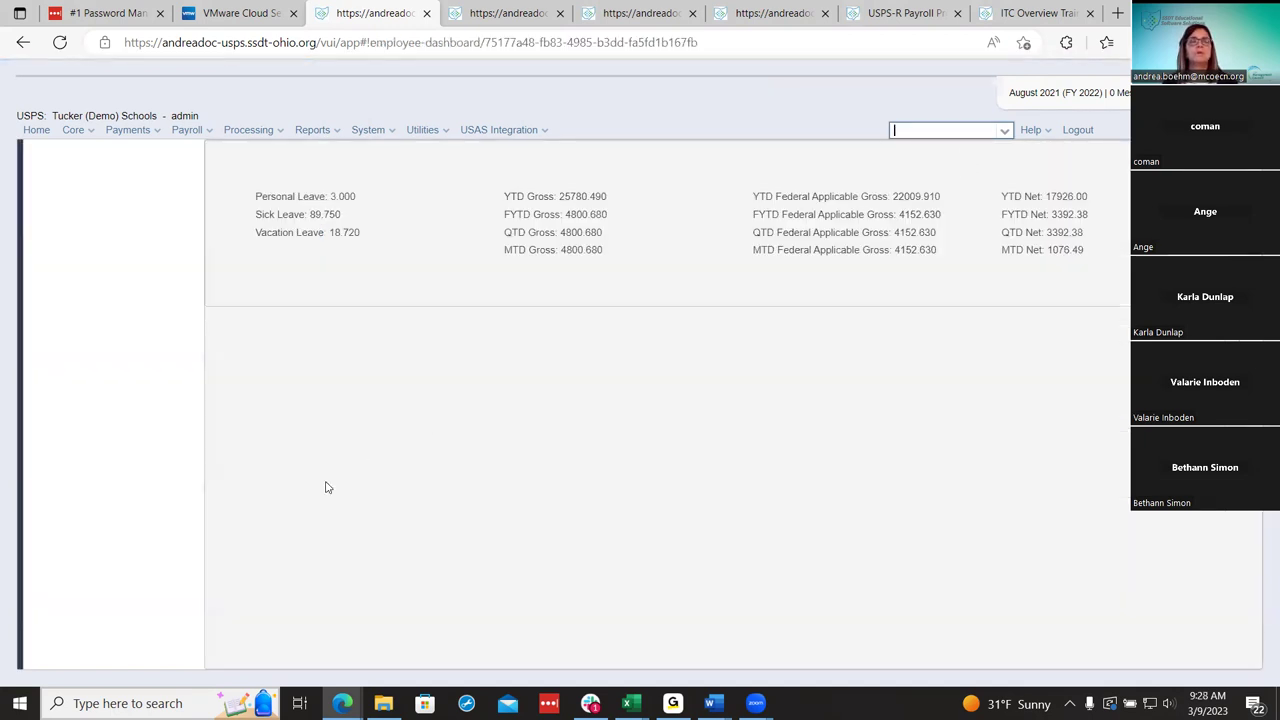
left_click(102, 498)
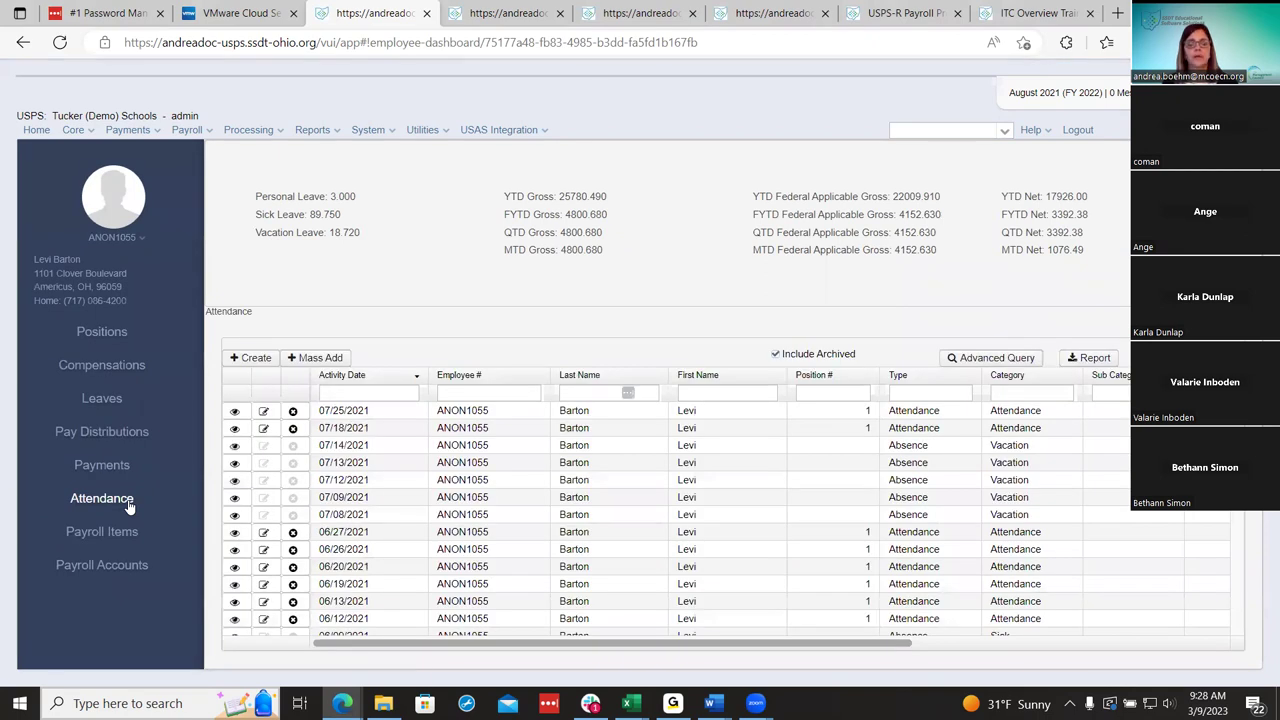
Start a new attendance record for position 3 - COOK with activity date 08/02/2021 and transaction type Attendance.
left_click(253, 358)
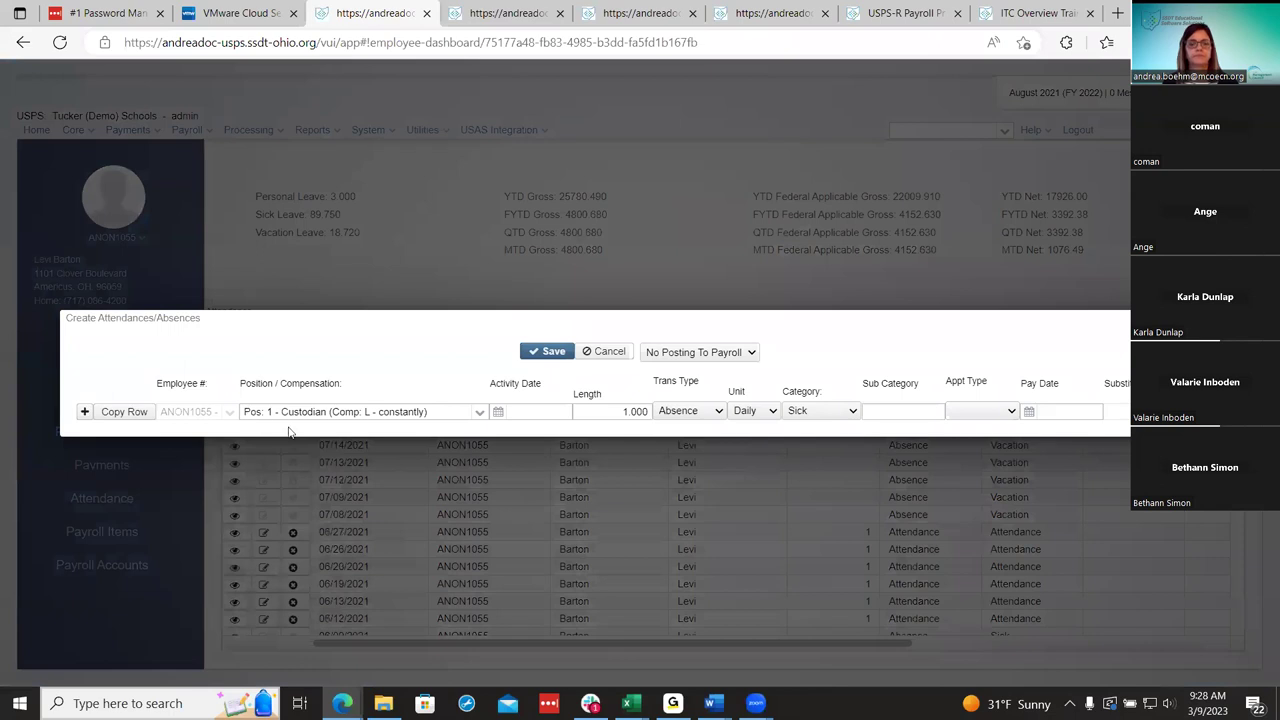
left_click(479, 412)
left_click(459, 459)
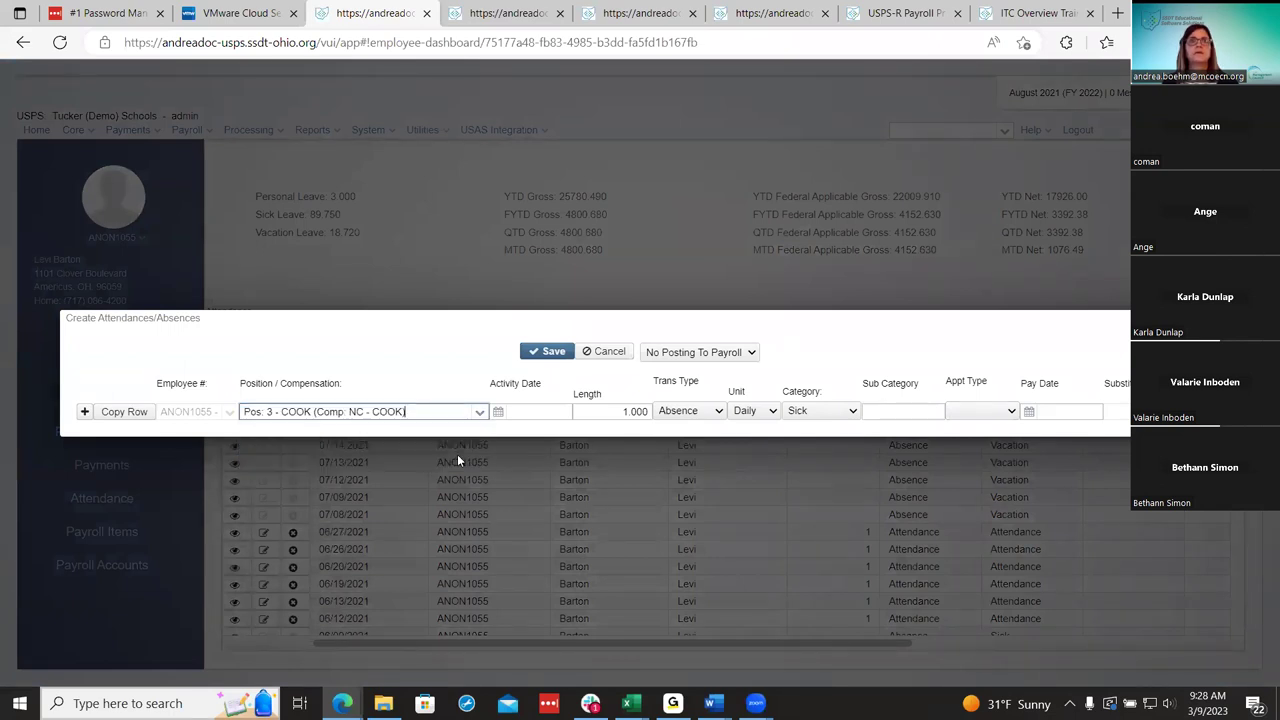
left_click(551, 412)
type("08/02/2021")
key("Tab")
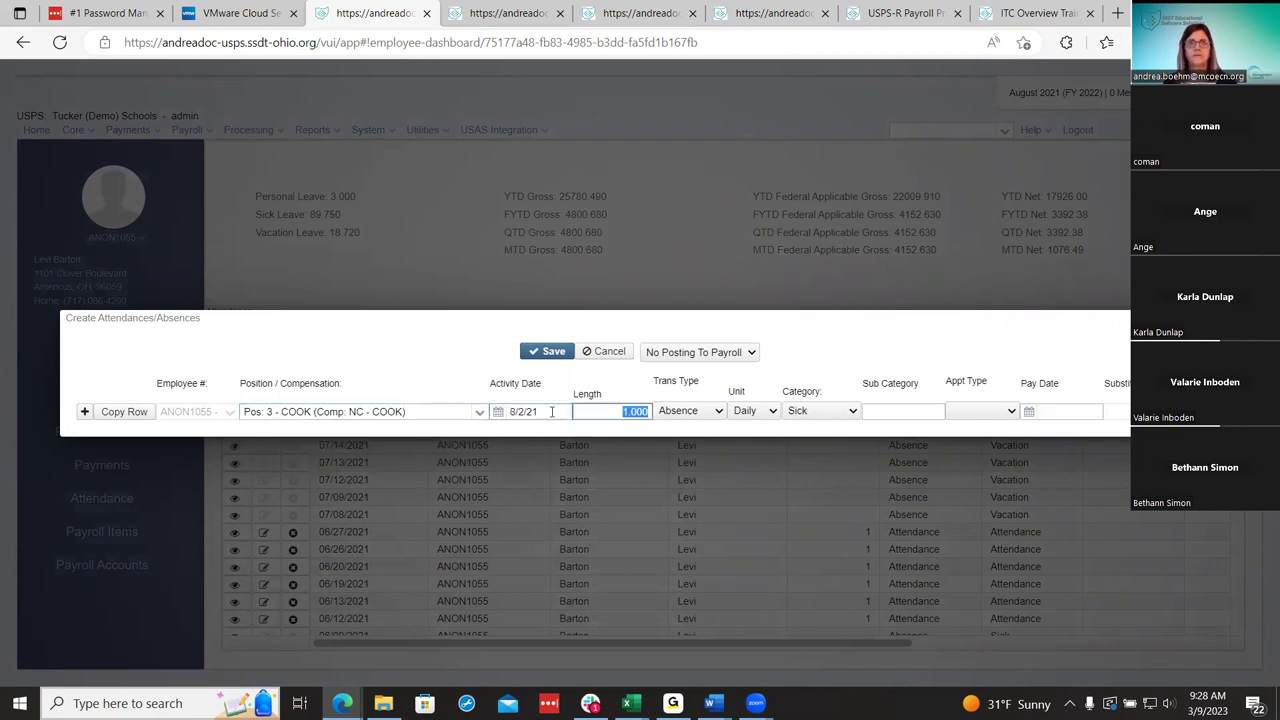
key("Tab")
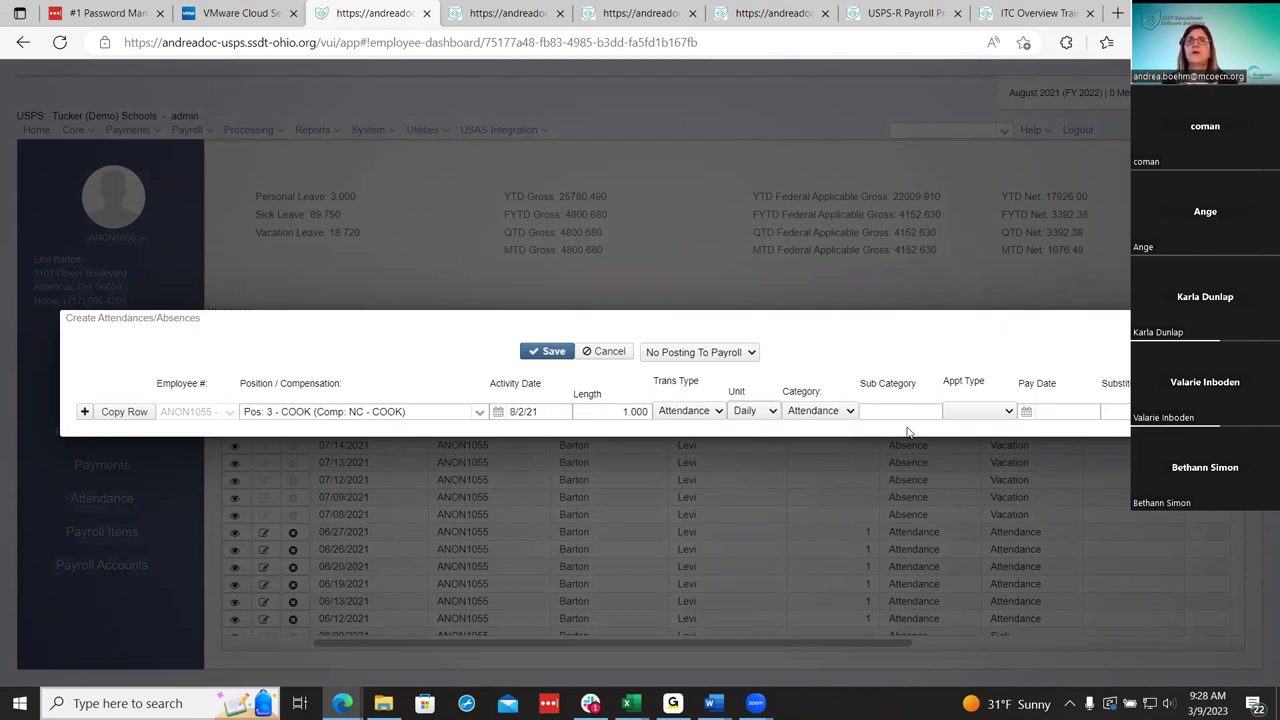
Try the Absence transaction type to check its category options, and set the type back to Attendance.
left_click(712, 412)
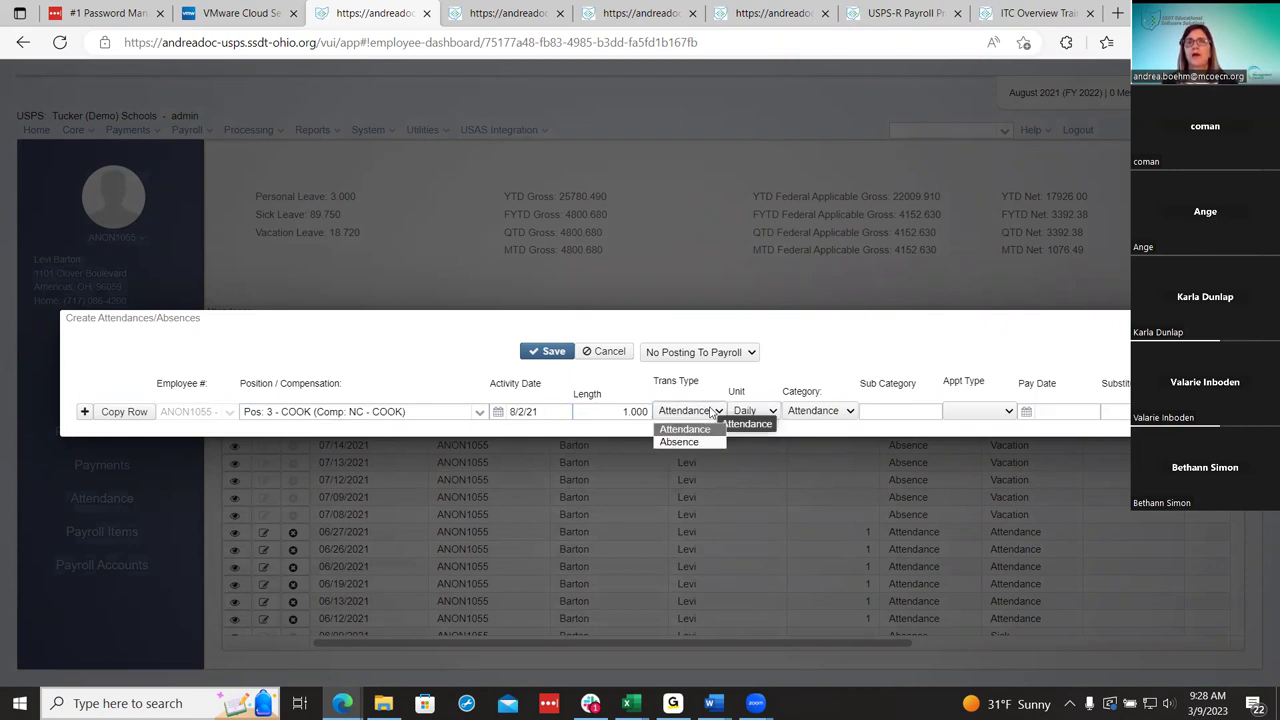
left_click(712, 412)
left_click(813, 411)
left_click(813, 416)
left_click(684, 412)
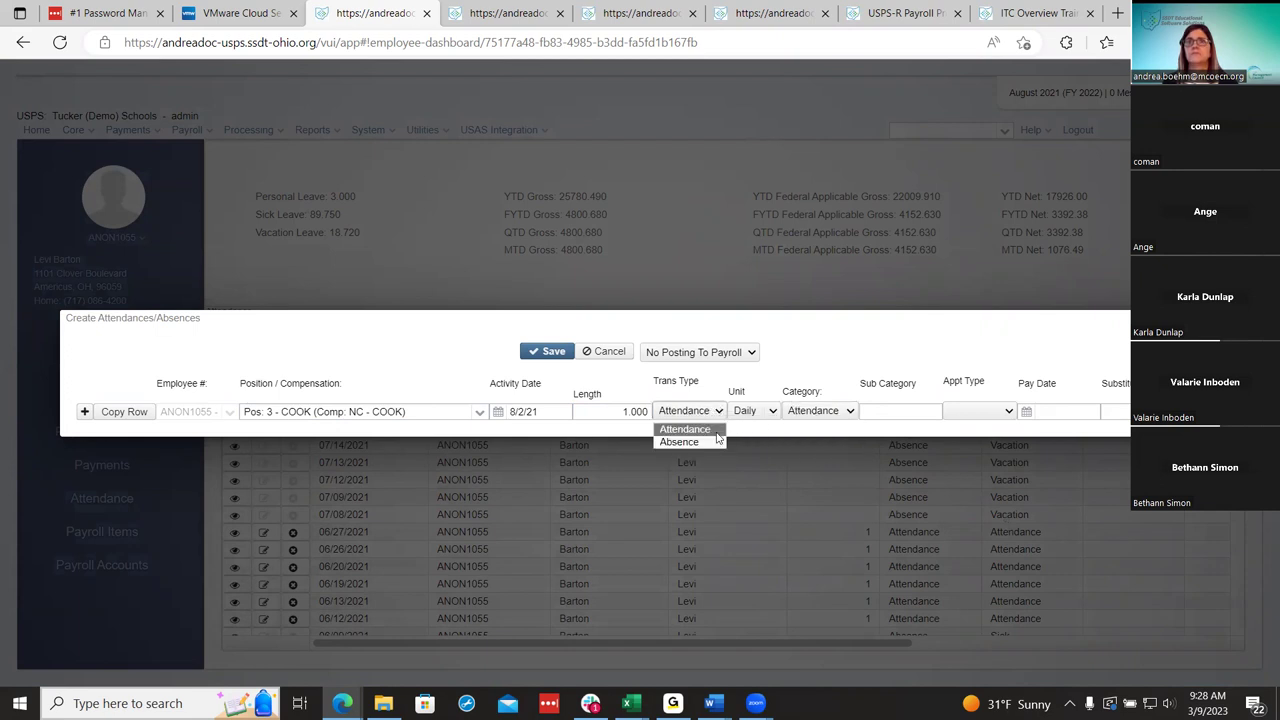
left_click(716, 436)
left_click(804, 412)
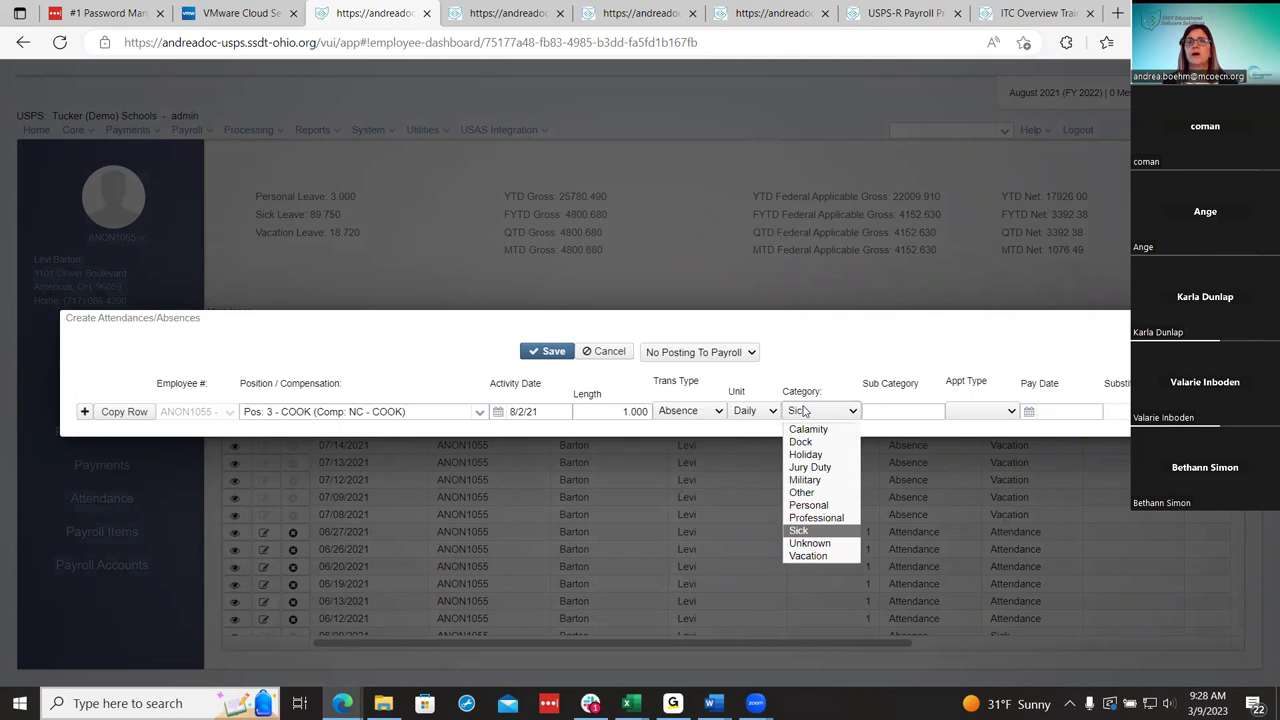
left_click(804, 412)
left_click(684, 411)
left_click(698, 429)
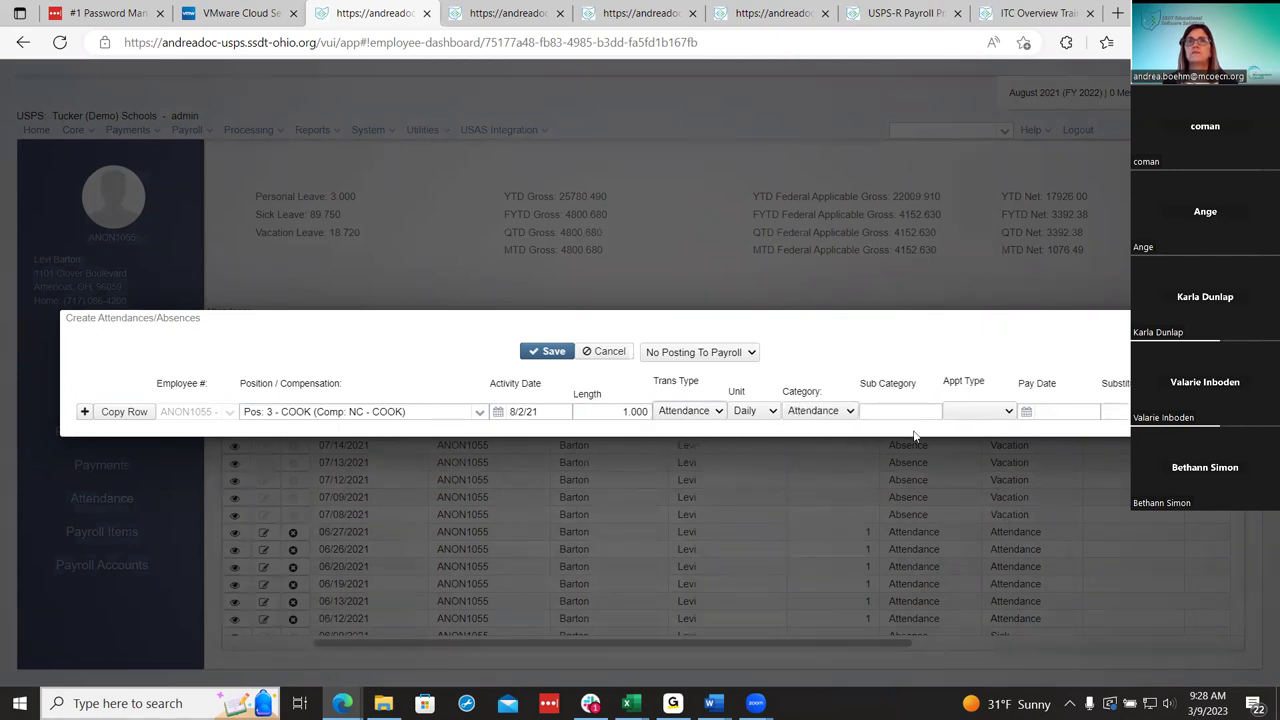
Check the available appointment types and the list of substitutes, leaving both fields blank.
left_click(1005, 412)
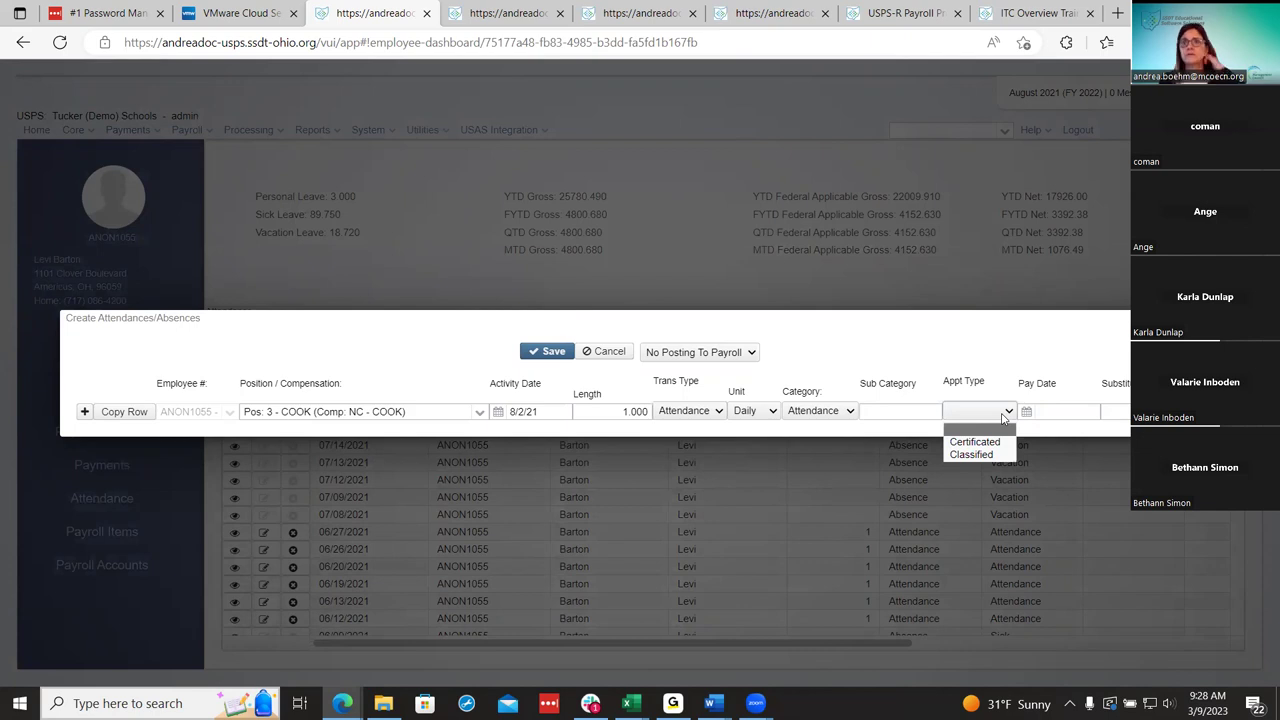
left_click(1000, 430)
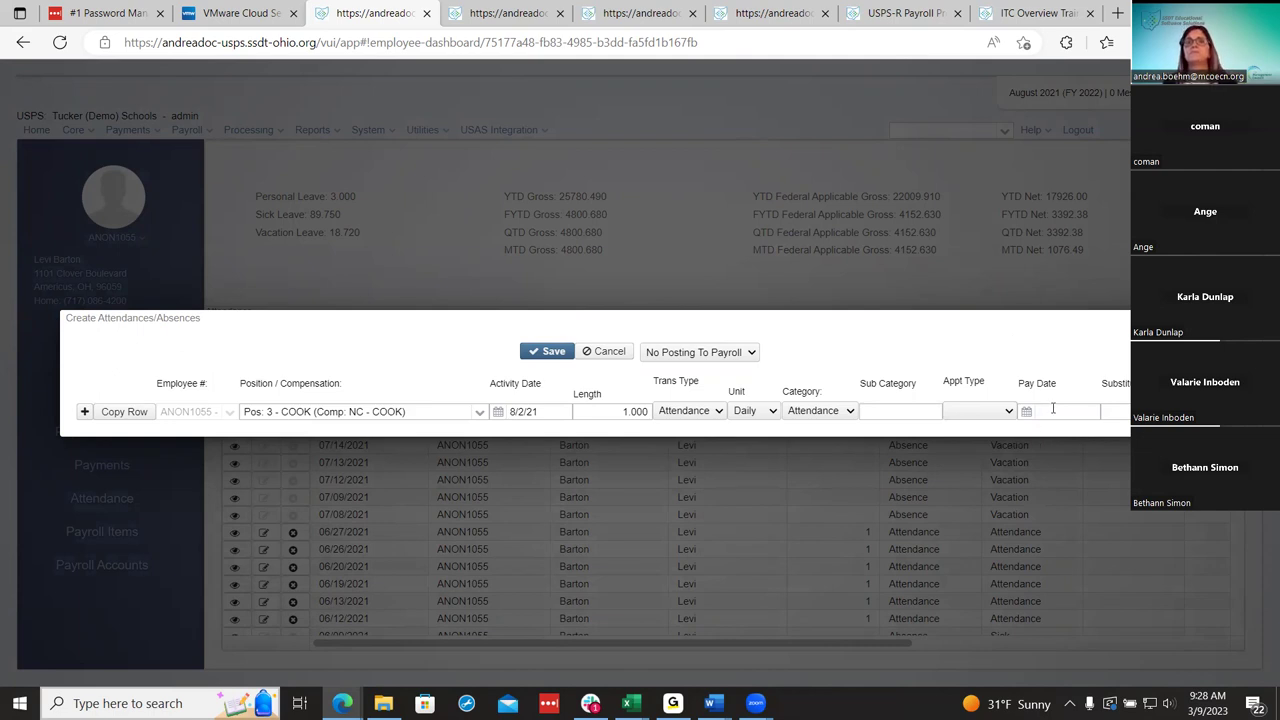
left_click(1115, 411)
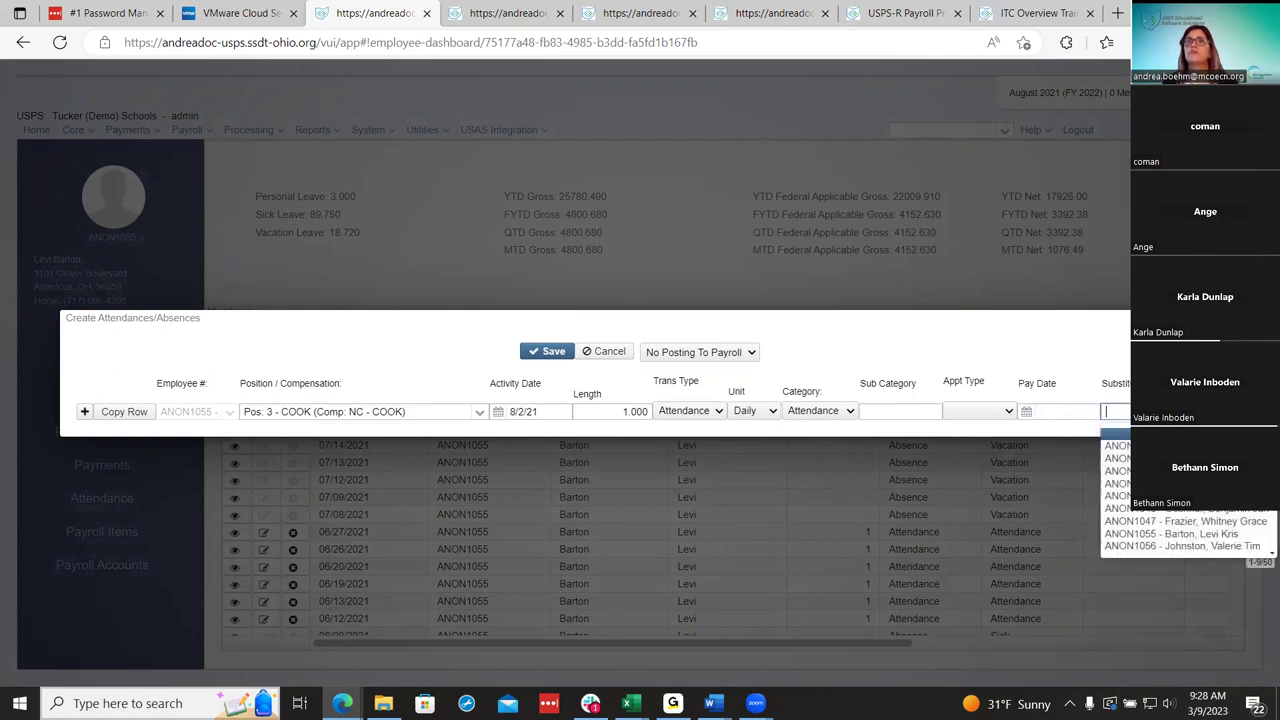
key("Escape")
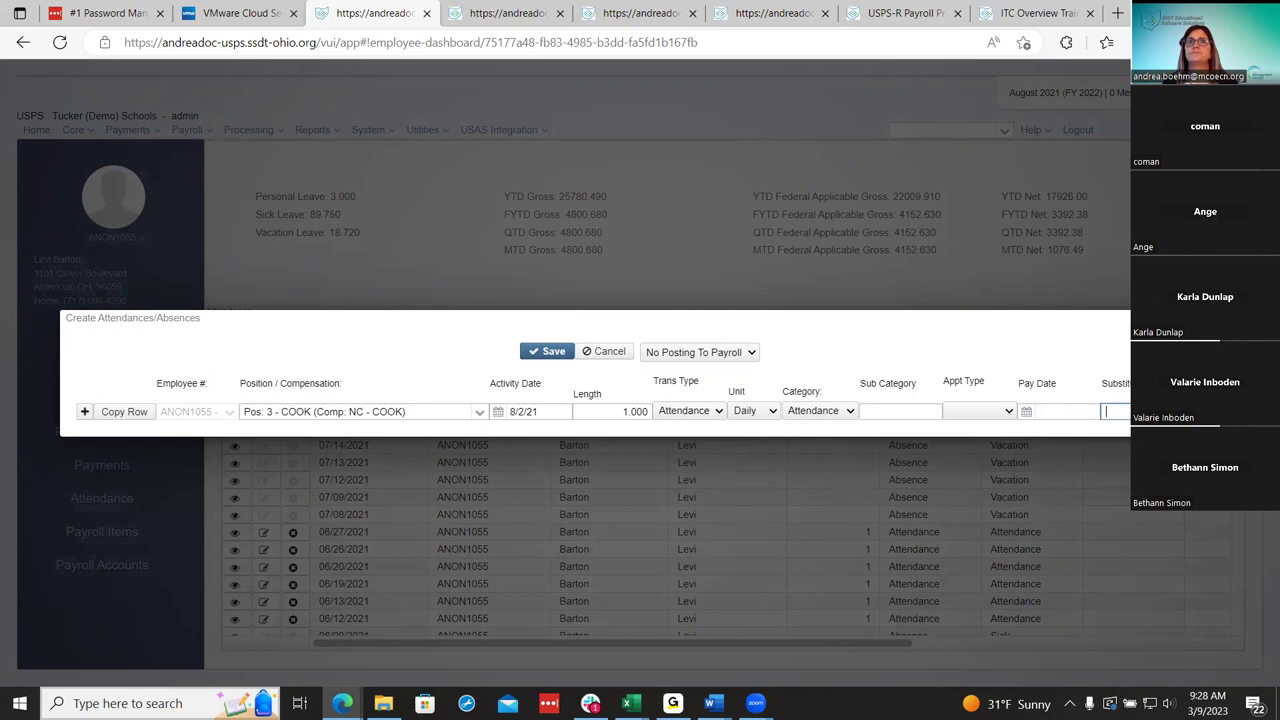
Set the attendance record to Post Current for the 08/20/2021 payroll and save it.
left_click(707, 351)
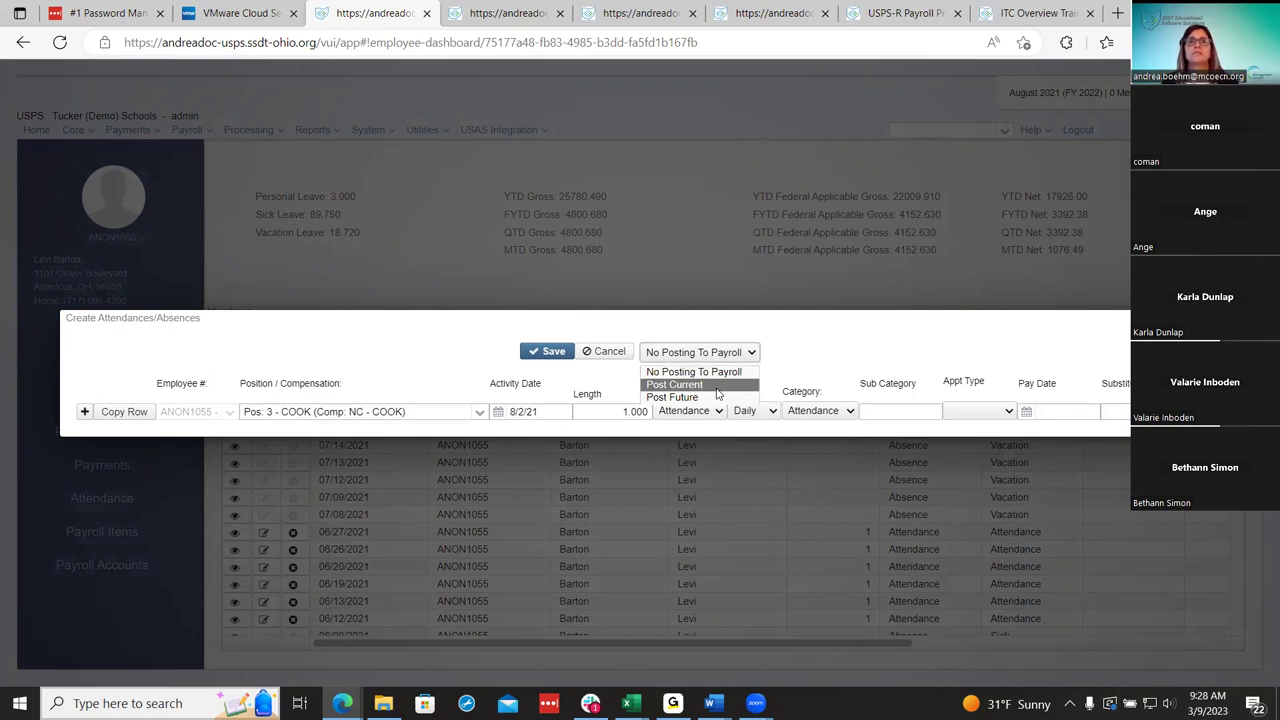
left_click(690, 385)
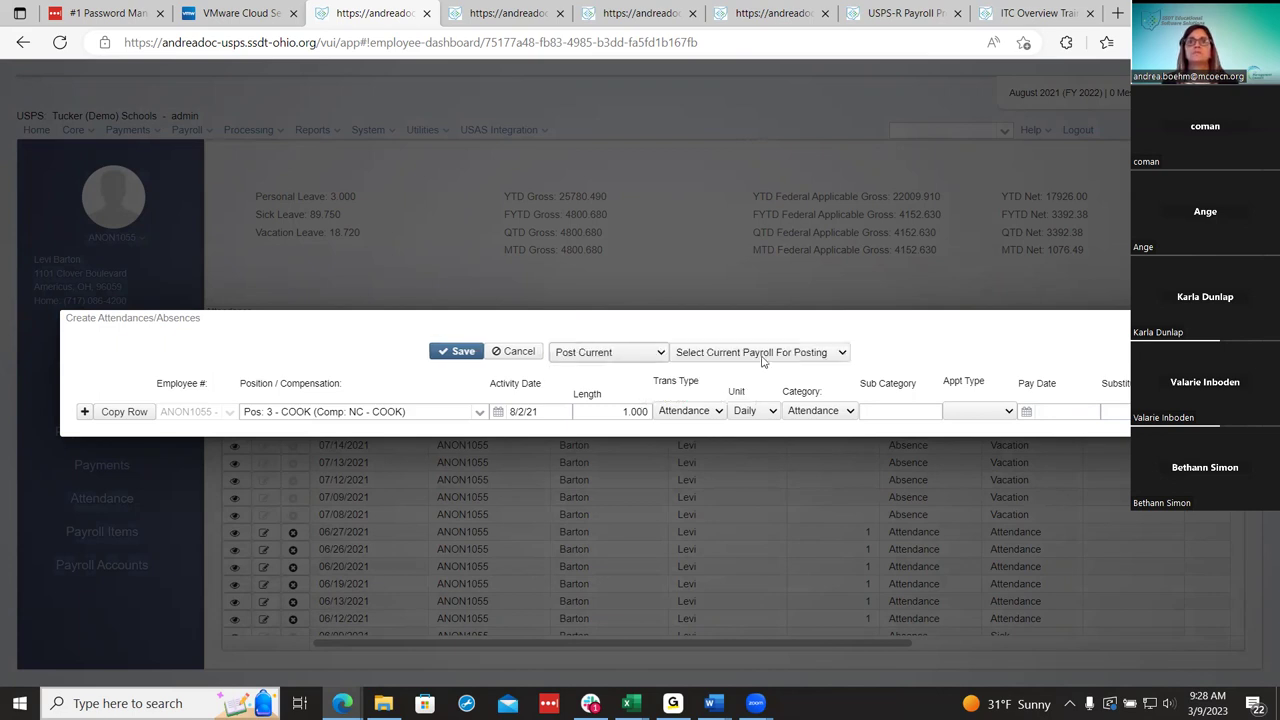
left_click(762, 356)
left_click(768, 385)
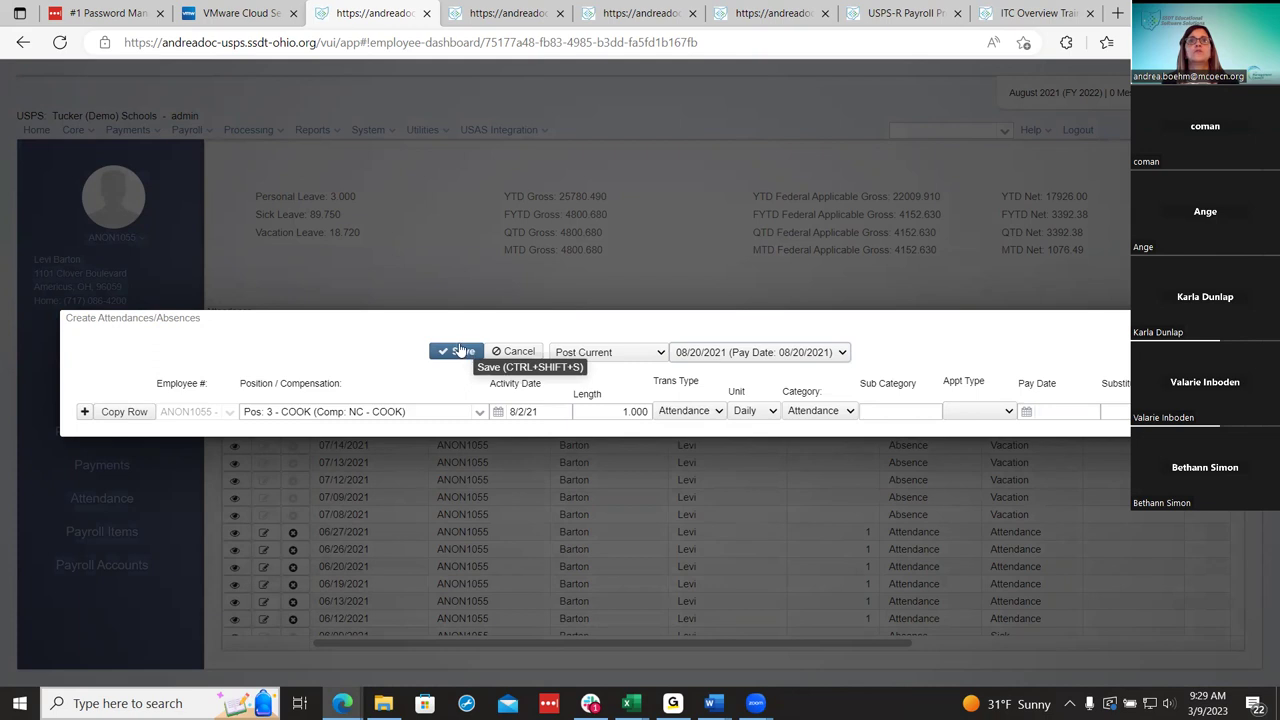
left_click(460, 351)
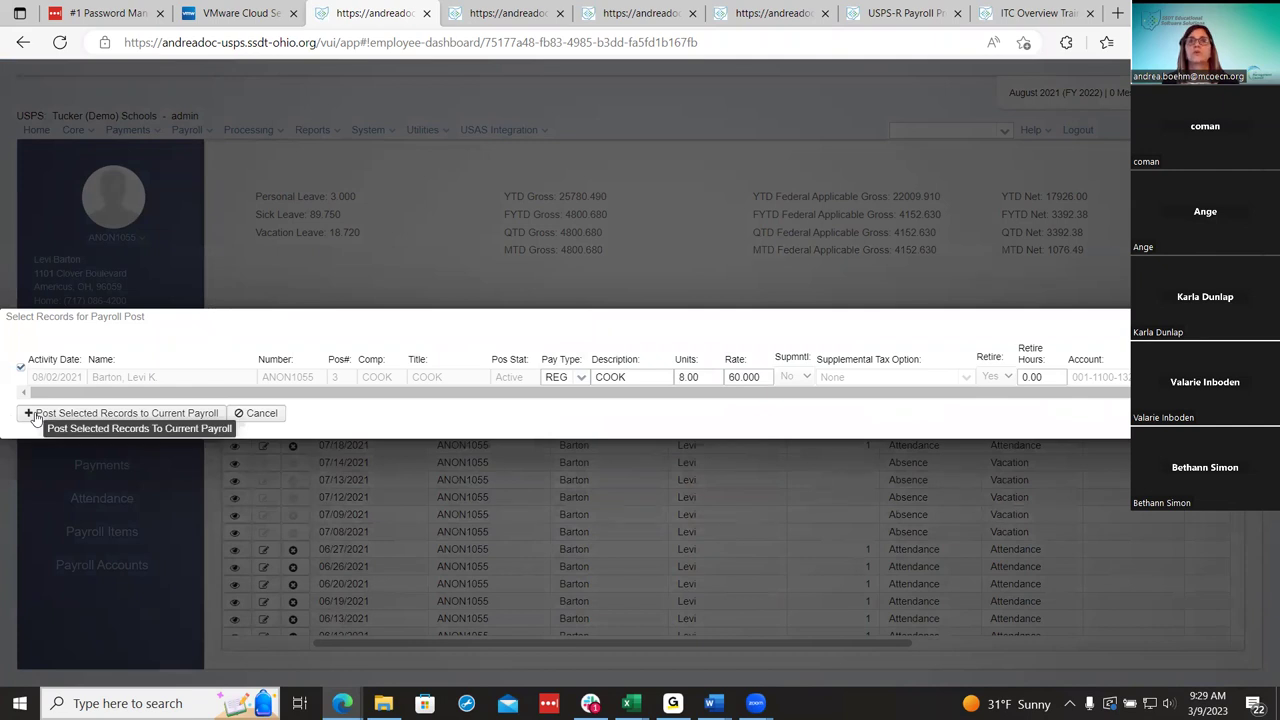
Set the pay type of the COOK record selected for payroll posting to MIS.
left_click_drag(674, 394, 546, 420)
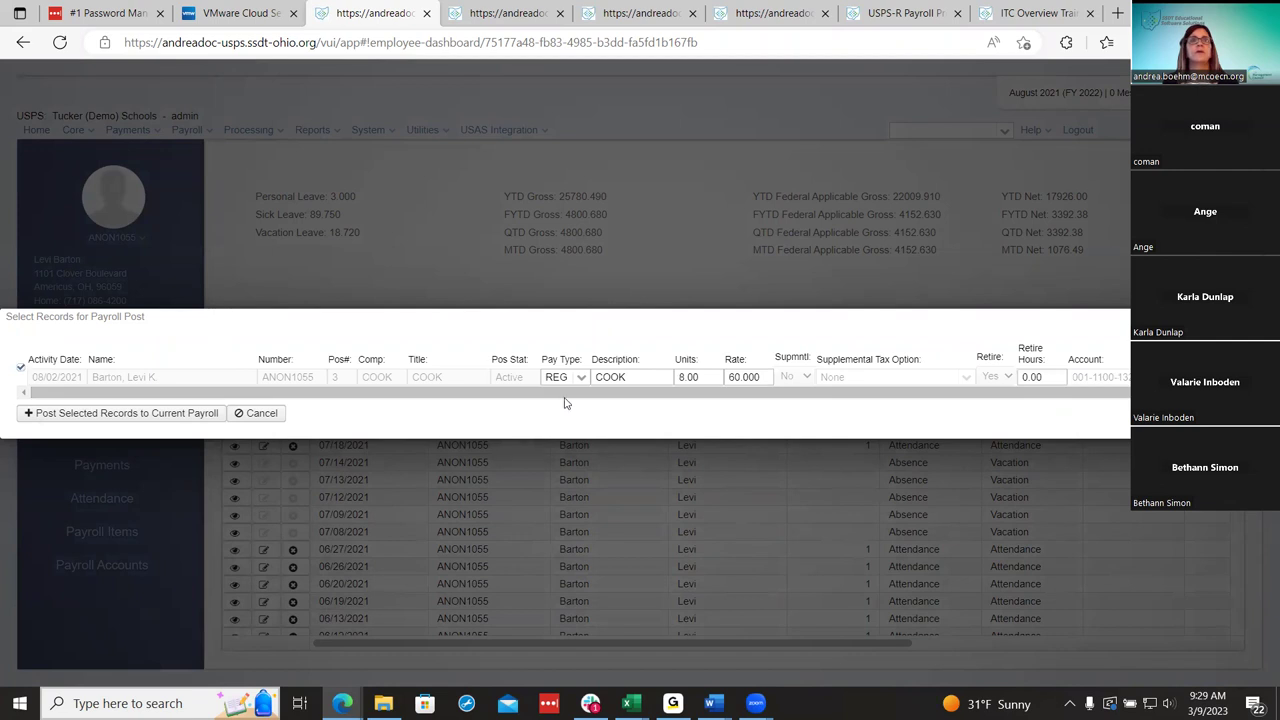
left_click(586, 379)
left_click(572, 410)
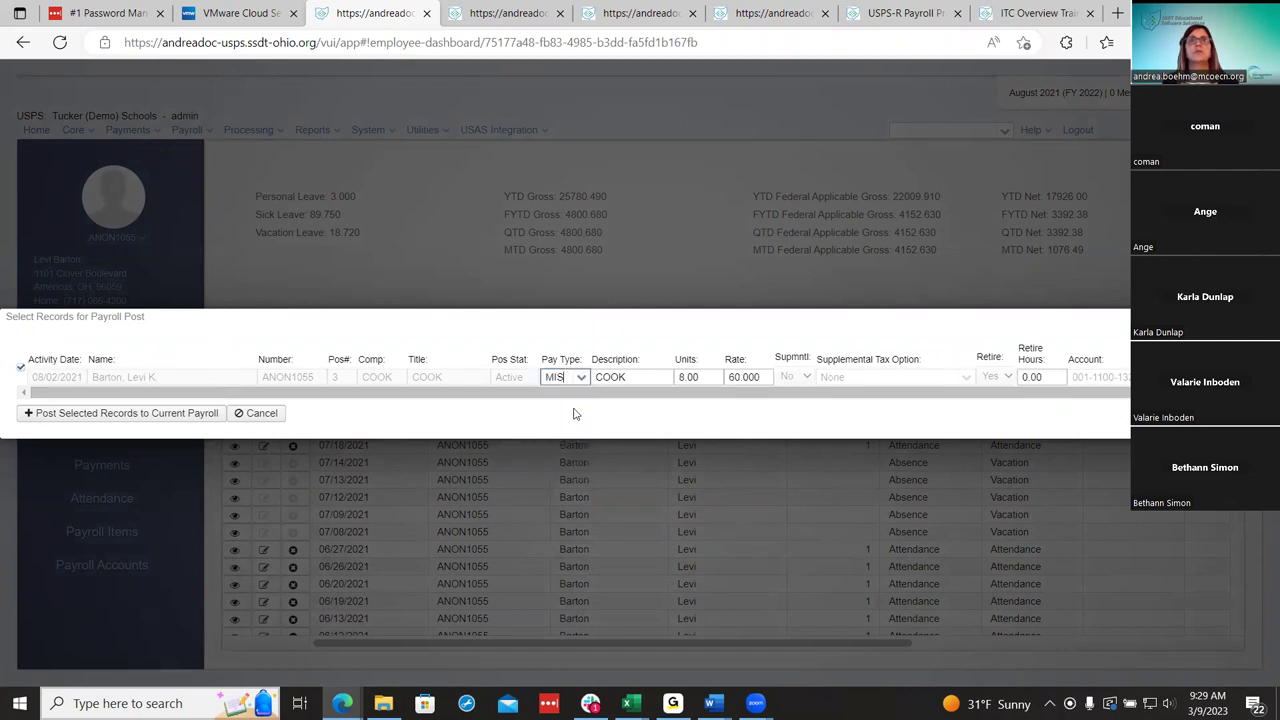
Go through the Retire options of the COOK record and post the selected record to the current payroll.
left_click_drag(587, 395, 675, 398)
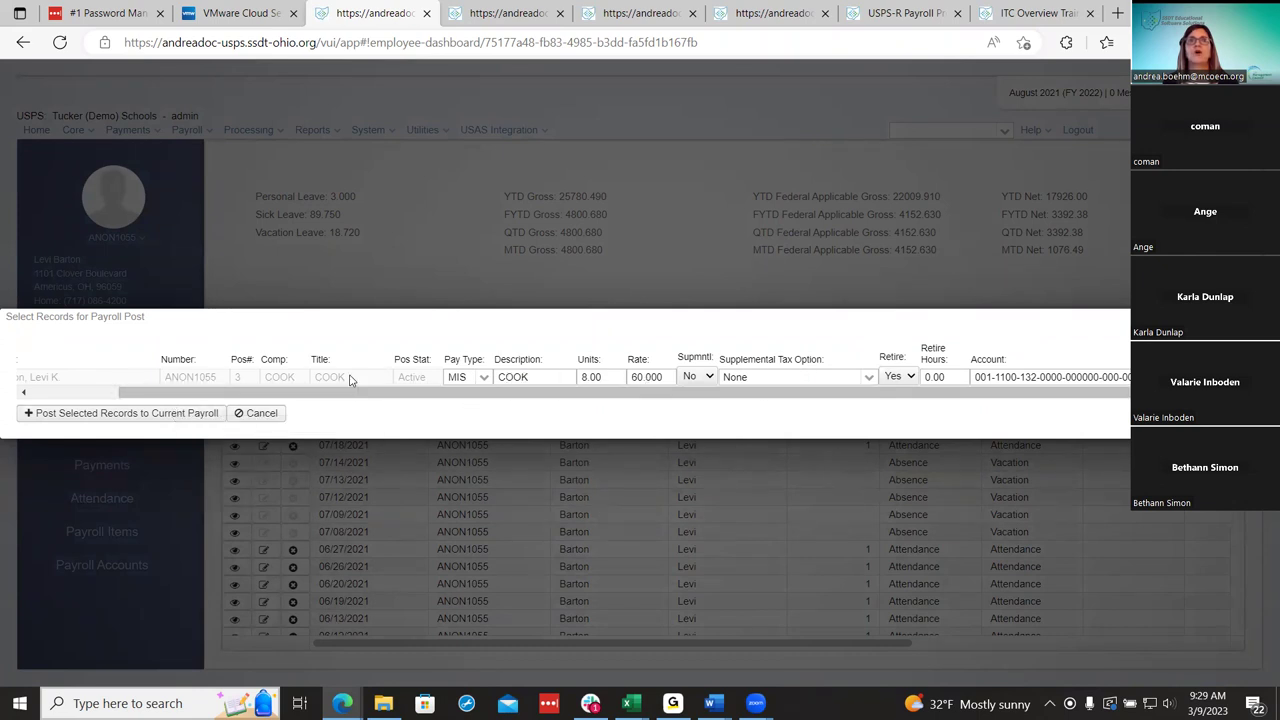
left_click(898, 378)
left_click(900, 384)
left_click(900, 384)
left_click(893, 408)
left_click(898, 380)
left_click(899, 397)
left_click(193, 418)
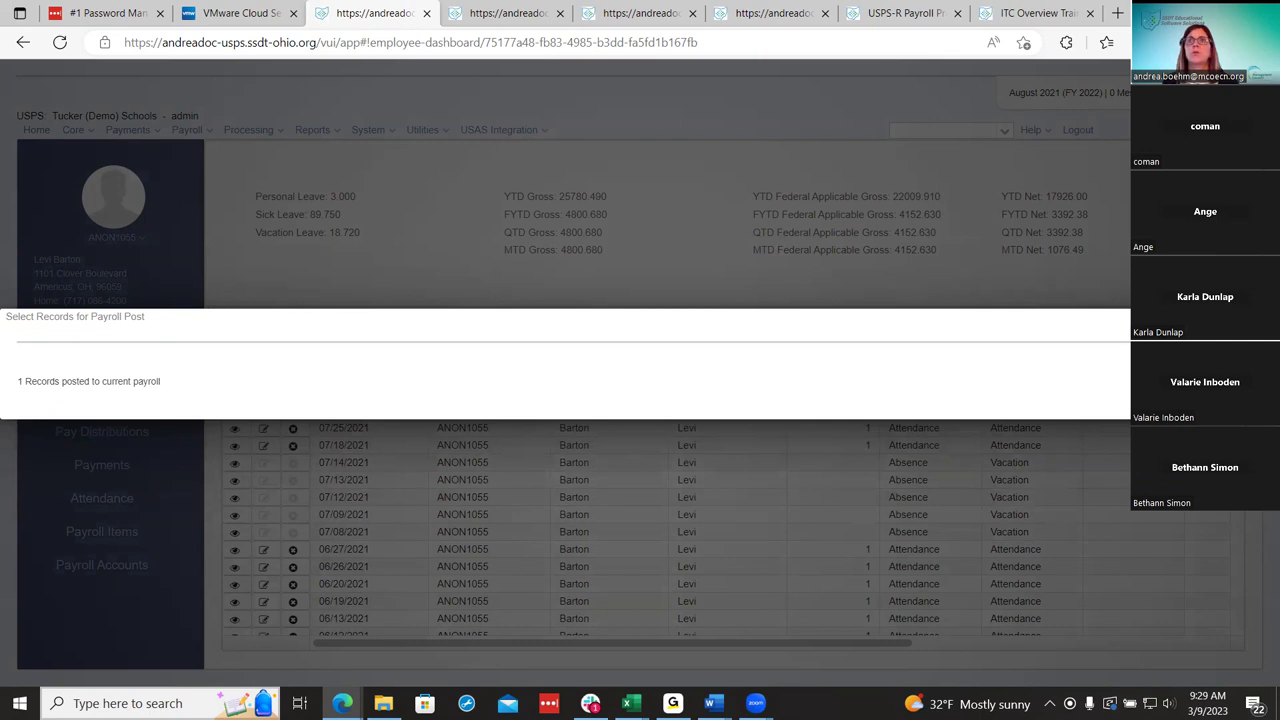
key("Escape")
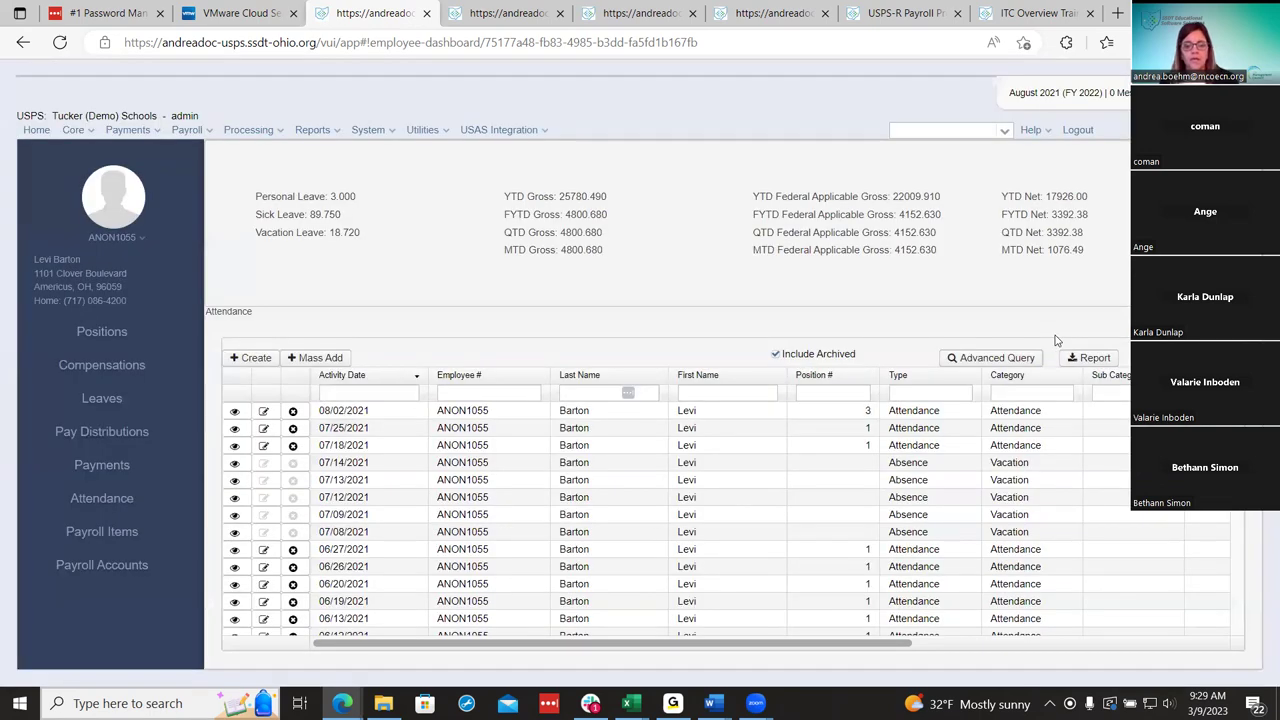
Start a new entry in the all-employee Attendance records and copy its blank row.
left_click(74, 130)
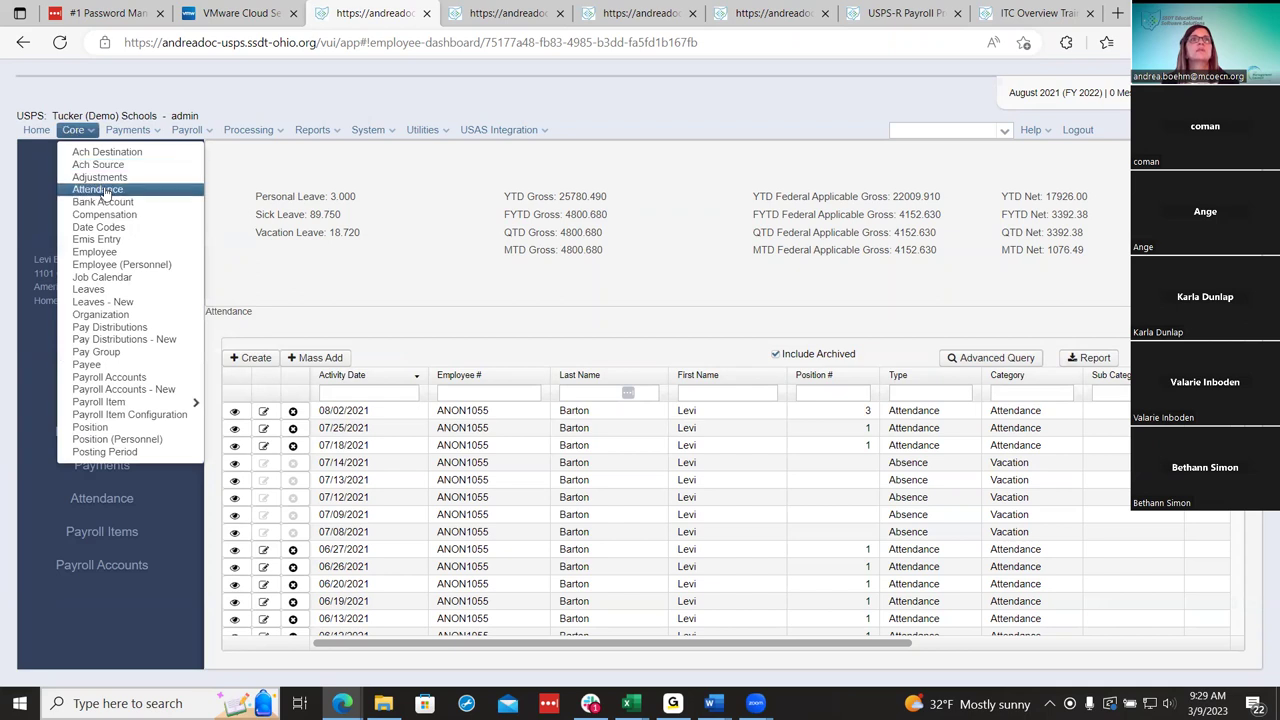
left_click(98, 189)
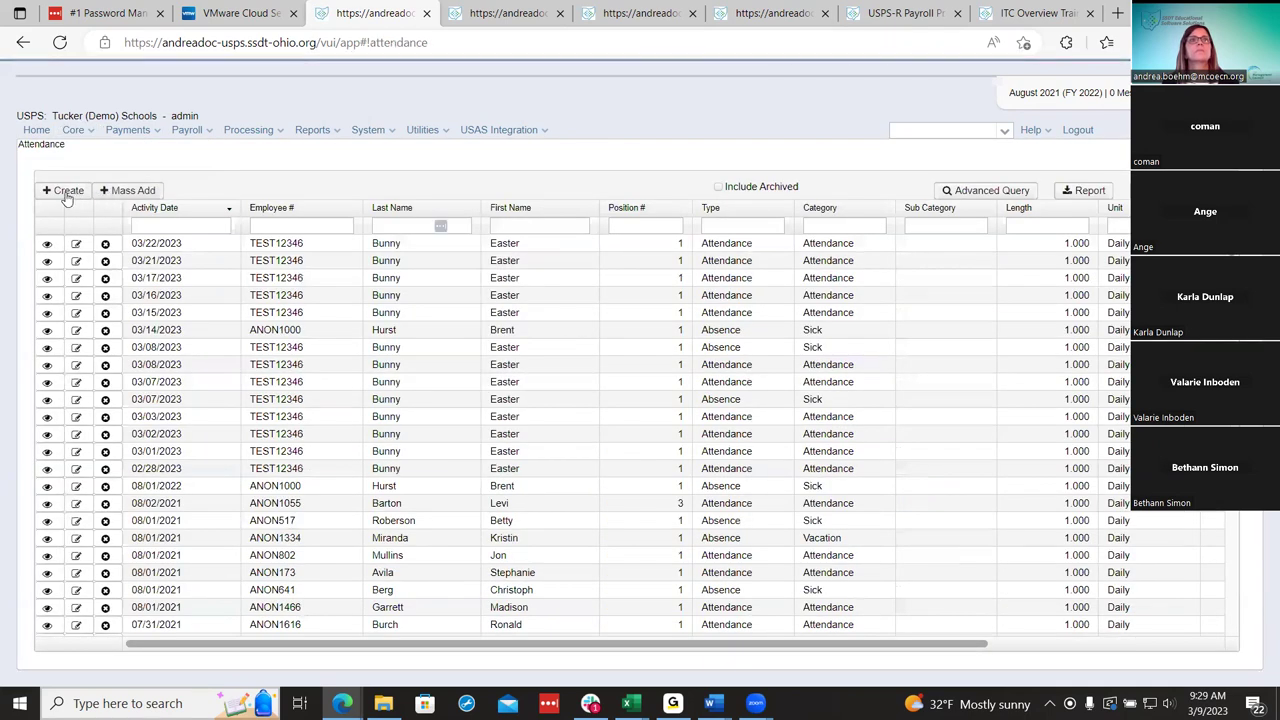
left_click(66, 191)
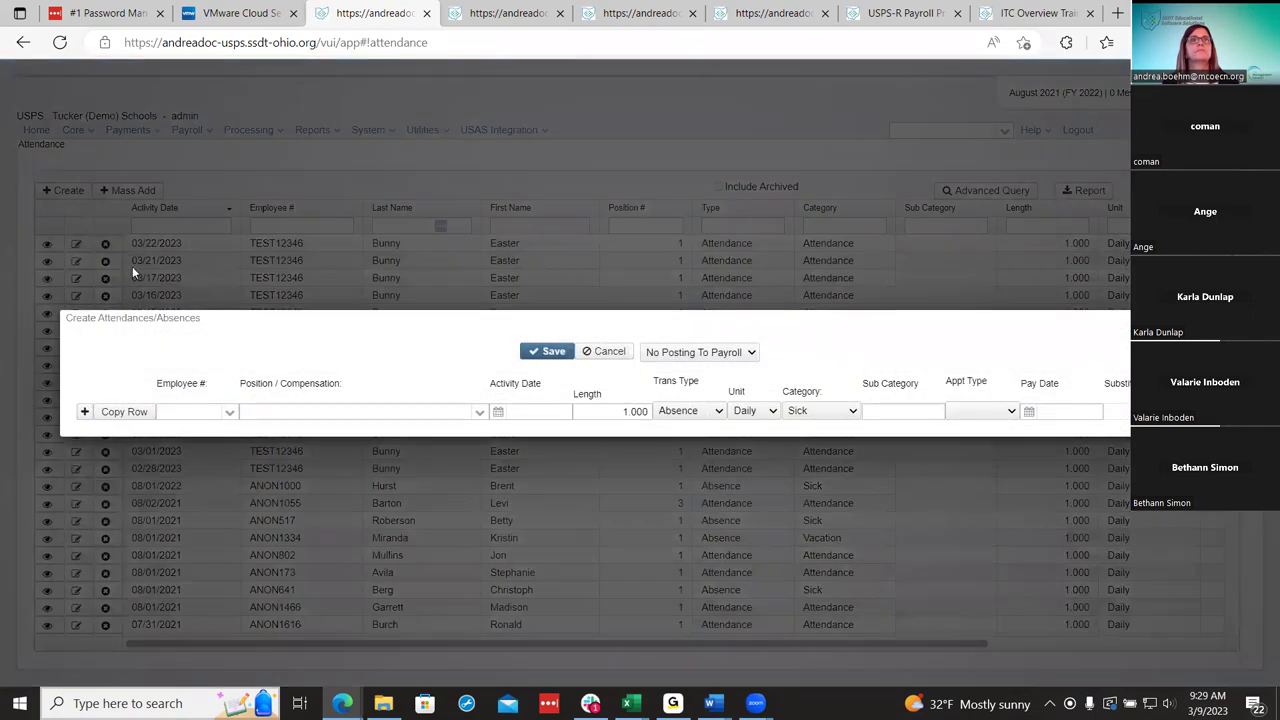
left_click(130, 413)
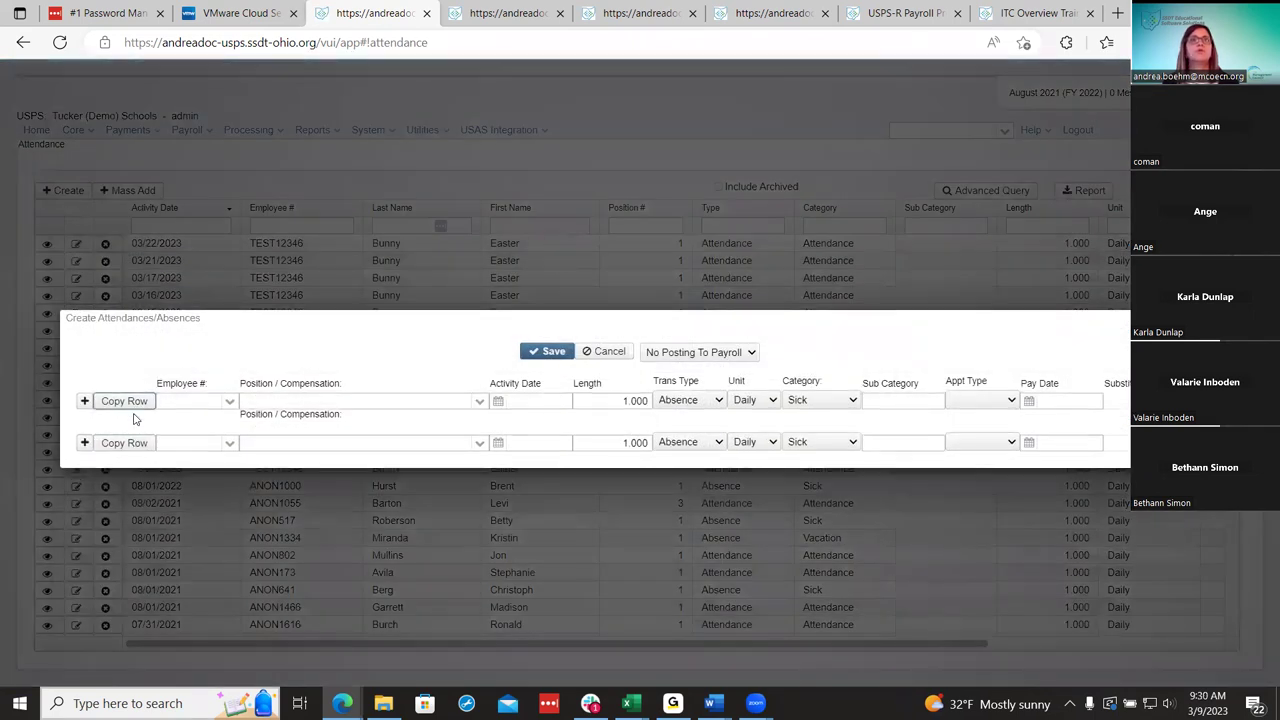
Find the employee by last name for the first row and assign position 3 - COOK.
left_click(232, 401)
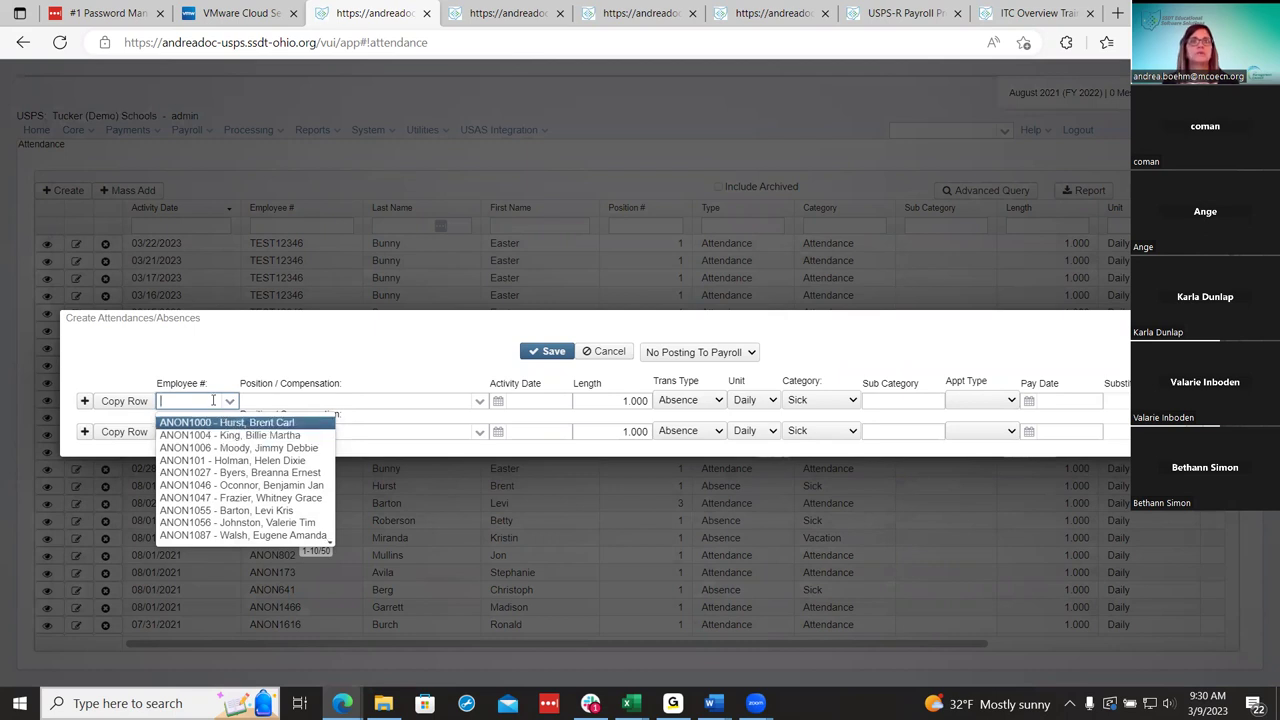
left_click(213, 400)
type("barton")
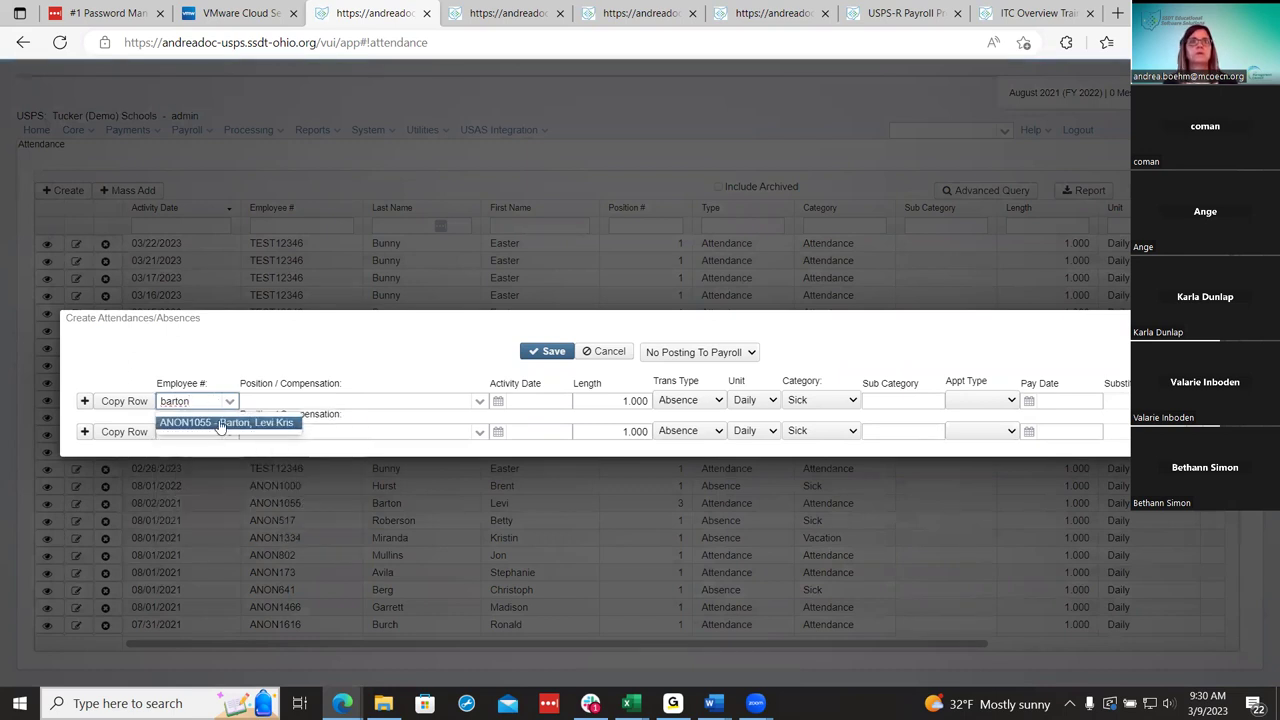
left_click(222, 422)
left_click(480, 401)
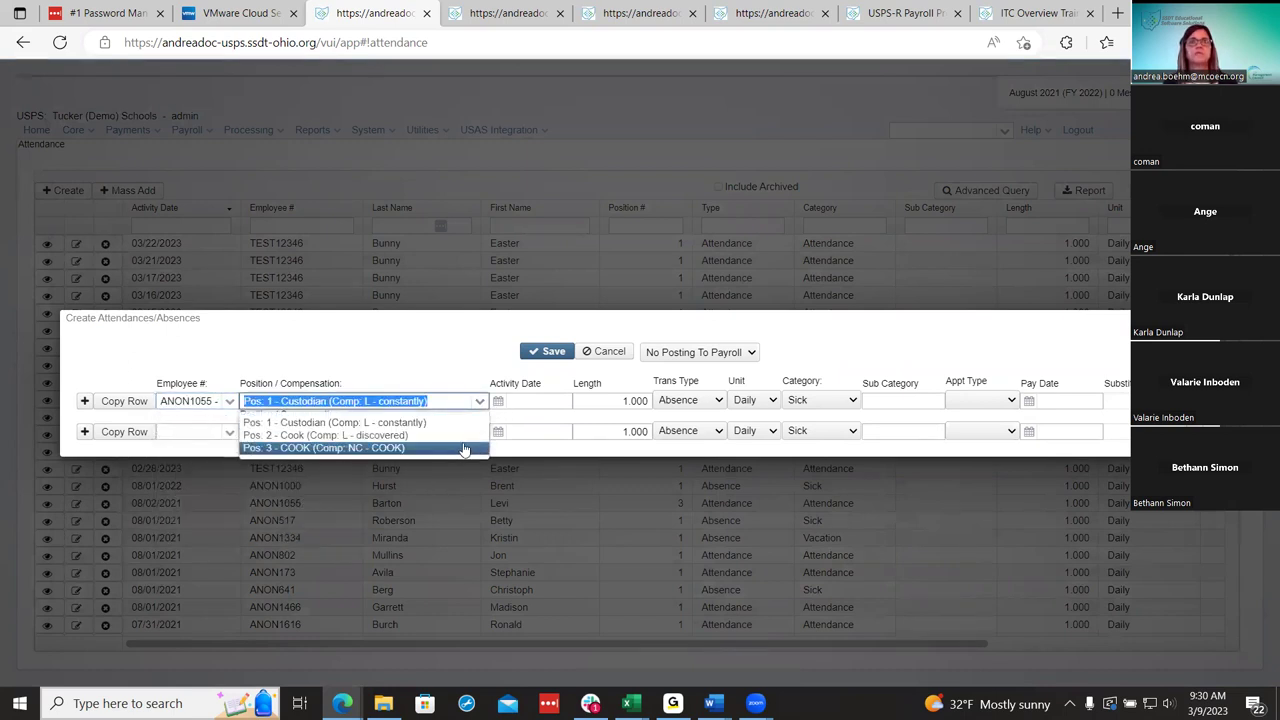
left_click(466, 448)
Set the row's activity date to 08/03/2021 and its transaction type to Attendance.
left_click(517, 403)
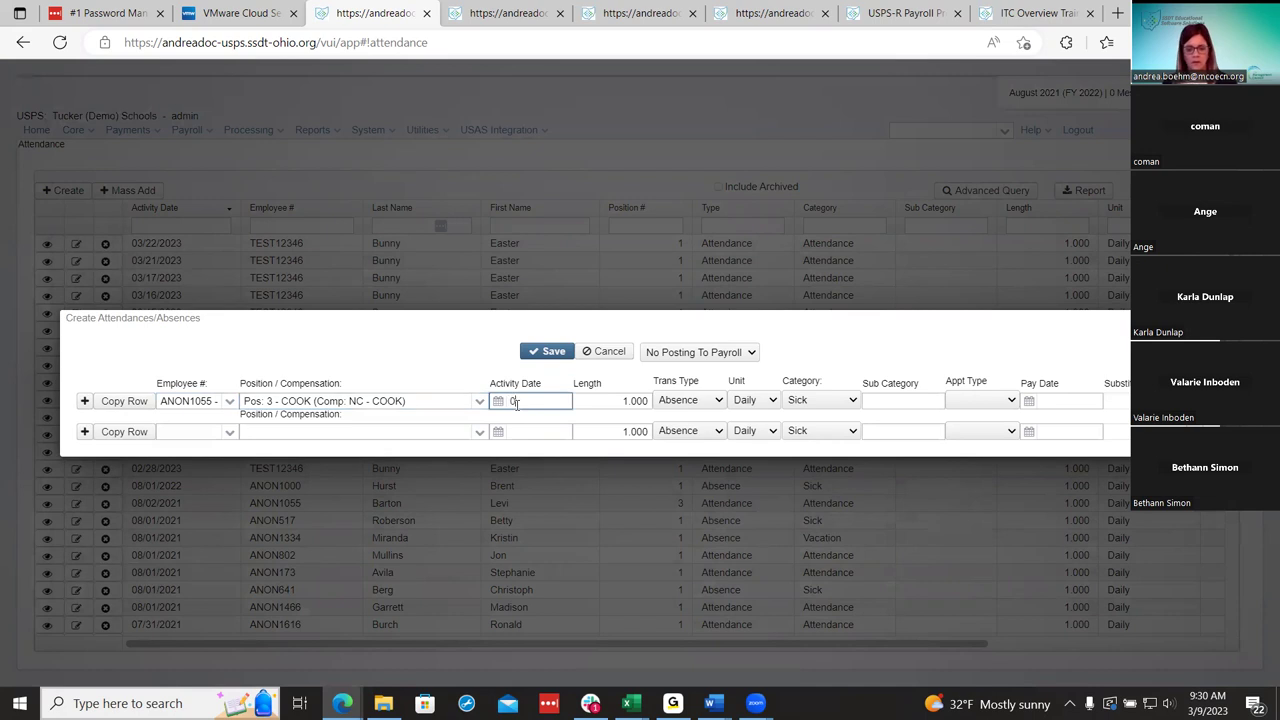
type("08/03/21")
key("Tab")
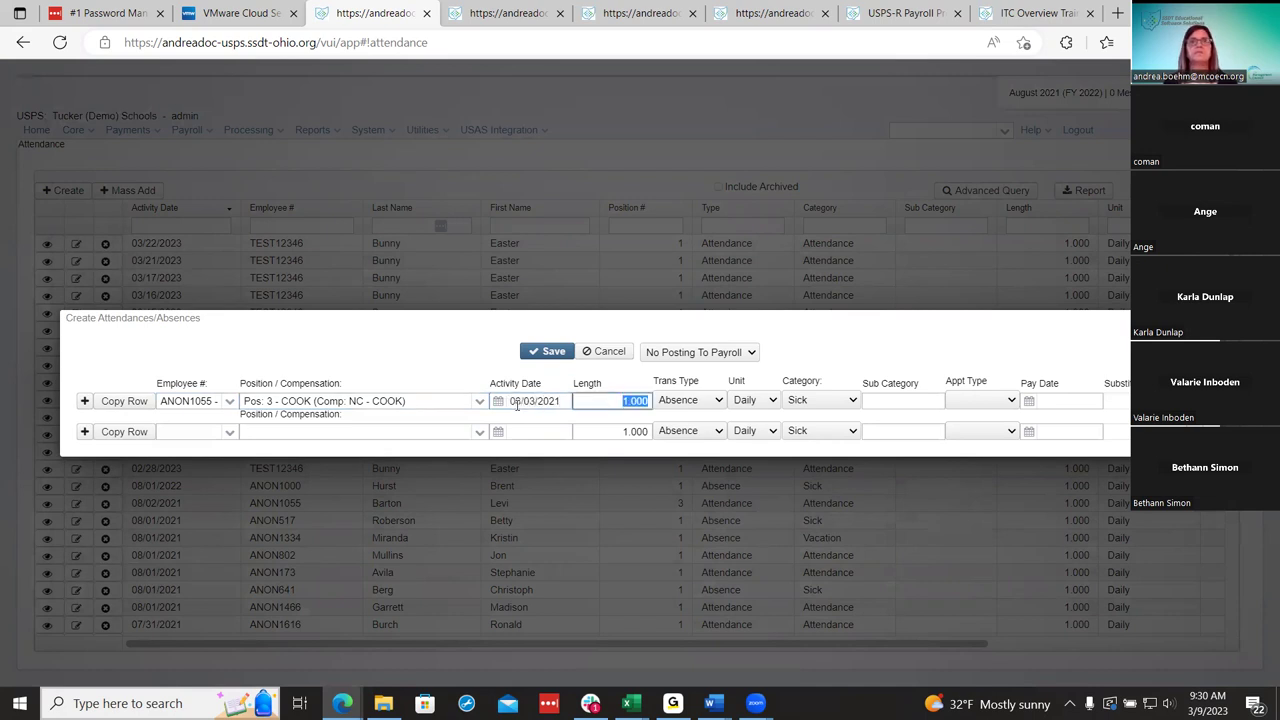
key("Tab")
key("Tab")
key("Tab")
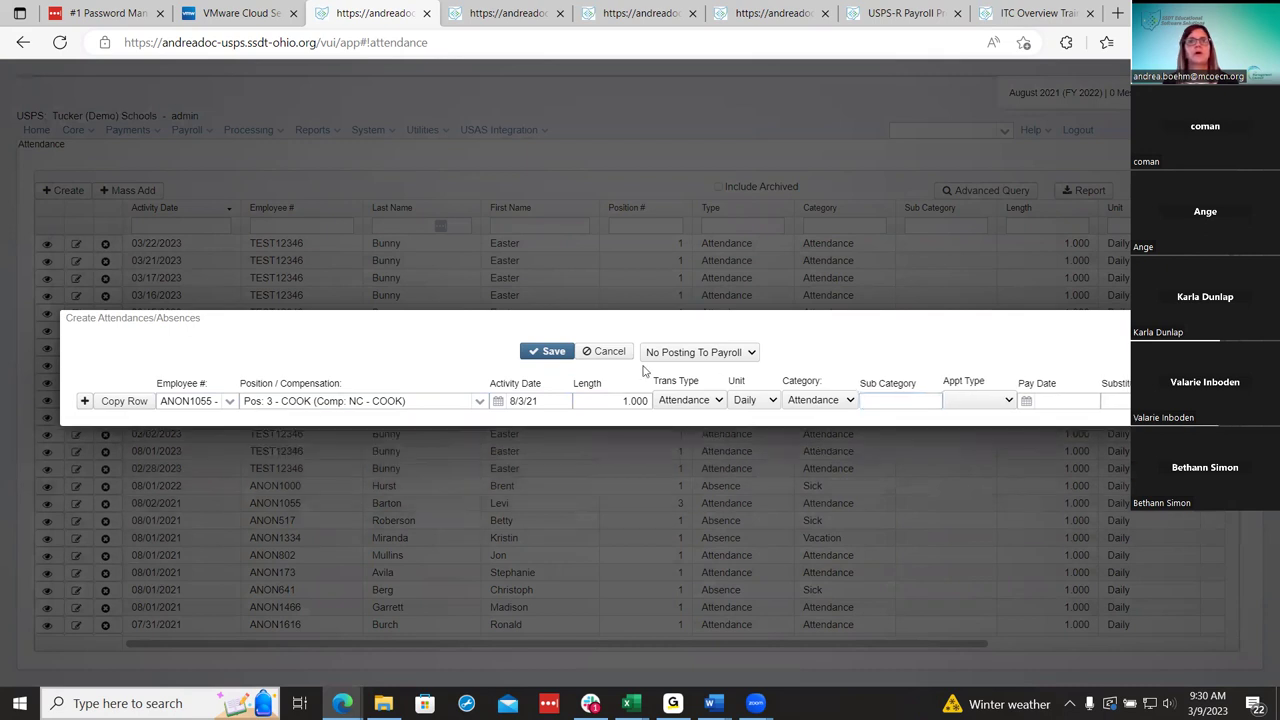
Set the new attendance entry to Post Current for the 08/20/2021 payroll.
left_click(677, 353)
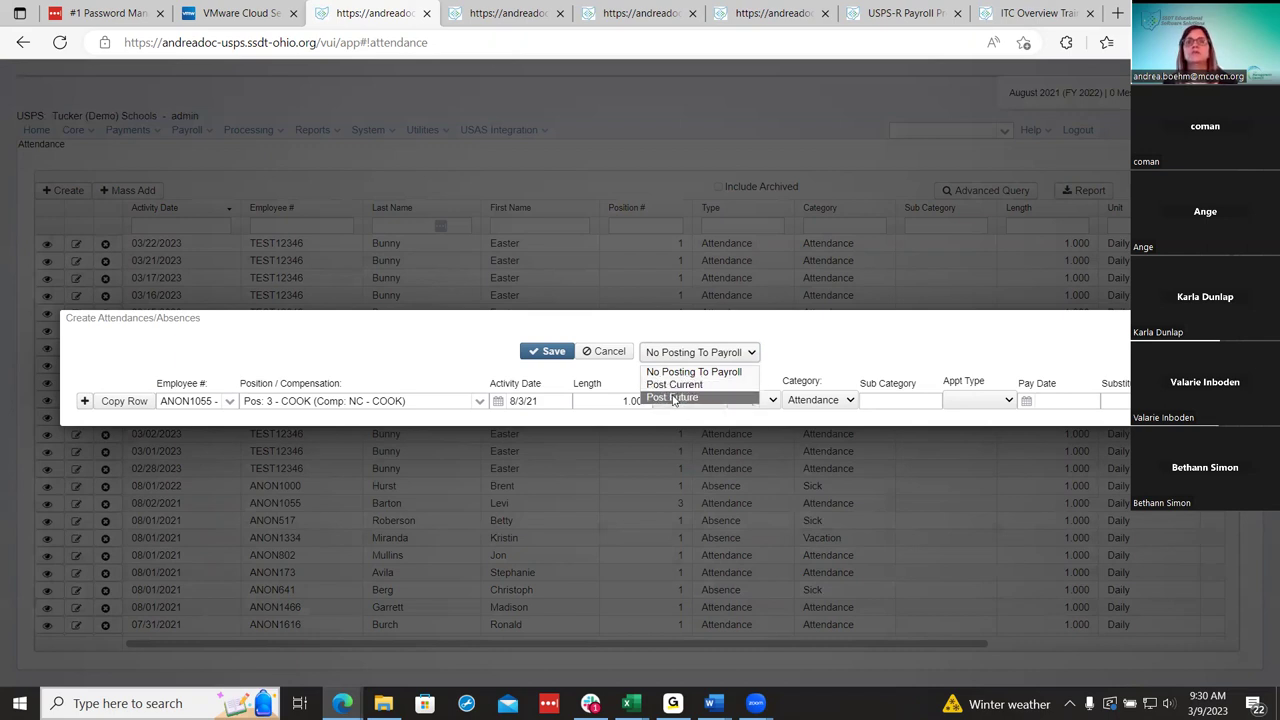
left_click(671, 388)
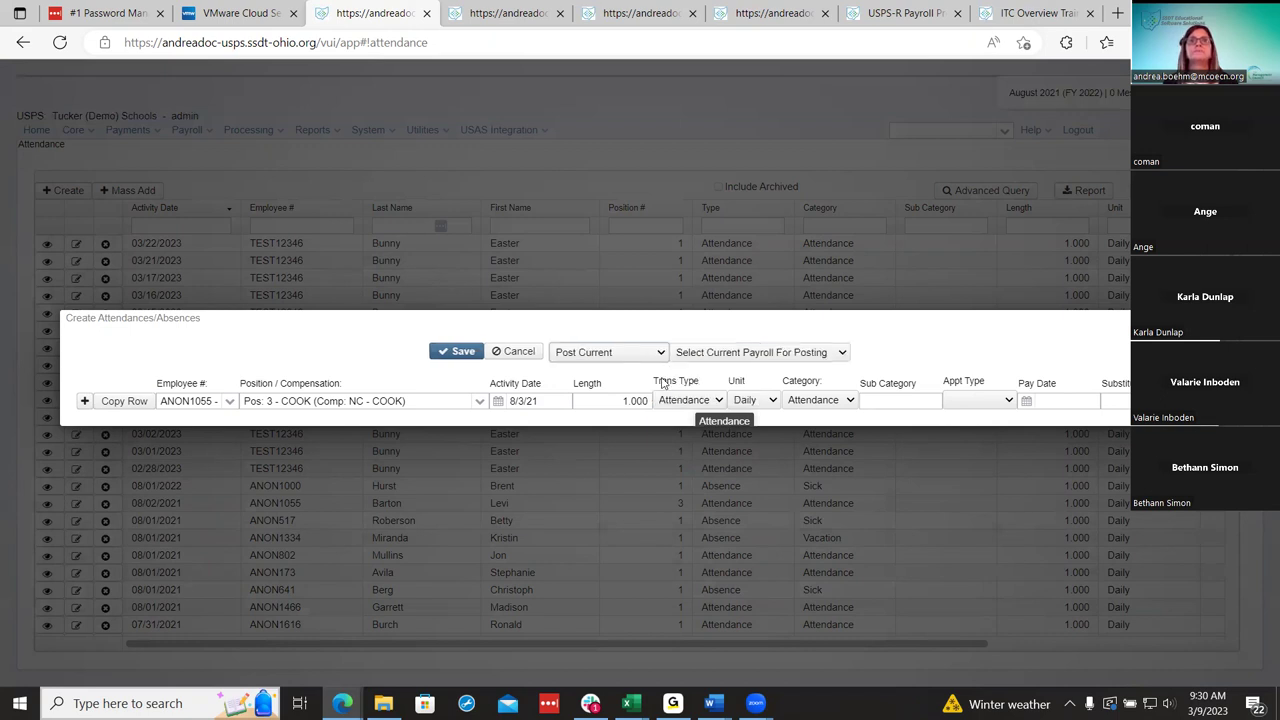
left_click(697, 352)
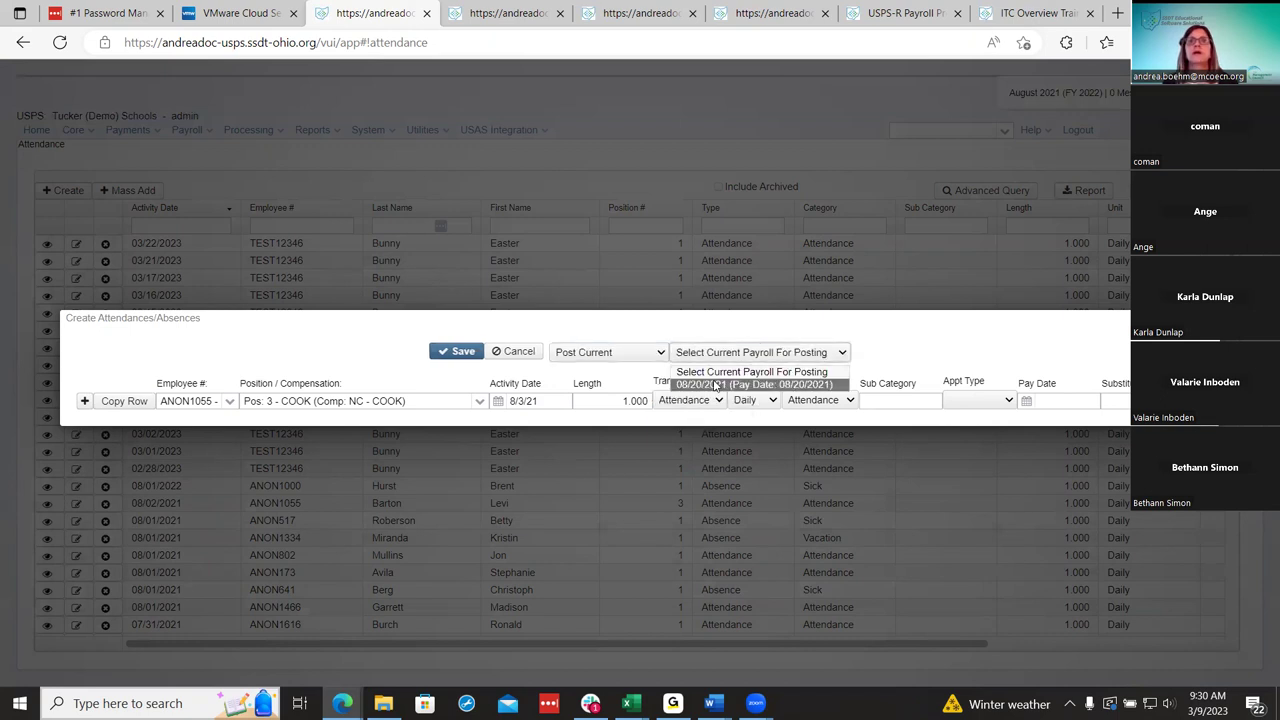
left_click(714, 385)
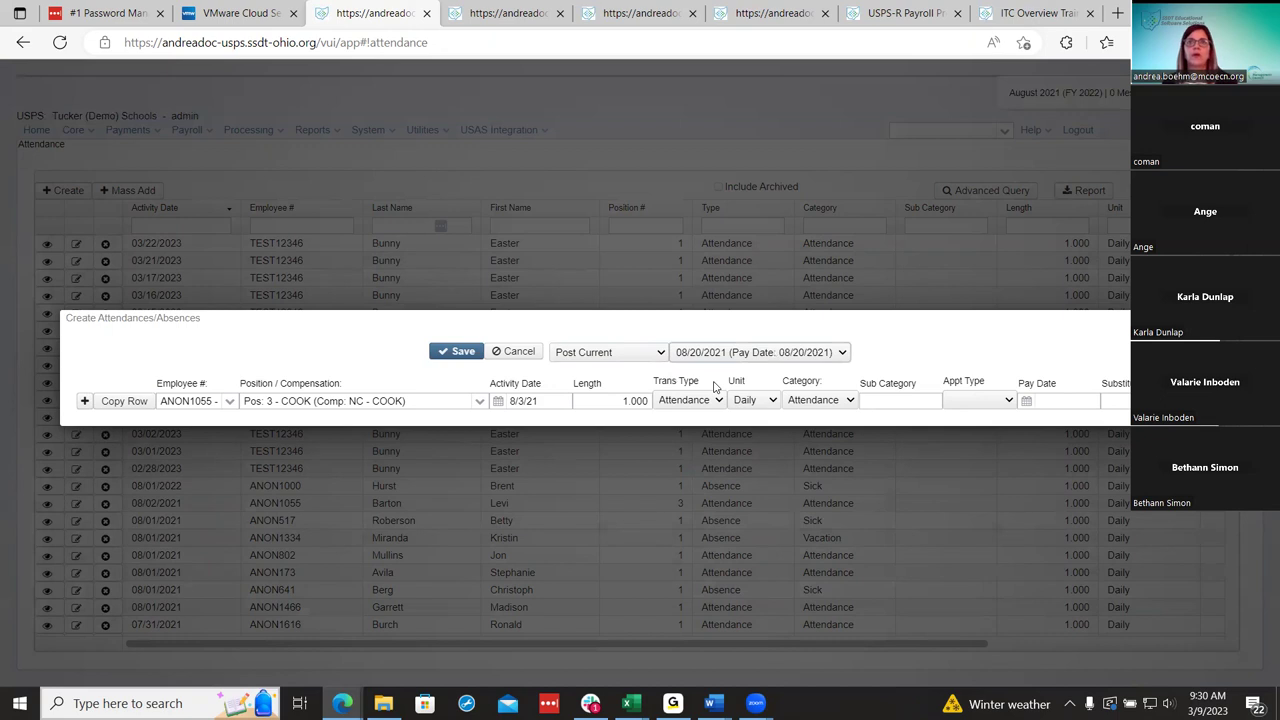
Save the new attendance entry and set its payroll posting record's pay type to MIS.
left_click(463, 353)
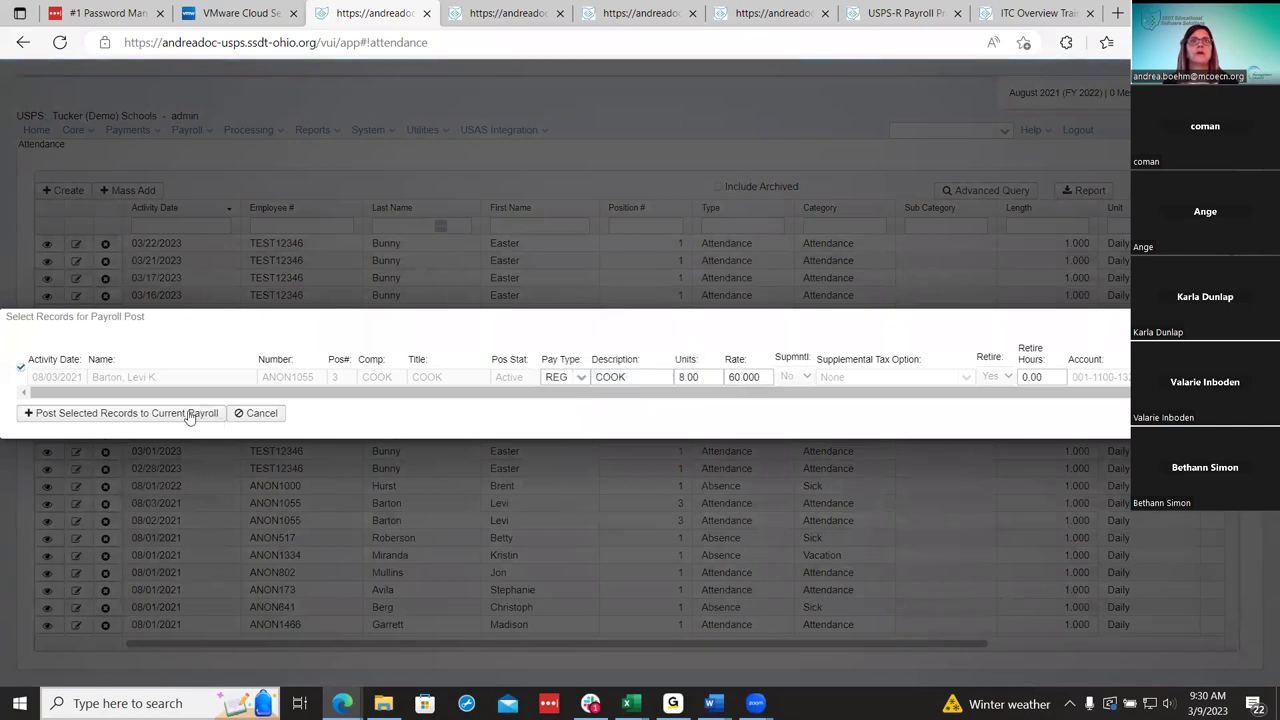
scroll(443, 398, "right", 1)
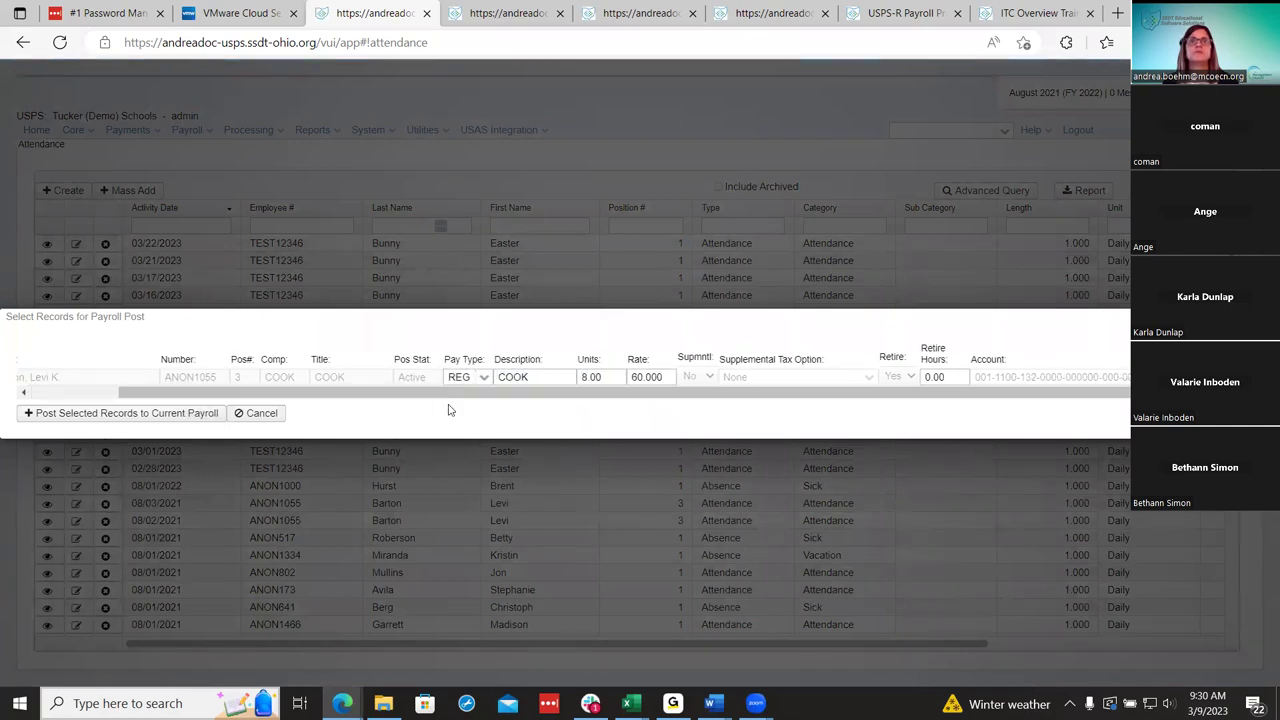
left_click(487, 377)
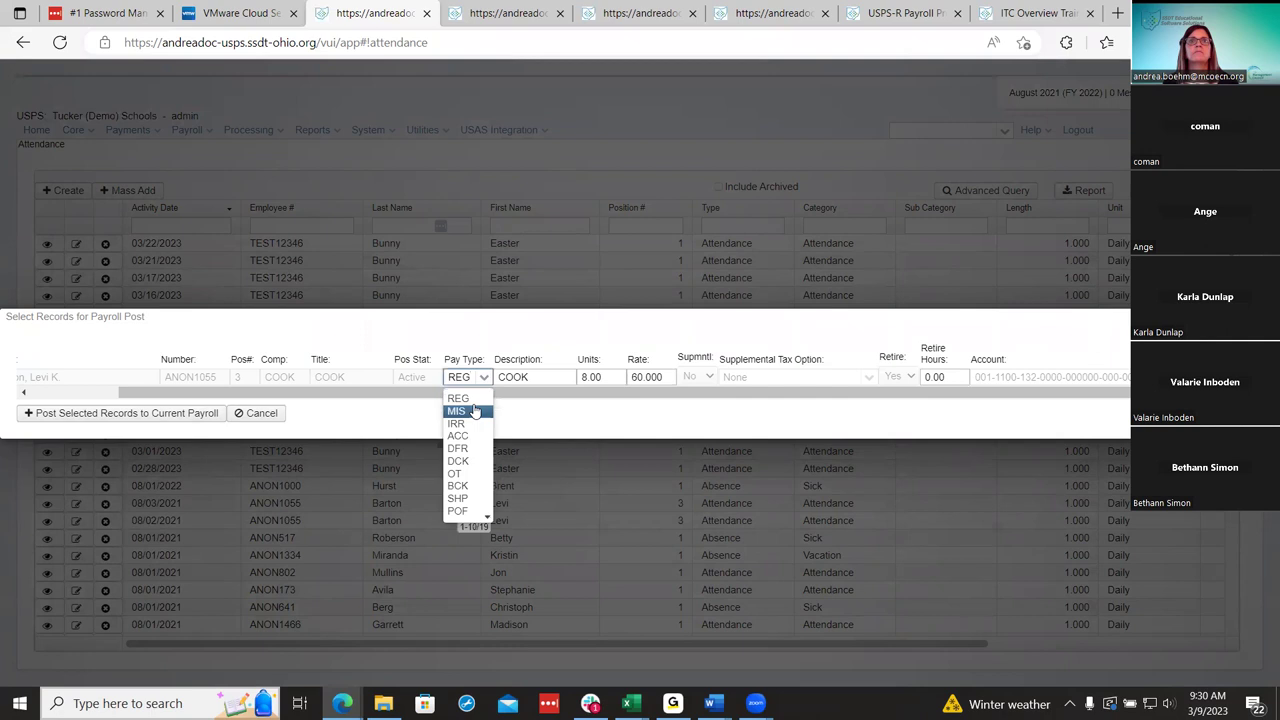
left_click(477, 410)
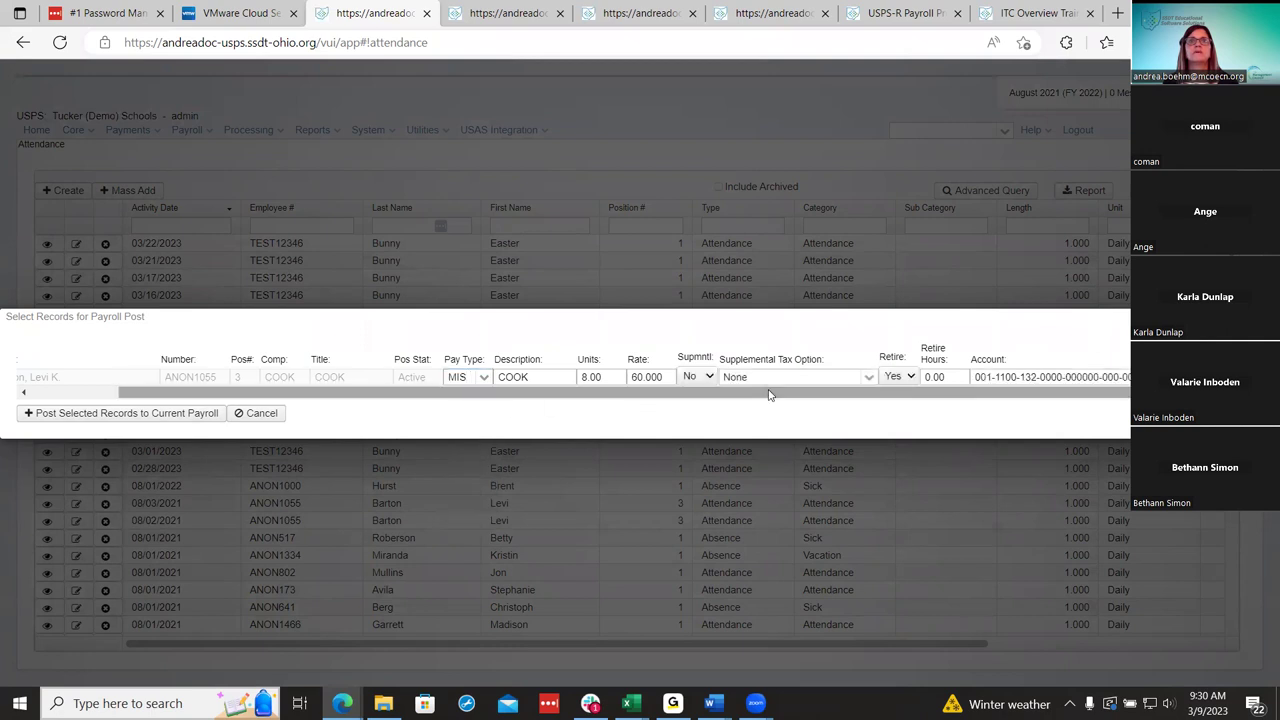
Set the posting record's units to 10 and post the selected record to current payroll.
left_click(609, 377)
type("10")
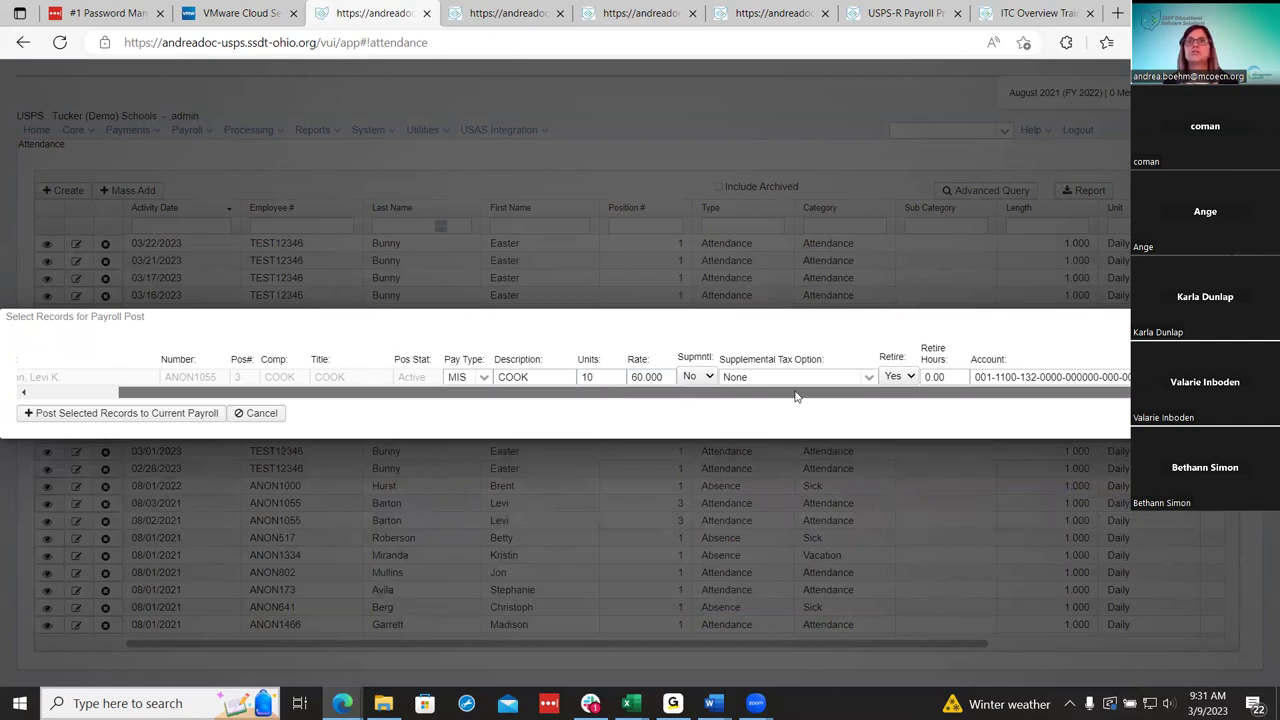
left_click_drag(533, 398, 222, 395)
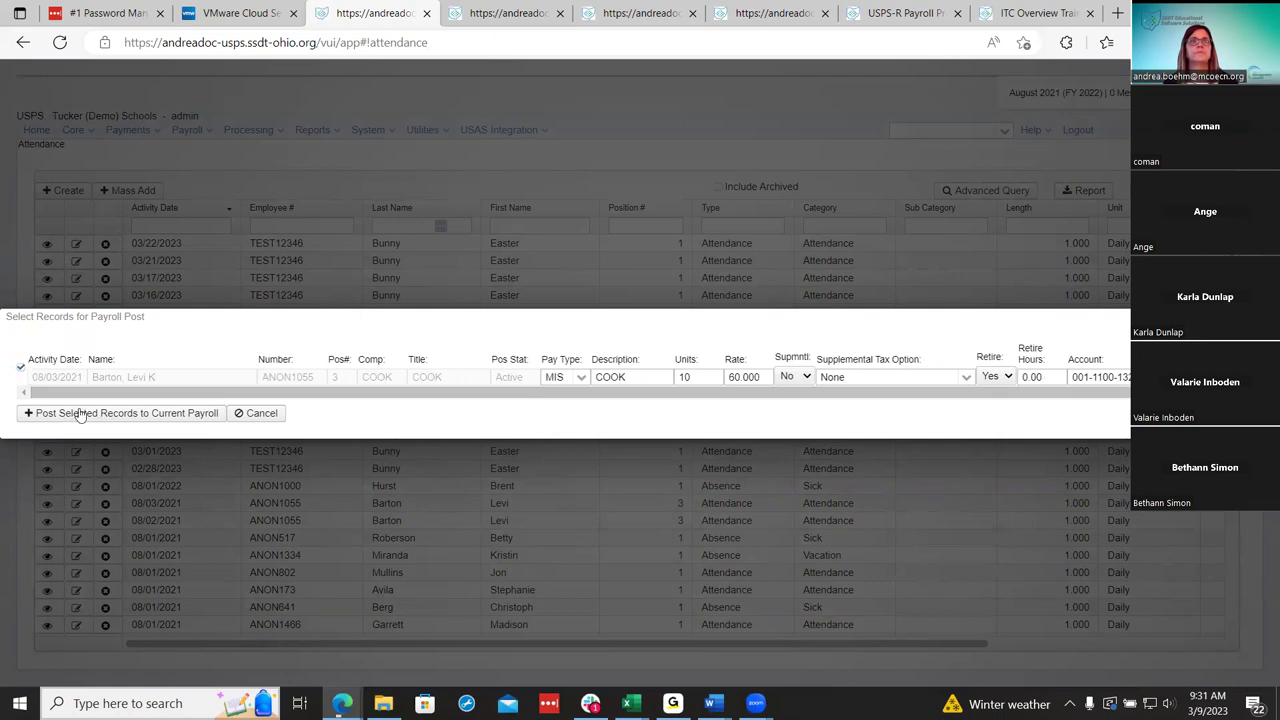
left_click(73, 413)
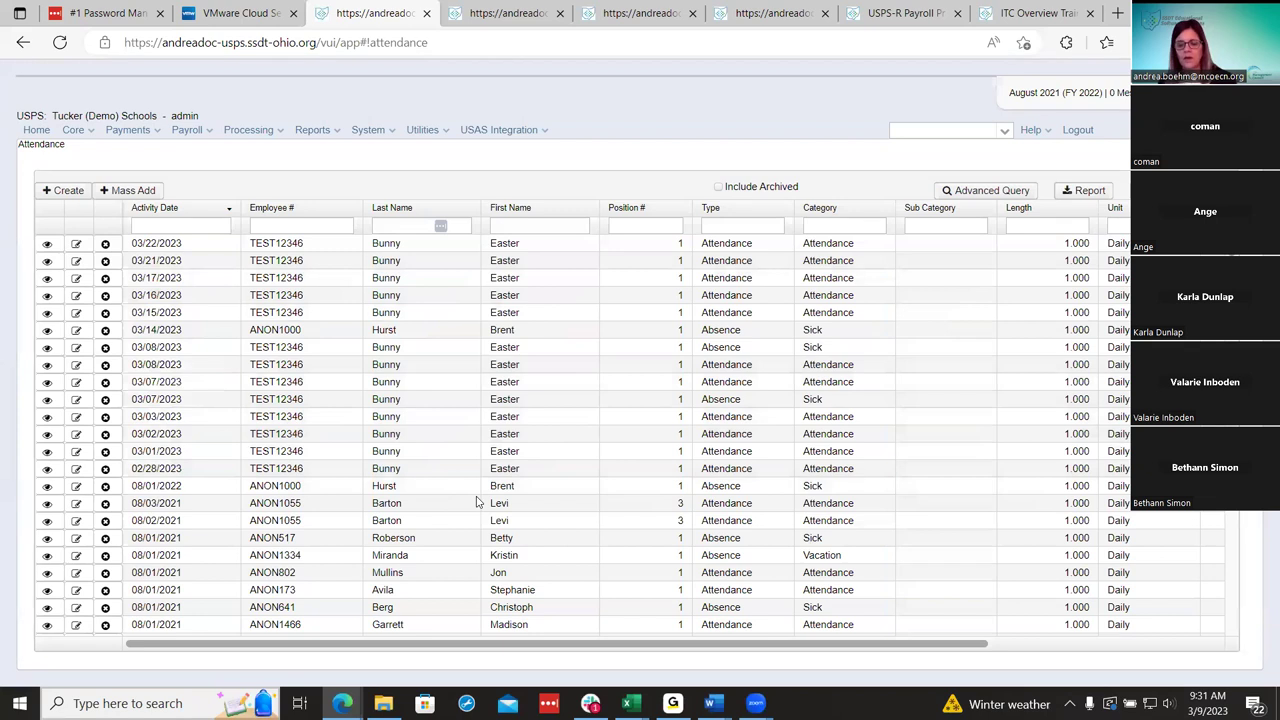
Open the Attendance / Absence Import utility.
left_click(409, 136)
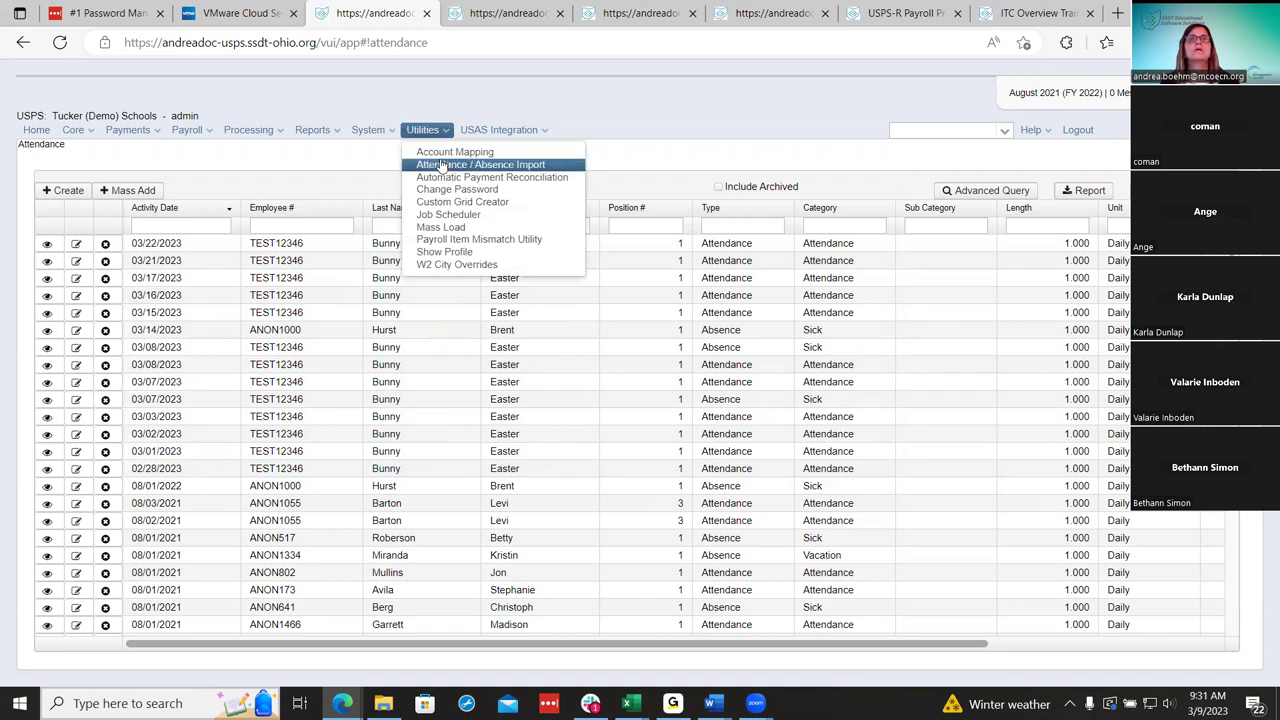
left_click(441, 166)
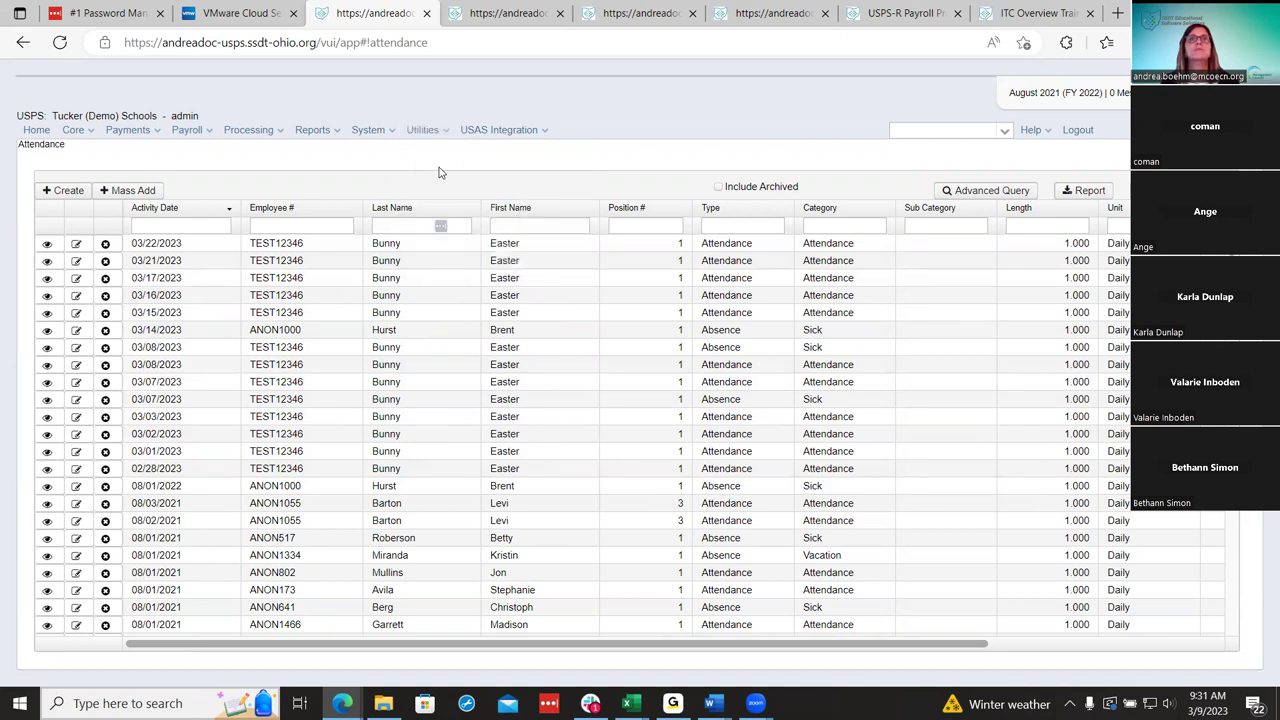
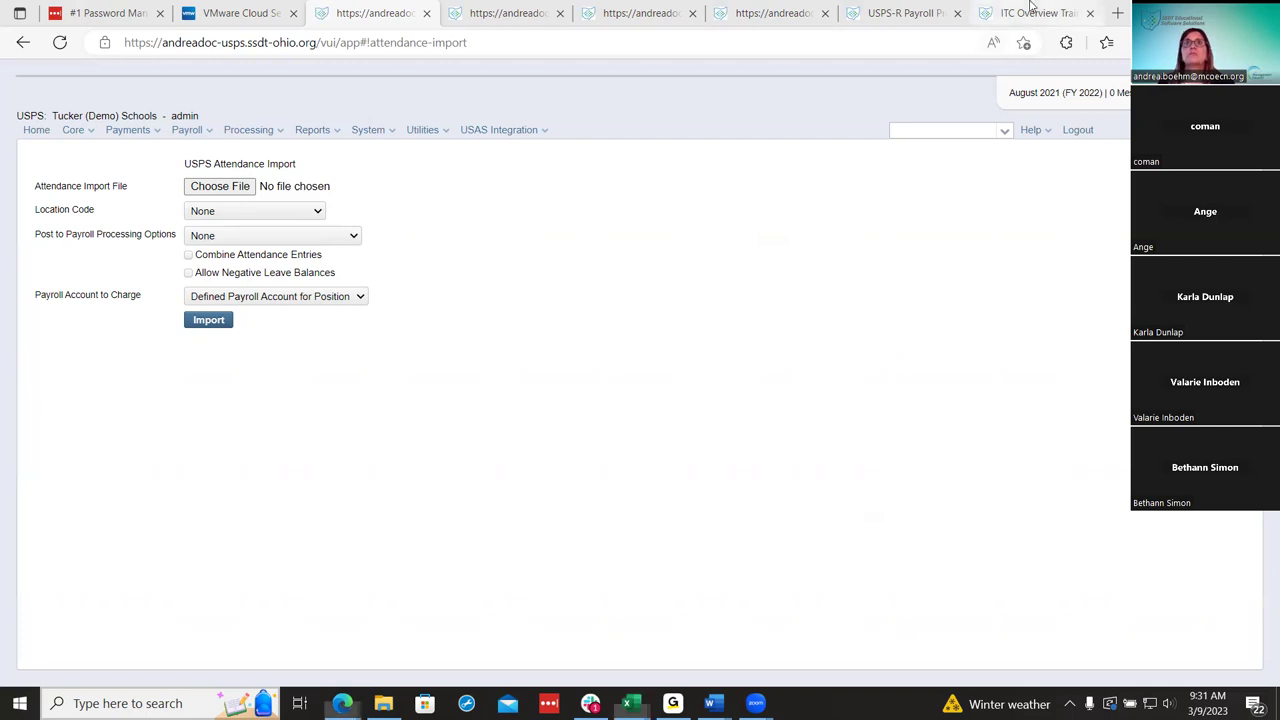
Open the Attendance/Absence Import documentation in the wiki and examine the import options and the CSV record format.
left_click(900, 18)
scroll(100, 480, "up", 3)
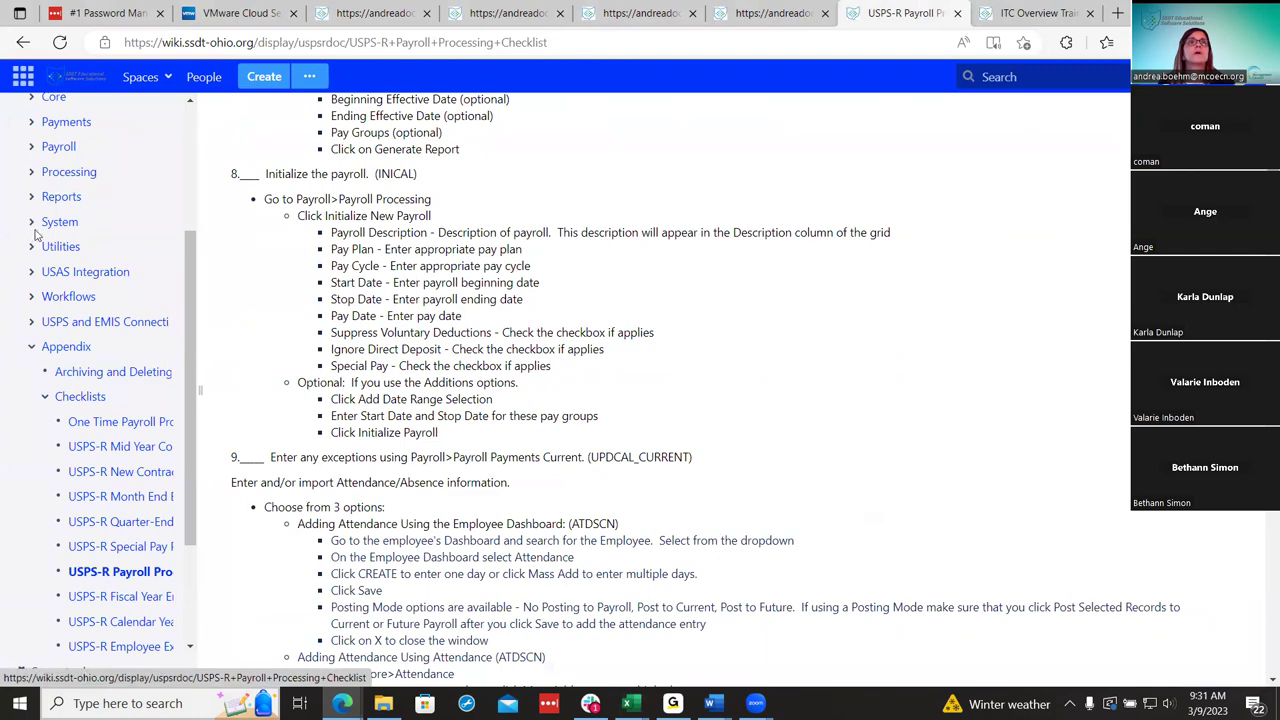
left_click(33, 246)
left_click(78, 298)
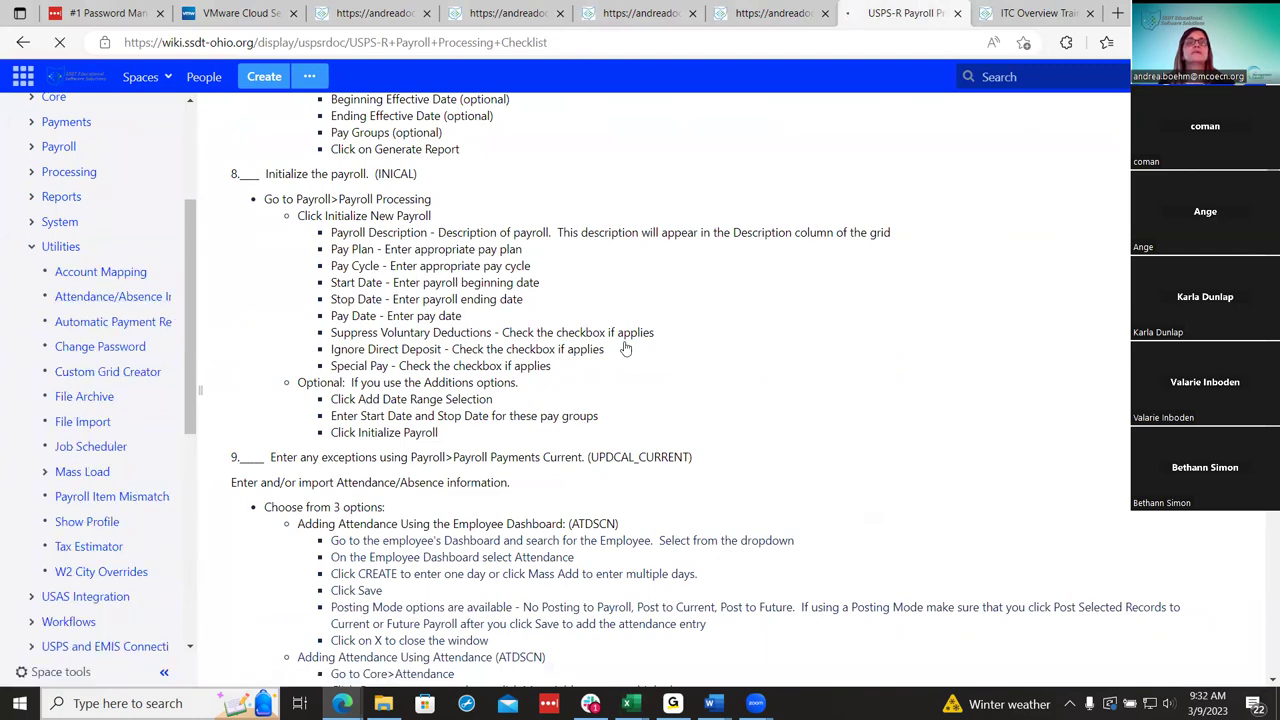
scroll(665, 420, "down", 15)
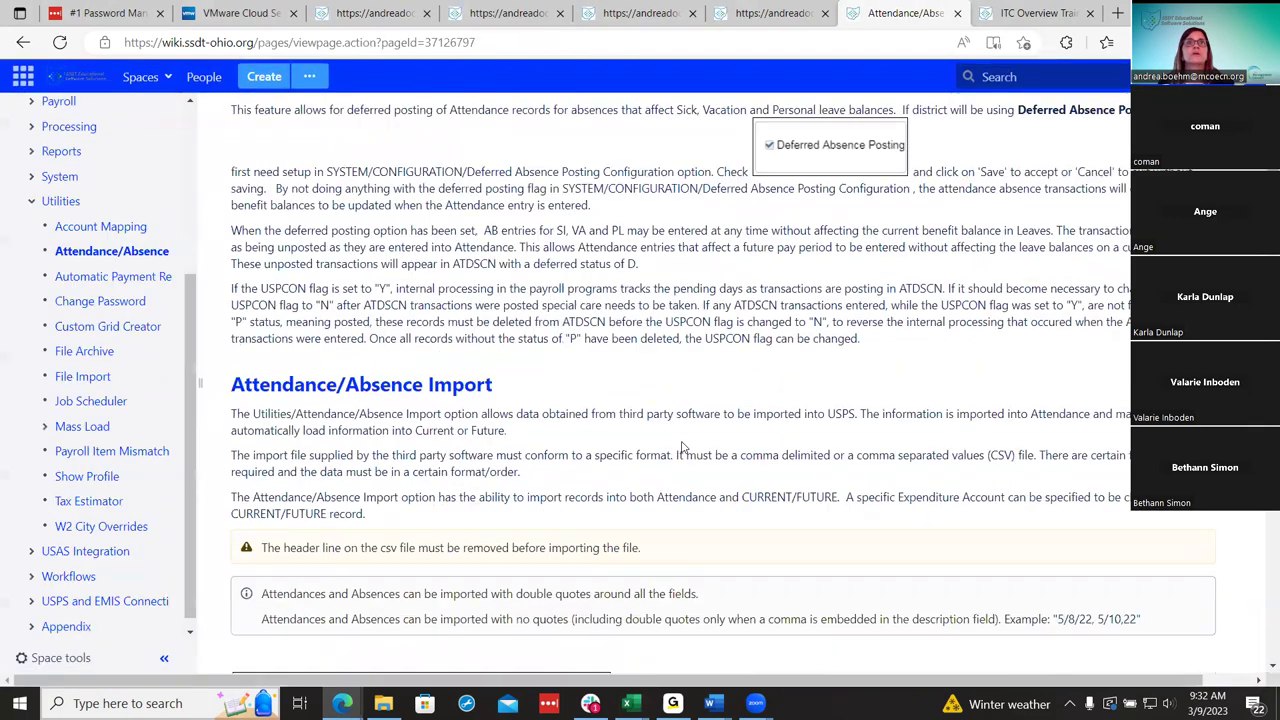
scroll(683, 450, "up", 2)
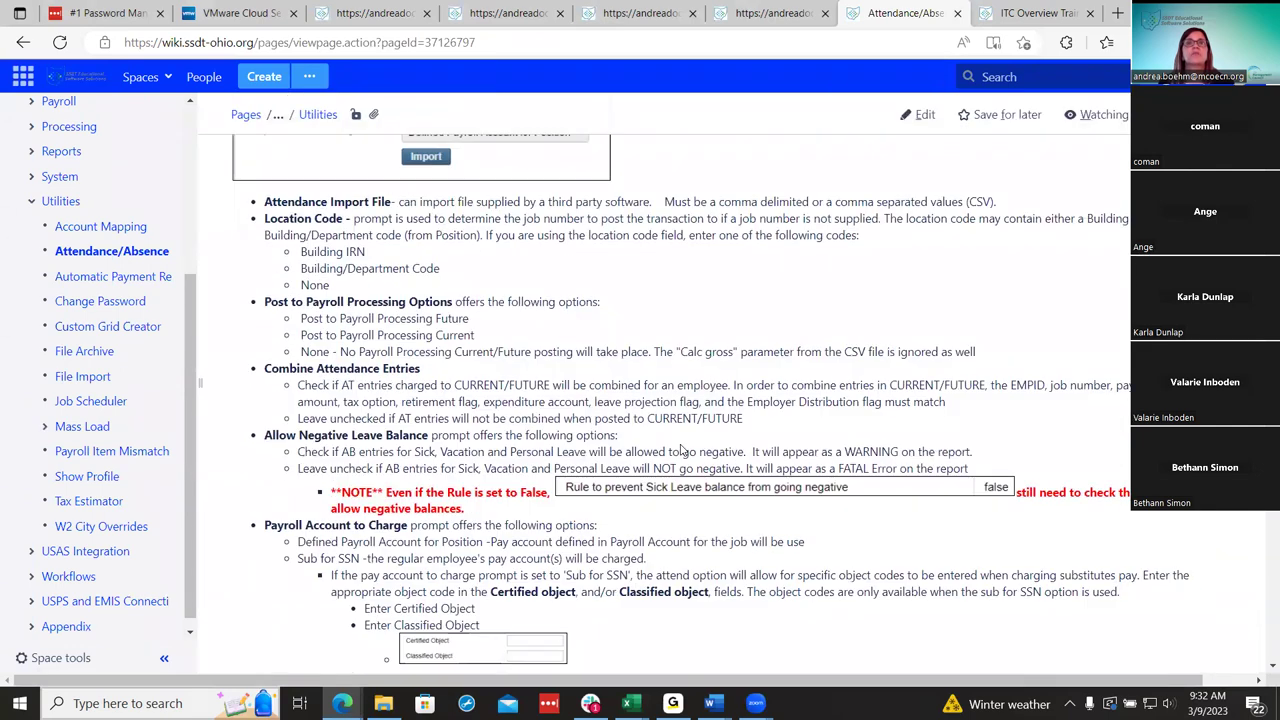
scroll(680, 444, "down", 7)
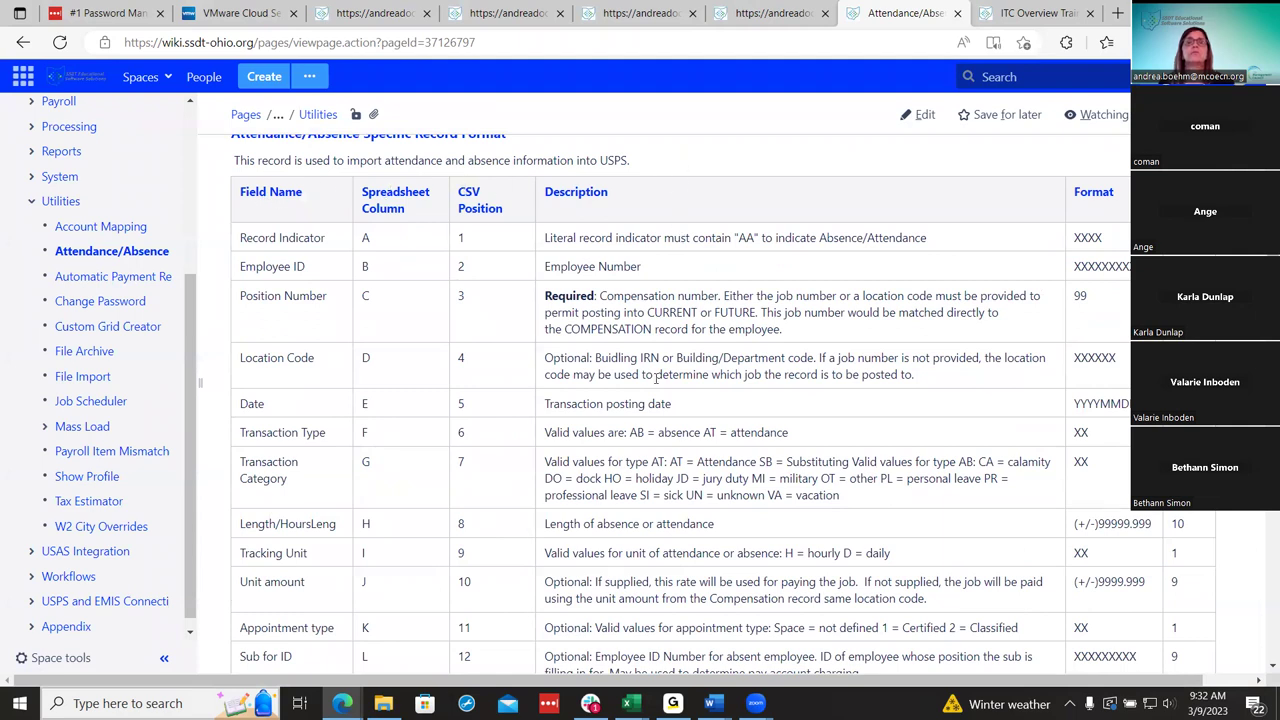
scroll(656, 377, "down", 5)
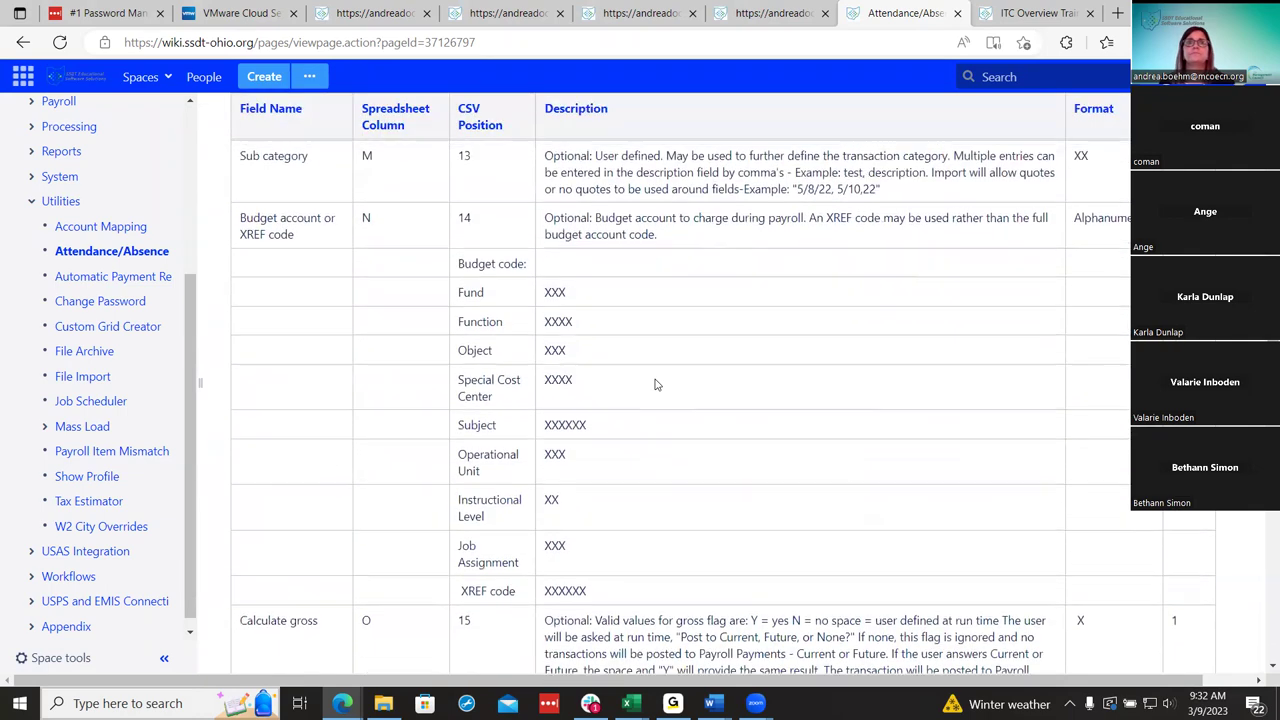
scroll(650, 382, "up", 5)
scroll(645, 387, "up", 10)
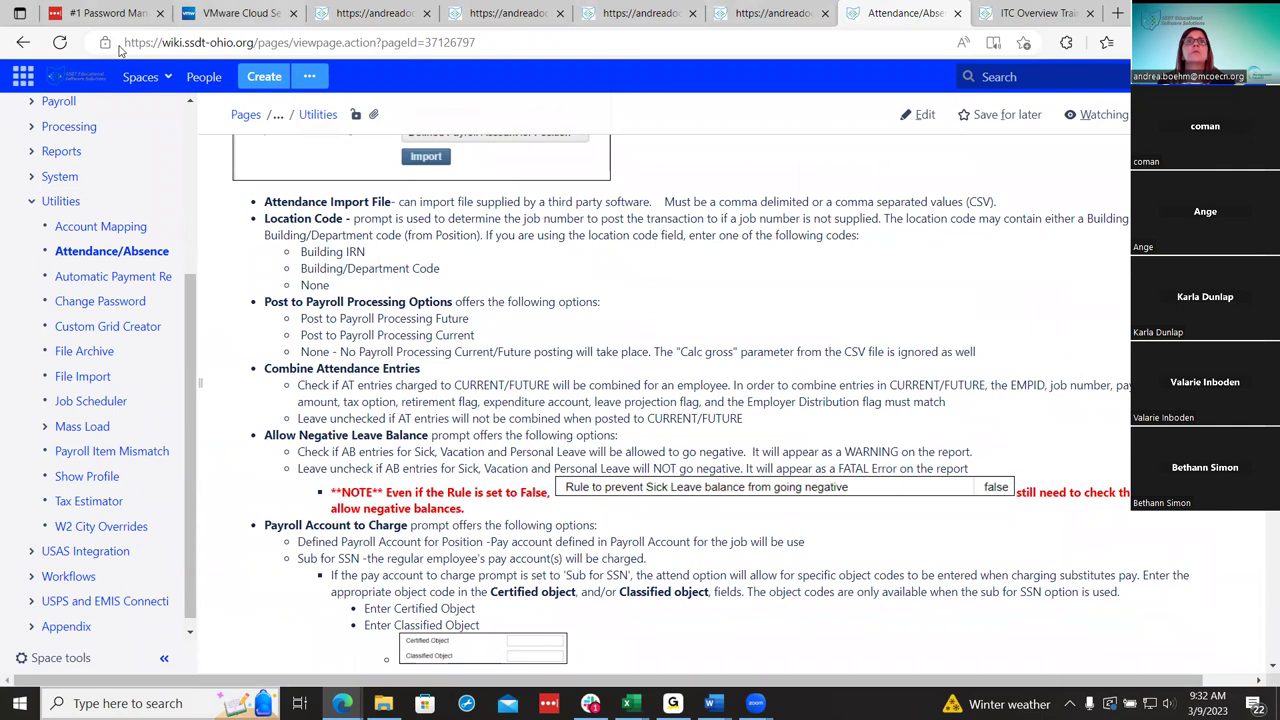
Return to the USPS Attendance Import form and choose Attendance Import.csv from the Desktop as the import file.
left_click(370, 13)
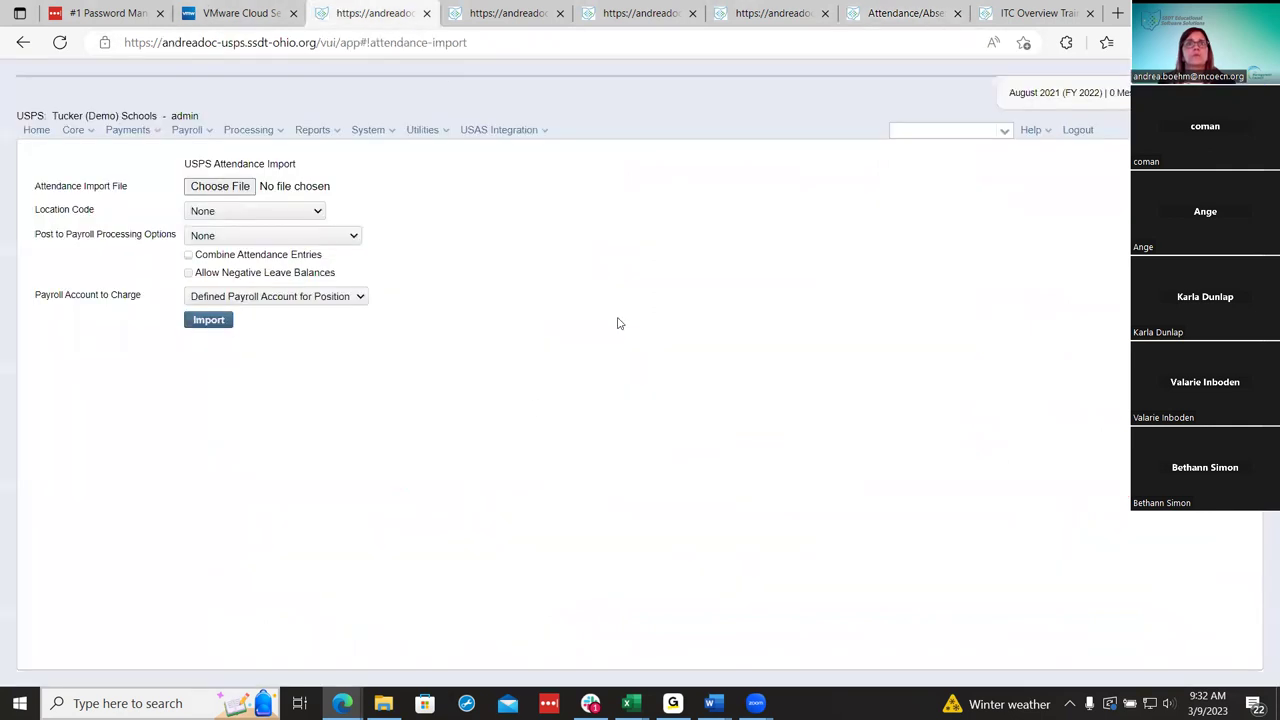
left_click(240, 186)
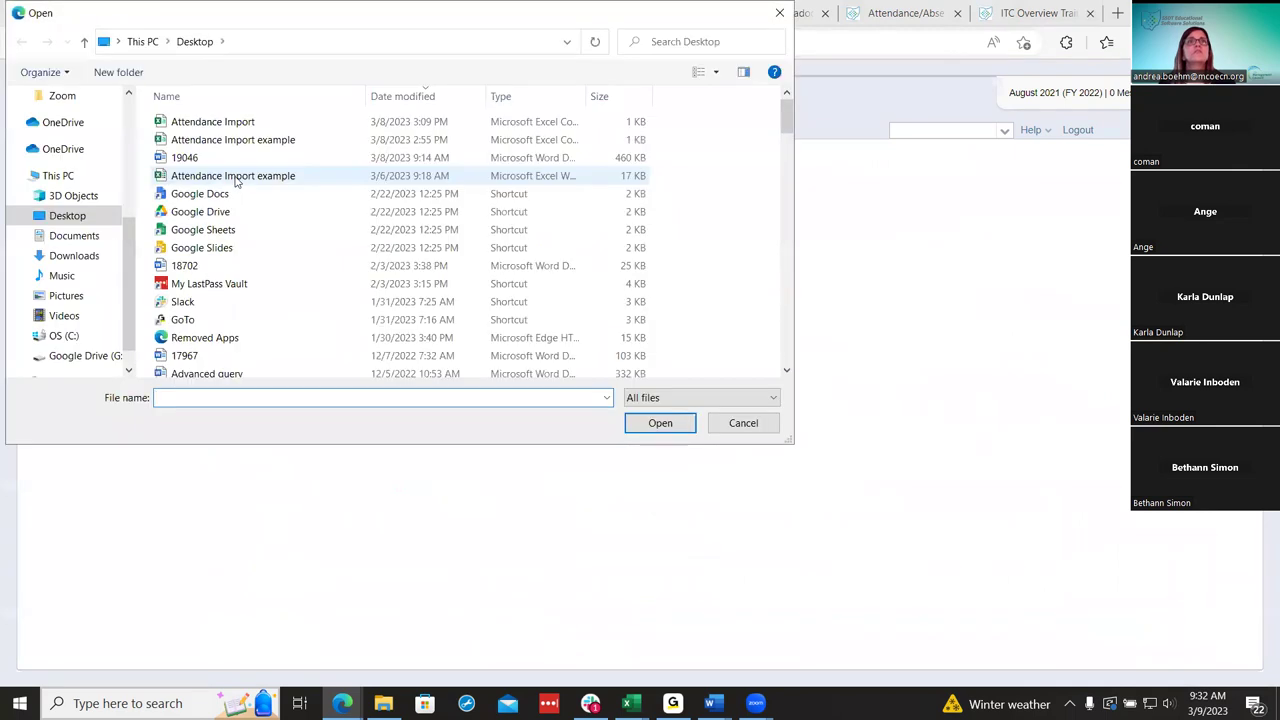
left_click(212, 122)
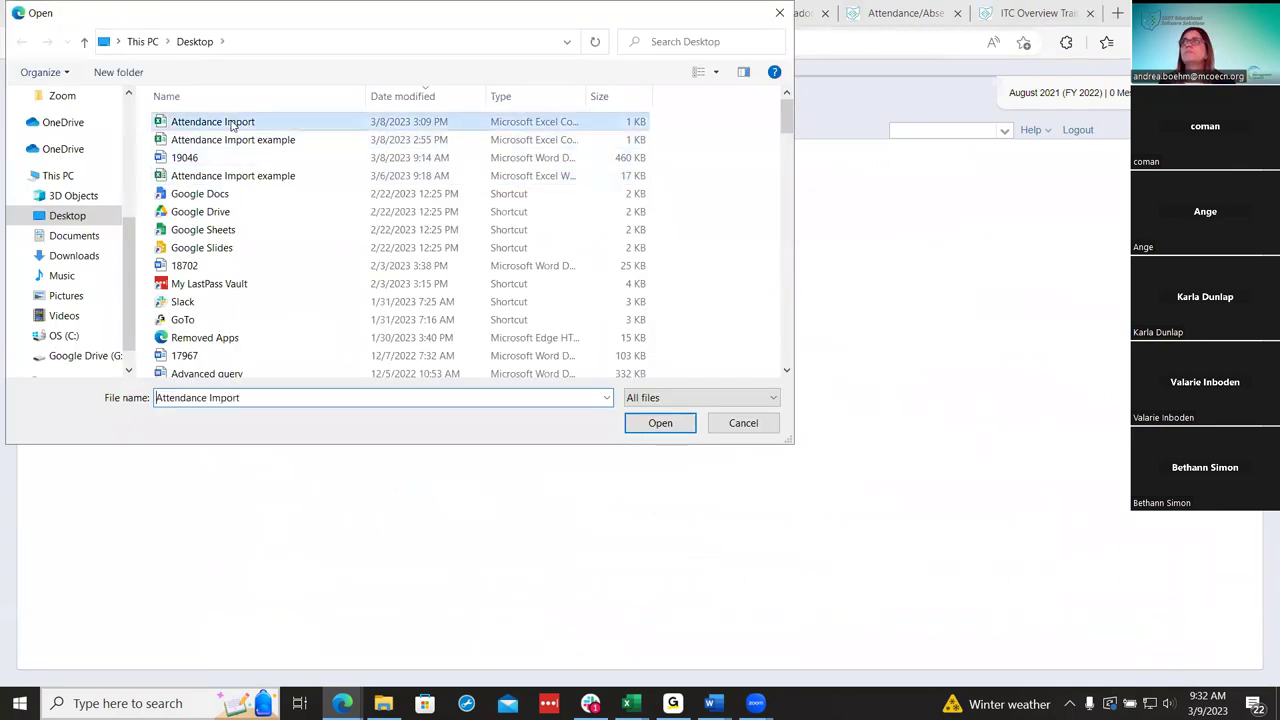
left_click(658, 423)
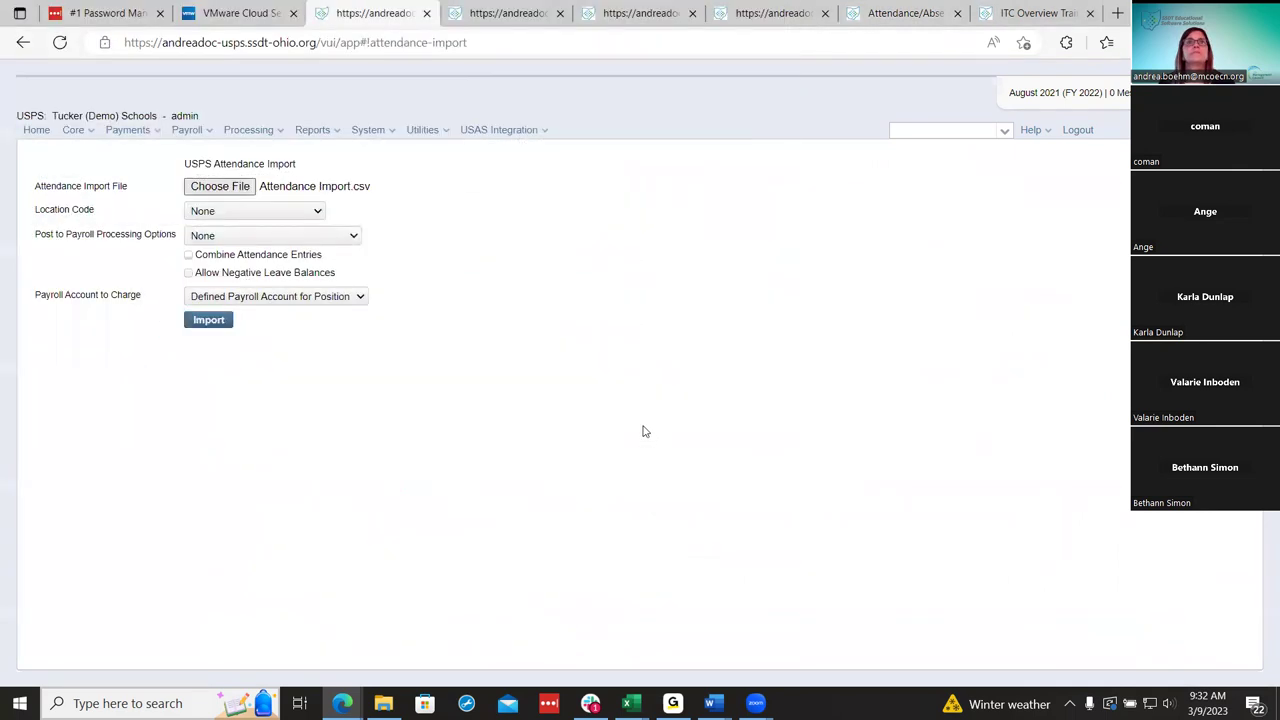
Try Building IRN as the import's location code, and set the code back to None.
left_click(314, 212)
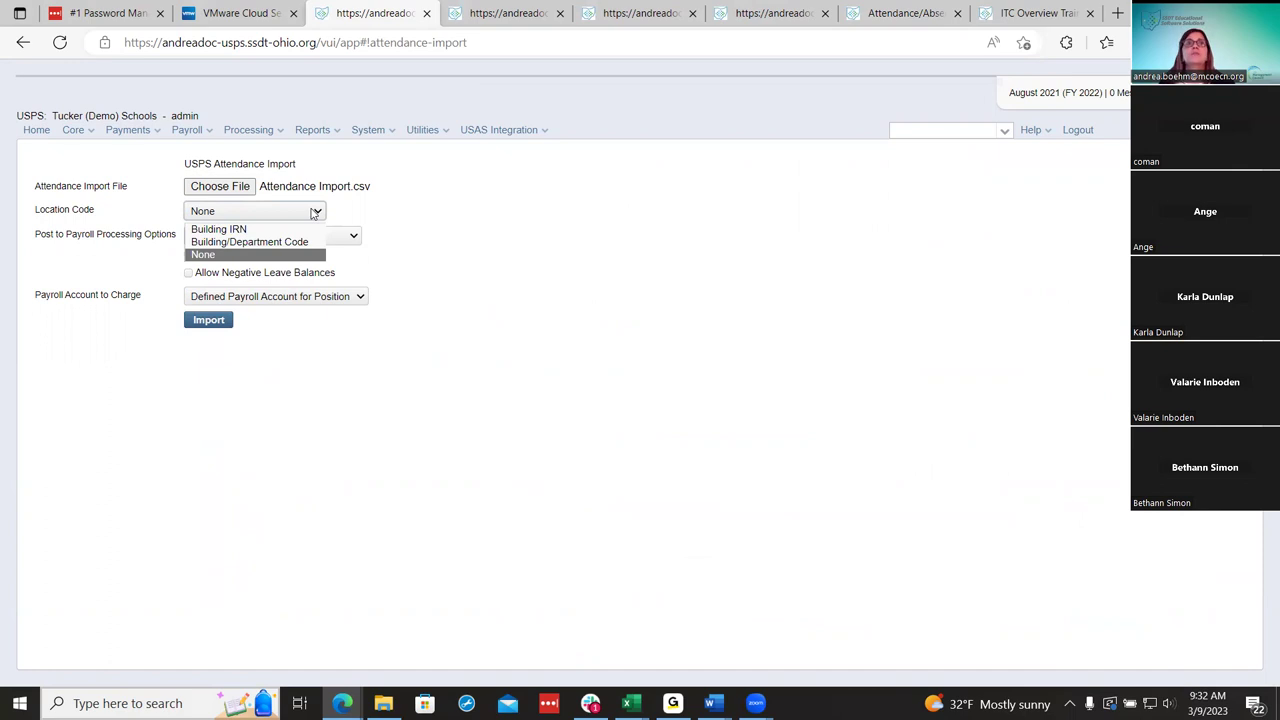
left_click(303, 230)
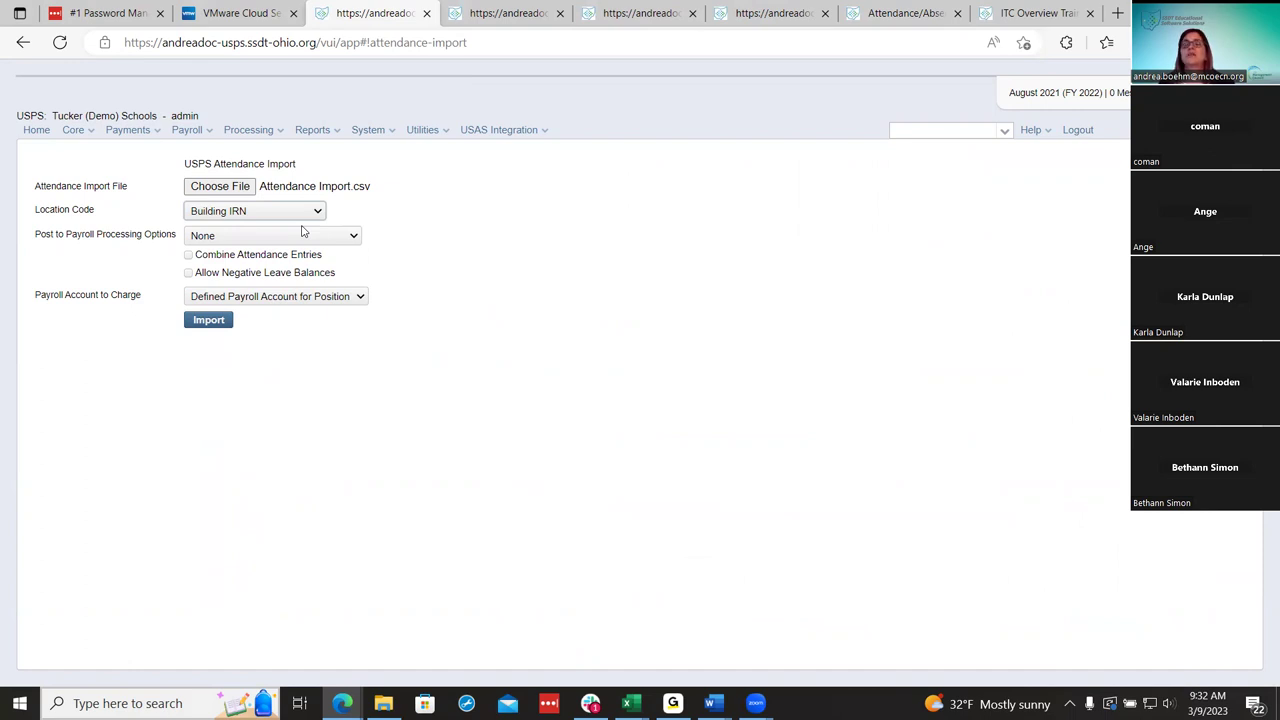
left_click(323, 240)
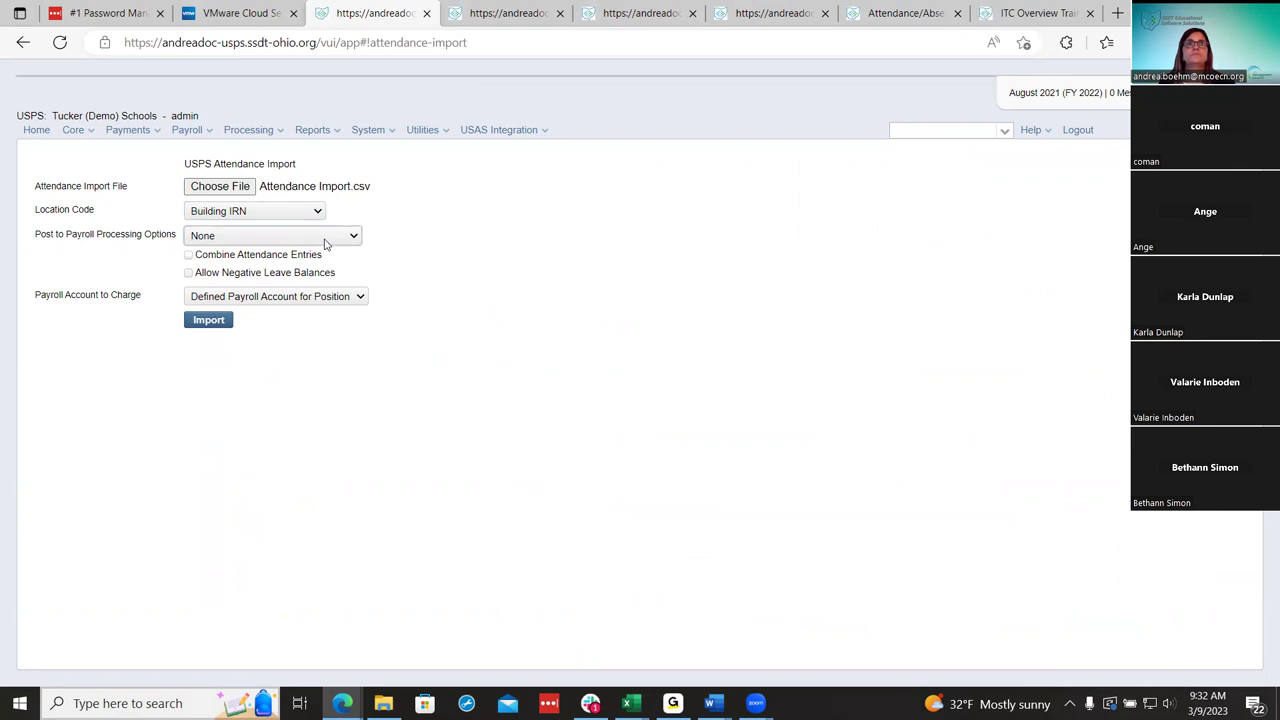
left_click(305, 211)
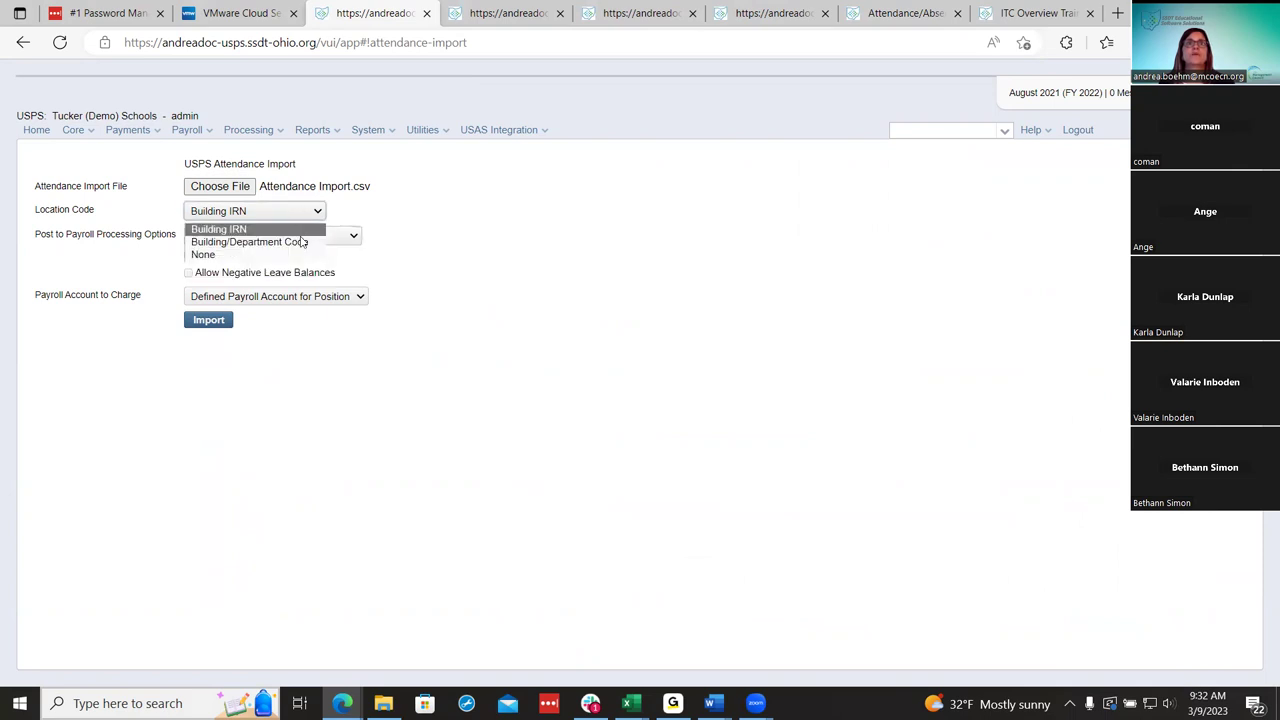
left_click(298, 255)
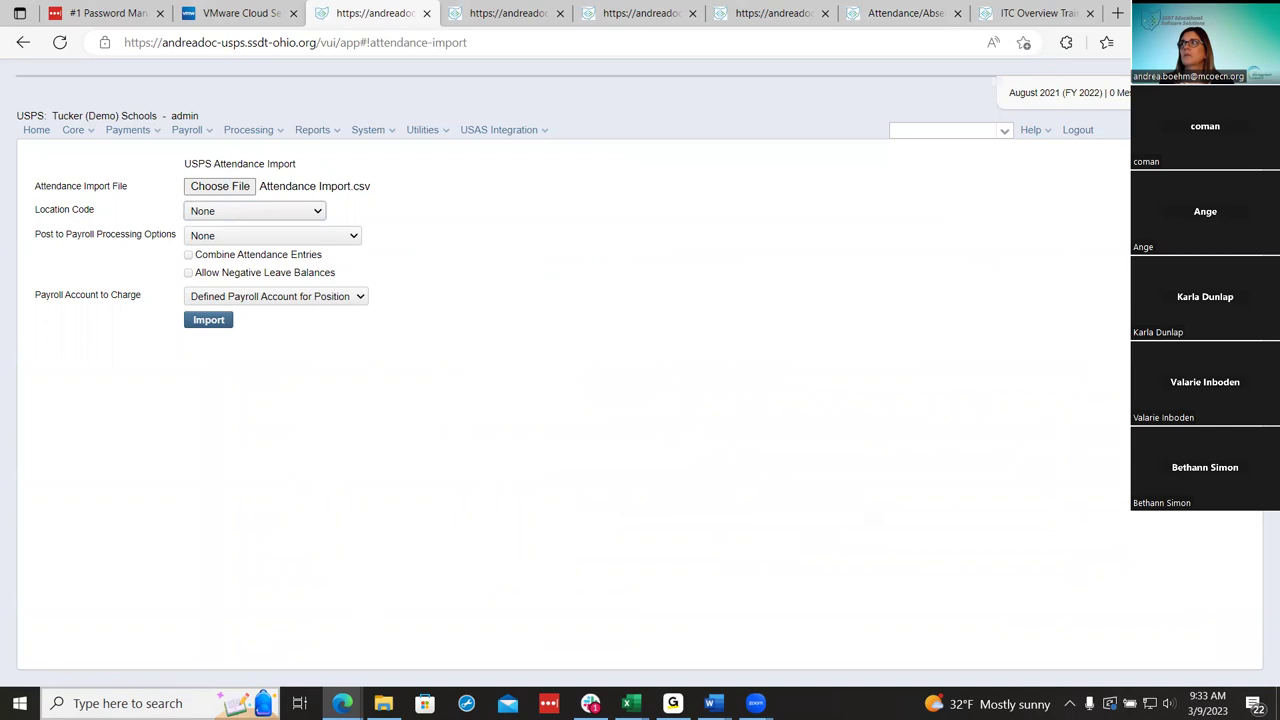
Check the rows of the Attendance Import file in Excel and return to the import form.
key("alt+Tab")
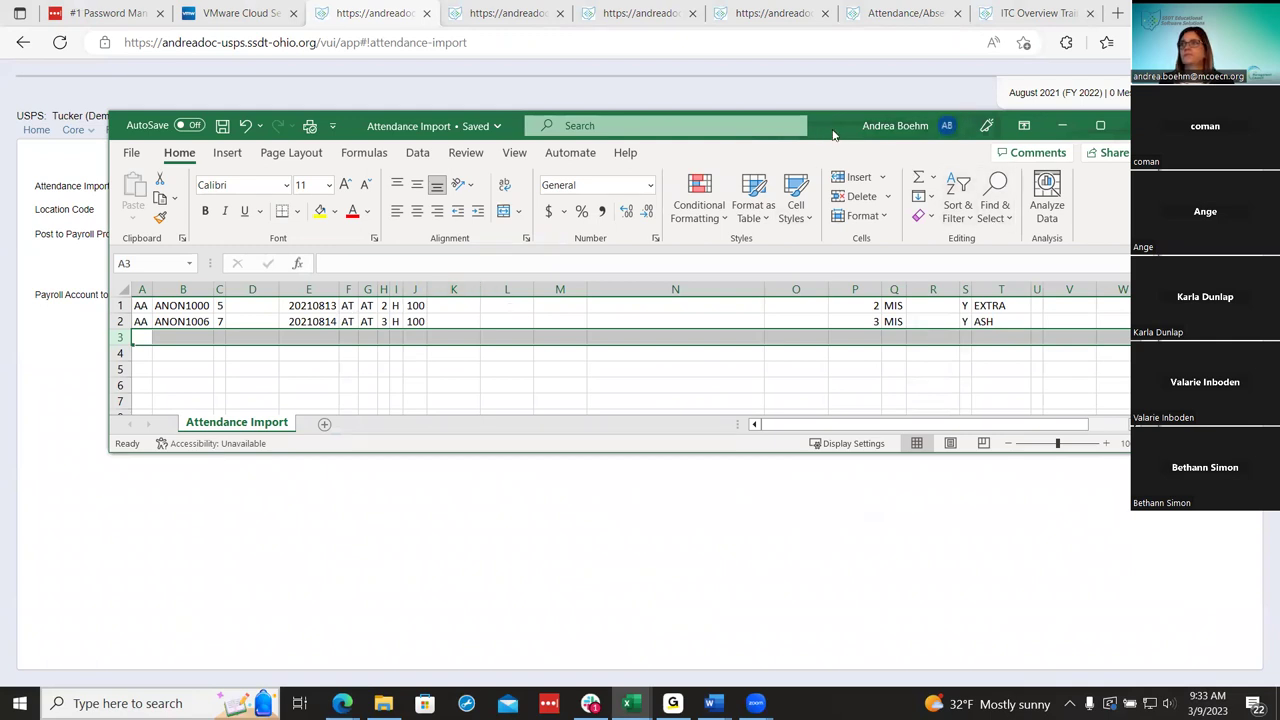
key("alt+Tab")
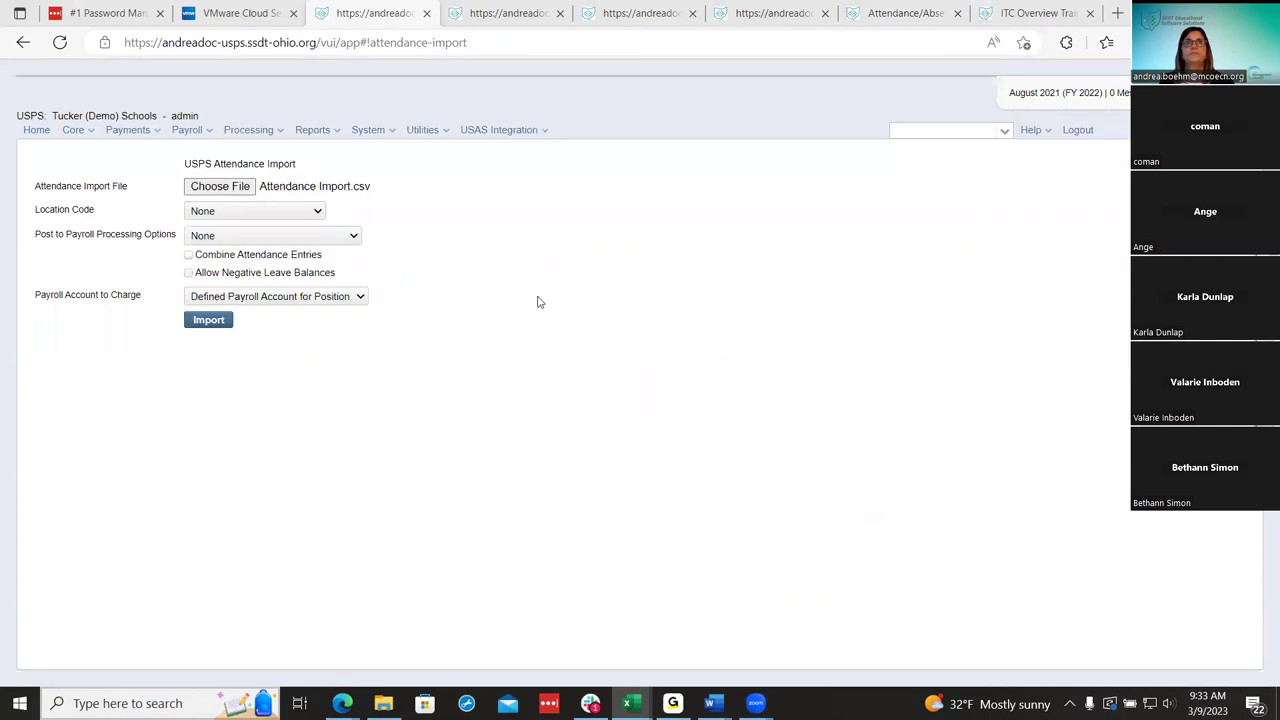
Set the import to Post to Payroll Processing Current, using the payroll with pay date 08/20/2021.
left_click(263, 241)
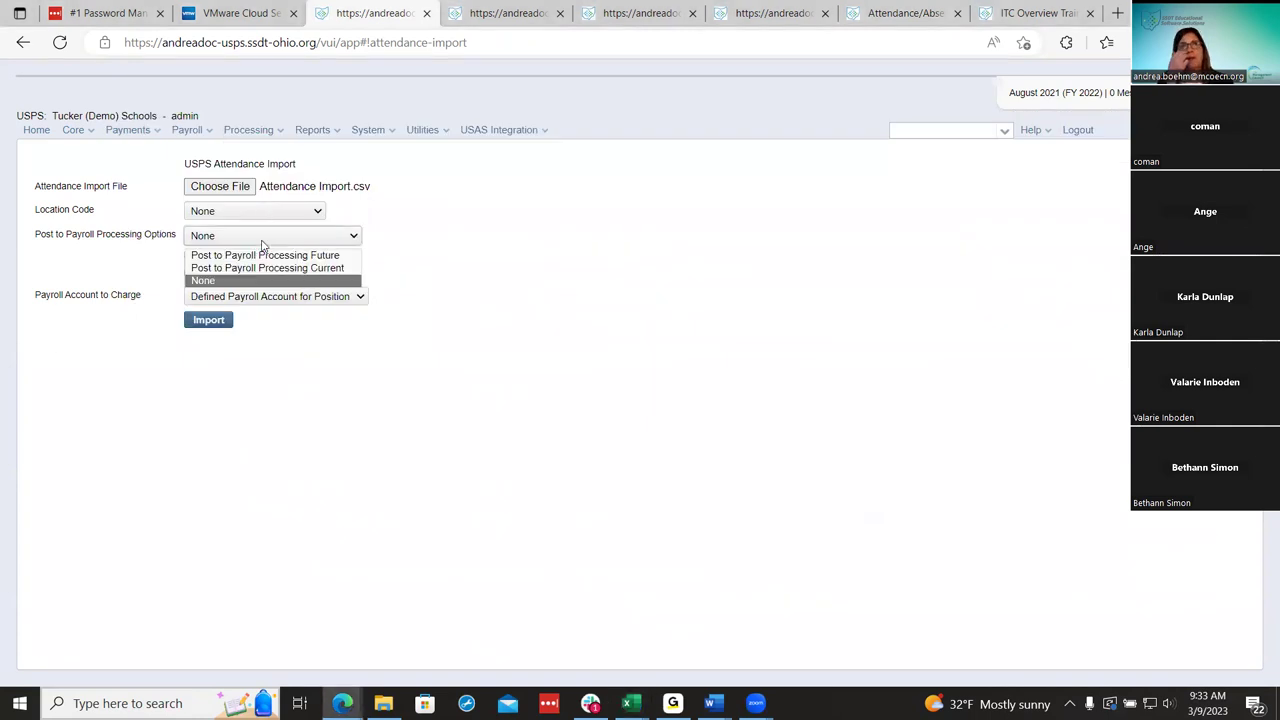
left_click(329, 268)
left_click(325, 258)
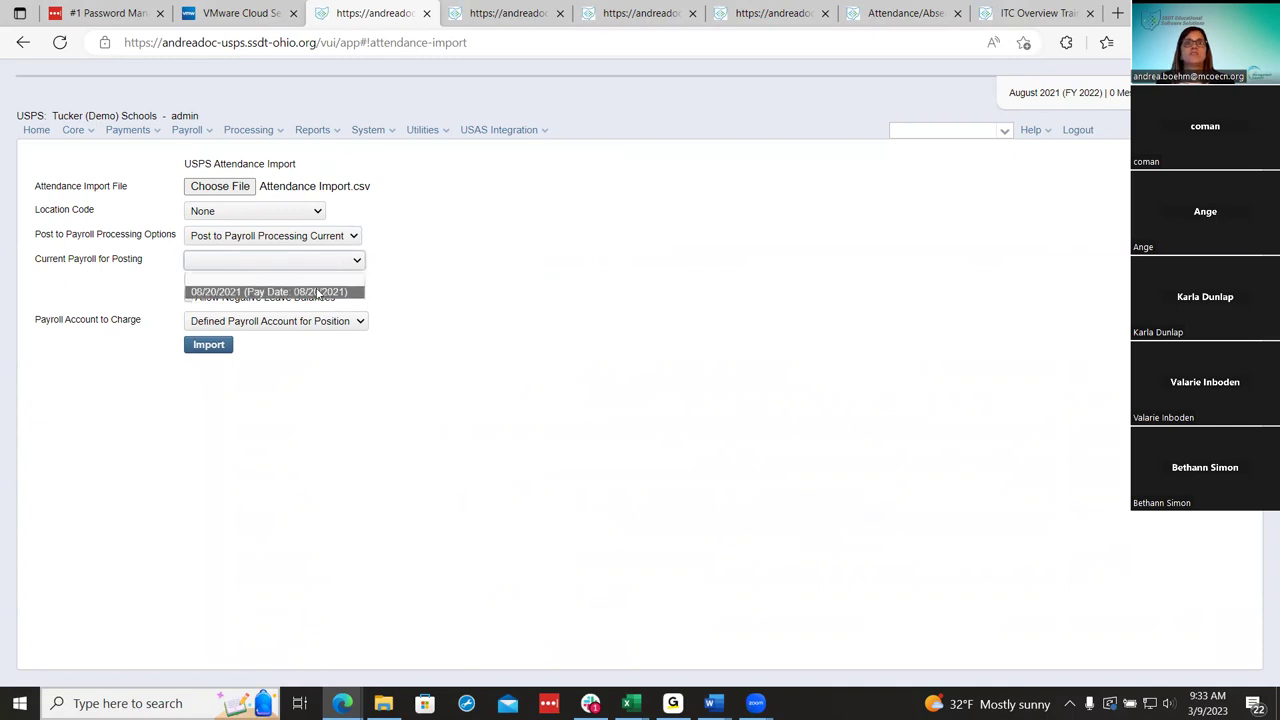
left_click(317, 292)
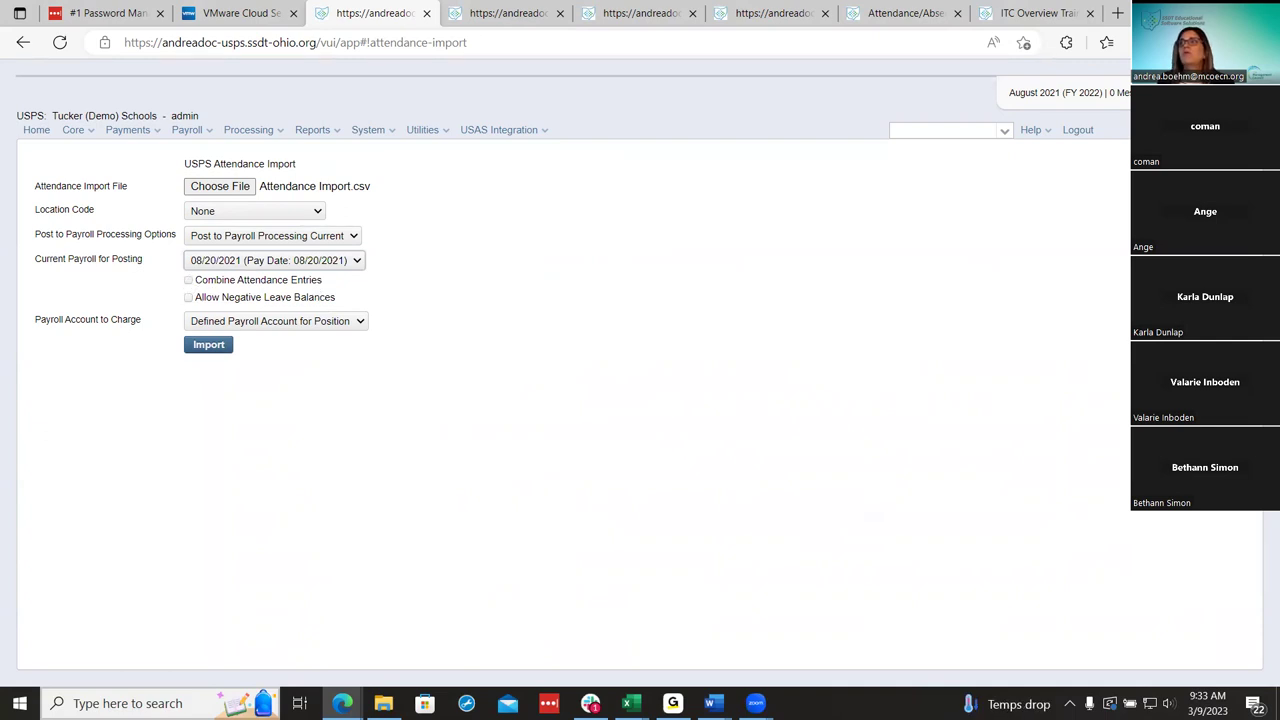
Examine the wiki's explanations of Combine Attendance Entries, Allow Negative Leave Balance and Payroll Account to Charge.
left_click(915, 10)
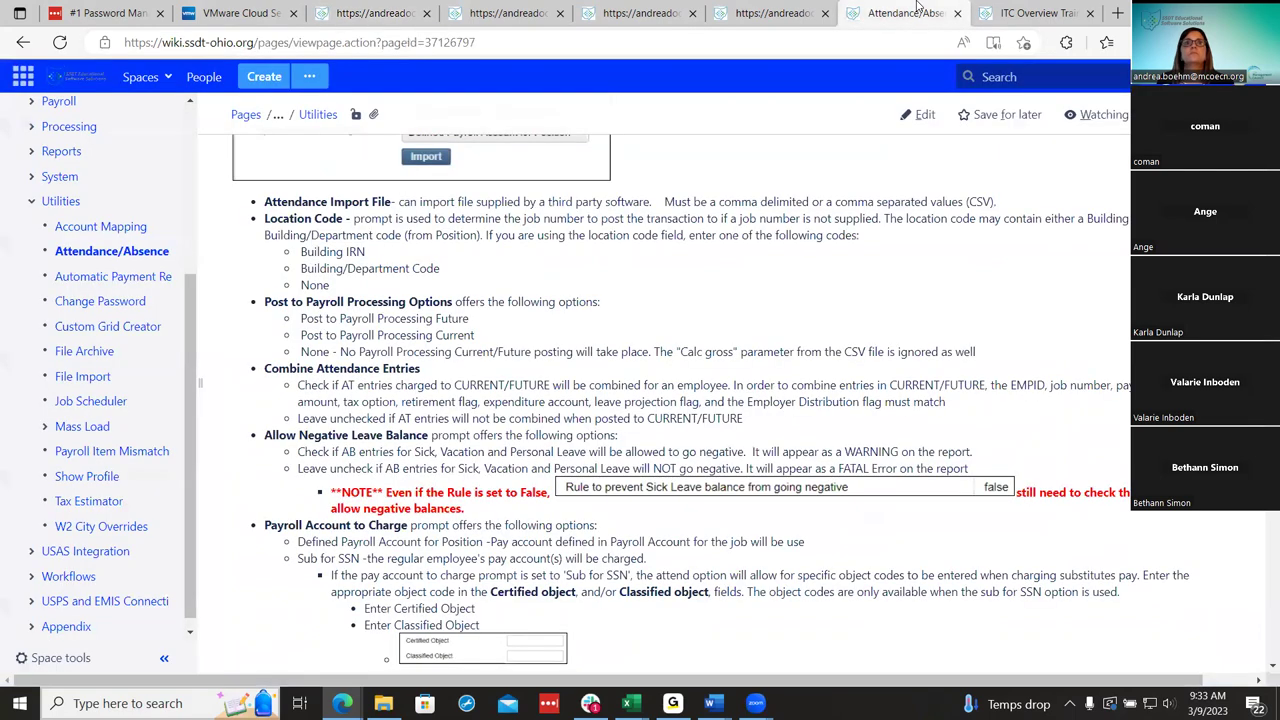
scroll(797, 370, "down", 1)
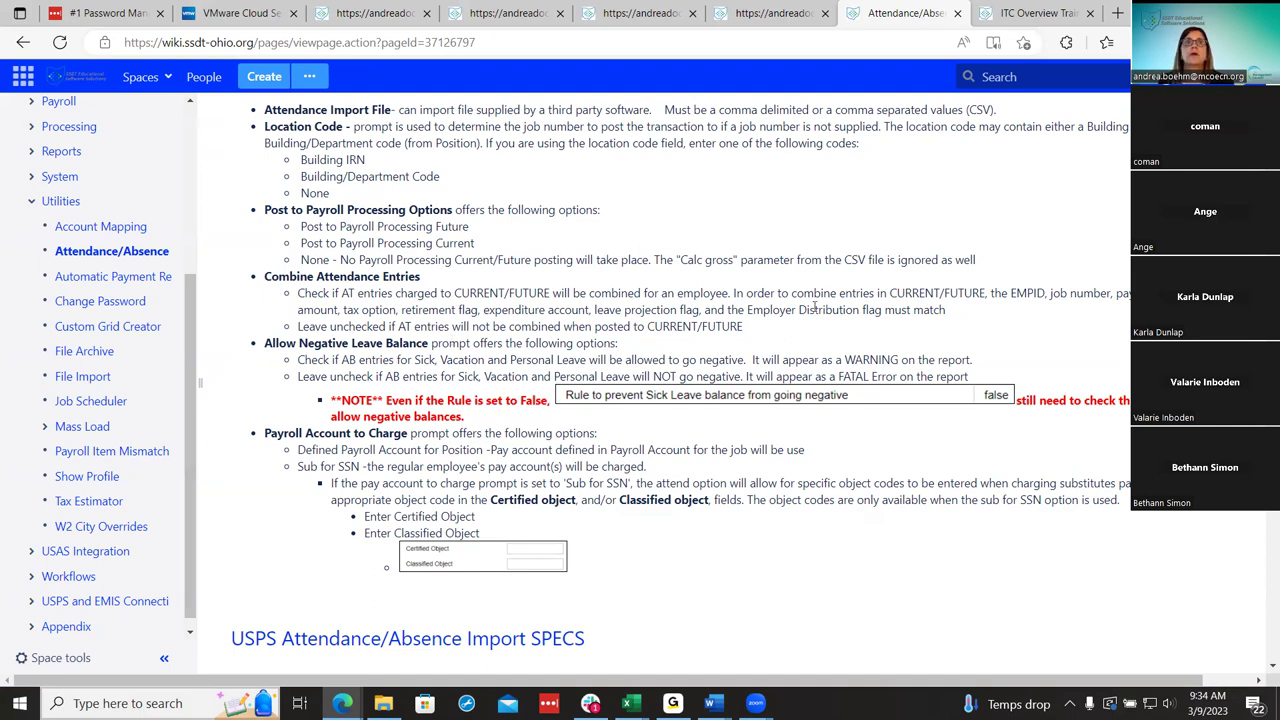
left_click(400, 12)
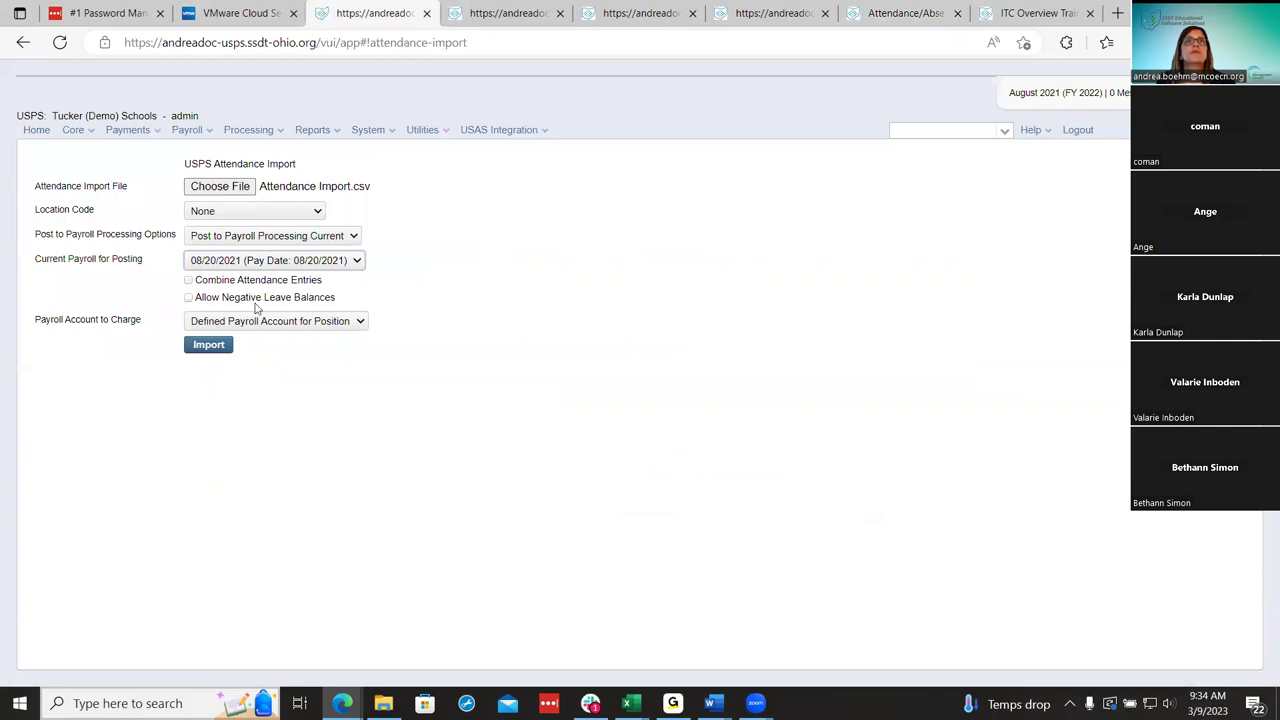
left_click(908, 12)
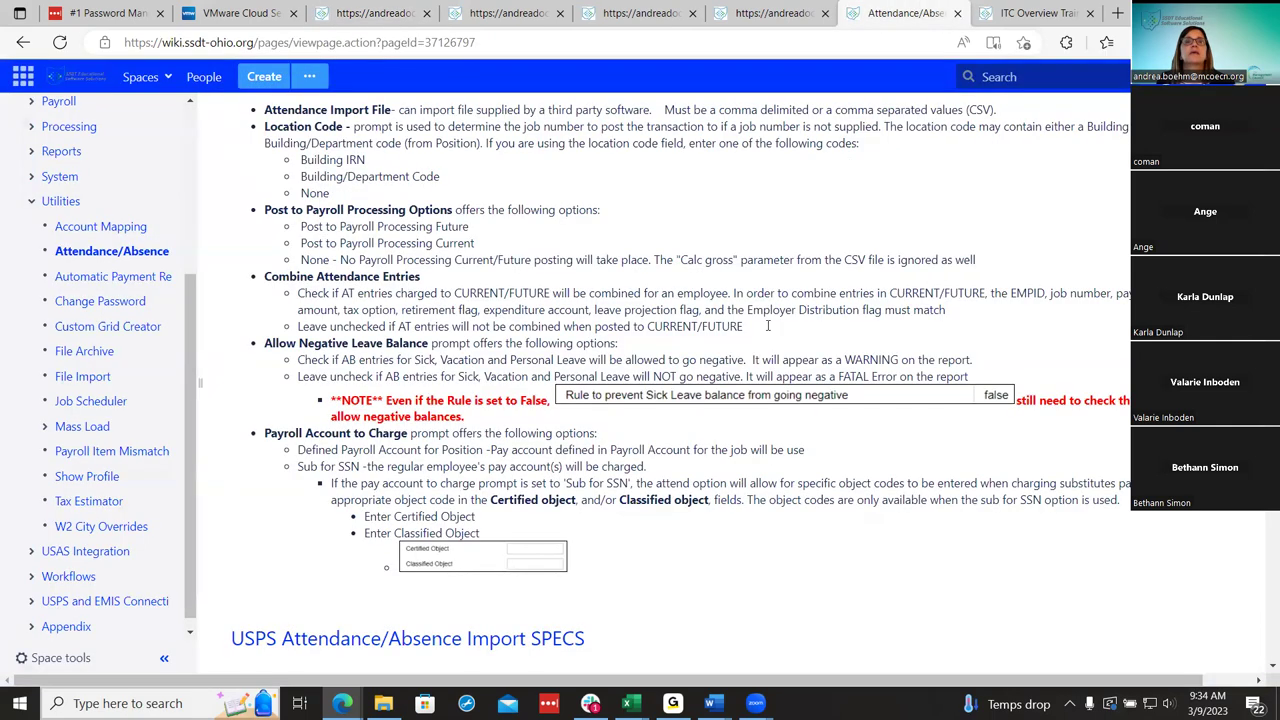
scroll(545, 447, "down", 1)
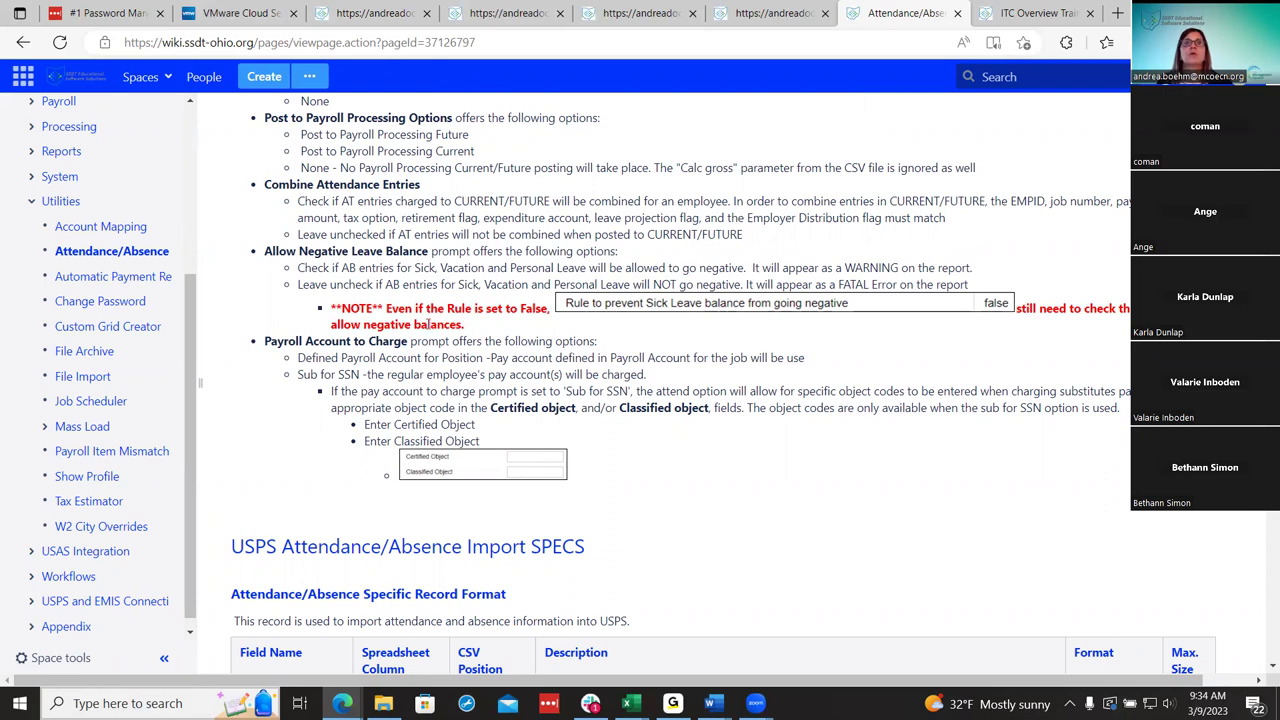
Return to the import form and open the Payroll Account to Charge choices.
left_click(360, 13)
left_click(215, 324)
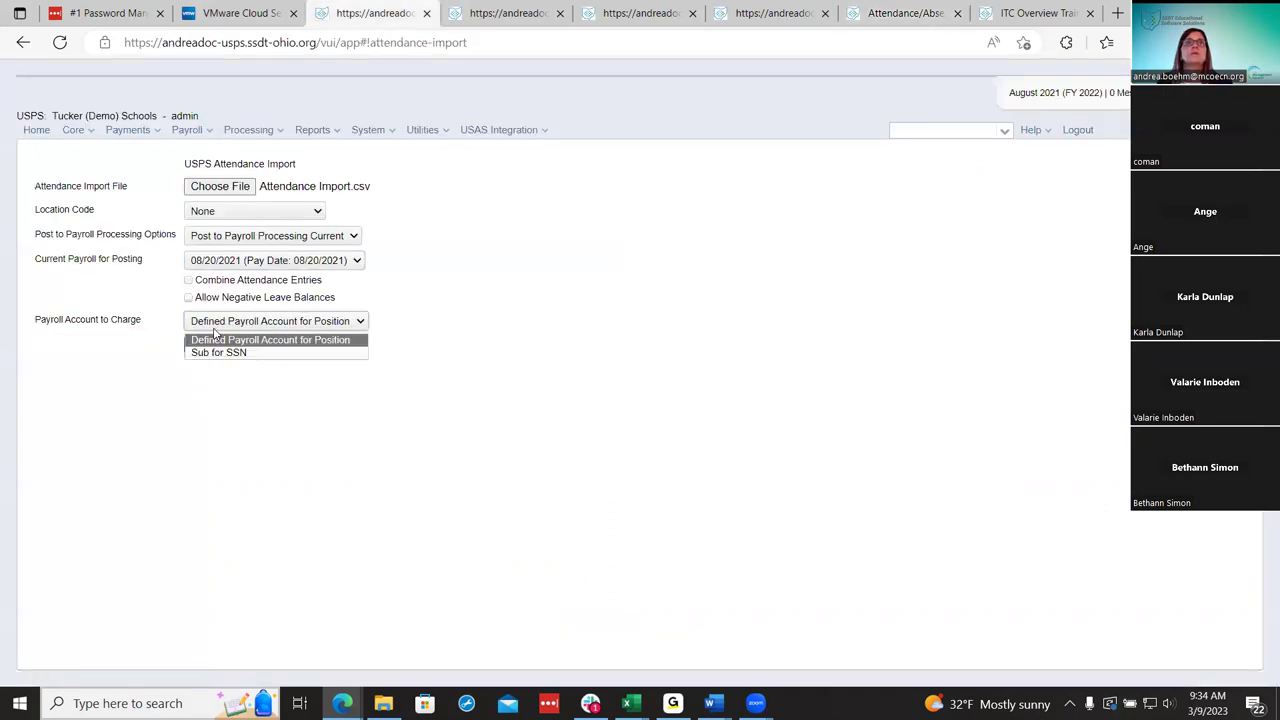
Set the payroll account to charge to Sub for SSN and consult the wiki's explanation of the import options.
left_click(222, 351)
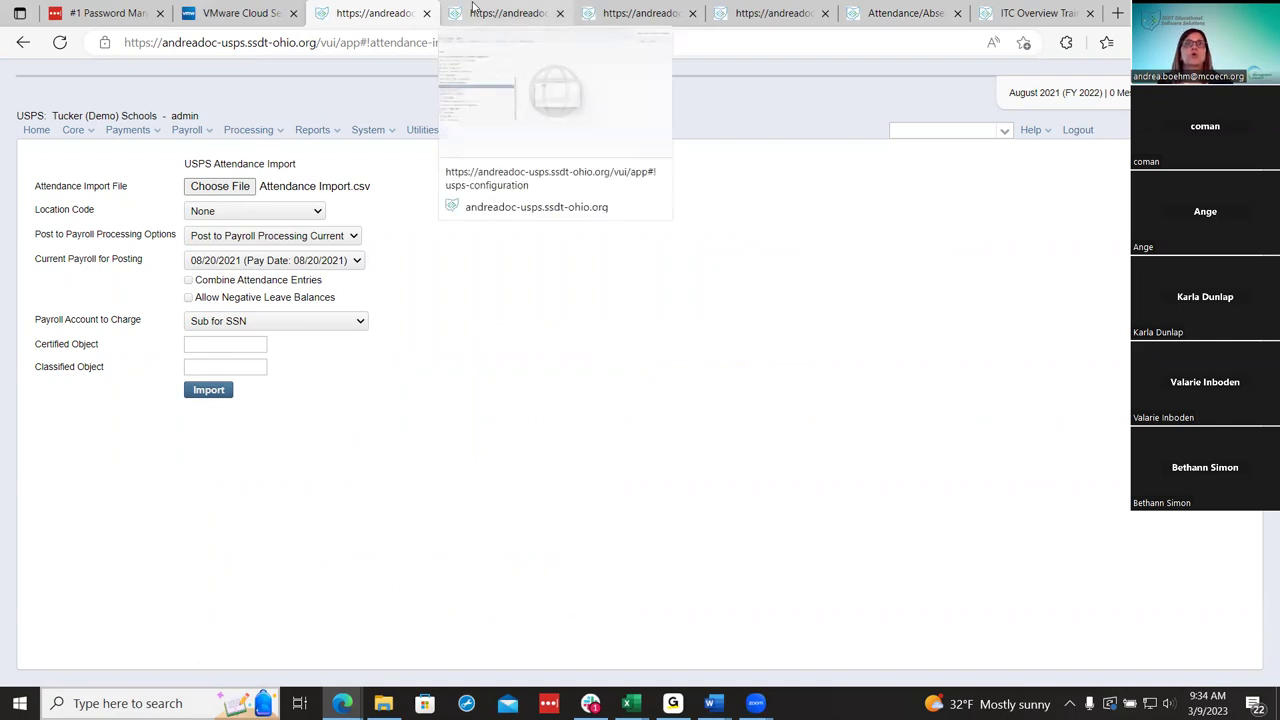
left_click(928, 12)
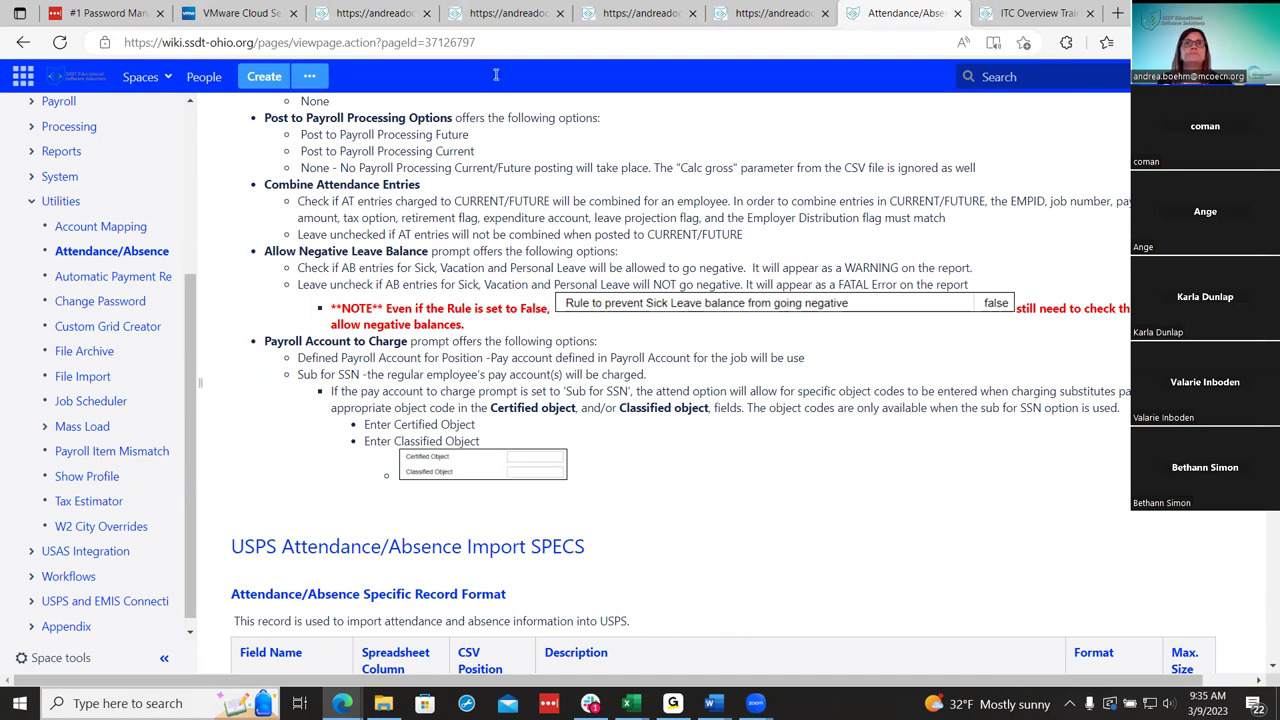
left_click(368, 13)
Set the payroll account to charge to Defined Payroll Account for Position and import Attendance Import.csv.
left_click(332, 324)
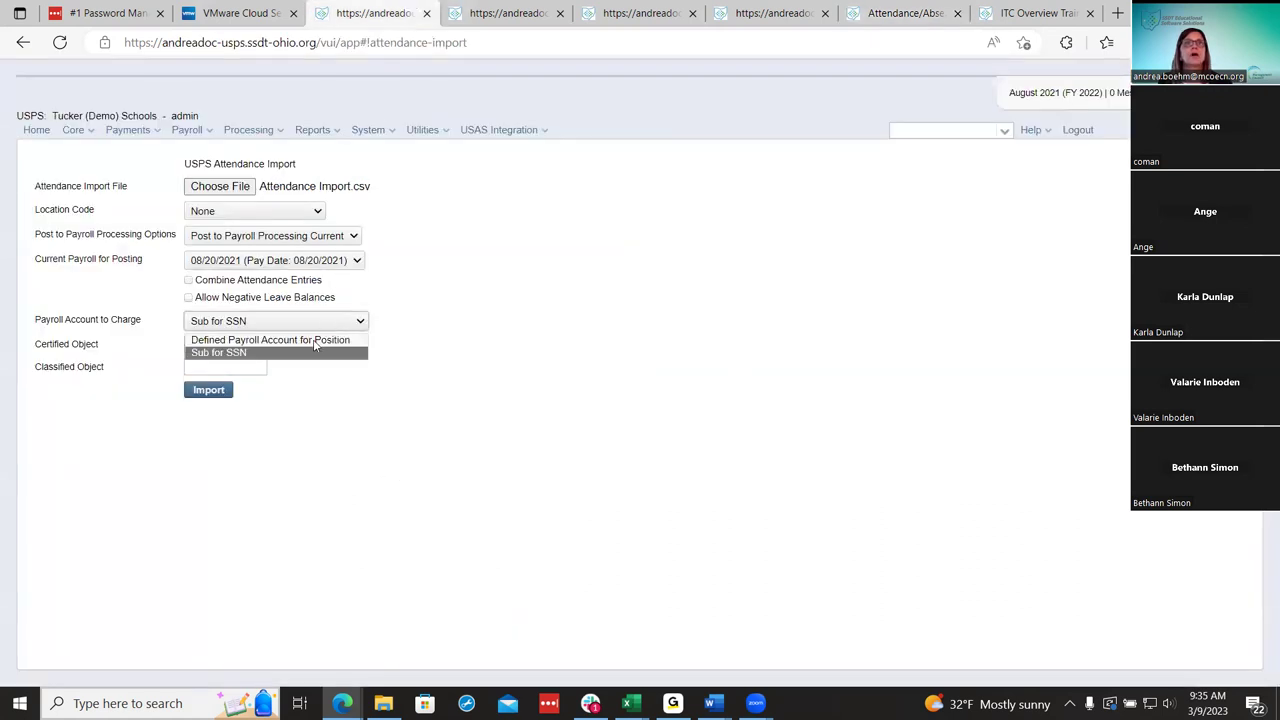
left_click(312, 343)
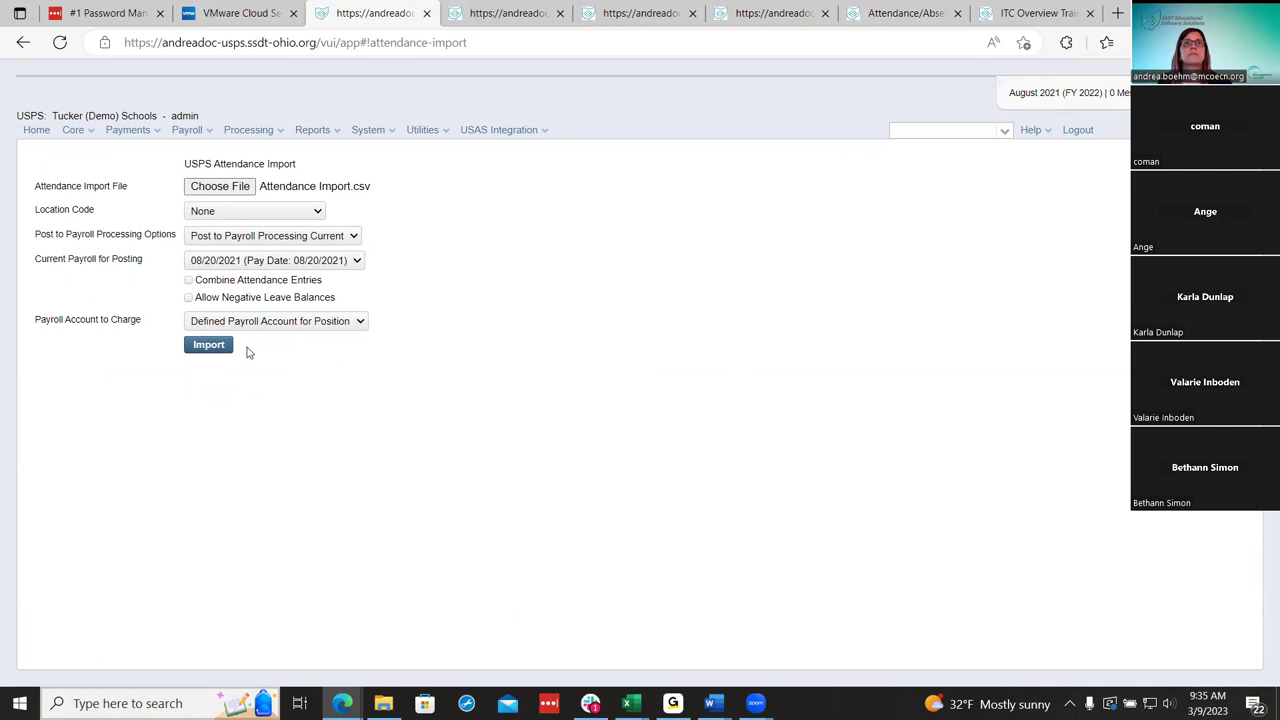
left_click(210, 345)
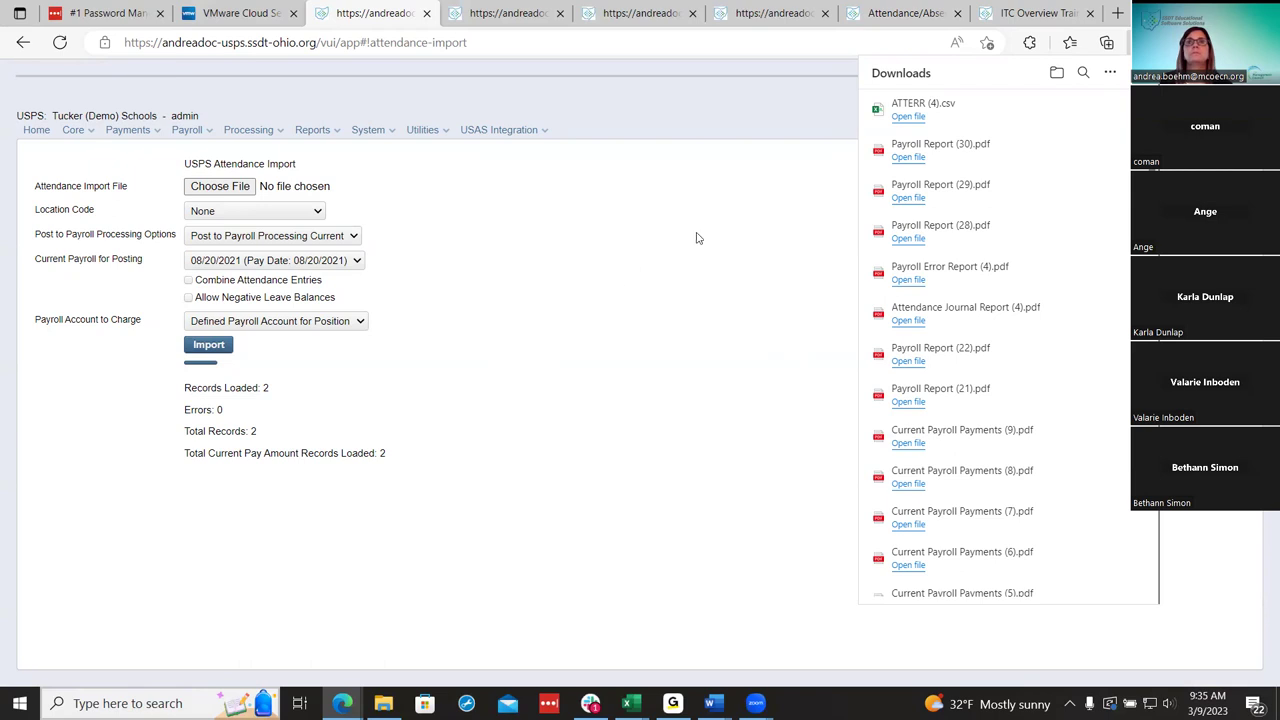
Open the downloaded ATTERR (4).csv file to check the import for errors, and close it along with the downloads list.
left_click(889, 121)
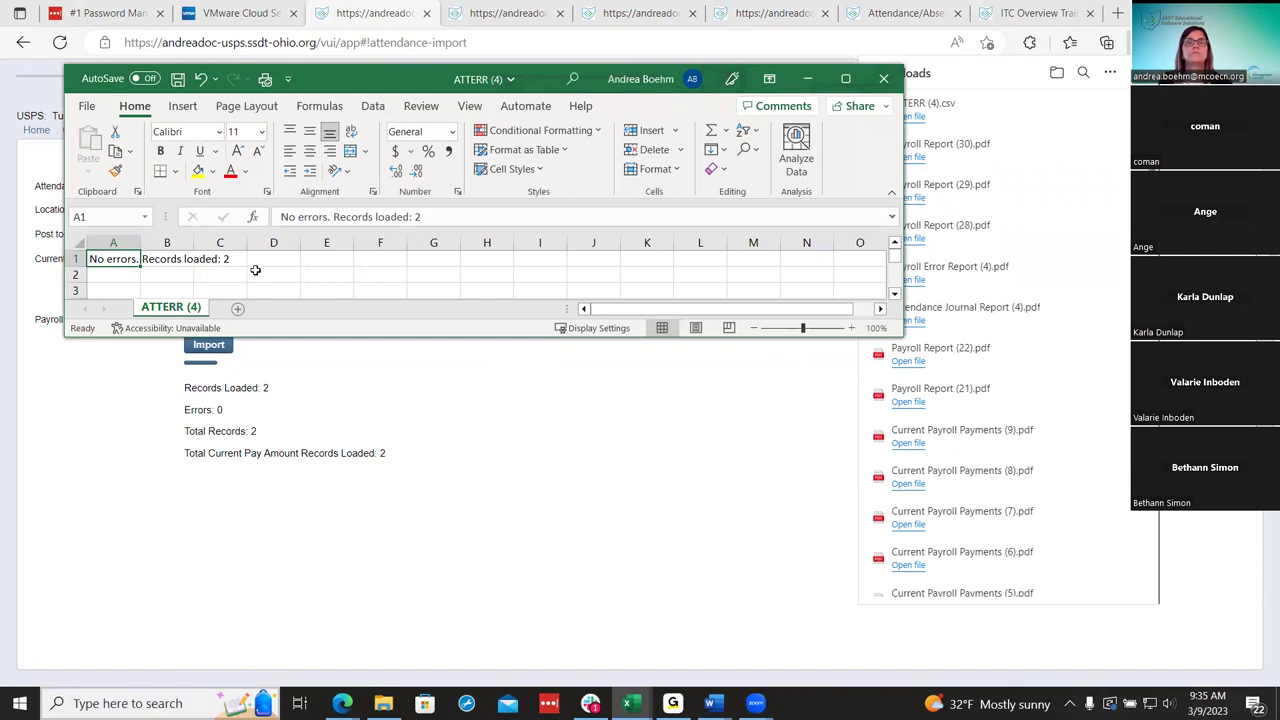
left_click(883, 78)
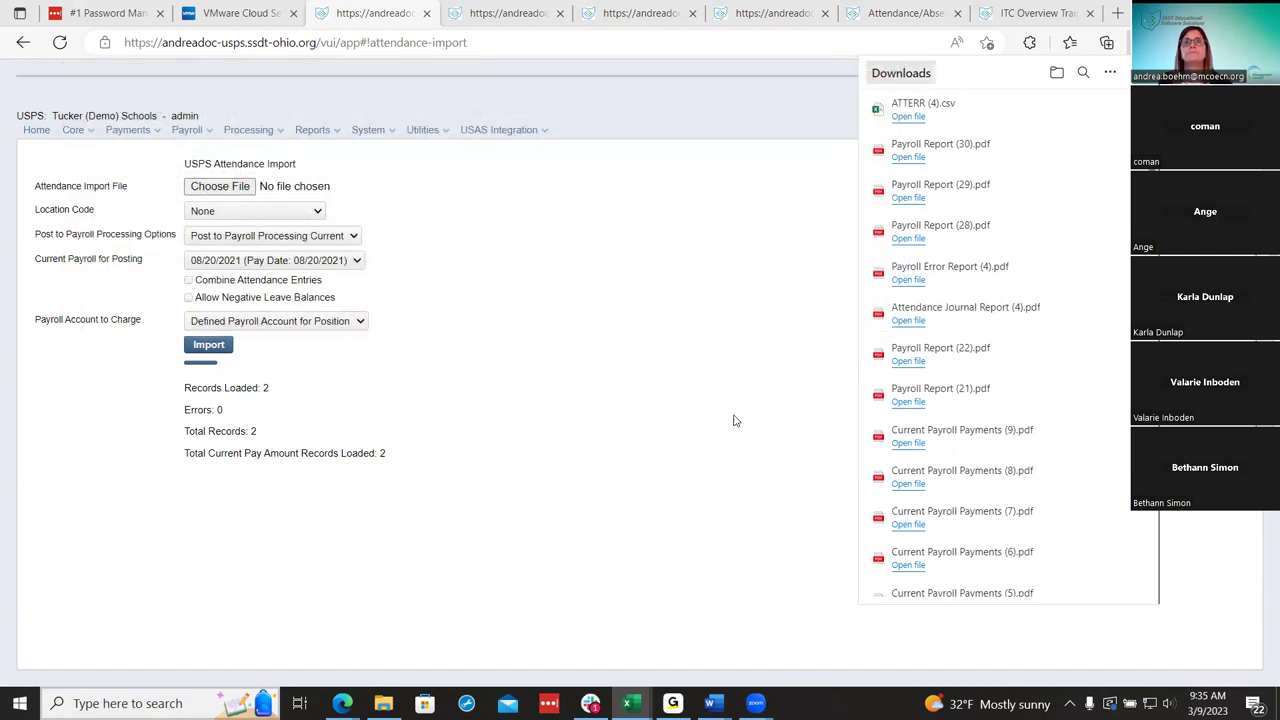
left_click(766, 256)
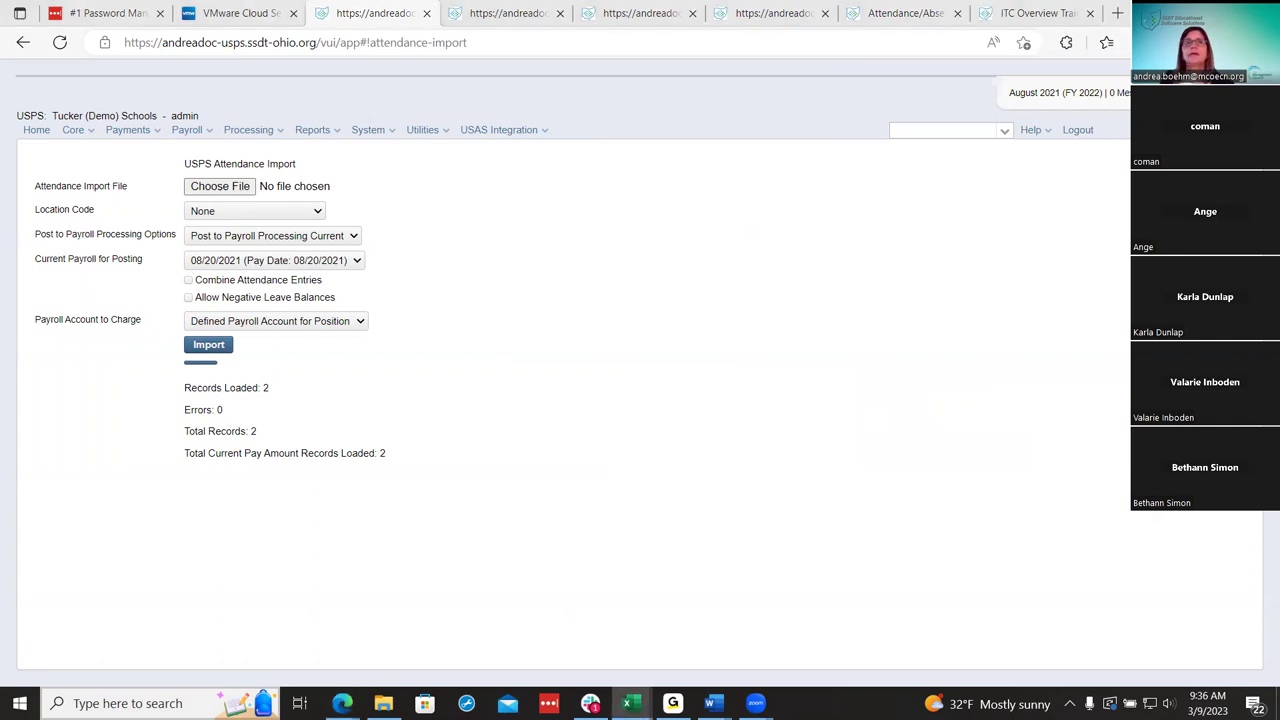
Review the Absence spreadsheet in Excel and choose Absence.csv from the Documents folder as the attendance import file.
left_click(627, 703)
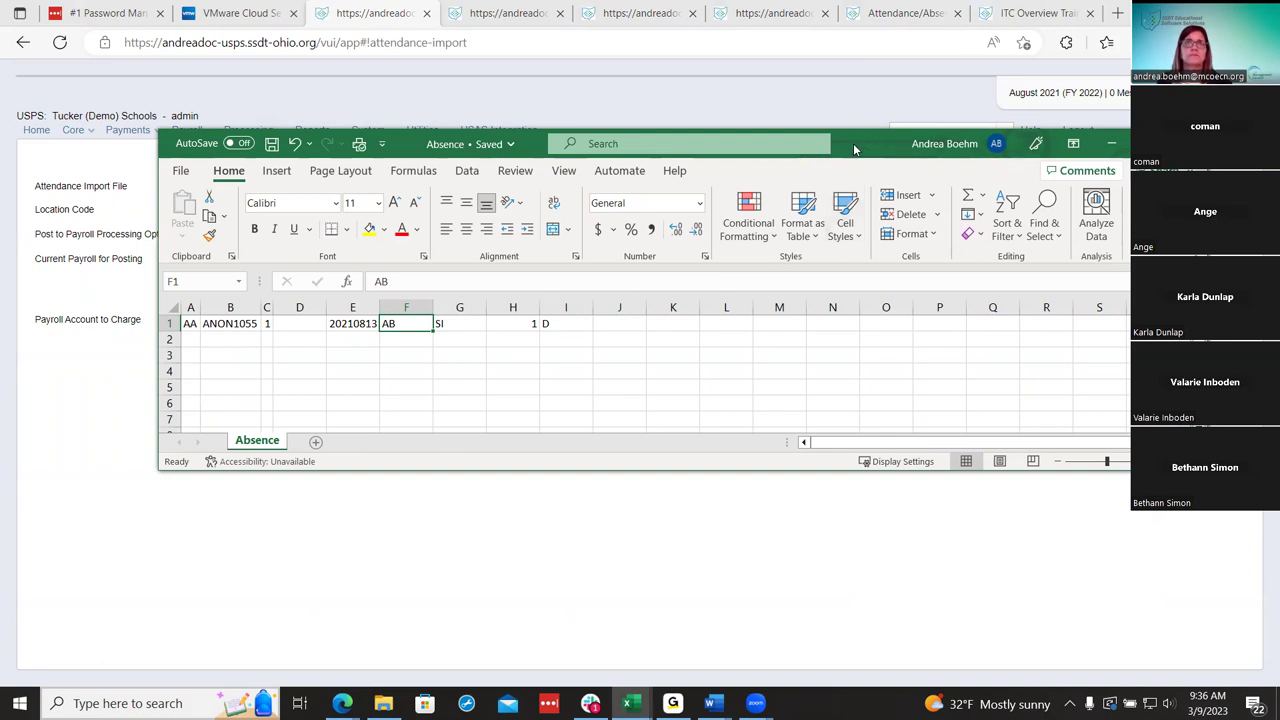
left_click(1111, 143)
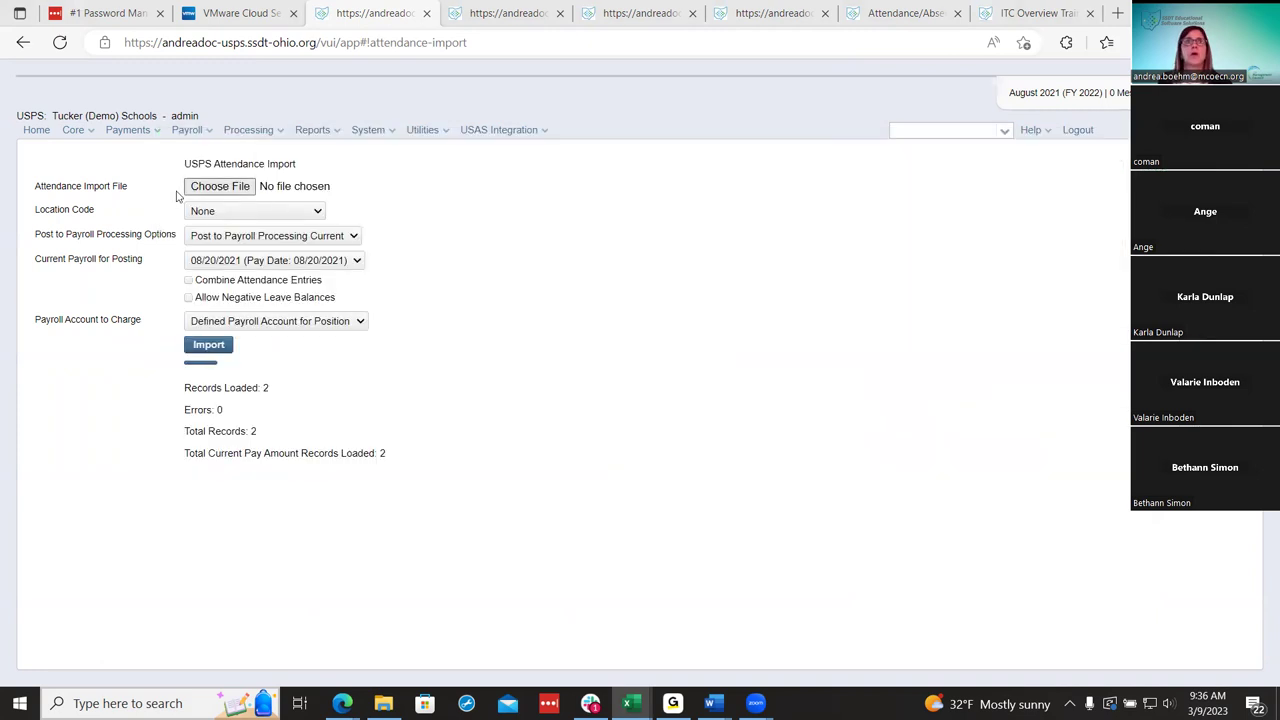
left_click(220, 186)
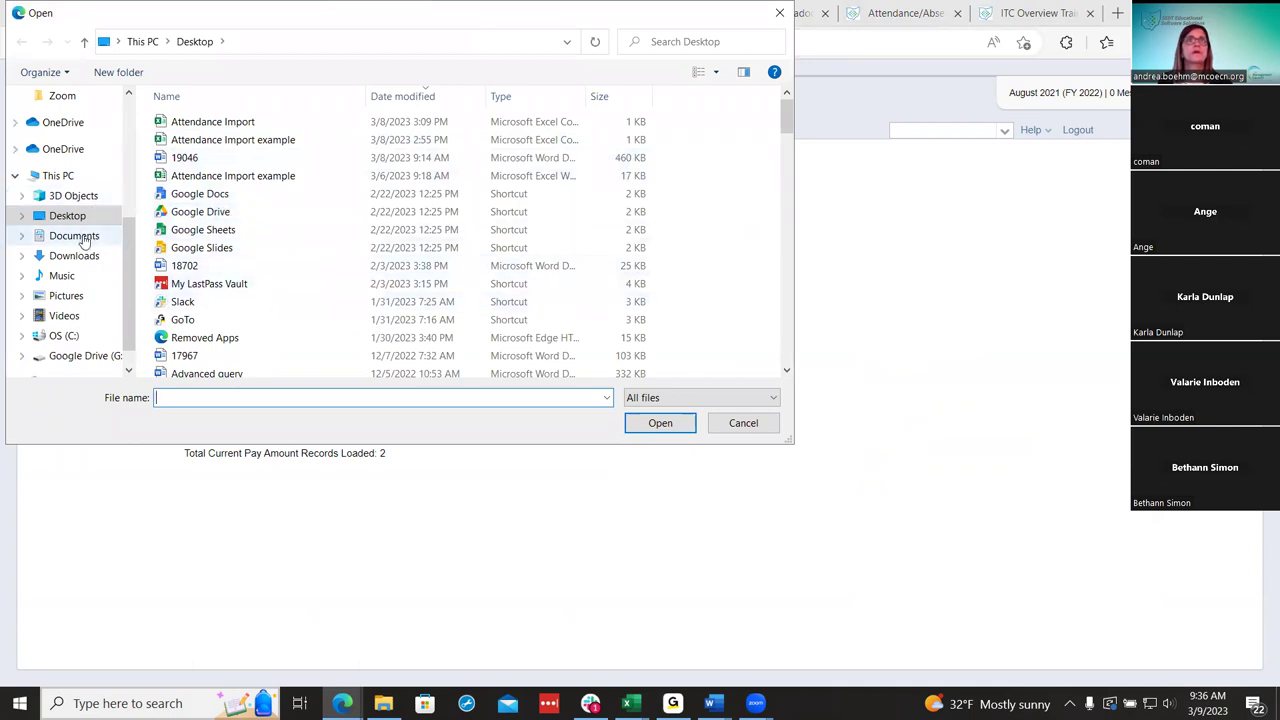
scroll(80, 240, "up", 5)
left_click(68, 131)
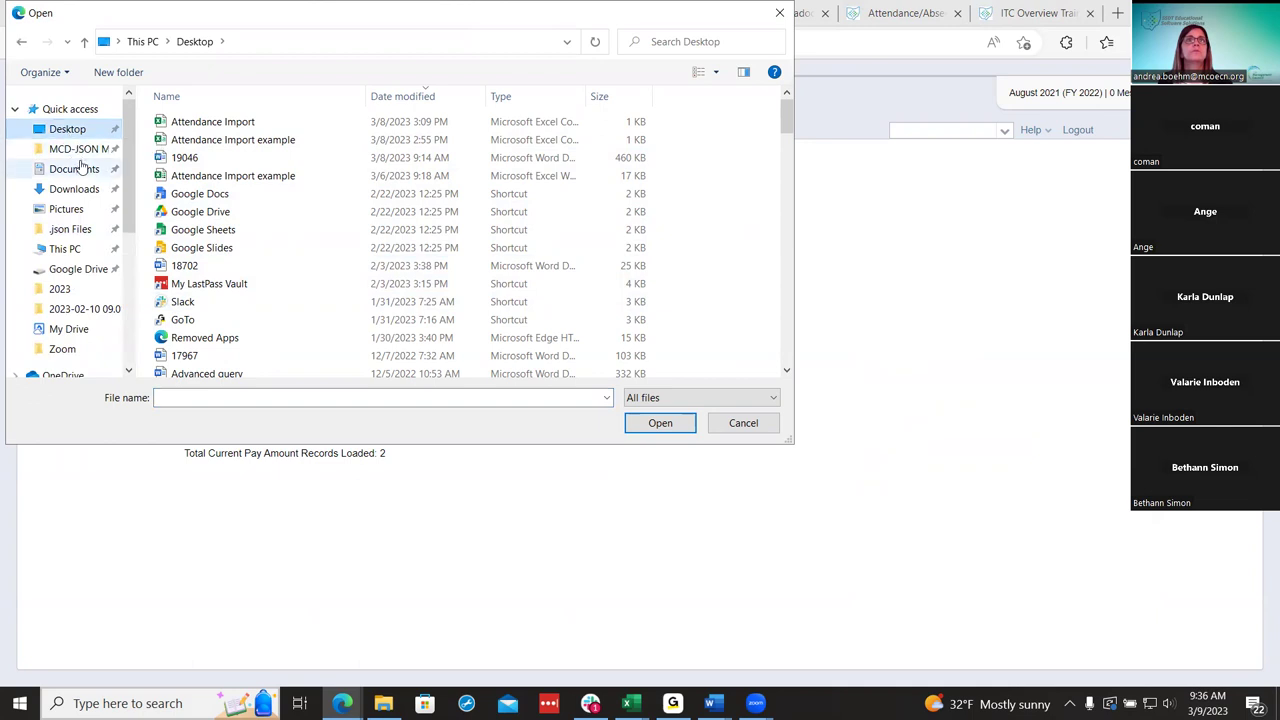
left_click(72, 169)
left_click(190, 121)
left_click(660, 423)
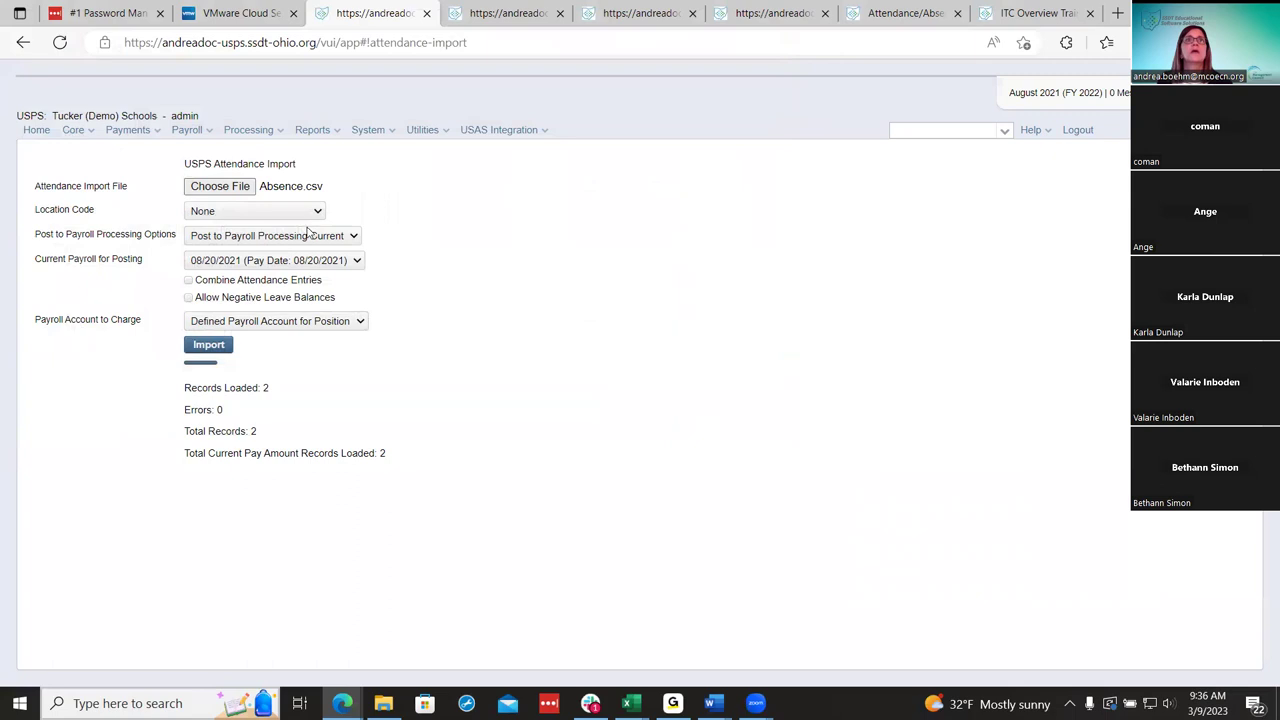
Import Absence.csv with the location code left at None, and dismiss the downloads list.
left_click(307, 212)
left_click(307, 212)
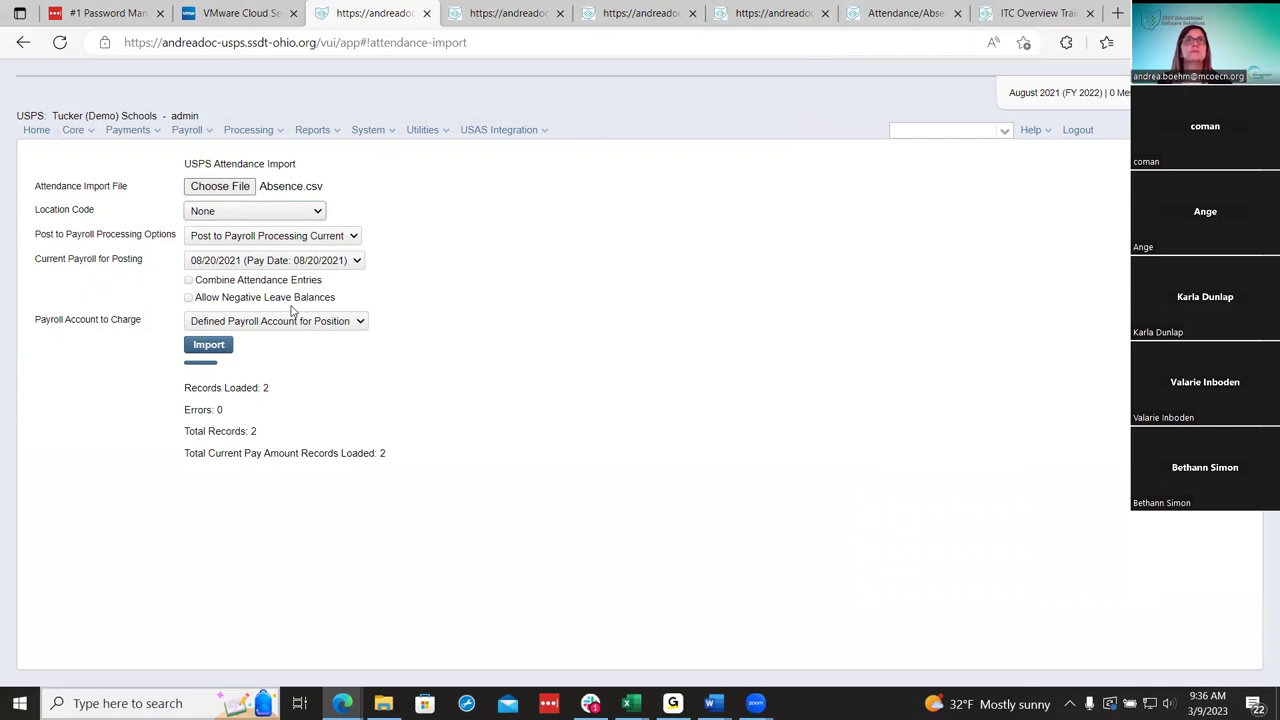
left_click(210, 346)
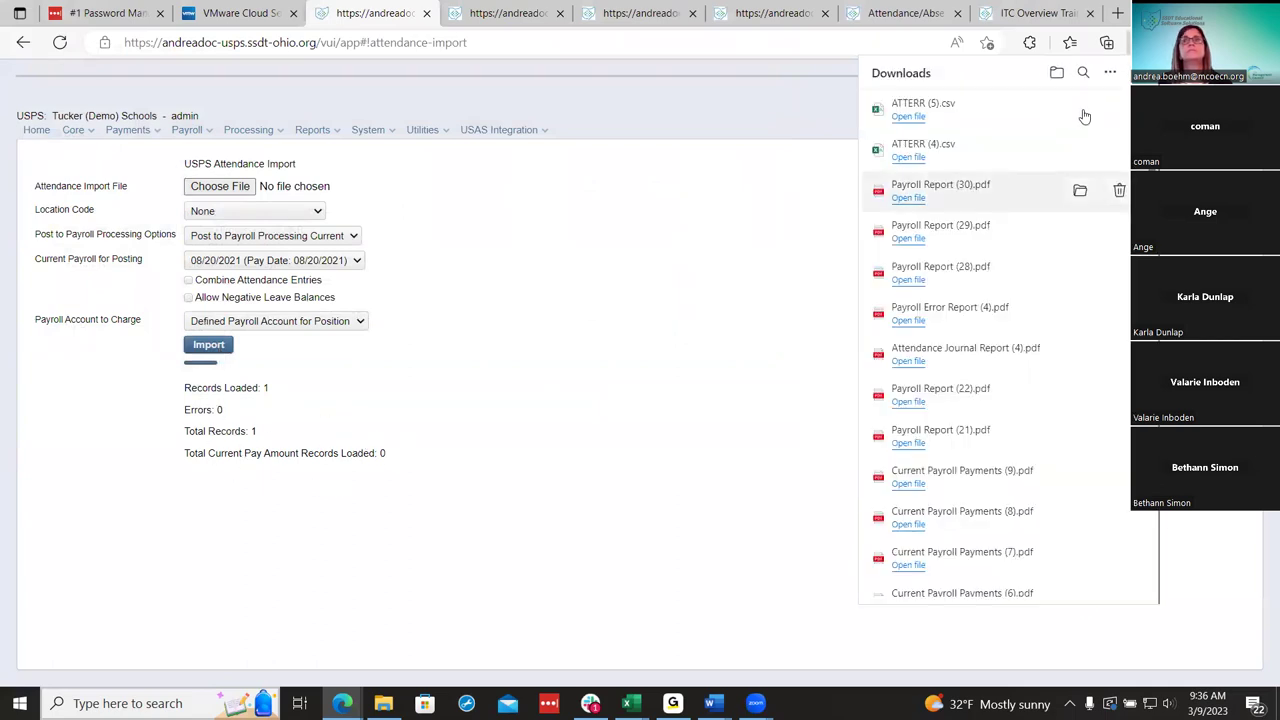
left_click(740, 191)
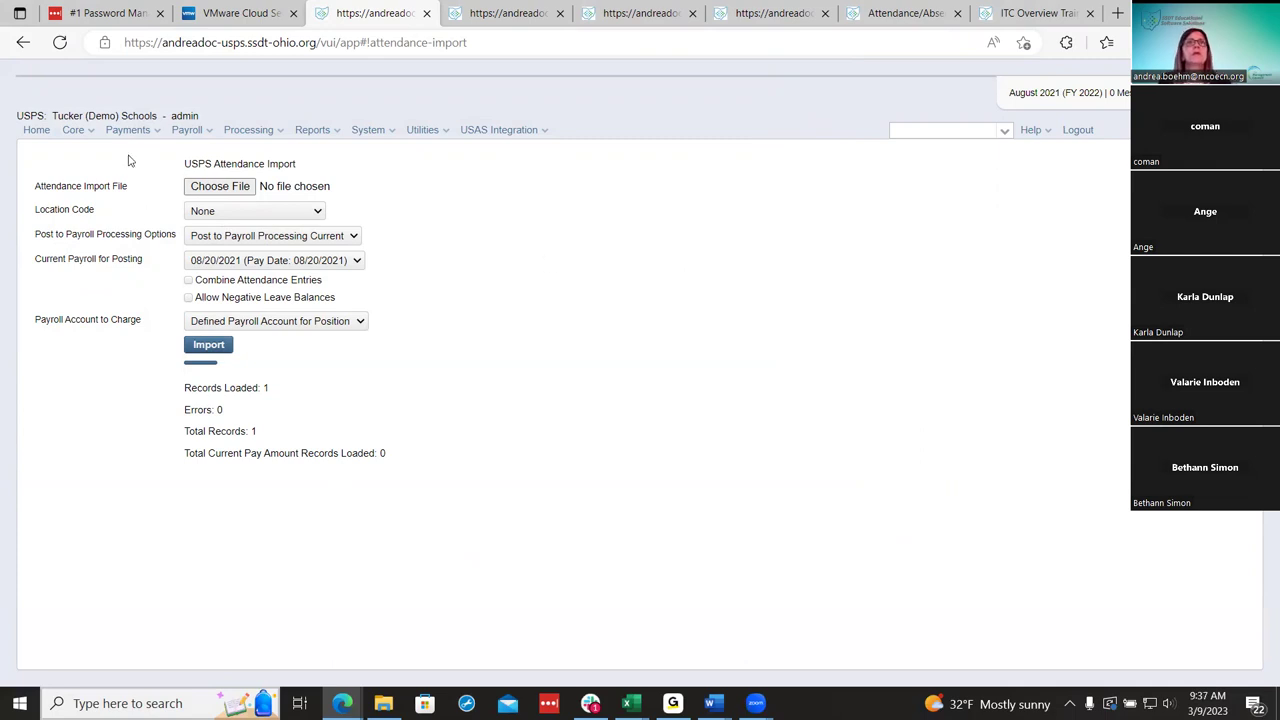
Generate the SSDT Attendance Journal Report from the home page as a PDF covering 08/01/2021 to 08/14/2021.
left_click(48, 133)
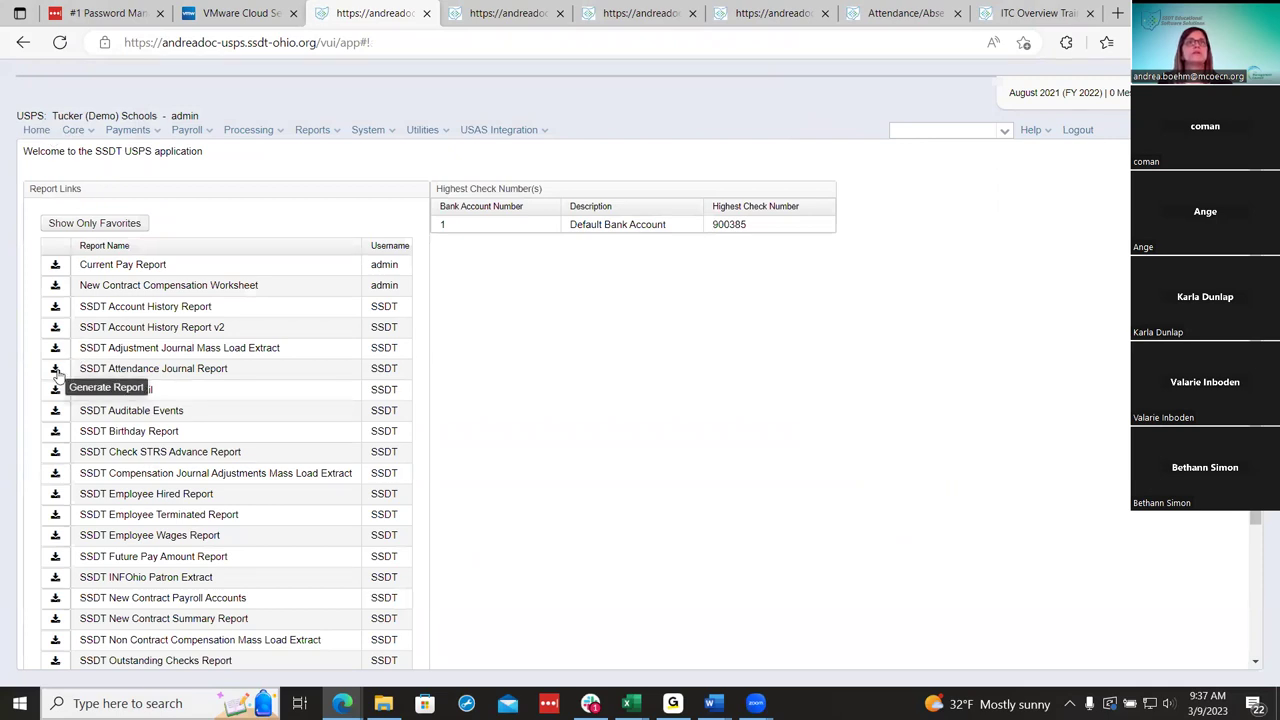
left_click(56, 370)
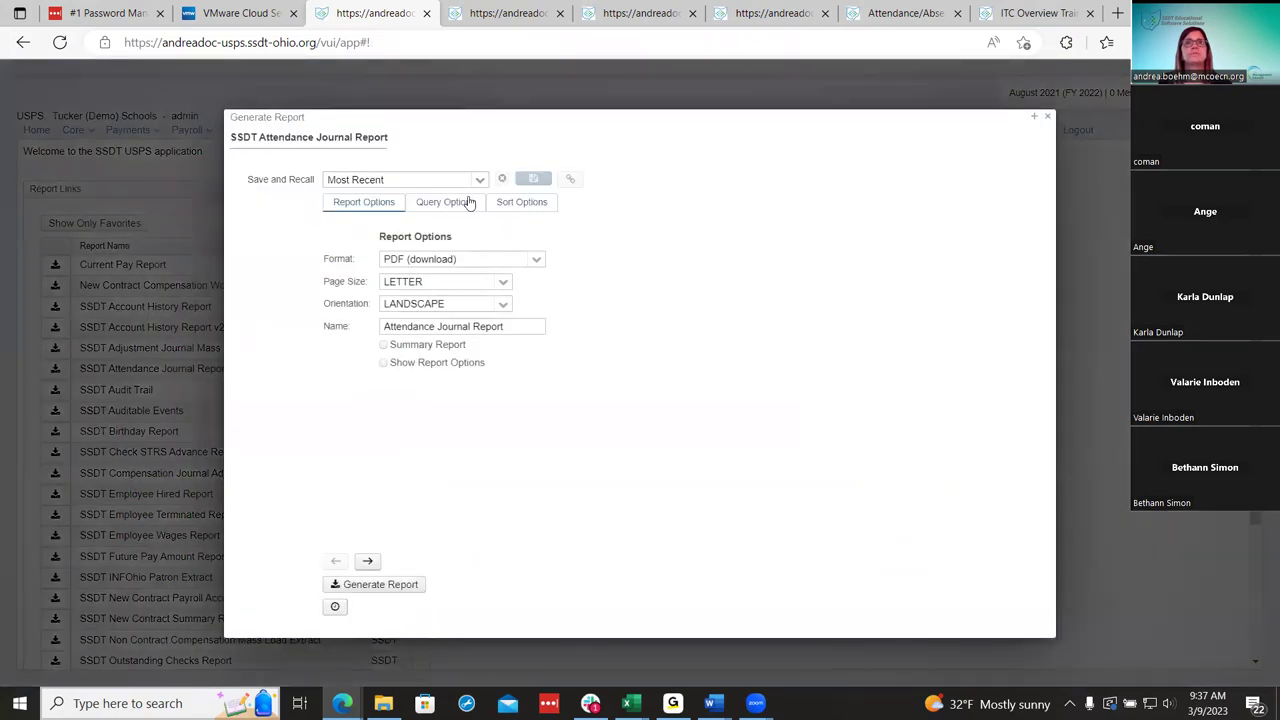
left_click(468, 204)
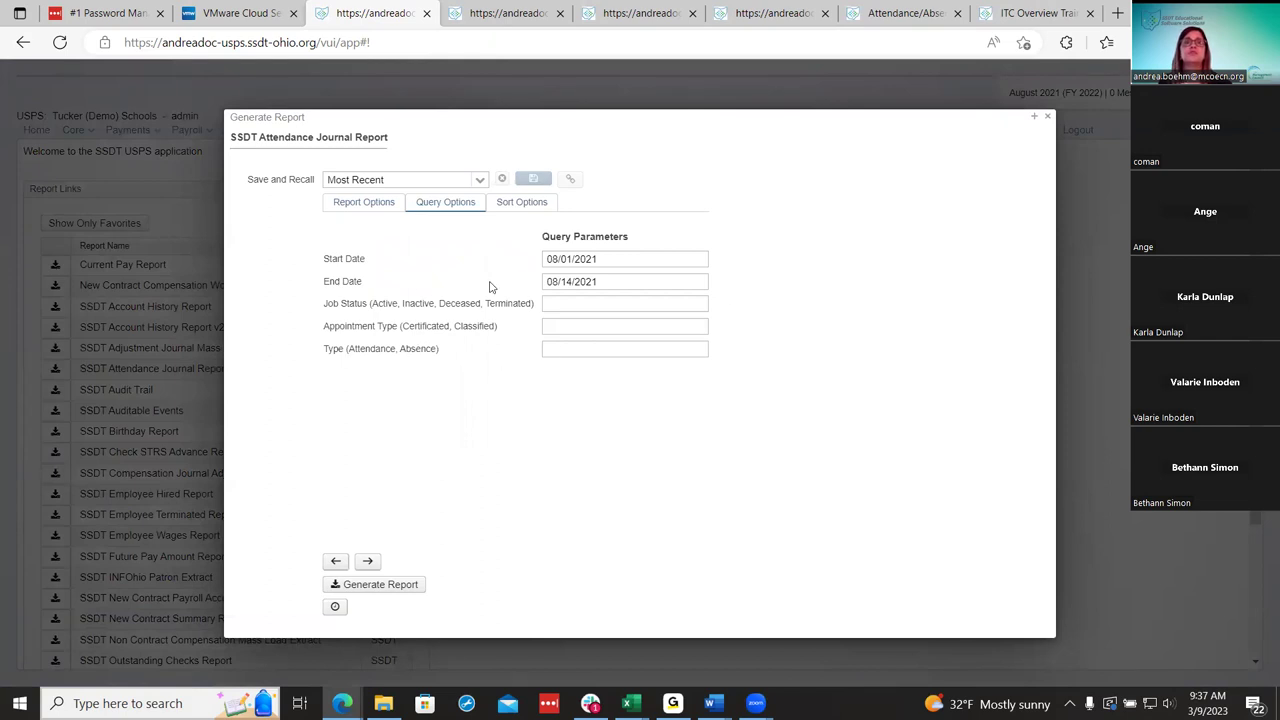
left_click(405, 583)
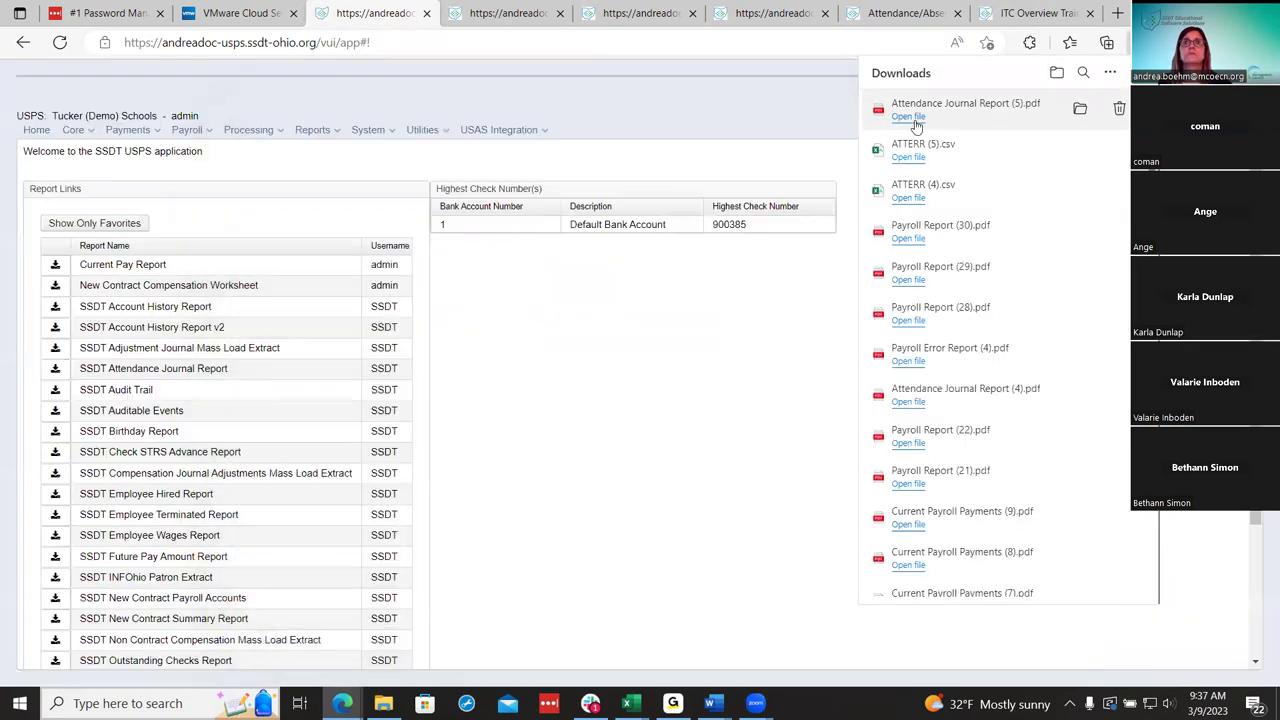
Open the downloaded Attendance Journal Report and enlarge it to examine the imported attendance and absence entries.
left_click(908, 117)
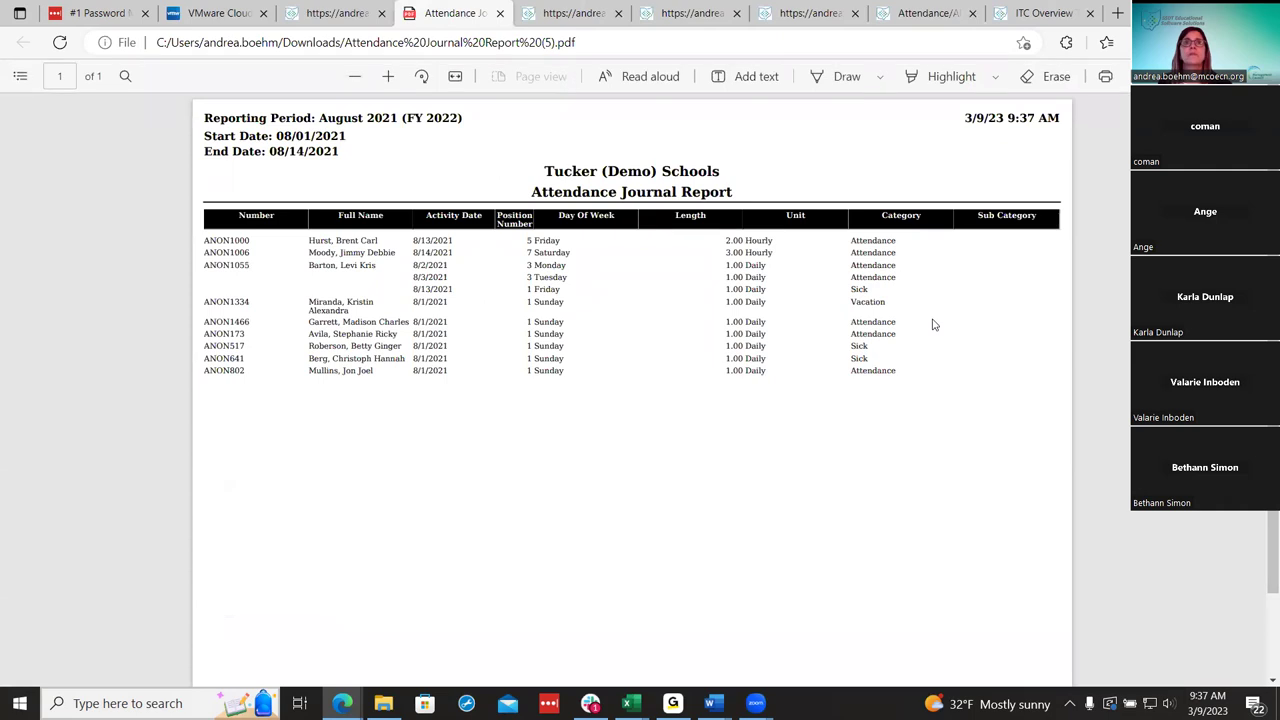
left_click(388, 76)
left_click(388, 76)
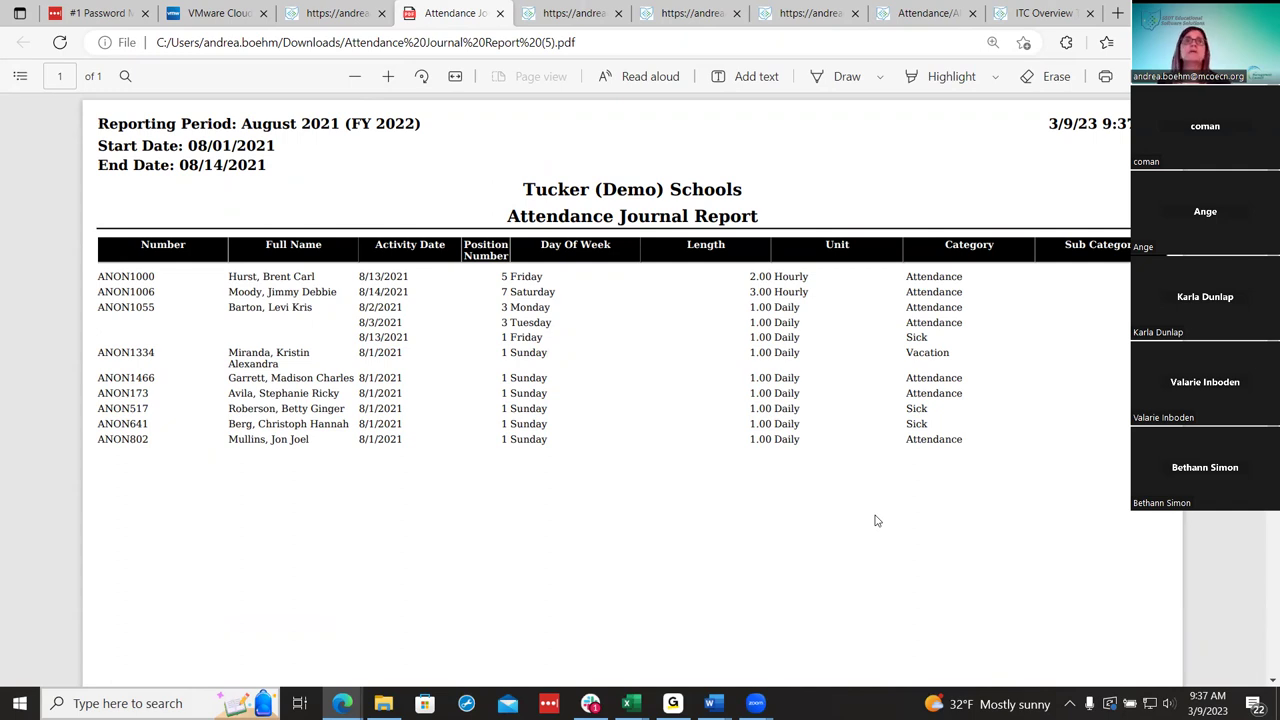
scroll(870, 530, "down", 4)
scroll(868, 535, "up", 4)
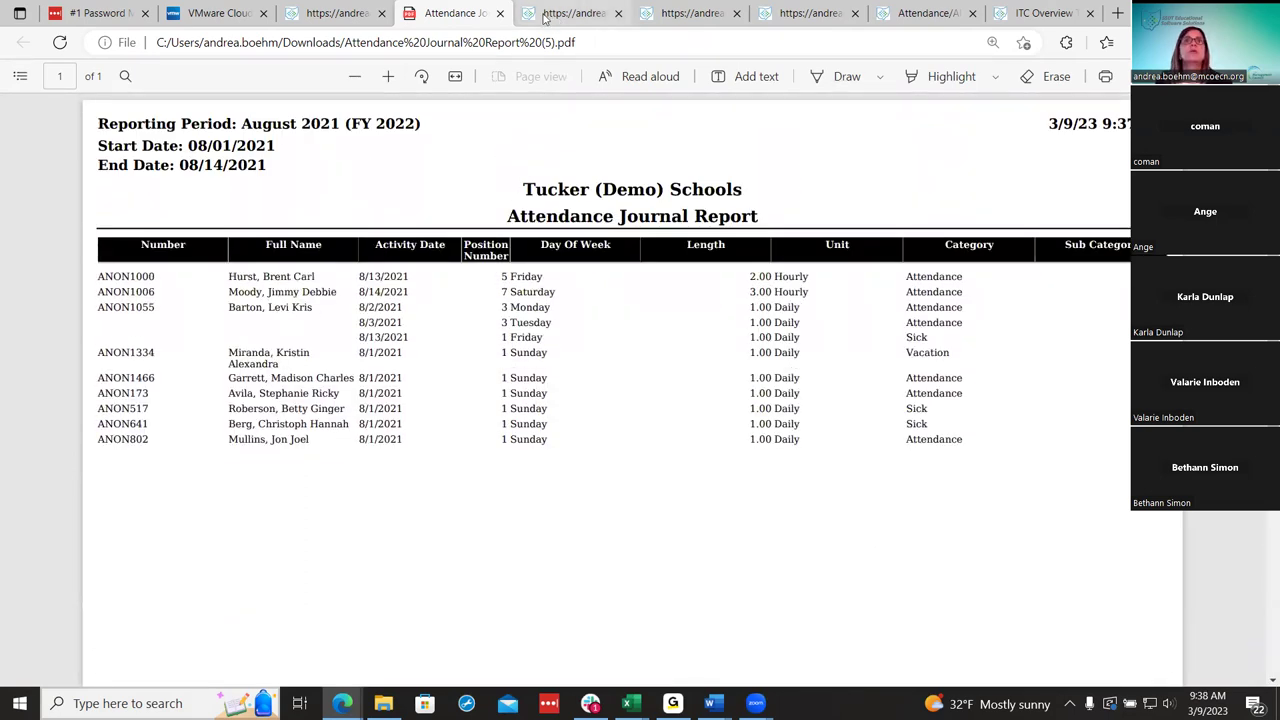
Return to the USPS application and open the Report Manager.
left_click(337, 13)
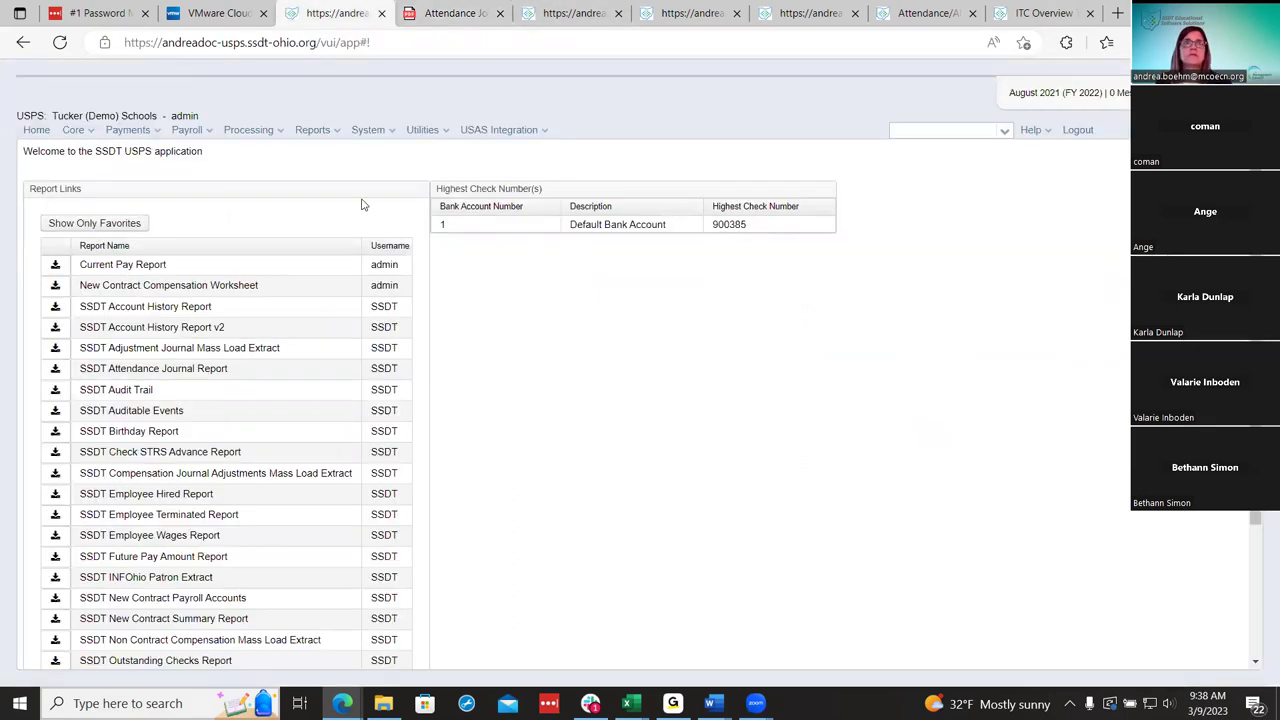
left_click(334, 134)
left_click(341, 165)
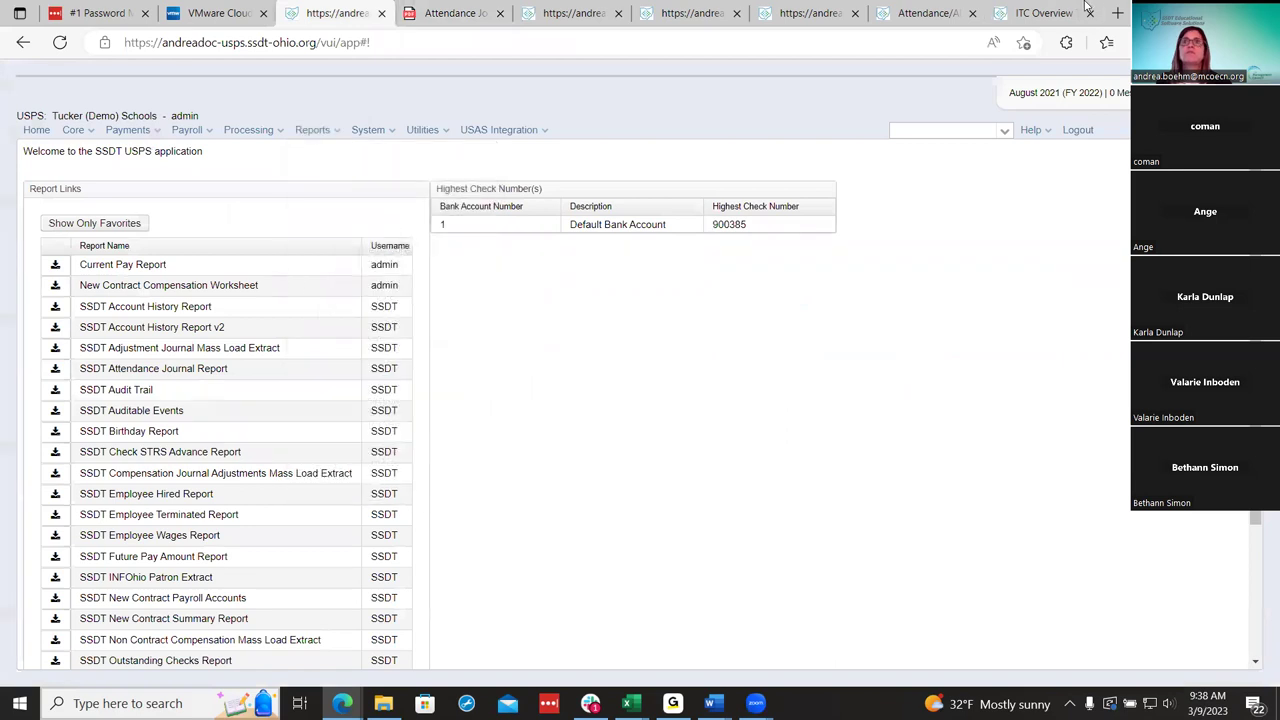
Open the wiki's Payroll Payments-Current page and find the section on Current Pay Report.rpd-json for verification.
left_click(925, 13)
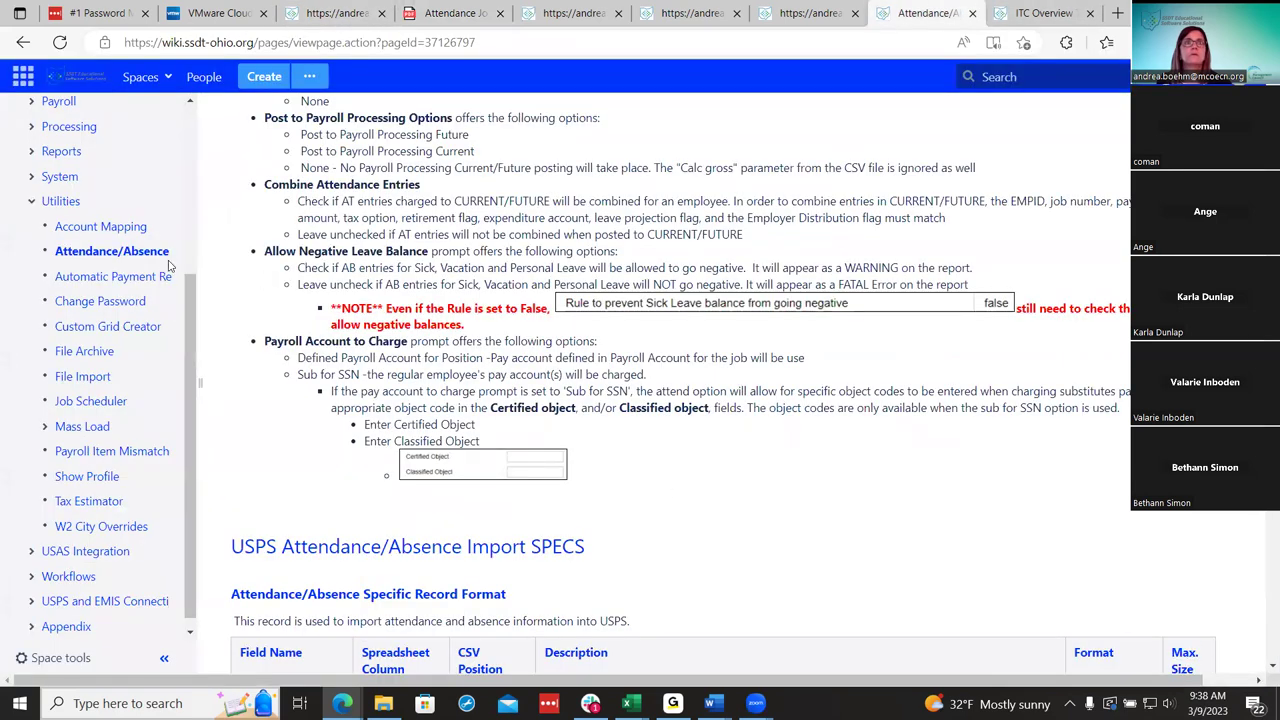
scroll(146, 318, "up", 5)
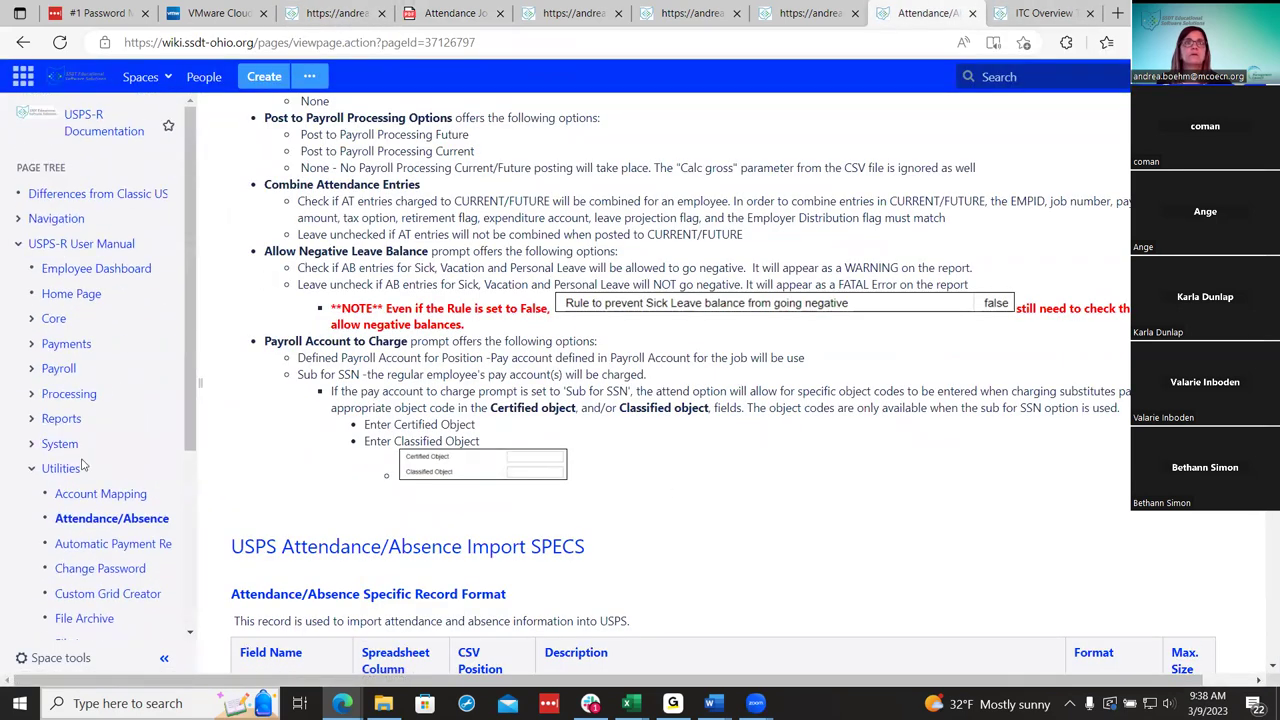
left_click(31, 368)
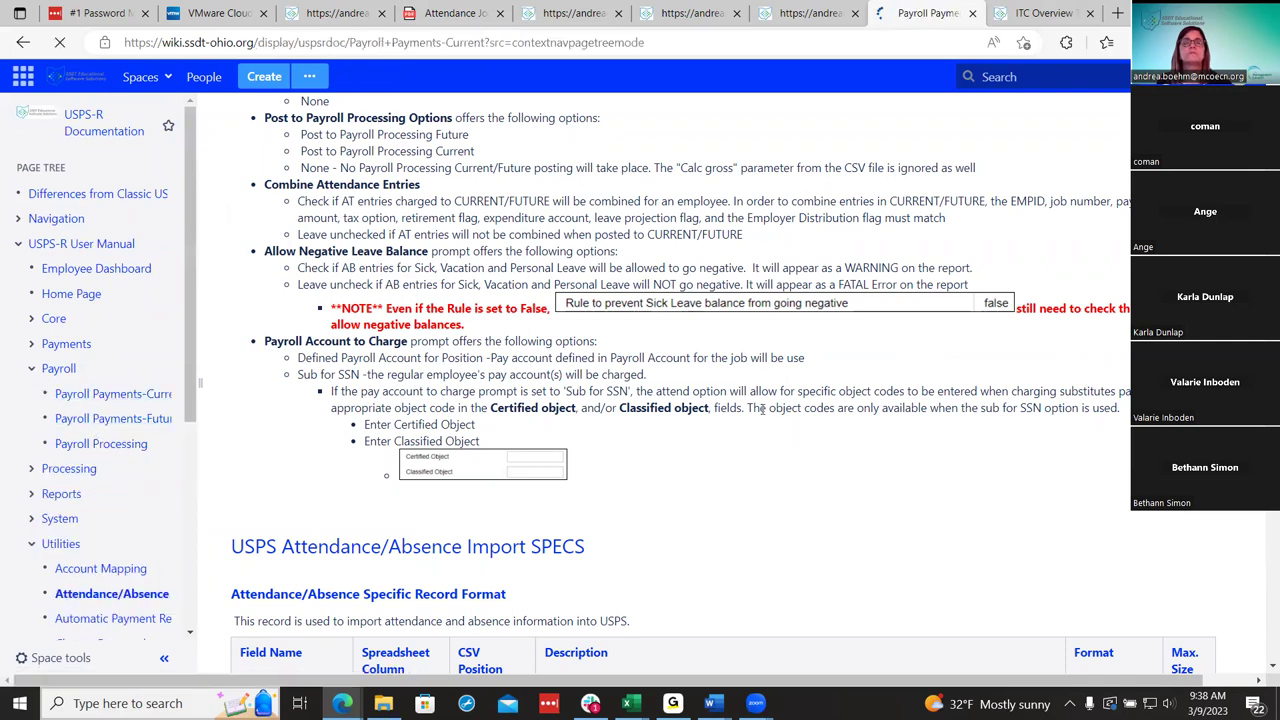
scroll(856, 472, "down", 5)
scroll(856, 472, "down", 20)
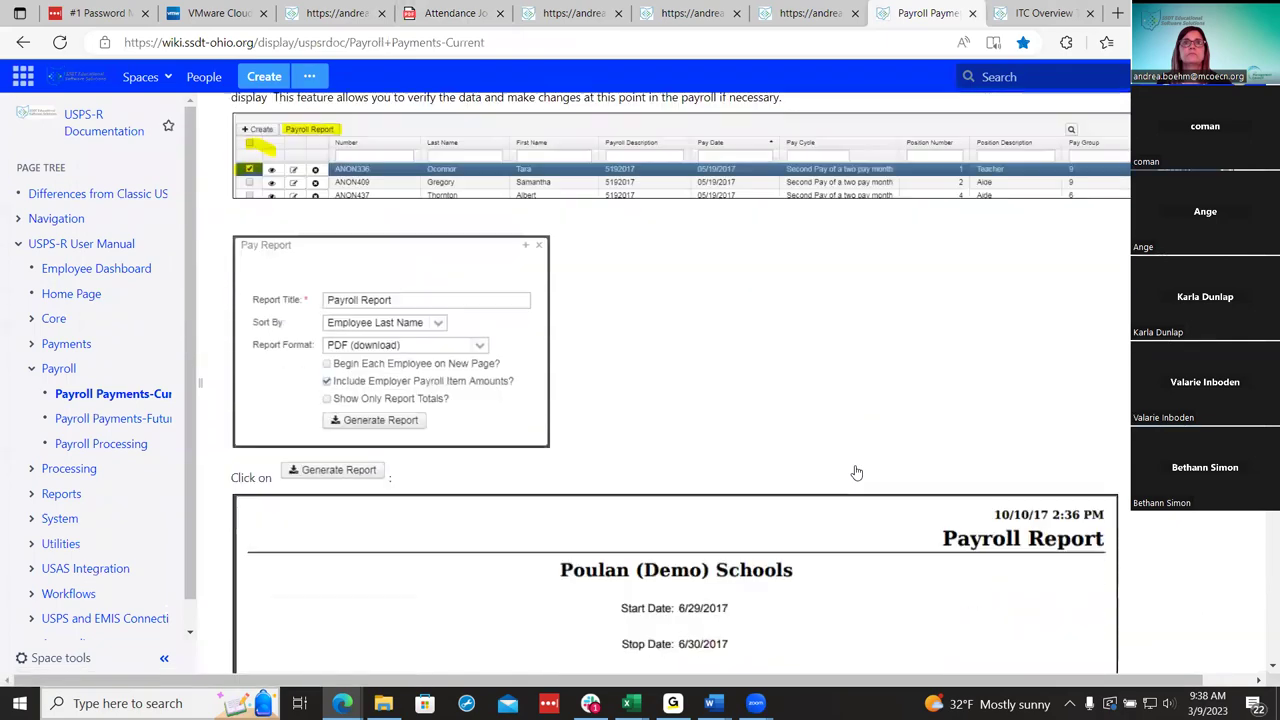
scroll(856, 472, "down", 20)
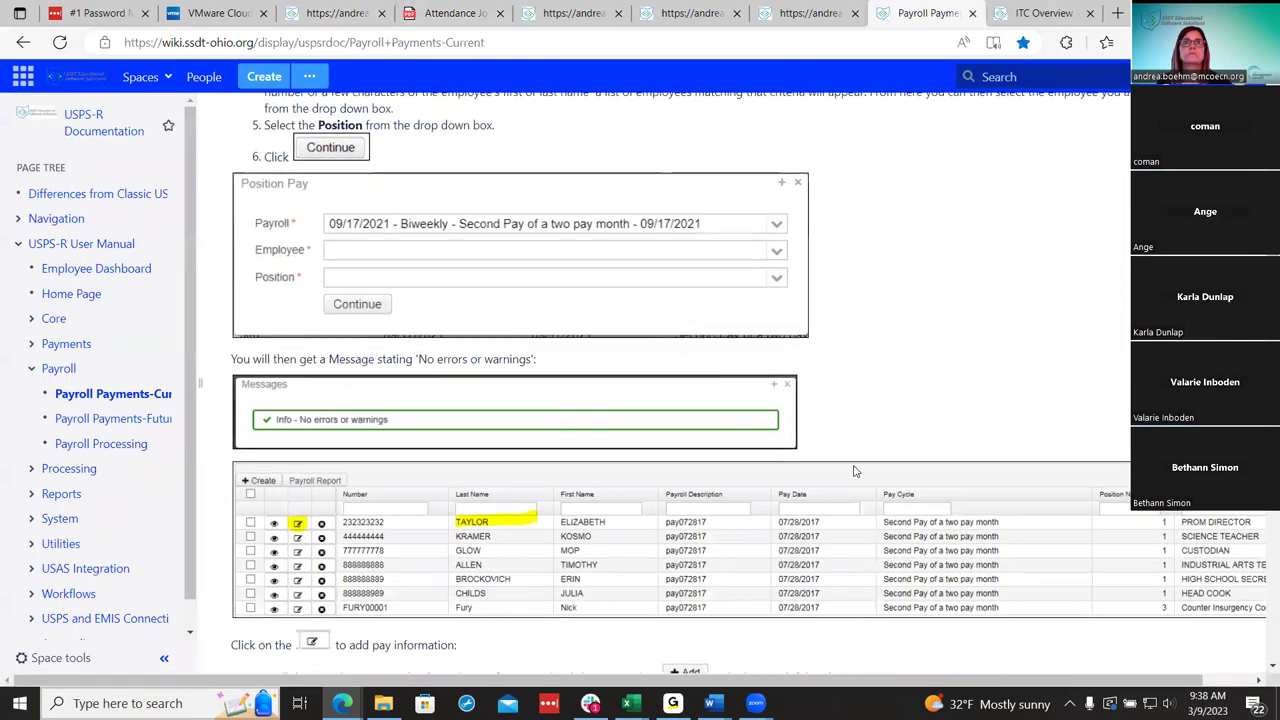
scroll(856, 472, "down", 20)
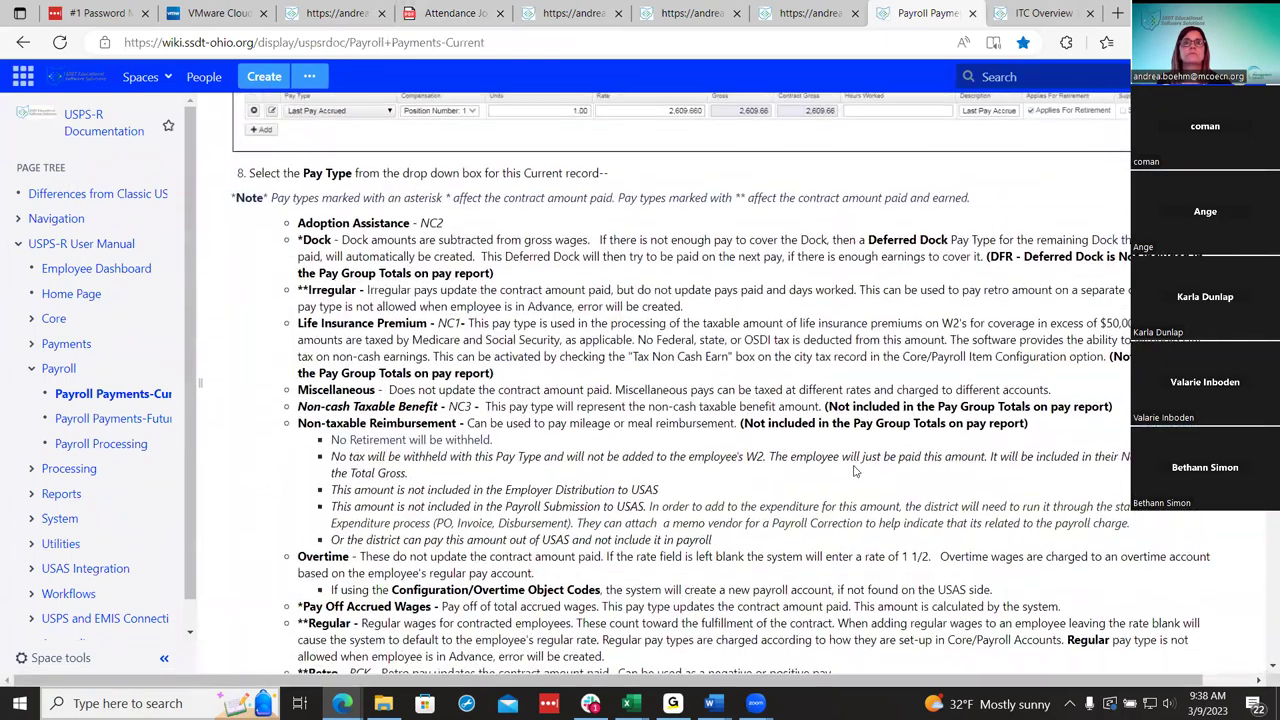
scroll(856, 472, "down", 3)
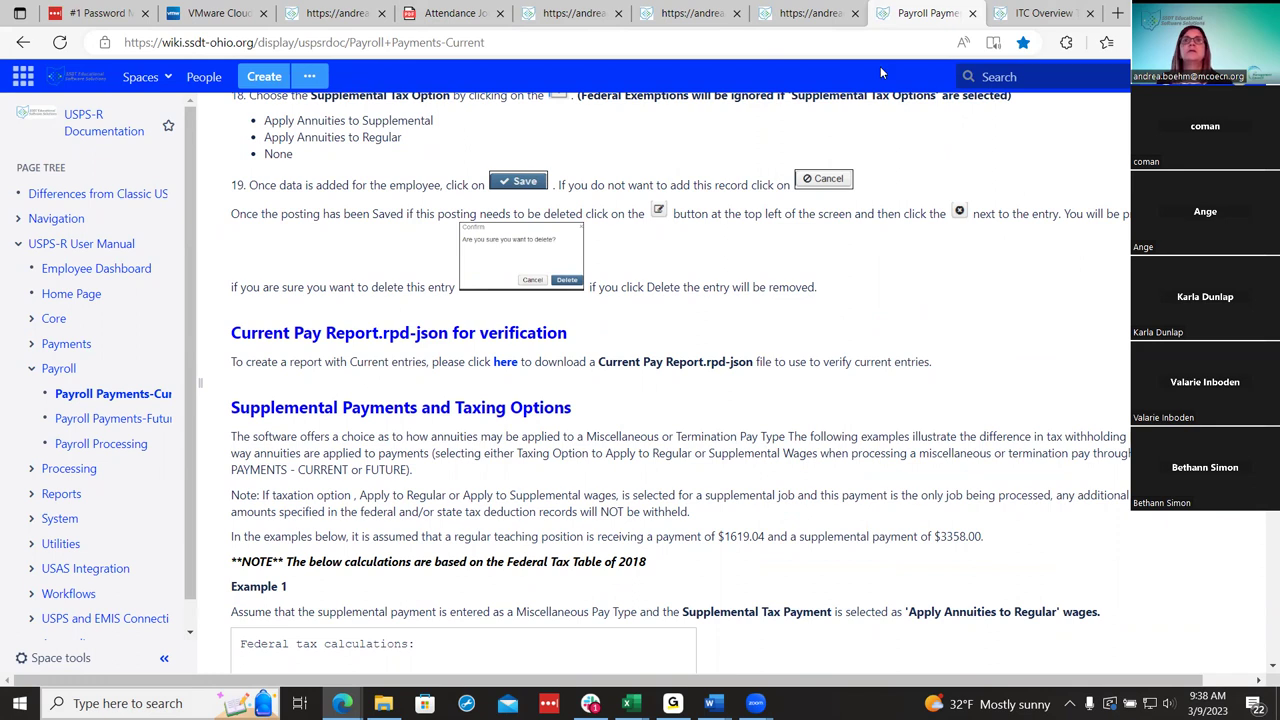
Open the Current Pay Report in the Custom Report Creator and check it against its wiki section.
left_click(362, 10)
left_click(80, 245)
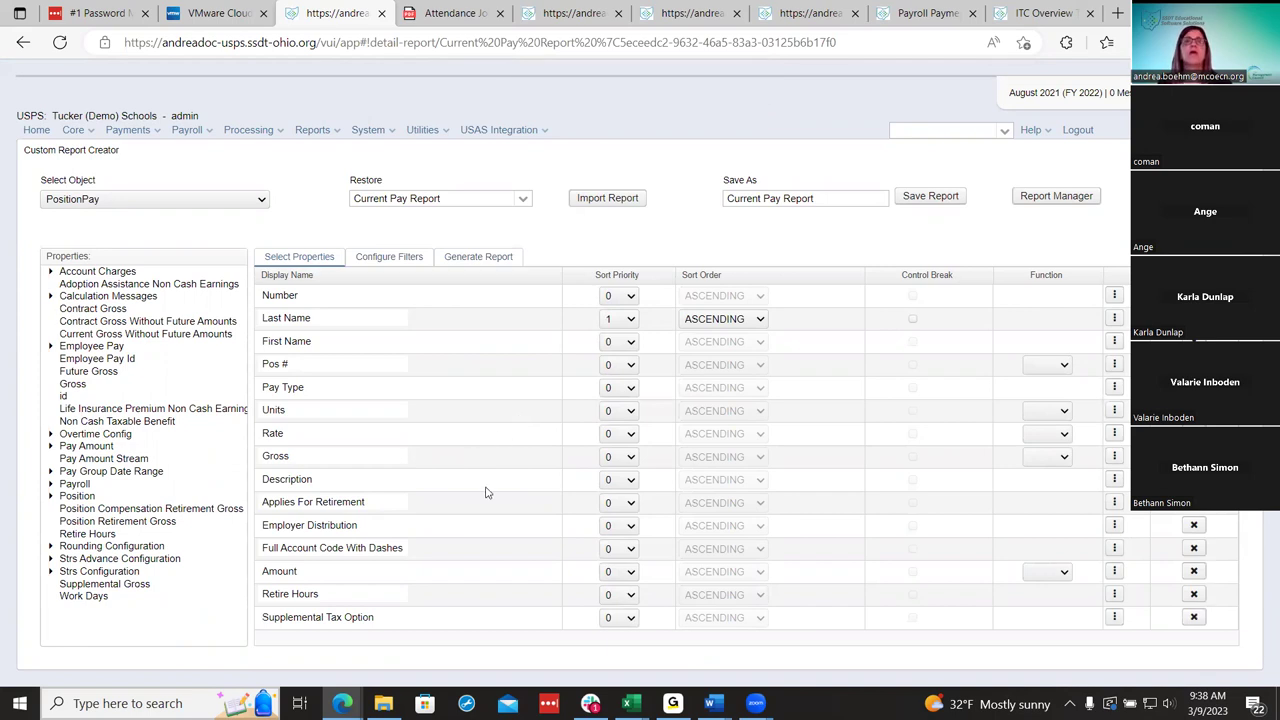
left_click(957, 10)
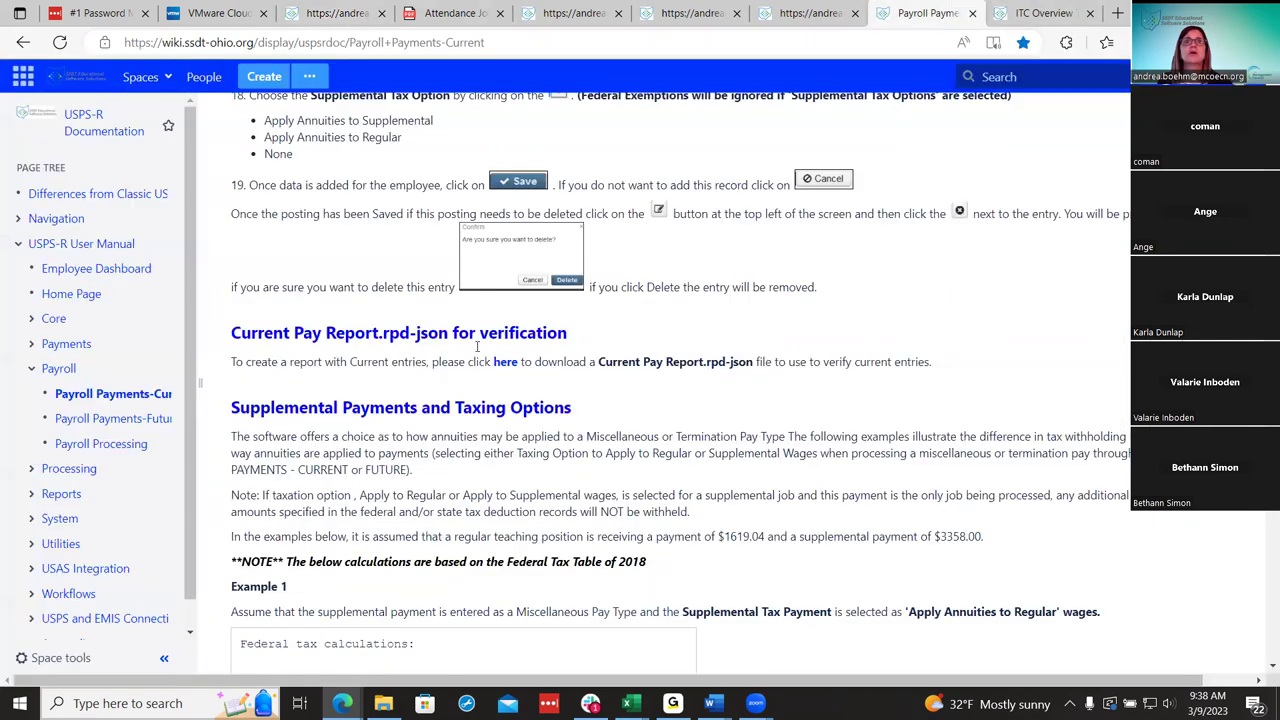
left_click(337, 13)
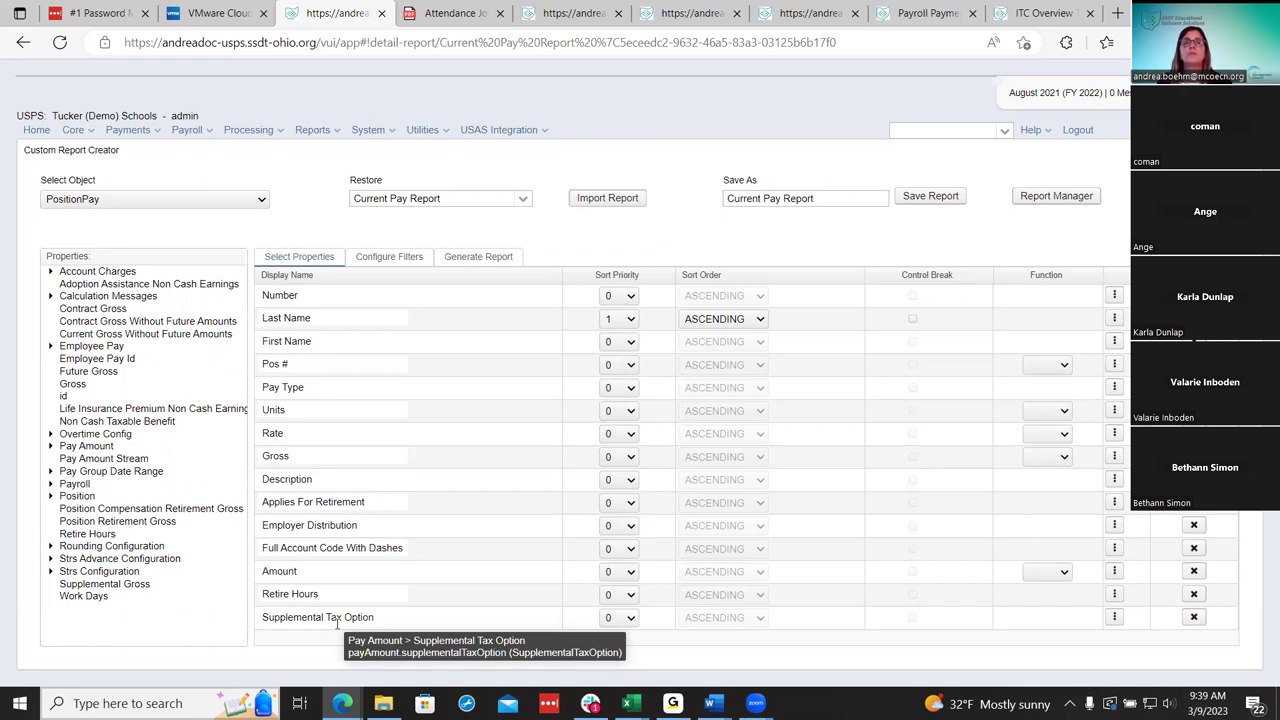
Check the Current Pay Report's configured filters and generate the report as a landscape, letter-size PDF named Current Payroll Payments.
left_click(391, 260)
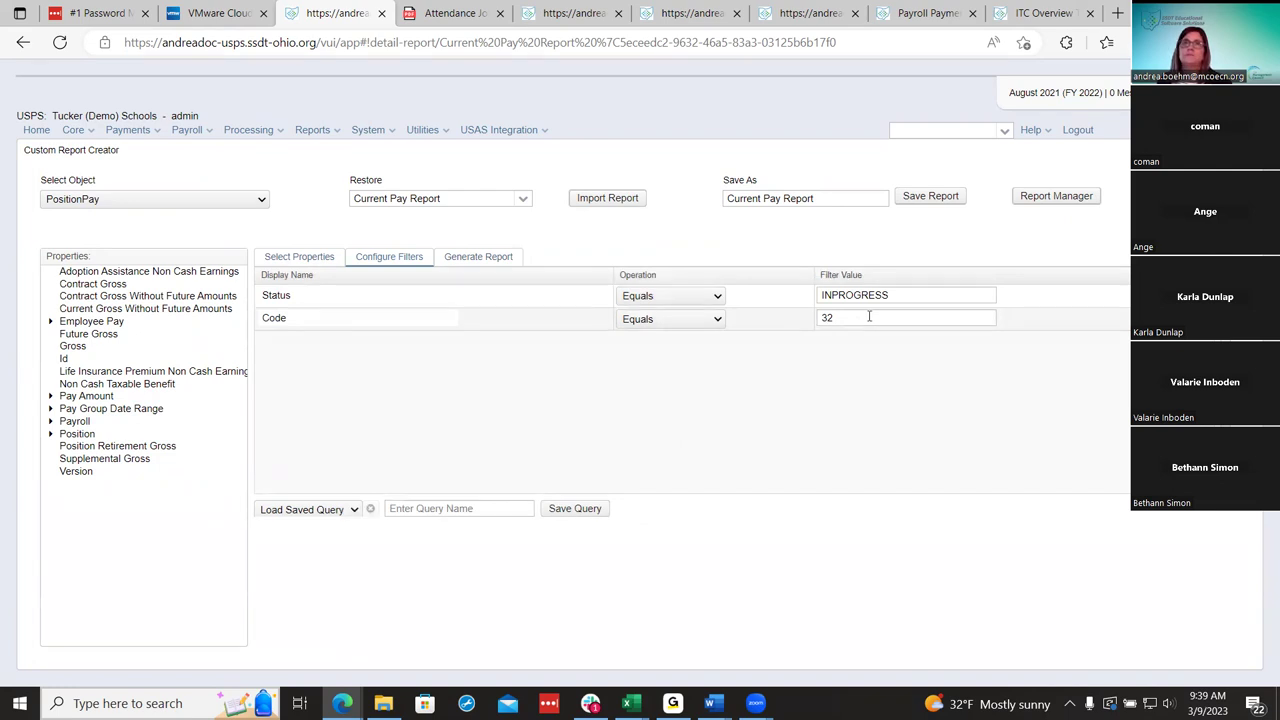
left_click(497, 264)
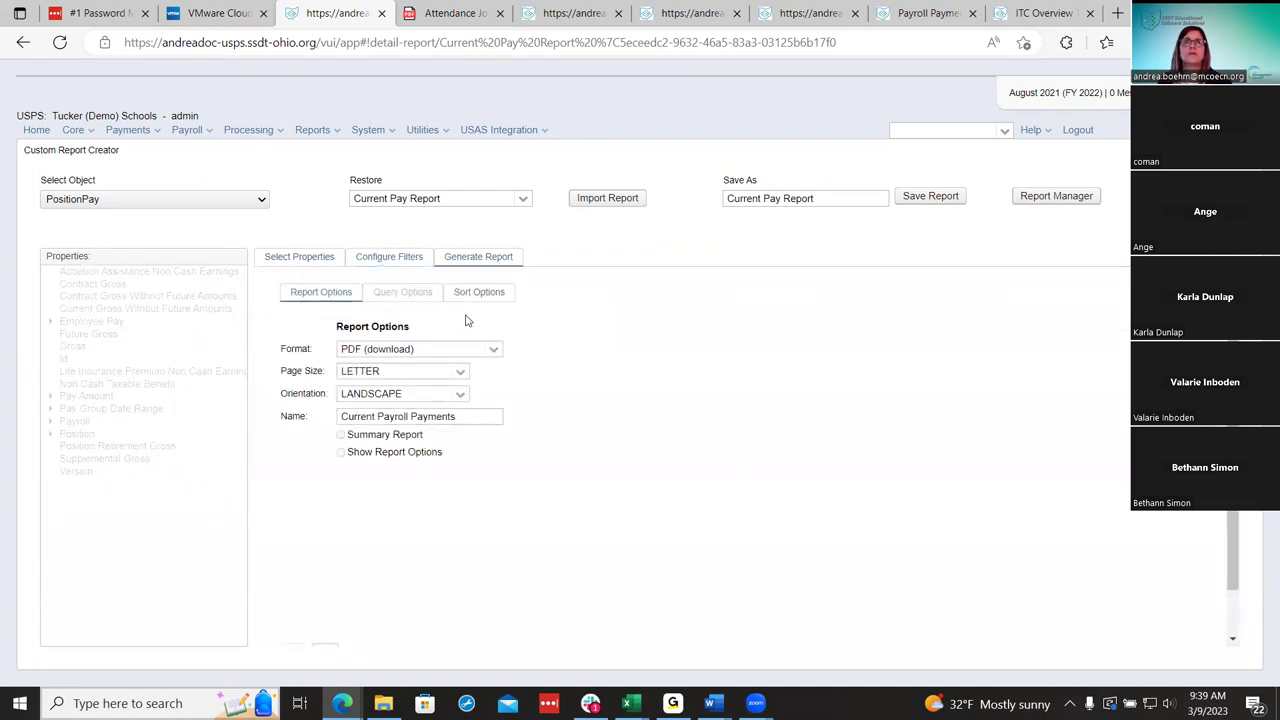
scroll(423, 620, "down", 1)
left_click(376, 623)
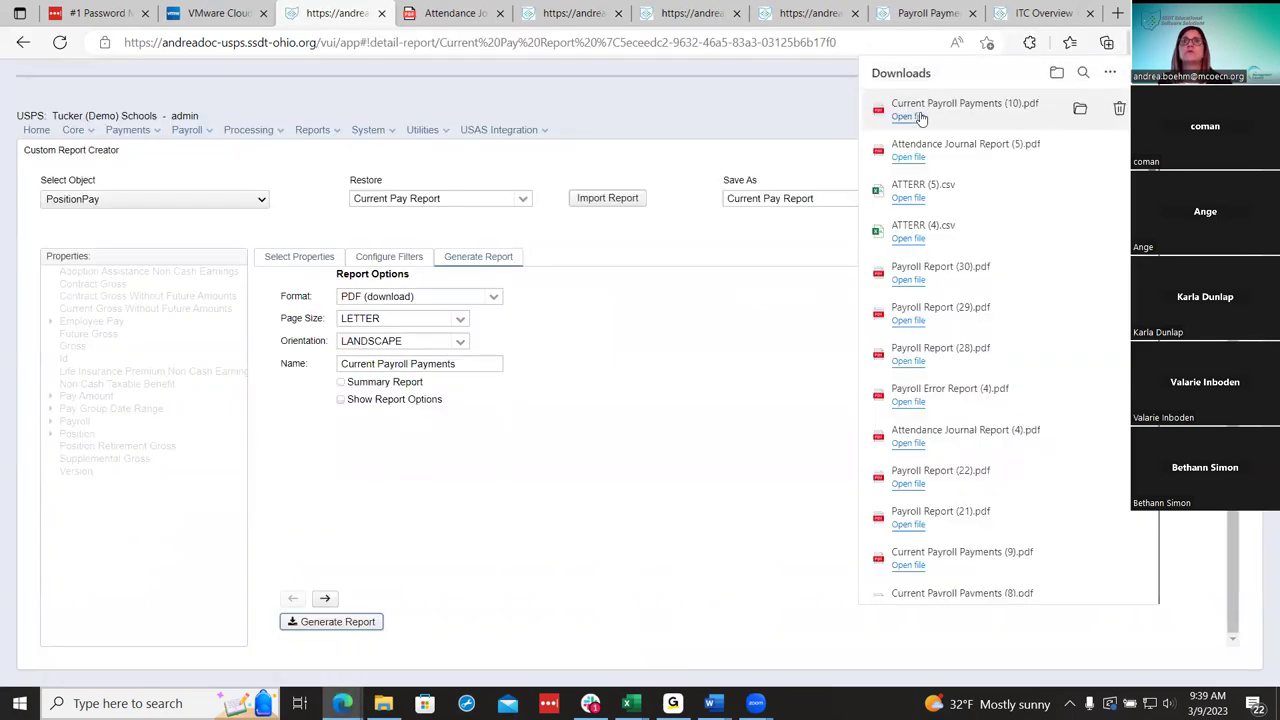
Open the downloaded Current Payroll Payments (10).pdf and enlarge it to examine the imported miscellaneous payments.
left_click(919, 117)
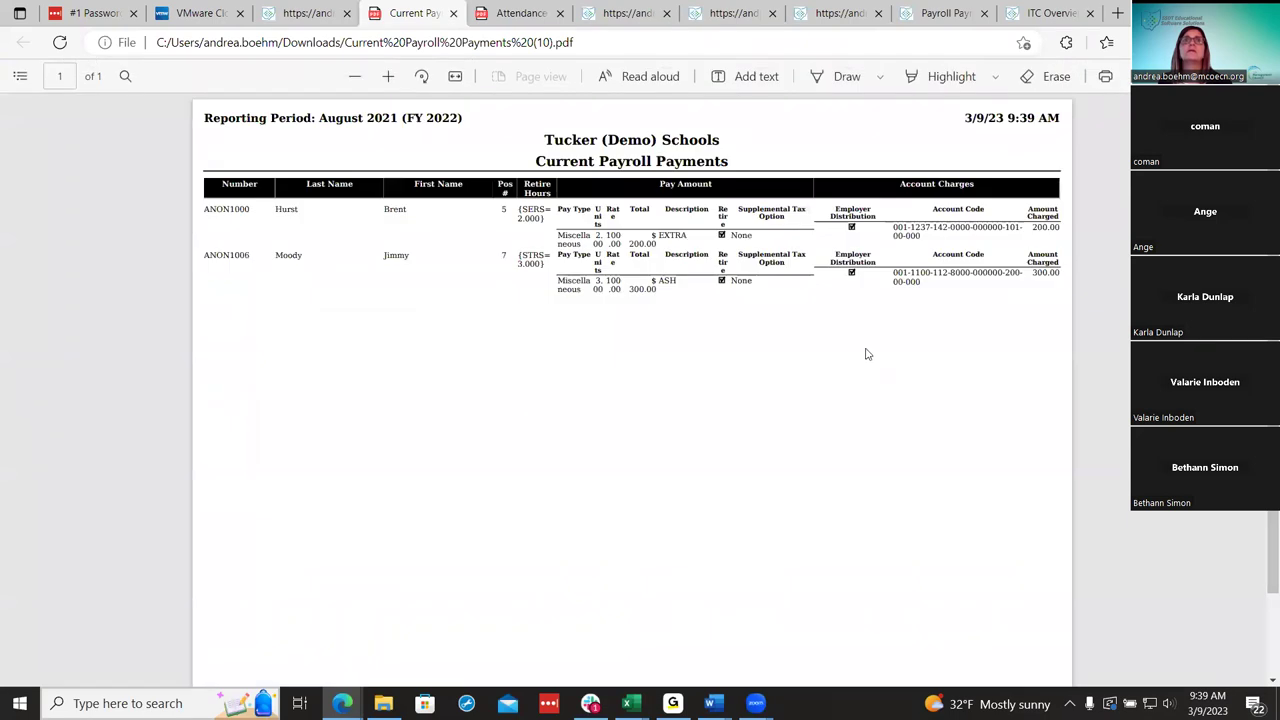
left_click(388, 76)
left_click(388, 76)
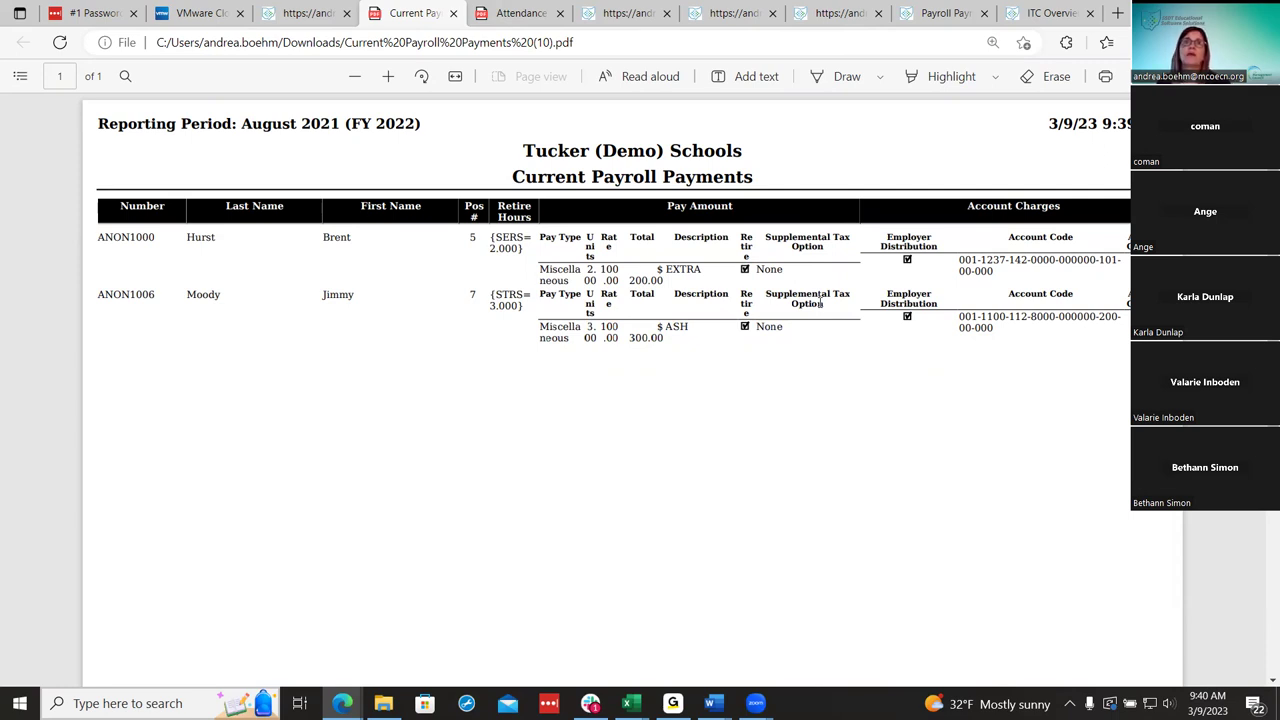
Remove the Code filter from the Current Pay Report, keeping only Status equals INPROGRESS, and generate the PDF again.
left_click(318, 14)
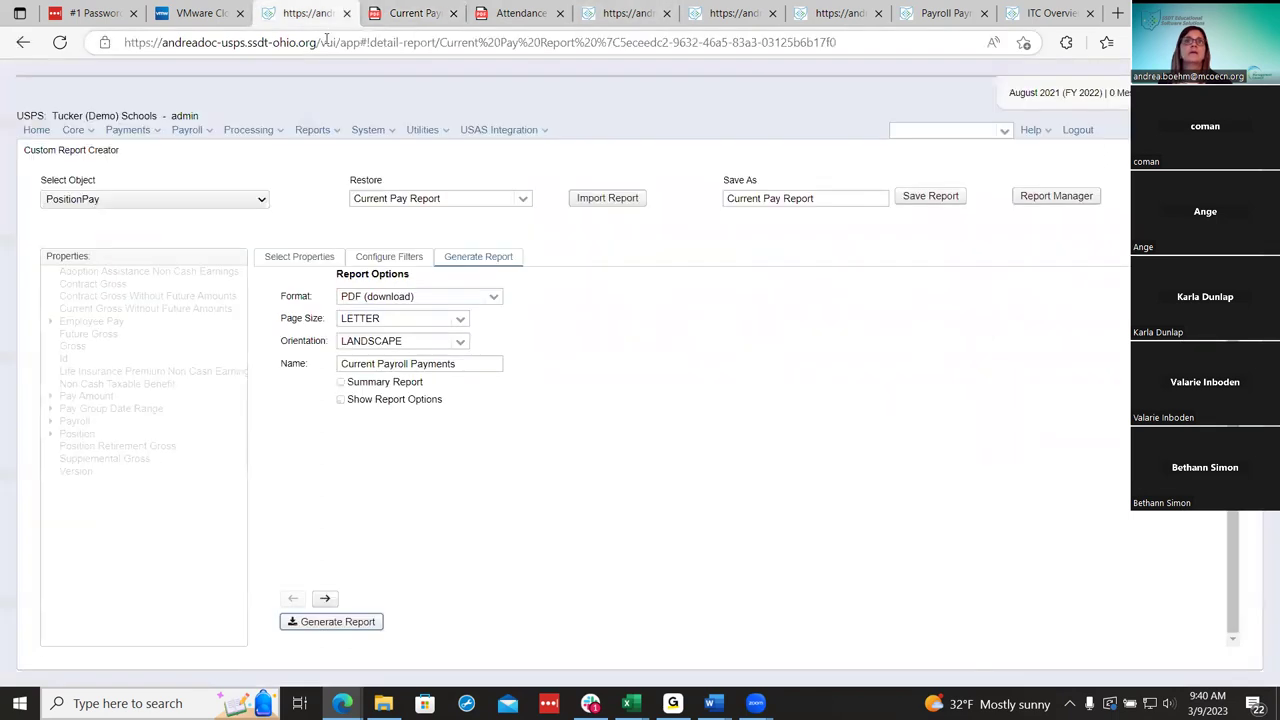
left_click(389, 257)
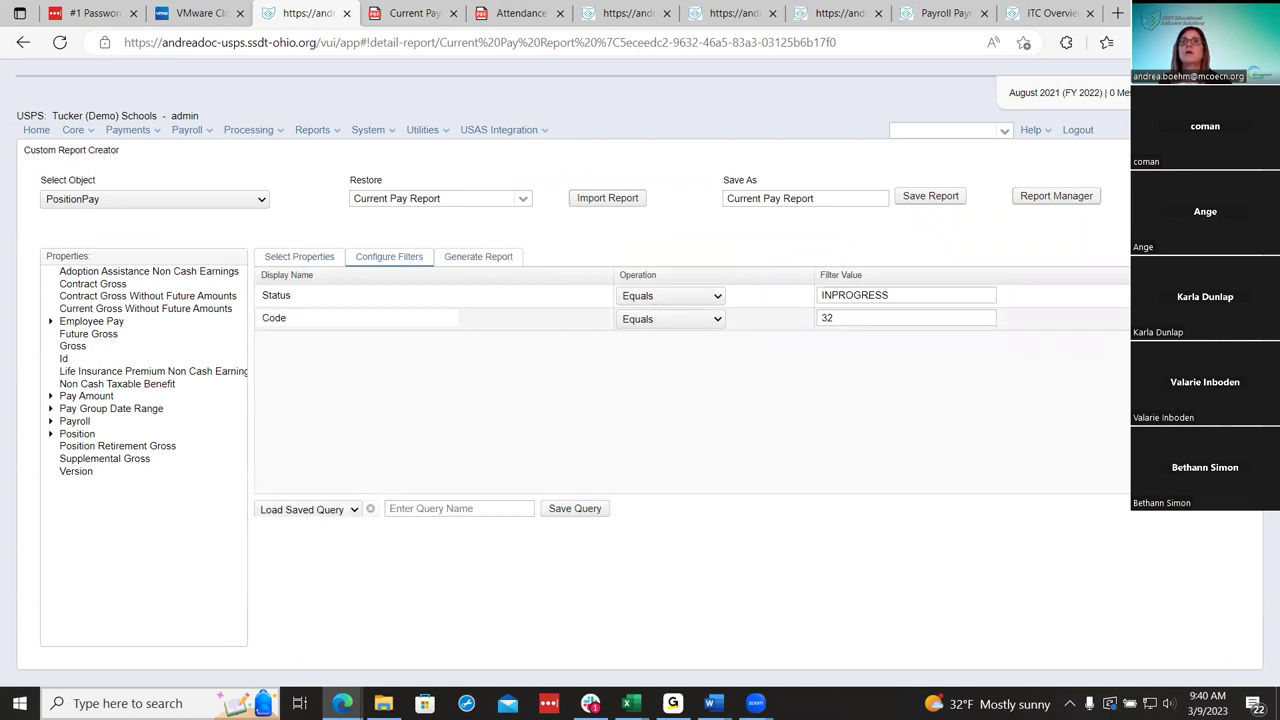
left_click(472, 256)
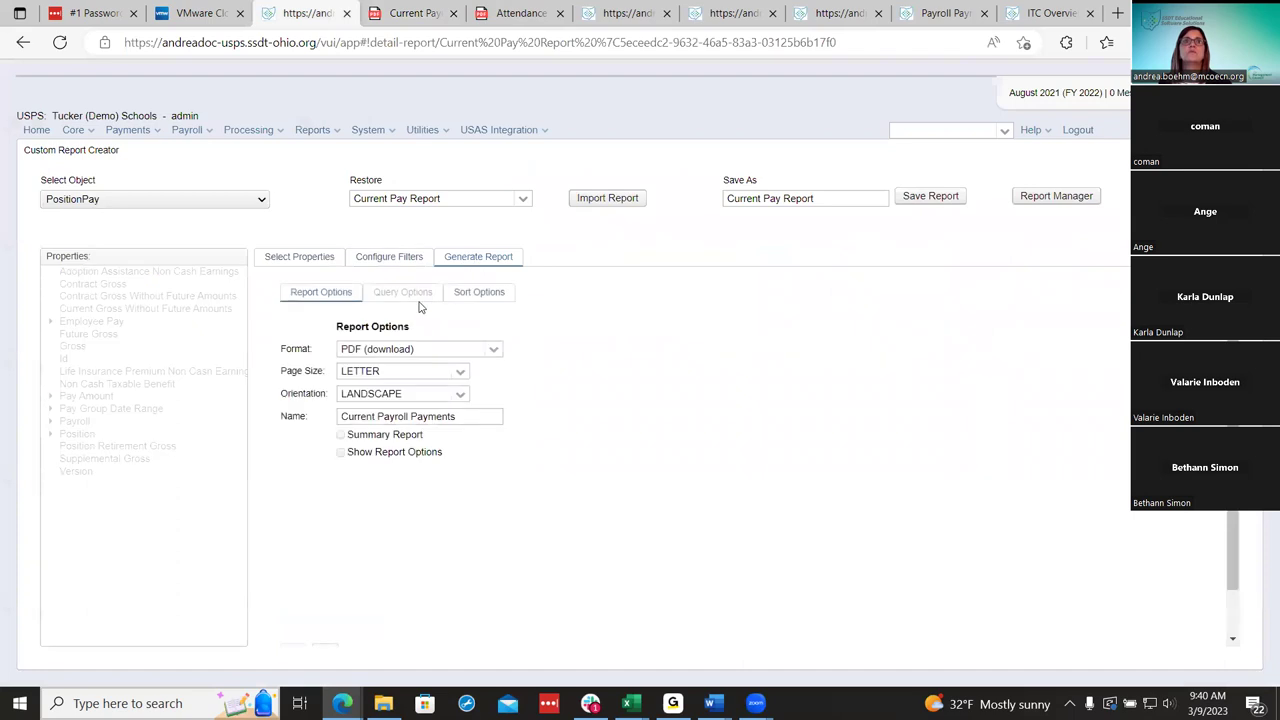
scroll(412, 578, "down", 1)
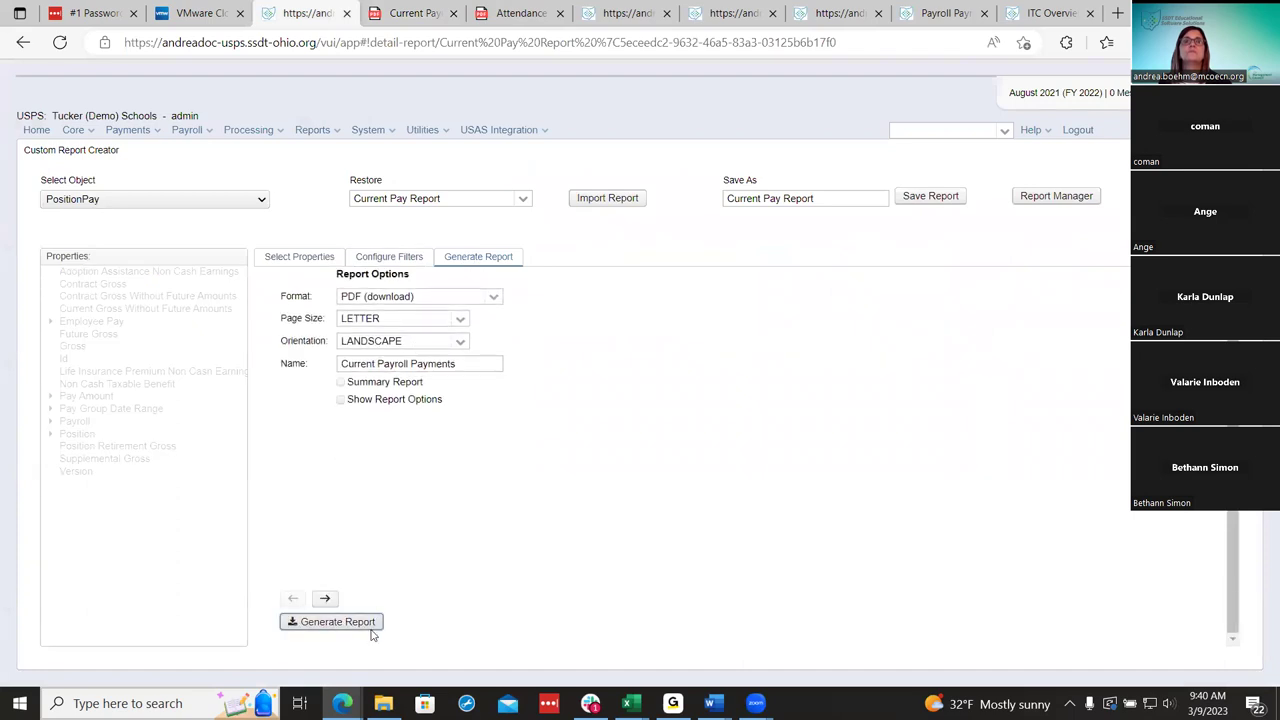
left_click(368, 625)
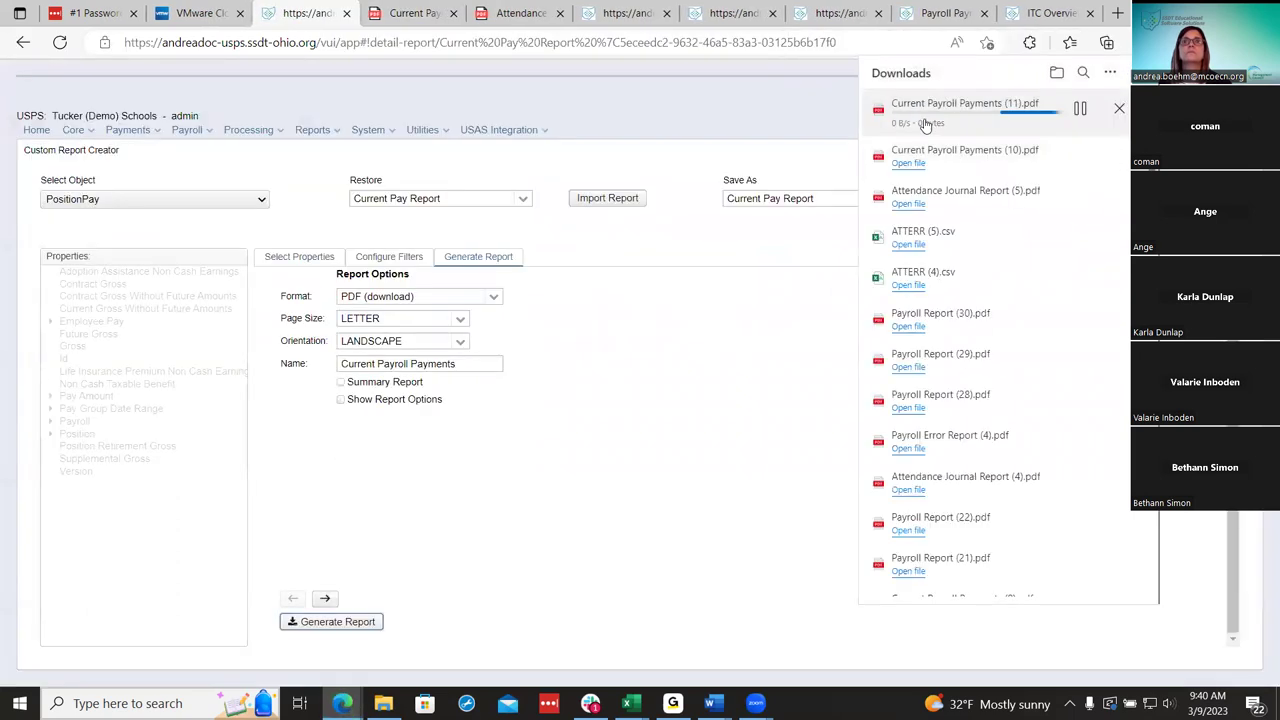
Open the regenerated Current Payroll Payments (11).pdf, enlarge it and review the entries on its first page.
left_click(910, 122)
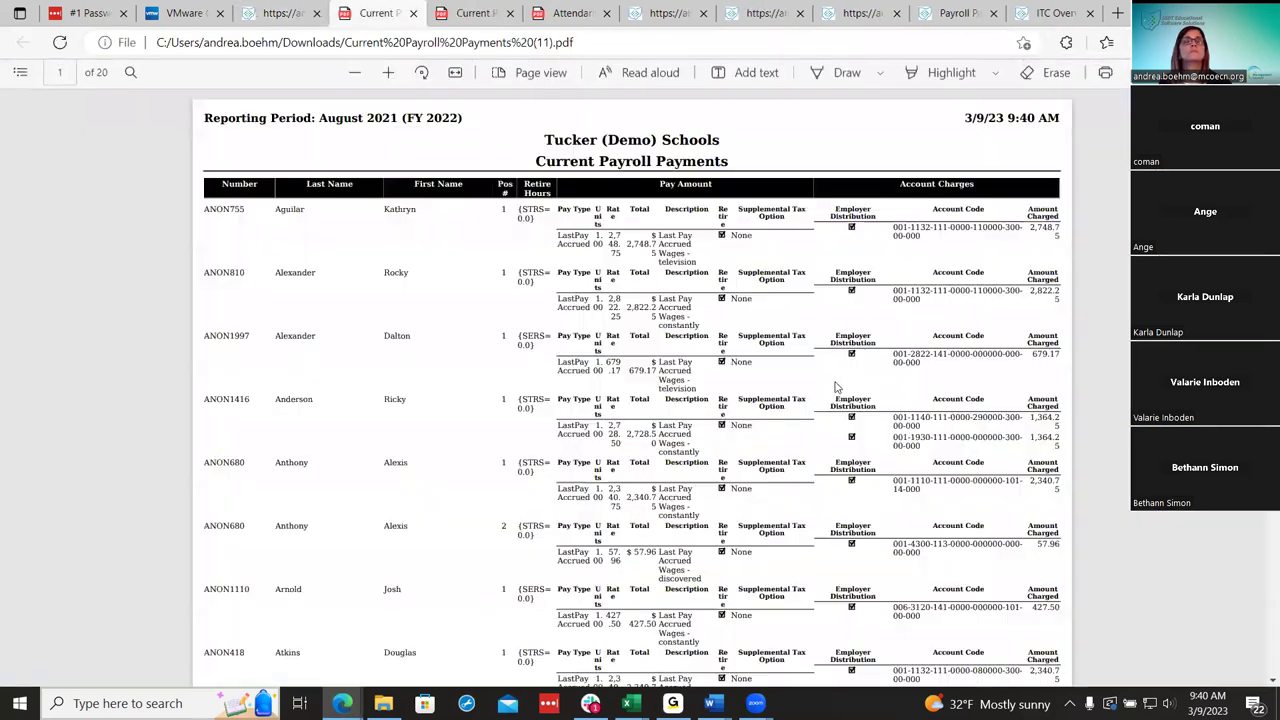
left_click(388, 77)
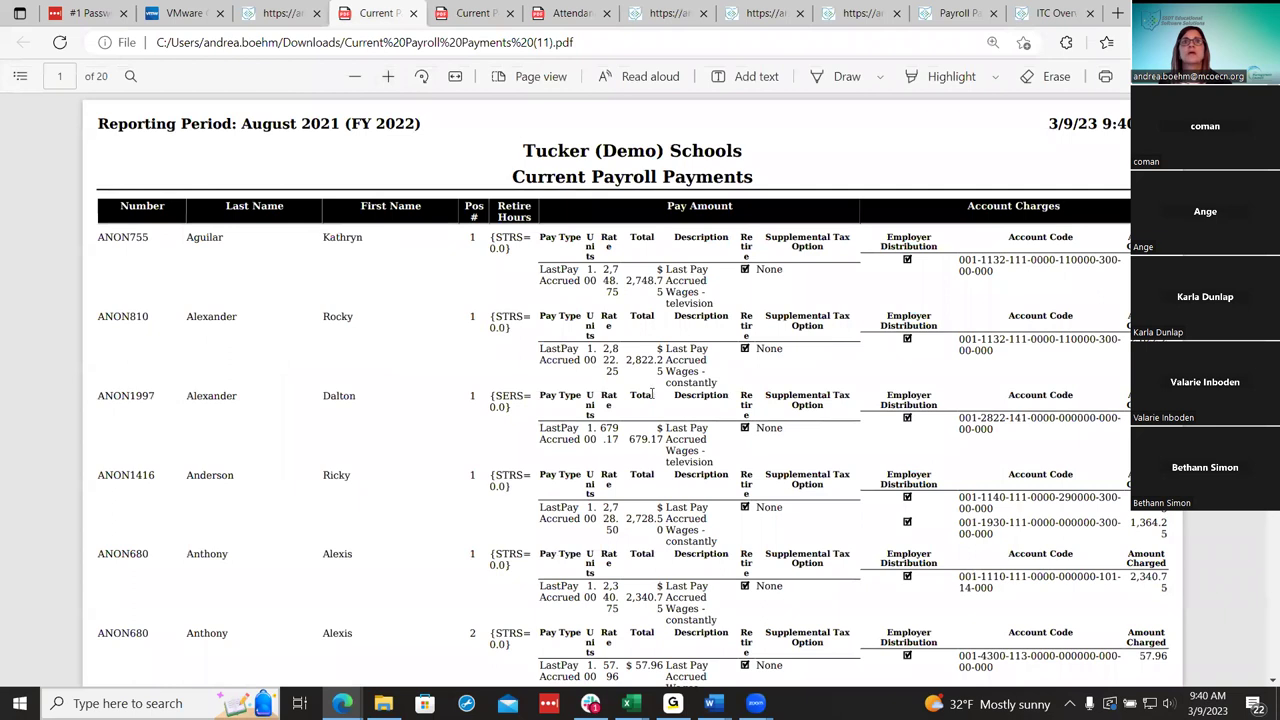
scroll(280, 290, "down", 3)
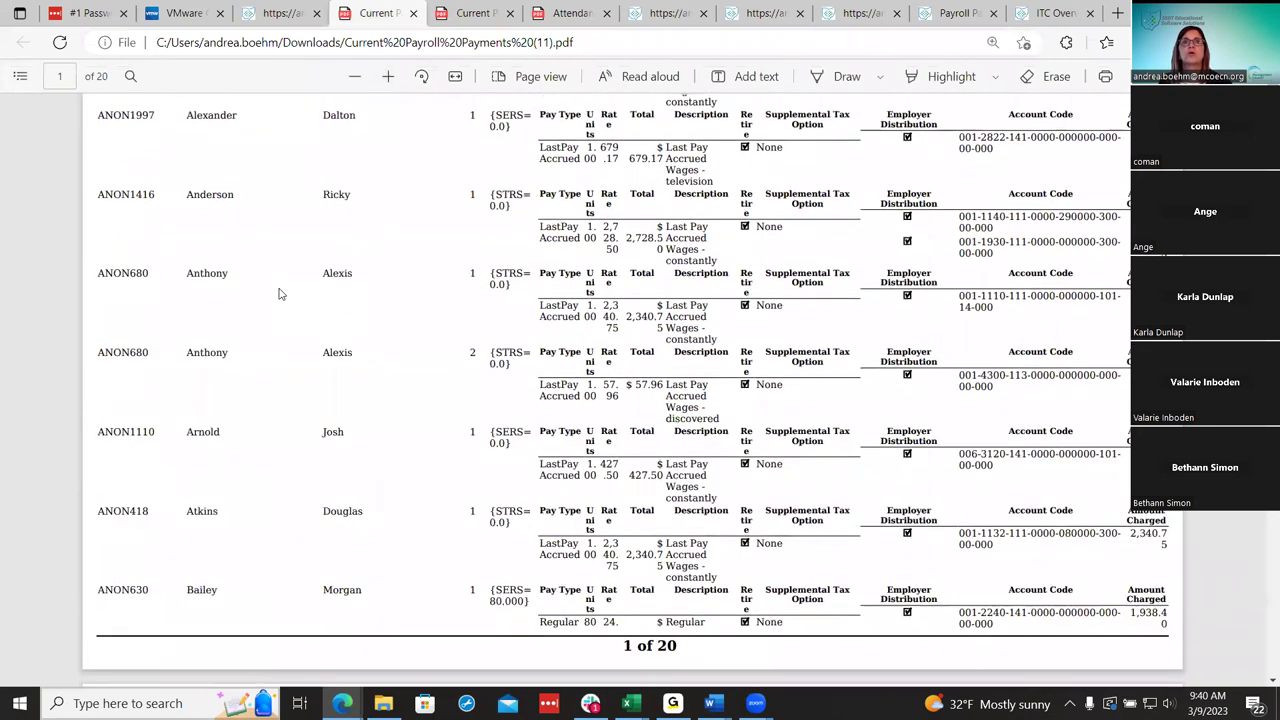
scroll(280, 293, "up", 3)
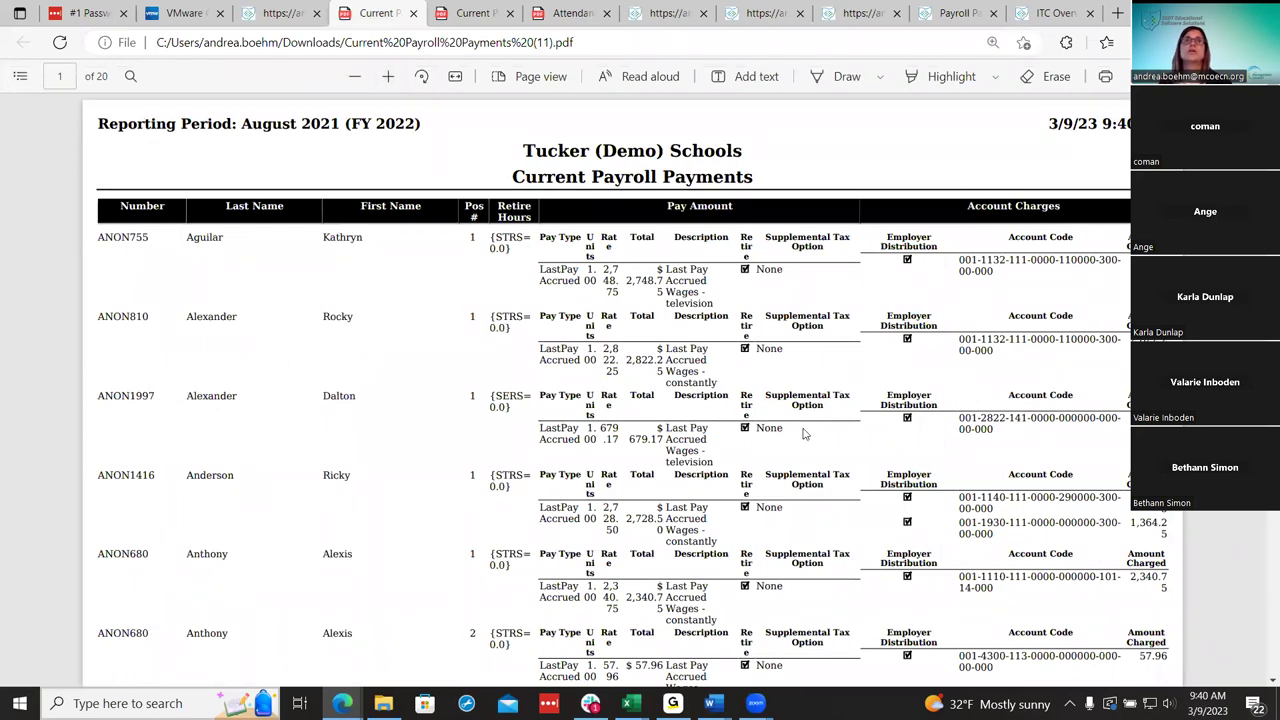
Recheck the Current Pay Report's filters and examine the payment entries across the first four pages of the regenerated PDF.
left_click(310, 10)
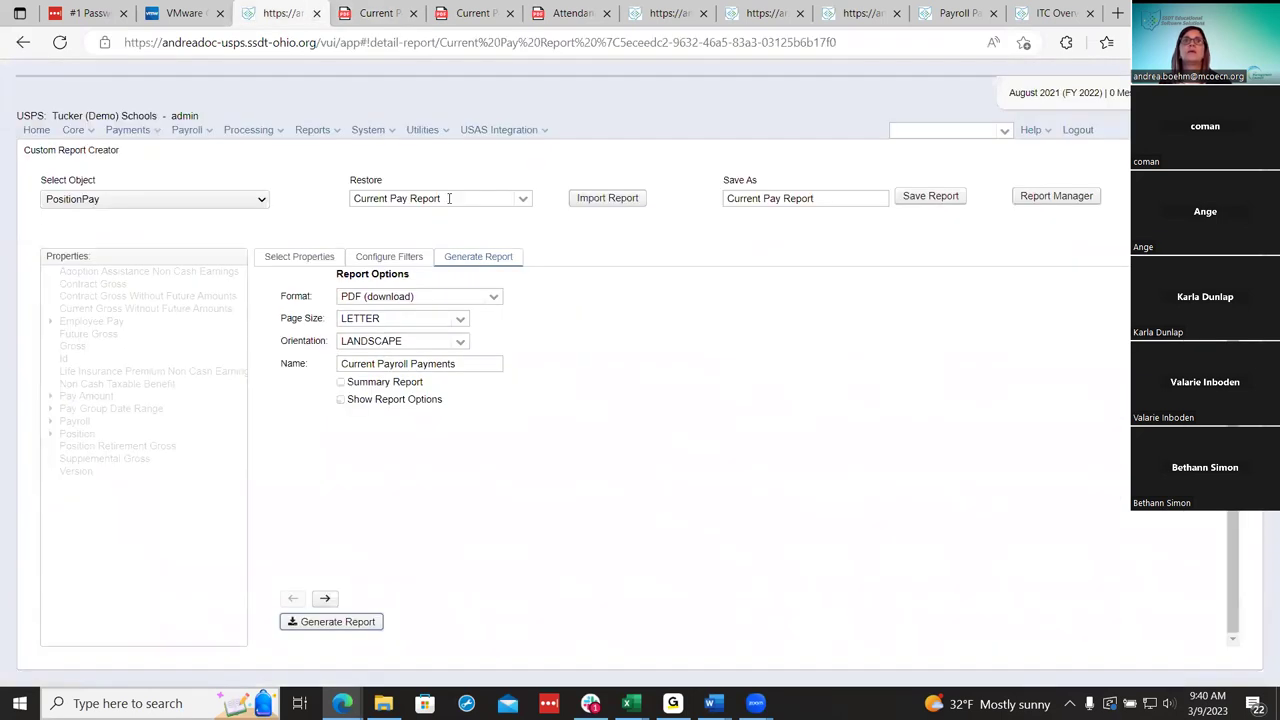
left_click(412, 256)
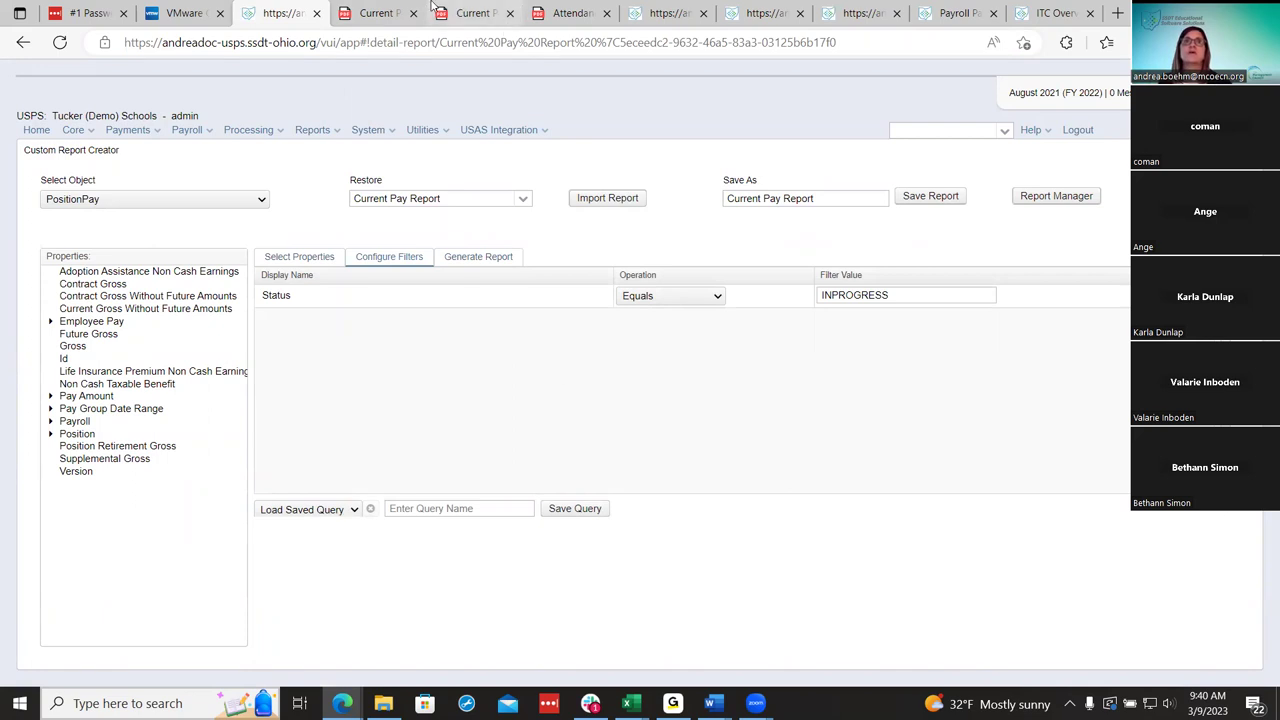
left_click(393, 10)
scroll(724, 486, "down", 3)
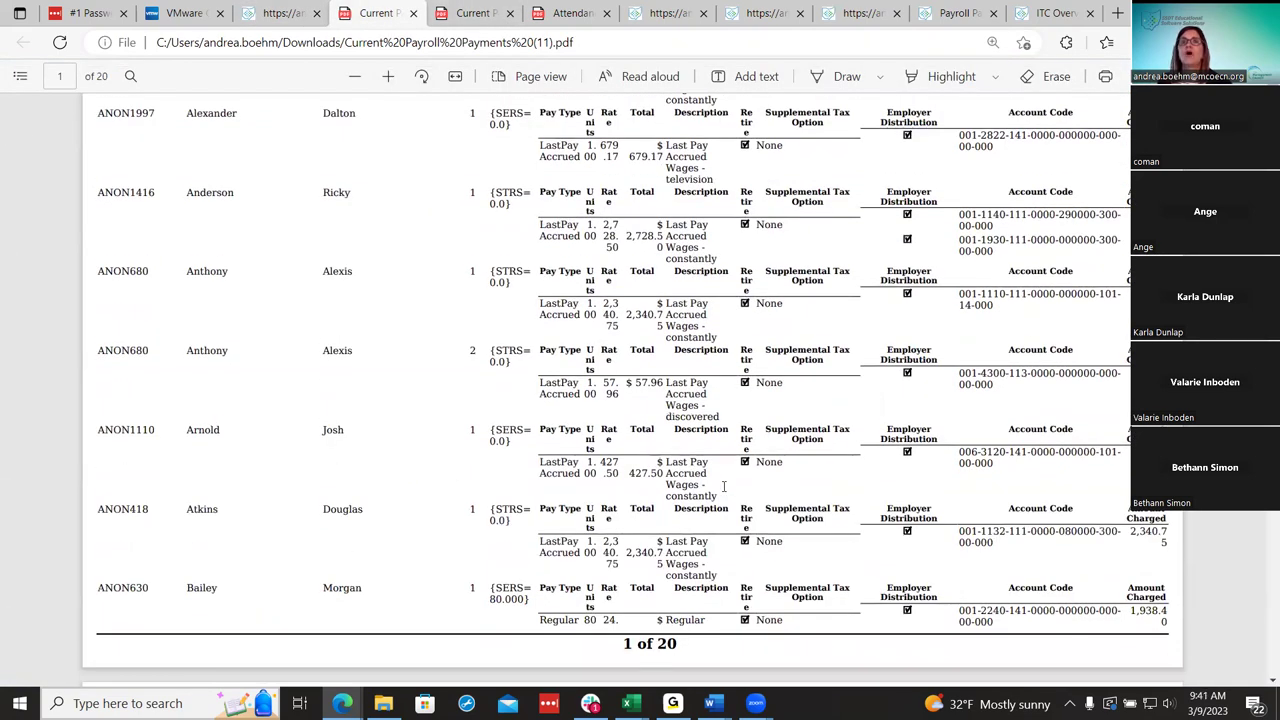
scroll(724, 486, "down", 4)
scroll(724, 486, "down", 5)
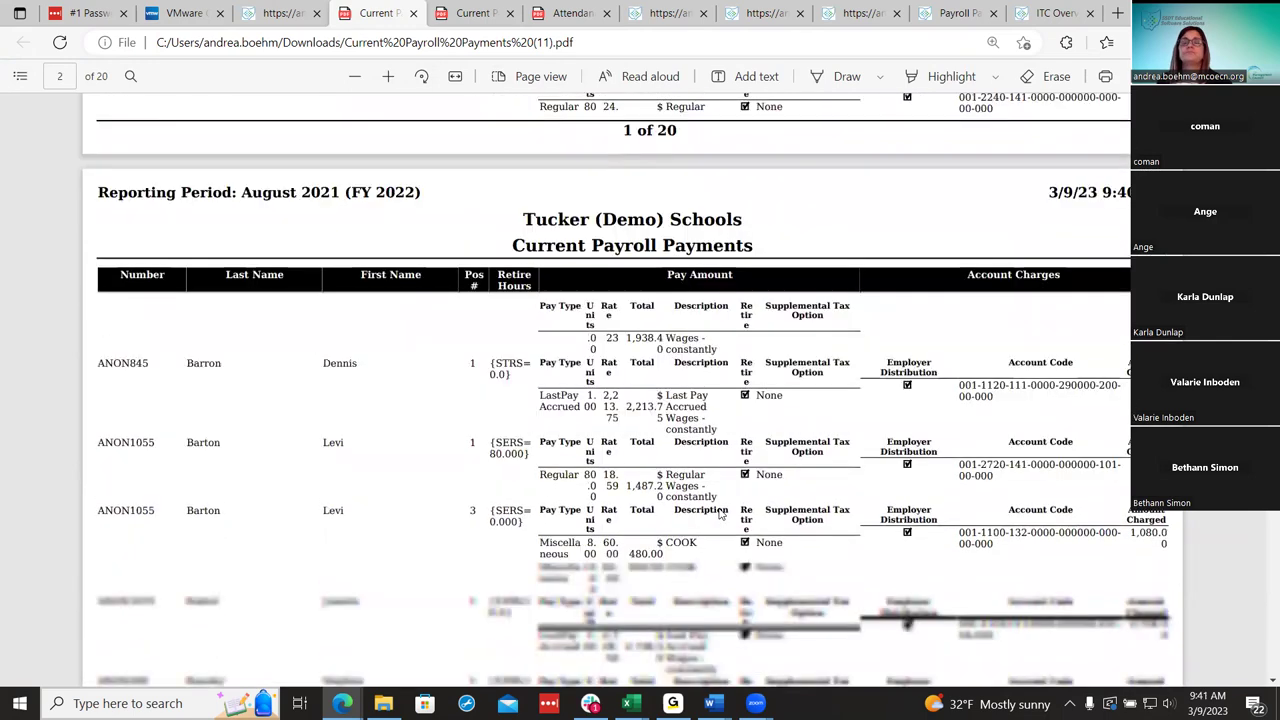
scroll(720, 512, "up", 2)
scroll(724, 511, "down", 5)
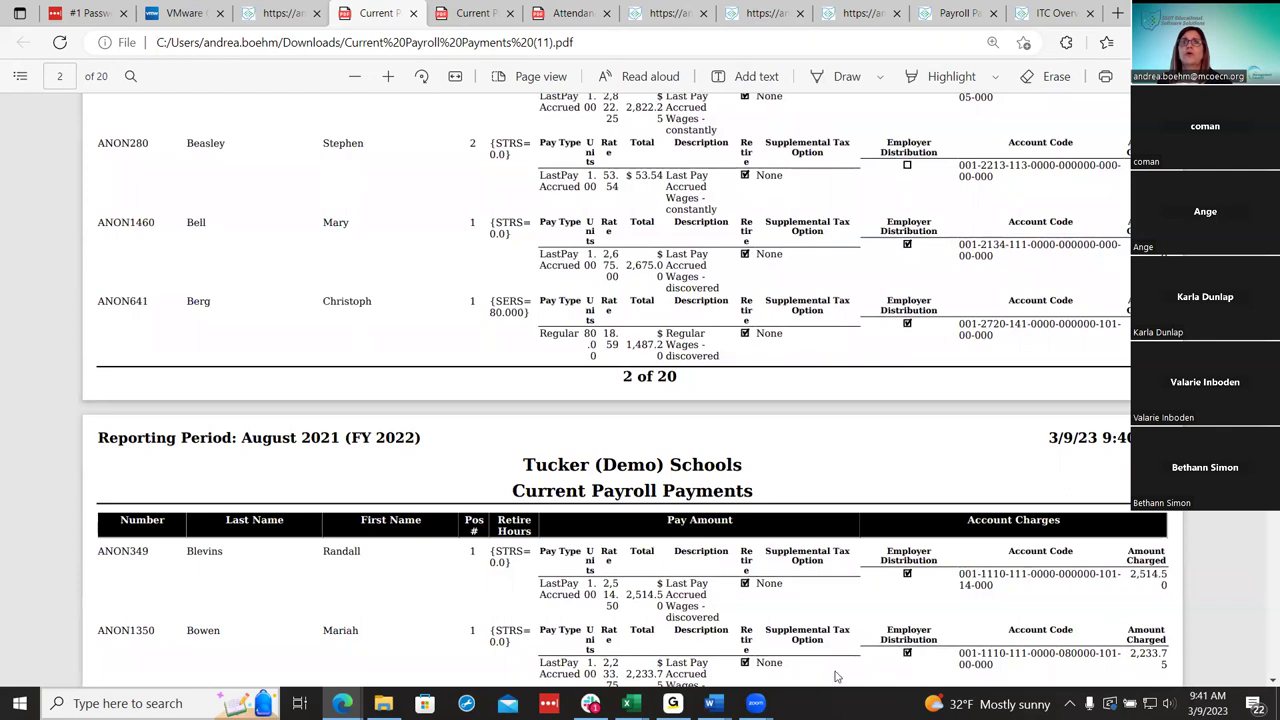
scroll(837, 677, "down", 5)
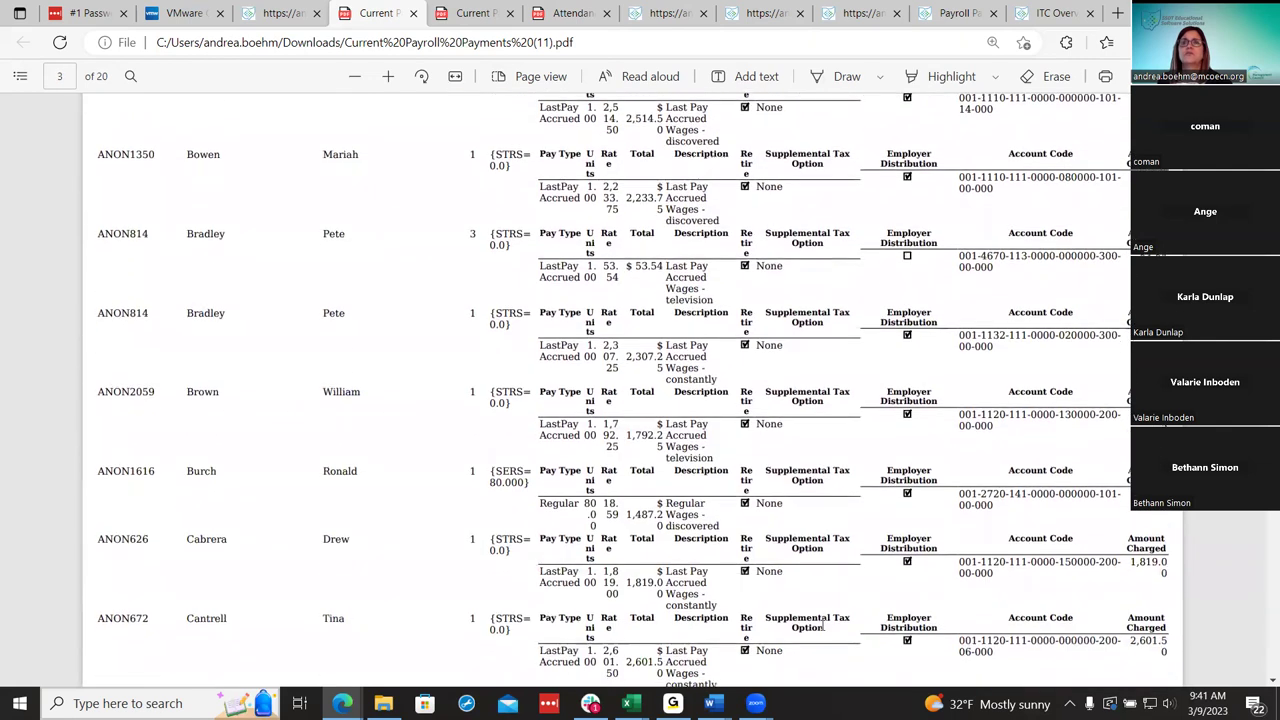
scroll(822, 625, "down", 8)
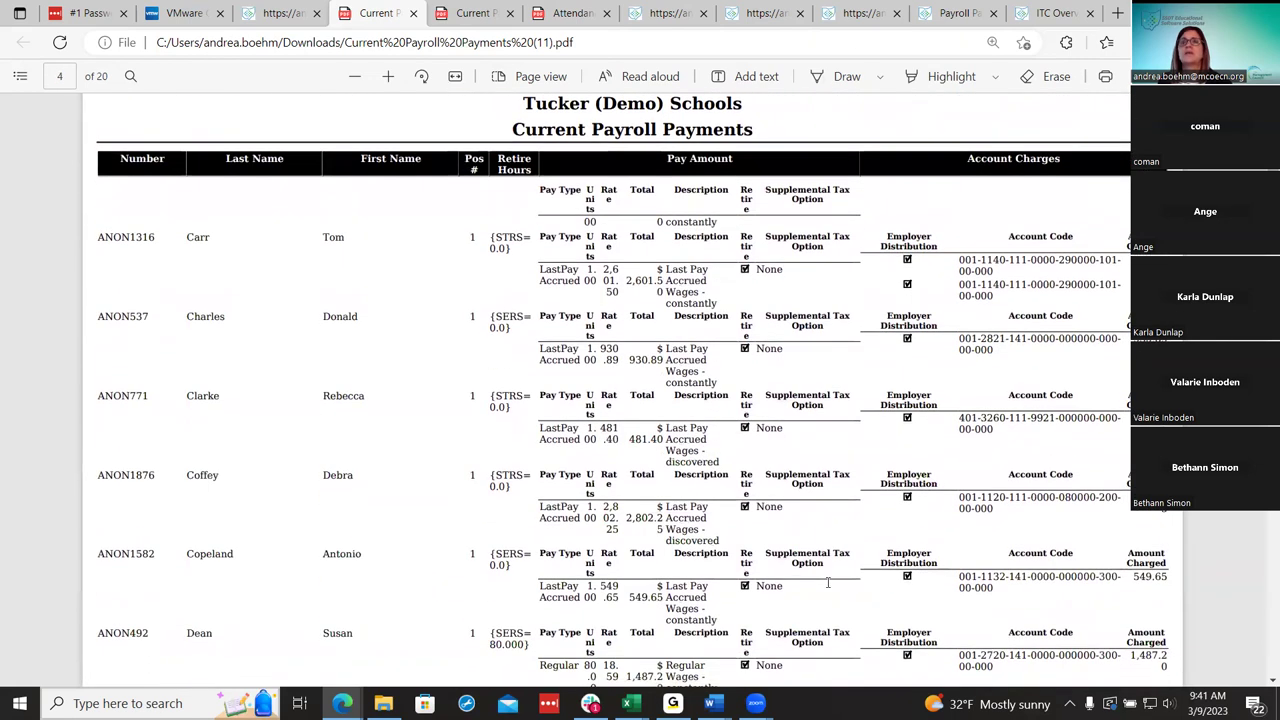
scroll(828, 582, "up", 20)
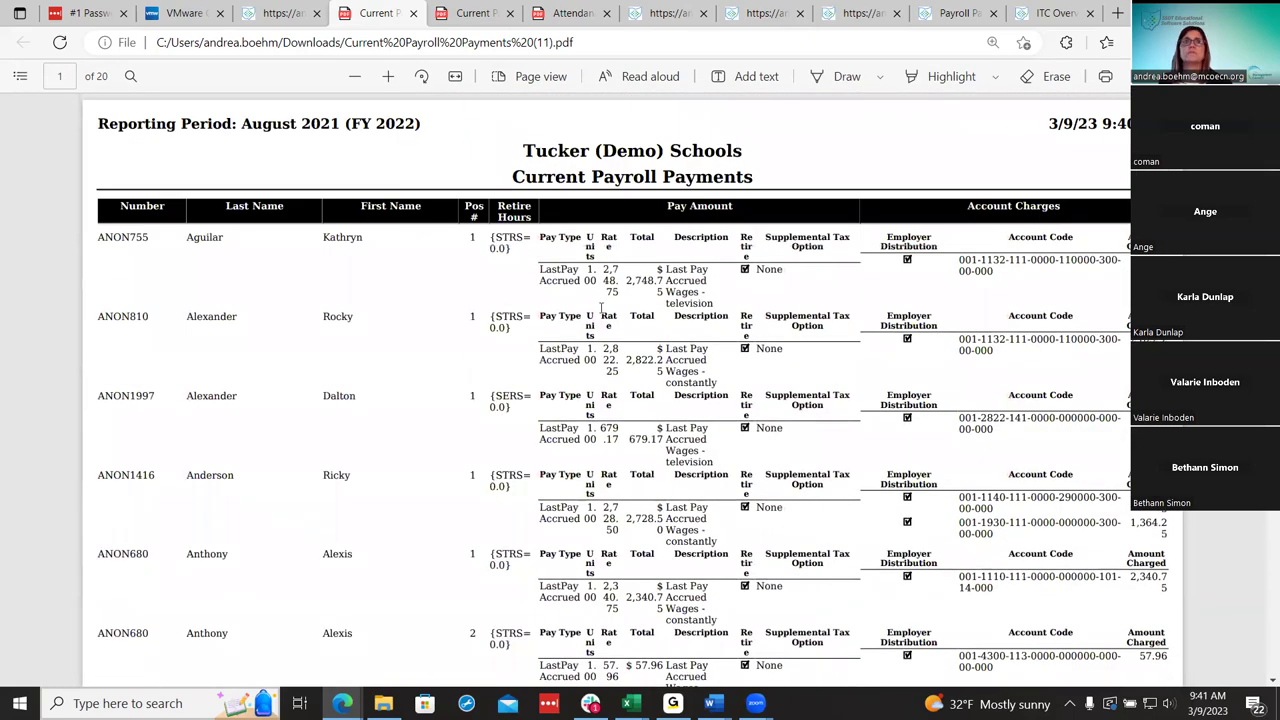
Close both Current Payroll Payments PDFs and the Attendance Journal Report.
left_click(413, 17)
left_click(413, 17)
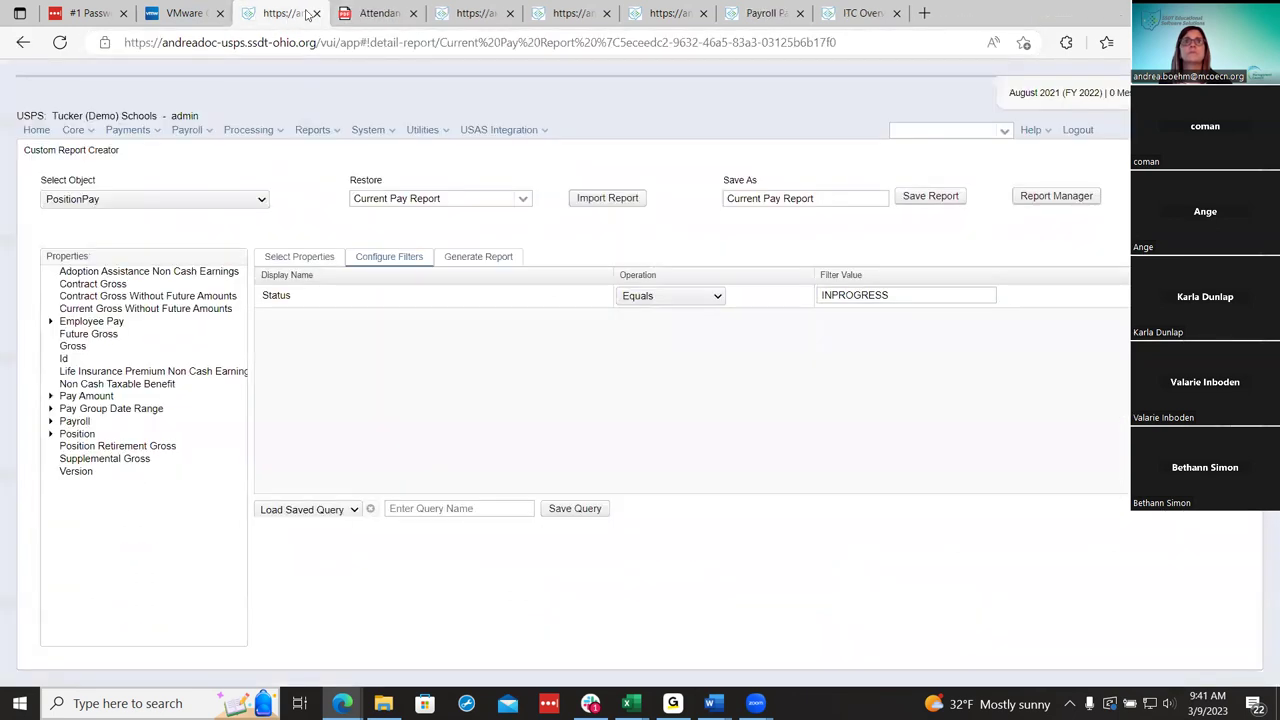
left_click(352, 12)
left_click(413, 13)
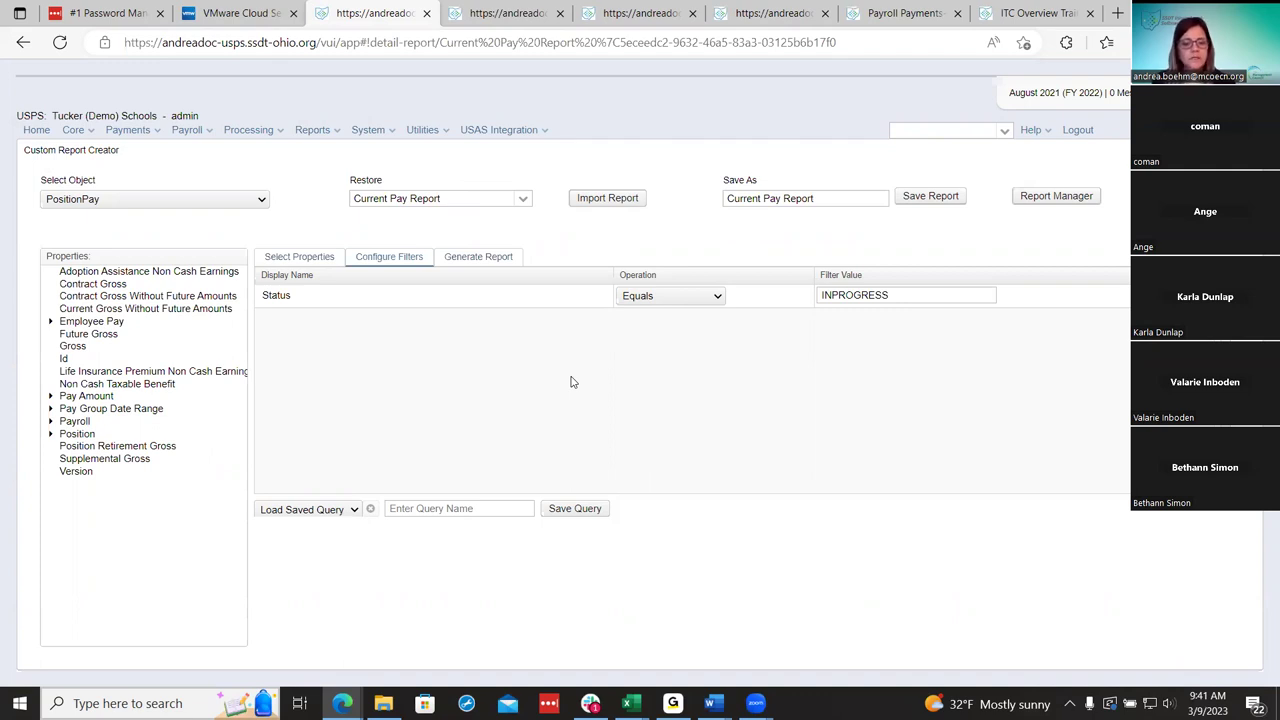
Open Payroll Processing and view the details of the in-progress 08/20/2021 biweekly payroll, including its status and pay groups.
left_click(190, 131)
left_click(200, 179)
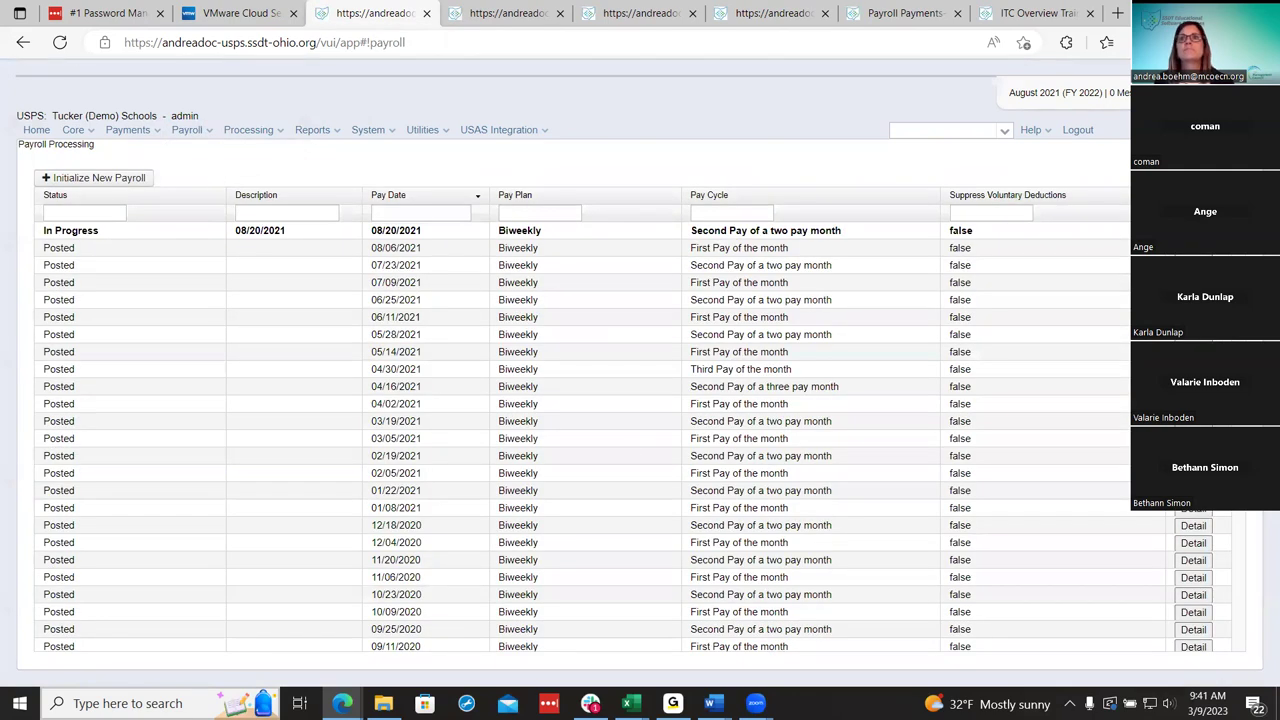
left_click(1193, 230)
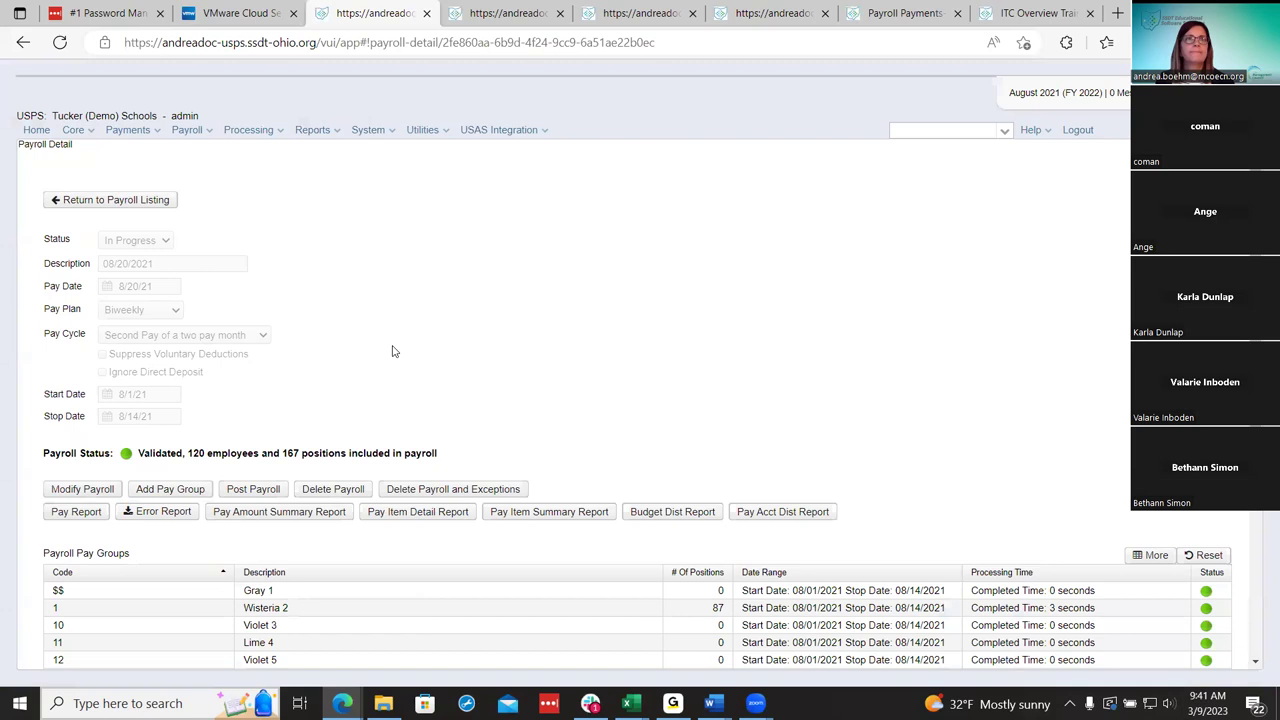
scroll(478, 443, "down", 2)
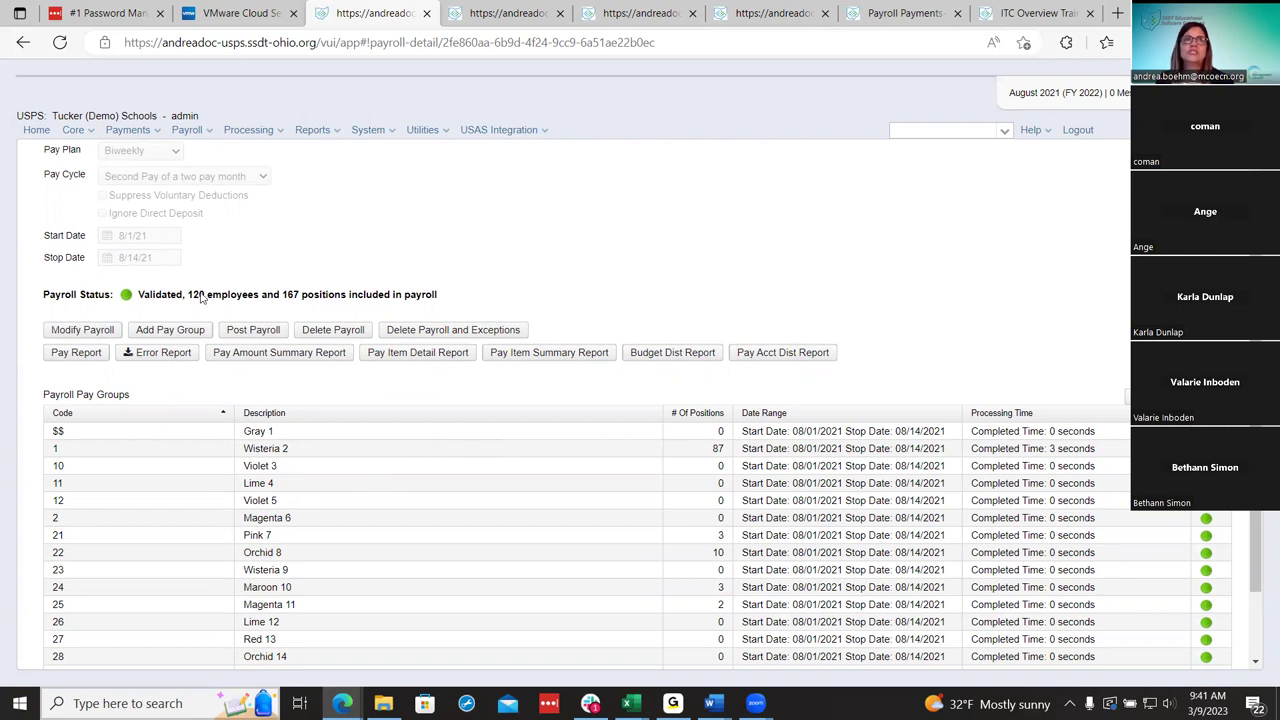
Put the 08/20/2021 payroll into modification and update it without changing any of its pay groups.
left_click(90, 332)
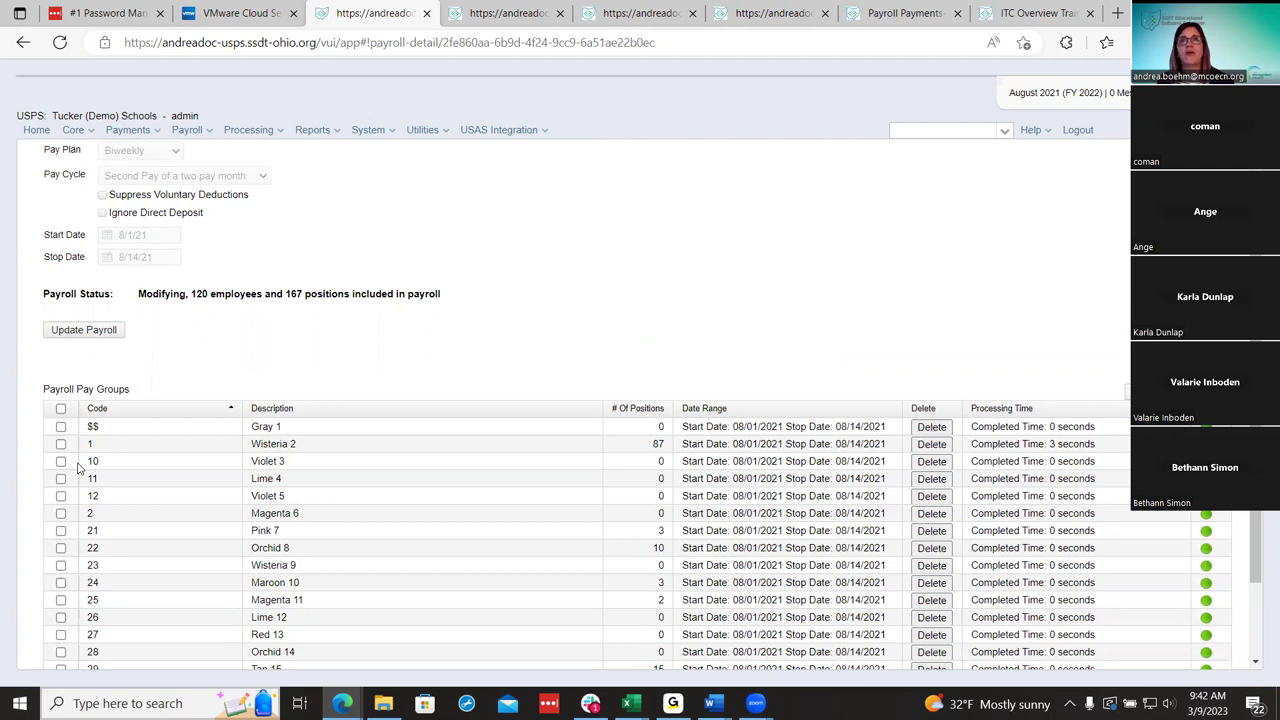
left_click(63, 338)
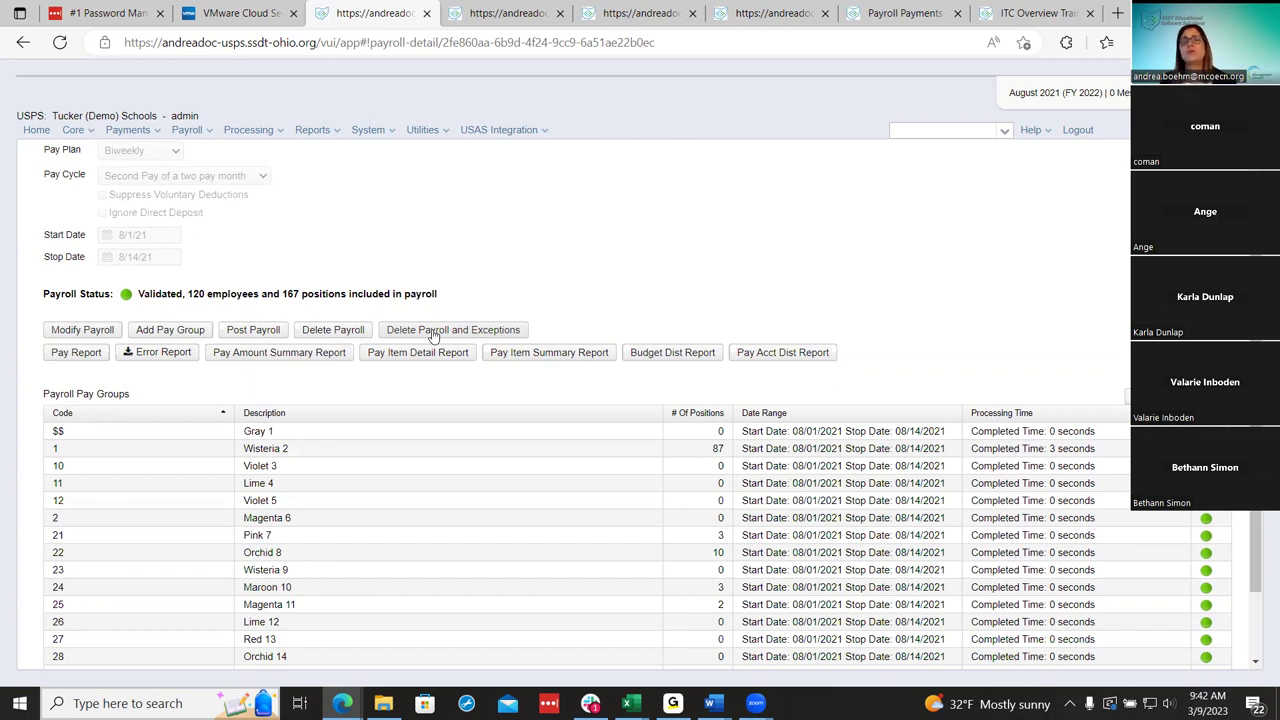
left_click(214, 136)
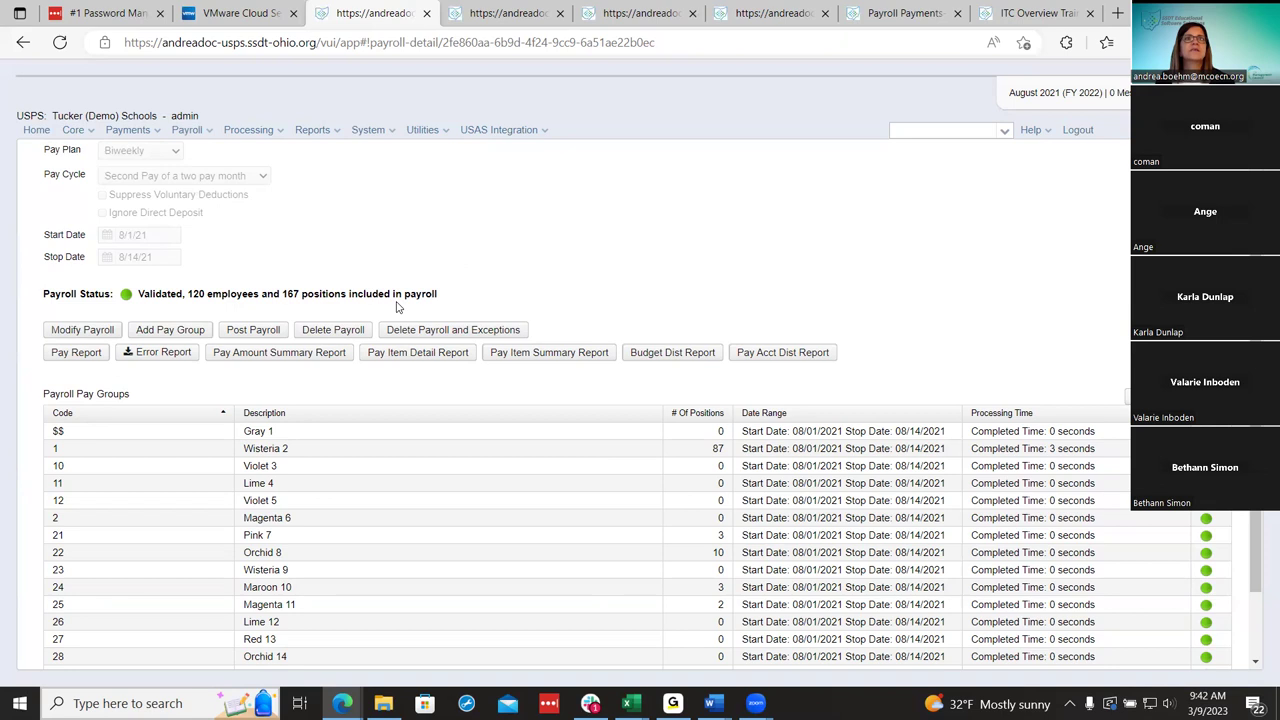
Generate the payroll's Pay Report as a PDF sorted by Employee Number with Show Only Report Totals enabled, and open the file.
left_click(90, 362)
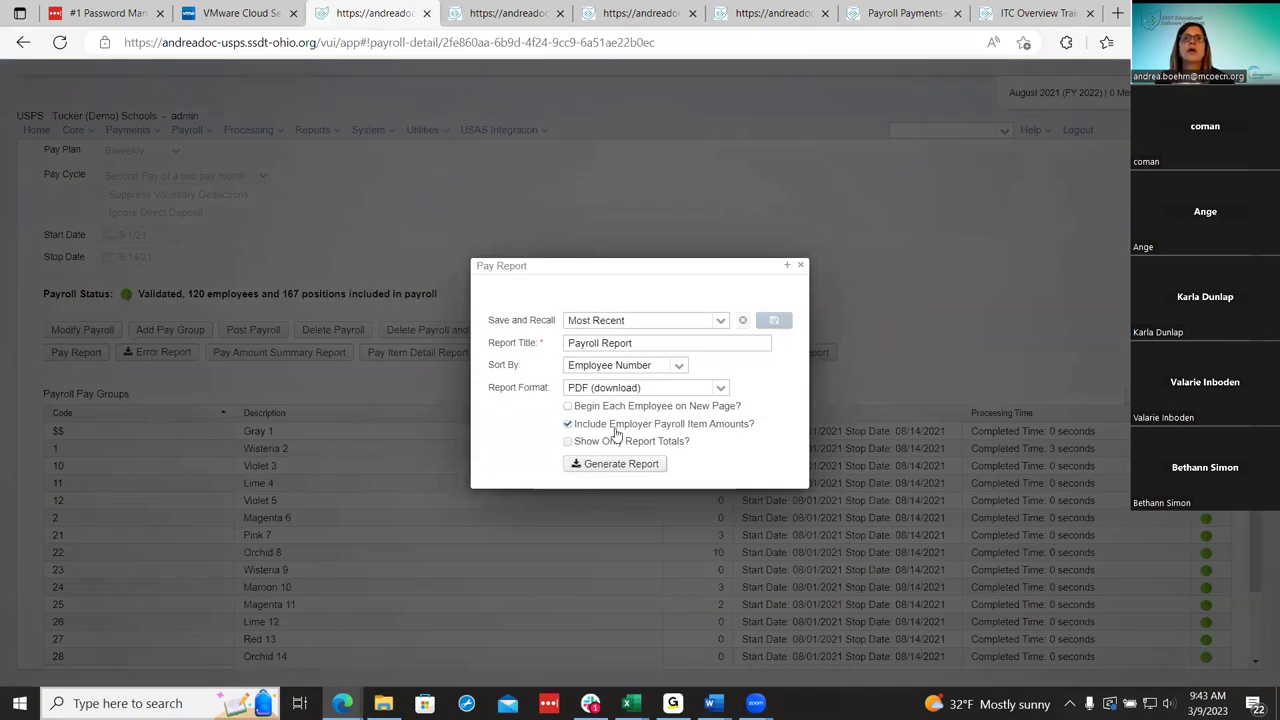
left_click(679, 366)
left_click(679, 367)
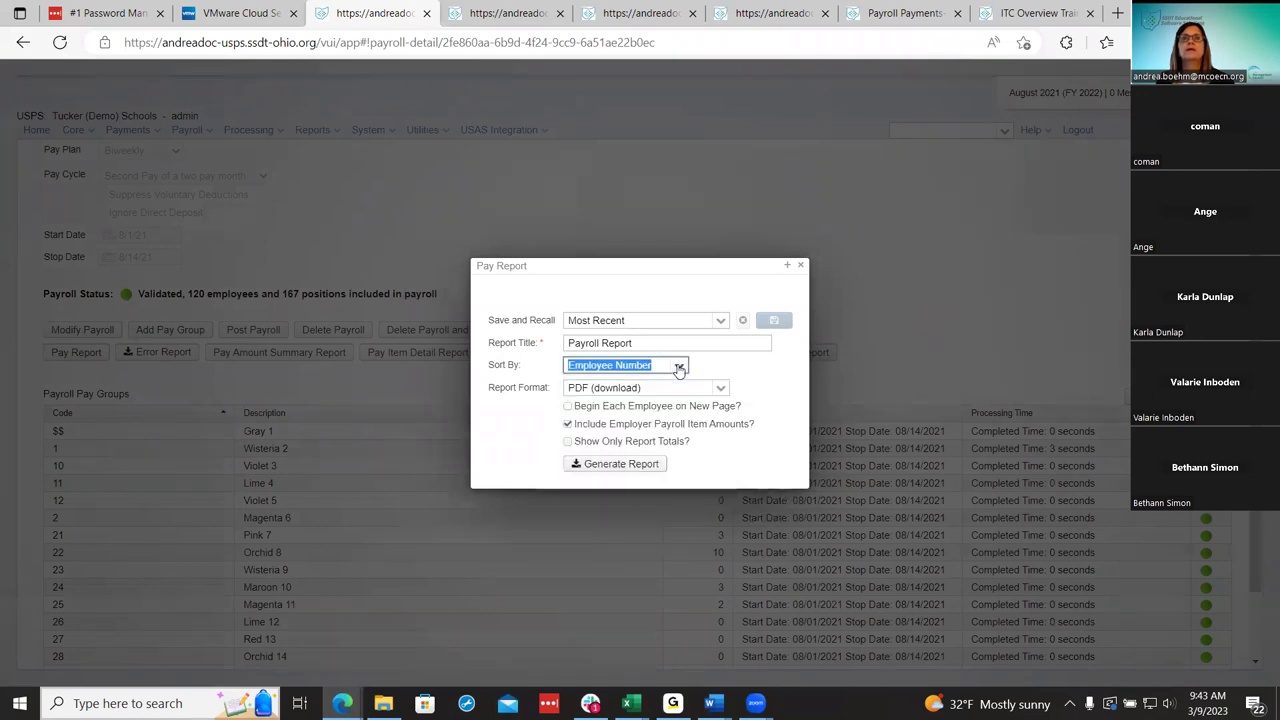
left_click(720, 388)
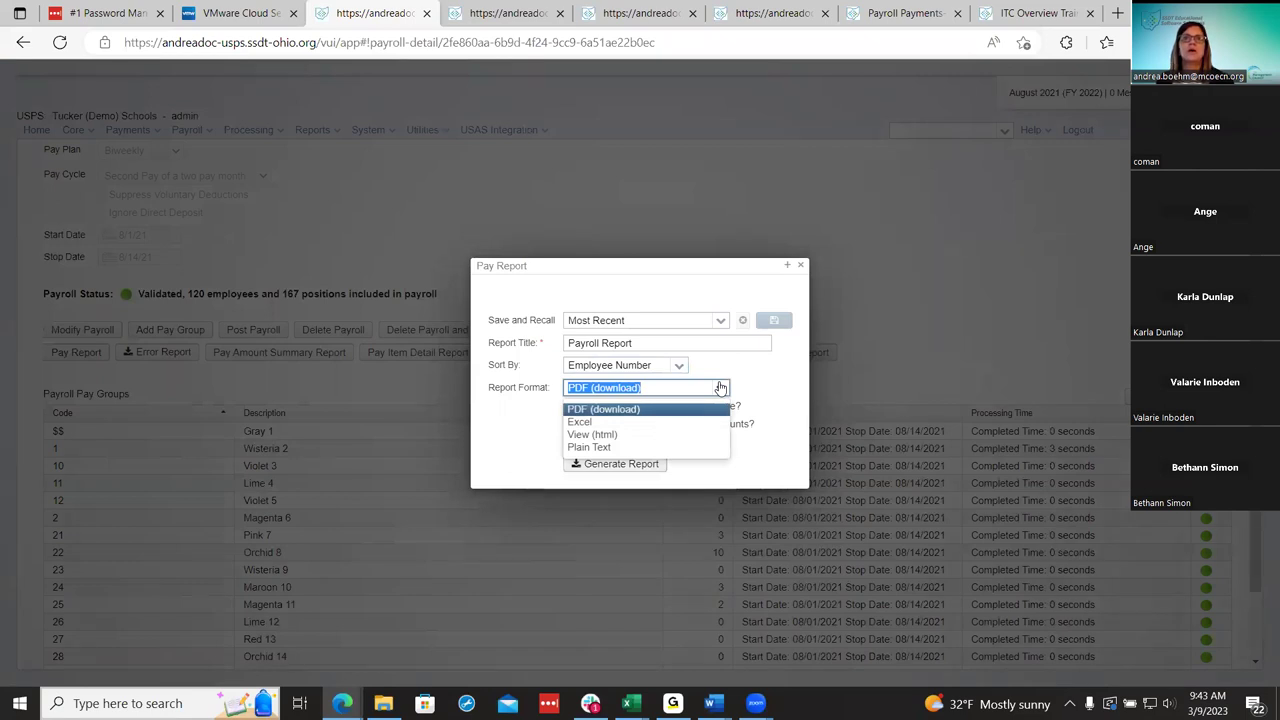
left_click(720, 388)
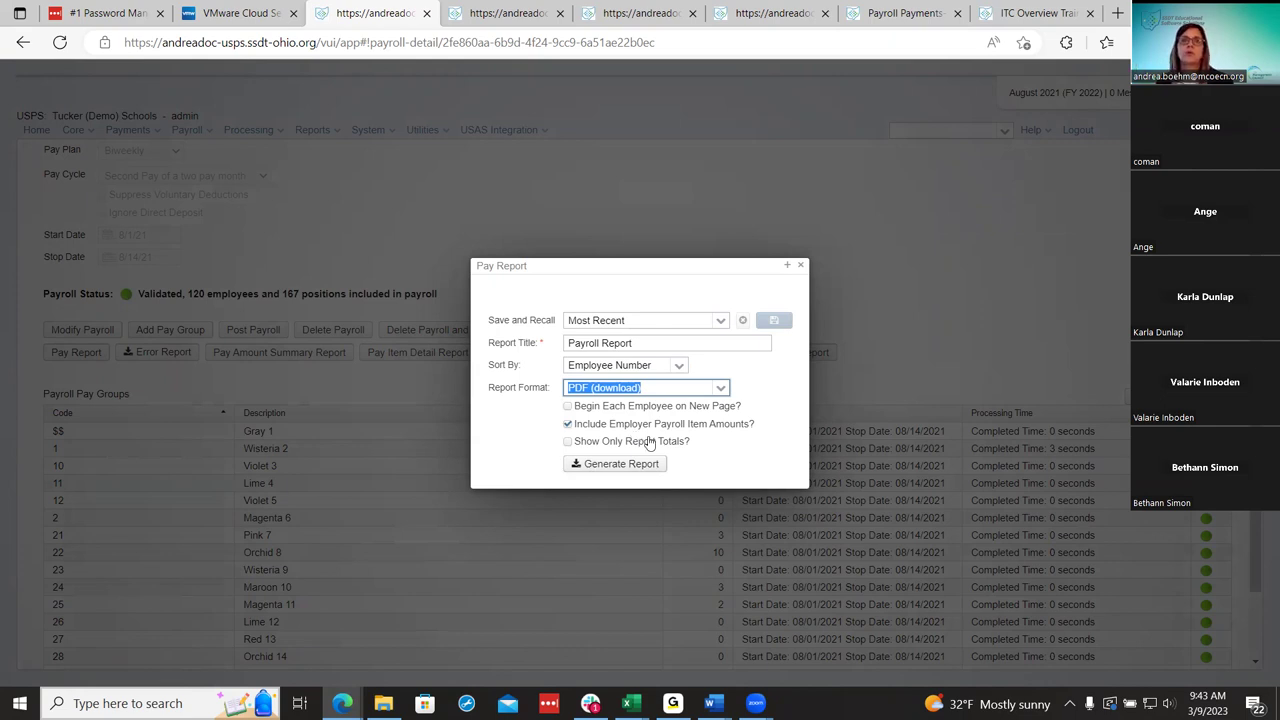
left_click(567, 443)
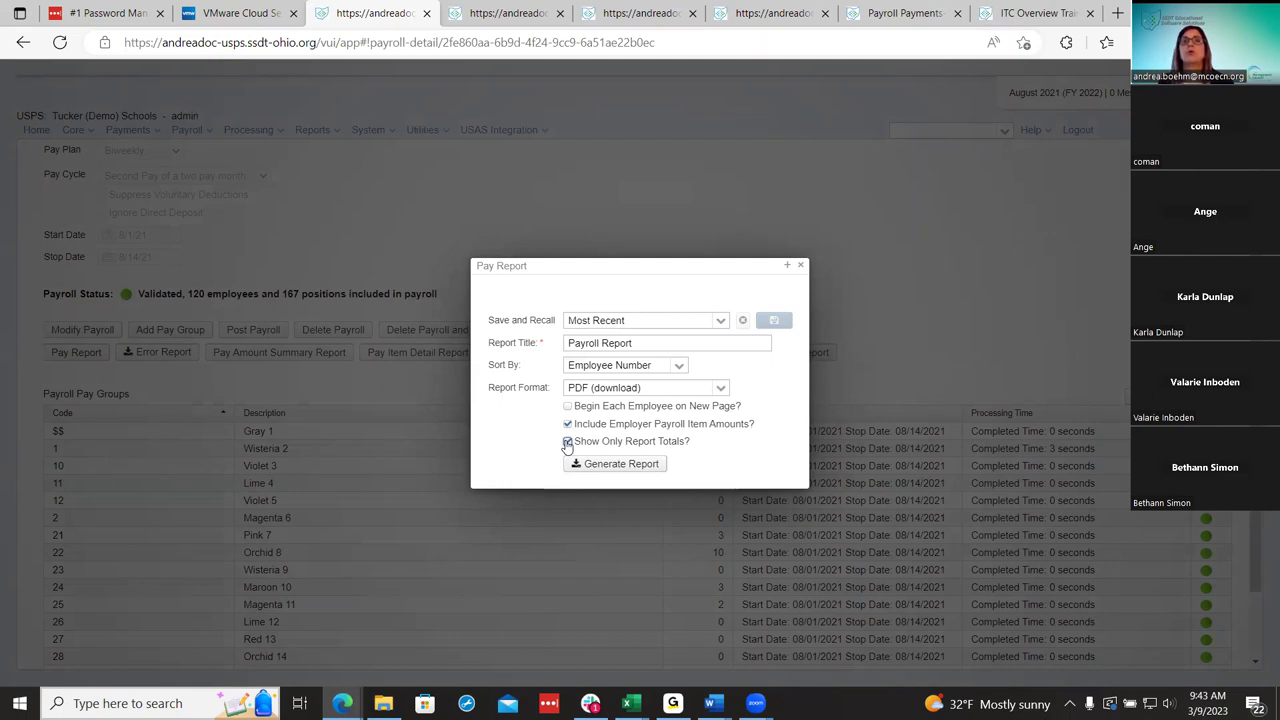
left_click(586, 466)
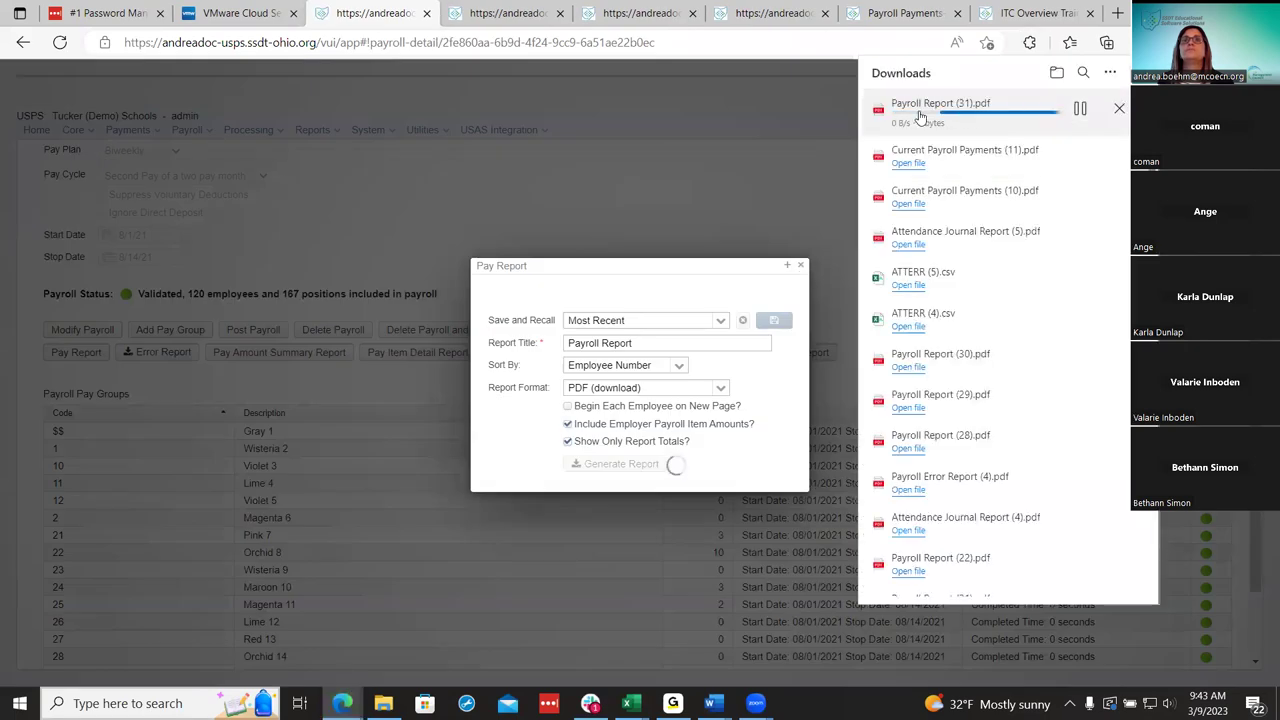
left_click(920, 118)
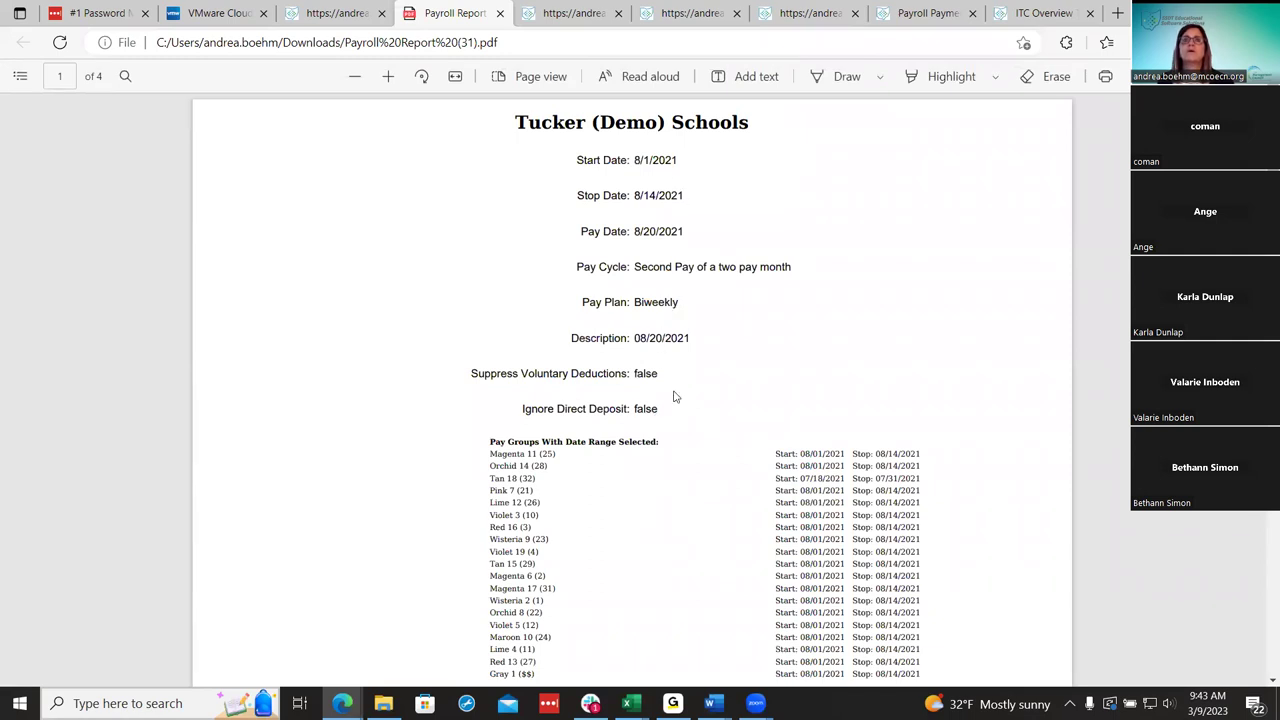
Check the pay group date ranges on the report's cover page, highlighting the dates for Tan 18 (32).
scroll(830, 472, "down", 3)
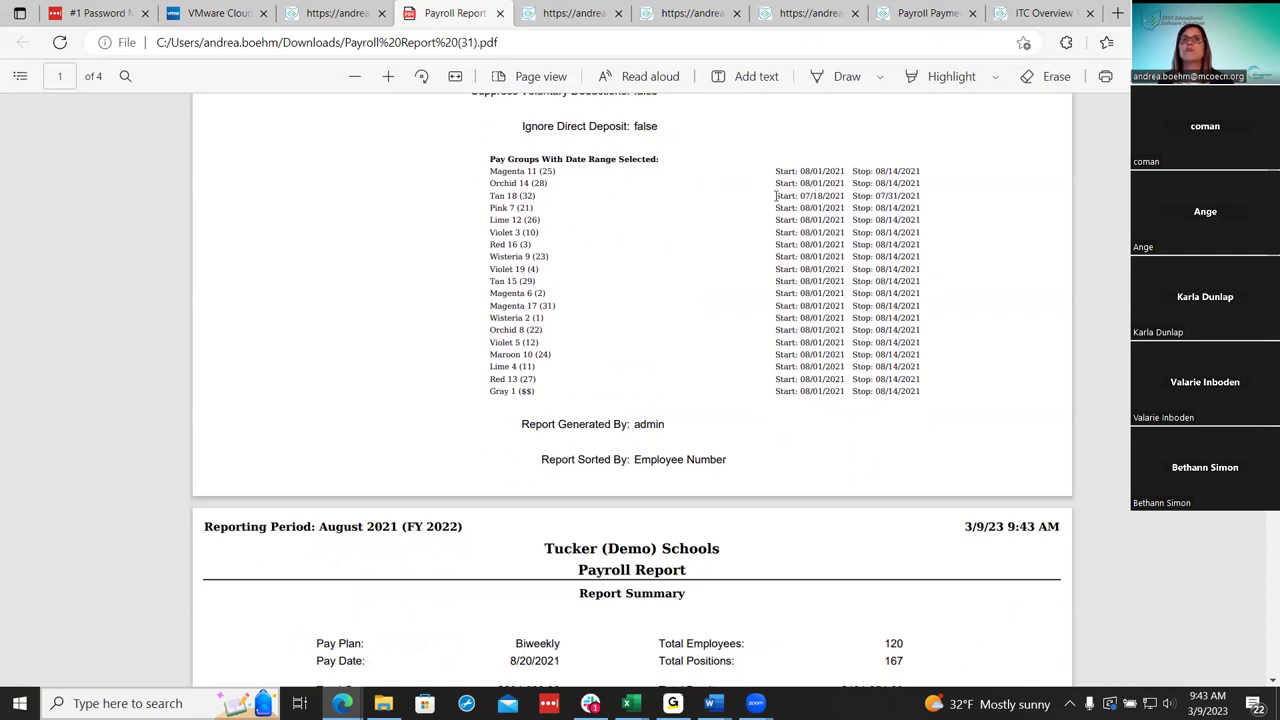
triple_click(913, 195)
right_click(940, 208)
left_click(683, 354)
Examine the Report Summary and the pay group, pay type and pay item totals, and close the totals-only Payroll Report.
scroll(700, 380, "down", 5)
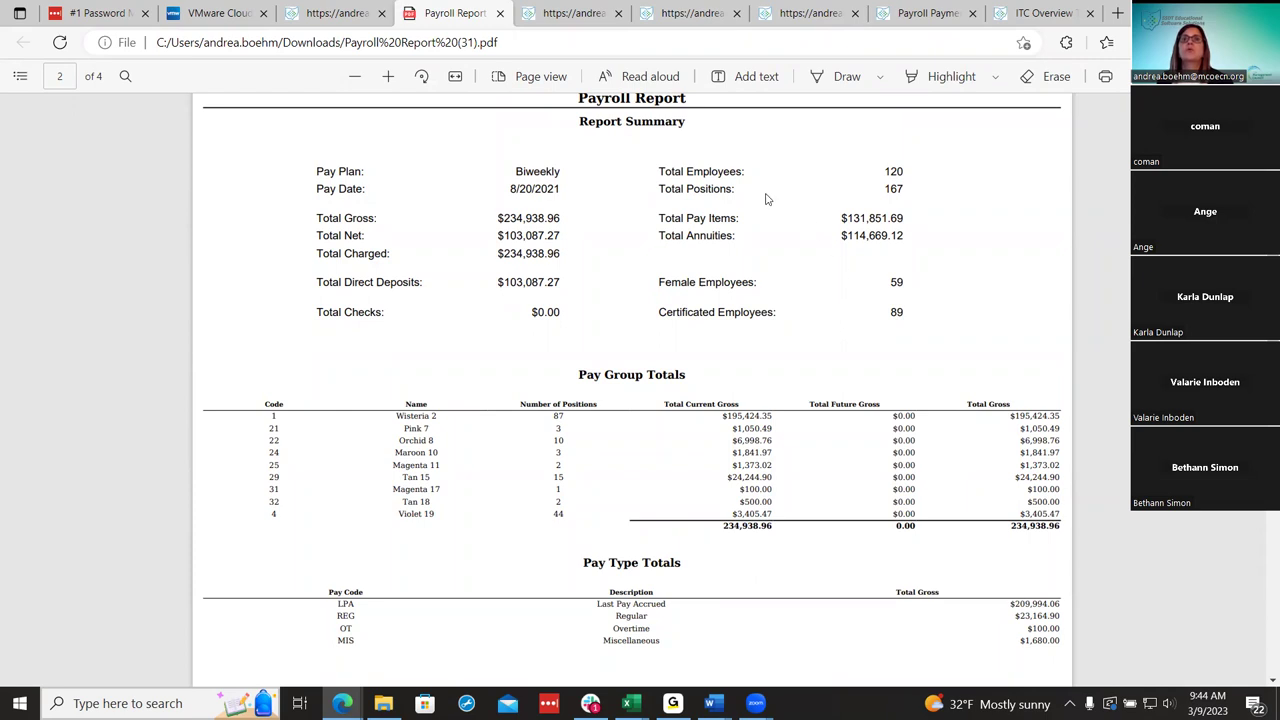
scroll(849, 359, "down", 3)
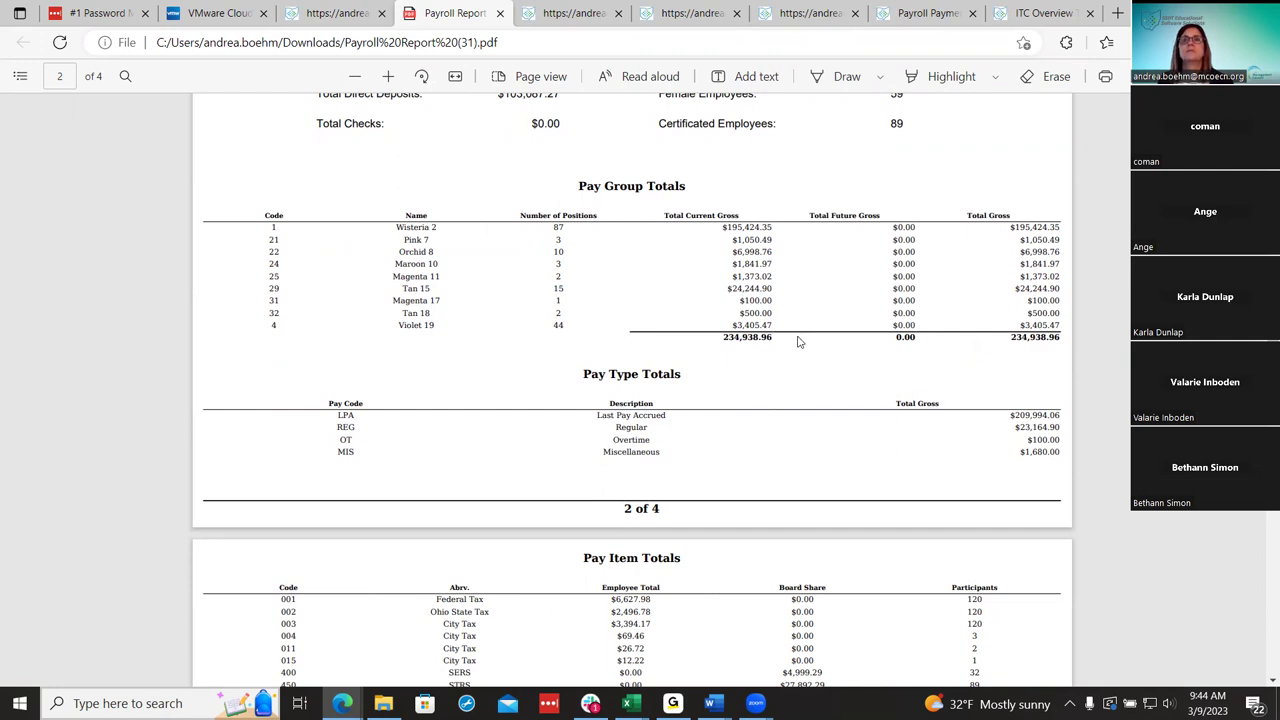
scroll(798, 340, "down", 2)
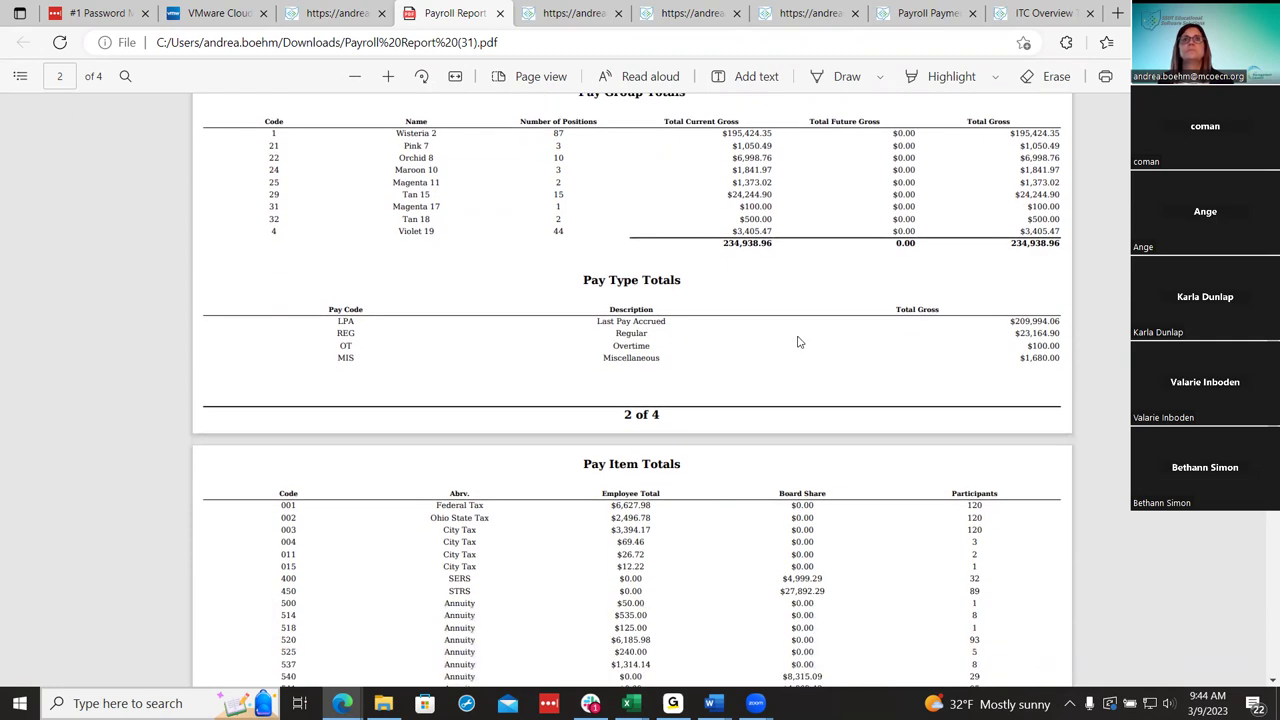
scroll(798, 342, "down", 2)
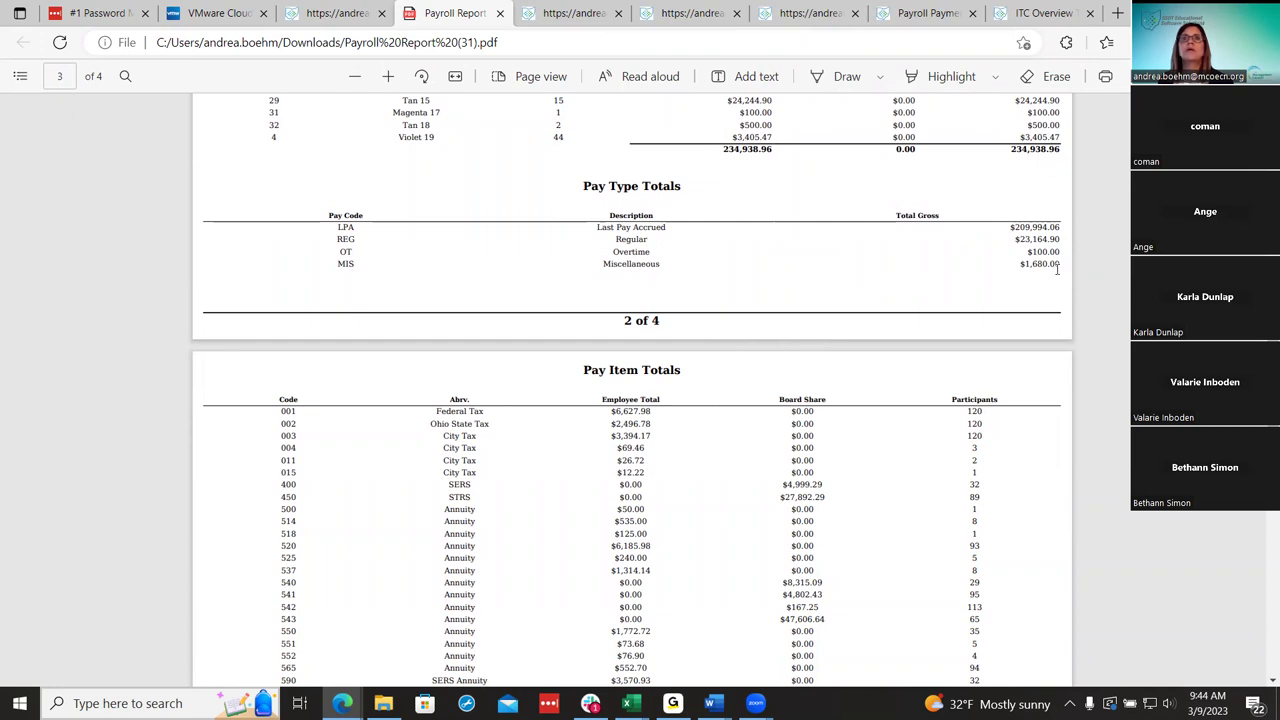
scroll(1055, 270, "down", 5)
scroll(1050, 278, "up", 20)
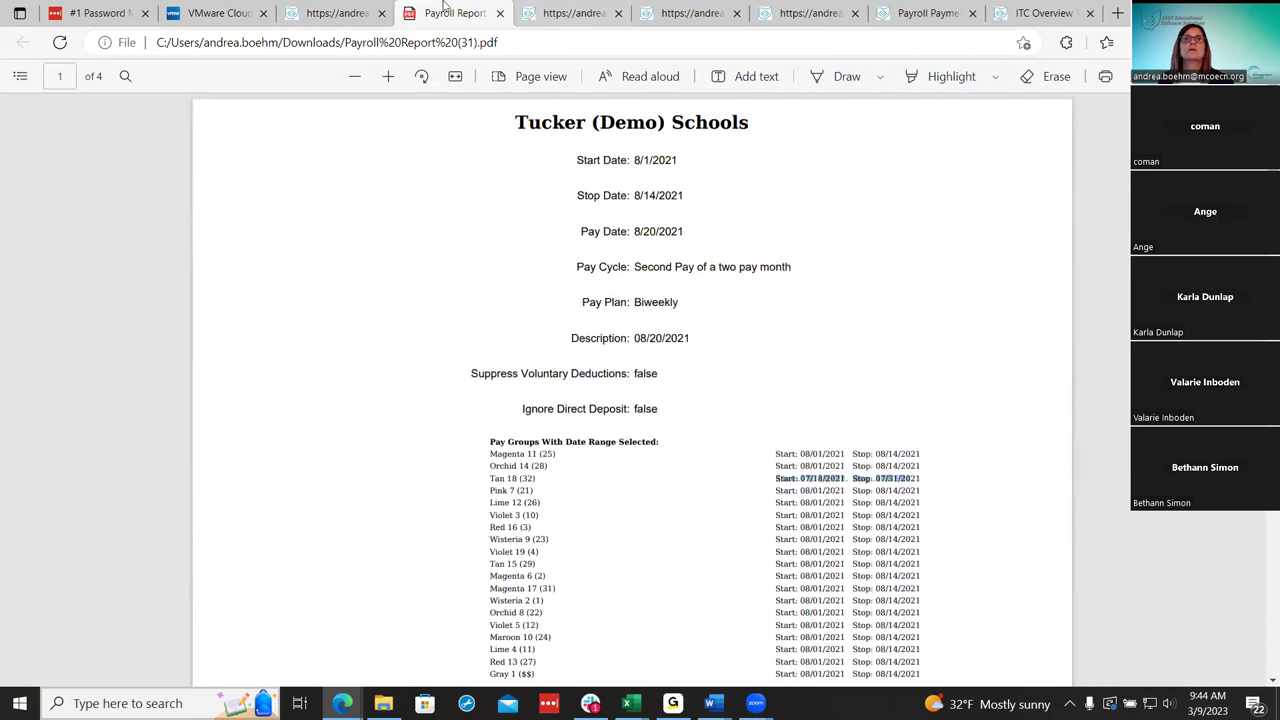
left_click(500, 13)
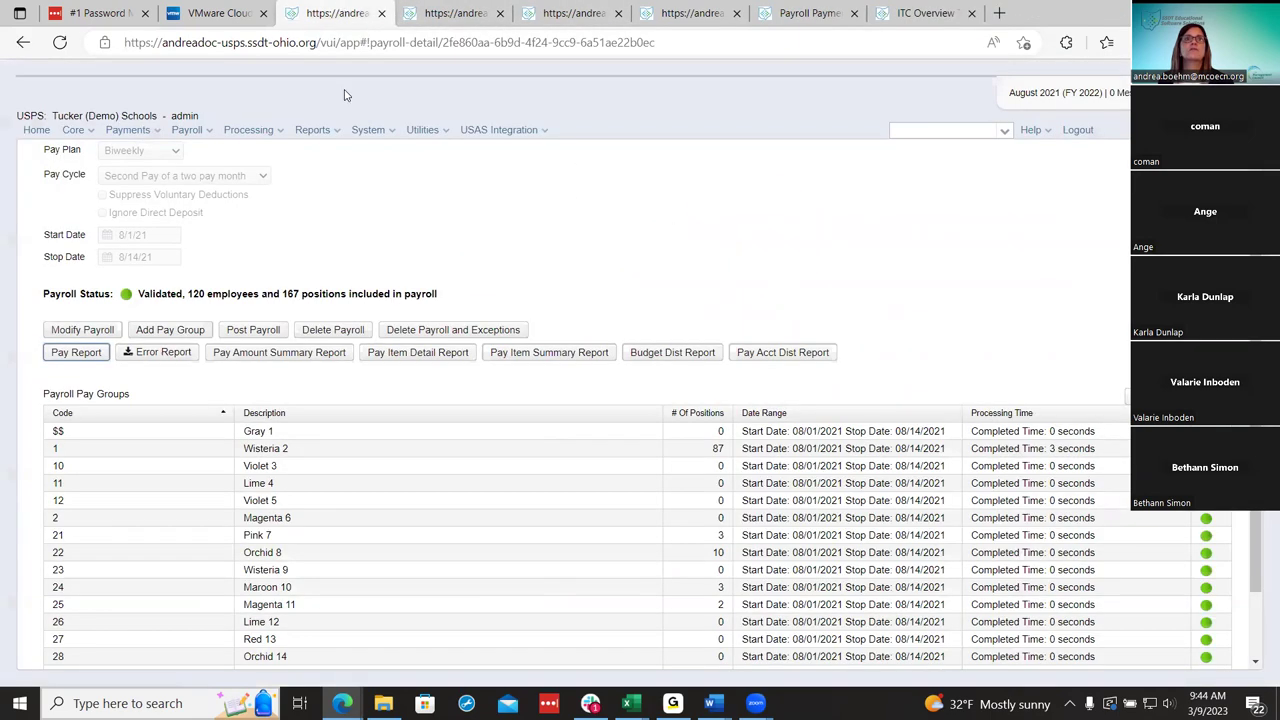
Generate the Pay Report again as a PDF with Show Only Report Totals disabled, and open the full report.
left_click(80, 357)
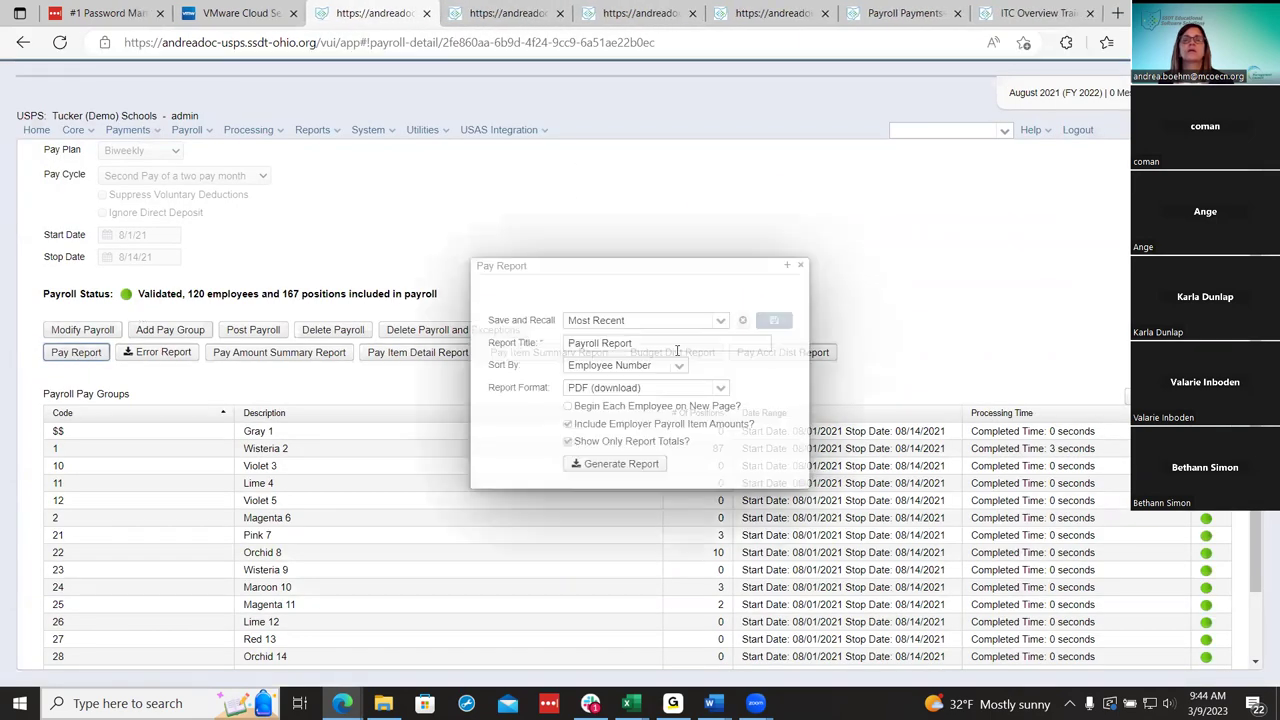
left_click(567, 441)
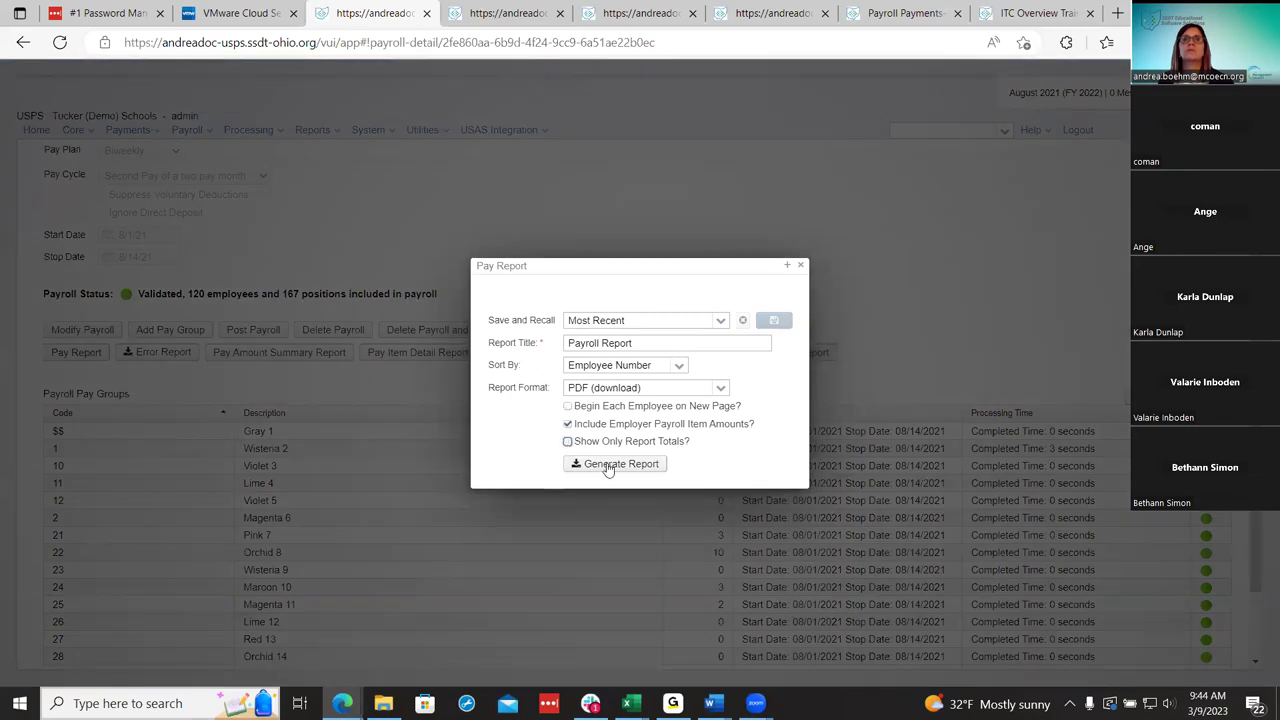
left_click(607, 466)
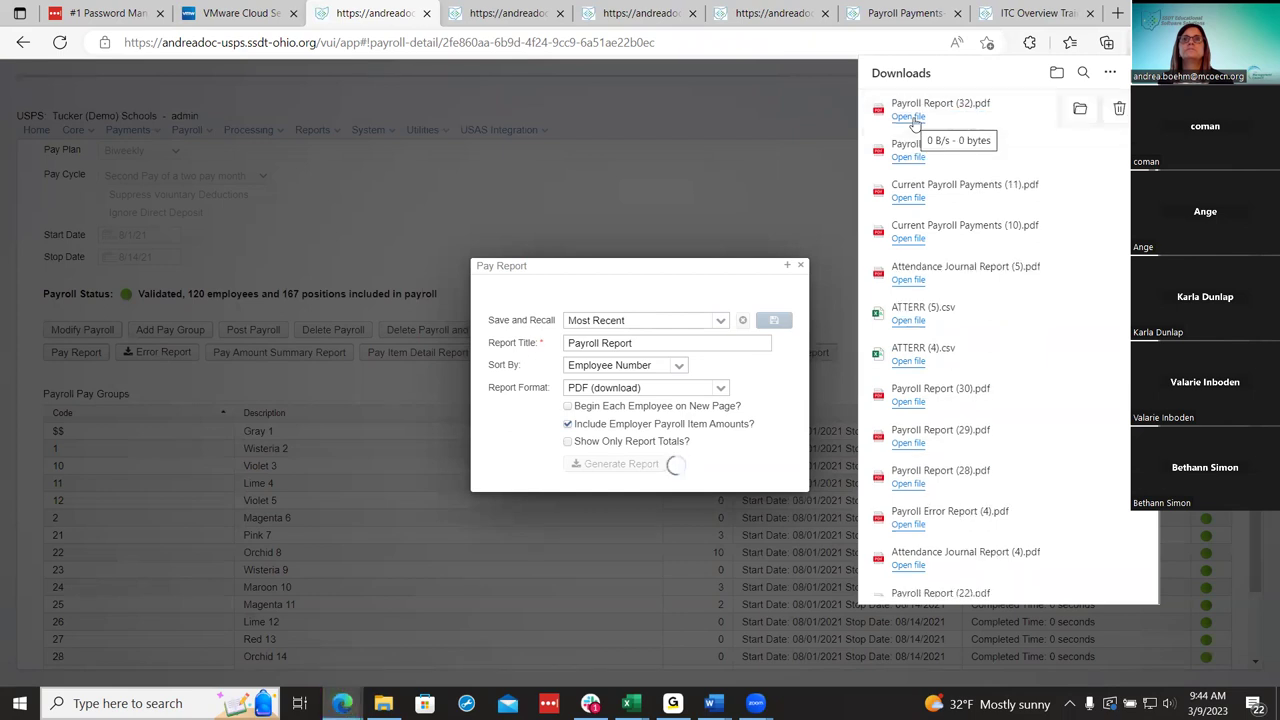
left_click(911, 117)
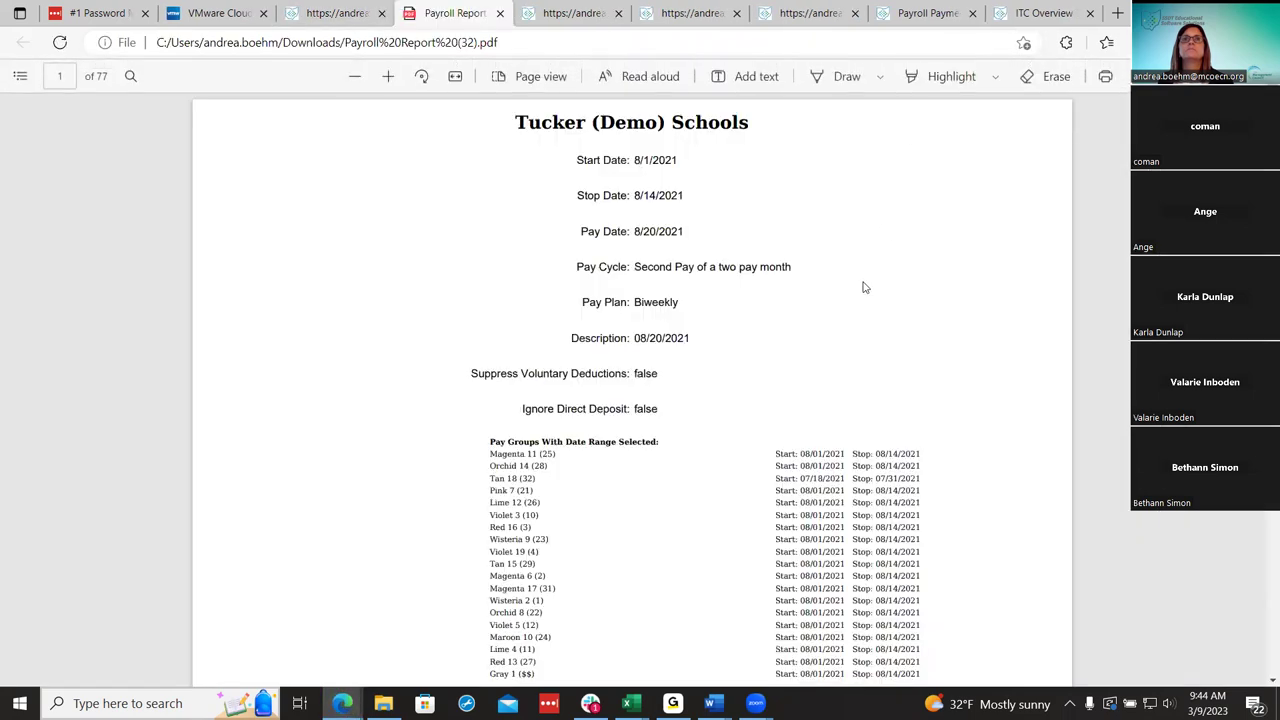
Examine the employees' pay records, pay items and pay accounts on pages 2 and 3, and the summary totals on page 75.
scroll(863, 289, "down", 10)
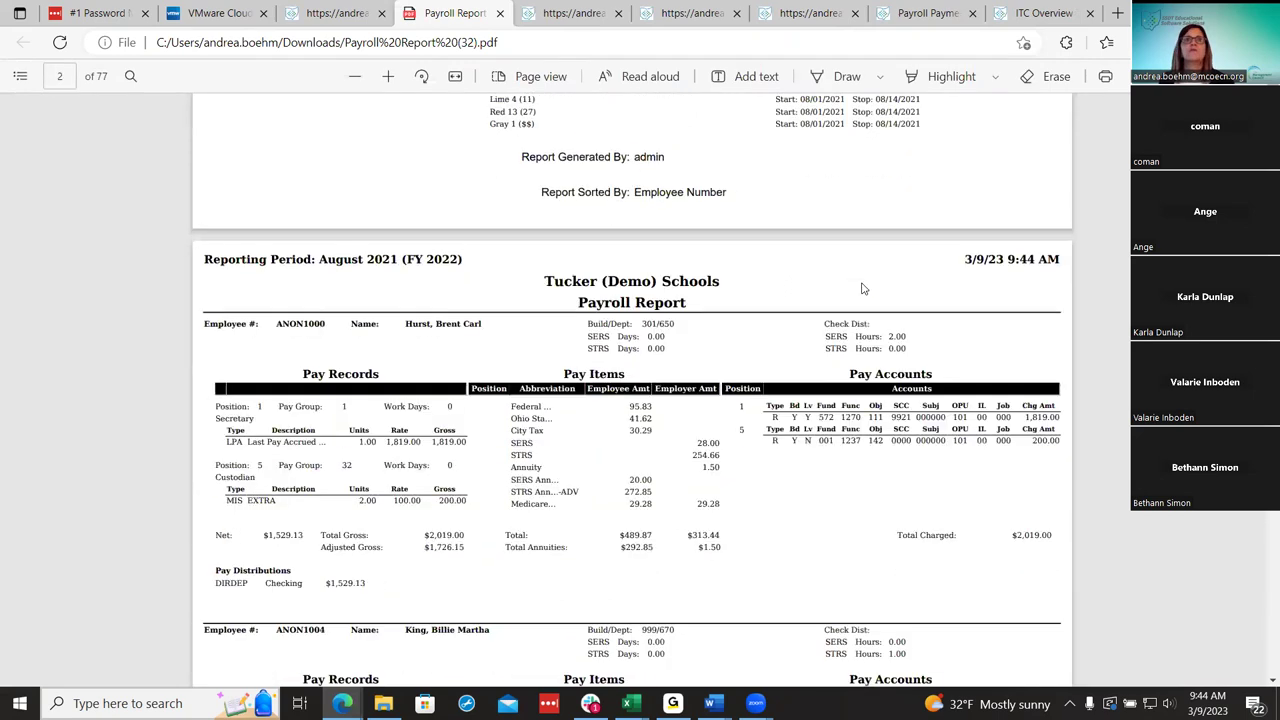
scroll(863, 289, "down", 2)
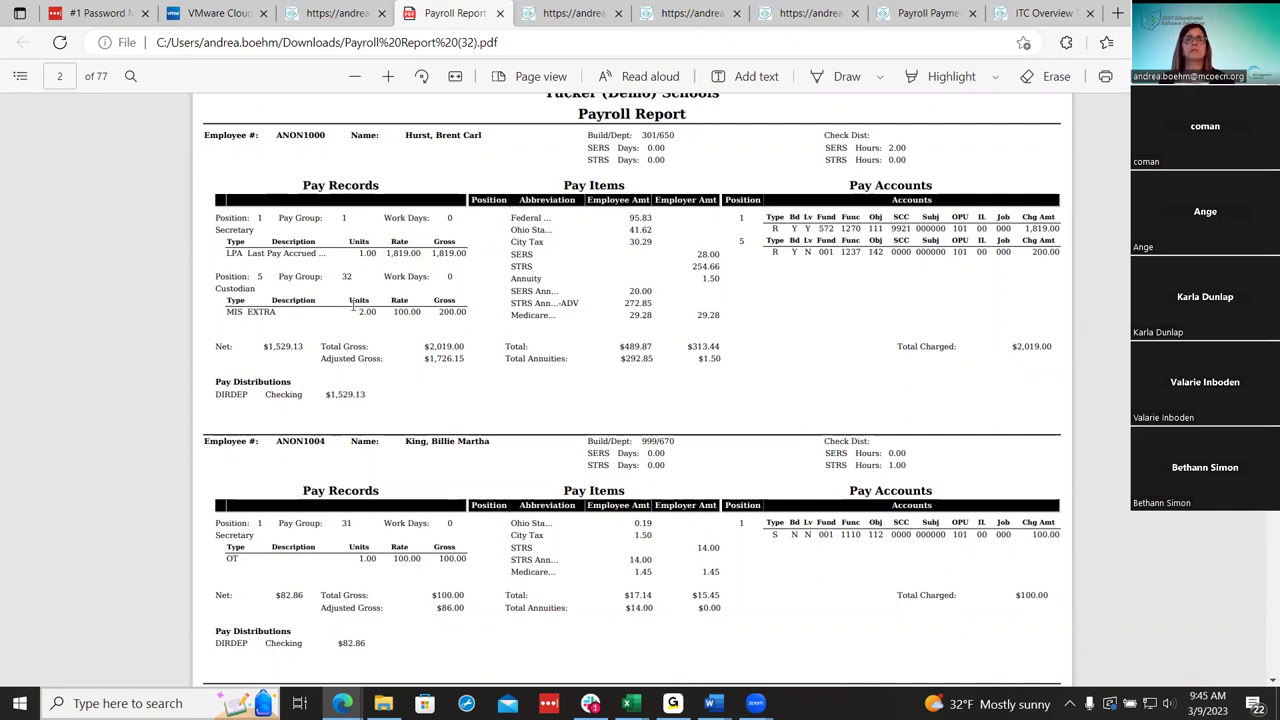
scroll(352, 308, "down", 1)
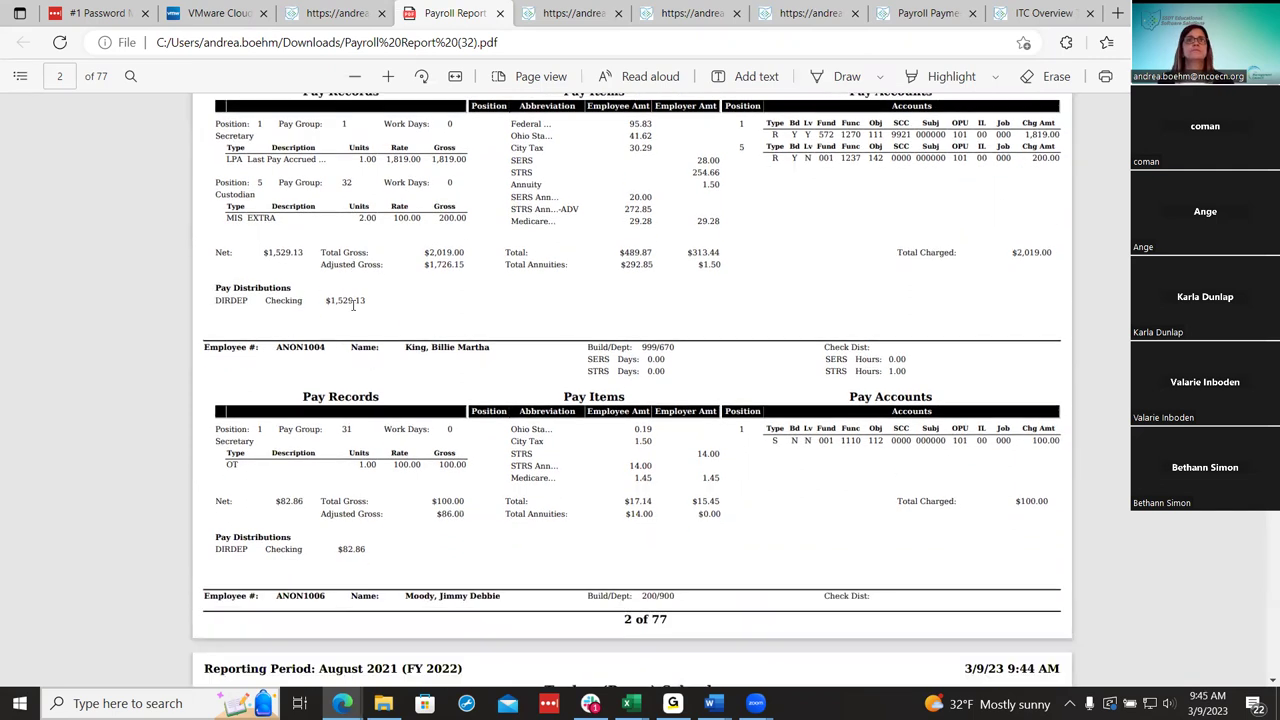
scroll(352, 308, "down", 2)
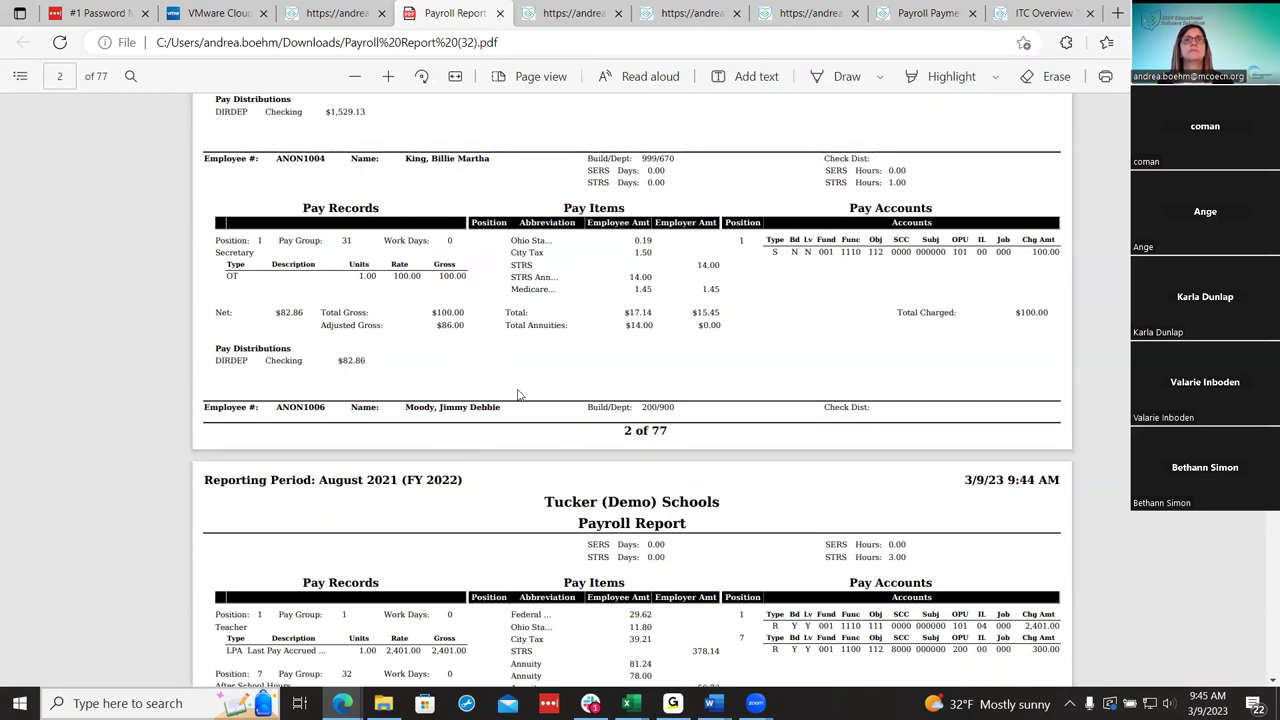
scroll(517, 392, "down", 2)
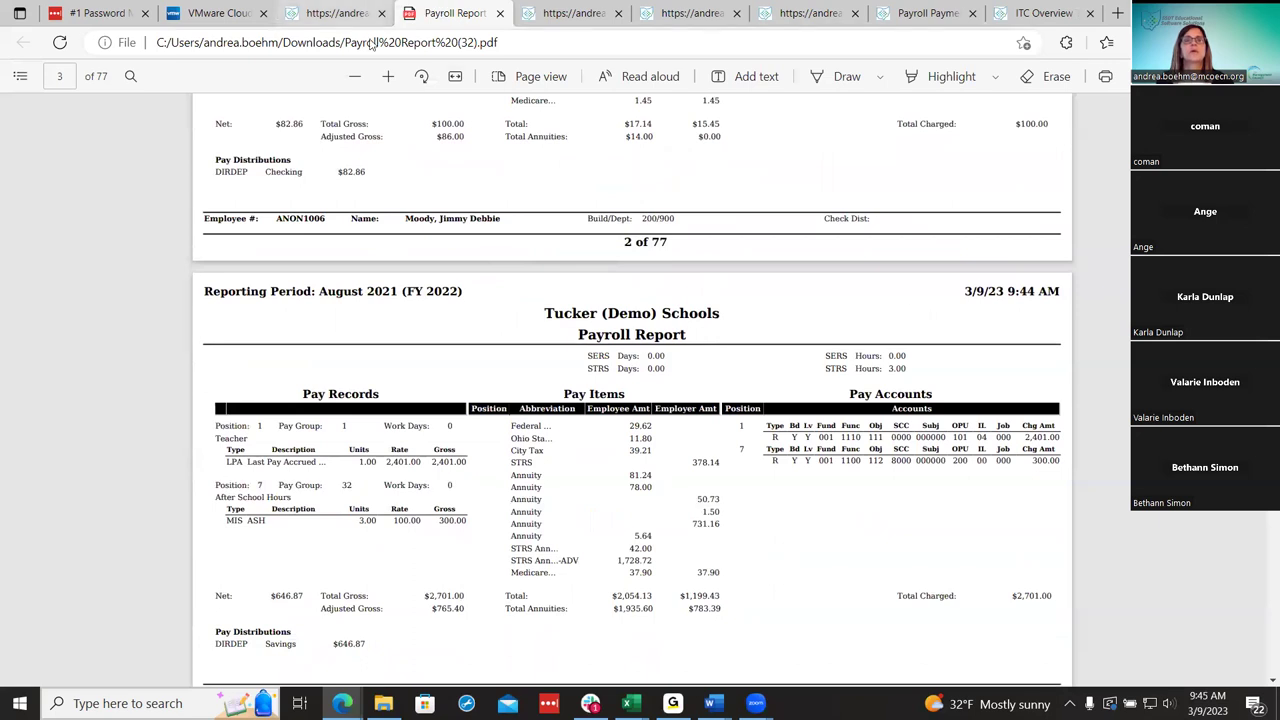
key("End")
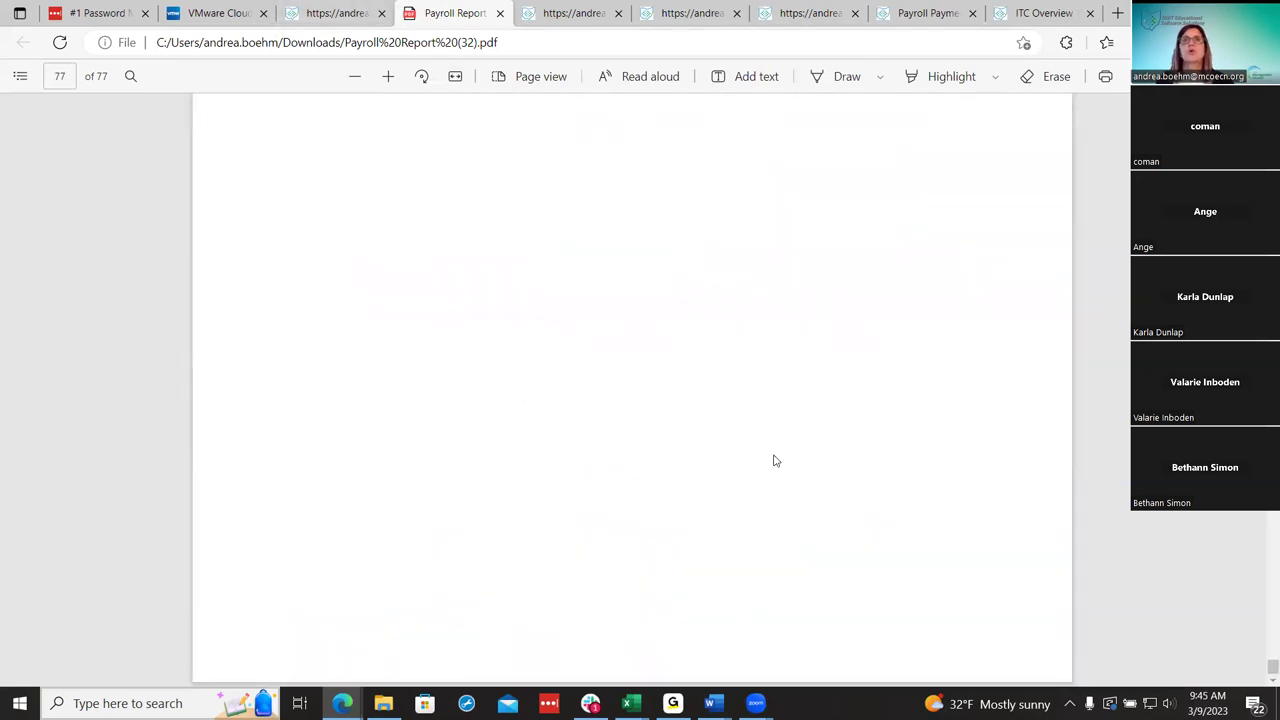
scroll(771, 457, "up", 5)
scroll(773, 460, "up", 8)
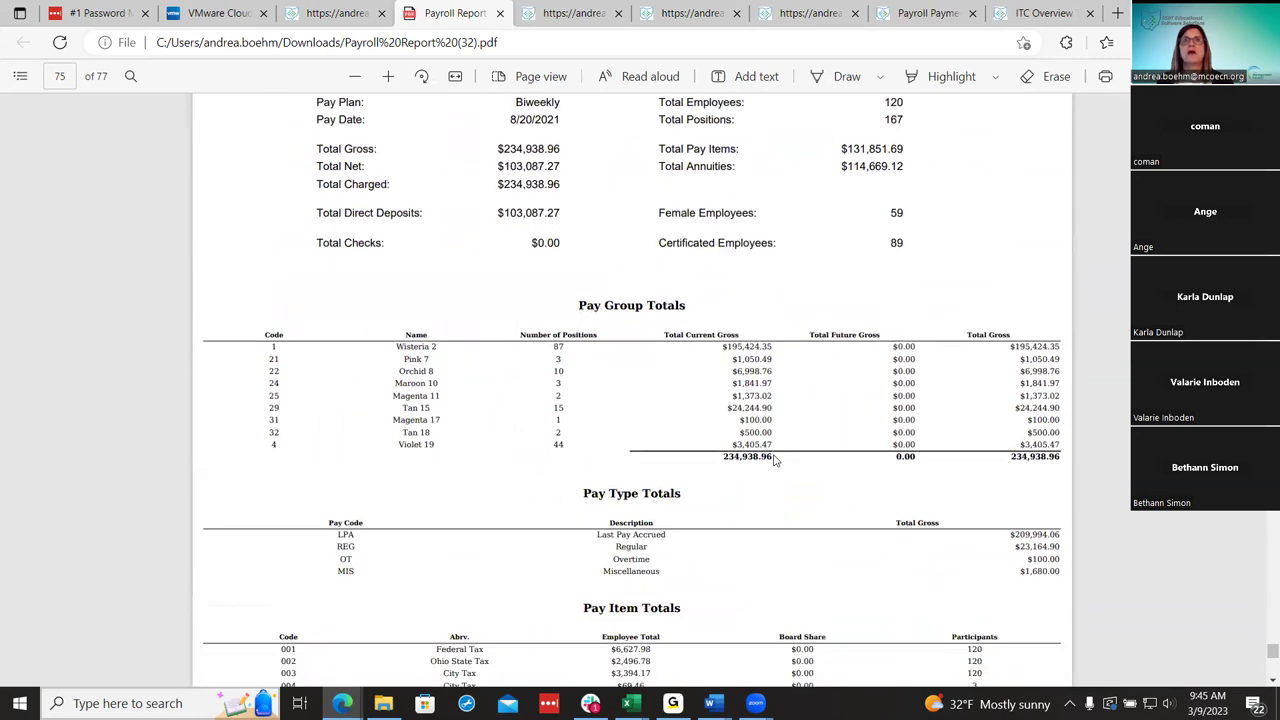
Set up the payroll's Pay Amount Summary Report sorted by Employee Name, with subtotals by sort option and selection of specific pay groups enabled.
left_click(349, 8)
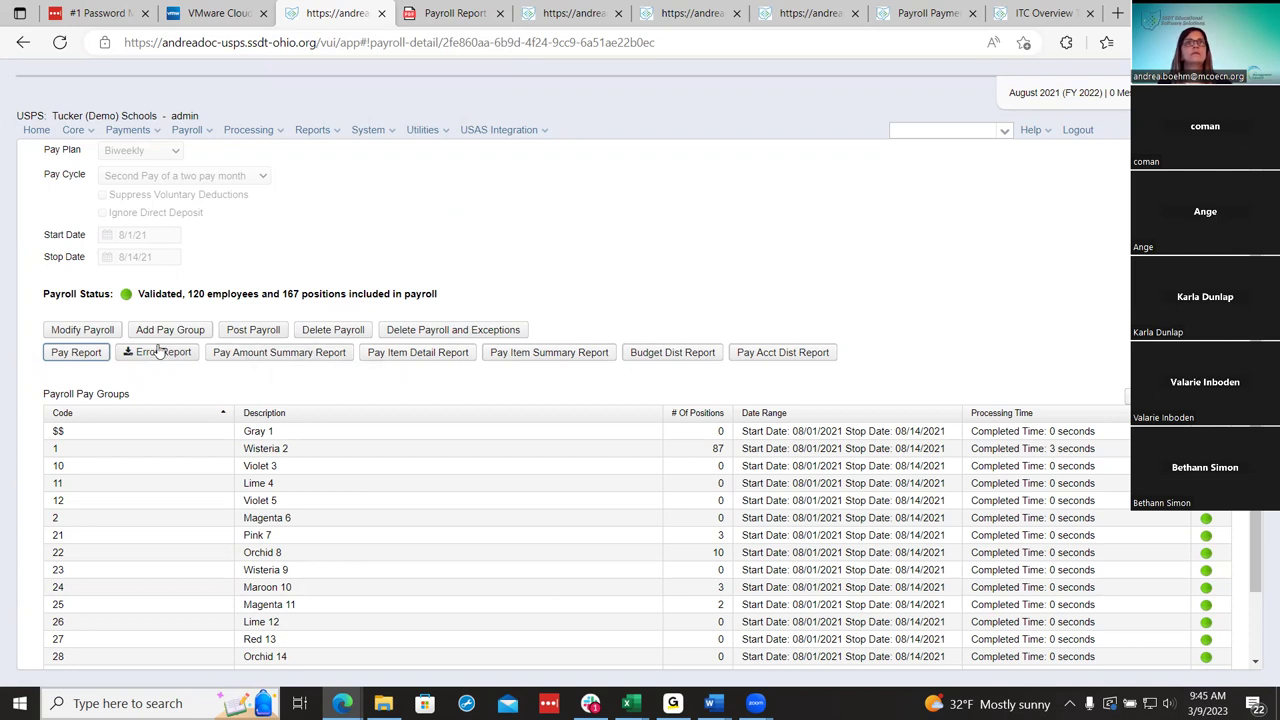
left_click(234, 358)
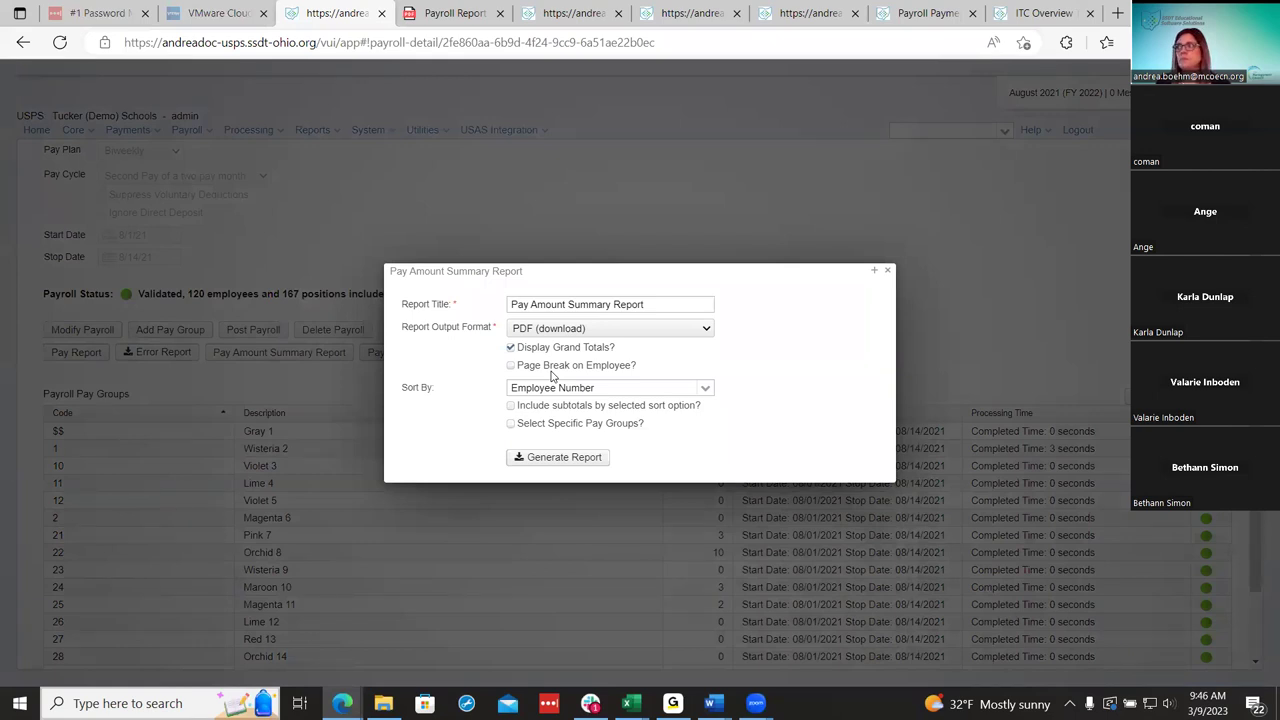
left_click(708, 389)
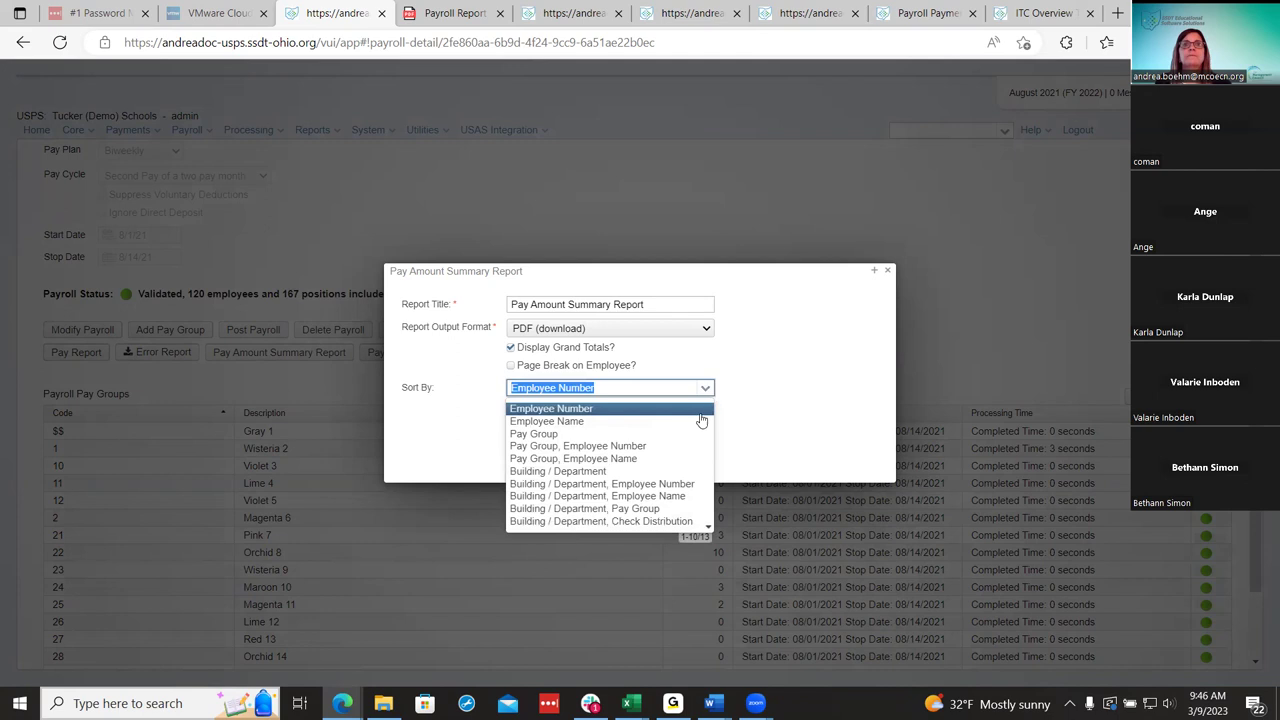
left_click(697, 423)
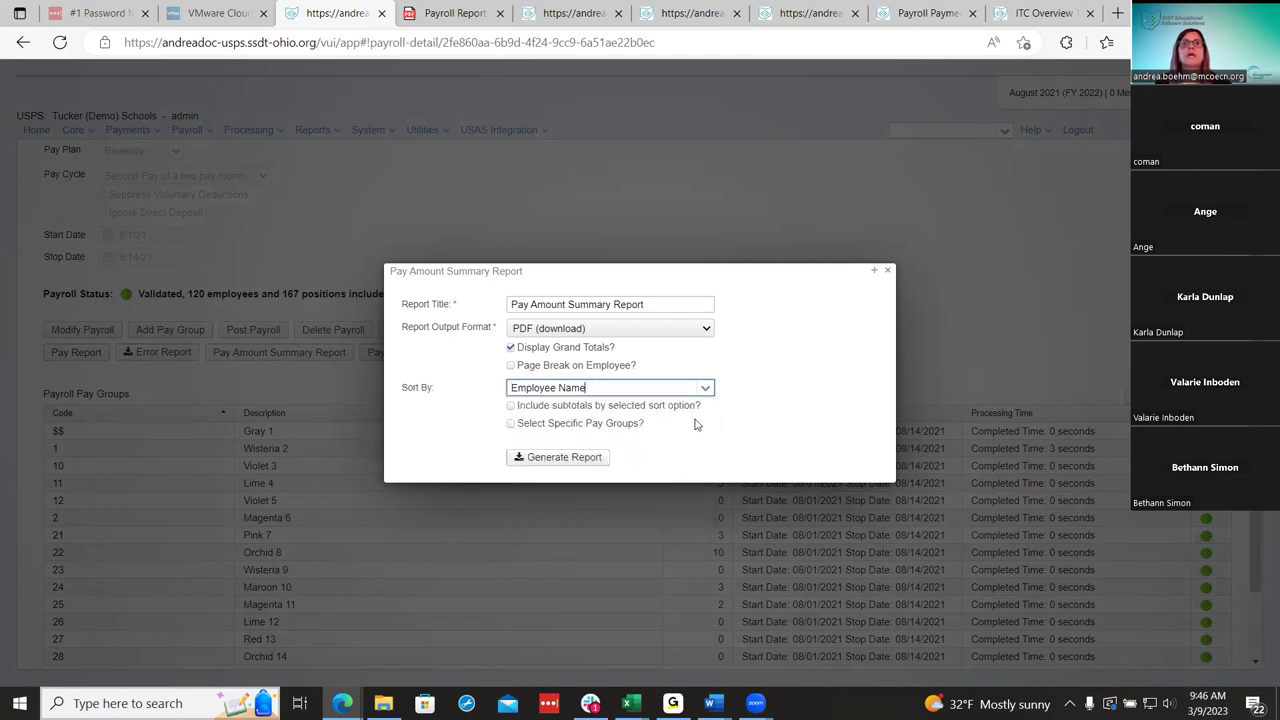
left_click(511, 406)
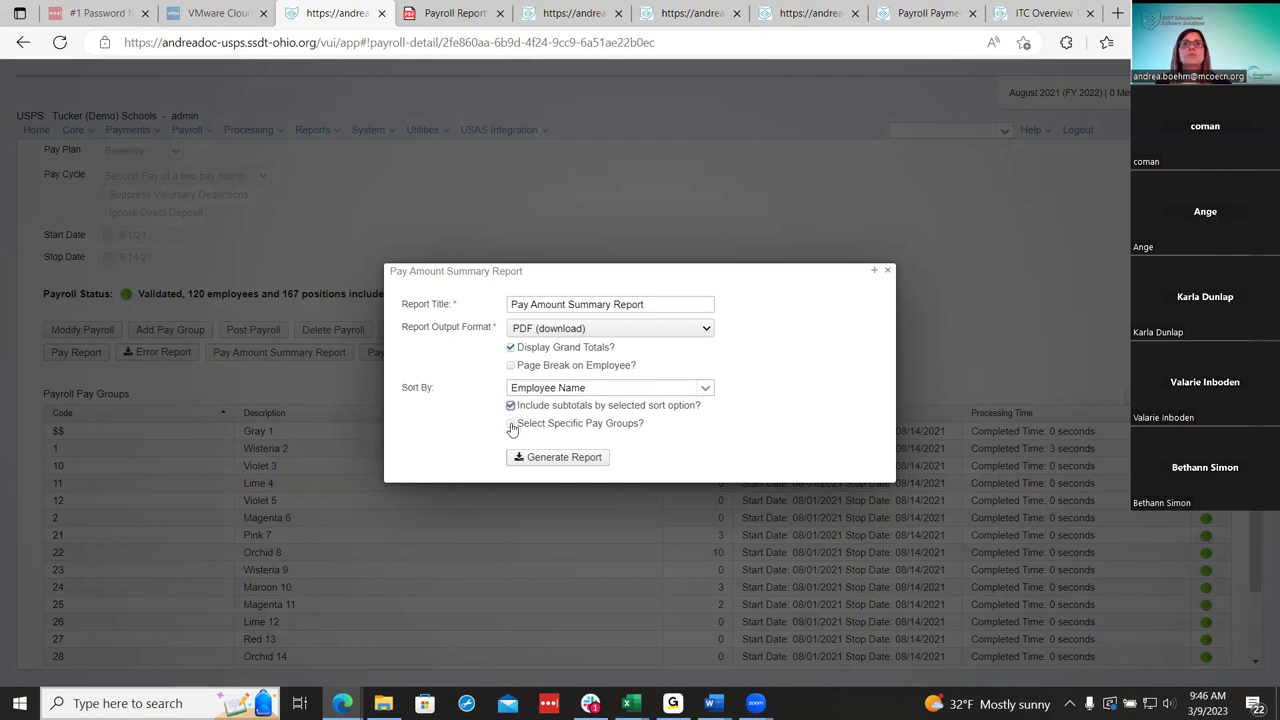
left_click(511, 424)
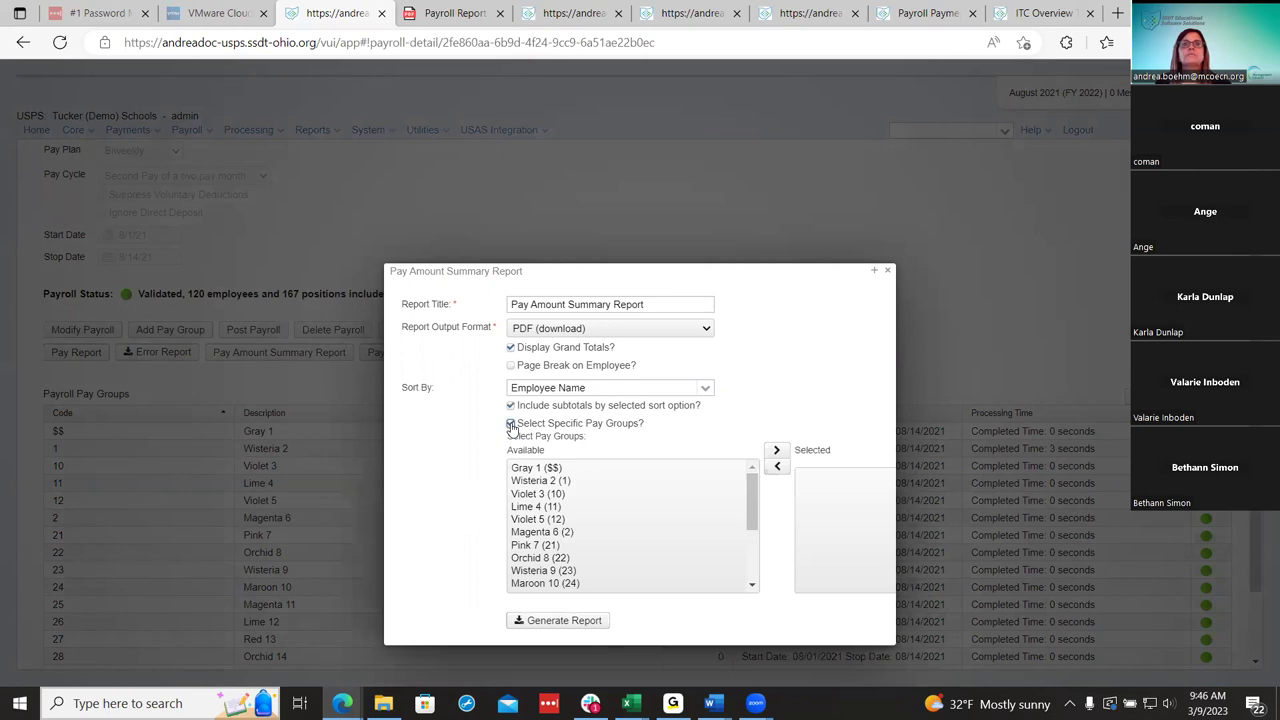
Pick the Gray 1 ($$) pay group, generate the Pay Amount Summary Report, view the resulting PDF and close it.
double_click(550, 468)
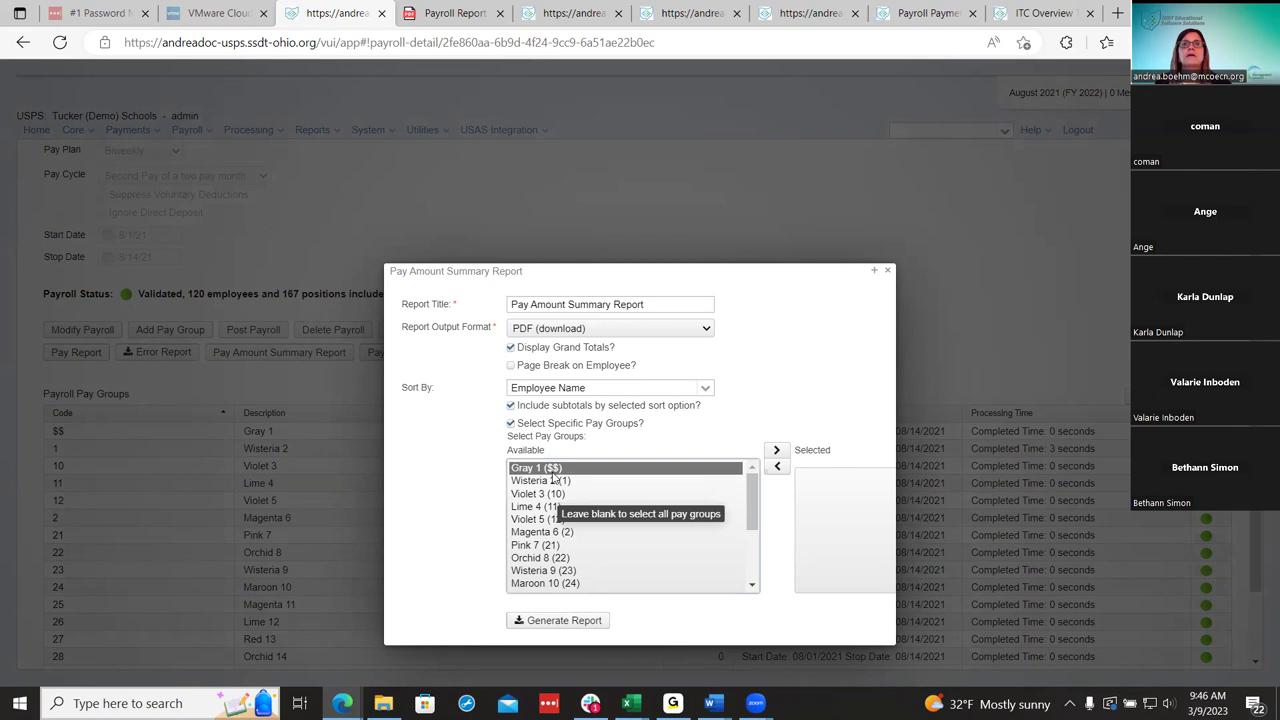
left_click(532, 621)
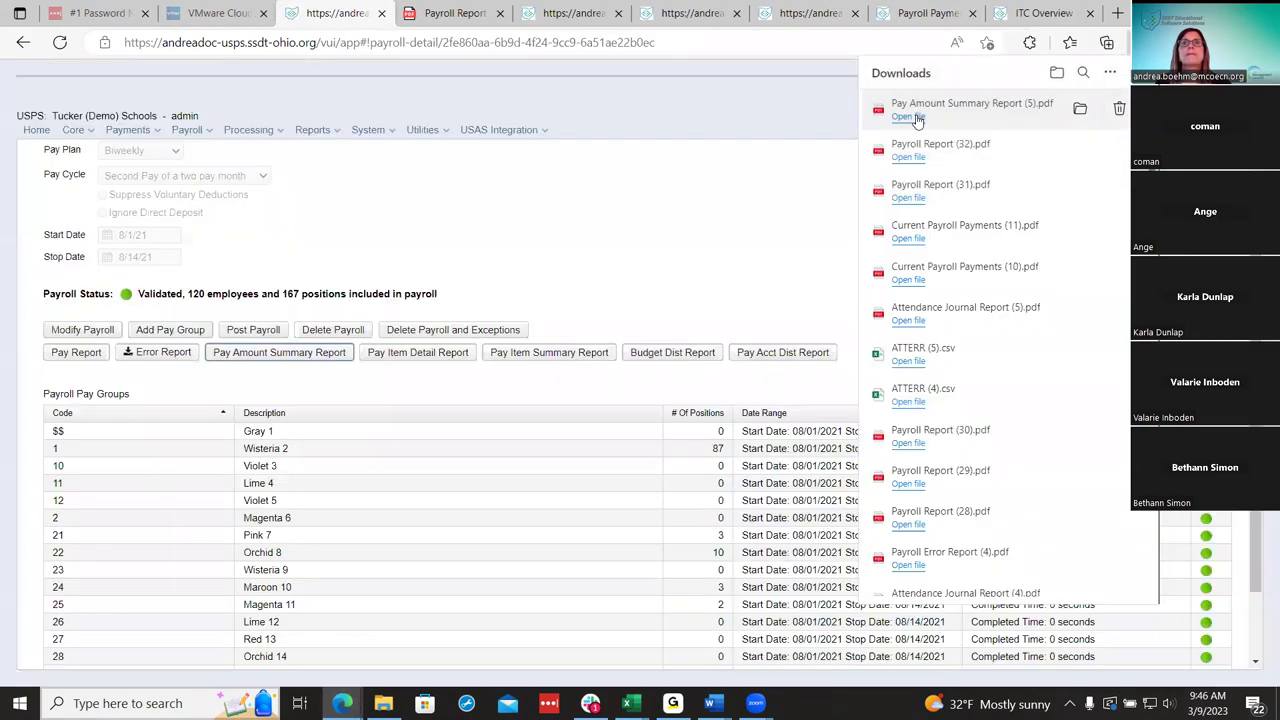
left_click(910, 117)
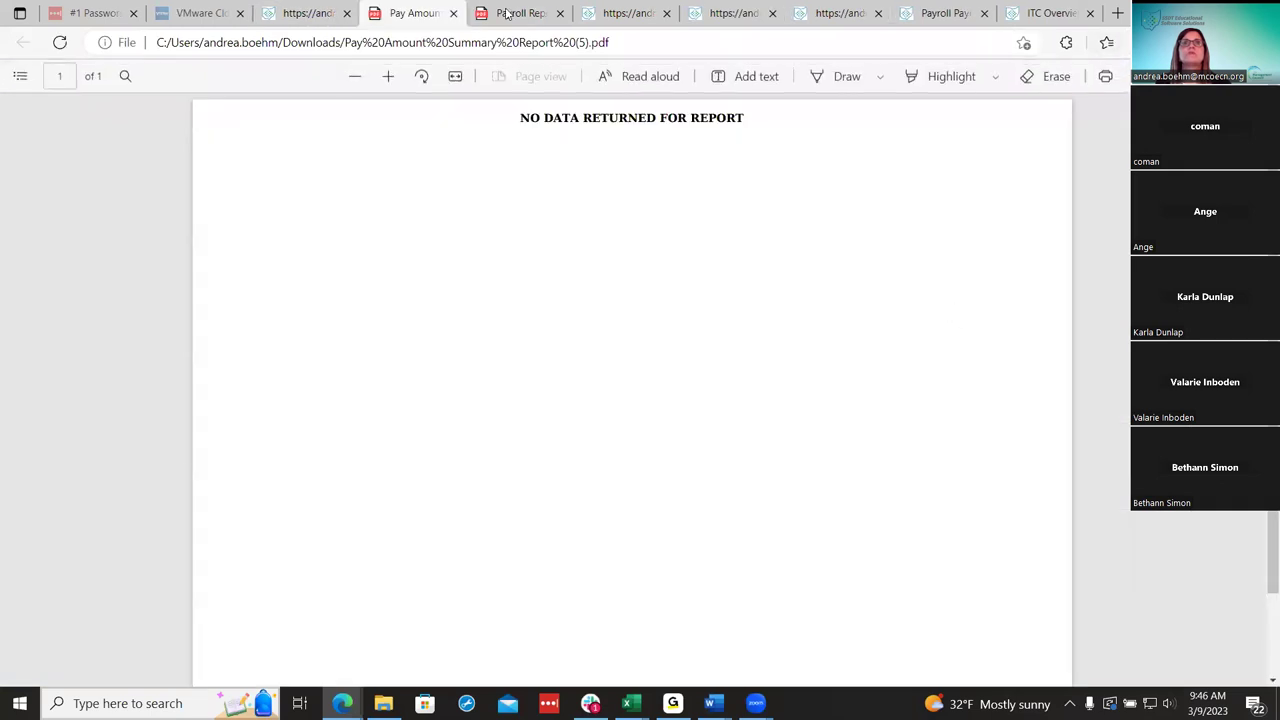
left_click(453, 13)
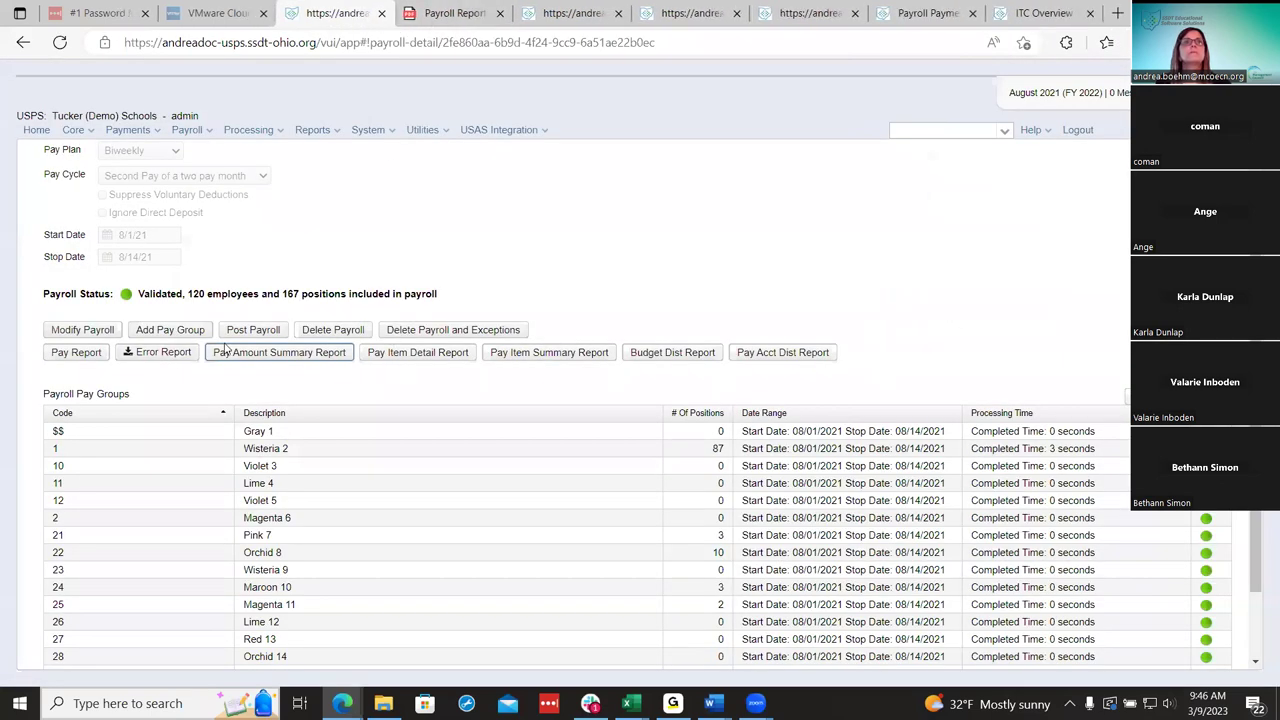
Generate a Pay Amount Summary Report PDF with sort-option subtotals for pay groups Magenta 11 (25) and Red 13 (27), and open it.
left_click(250, 352)
left_click(510, 405)
left_click(511, 423)
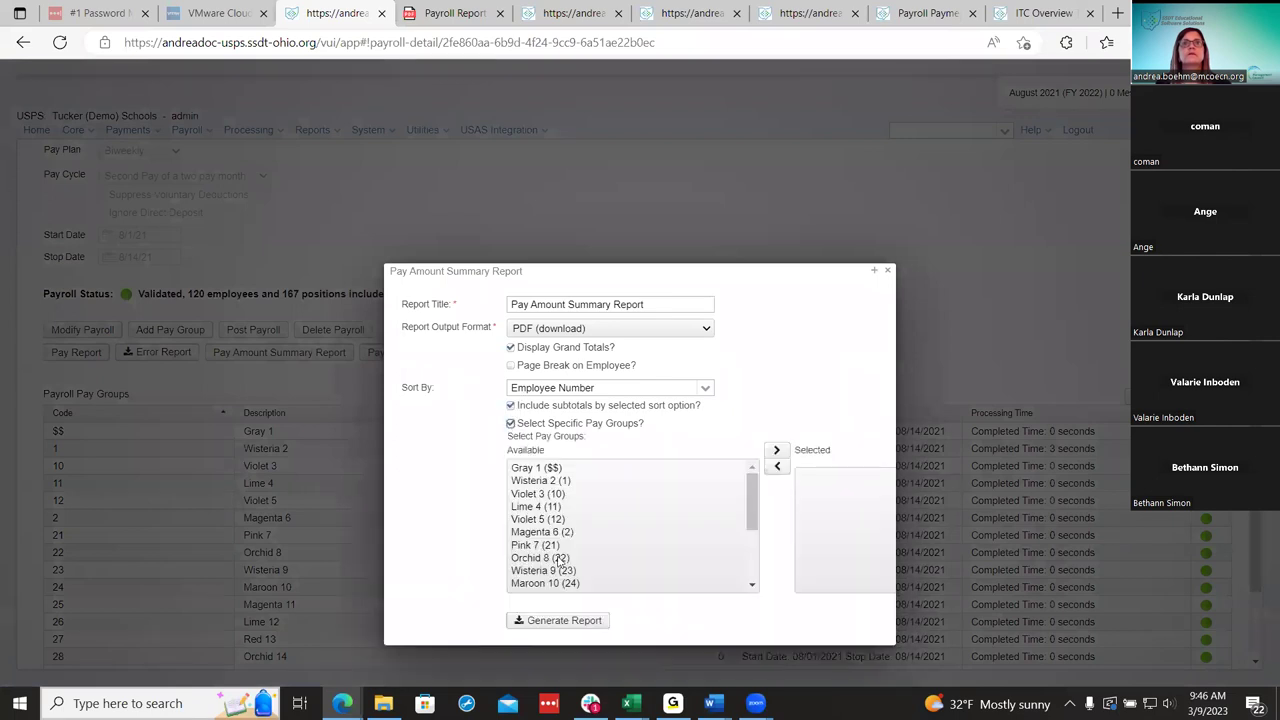
scroll(555, 525, "down", 2)
left_click(562, 517)
double_click(562, 517)
double_click(563, 529)
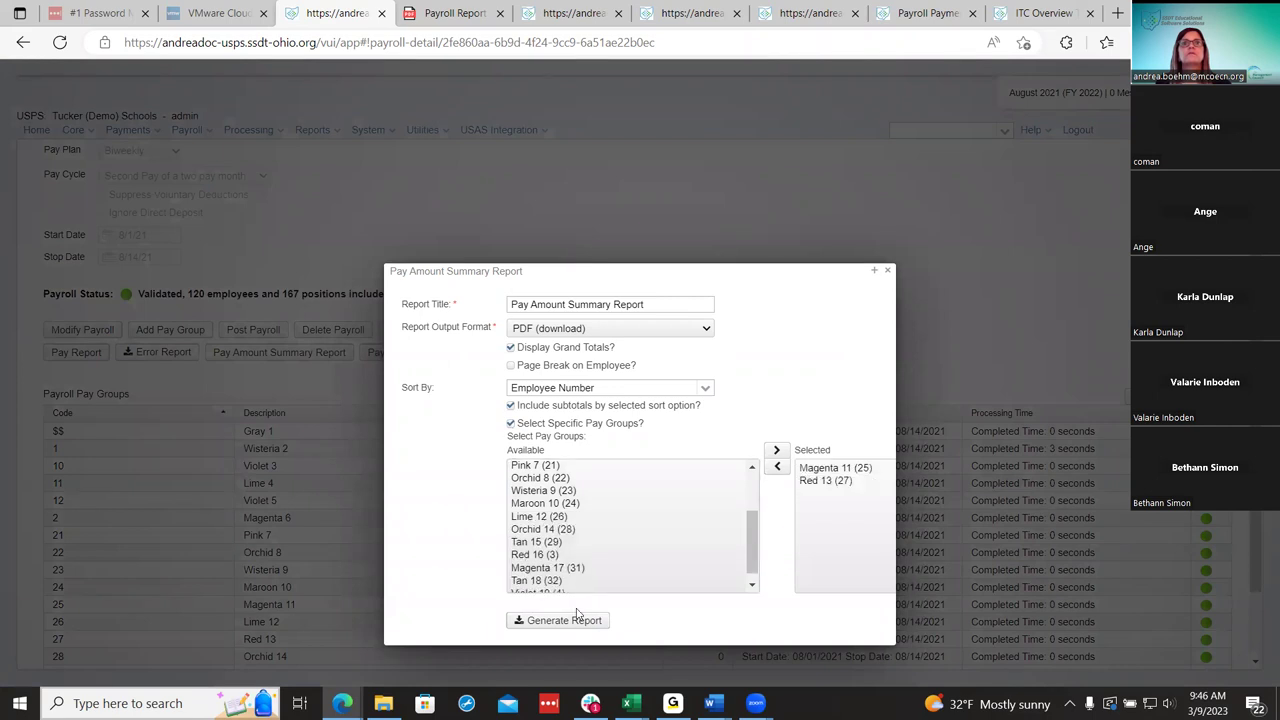
left_click(577, 621)
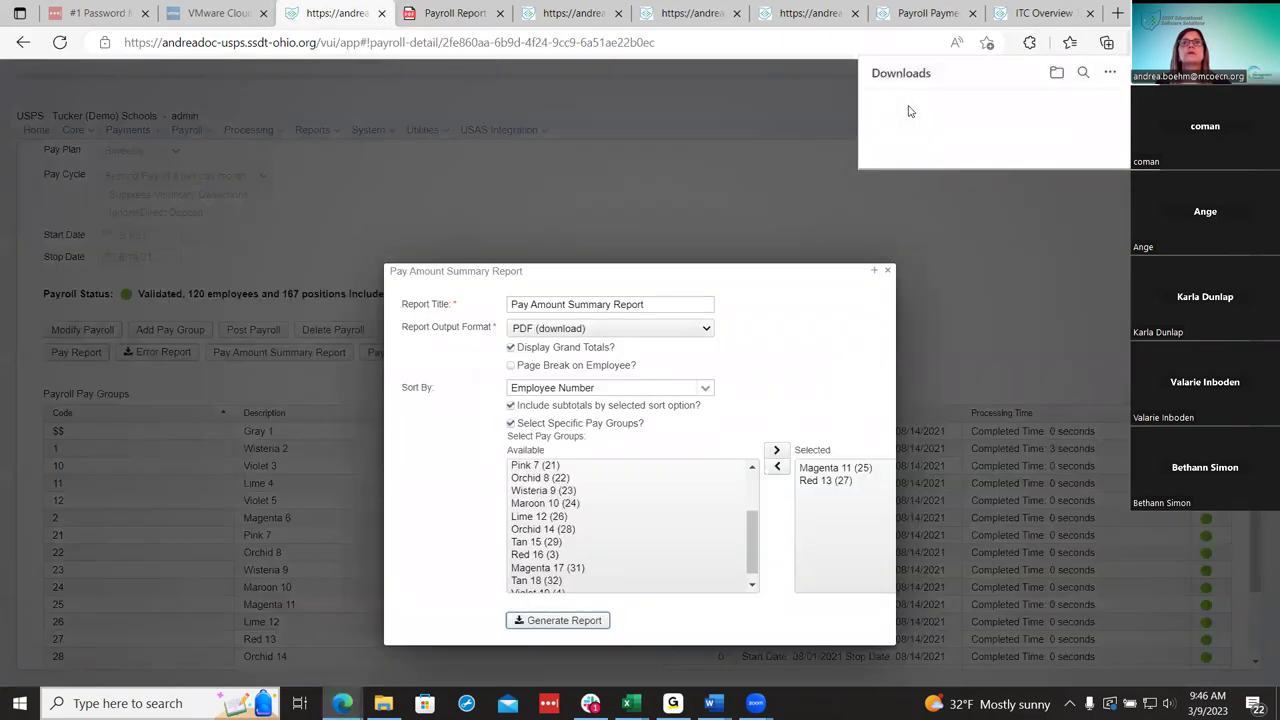
left_click(908, 115)
Examine the employee rows and subtotals on page 2 and the grand totals on page 3 of the report.
scroll(890, 250, "down", 3)
scroll(893, 286, "down", 3)
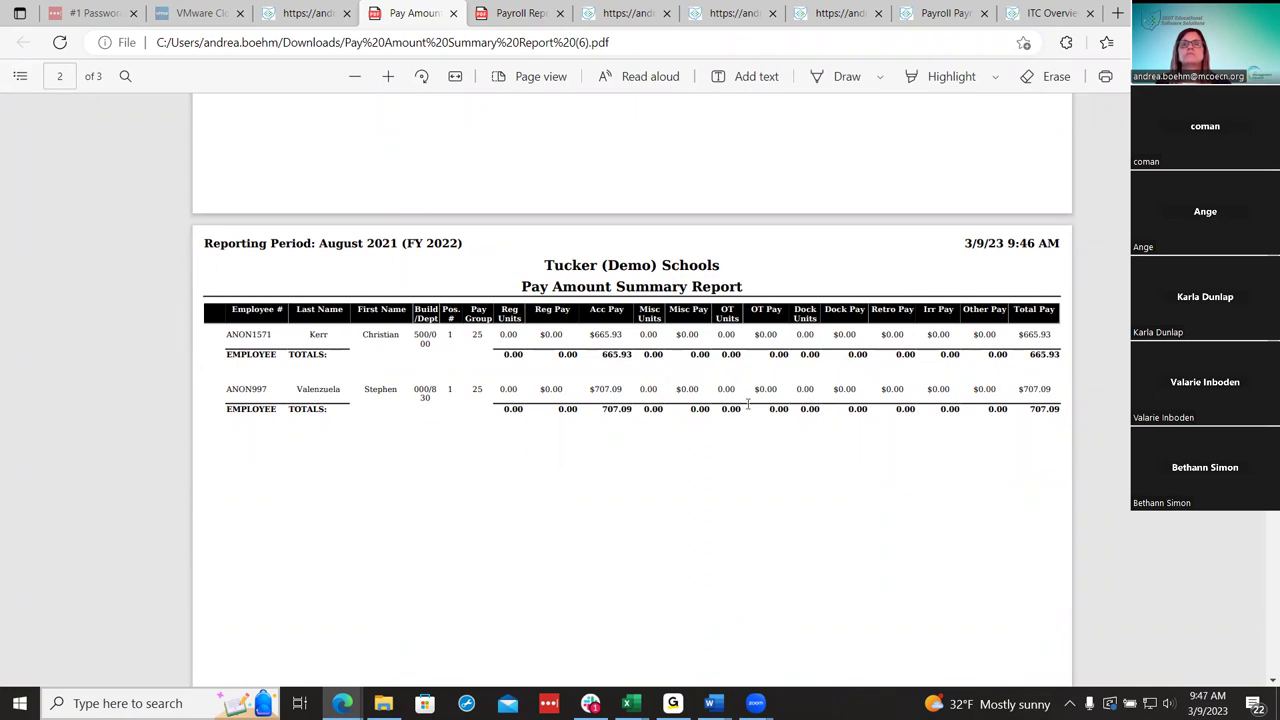
scroll(780, 442, "down", 5)
scroll(786, 445, "down", 4)
scroll(780, 443, "up", 2)
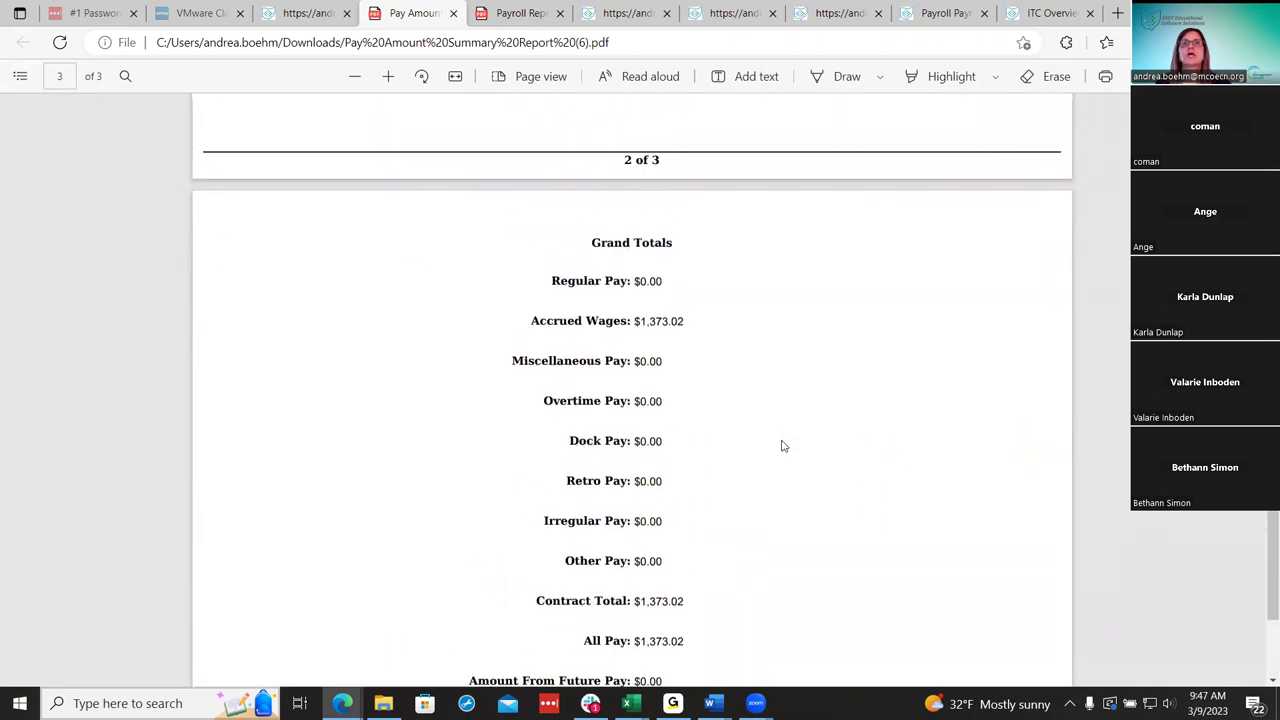
scroll(775, 402, "up", 4)
scroll(778, 403, "up", 8)
Back in the payroll, generate the Pay Amount Summary Report with its default options for all pay groups, and open the PDF.
left_click(308, 13)
left_click(288, 362)
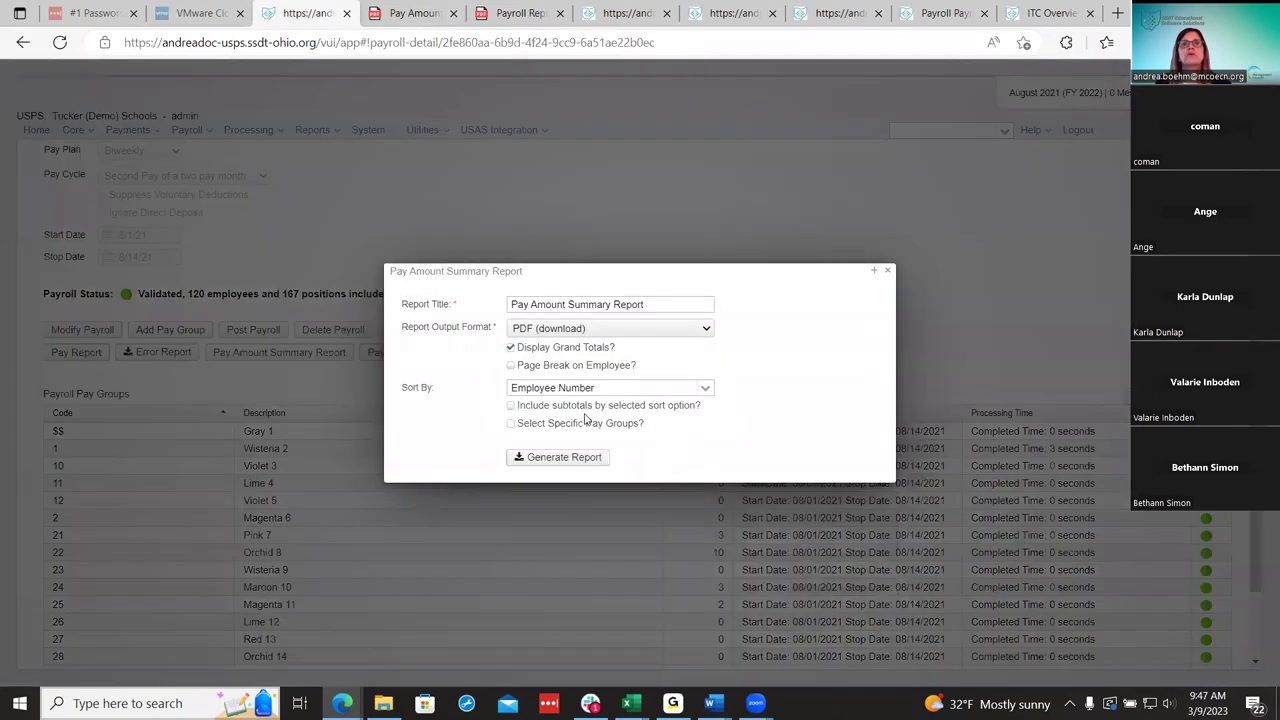
left_click(540, 466)
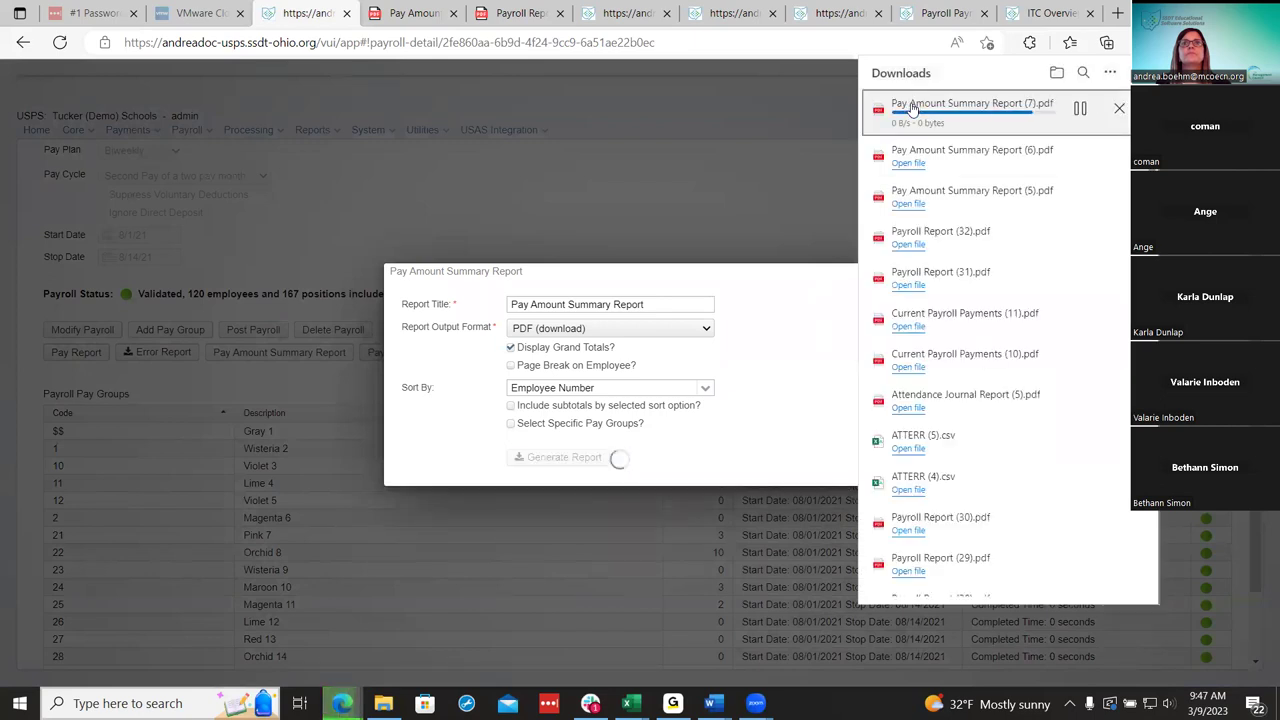
left_click(912, 110)
Examine the employee pay amounts from page 2 onward and the grand totals on page 9 of the full Pay Amount Summary Report.
scroll(851, 363, "down", 8)
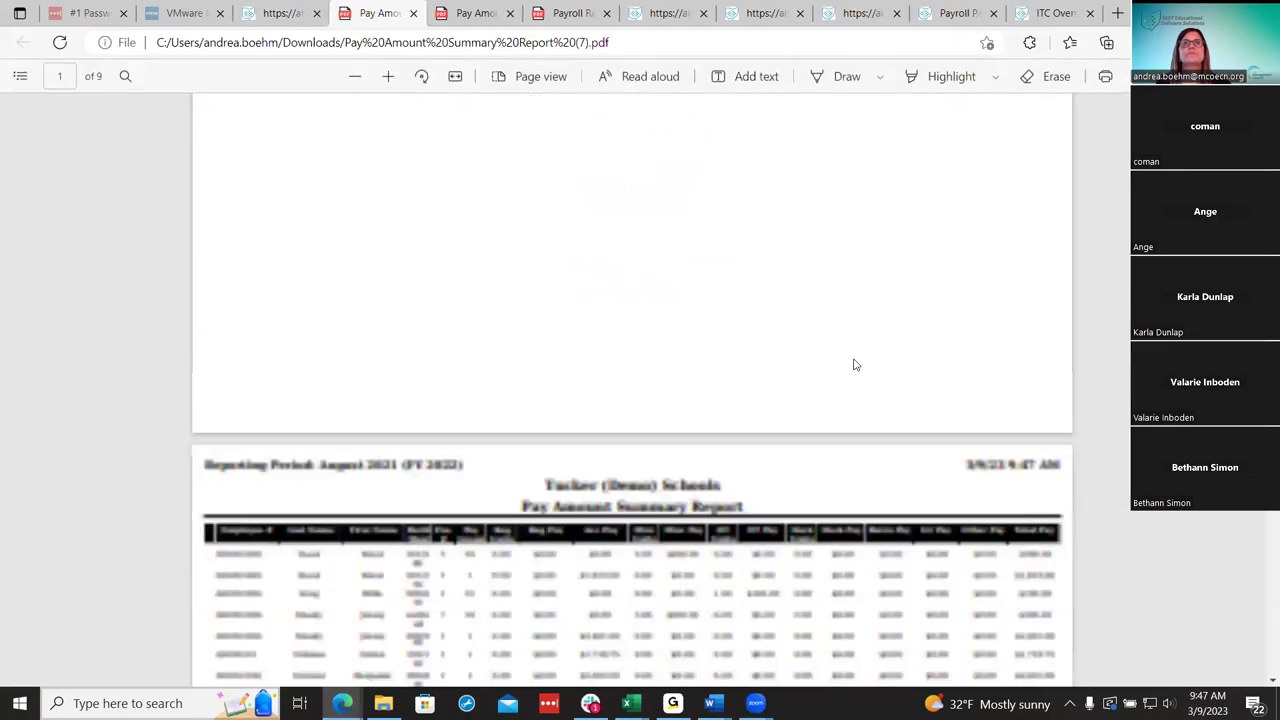
left_click(387, 75)
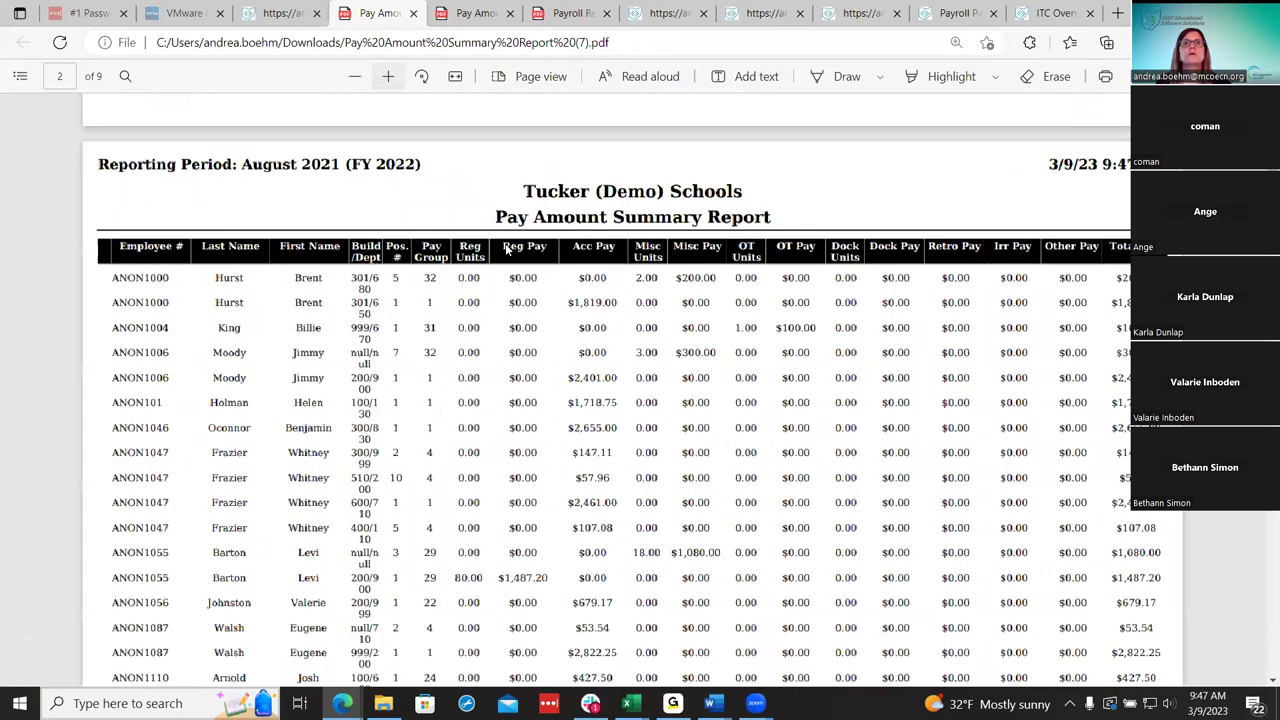
scroll(645, 415, "down", 1)
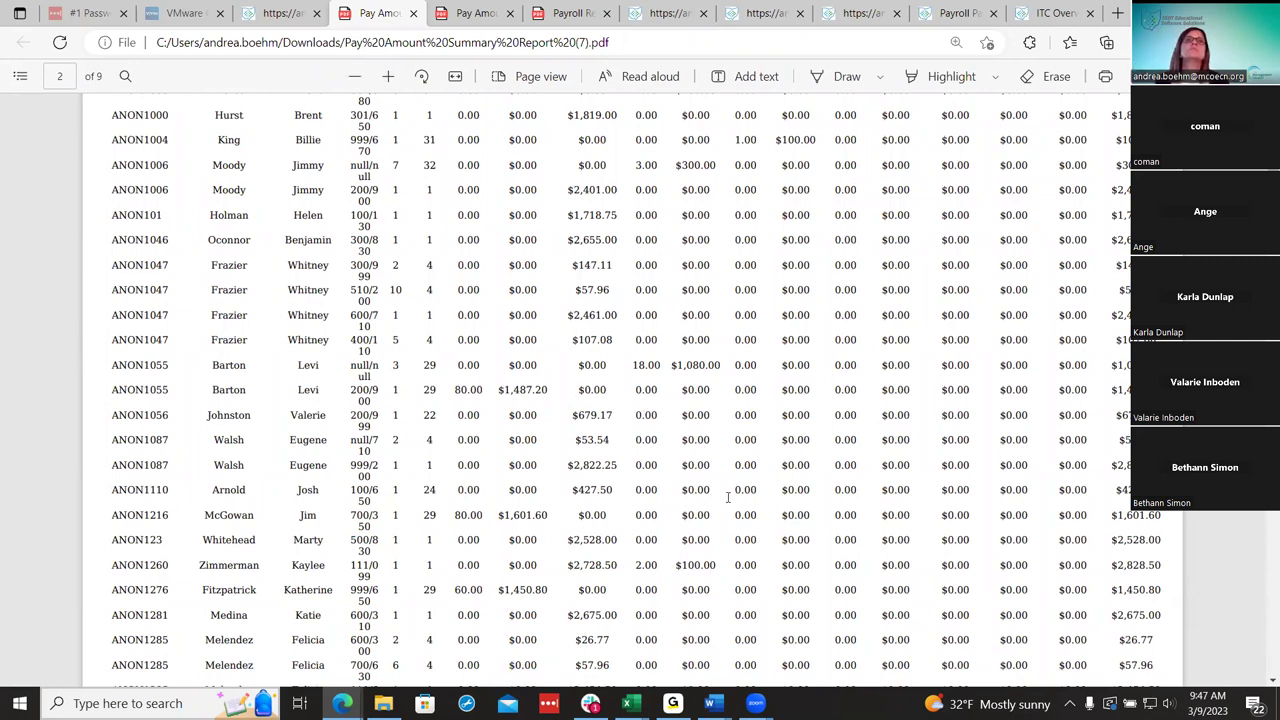
scroll(678, 441, "up", 2)
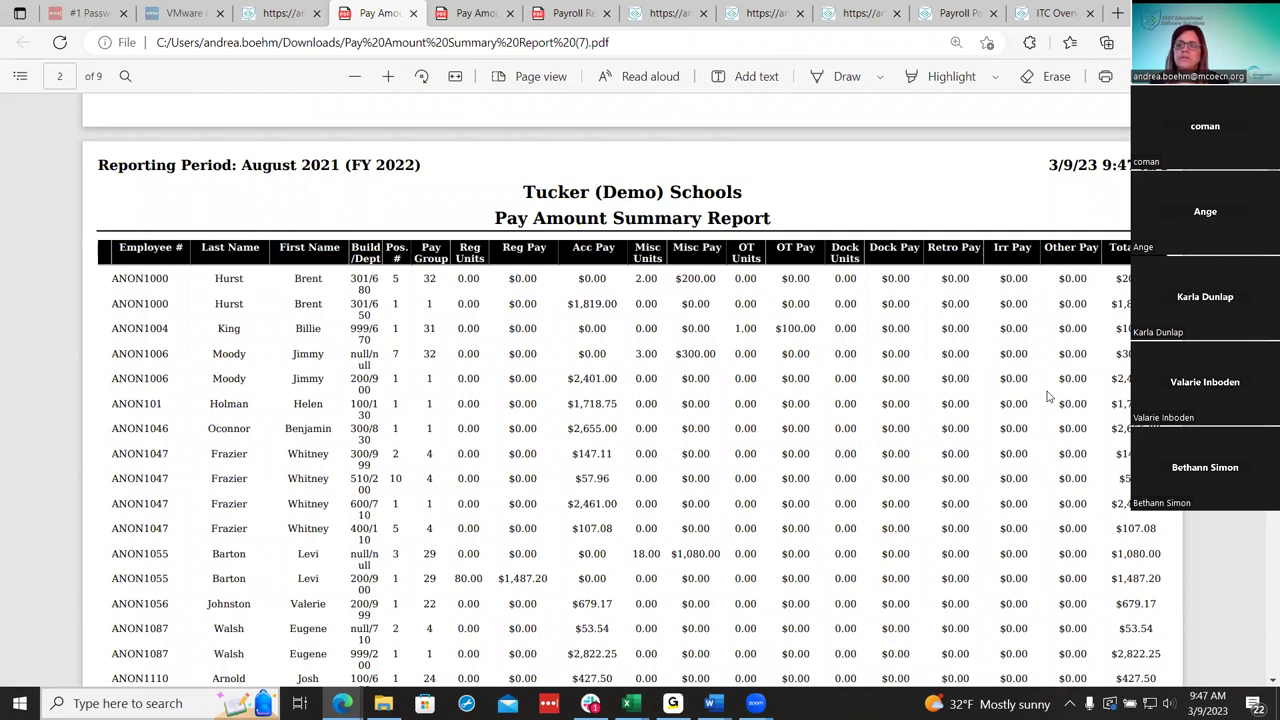
scroll(1046, 397, "down", 15)
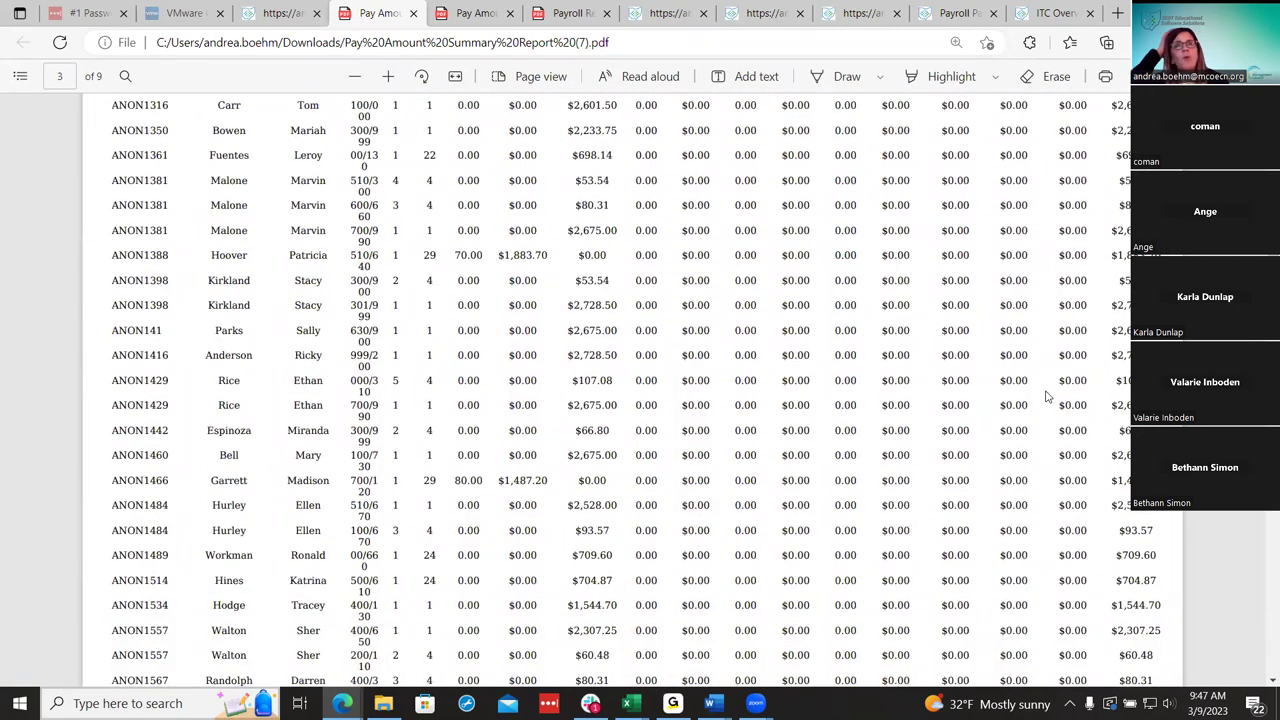
scroll(1046, 397, "down", 20)
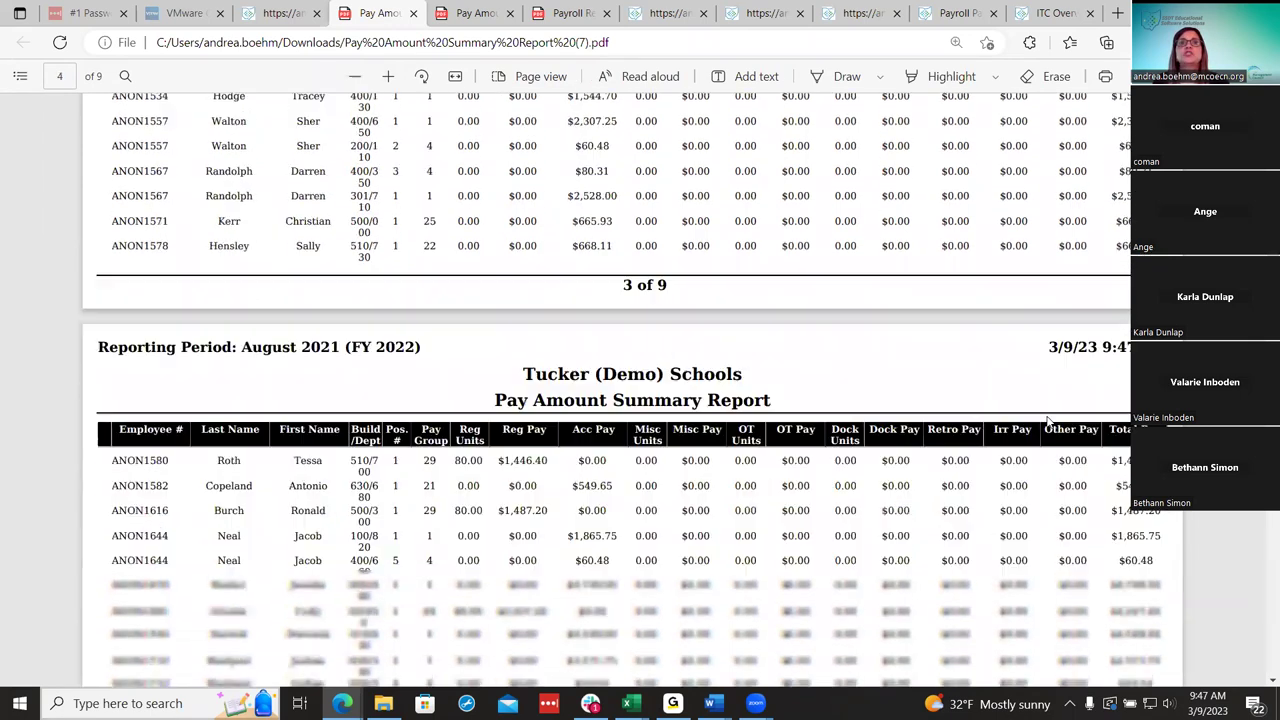
key("End")
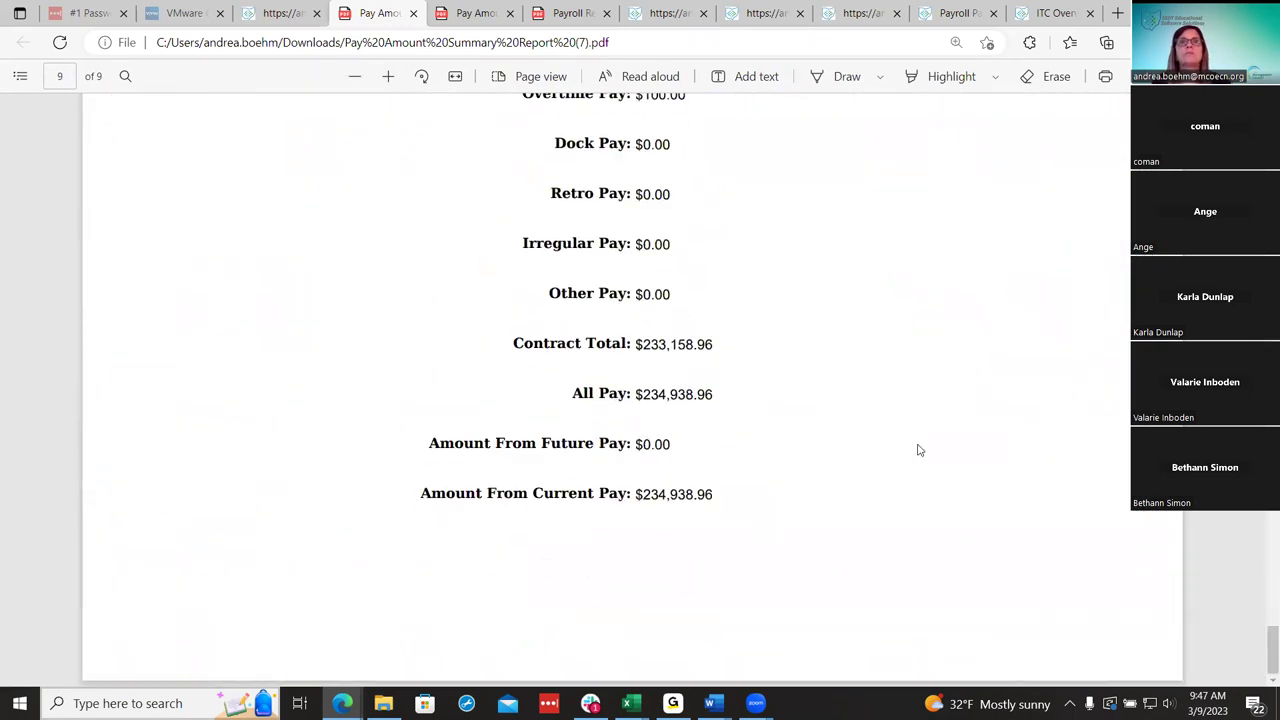
scroll(568, 438, "up", 1)
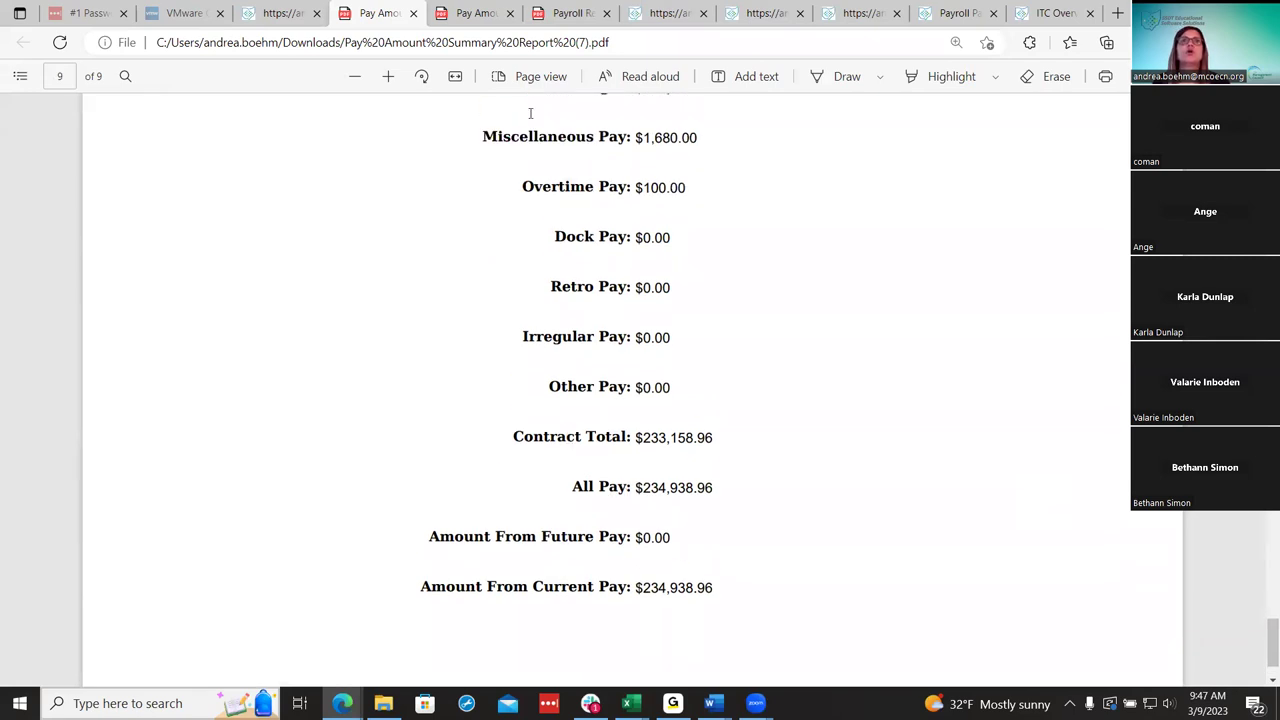
Compare the Total Gross on page 75 of the Payroll Report with the All Pay grand total of the Pay Amount Summary Report.
left_click(572, 13)
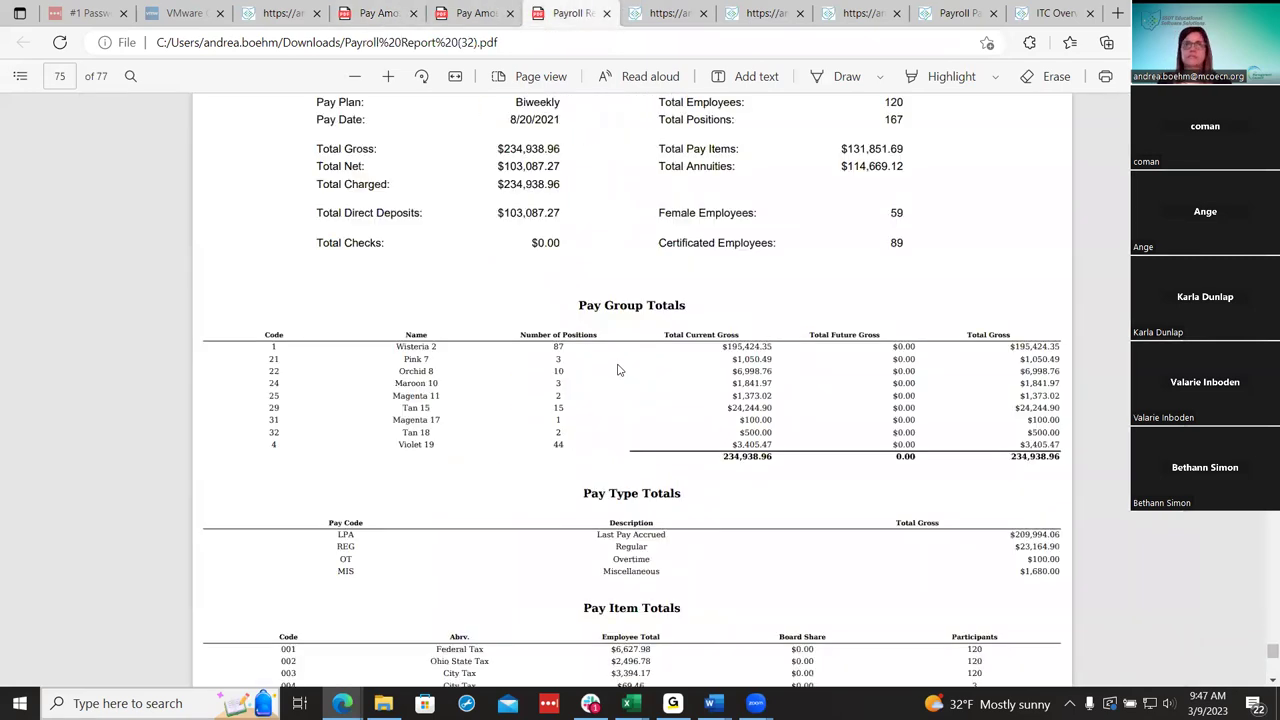
left_click(388, 76)
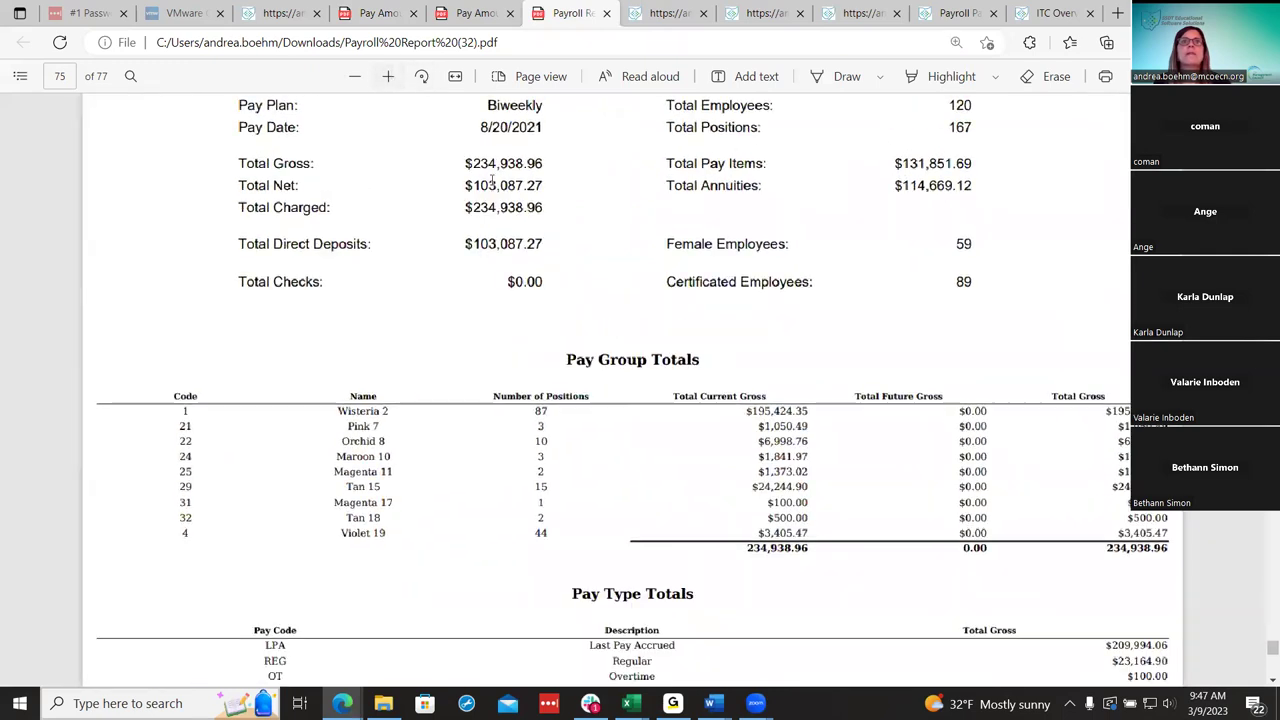
left_click(395, 7)
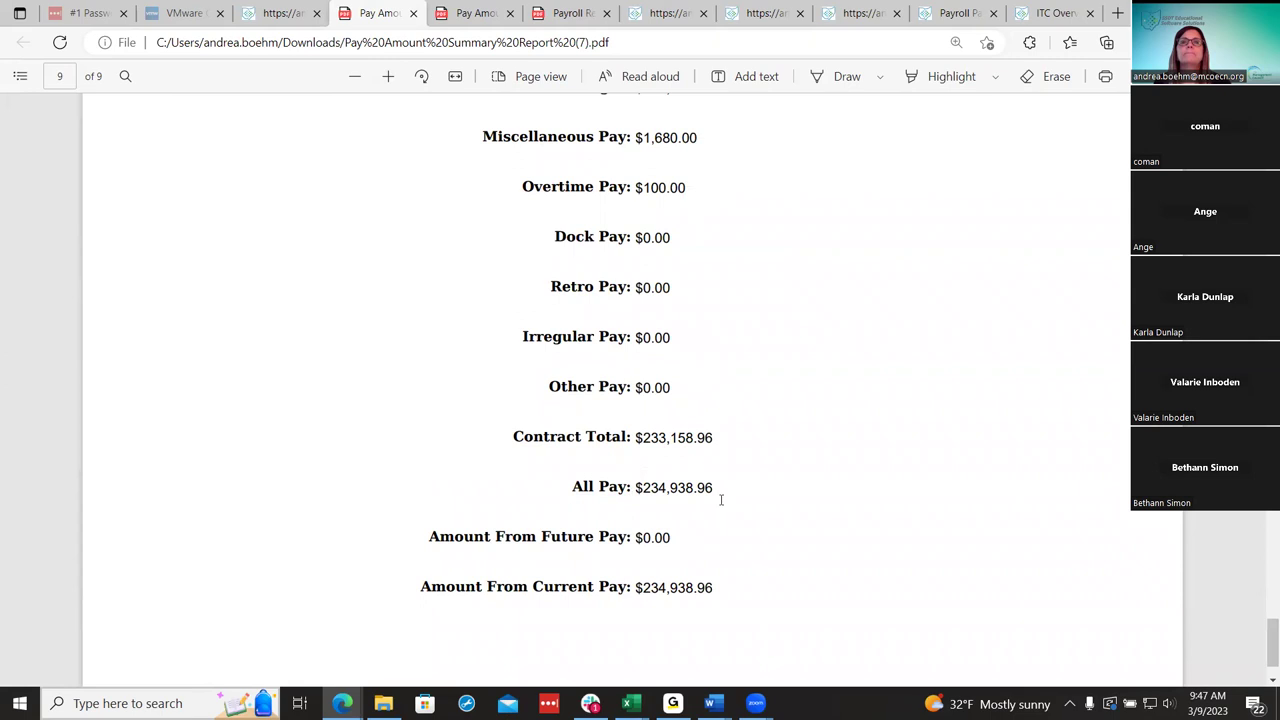
left_click(563, 10)
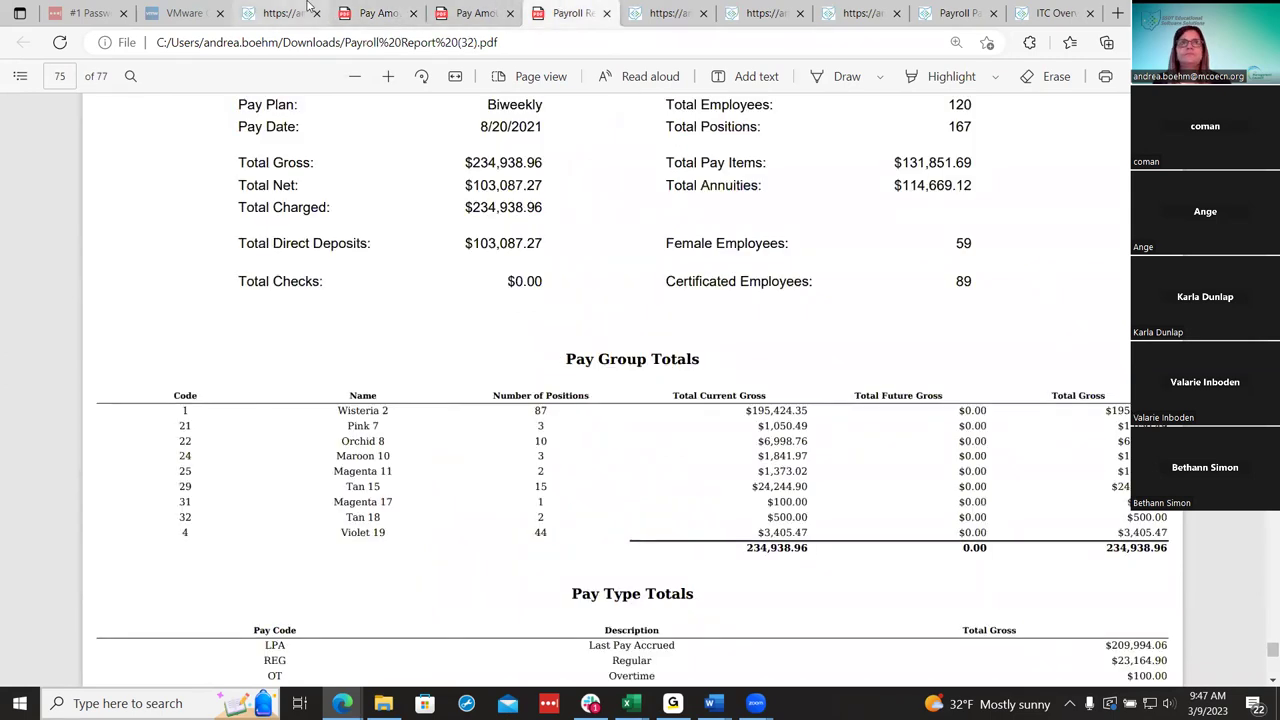
left_click(375, 12)
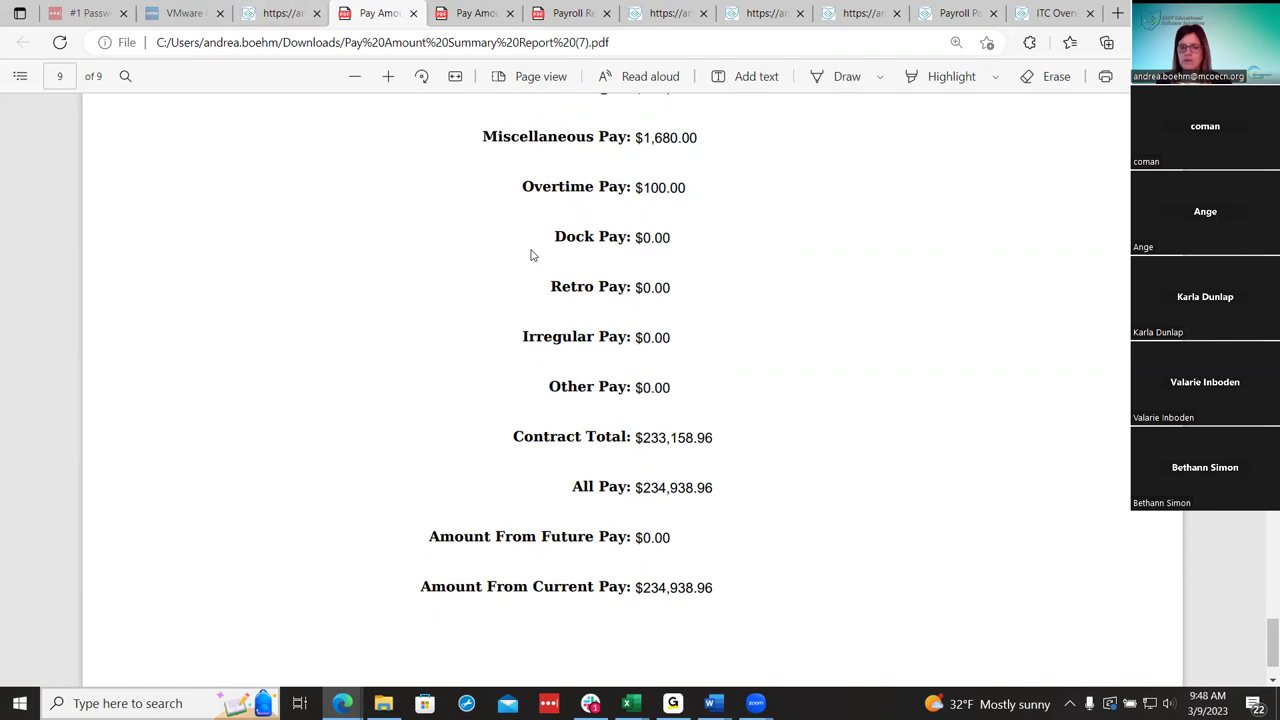
Check the final employee rows on pages 7 and 8 against the grand totals on page 9 of the Pay Amount Summary Report.
scroll(531, 255, "down", 1)
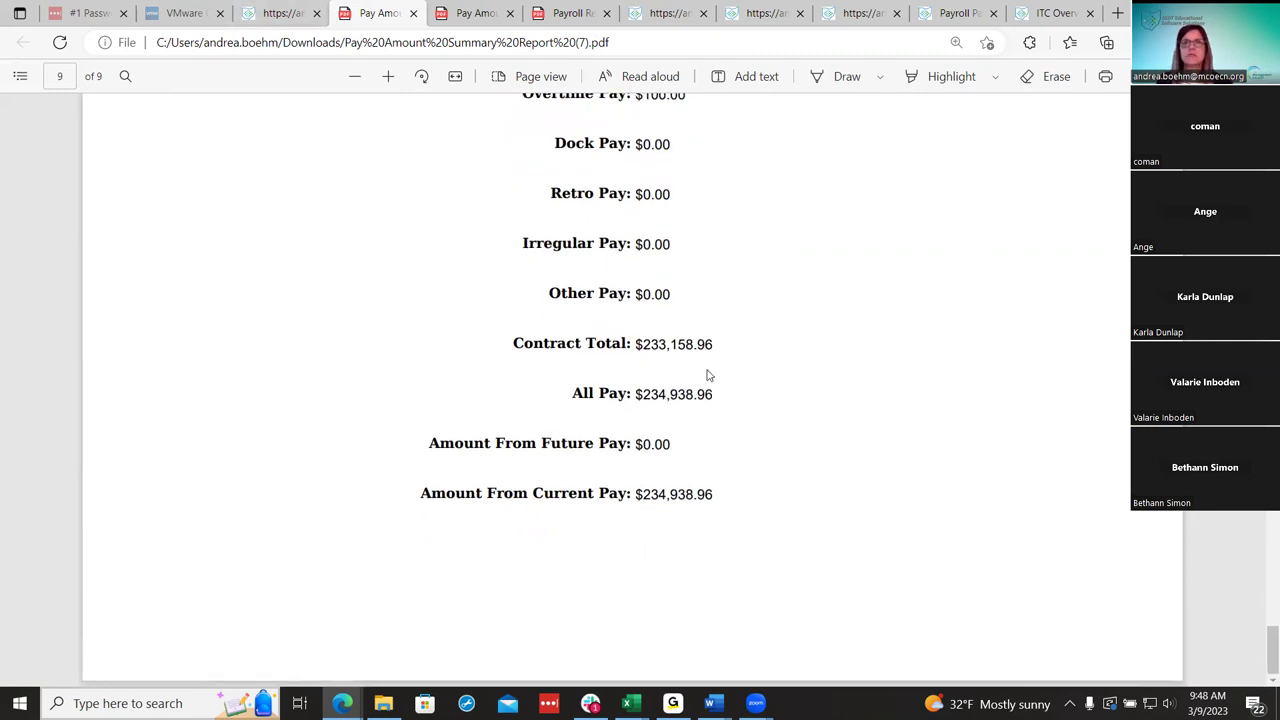
scroll(694, 394, "up", 9)
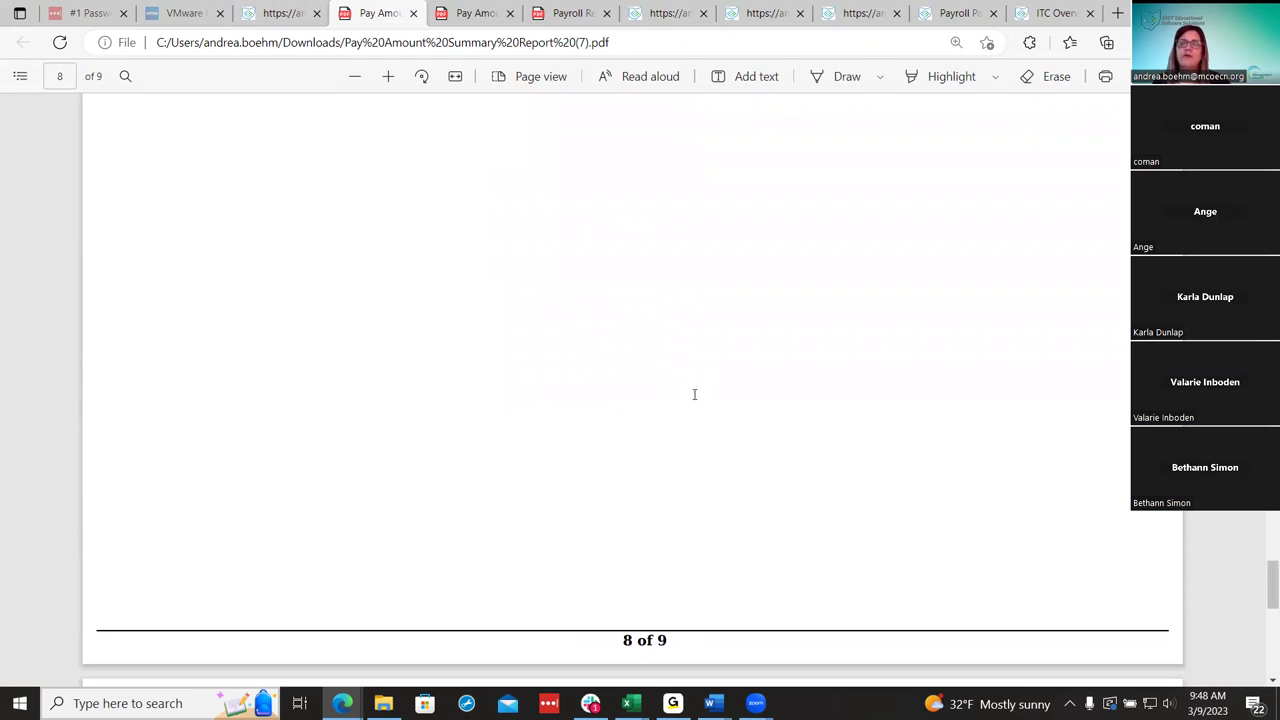
scroll(694, 394, "up", 9)
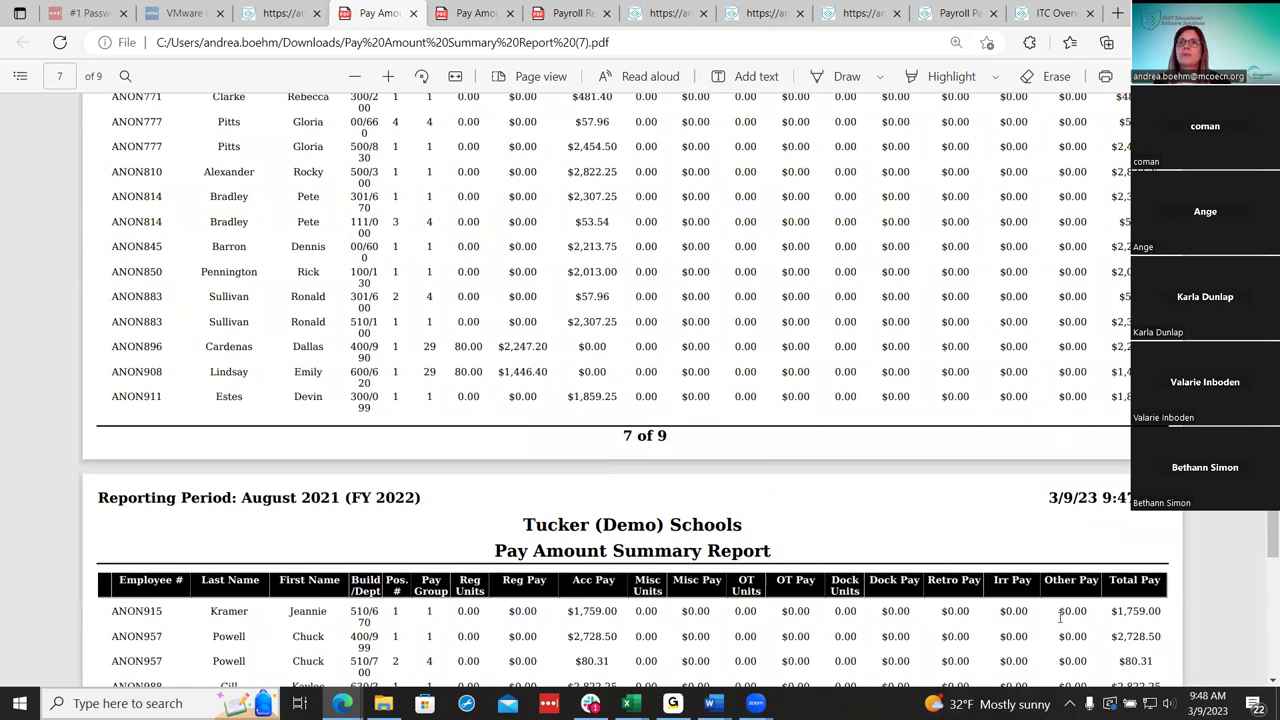
scroll(1065, 440, "down", 3)
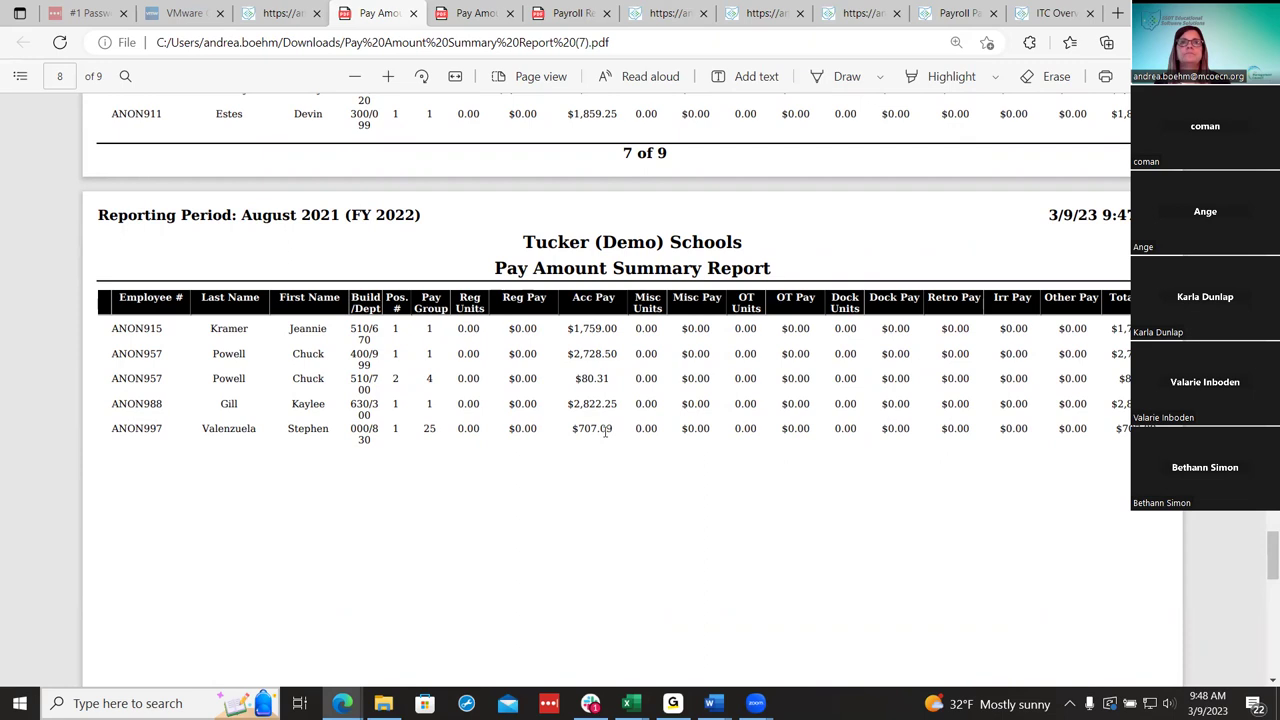
scroll(604, 432, "down", 15)
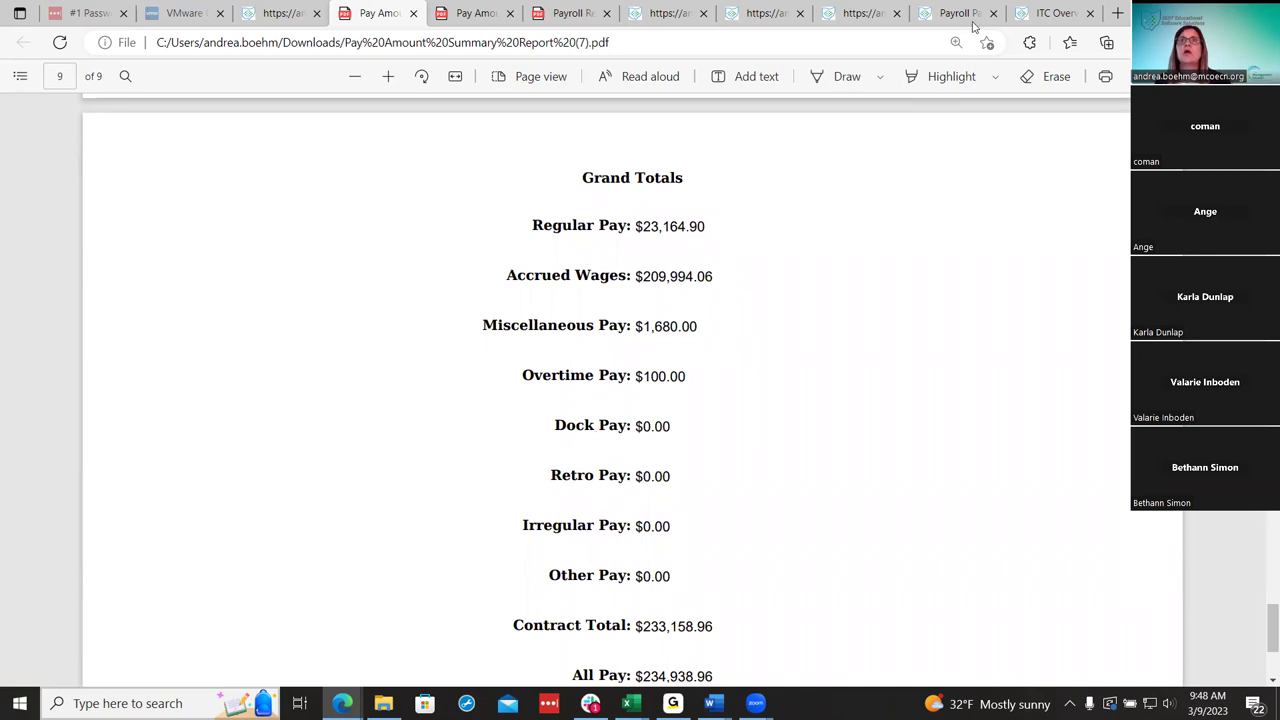
Open the Pay Amount Summary Report section of the Payroll Processing page in the USPS-R documentation wiki.
left_click(1050, 10)
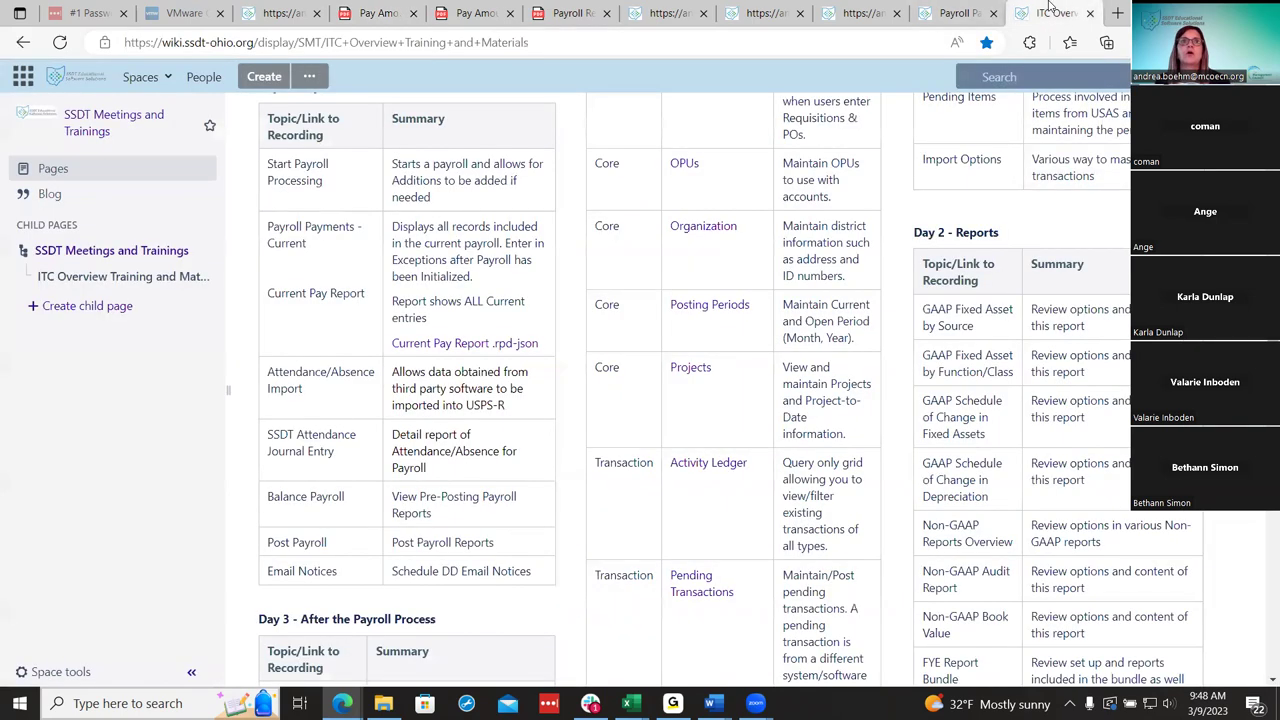
left_click(962, 12)
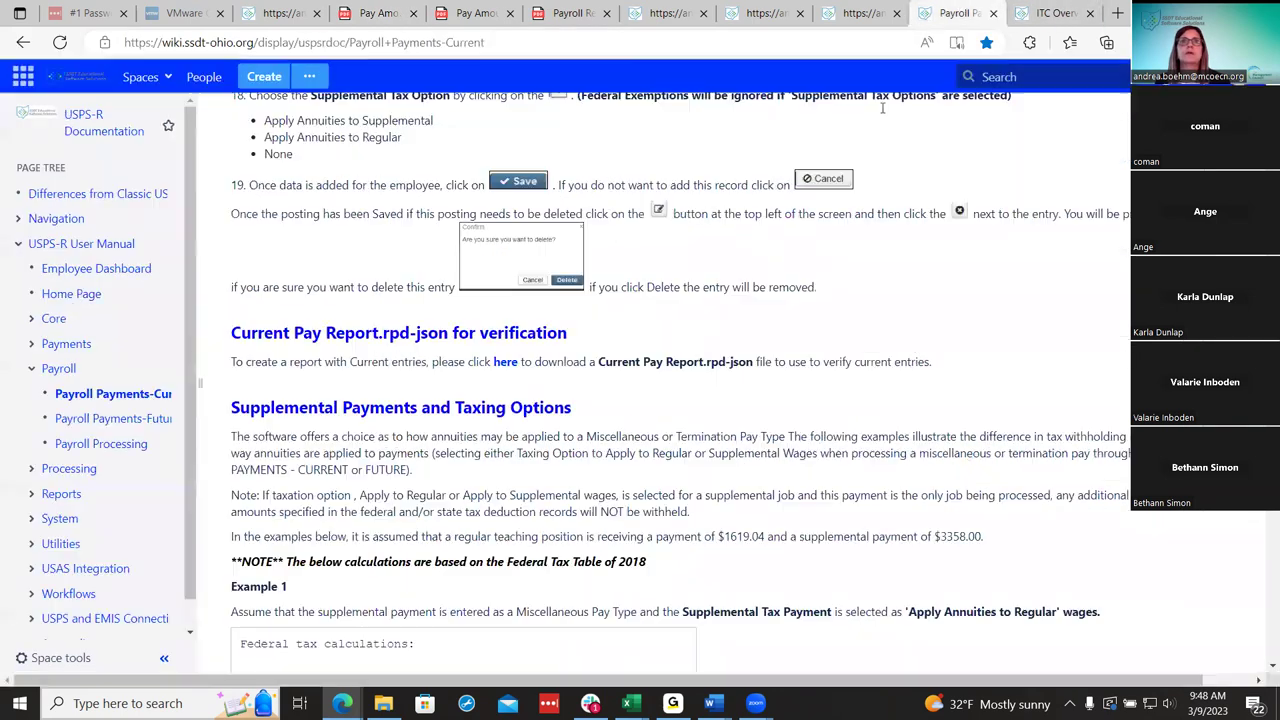
left_click(128, 447)
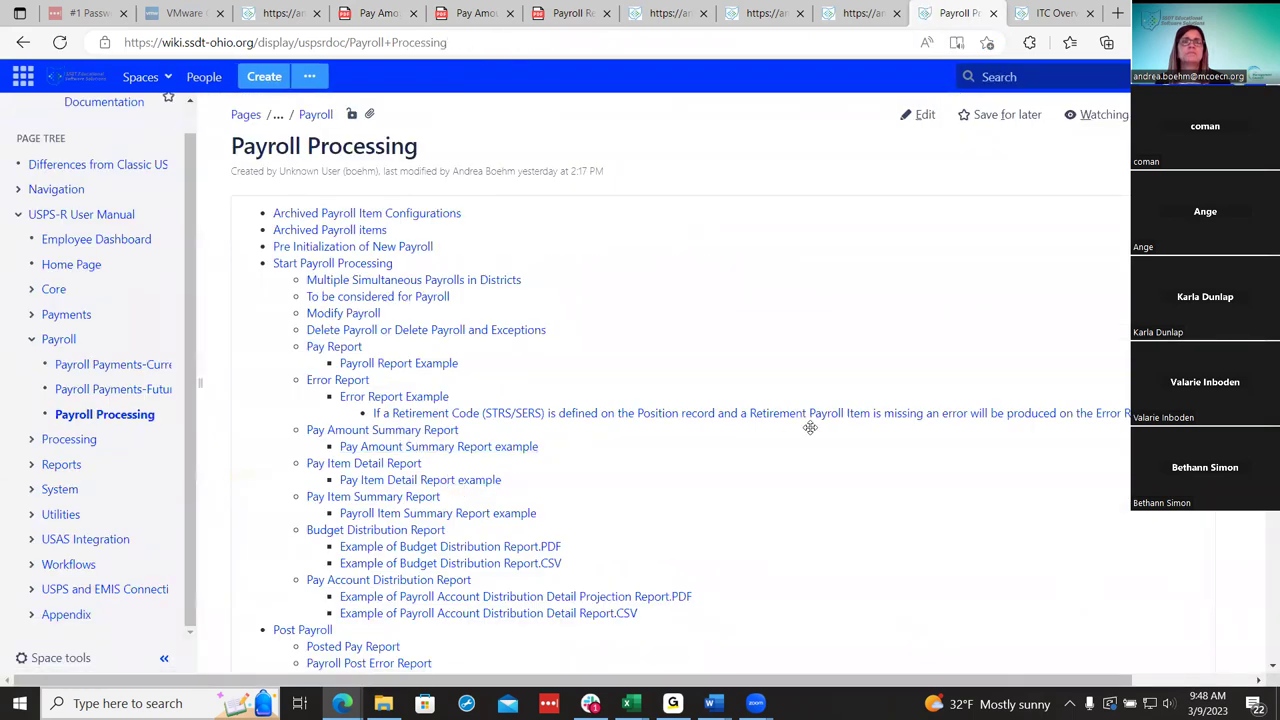
left_click(405, 433)
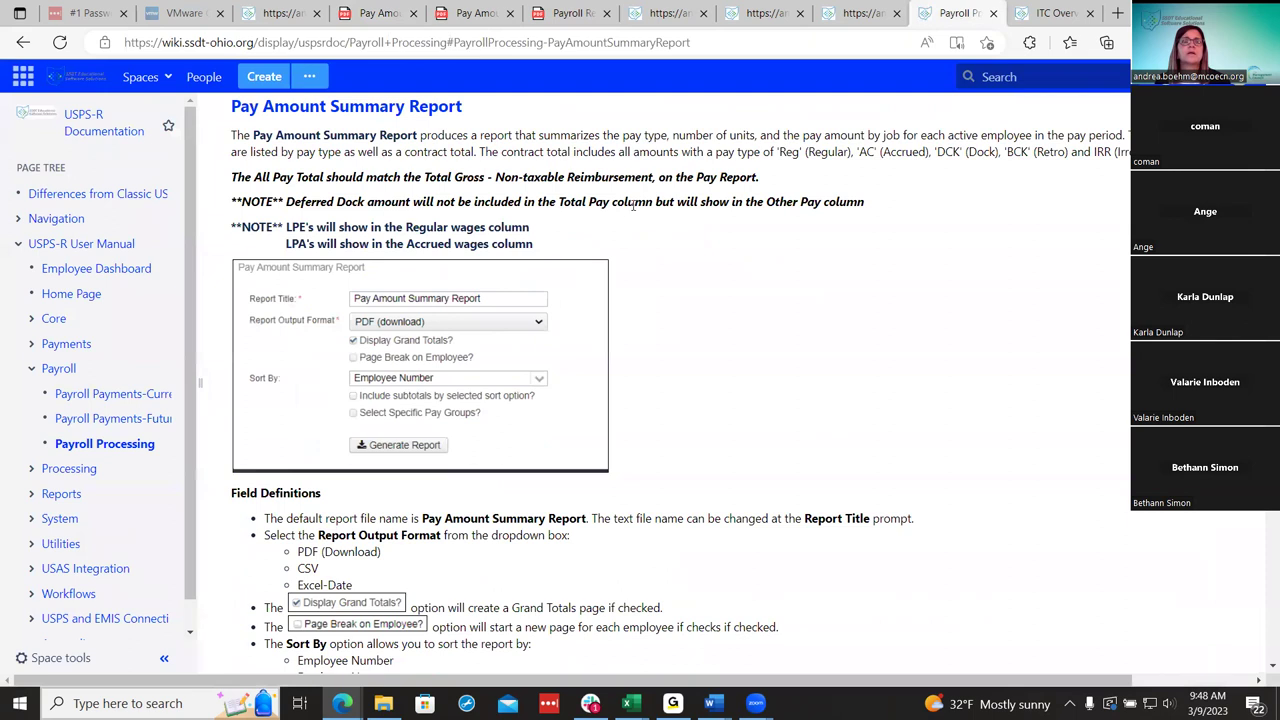
Read the documentation's field definitions, sort options, subtotal and pay group selection notes, and the report example.
scroll(680, 410, "down", 2)
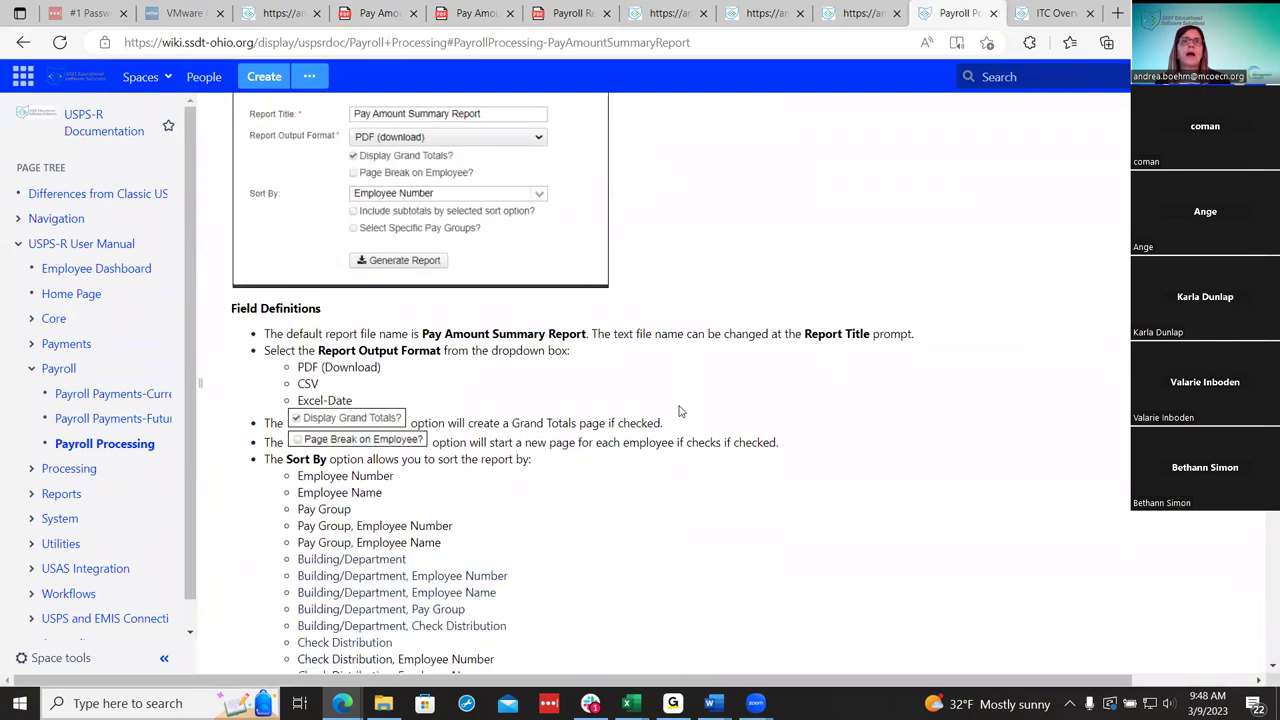
scroll(680, 410, "down", 4)
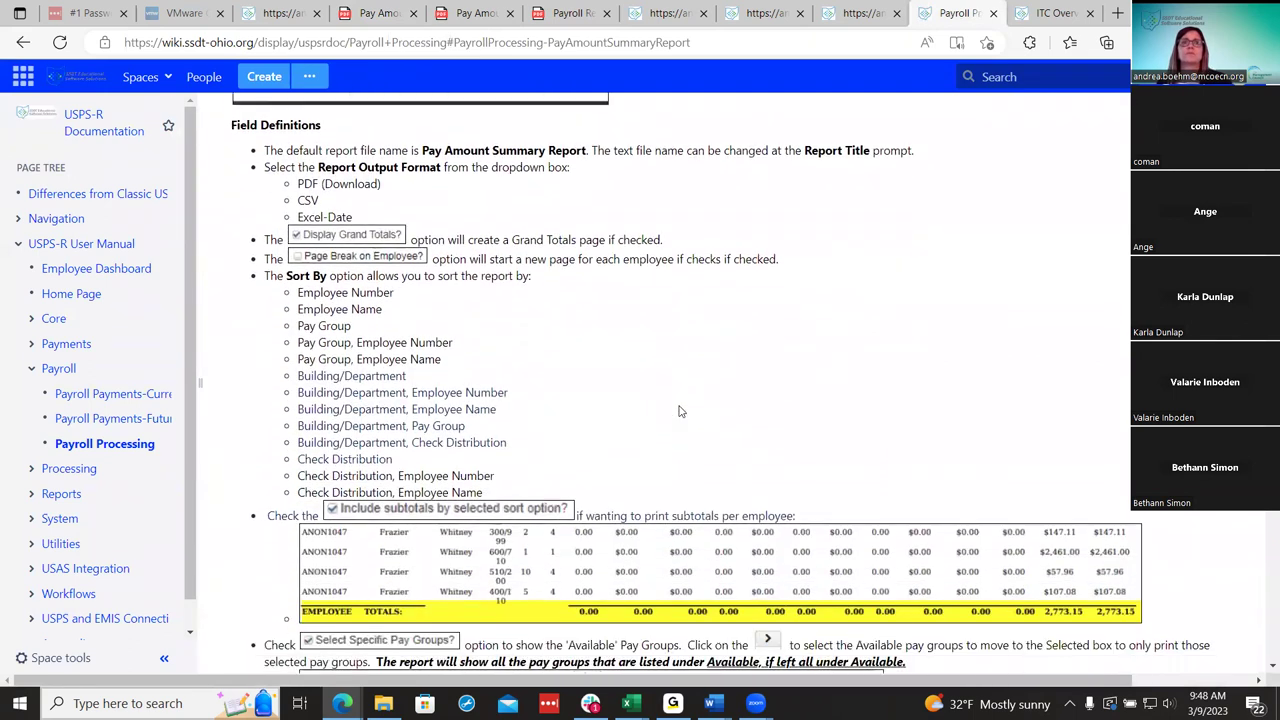
scroll(679, 406, "down", 1)
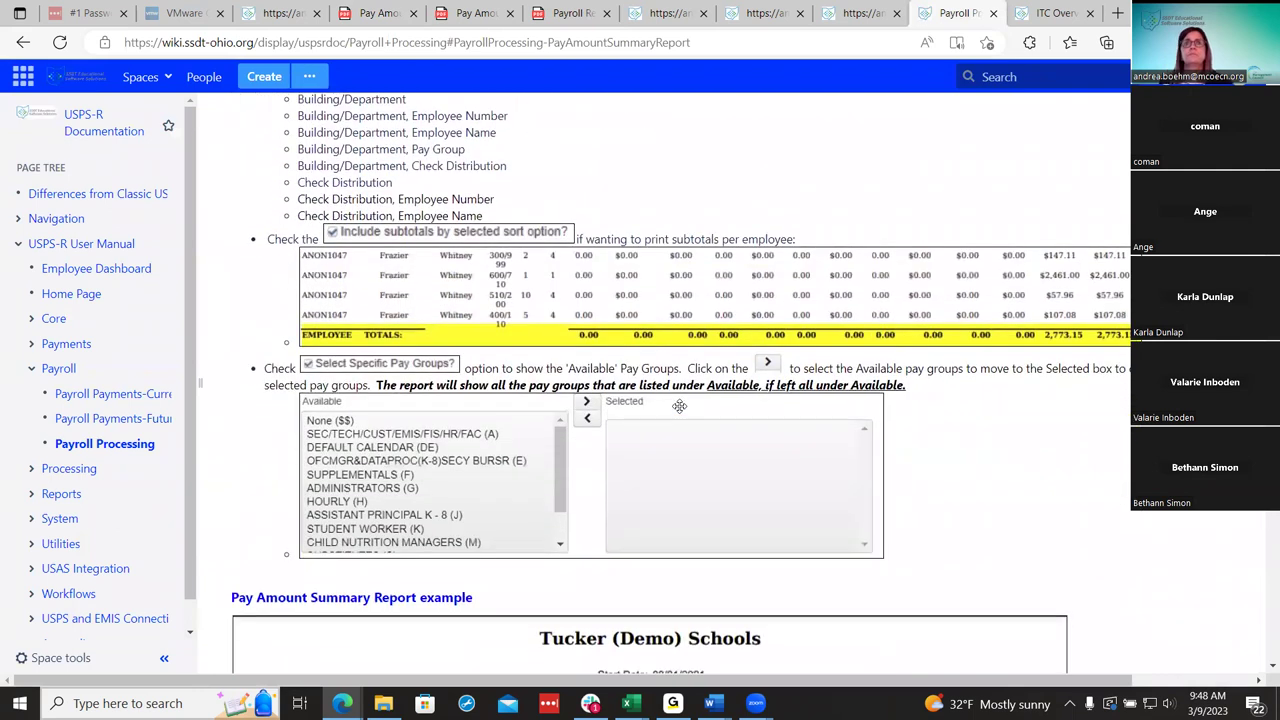
scroll(679, 406, "down", 3)
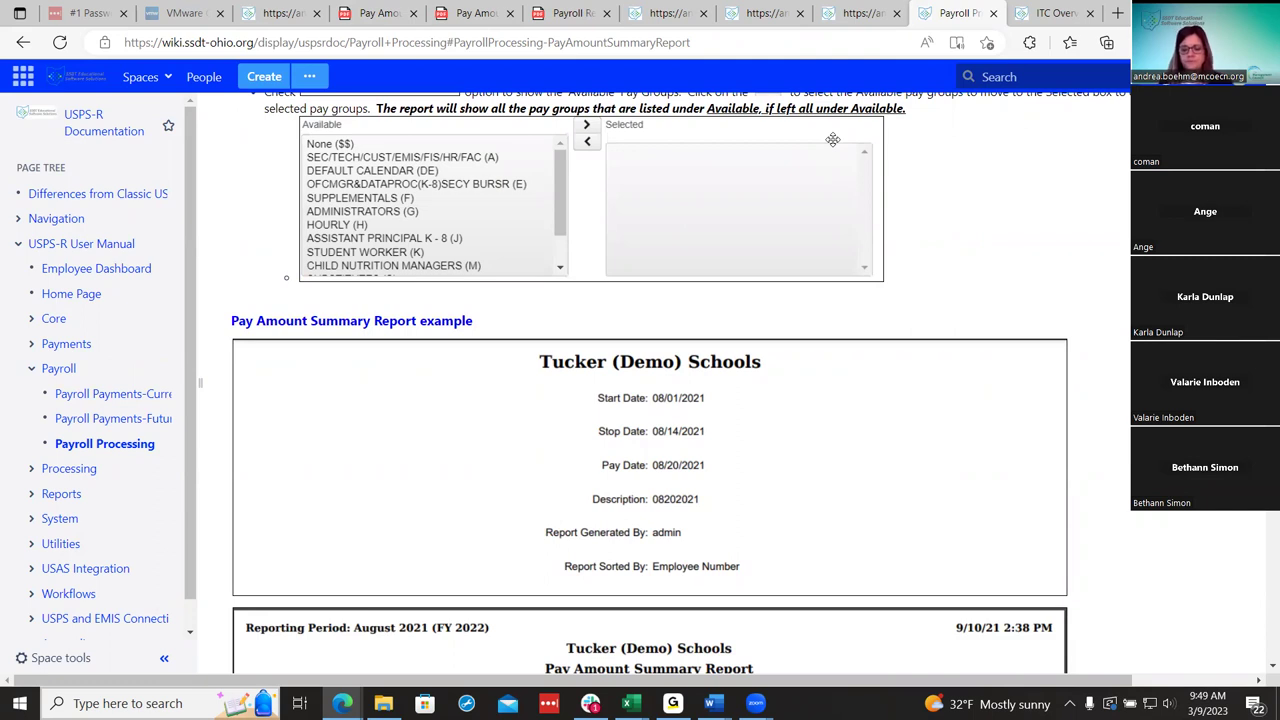
Return to the USPS payroll and open the Pay Item Detail Report options, looking through the available payroll items.
left_click(283, 12)
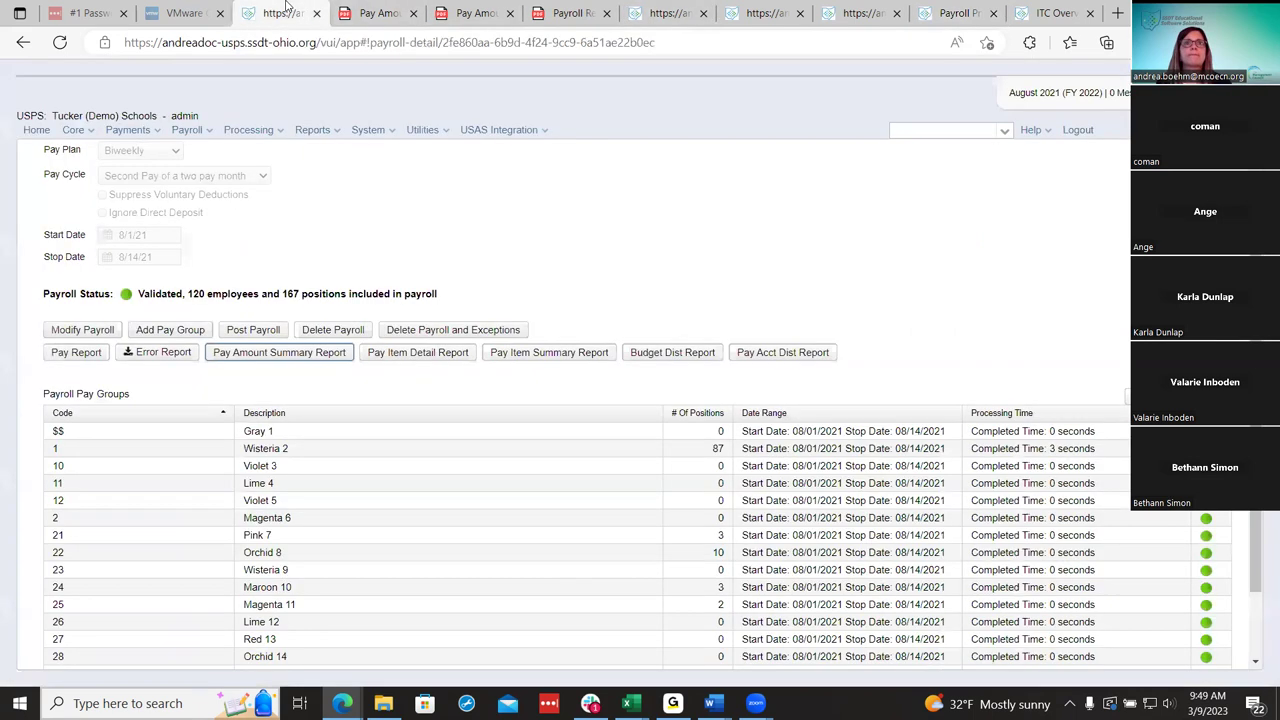
left_click(449, 358)
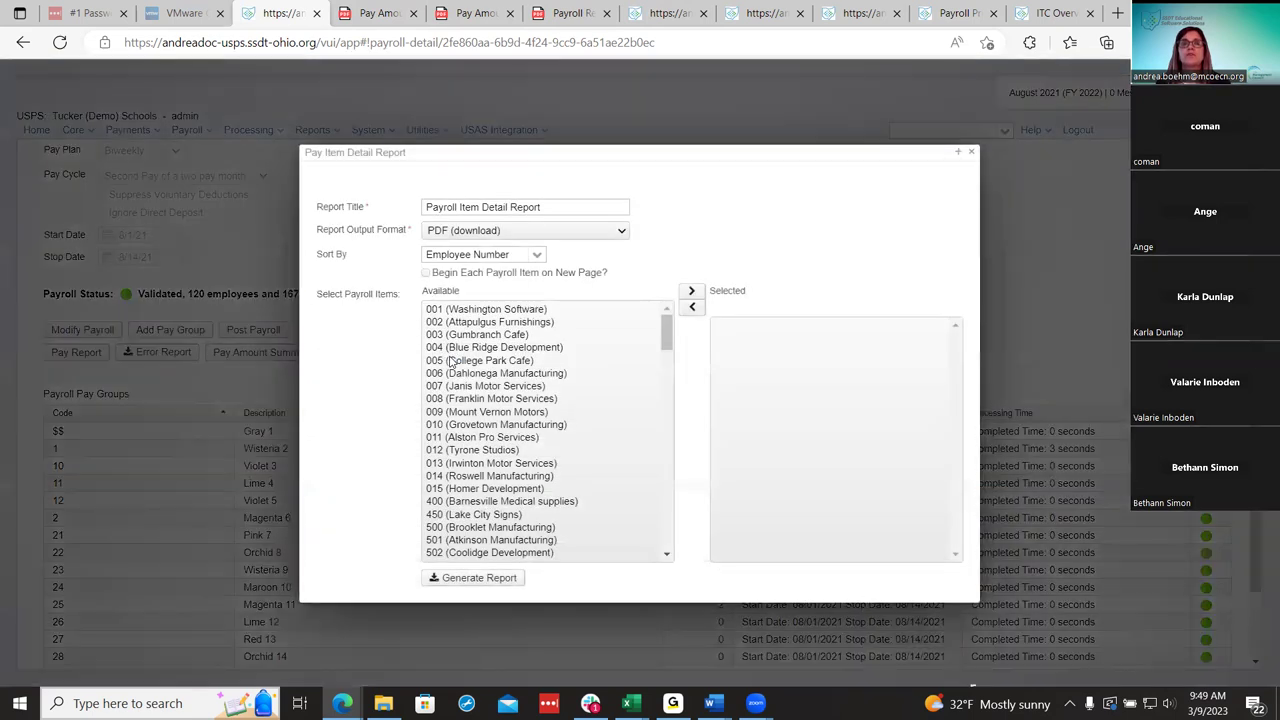
scroll(588, 477, "down", 10)
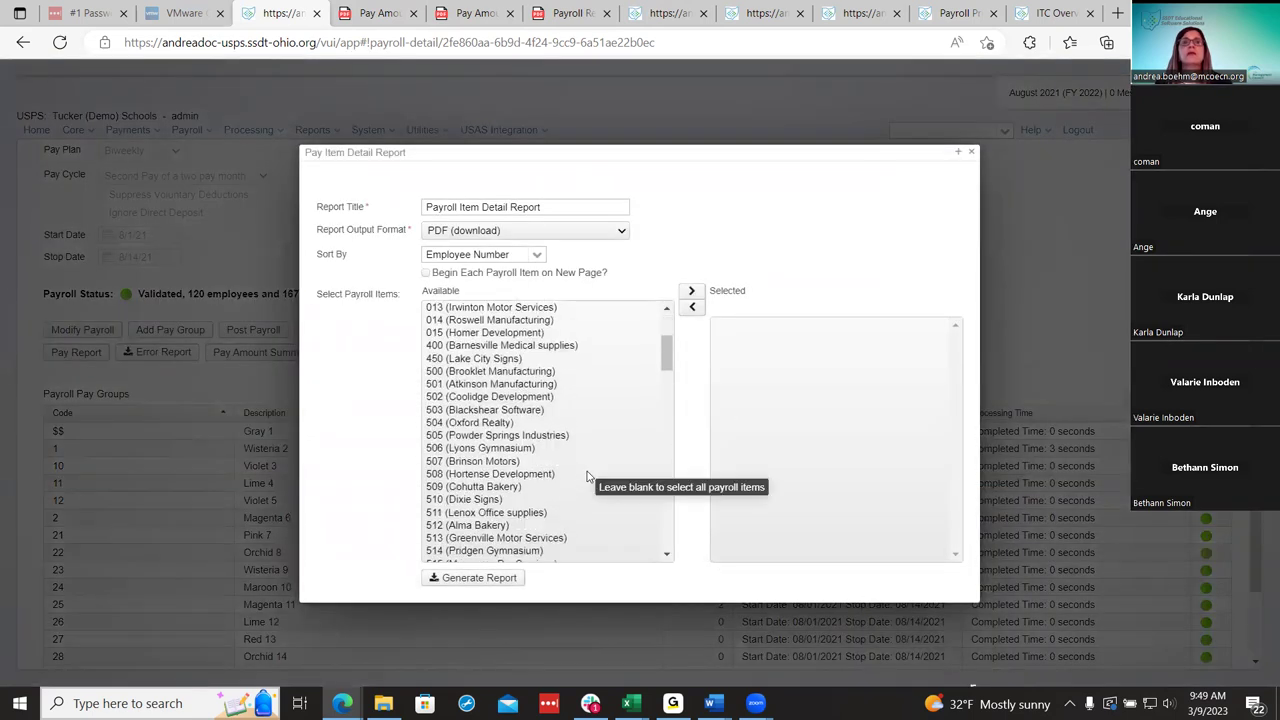
scroll(586, 480, "down", 1)
scroll(585, 470, "up", 10)
scroll(585, 467, "up", 3)
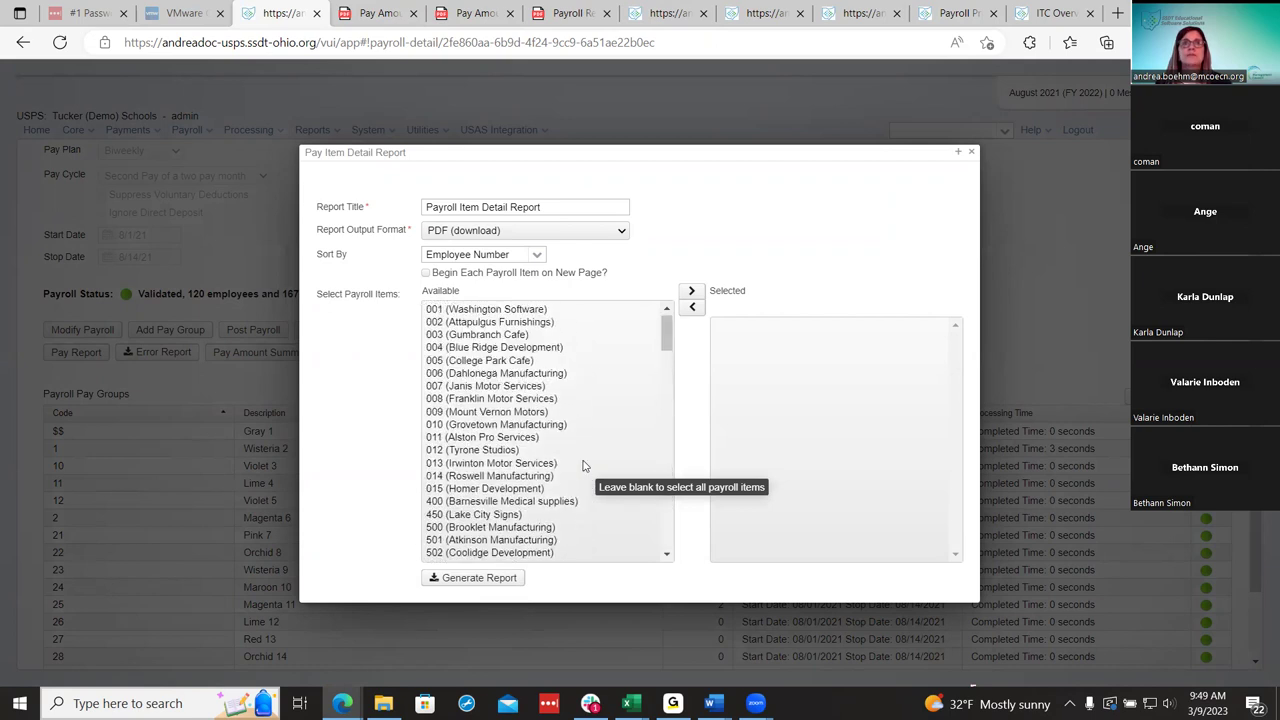
Try out selecting payroll items 009 and 807 and beginning each payroll item on a new page, reverting each choice.
double_click(516, 412)
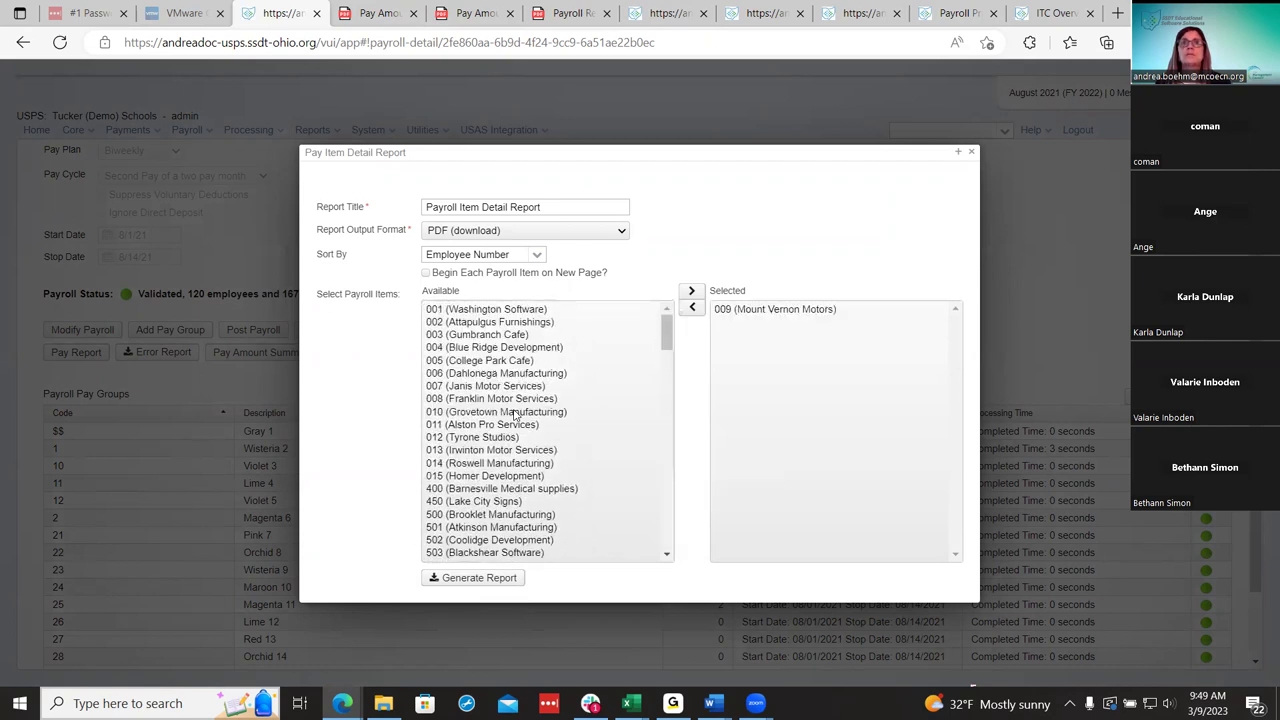
double_click(795, 309)
left_click(557, 349)
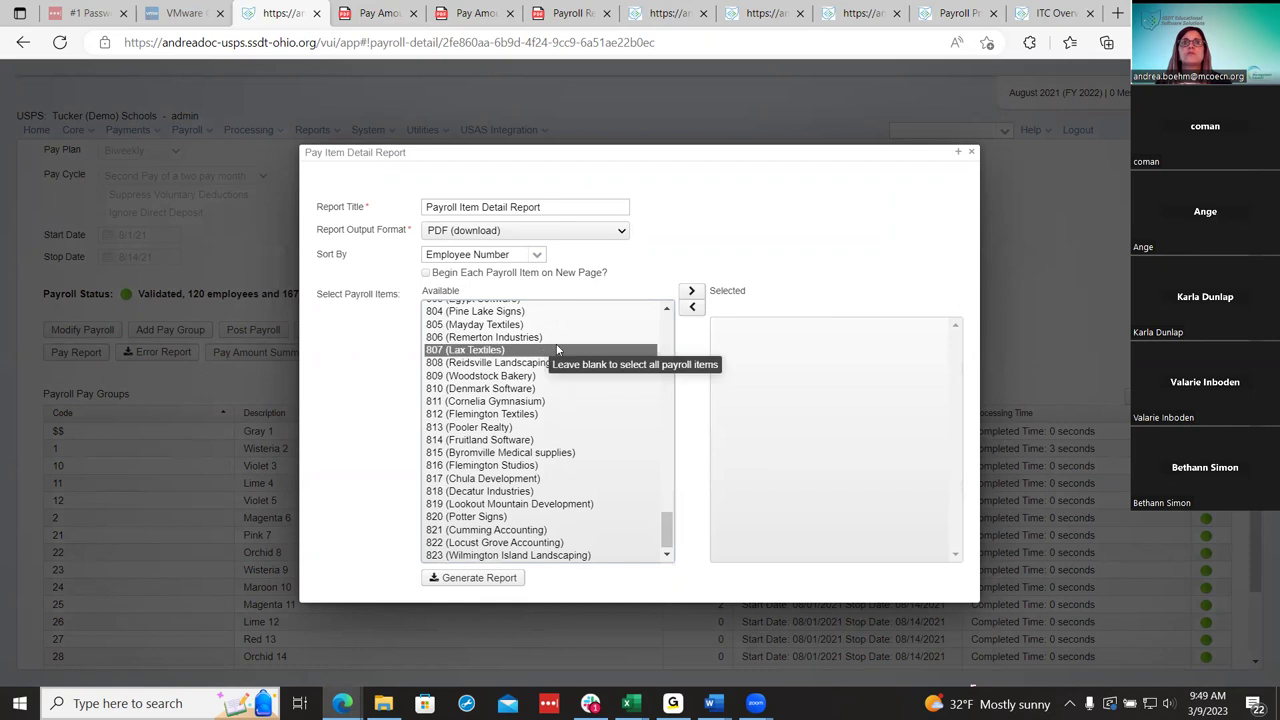
left_click(691, 291)
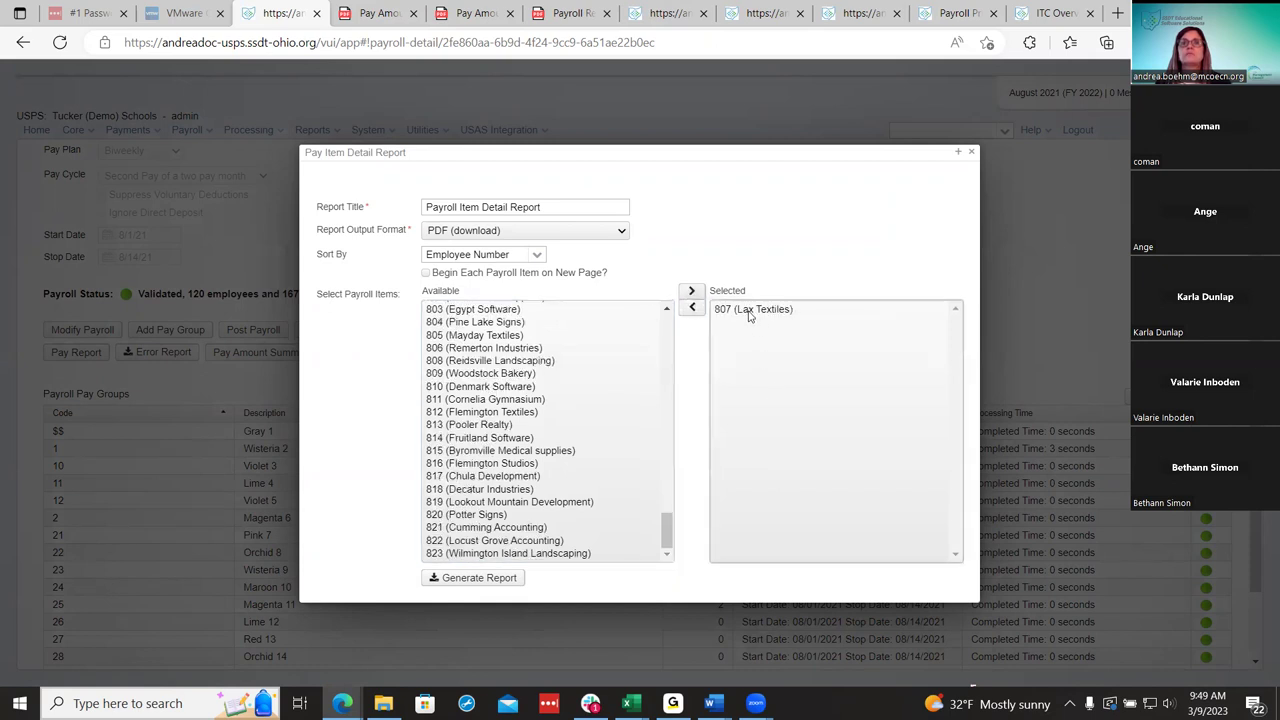
left_click(750, 310)
left_click(692, 310)
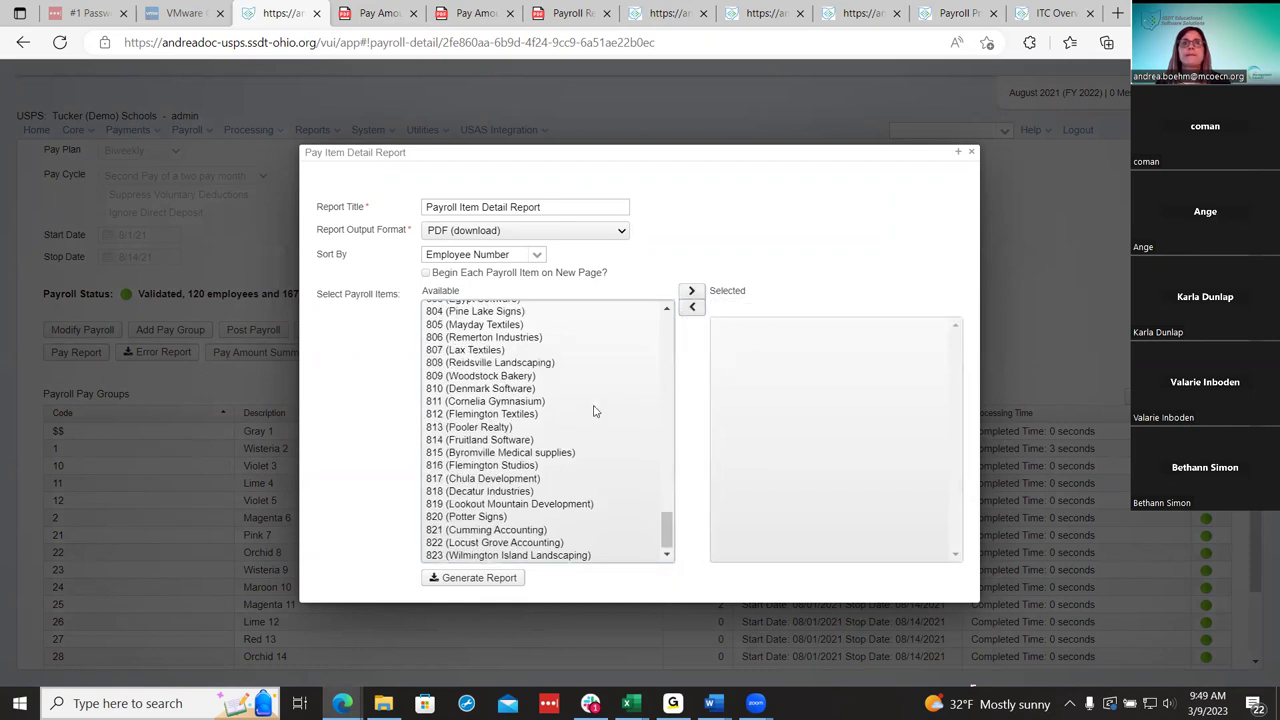
left_click(426, 273)
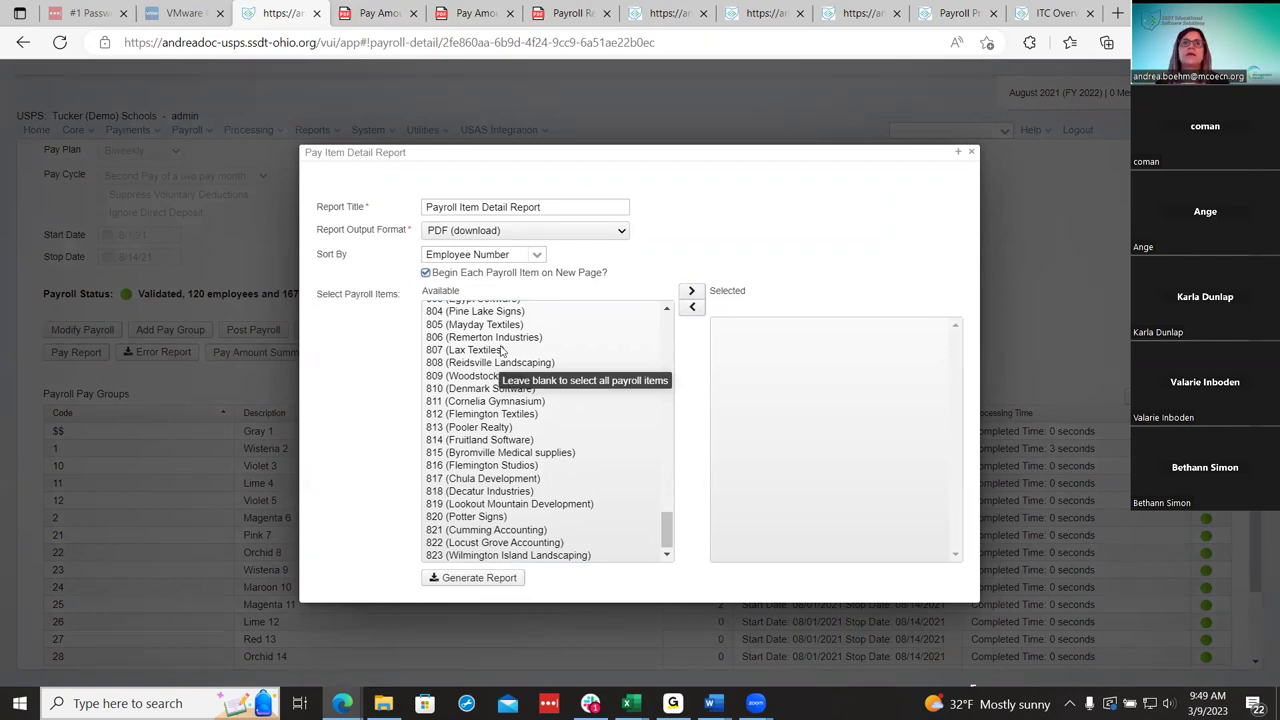
left_click(425, 275)
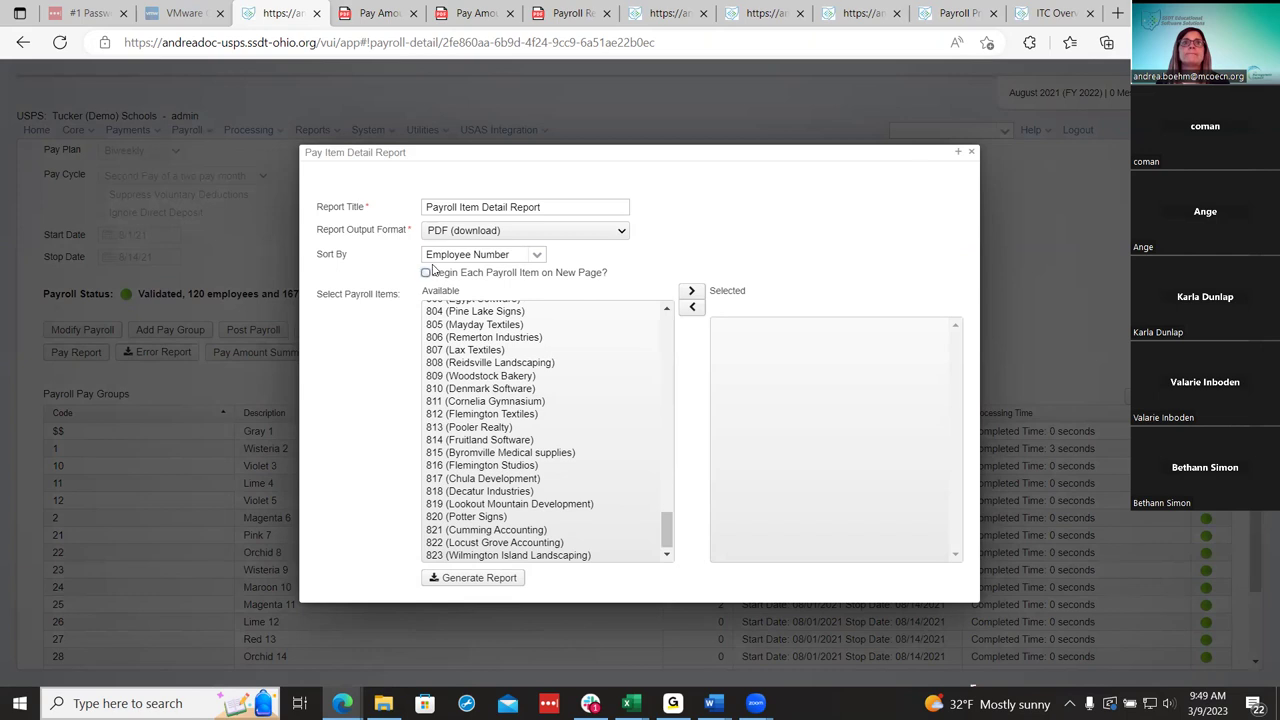
Generate the Payroll Item Detail Report as a PDF sorted by Employee Name and open the downloaded file.
left_click(538, 257)
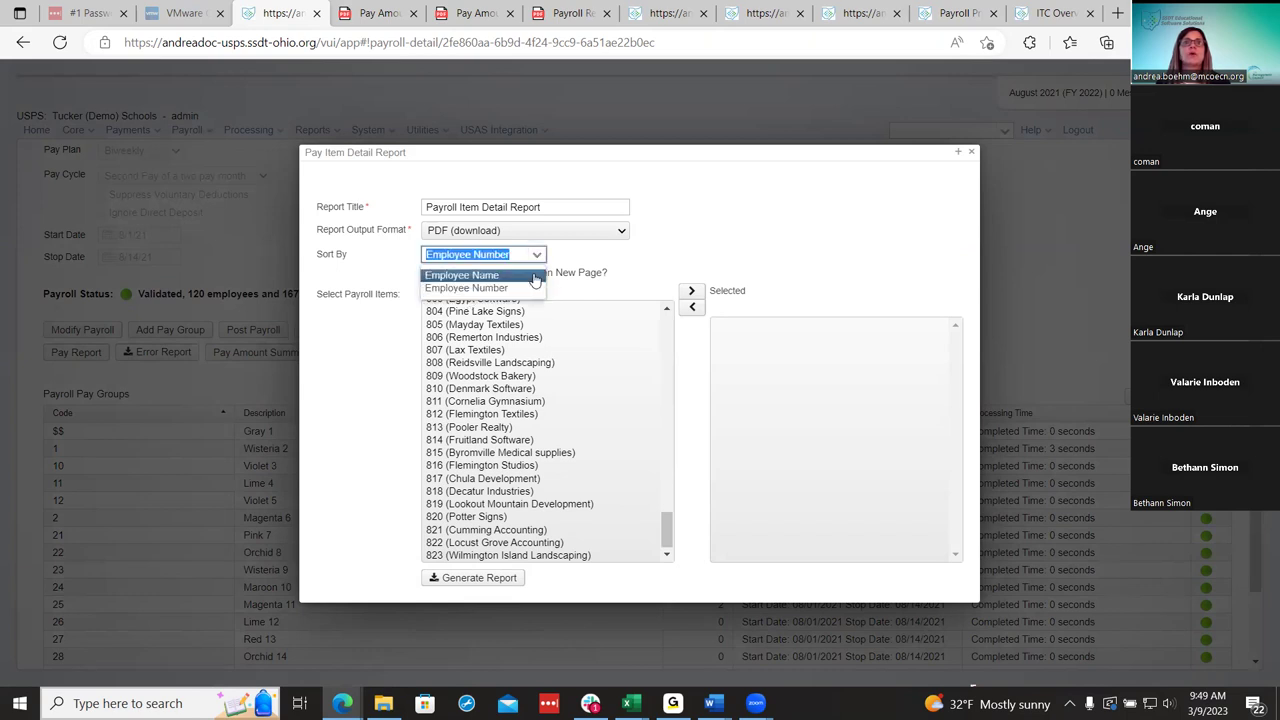
left_click(535, 278)
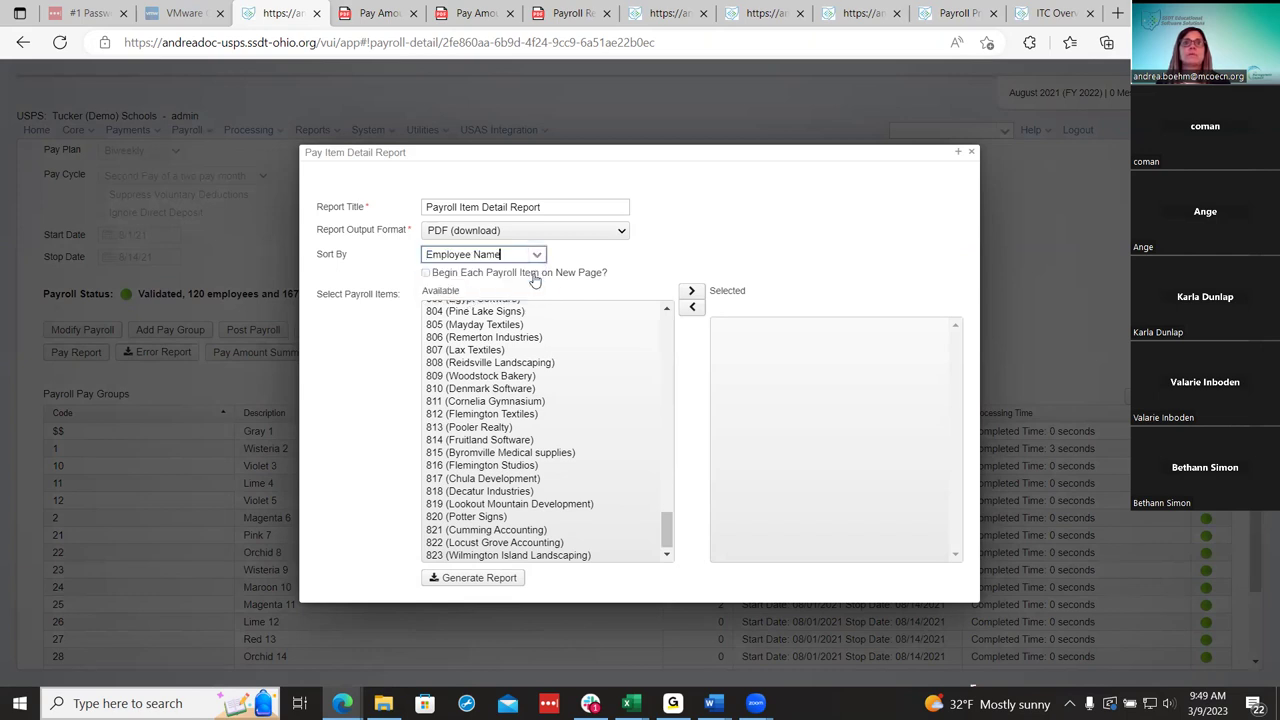
left_click(478, 580)
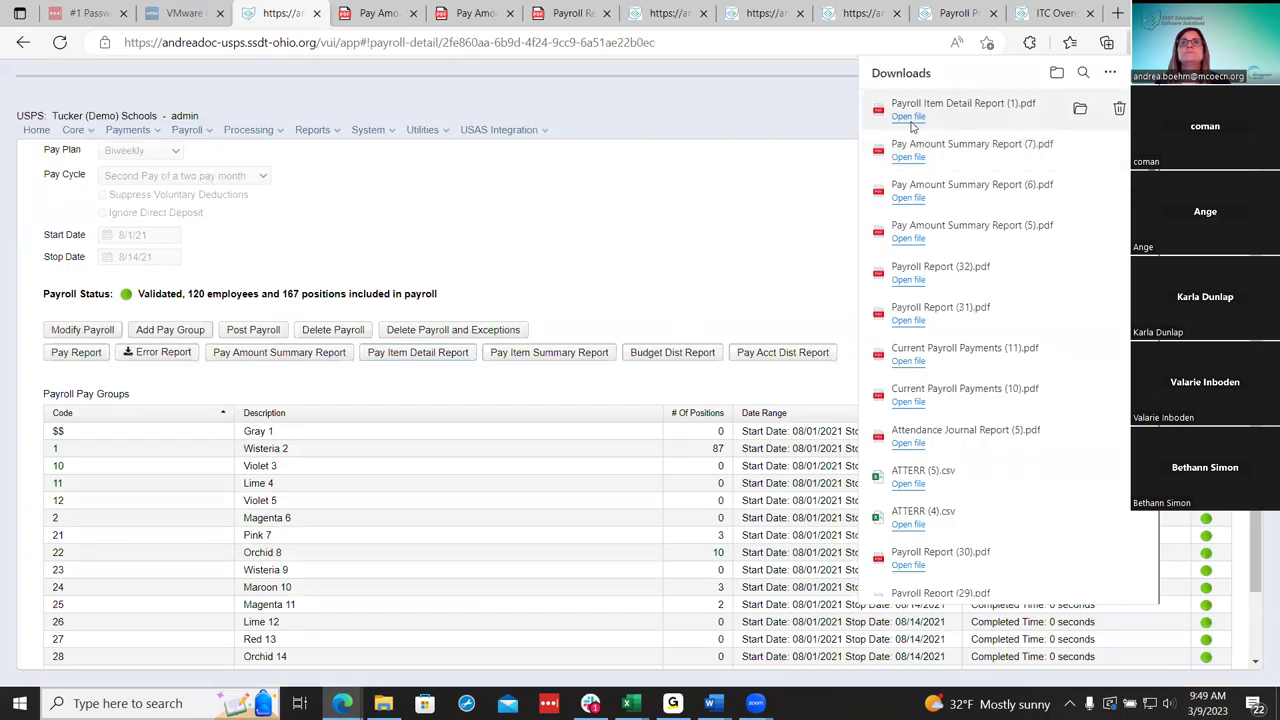
left_click(910, 124)
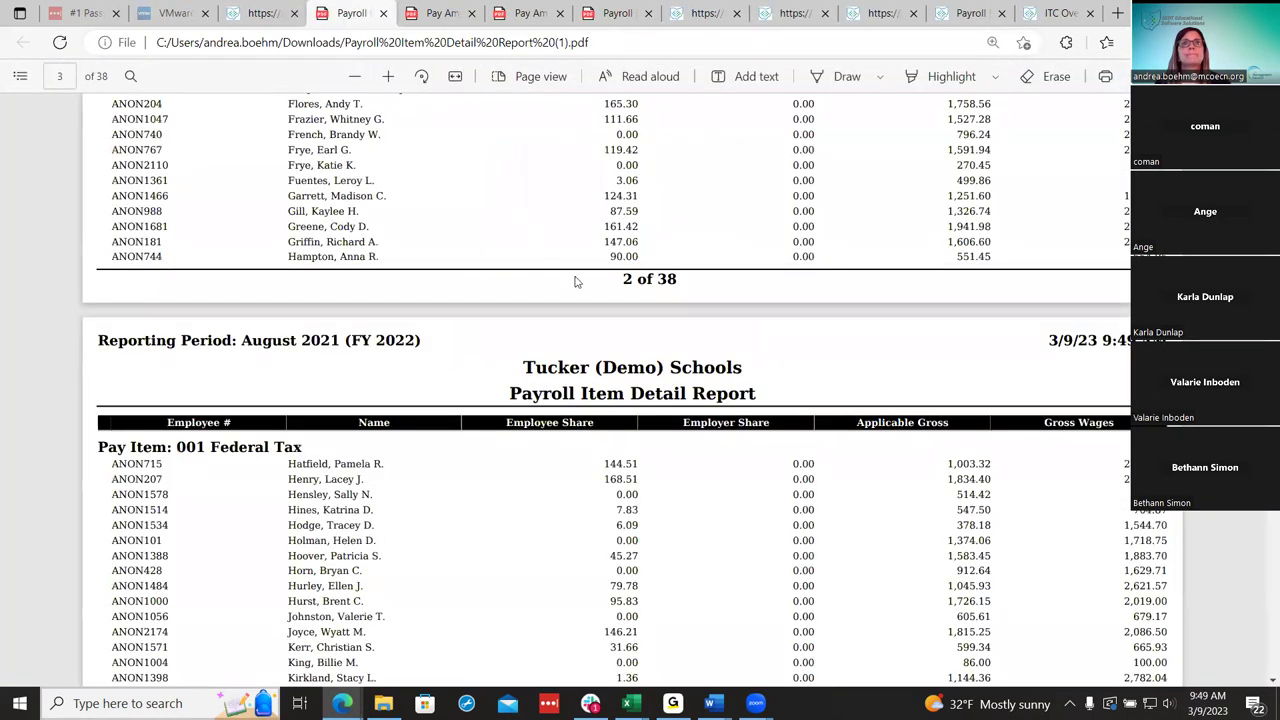
Examine the Report Summary totals on page 38 of the Payroll Item Detail Report and the pay item 810 listing on page 37.
key("End")
scroll(673, 402, "up", 4)
scroll(673, 398, "up", 6)
scroll(673, 398, "down", 6)
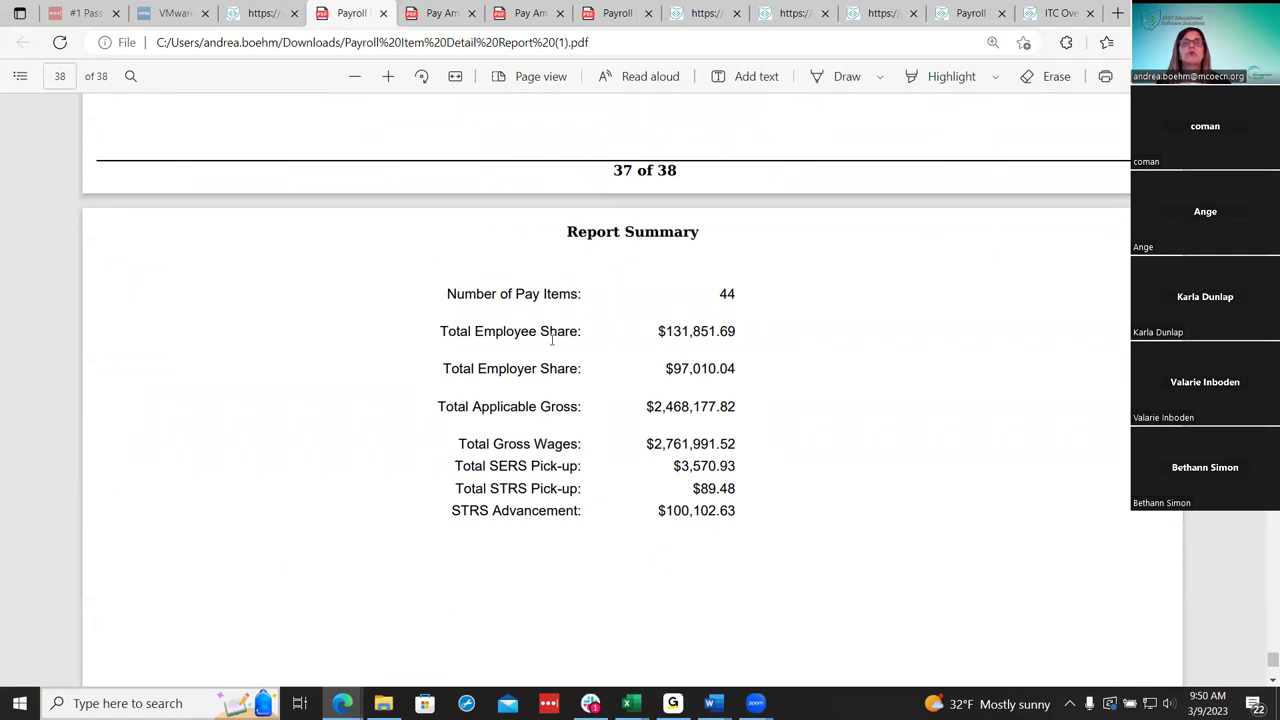
scroll(551, 340, "up", 2)
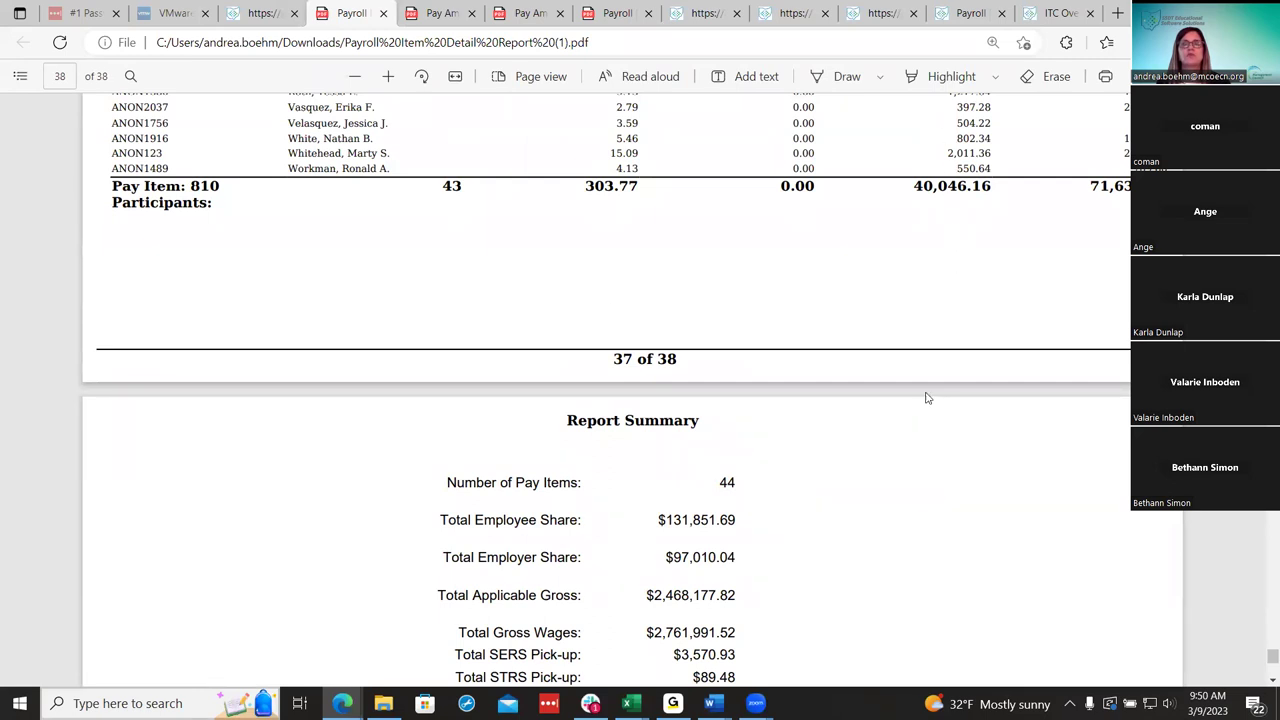
scroll(922, 500, "up", 5)
scroll(955, 330, "up", 1)
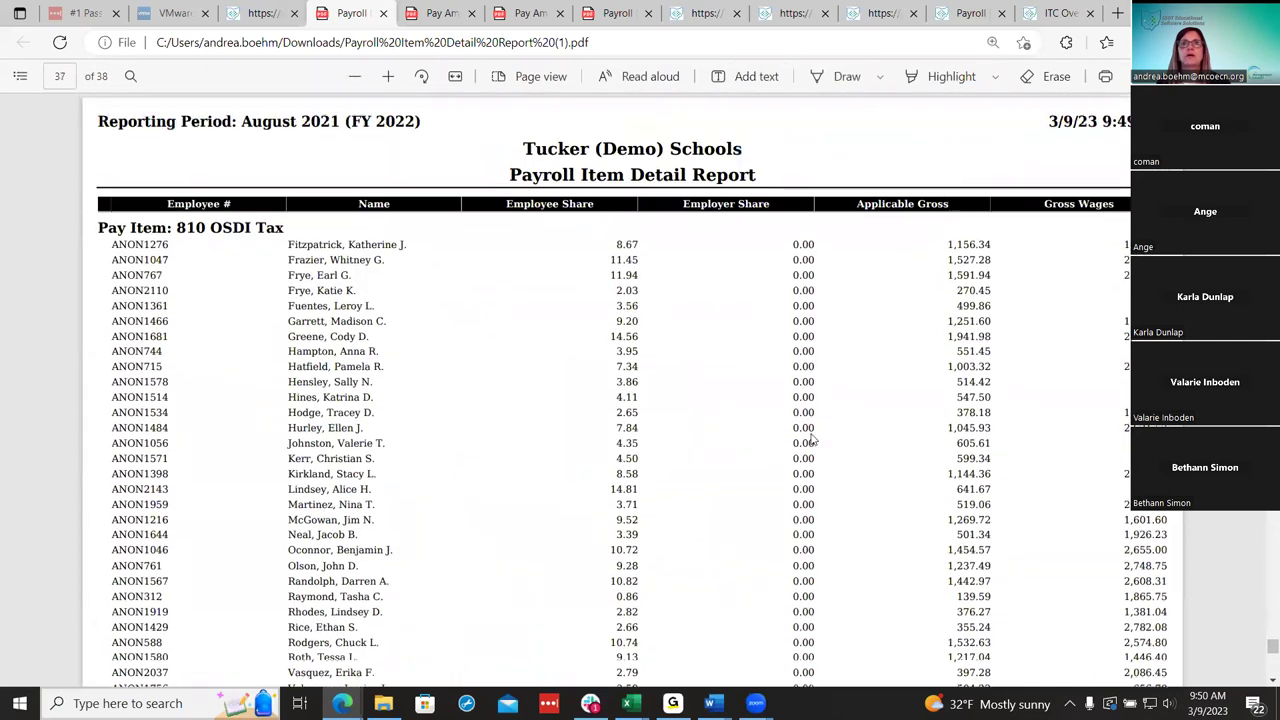
scroll(760, 580, "down", 6)
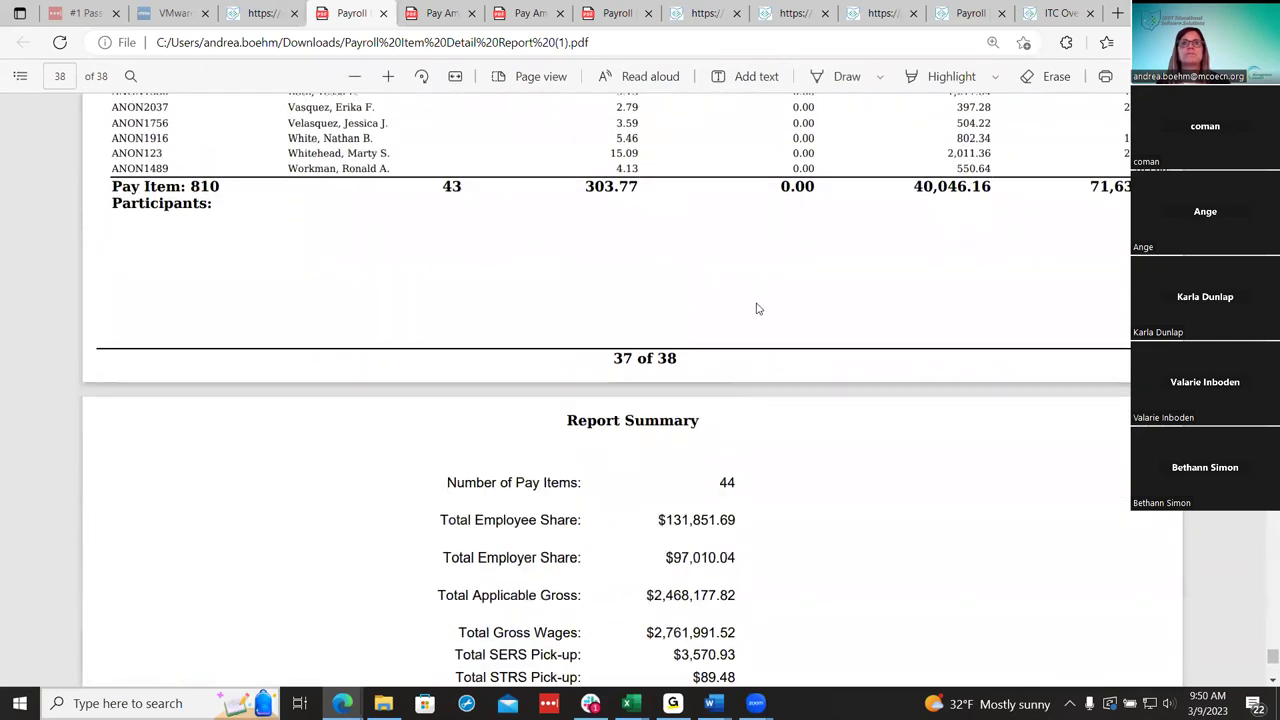
scroll(757, 309, "down", 1)
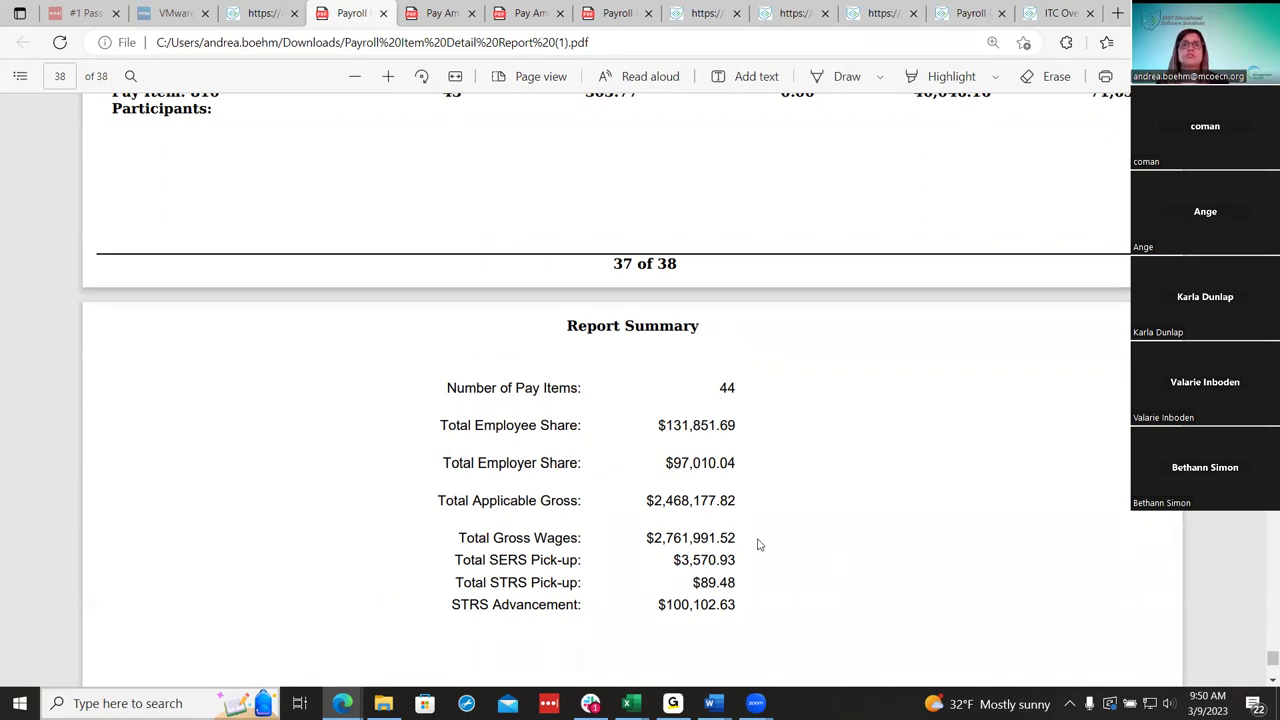
scroll(755, 604, "up", 8)
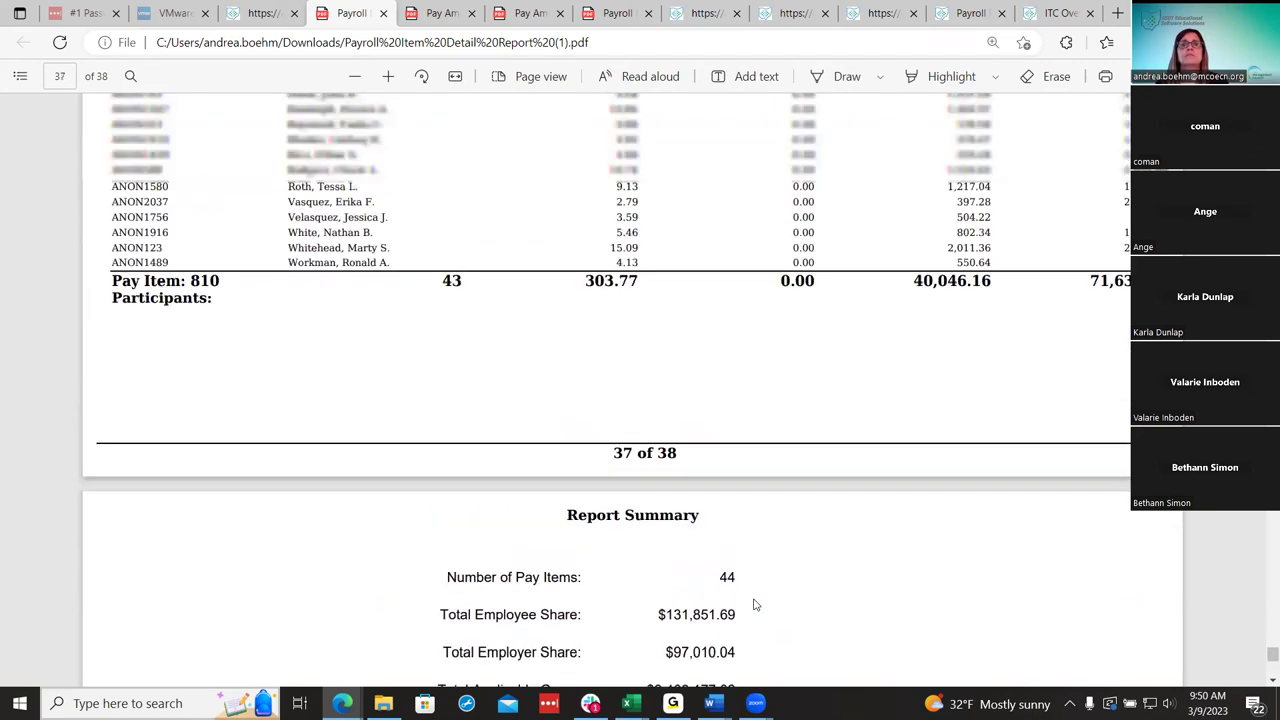
scroll(760, 606, "down", 8)
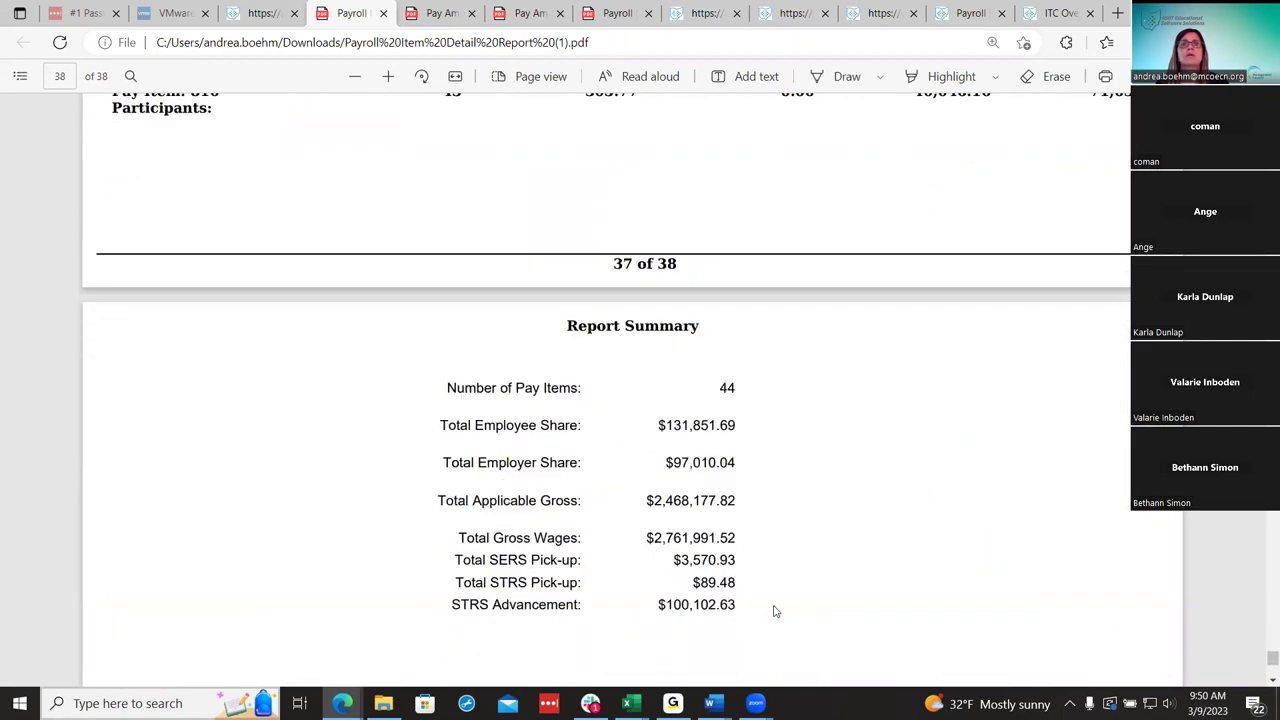
scroll(775, 611, "up", 1)
scroll(773, 611, "down", 1)
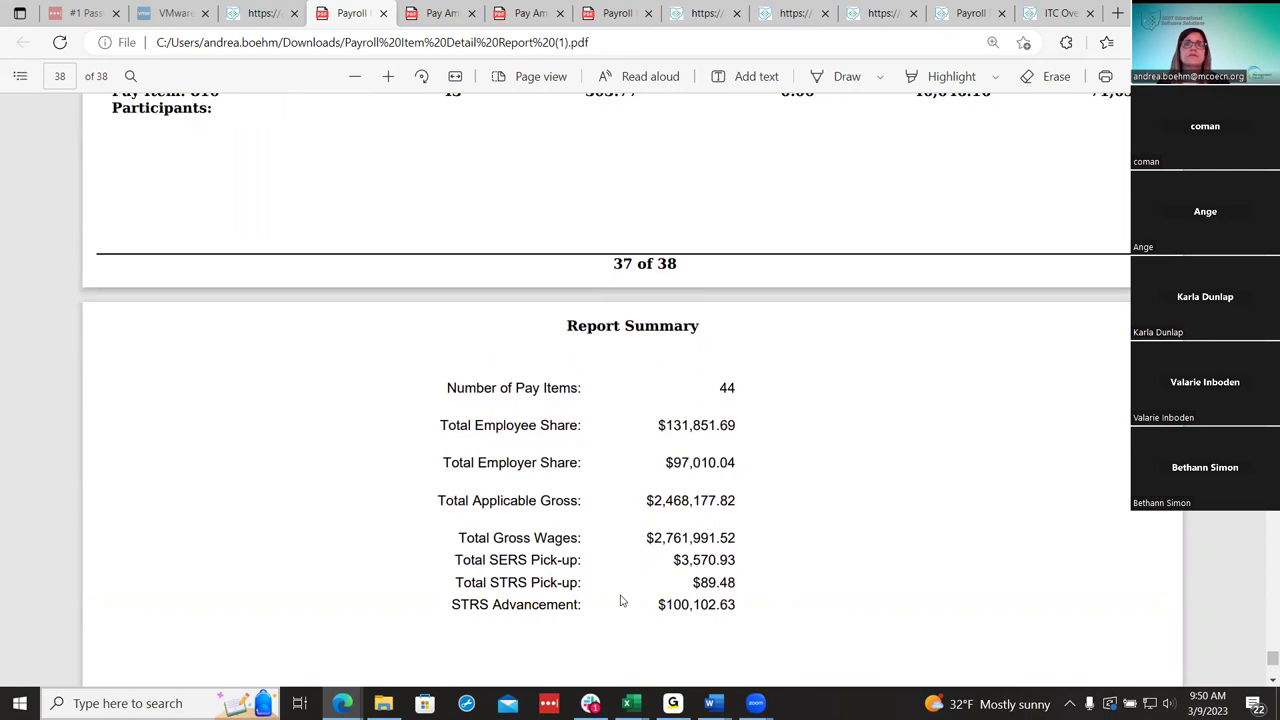
Read the 001 Federal Tax employee listing and participant totals on pages 2 to 4, through the start of 002 Ohio State Tax.
scroll(620, 600, "up", 15)
key("ctrl+Home")
scroll(630, 586, "down", 5)
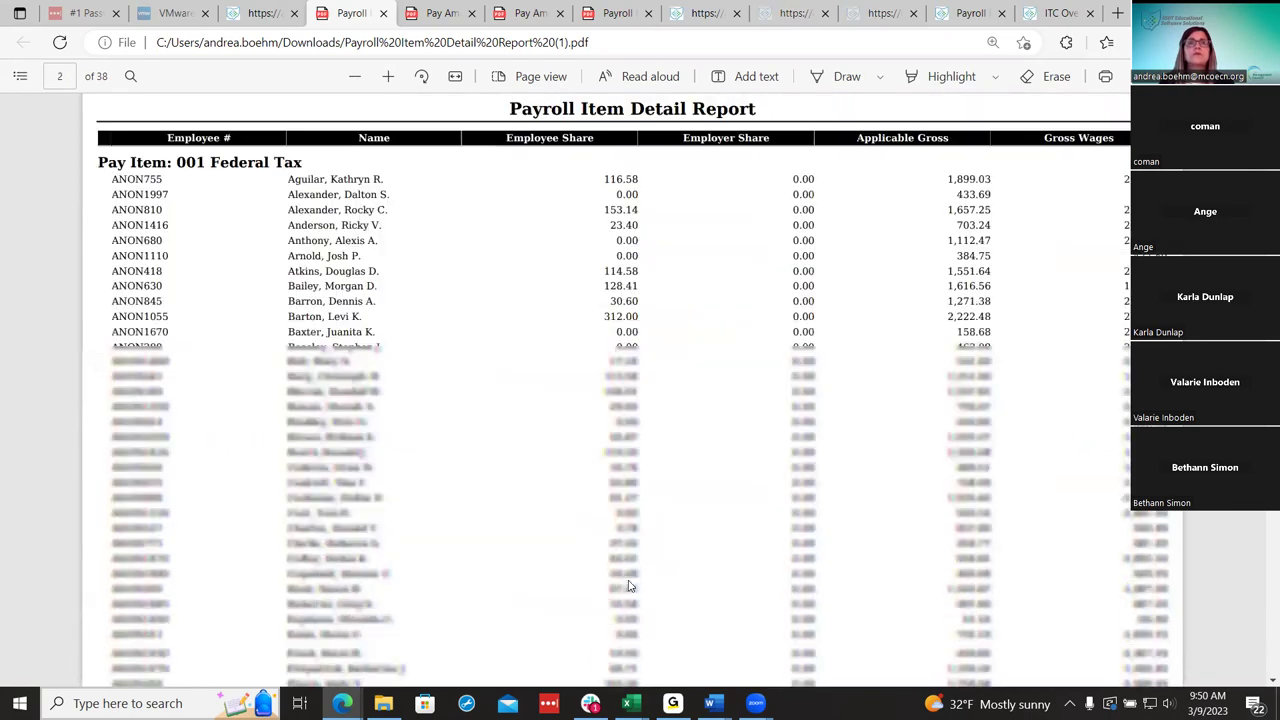
scroll(630, 586, "down", 2)
scroll(630, 586, "down", 8)
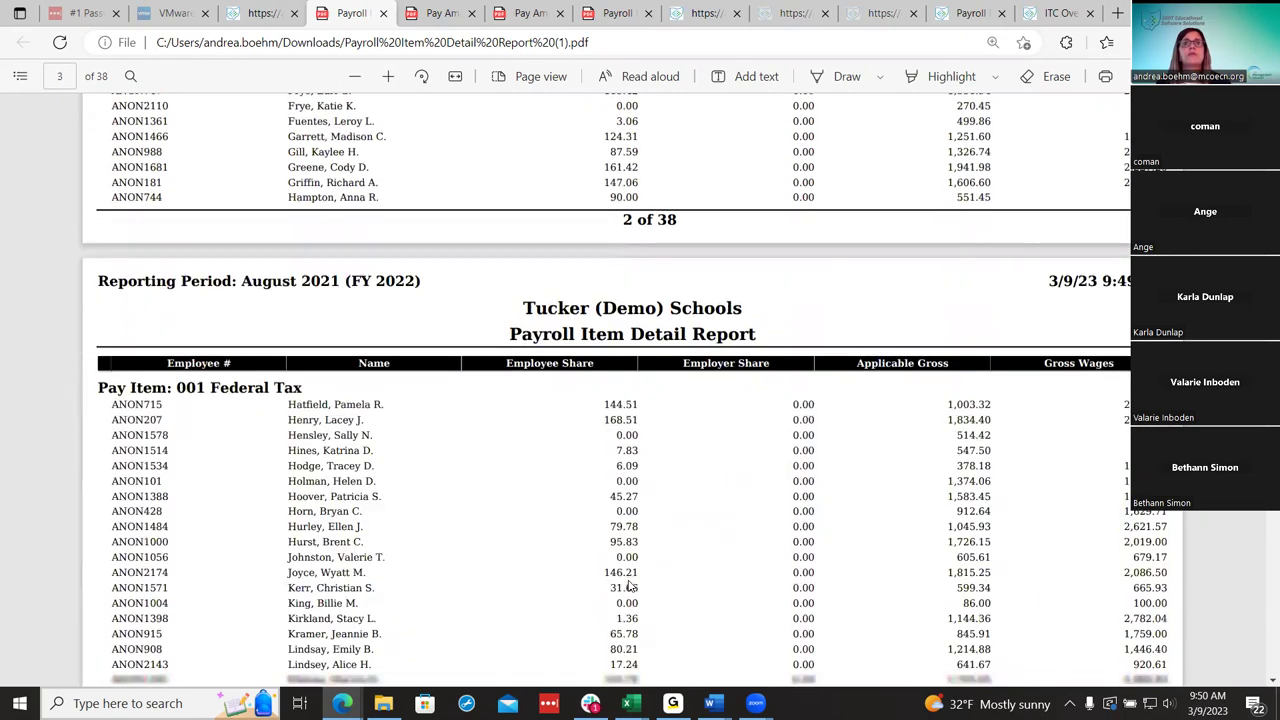
scroll(630, 586, "down", 10)
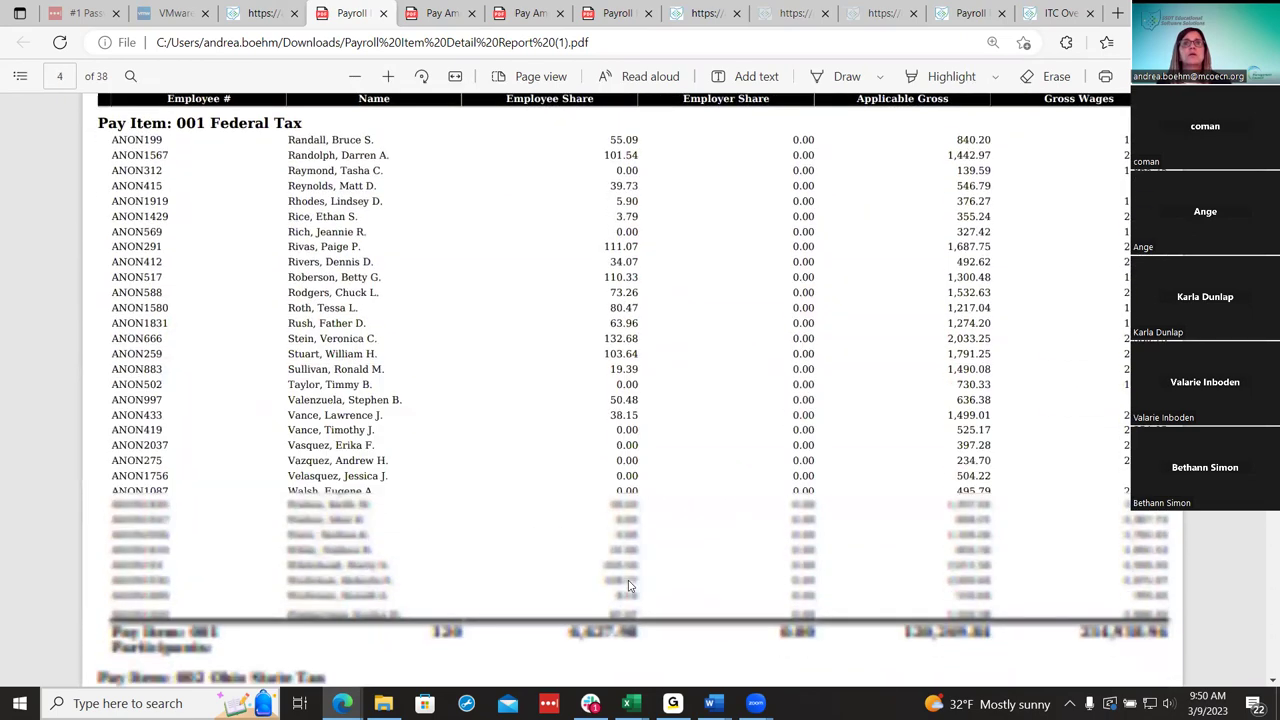
scroll(630, 586, "down", 4)
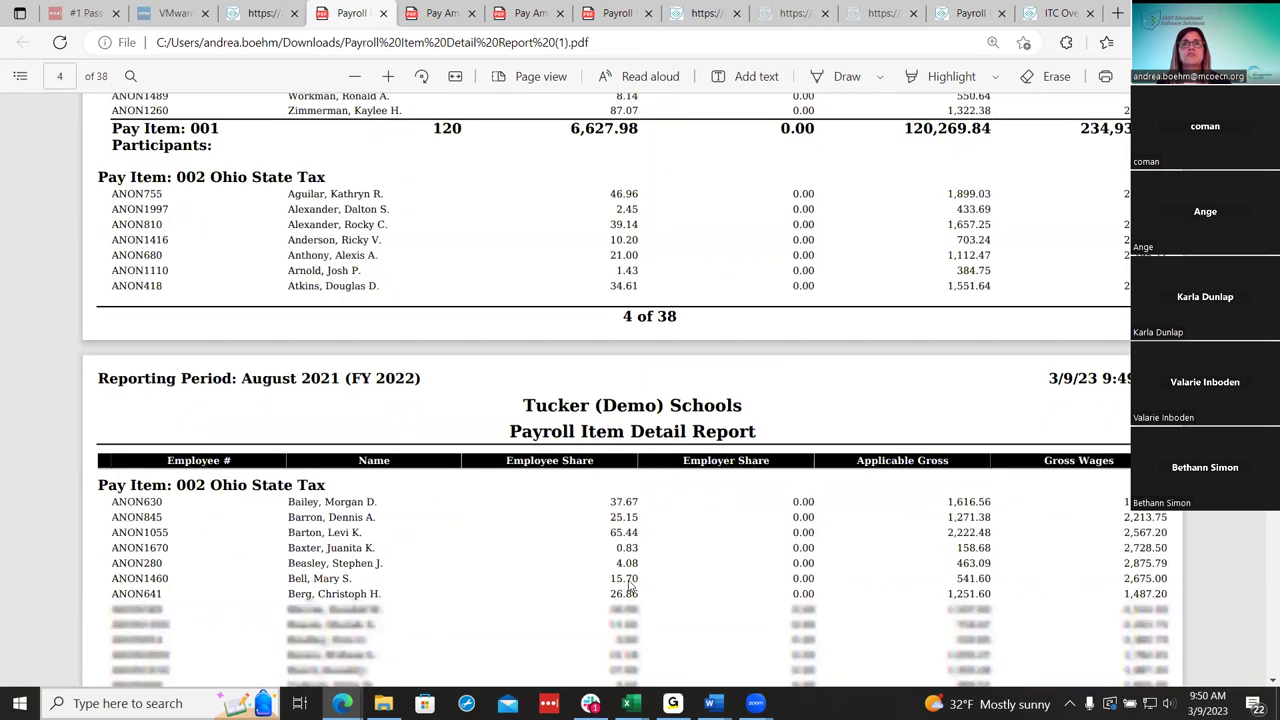
scroll(630, 586, "up", 14)
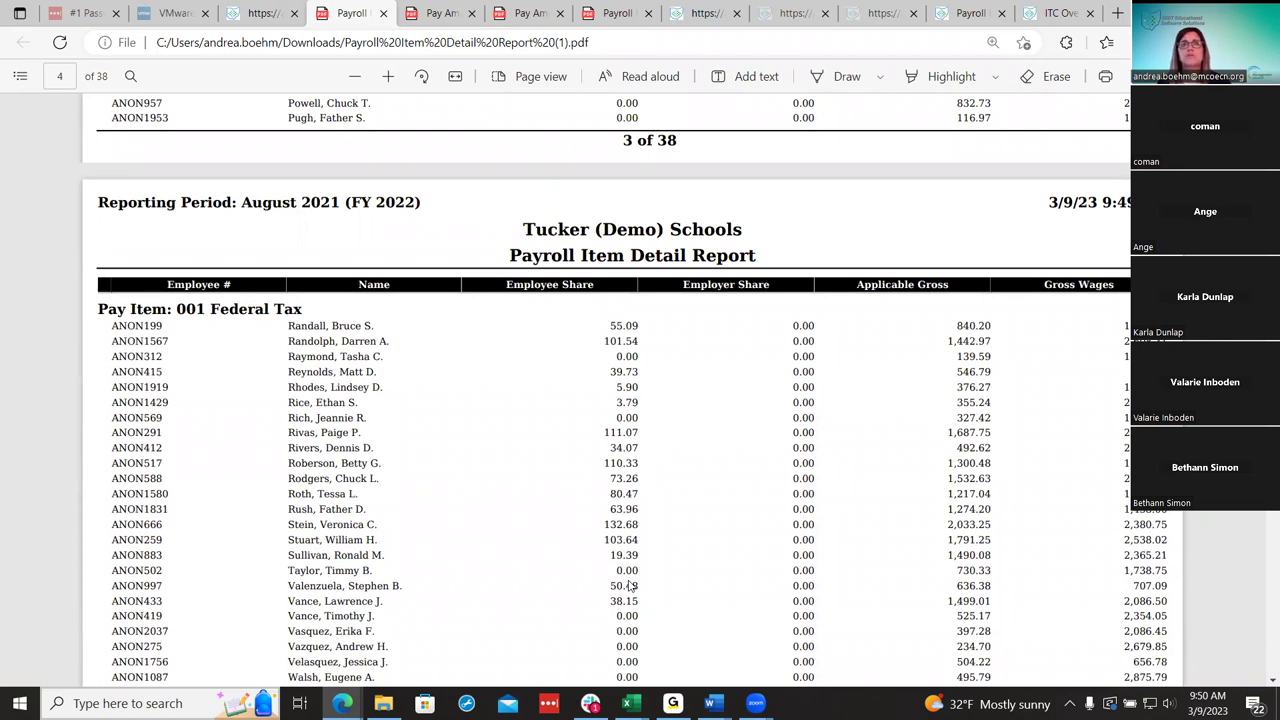
Generate the Payroll Item Summary Report as a PDF from the USPS payroll and open the downloaded file.
left_click(266, 14)
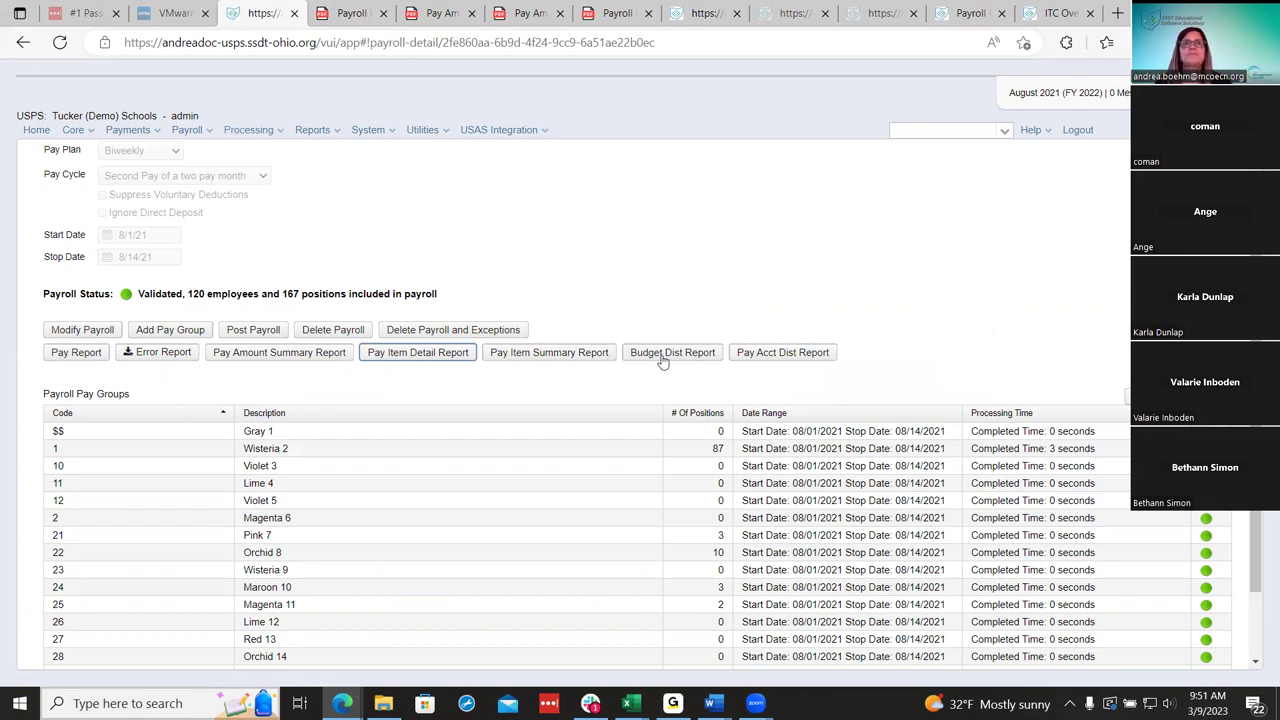
left_click(545, 353)
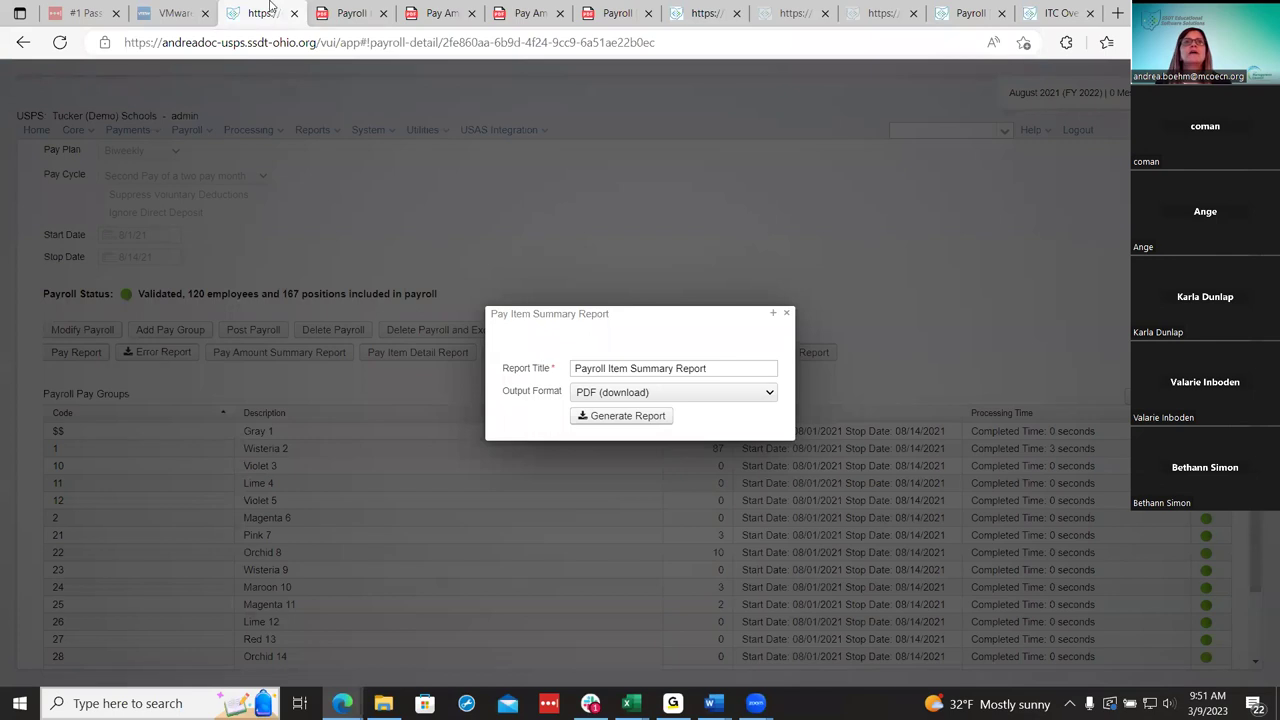
left_click(345, 12)
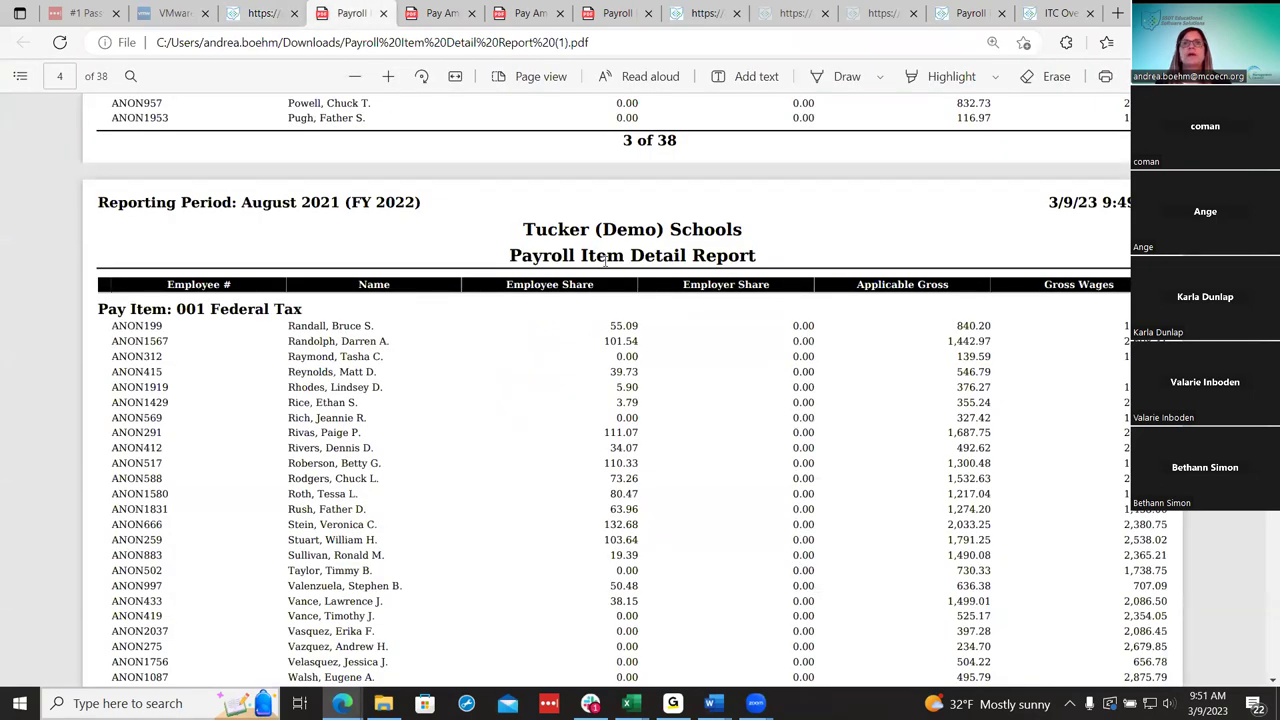
left_click(262, 13)
left_click(650, 416)
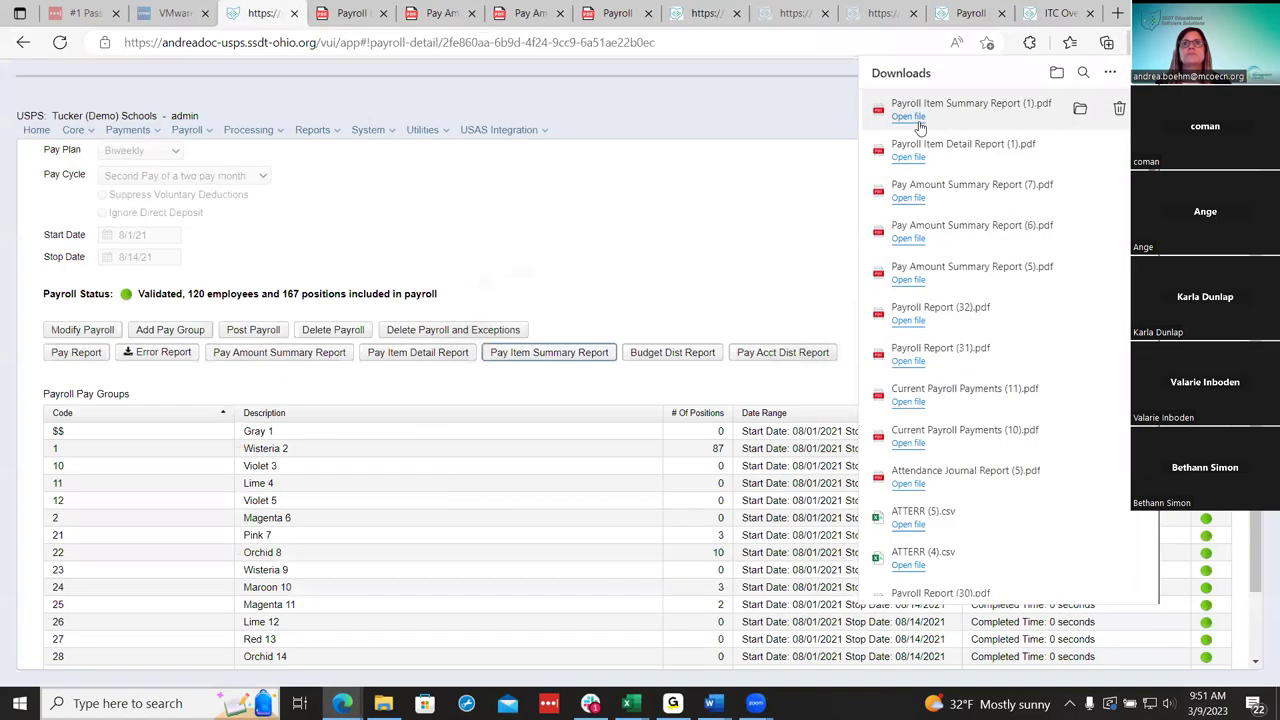
left_click(918, 122)
Review the per-item employee share, employer share, gross and participant columns on page 2 of the Payroll Item Summary Report.
scroll(591, 409, "down", 10)
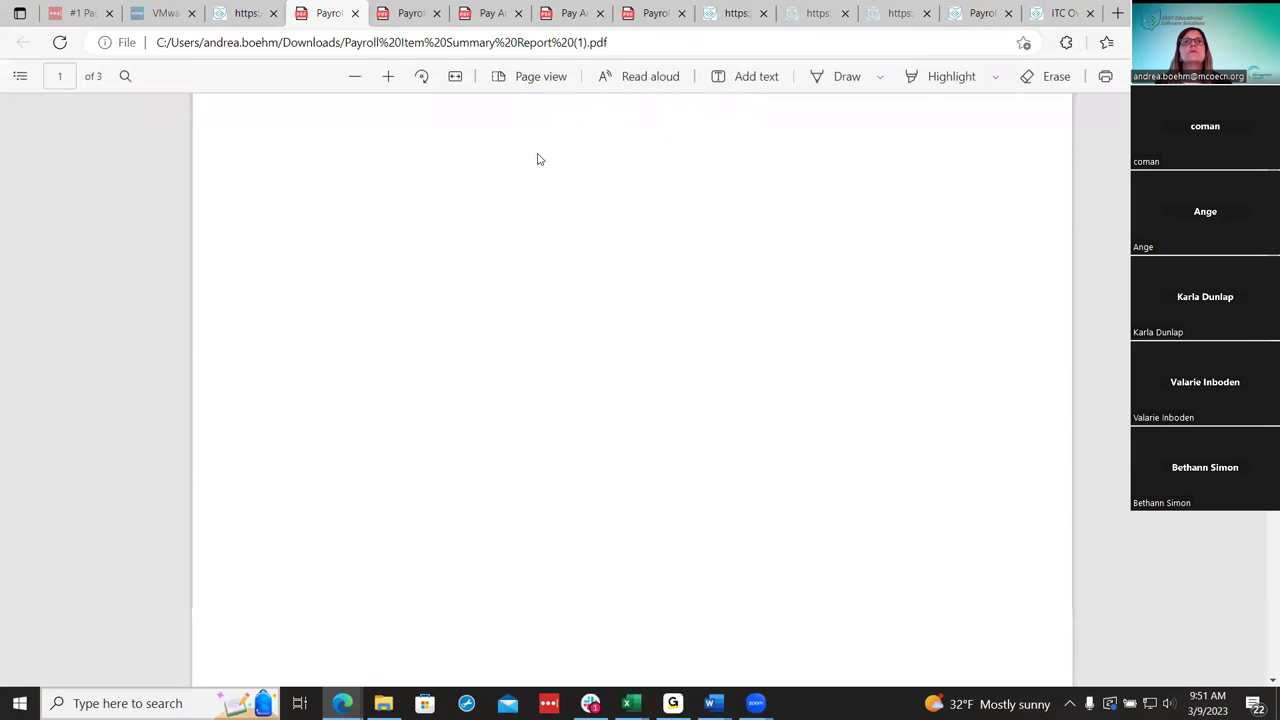
scroll(625, 405, "down", 6)
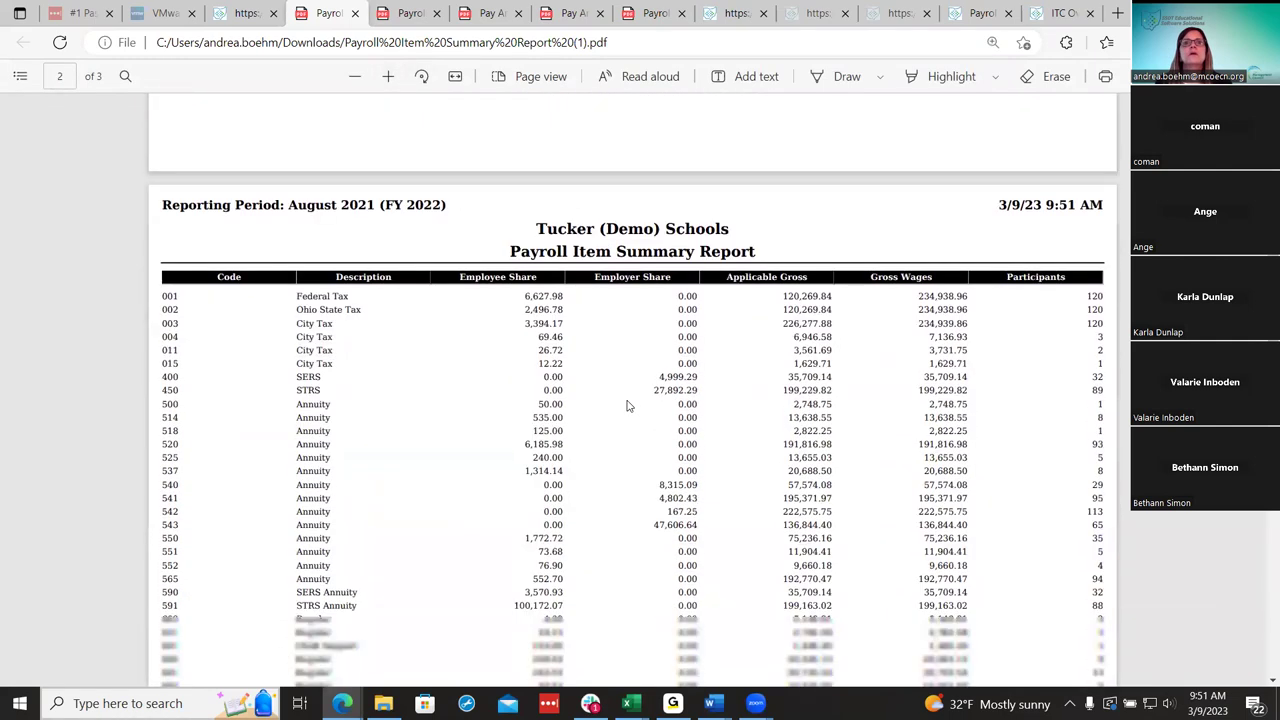
scroll(628, 406, "up", 3)
scroll(628, 406, "up", 1)
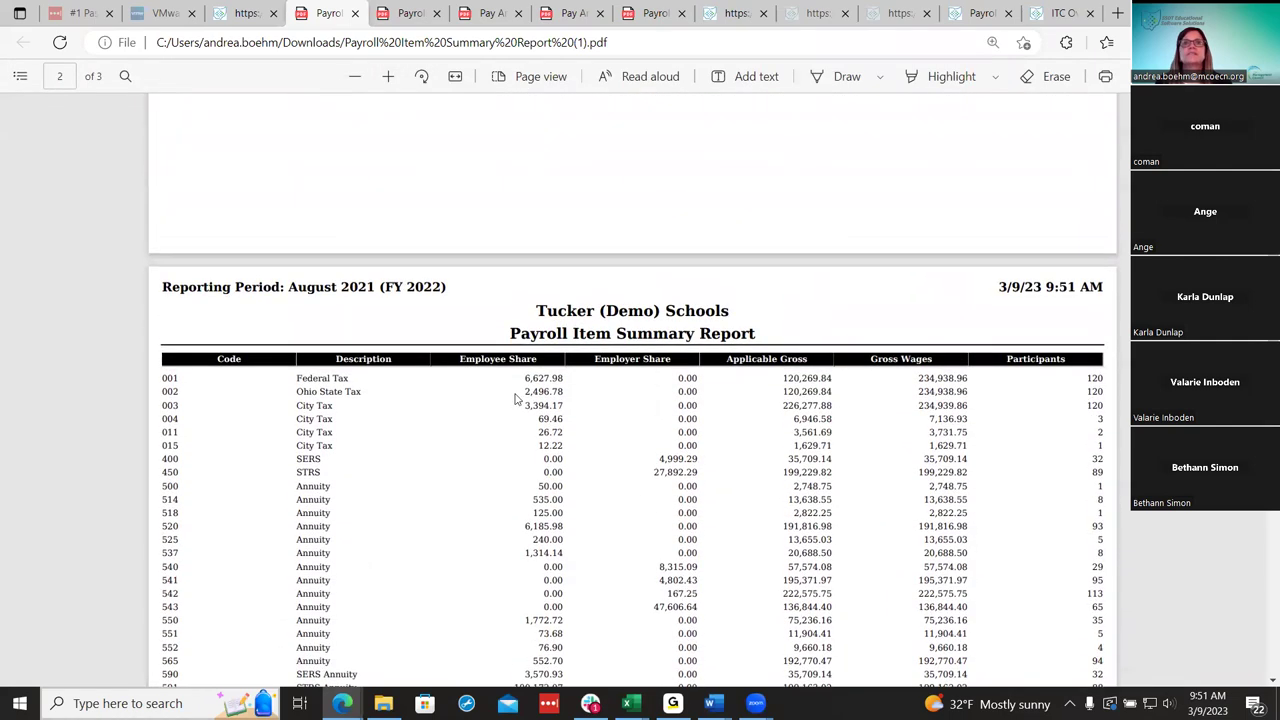
scroll(853, 400, "down", 7)
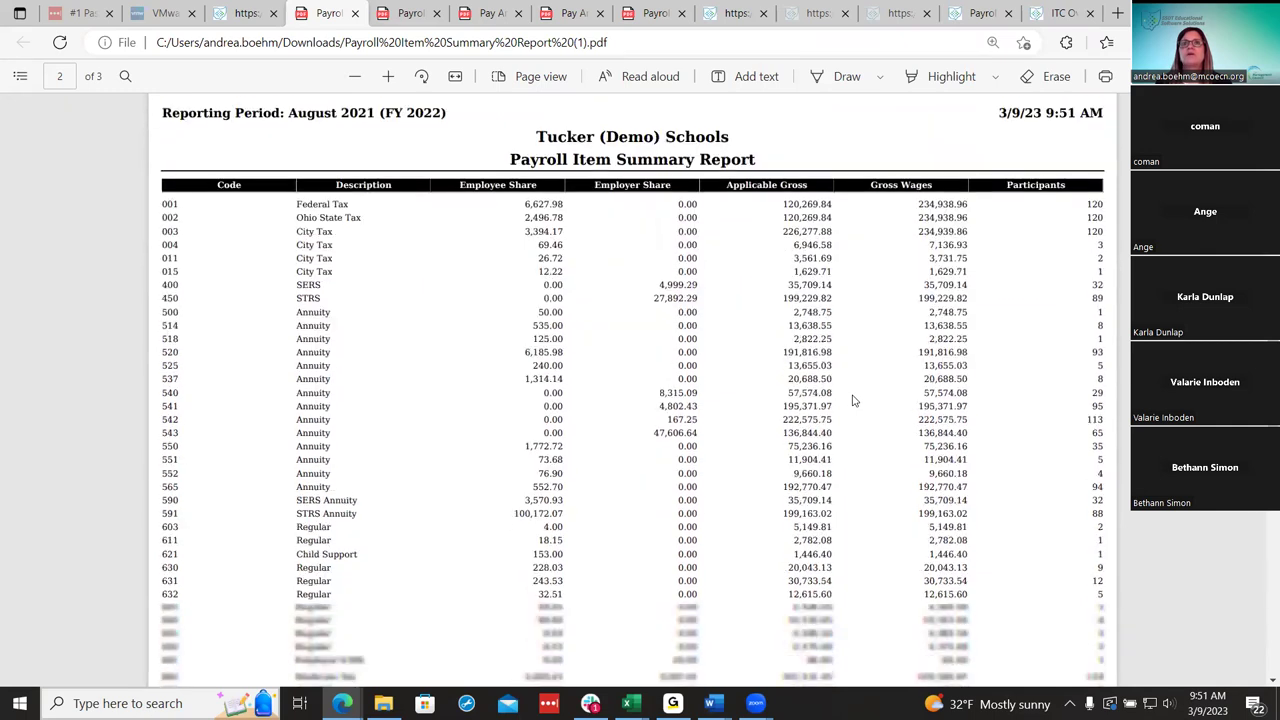
Read through the remaining pay item rows of the Payroll Item Summary Report to the Report Summary totals on page 3.
scroll(853, 403, "up", 5)
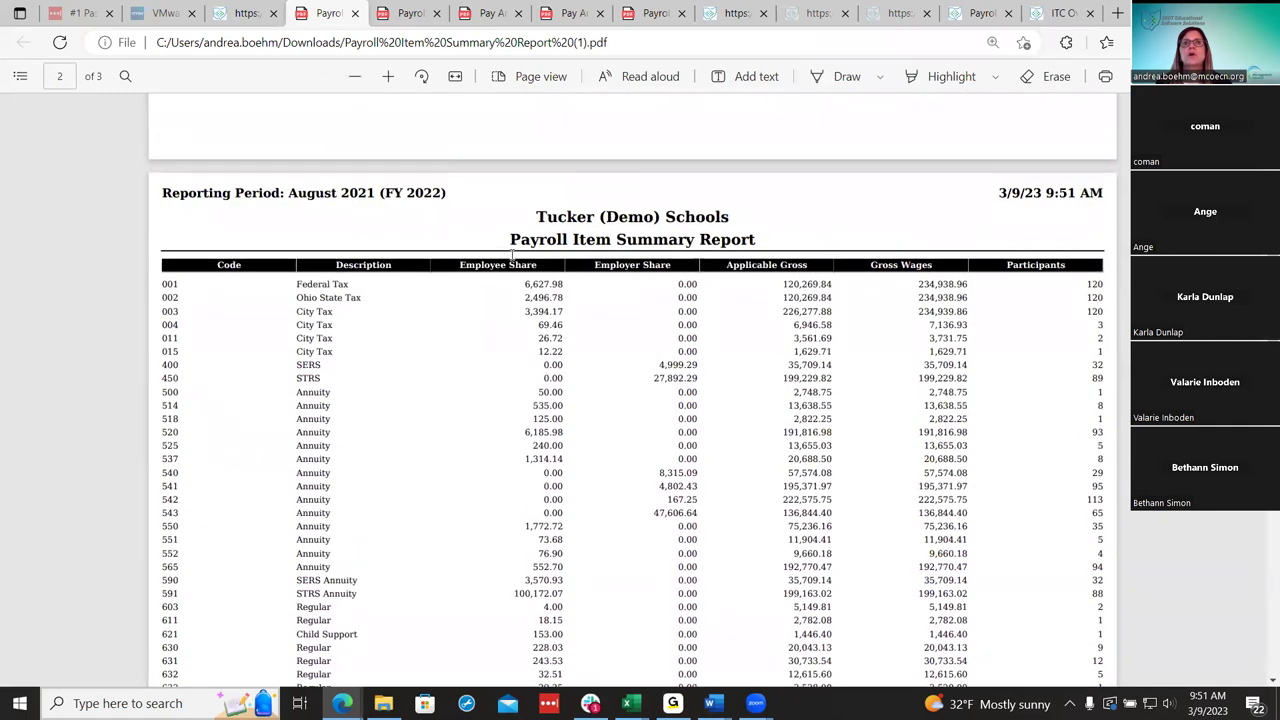
scroll(796, 391, "down", 2)
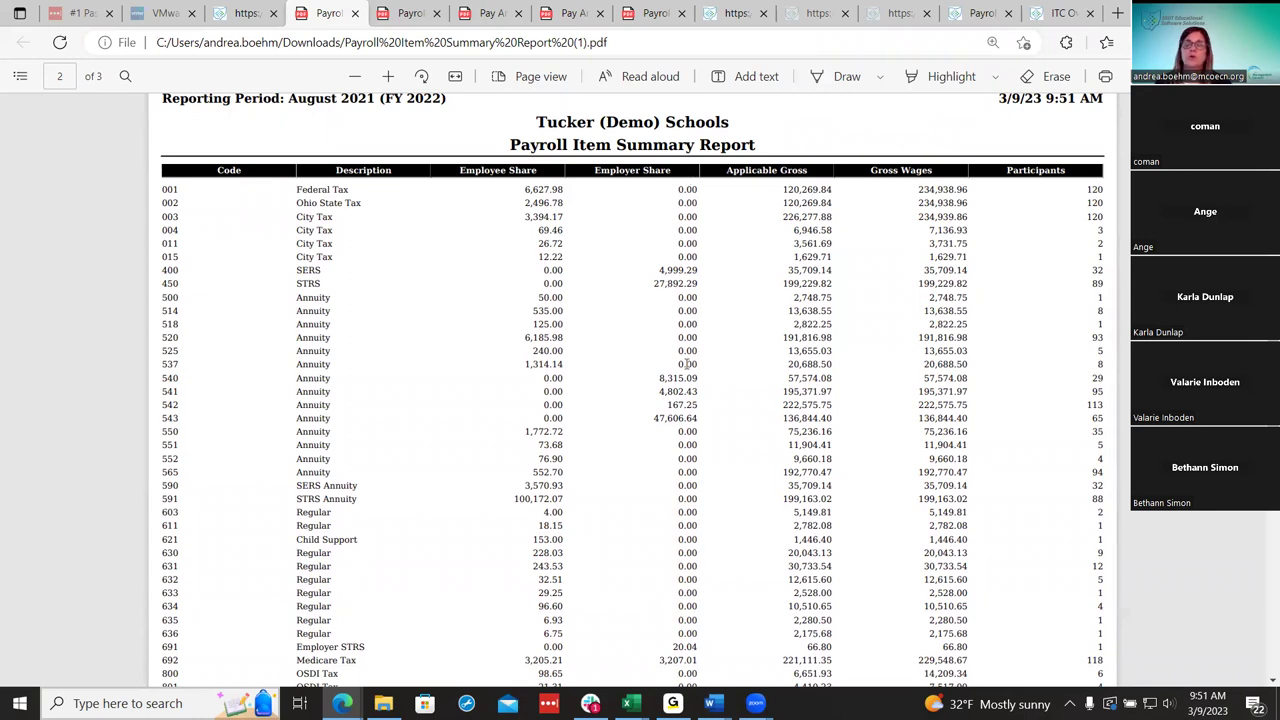
scroll(679, 420, "down", 2)
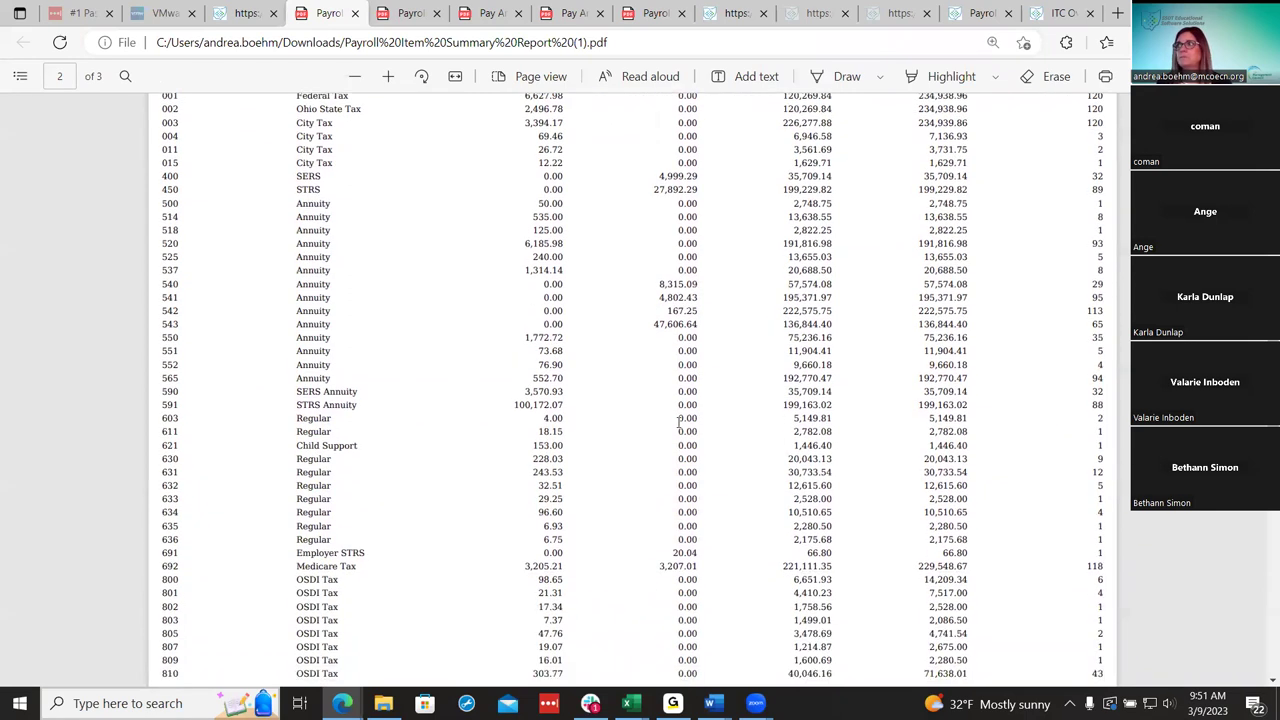
scroll(679, 420, "down", 8)
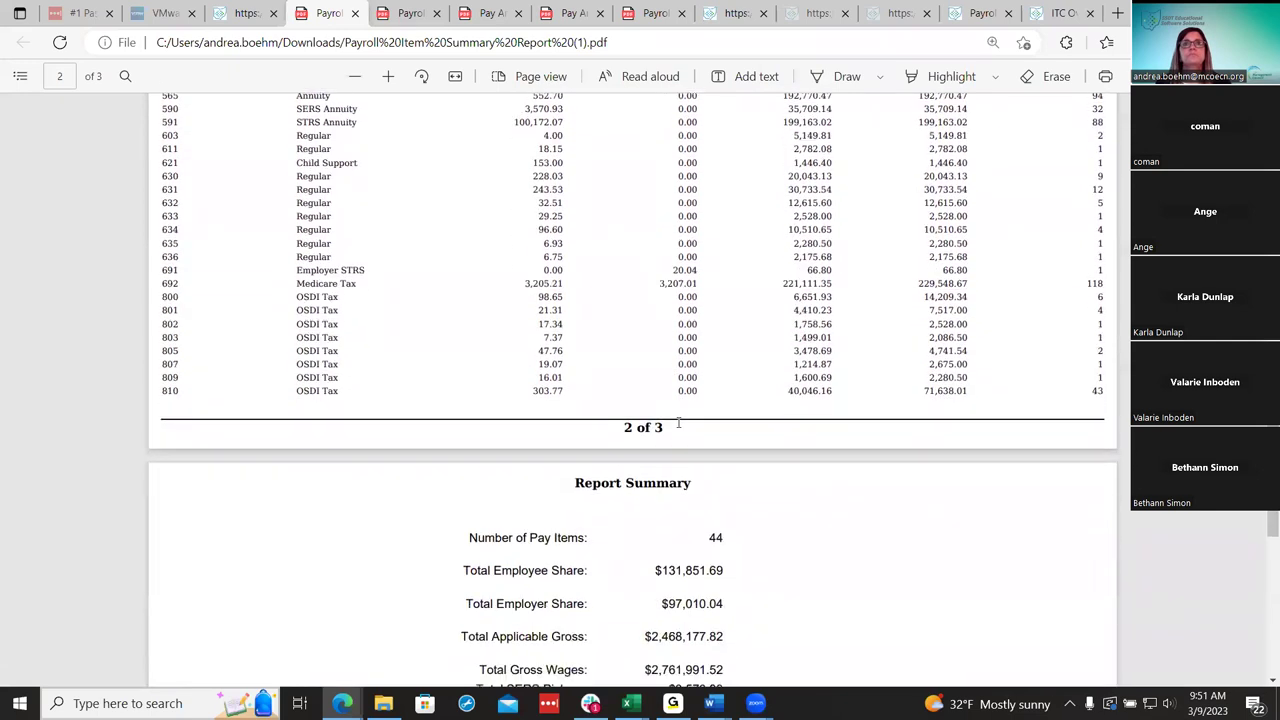
scroll(678, 422, "down", 2)
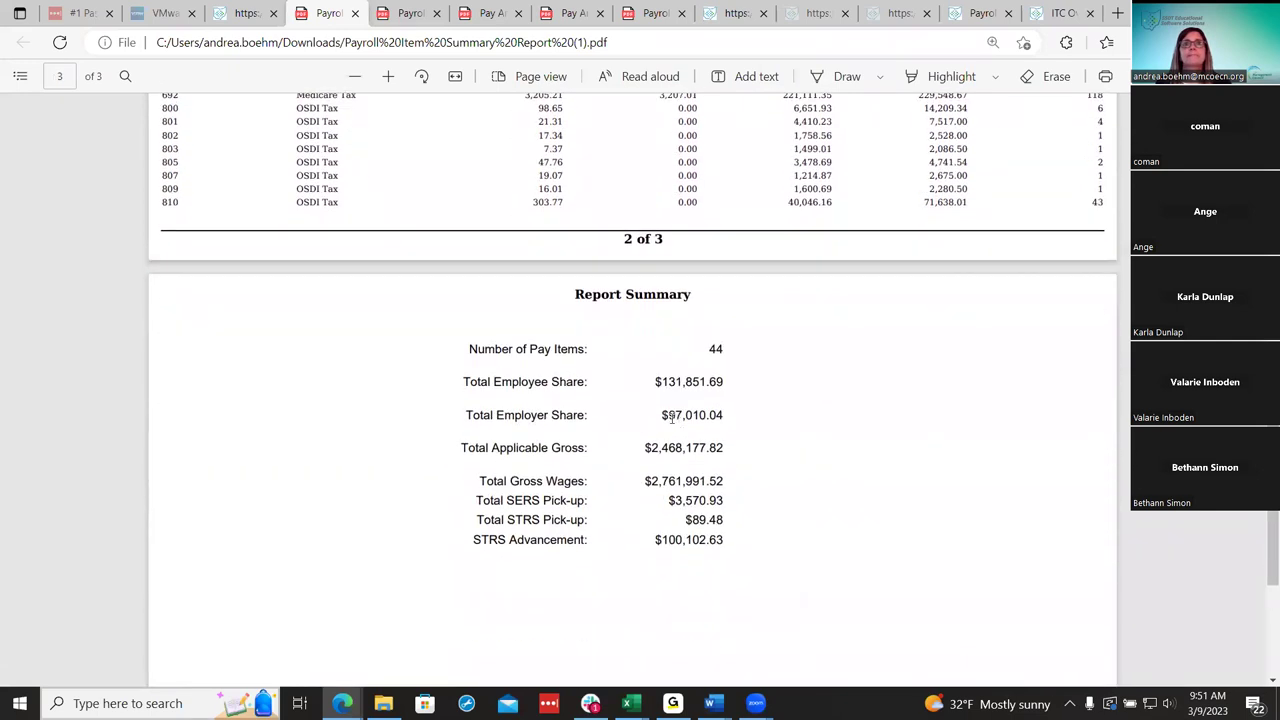
Compare the Report Summary totals on page 38 of the Payroll Item Detail Report with those of the Payroll Item Summary Report.
left_click(405, 13)
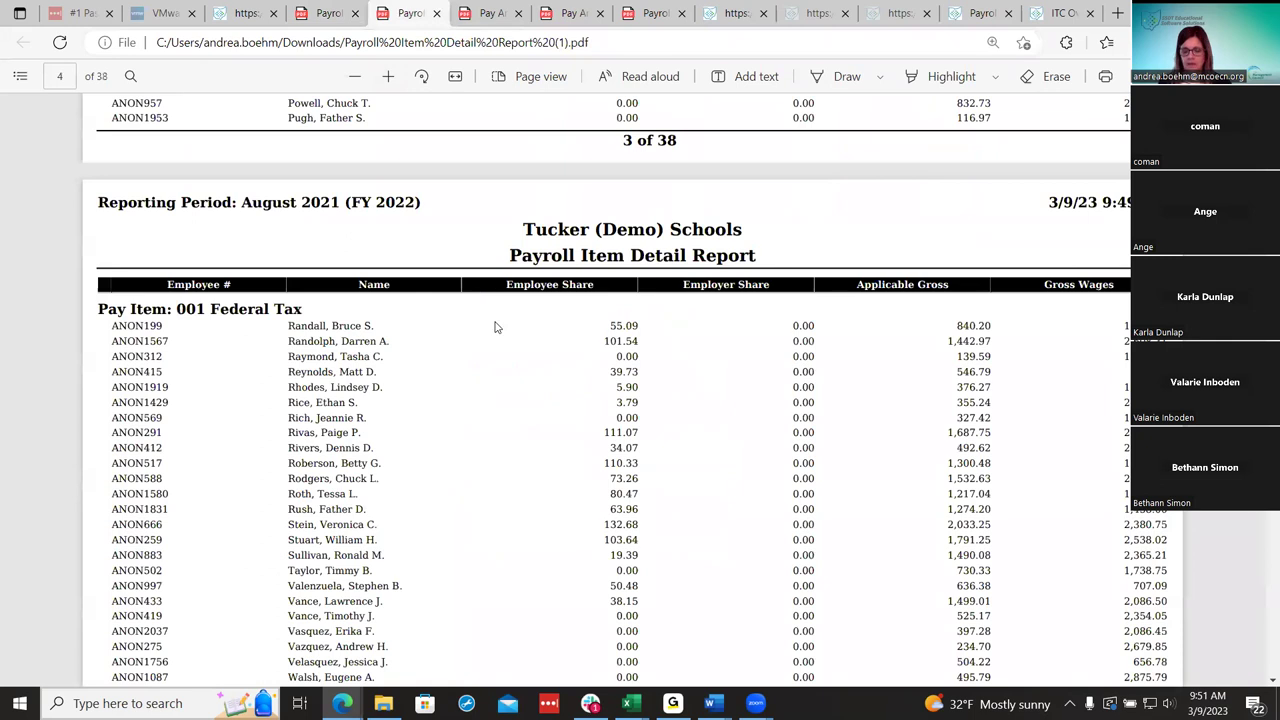
key("End")
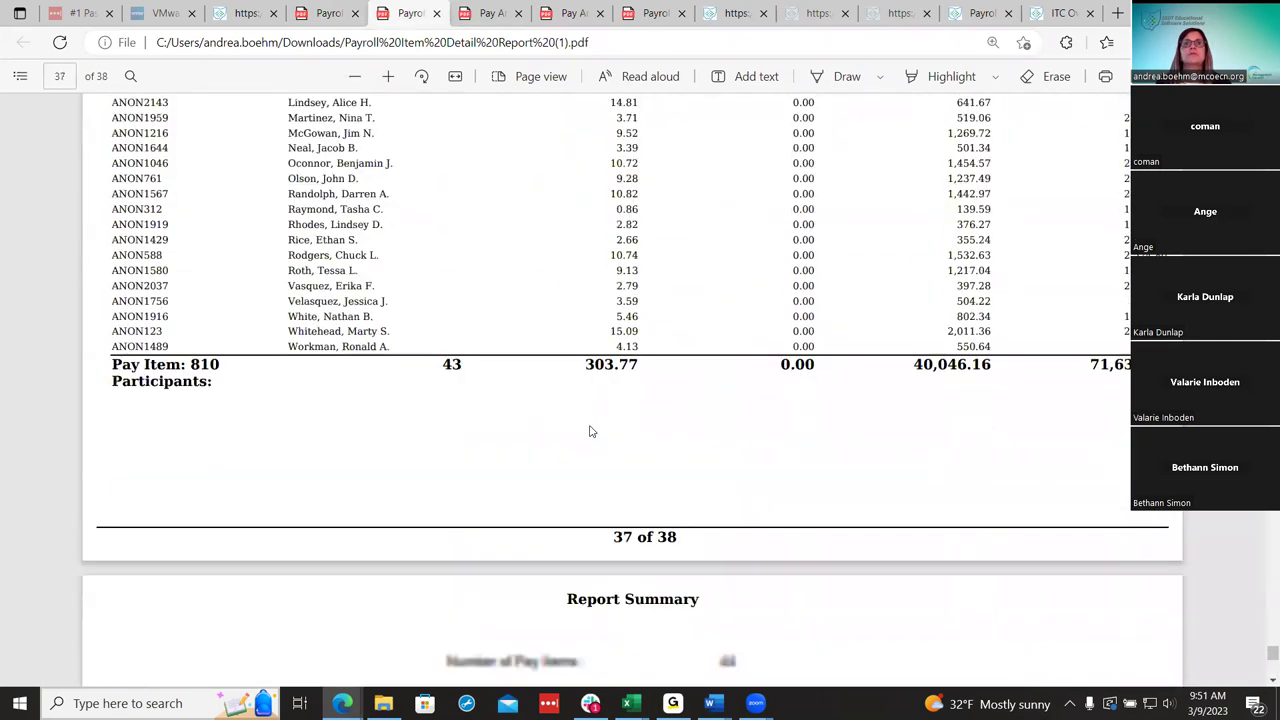
scroll(590, 431, "down", 4)
left_click(330, 13)
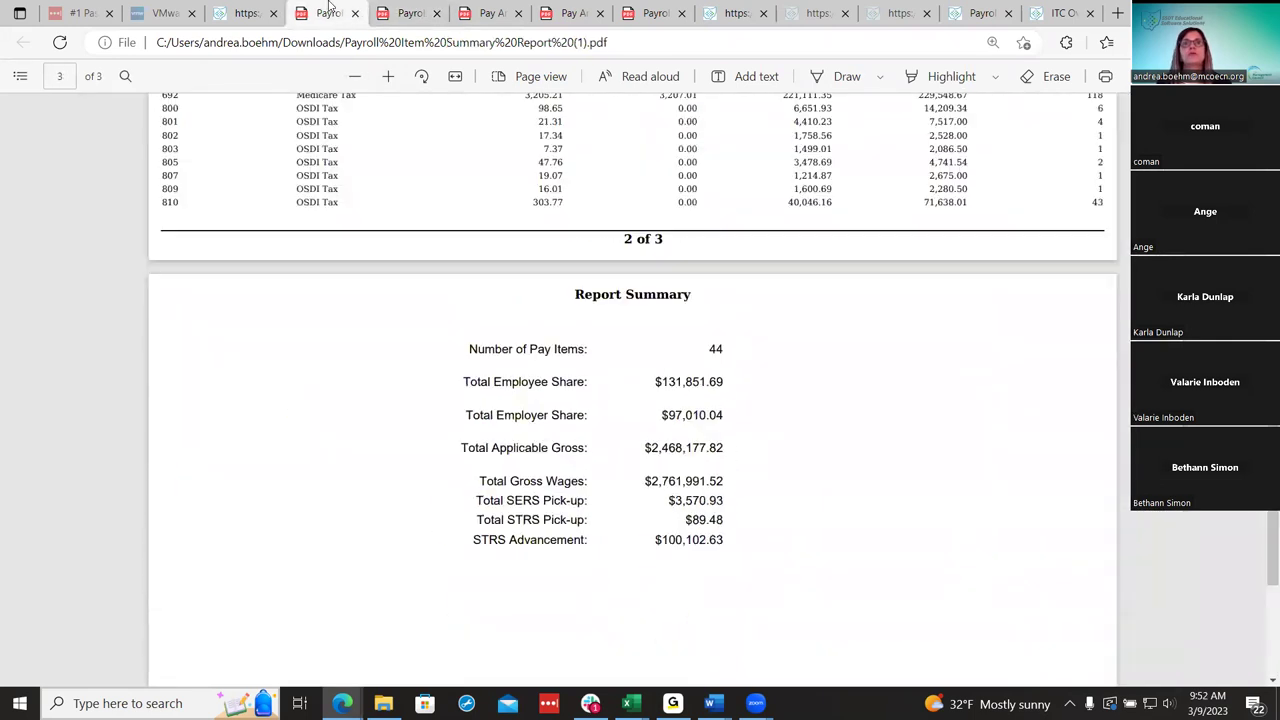
left_click(408, 10)
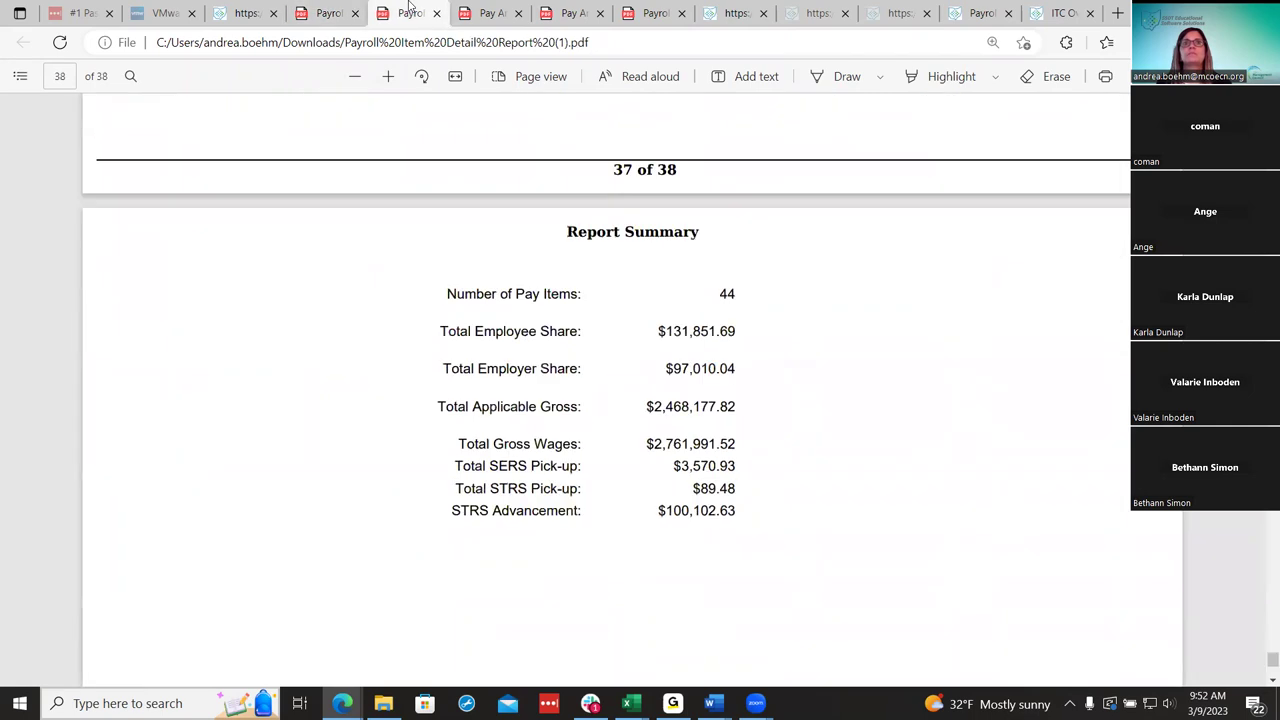
left_click(325, 10)
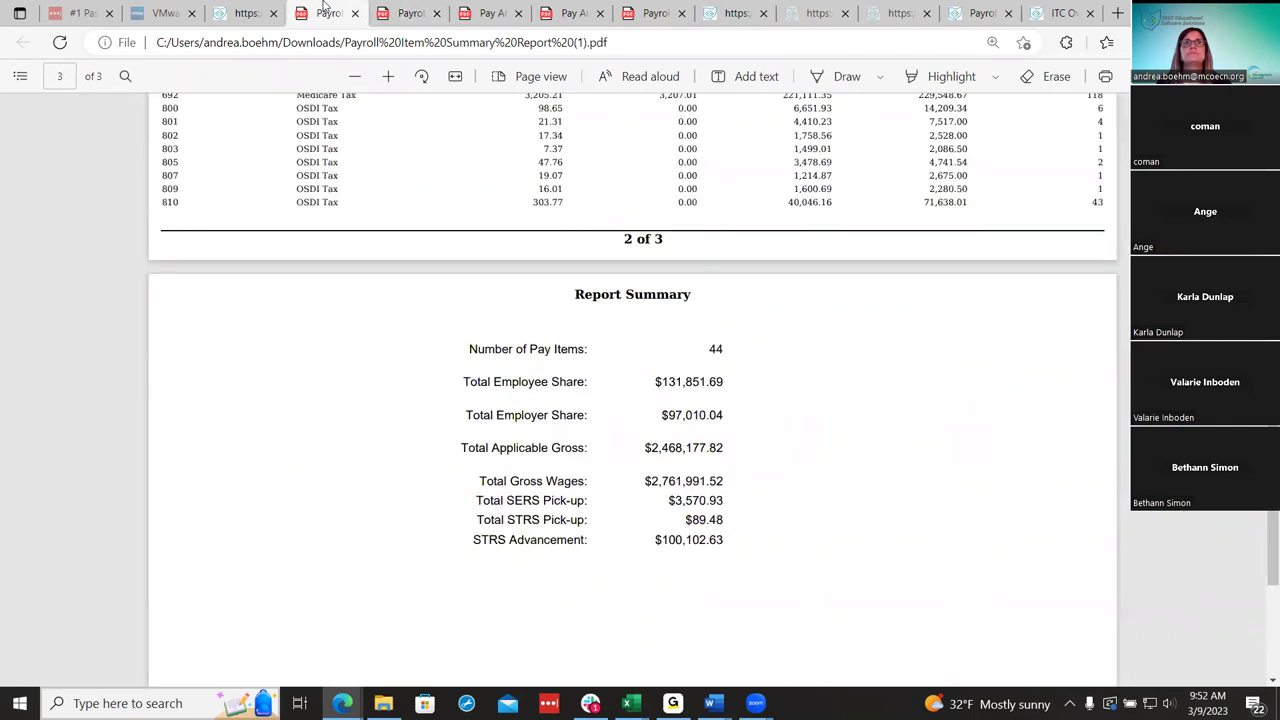
Generate the Budget Distribution Report from the USPS payroll as a PDF sorted by Full Account, and open the downloaded file.
left_click(244, 14)
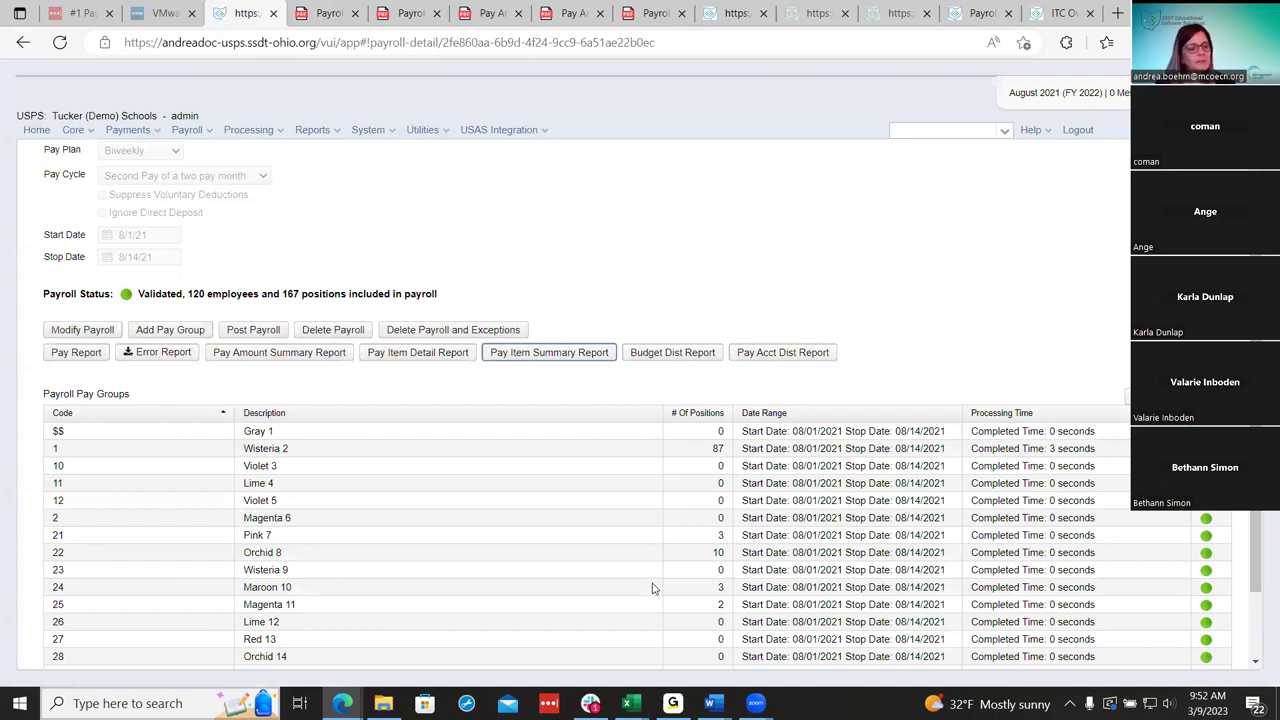
left_click(655, 360)
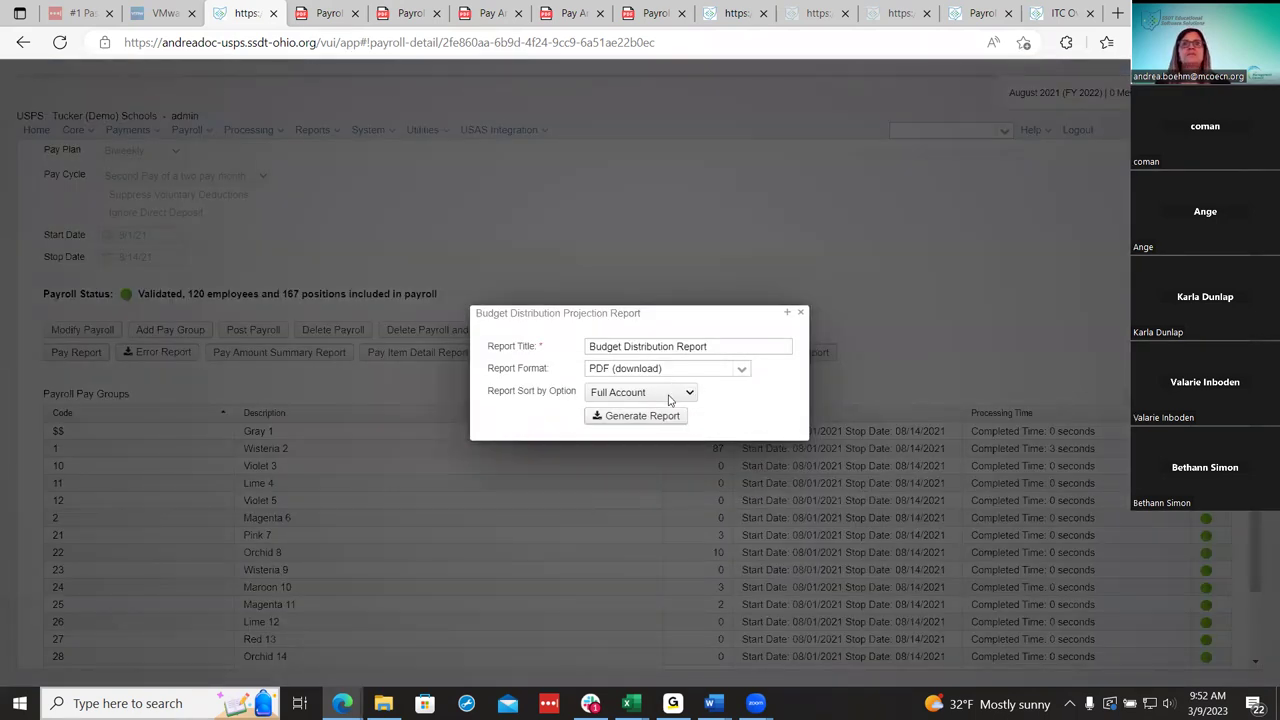
left_click(670, 397)
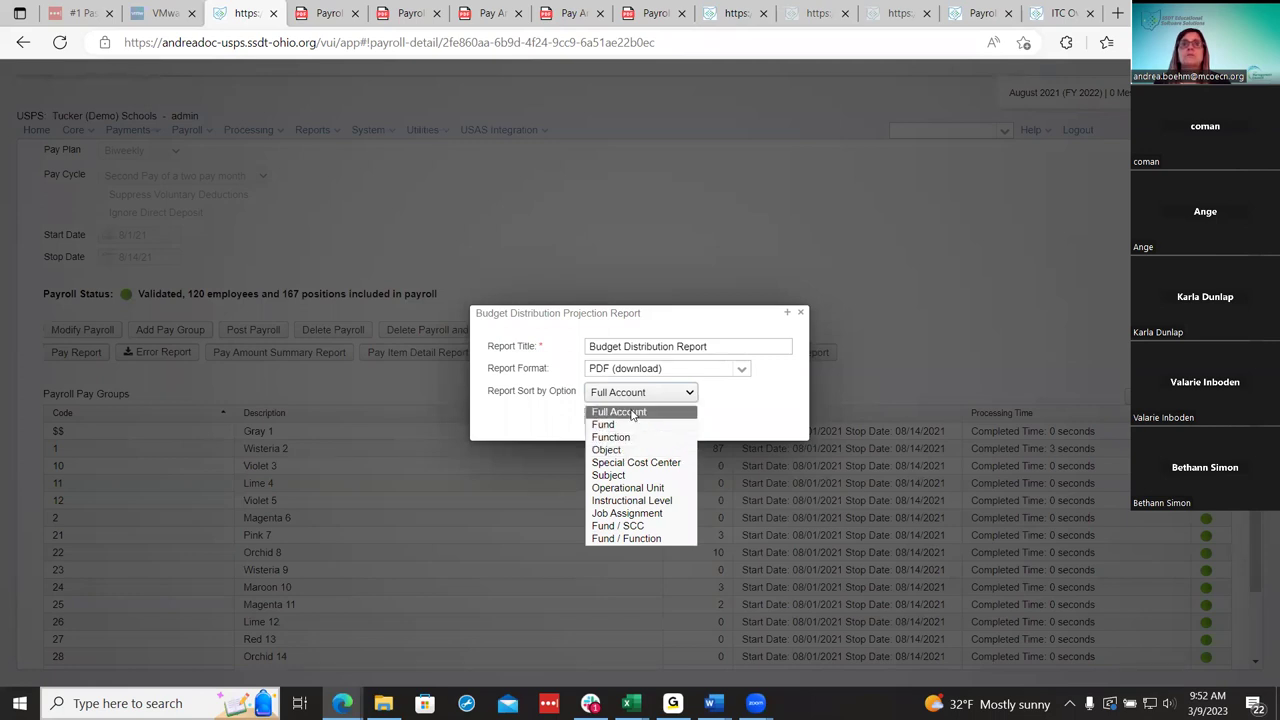
left_click(732, 398)
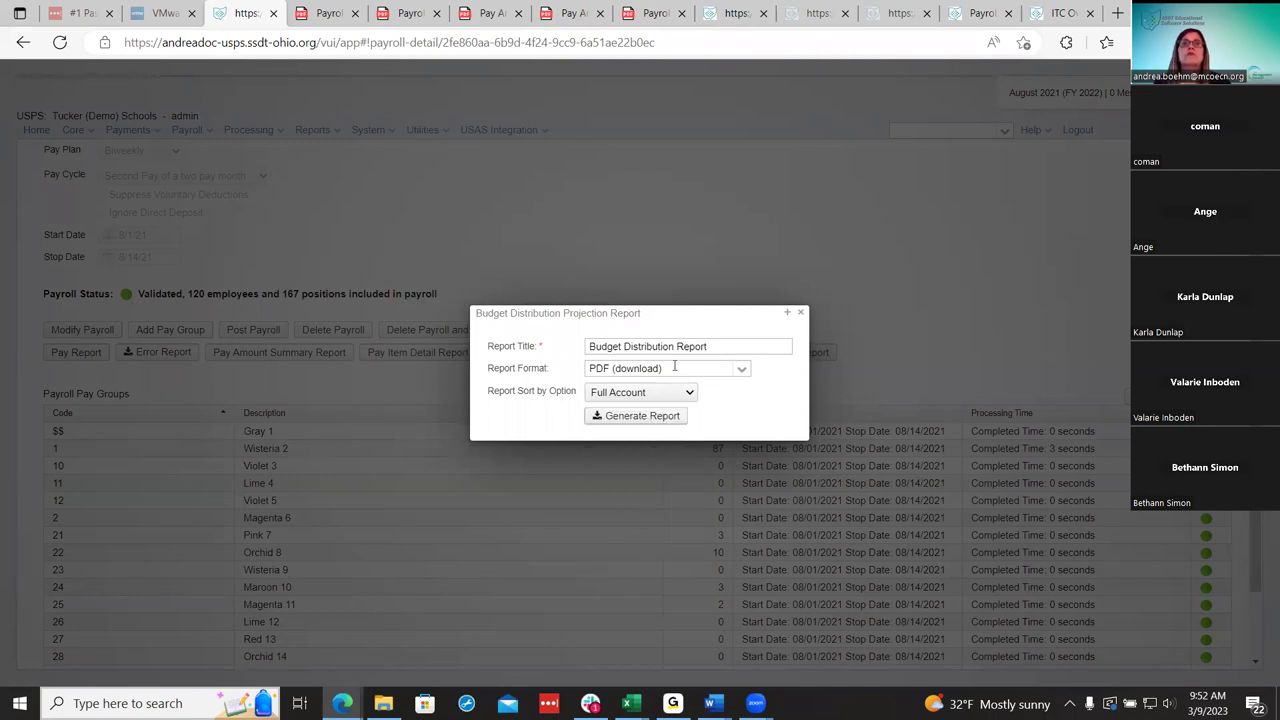
left_click(742, 372)
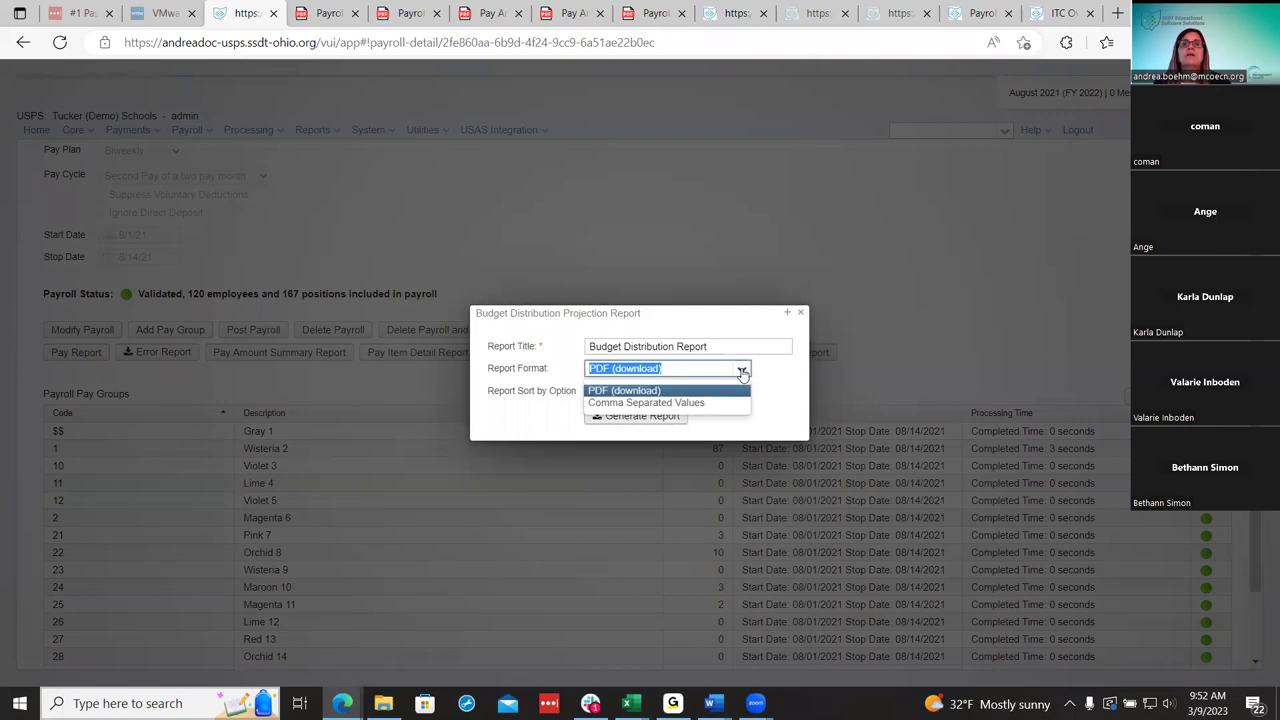
left_click(742, 372)
left_click(742, 372)
left_click(789, 383)
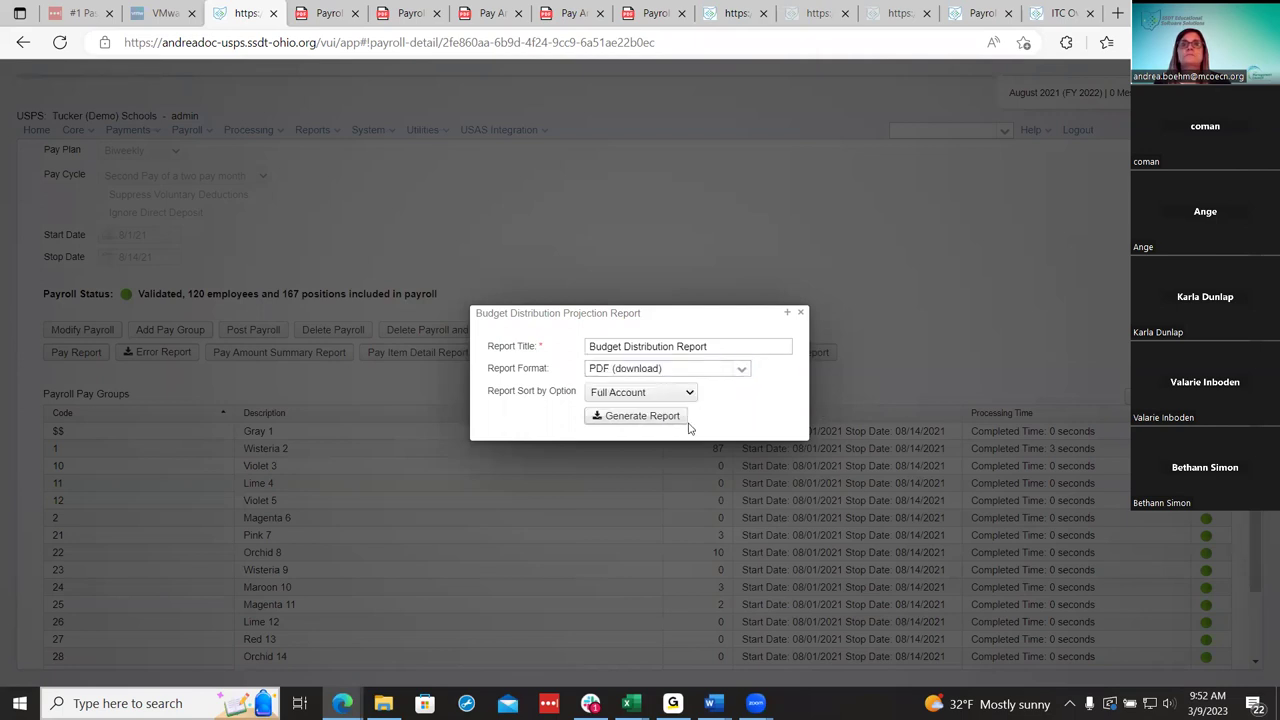
left_click(667, 420)
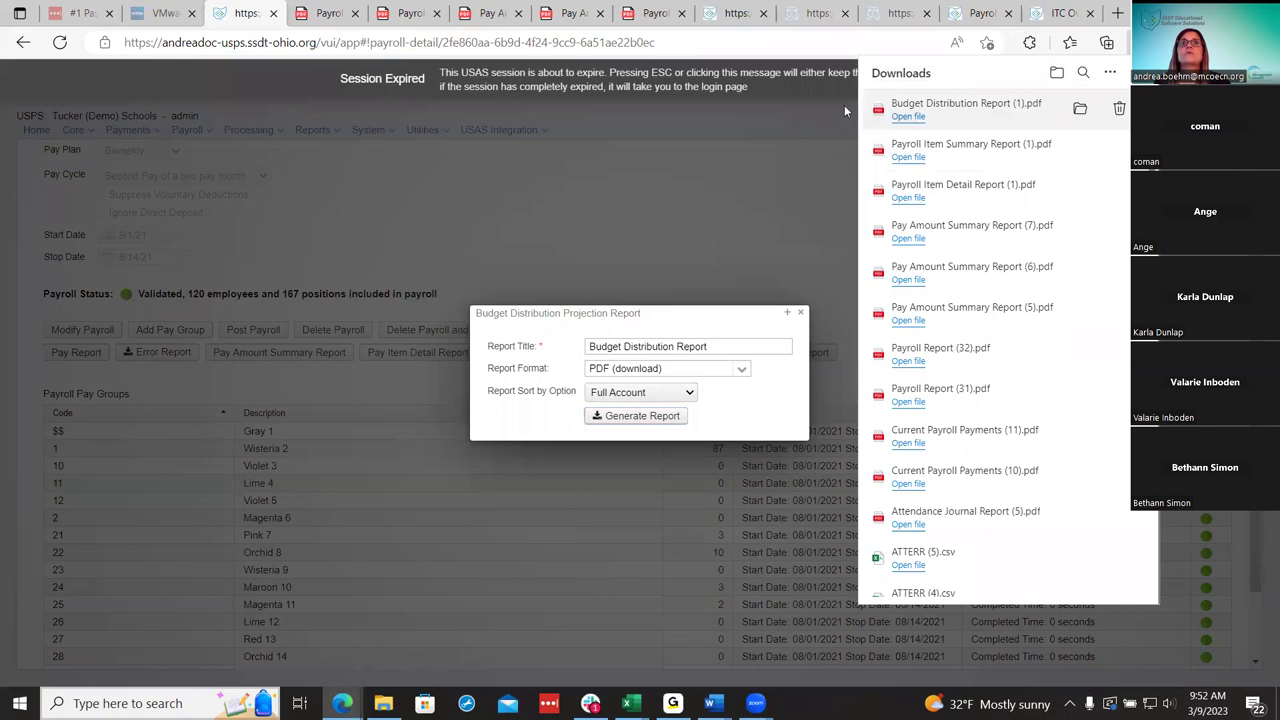
left_click(907, 117)
Reopen the Payroll Processing listing in USPS and return to the Budget Distribution Report PDF.
left_click(230, 13)
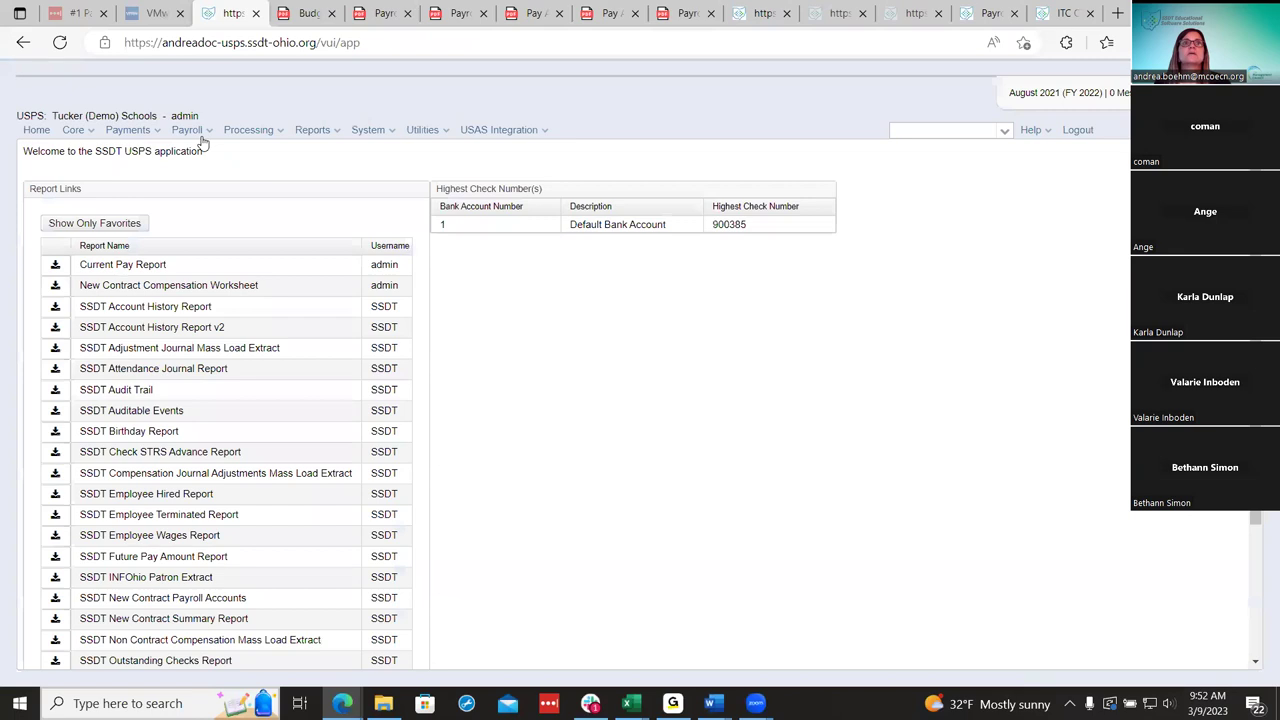
left_click(195, 132)
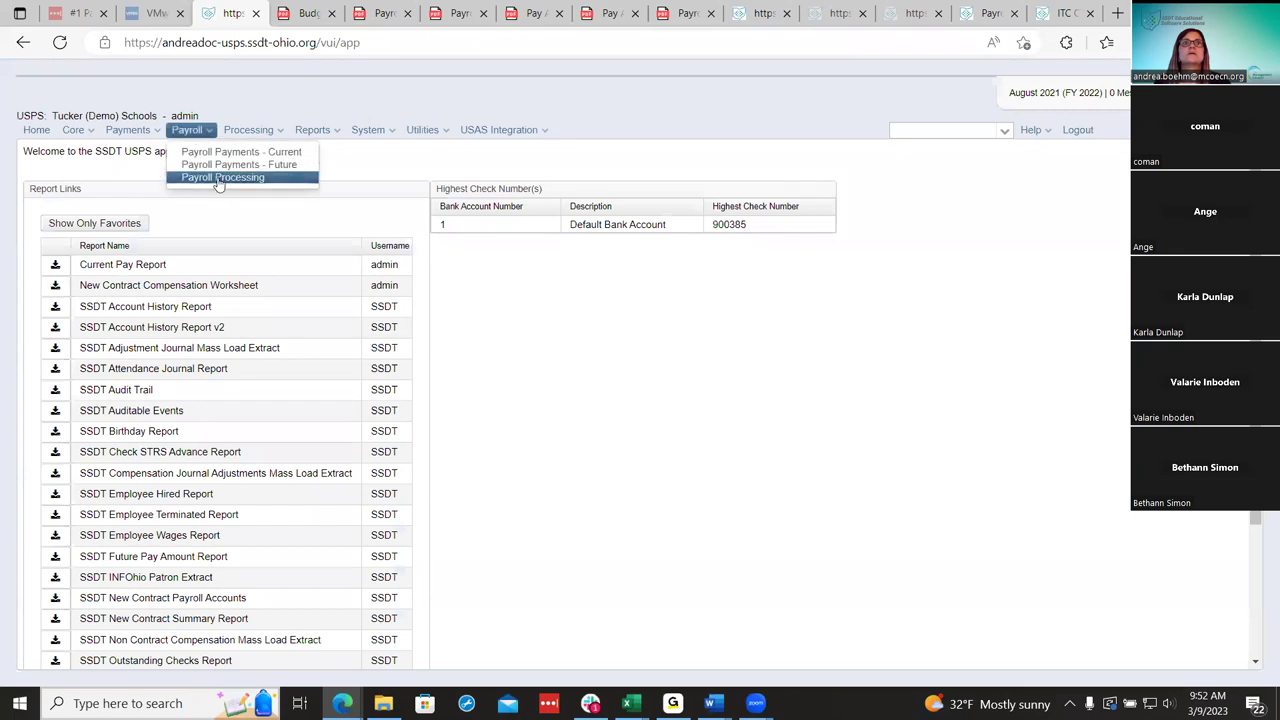
left_click(310, 12)
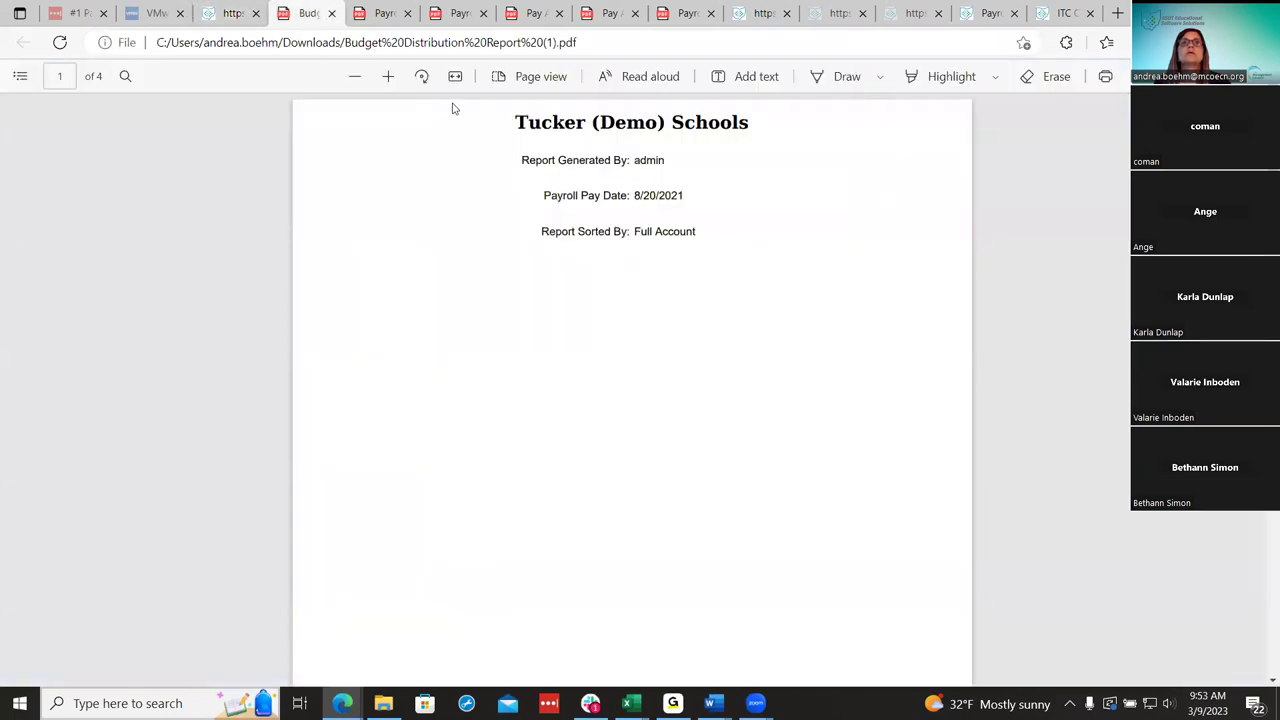
Review the Gross Expended account lines from page 2 of the Budget Distribution Report through the Fund Totals on page 4.
left_click(386, 77)
left_click(386, 77)
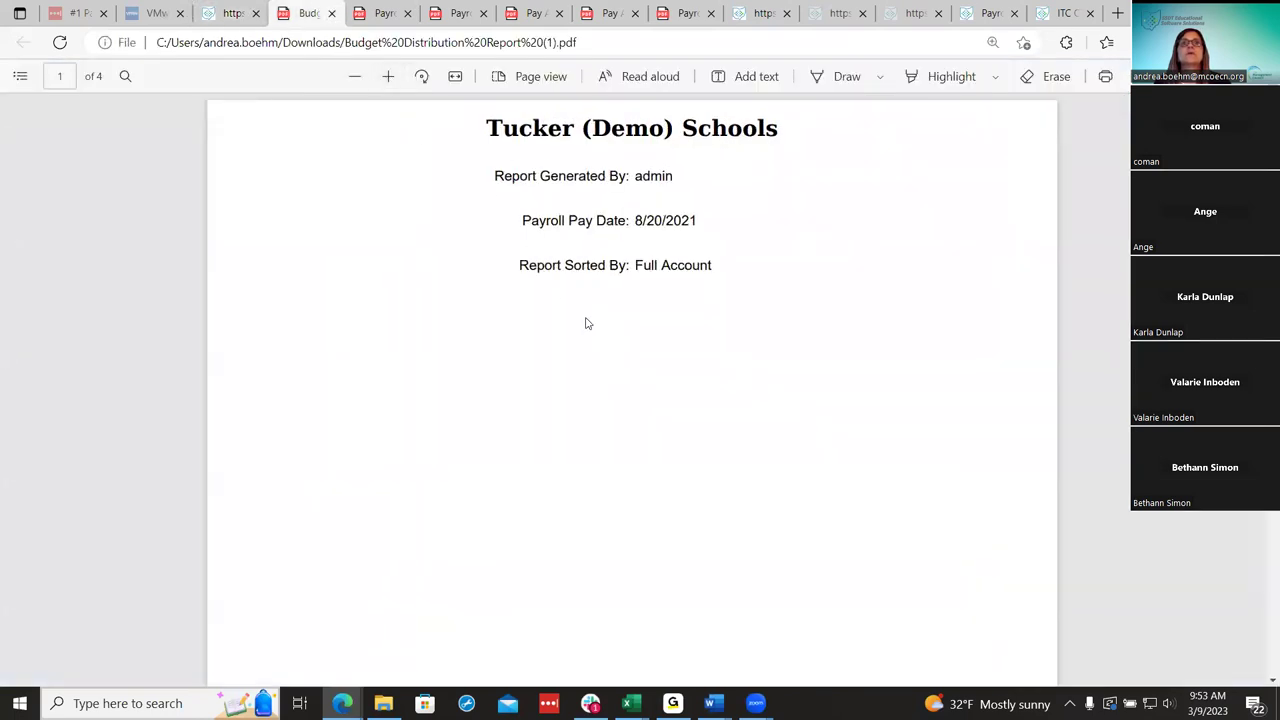
scroll(587, 323, "down", 10)
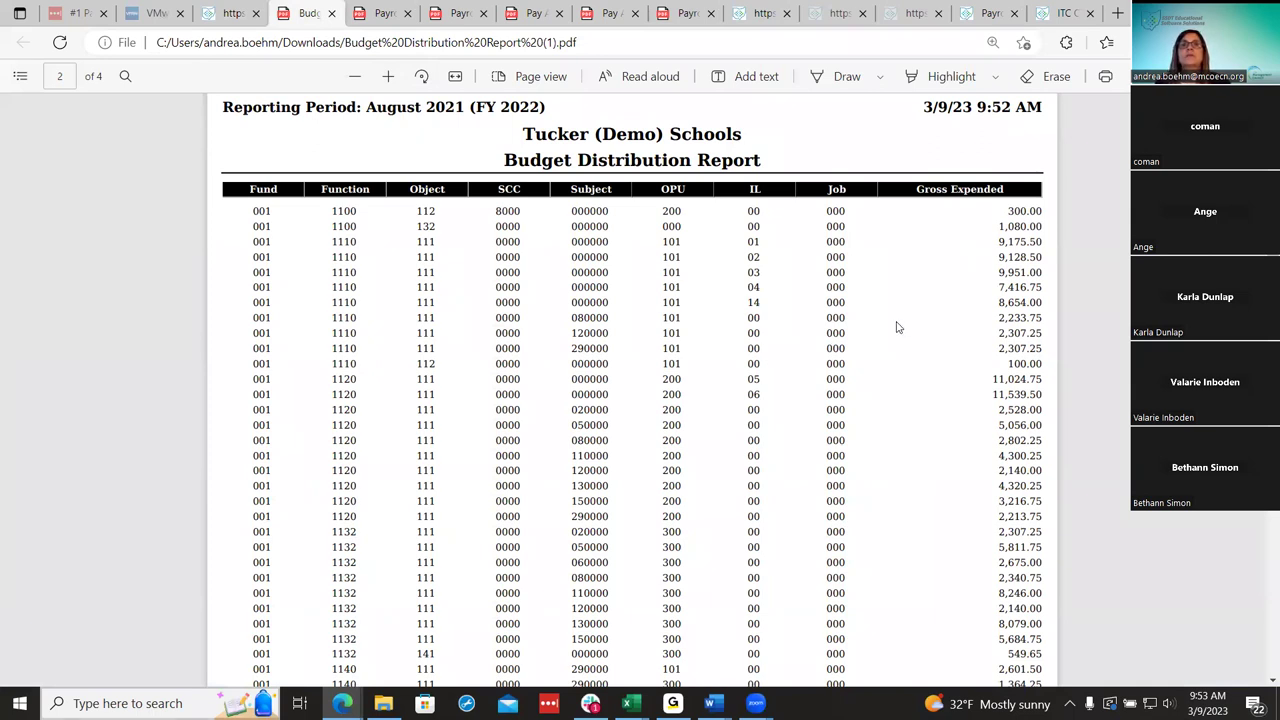
scroll(897, 327, "down", 1)
scroll(897, 327, "up", 2)
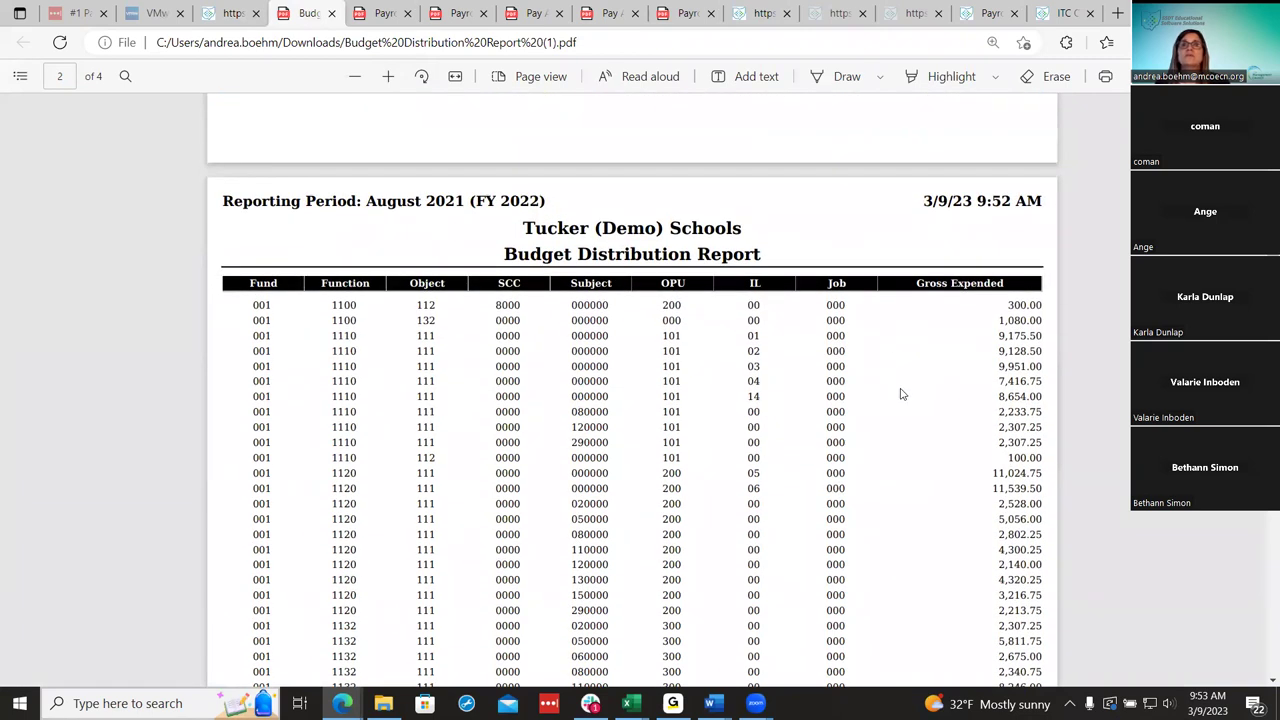
scroll(897, 392, "down", 1)
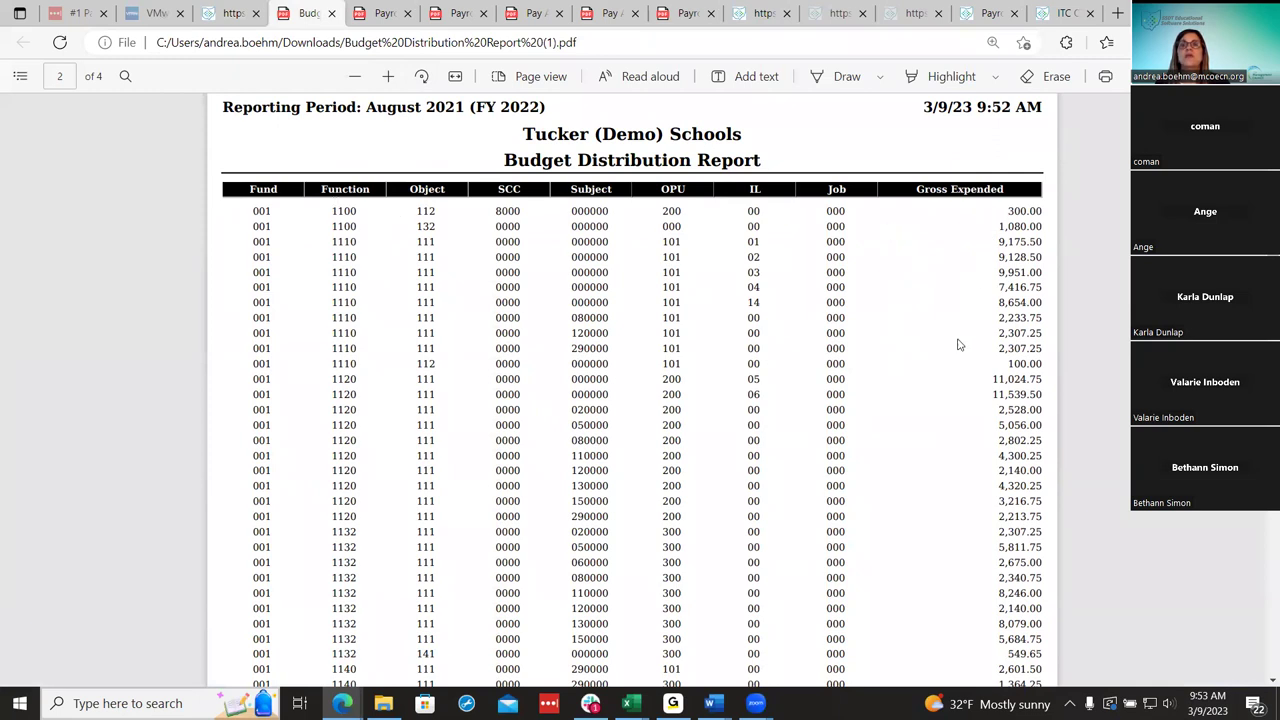
scroll(955, 369, "down", 3)
scroll(957, 366, "up", 4)
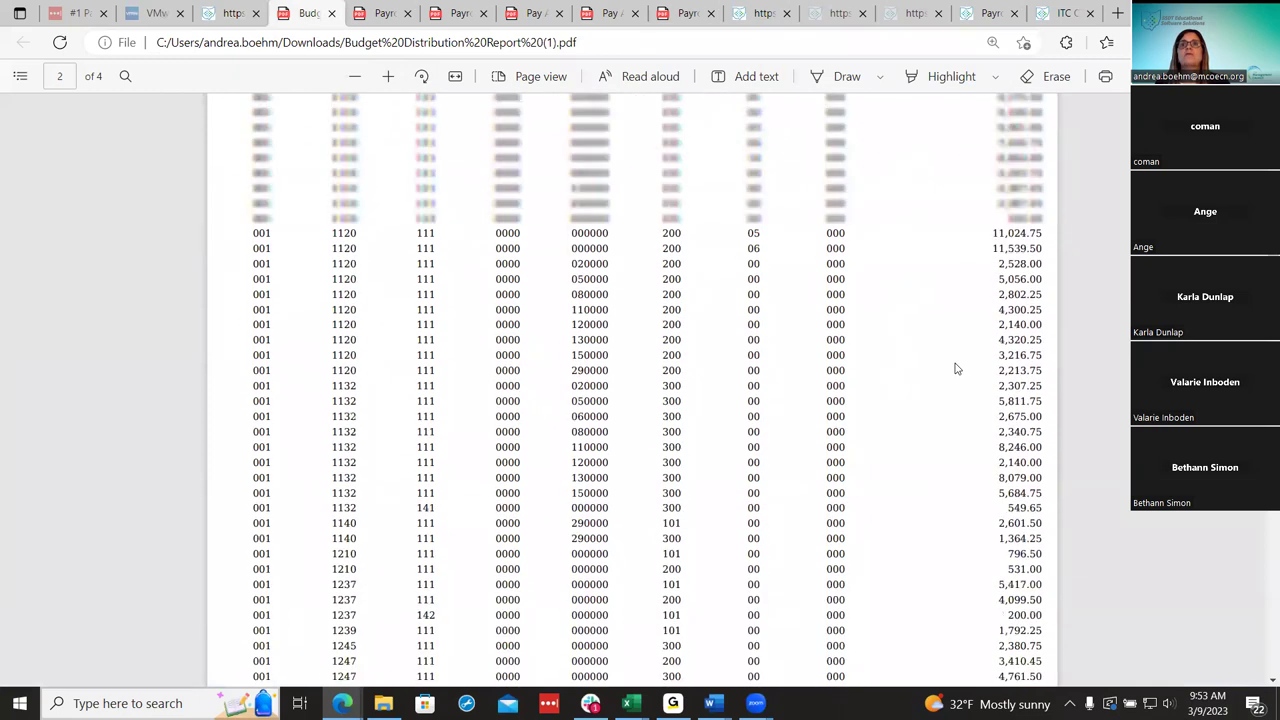
scroll(1001, 415, "down", 20)
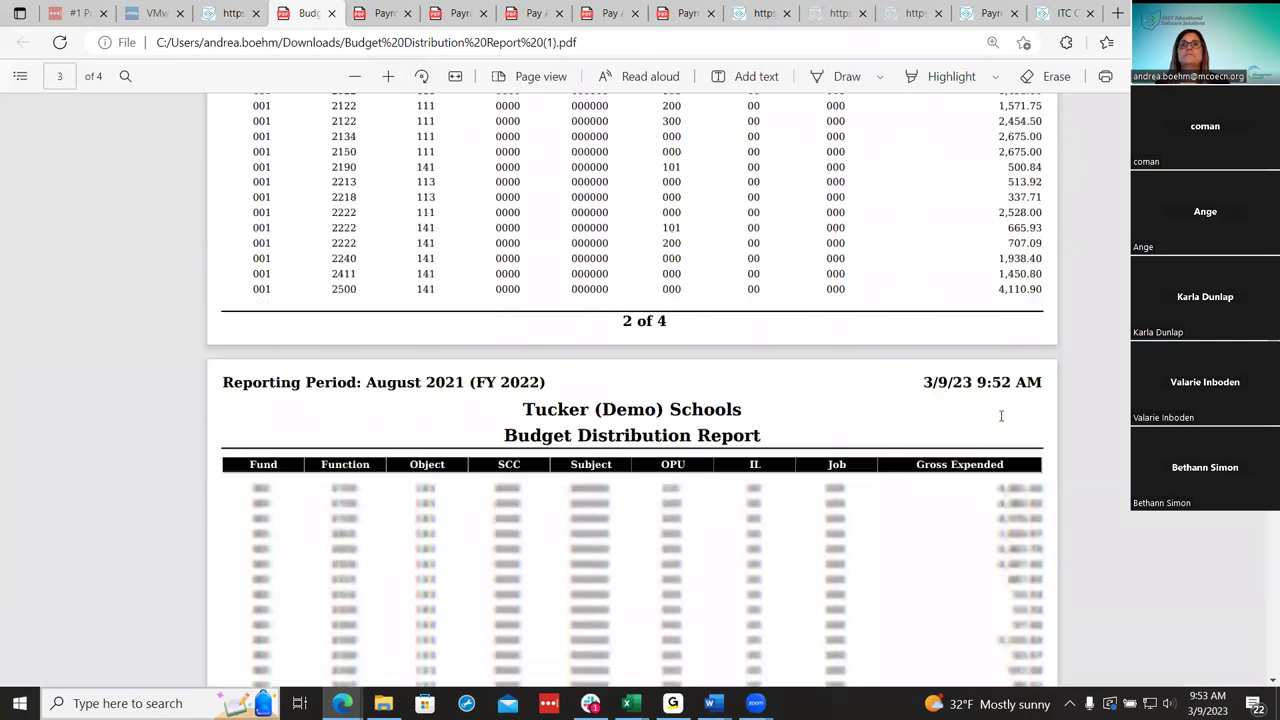
scroll(930, 412, "down", 10)
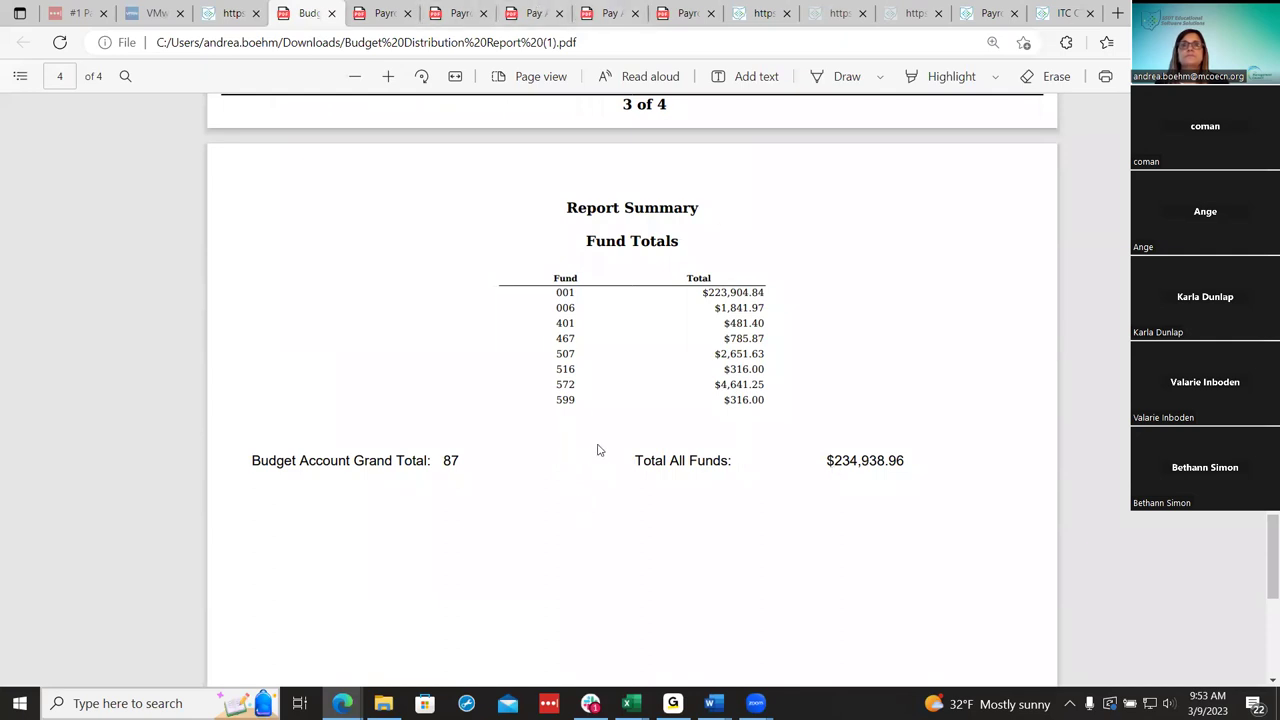
Generate the Payroll Account Distribution Detail Report for the in-progress 08/20/2021 payroll as a PDF sorted by Full Account, and open it.
left_click(228, 12)
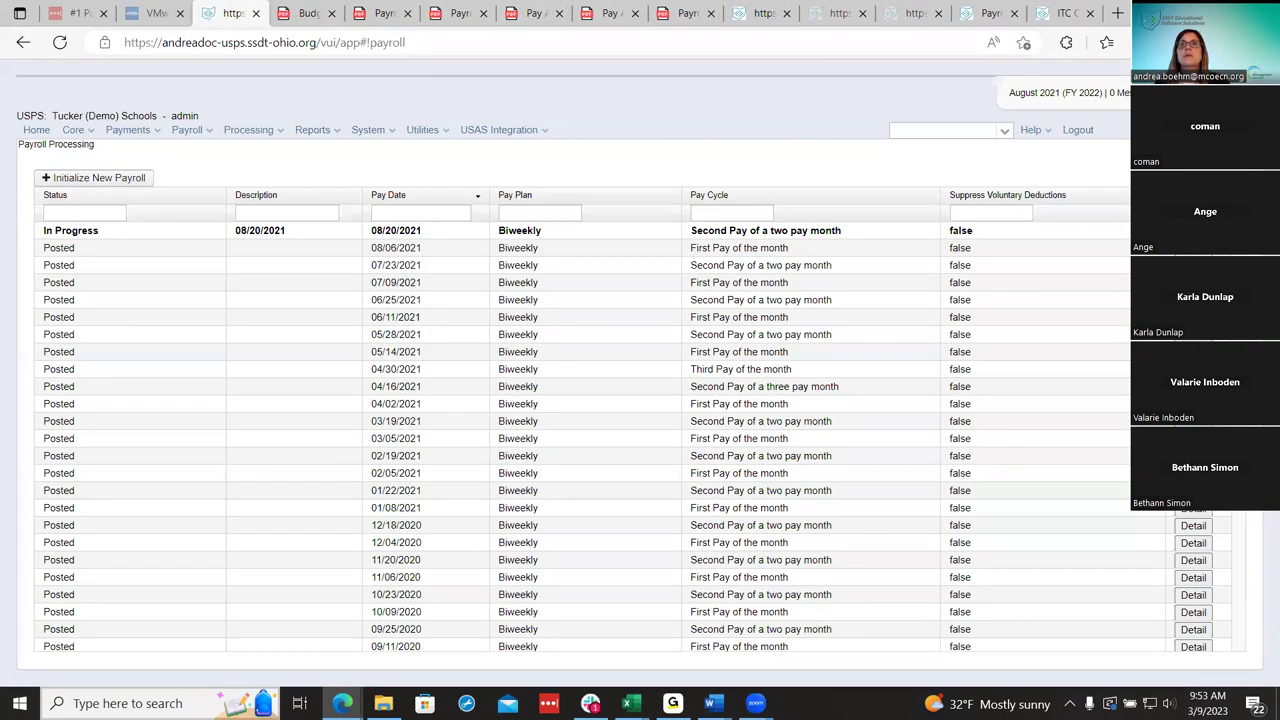
left_click(1193, 230)
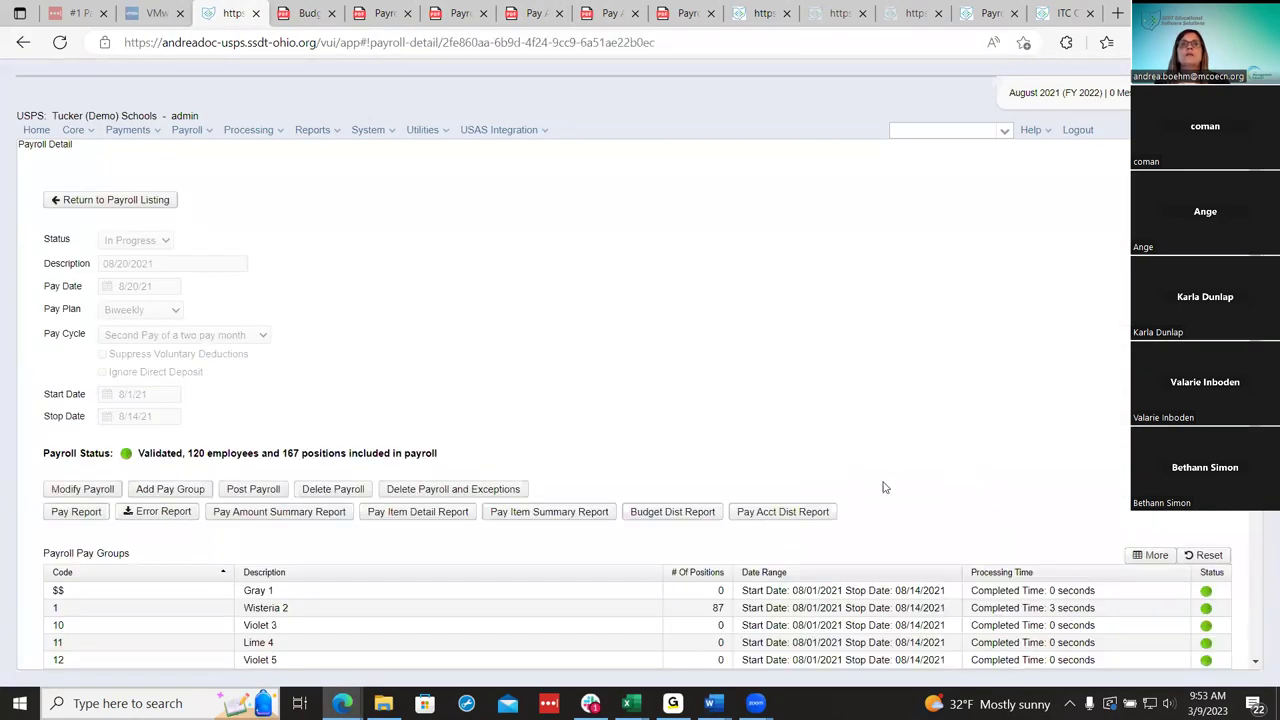
left_click(822, 512)
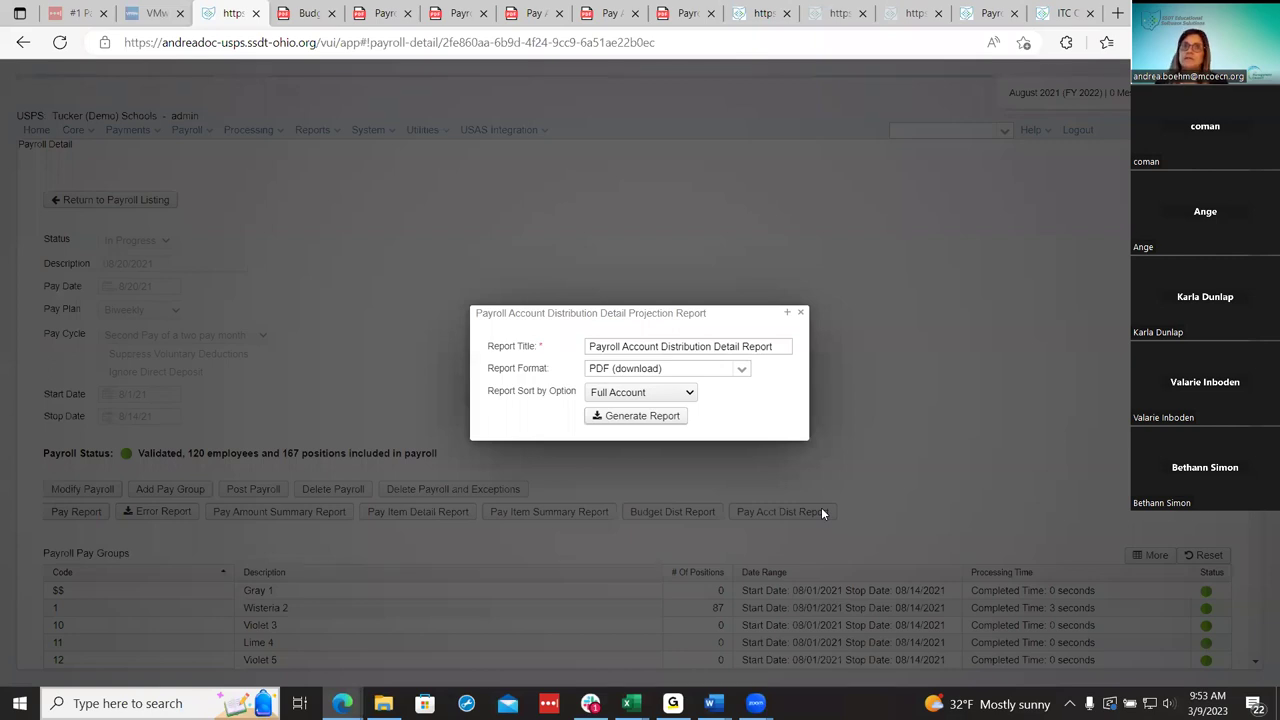
left_click(671, 397)
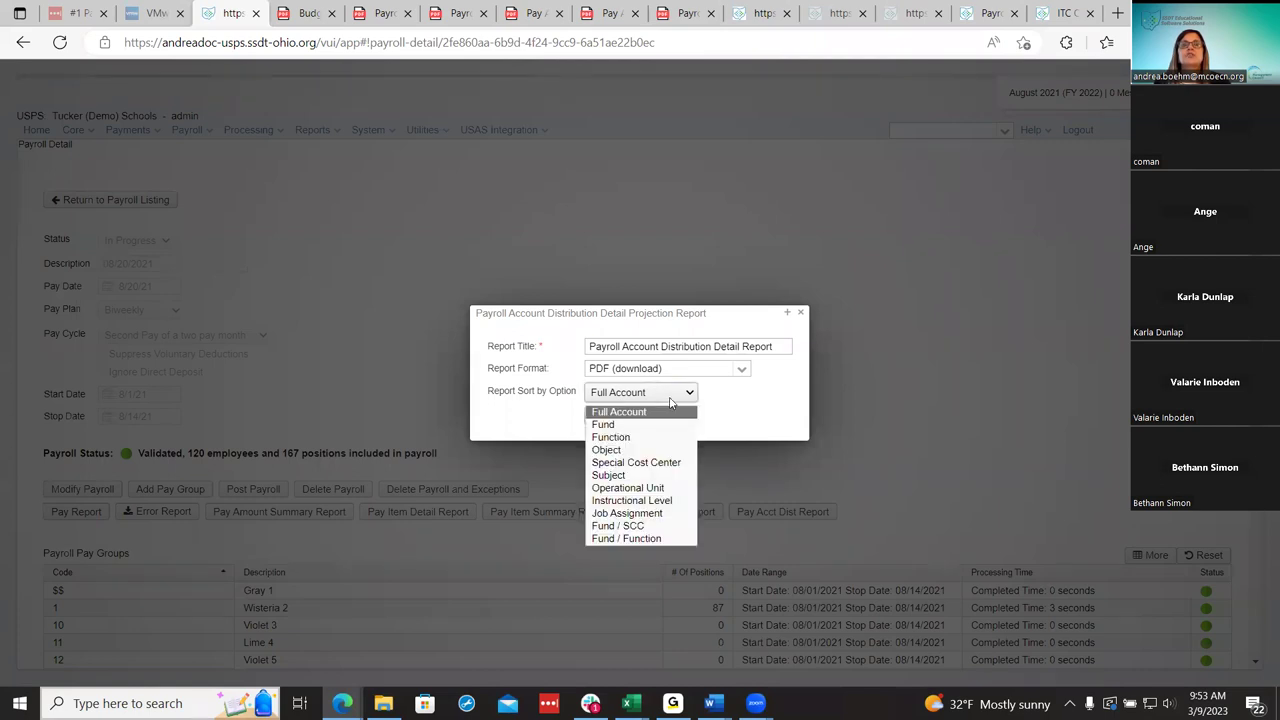
left_click(671, 402)
left_click(670, 424)
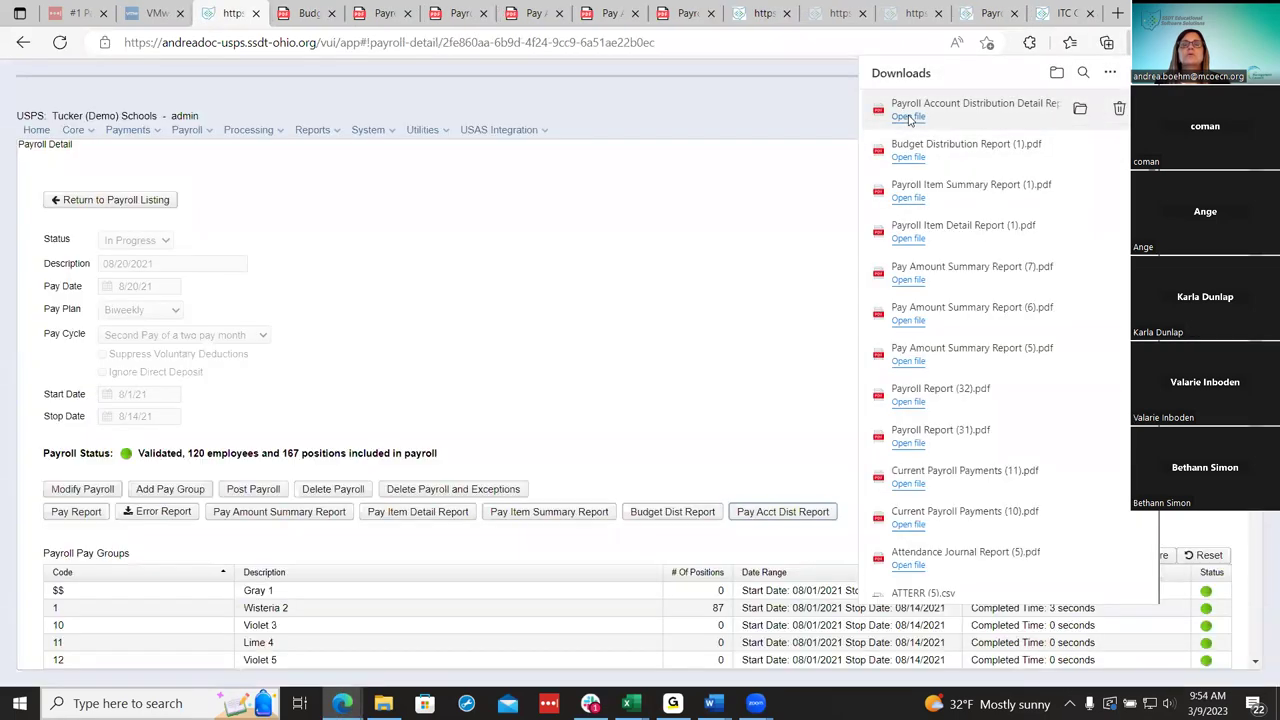
left_click(908, 121)
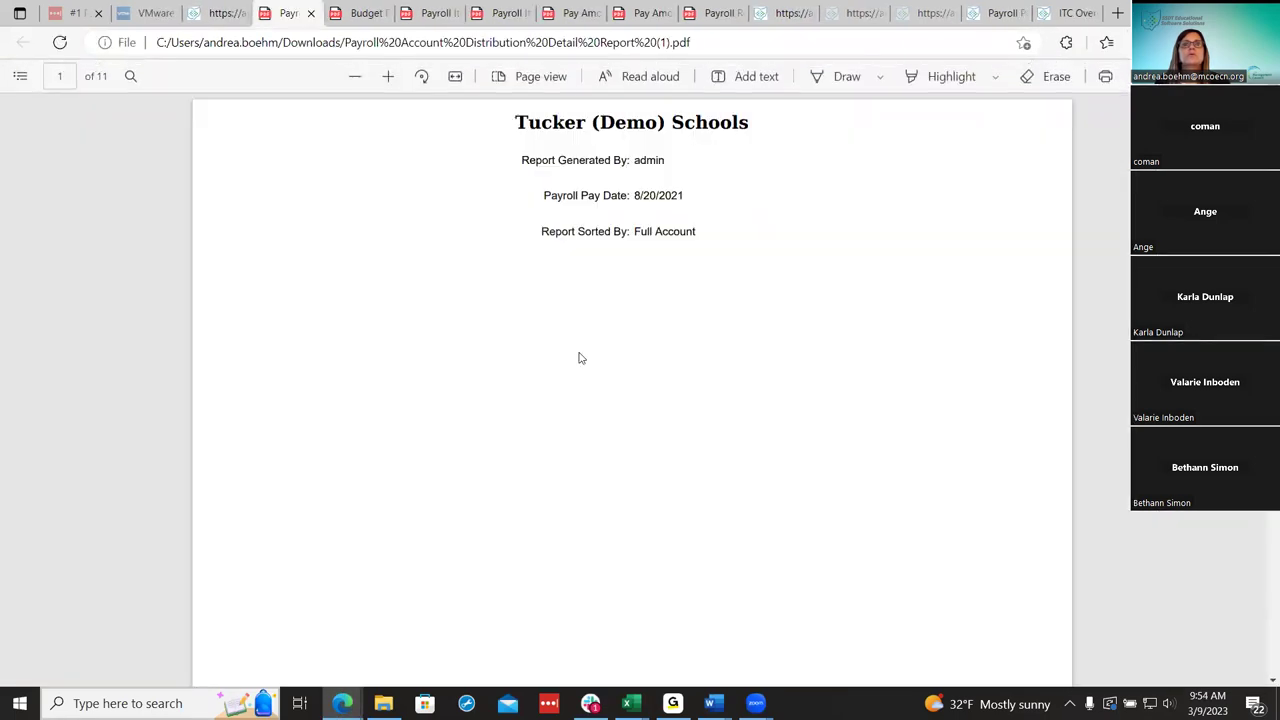
Compare the first account subtotals on page 2 of the Payroll Account Distribution Detail Report with the Budget Distribution Report's Gross Expended lines.
scroll(577, 357, "down", 6)
left_click(397, 77)
scroll(443, 257, "down", 4)
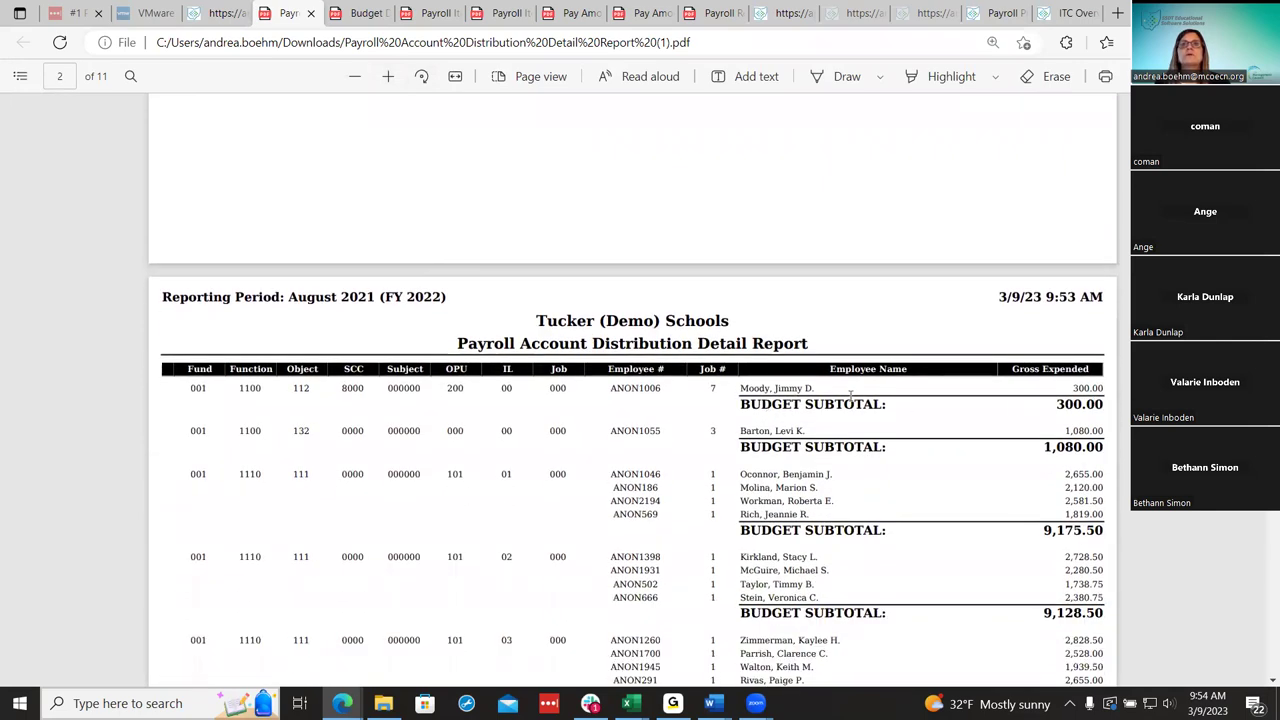
left_click(365, 9)
scroll(540, 270, "up", 15)
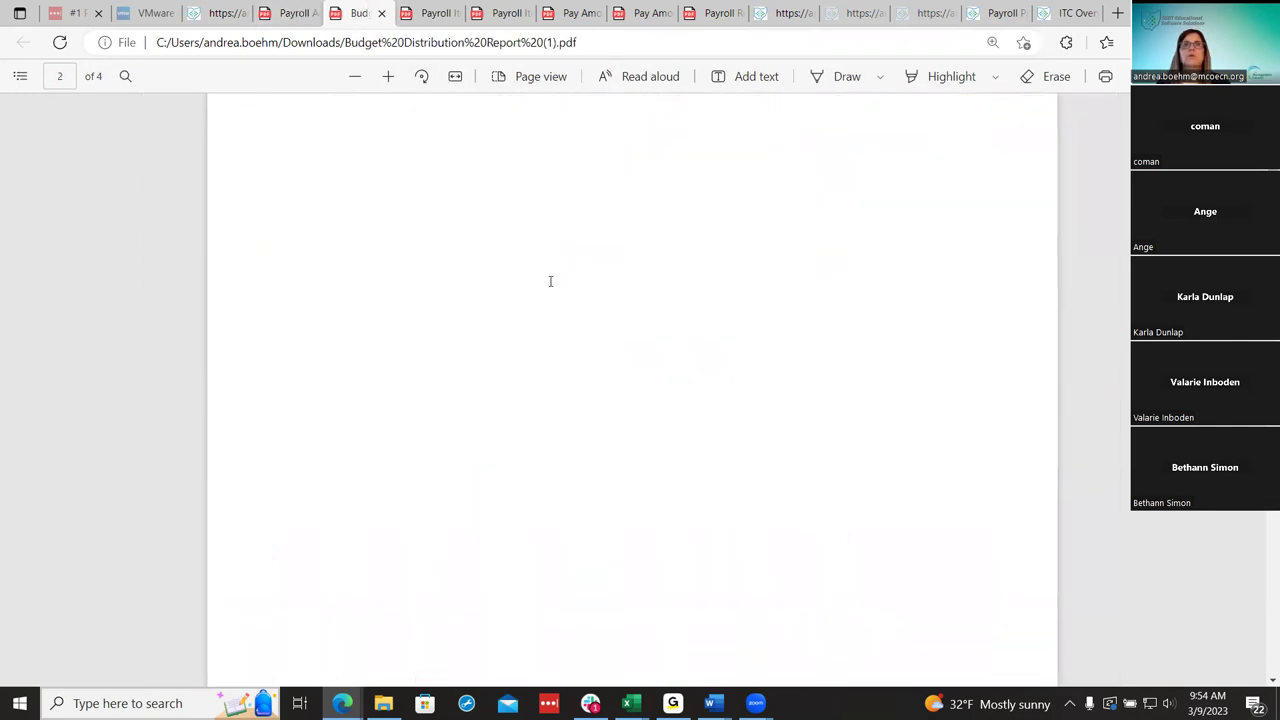
scroll(571, 359, "down", 10)
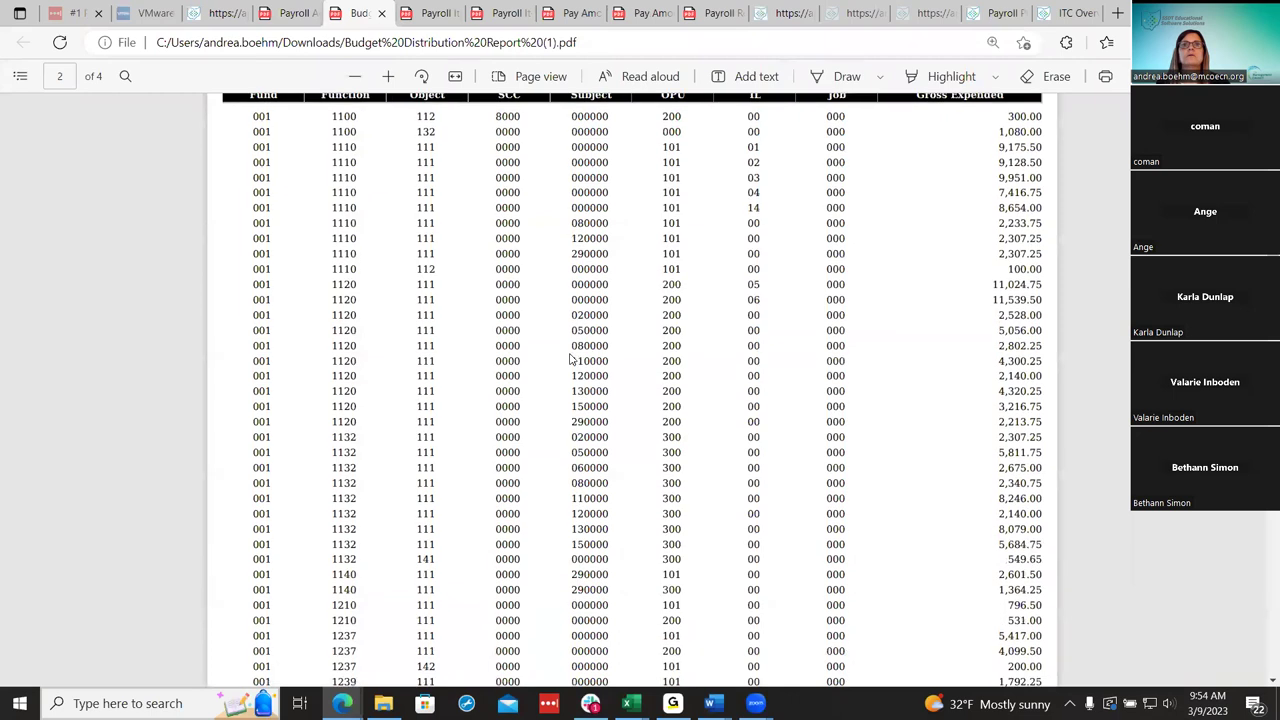
left_click(388, 76)
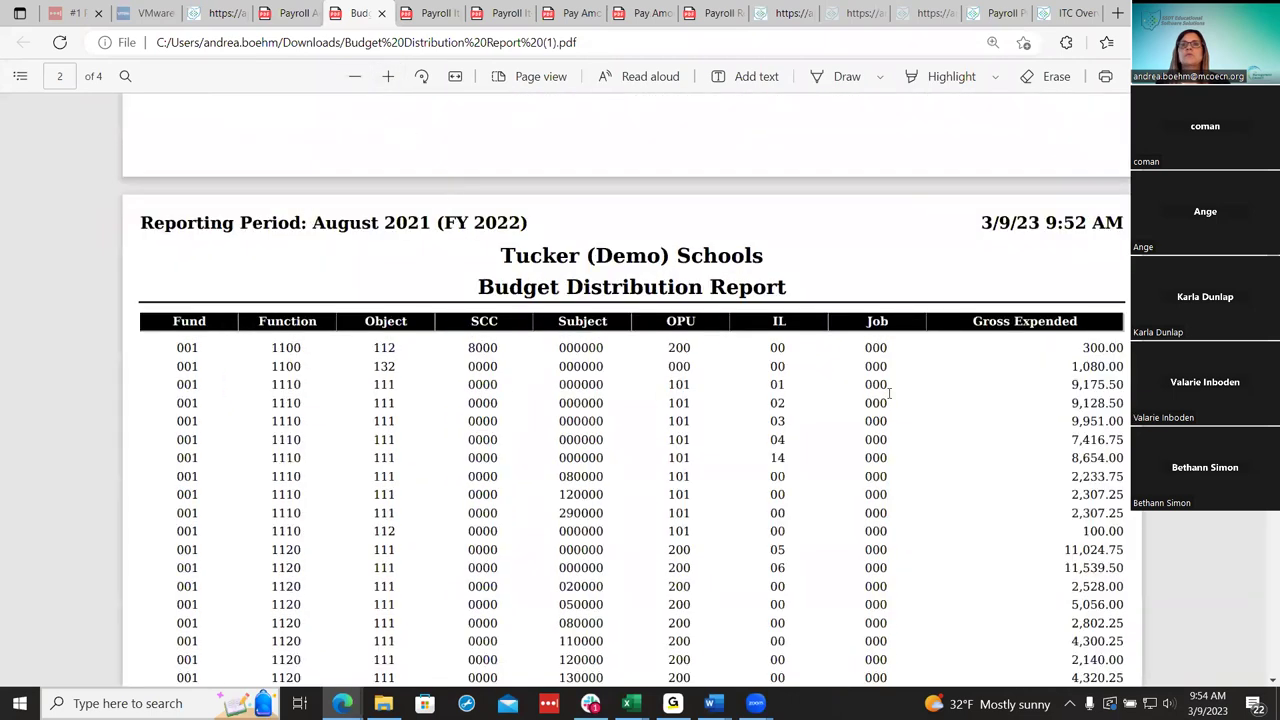
left_click(300, 12)
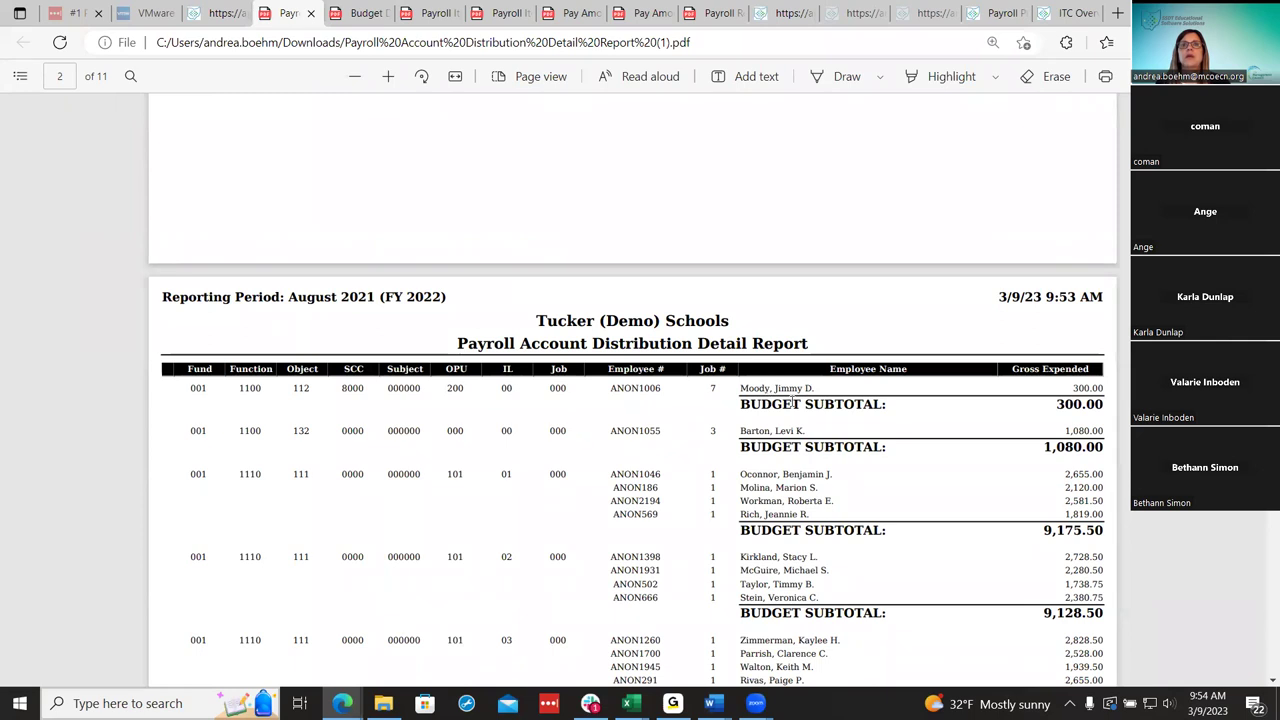
left_click(358, 13)
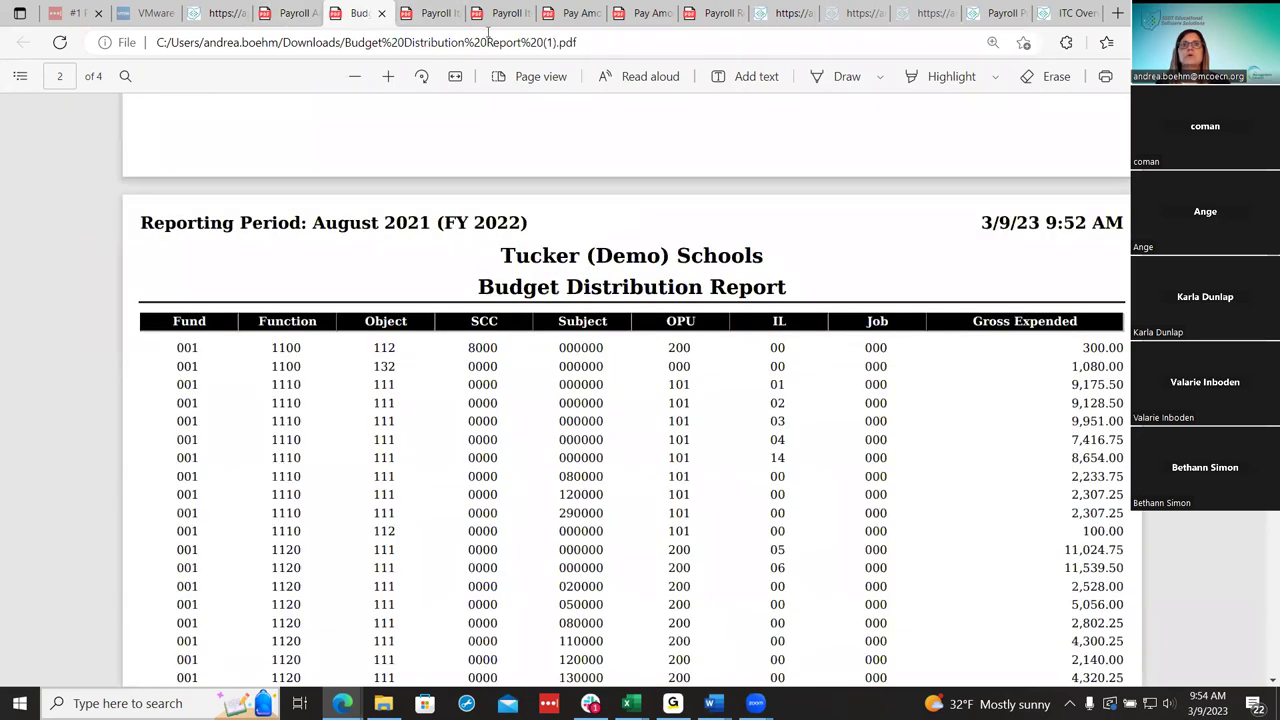
left_click(290, 13)
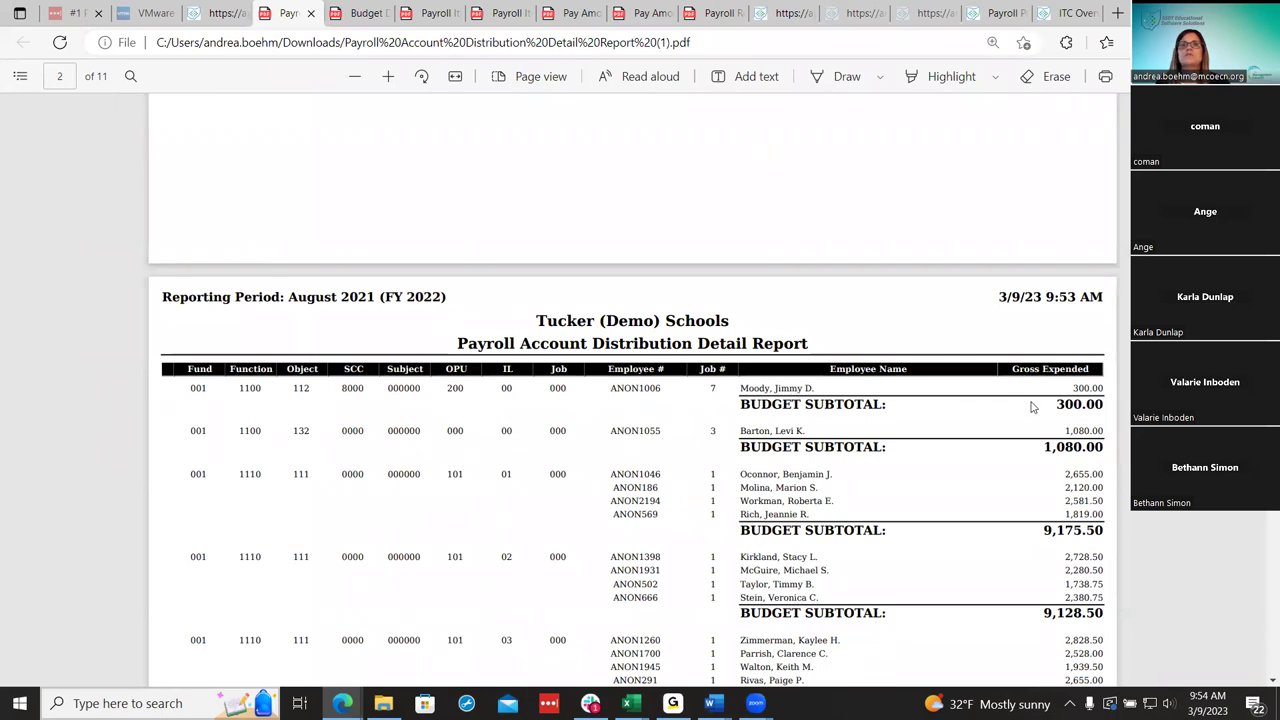
Review the employee amounts and budget subtotals in the Payroll Account Distribution Detail Report, from page 2 through the Fund Totals, and recheck page 9.
scroll(860, 411, "down", 5)
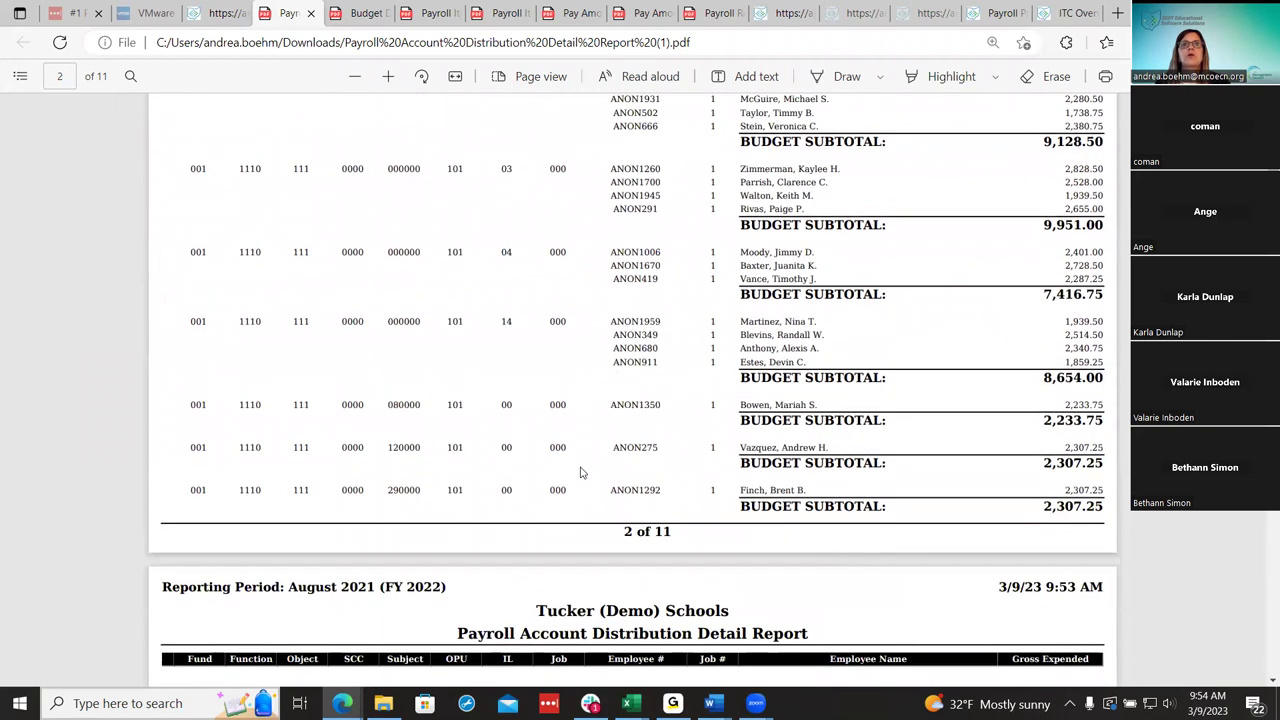
scroll(491, 430, "up", 4)
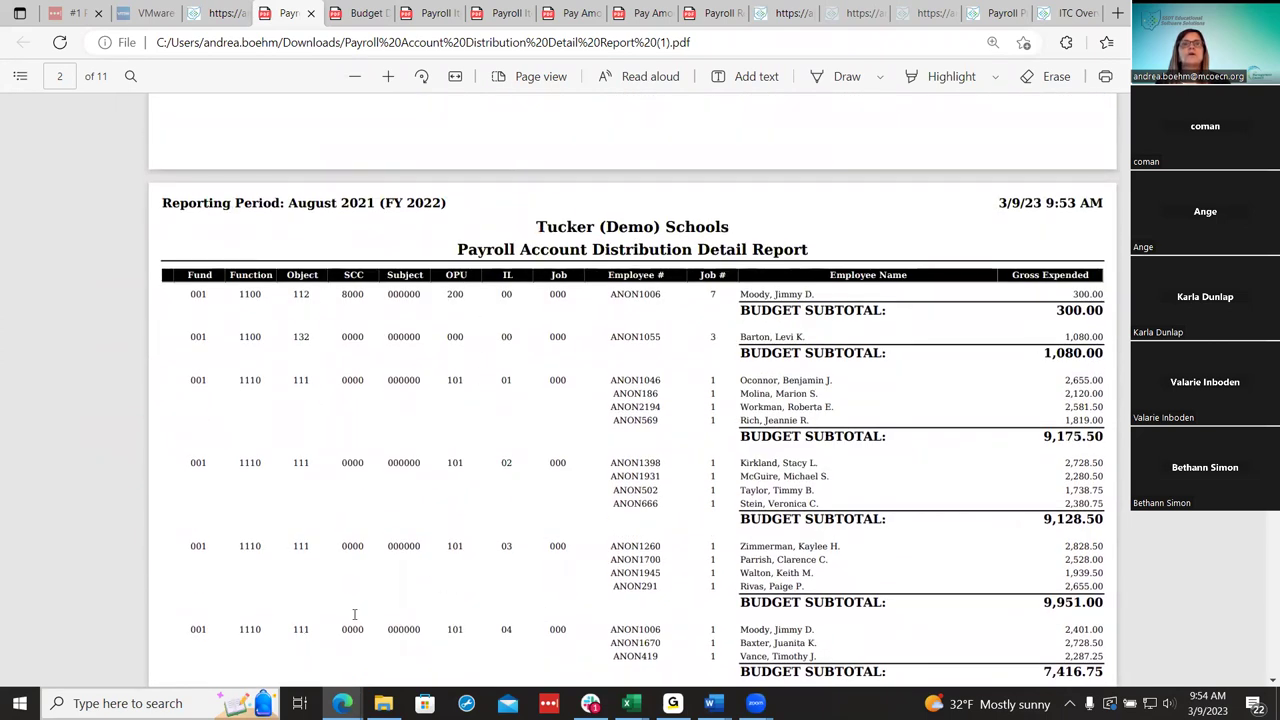
scroll(355, 617, "down", 3)
scroll(355, 619, "down", 3)
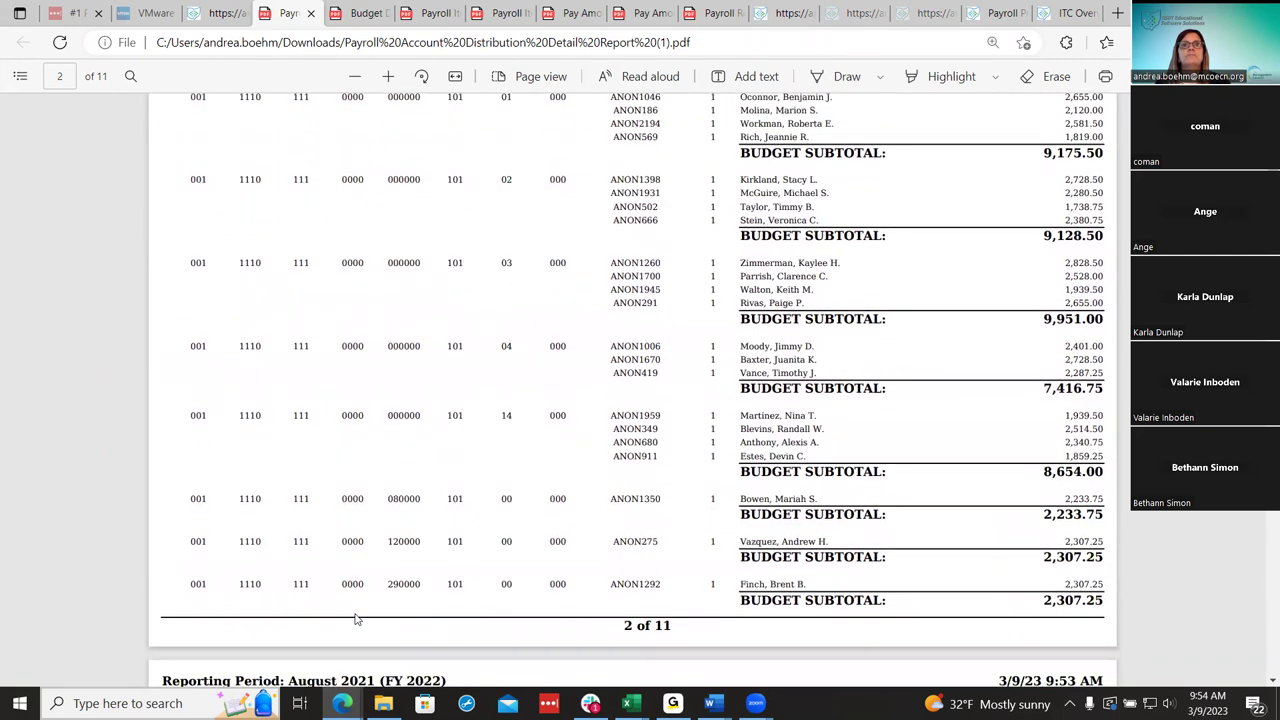
scroll(370, 594, "down", 5)
scroll(368, 593, "down", 20)
scroll(368, 593, "up", 1)
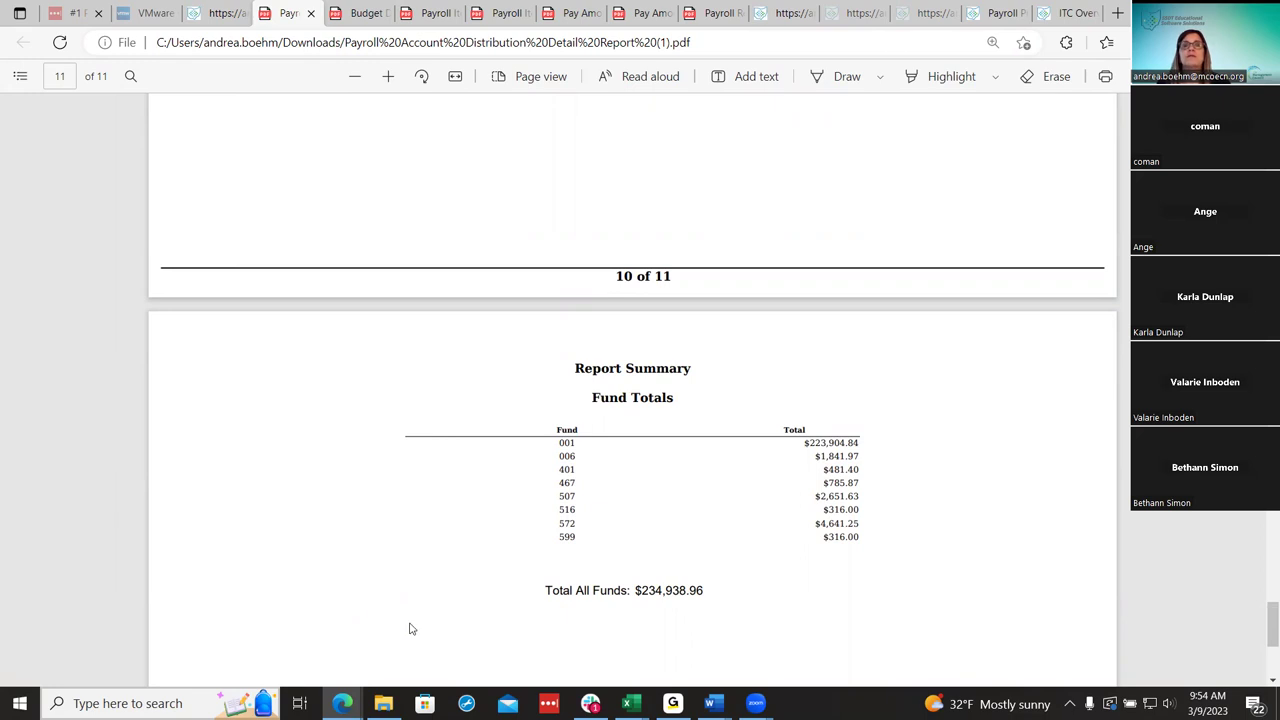
scroll(421, 595, "up", 3)
scroll(421, 595, "up", 5)
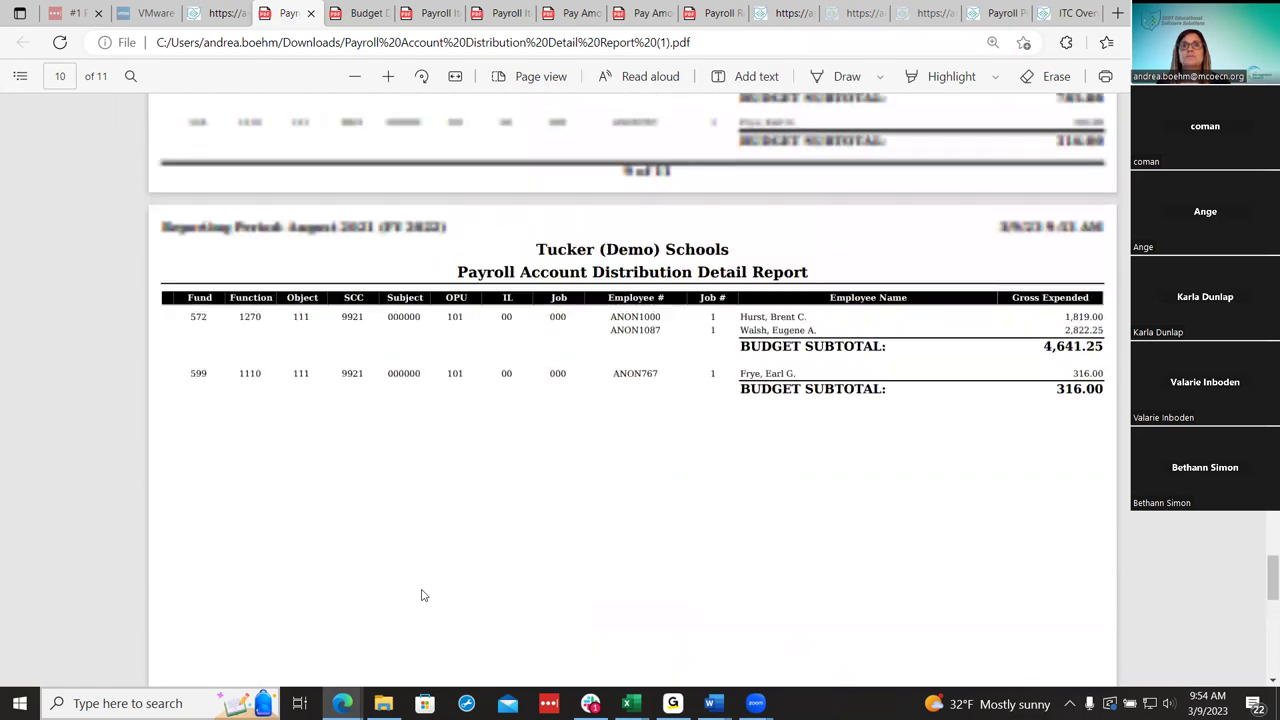
scroll(421, 595, "up", 1)
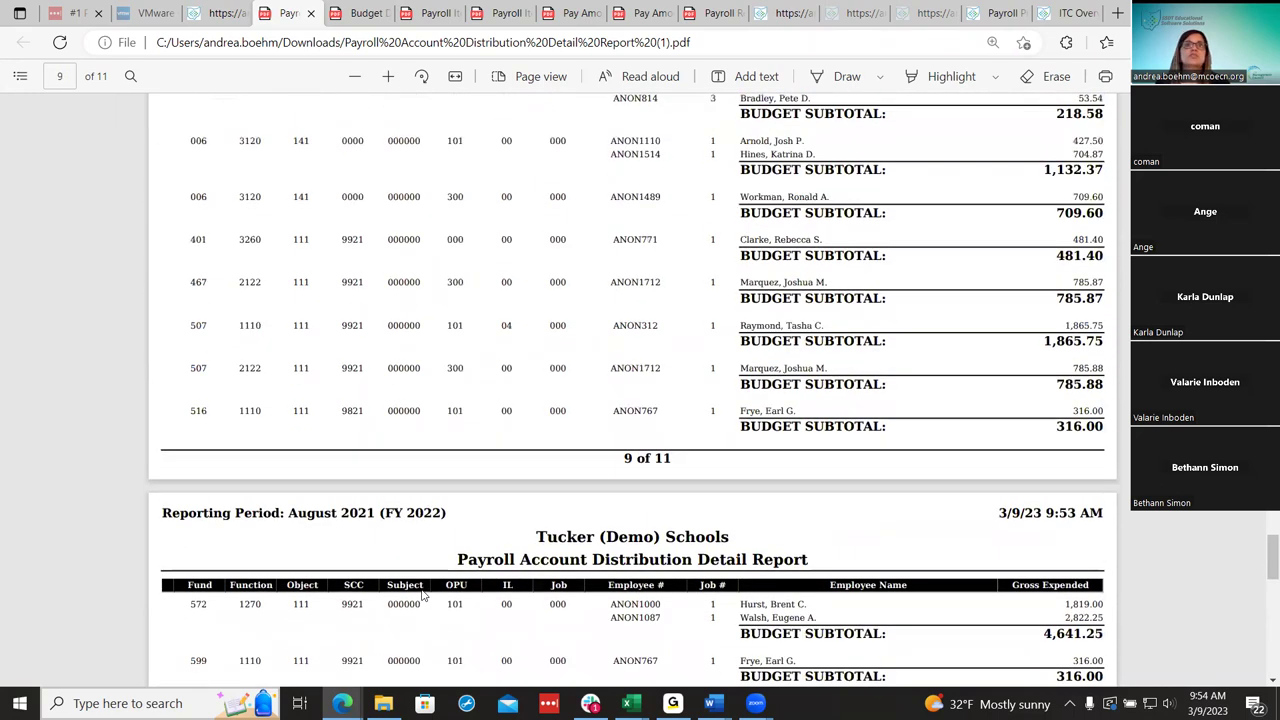
Return to the 08/20/2021 payroll in USPS and post it, confirming the posting.
left_click(222, 12)
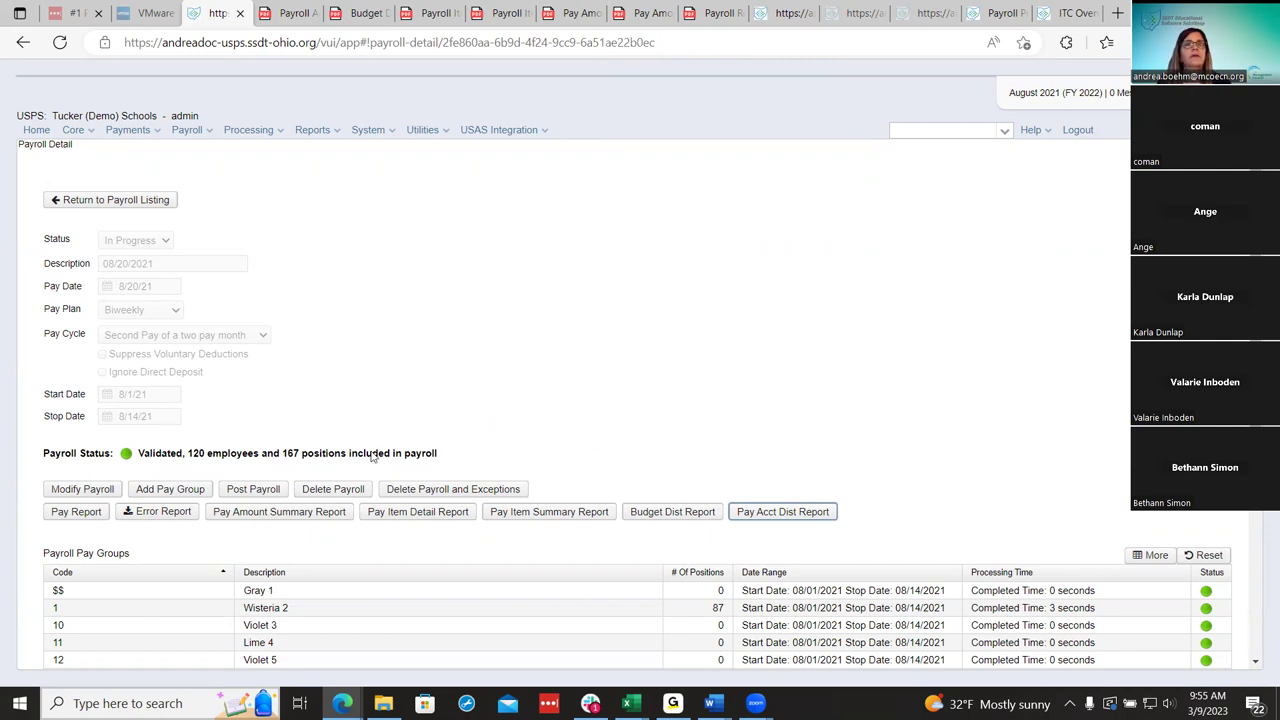
left_click(273, 490)
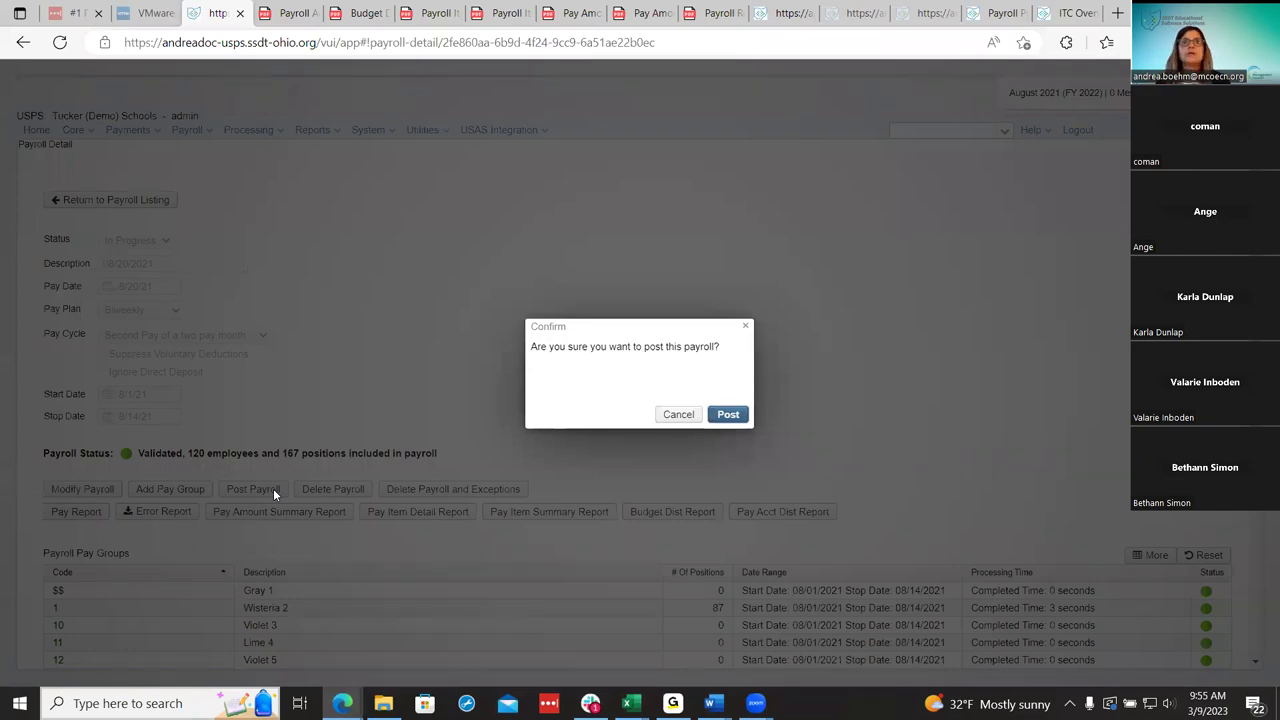
left_click(729, 414)
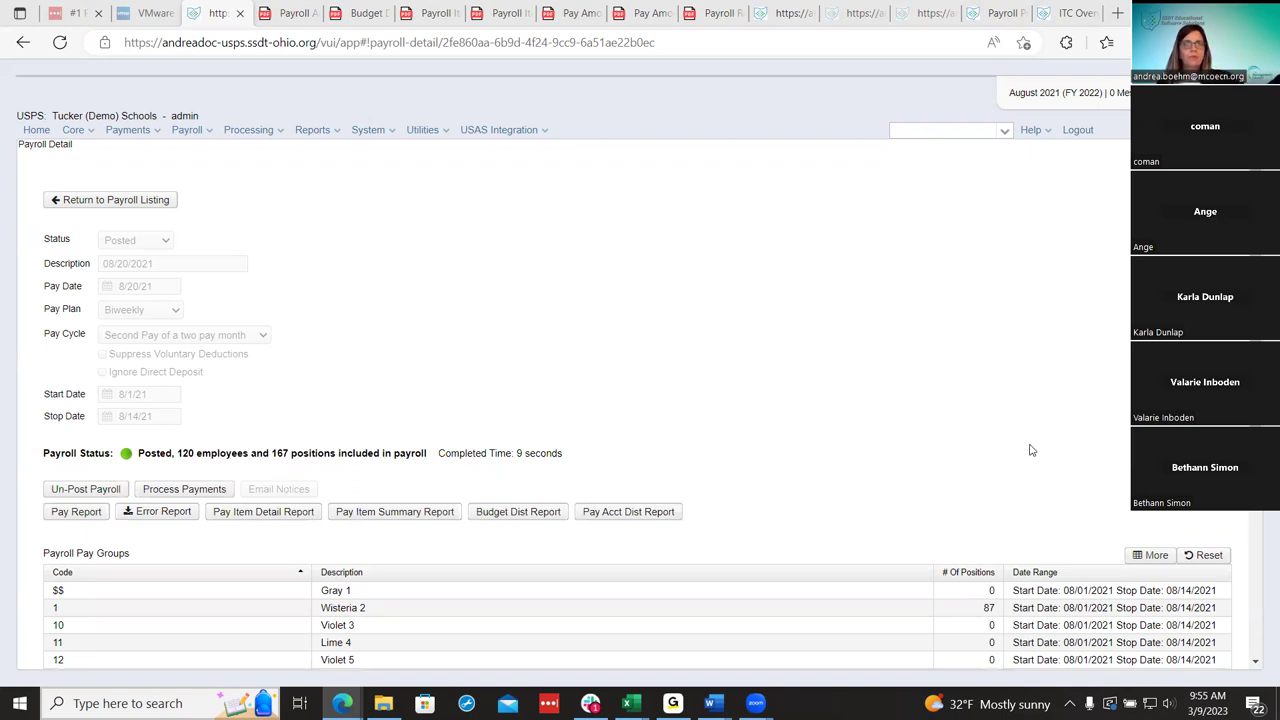
scroll(1037, 465, "down", 1)
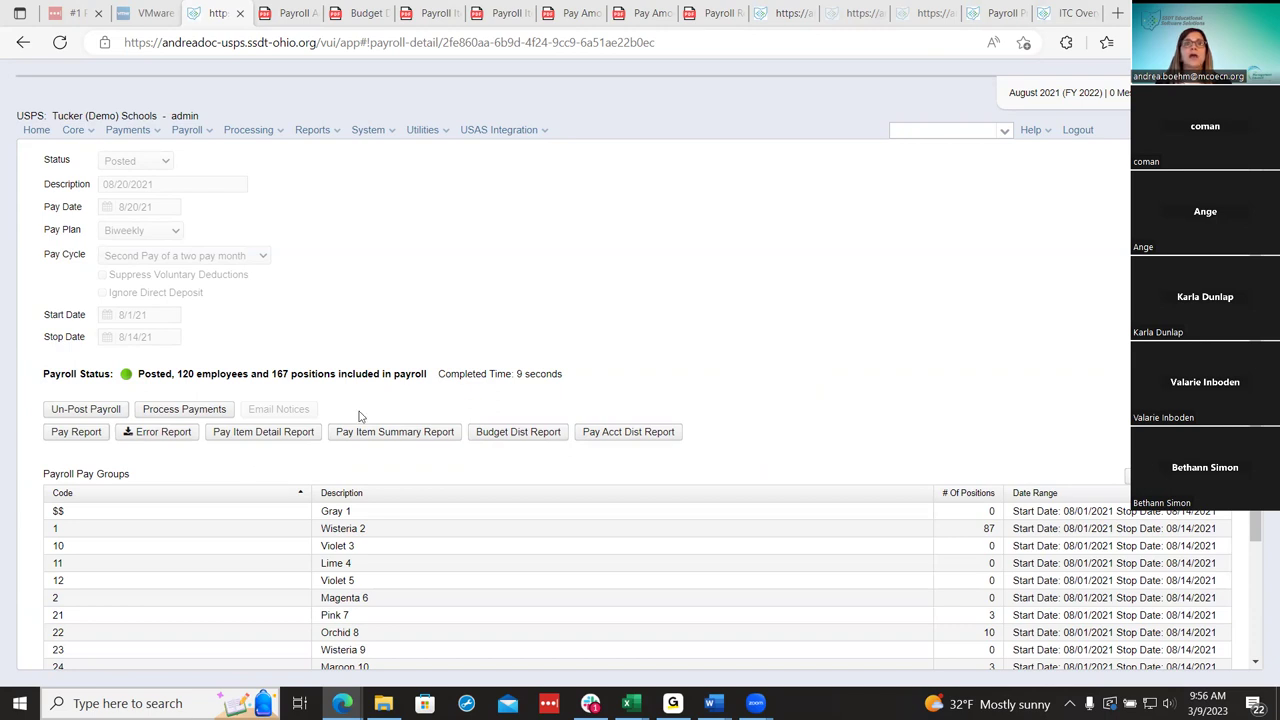
Switch to the USPS-R documentation and look up the Payroll Post Error Report section of the Payroll Processing page.
left_click(985, 13)
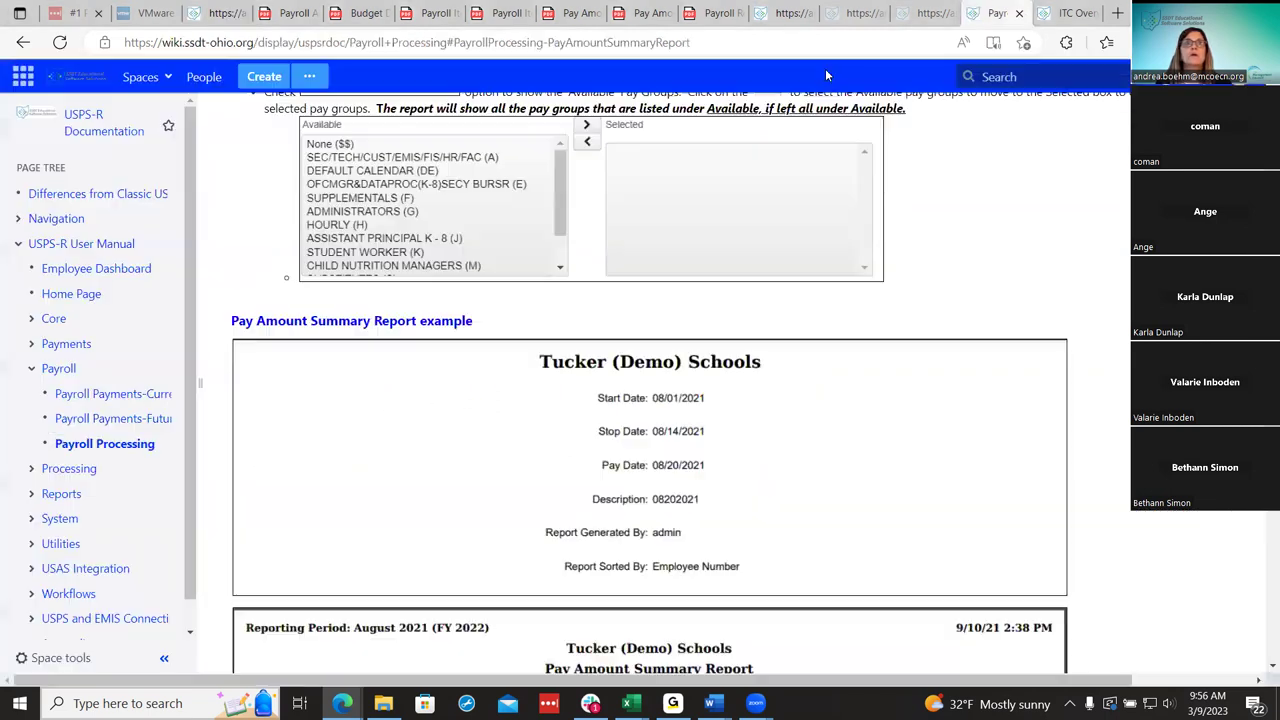
left_click(143, 443)
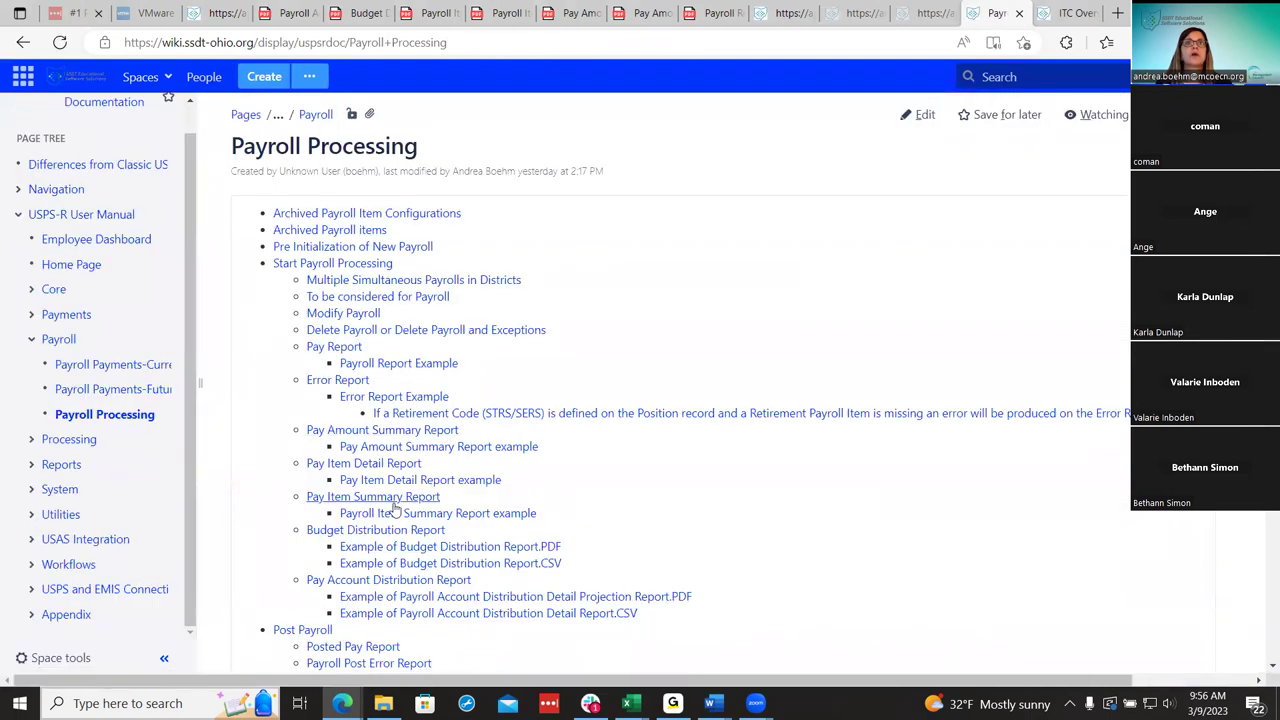
scroll(395, 510, "down", 5)
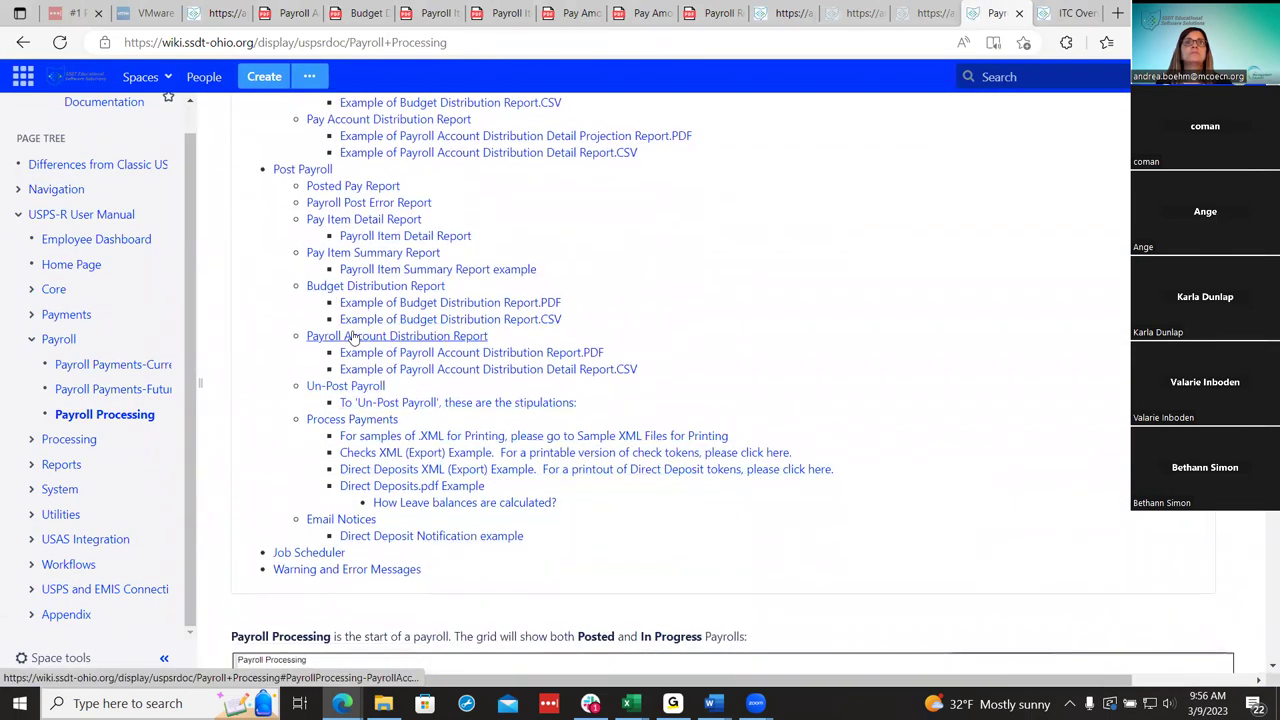
left_click(364, 206)
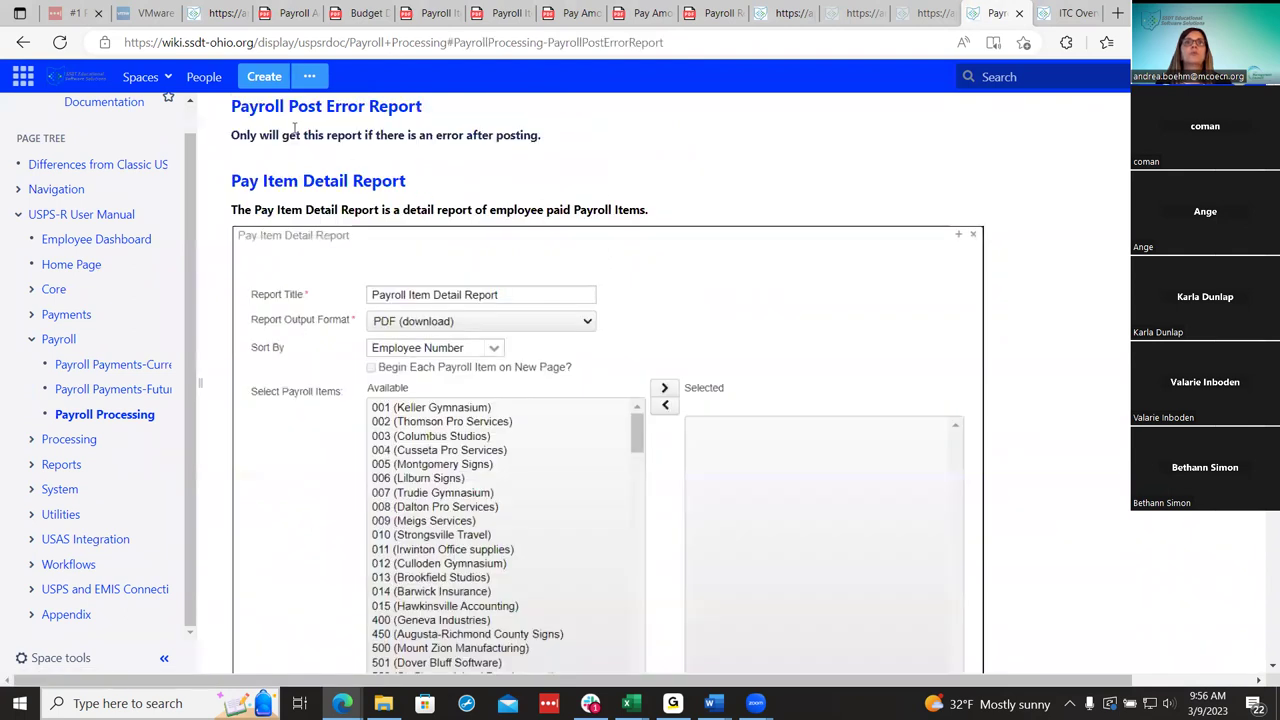
Generate the Error Report for the posted 08/20/2021 payroll in USPS, open the downloaded PDF, and return to the payroll detail.
left_click(220, 13)
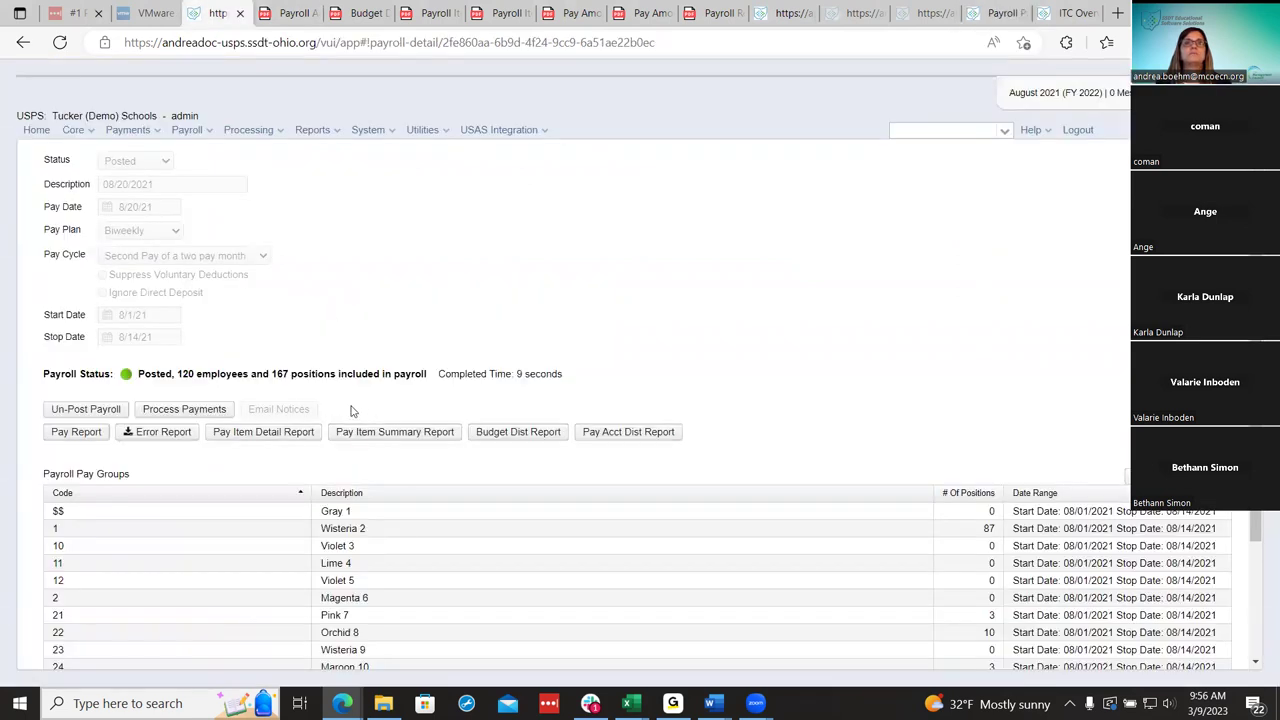
left_click(163, 436)
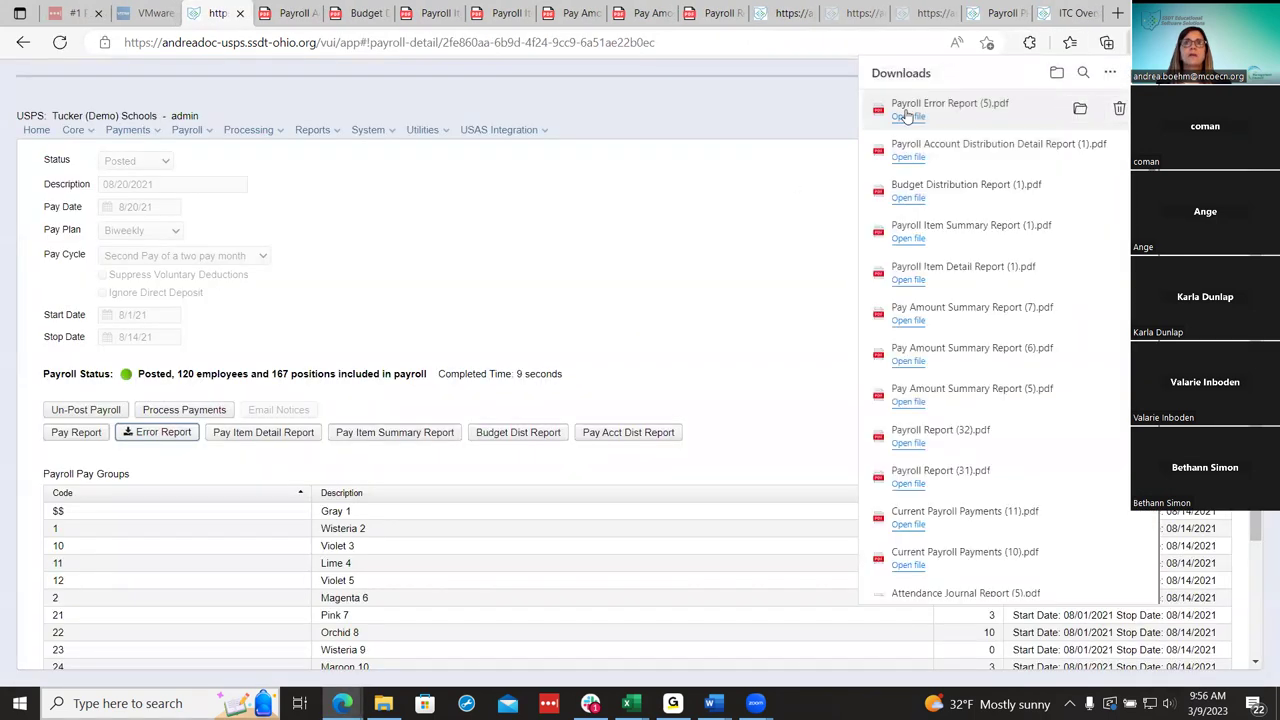
left_click(908, 104)
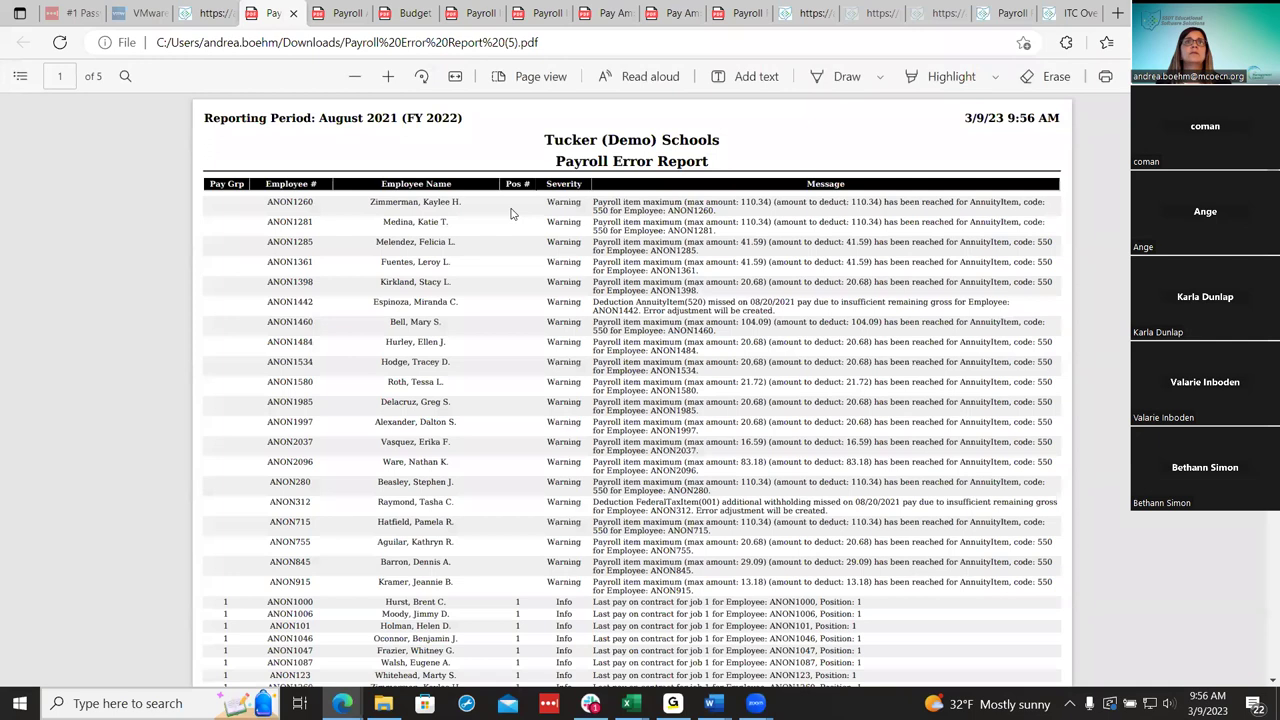
left_click(232, 12)
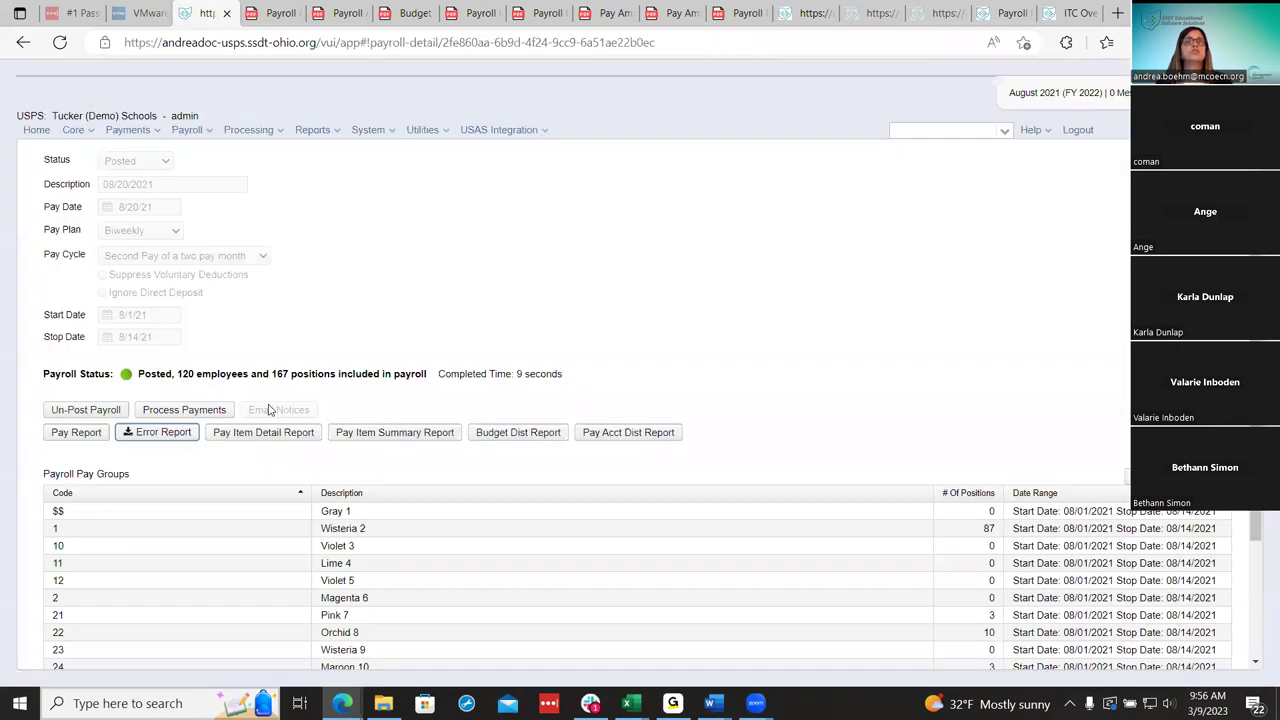
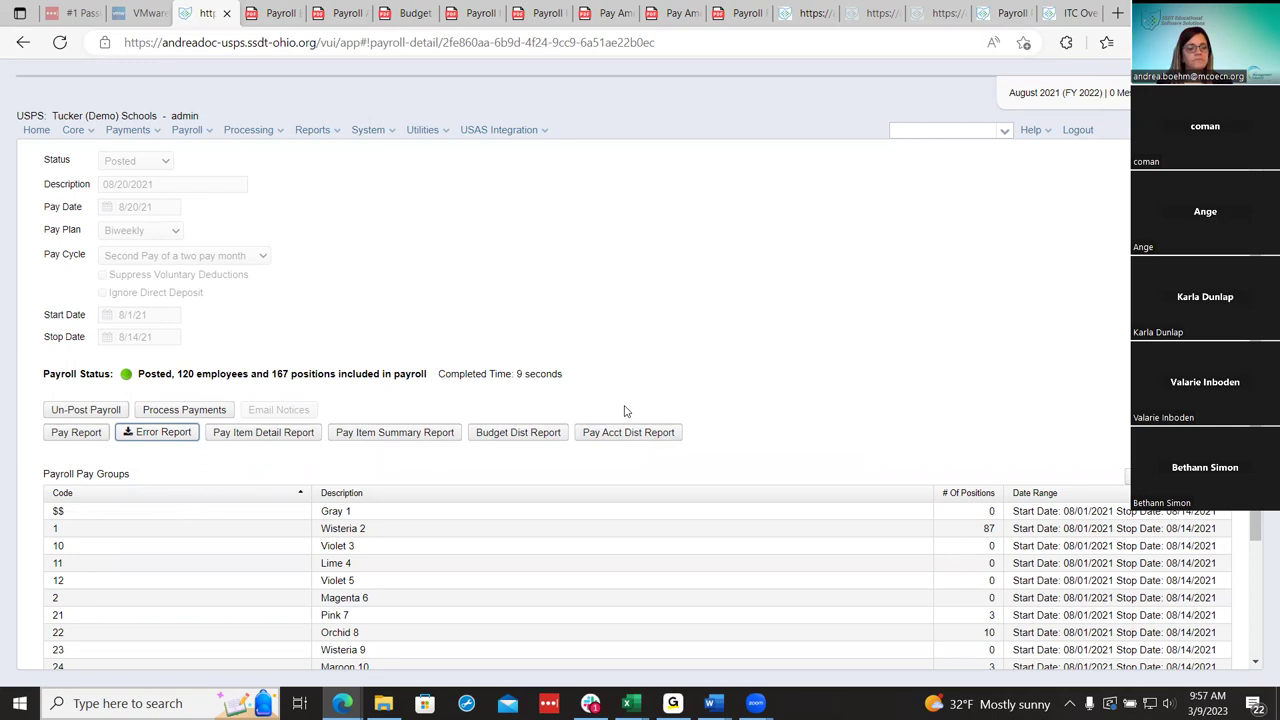
left_click(424, 134)
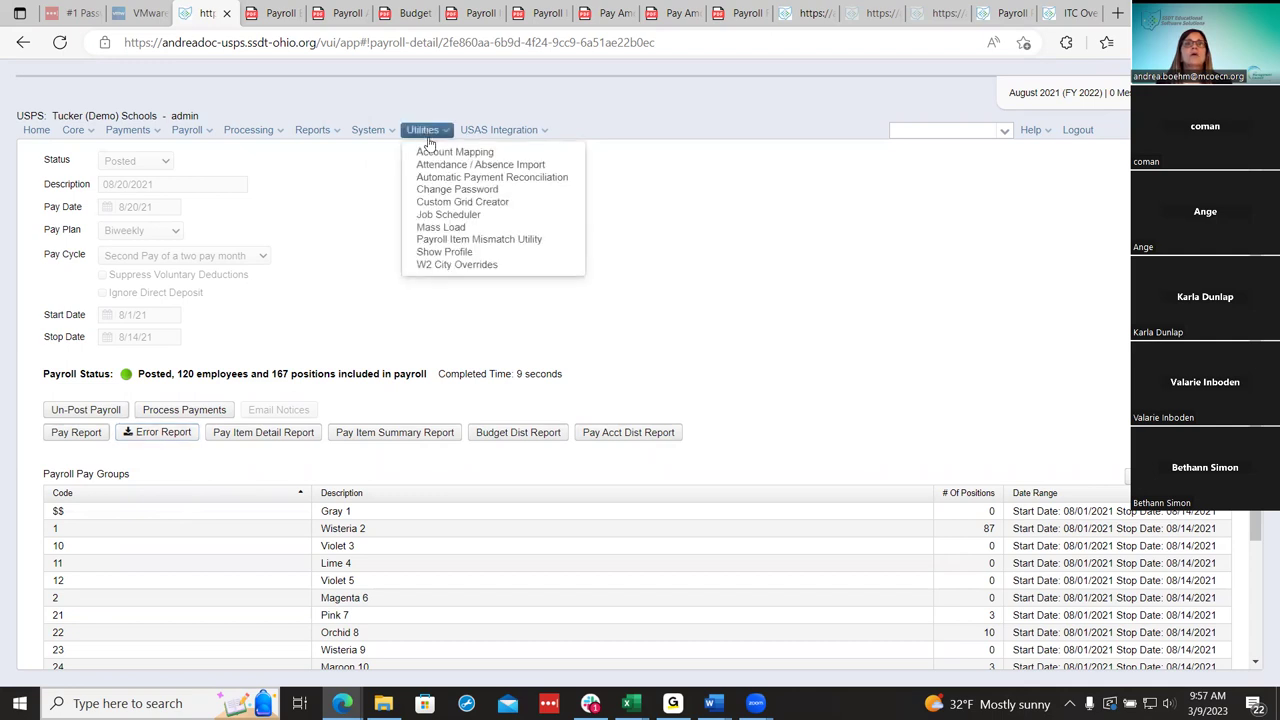
mouse_move(378, 132)
mouse_move(497, 127)
mouse_move(424, 132)
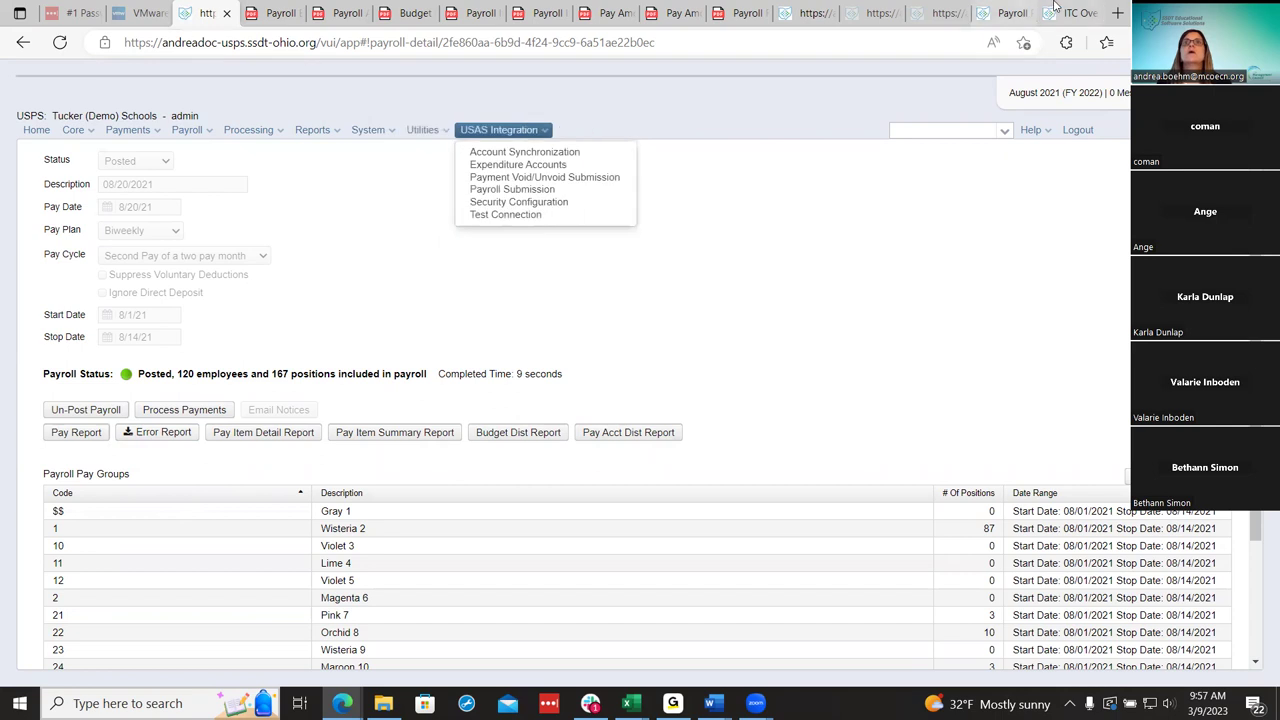
Review the Per Pay Reports entry on the USPS-R manual's File Archive page, and return to the posted payroll in USPS.
left_click(1002, 11)
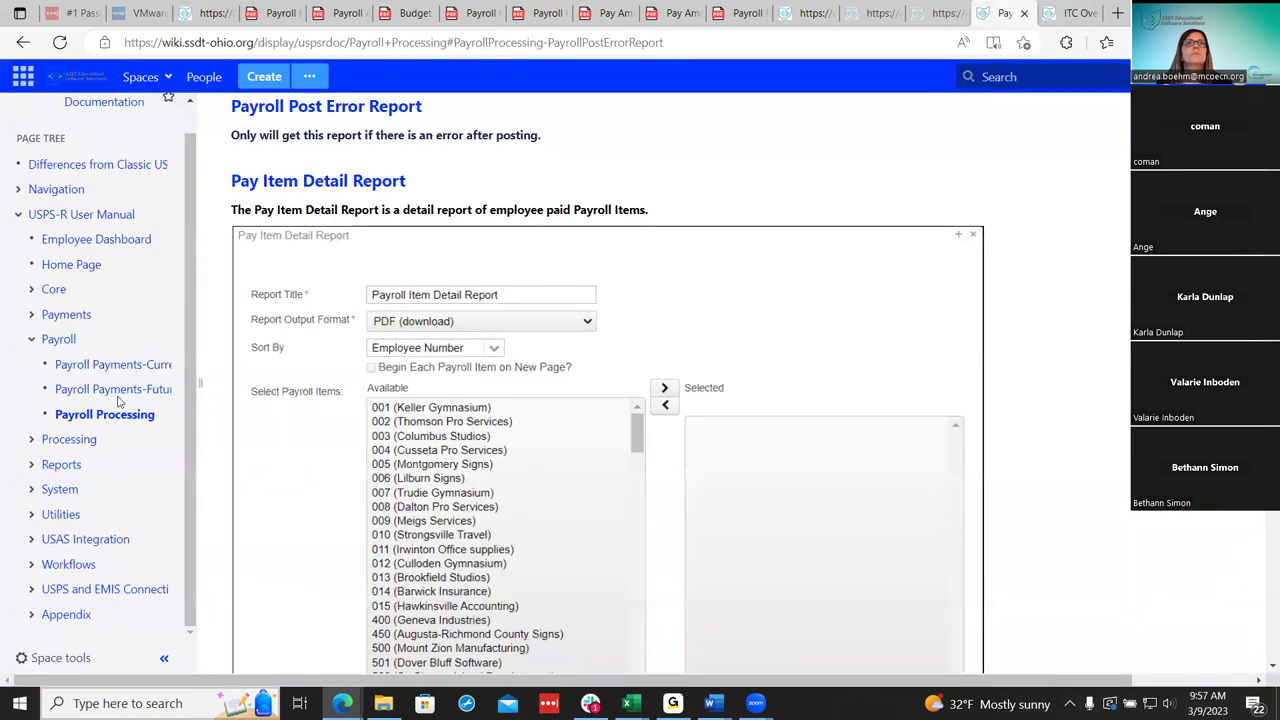
left_click(31, 515)
left_click(82, 502)
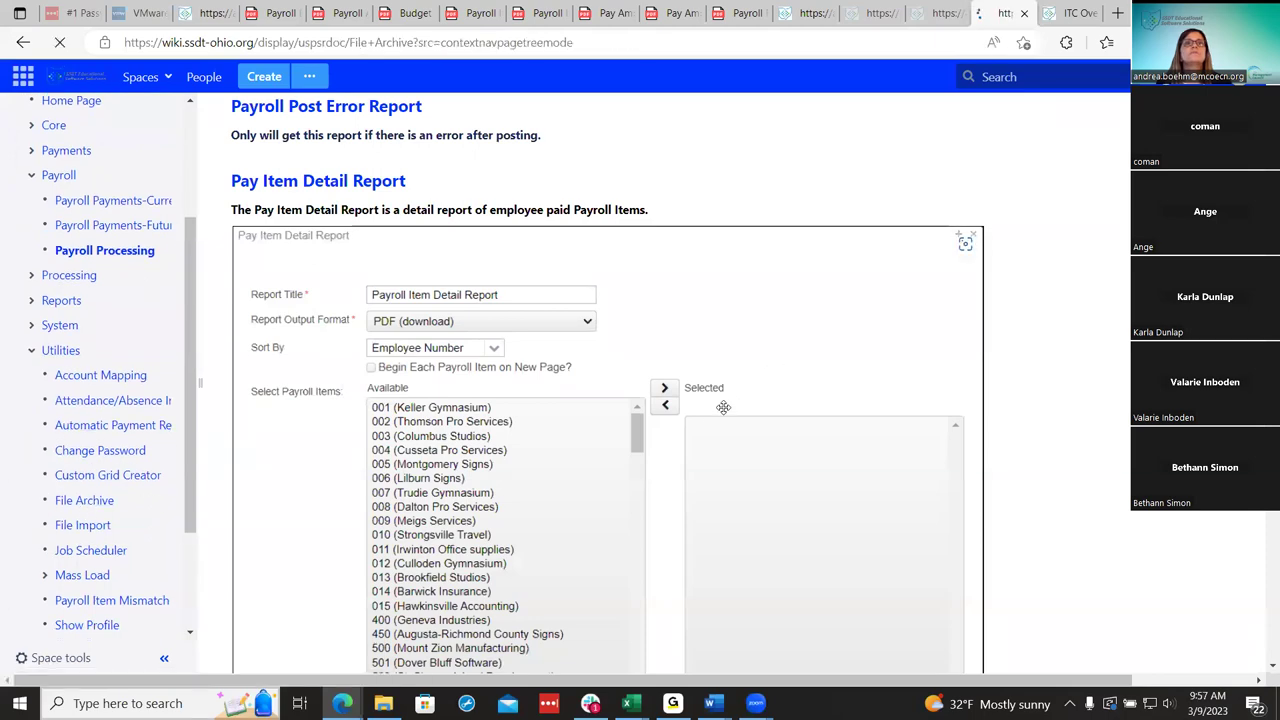
middle_click(606, 460)
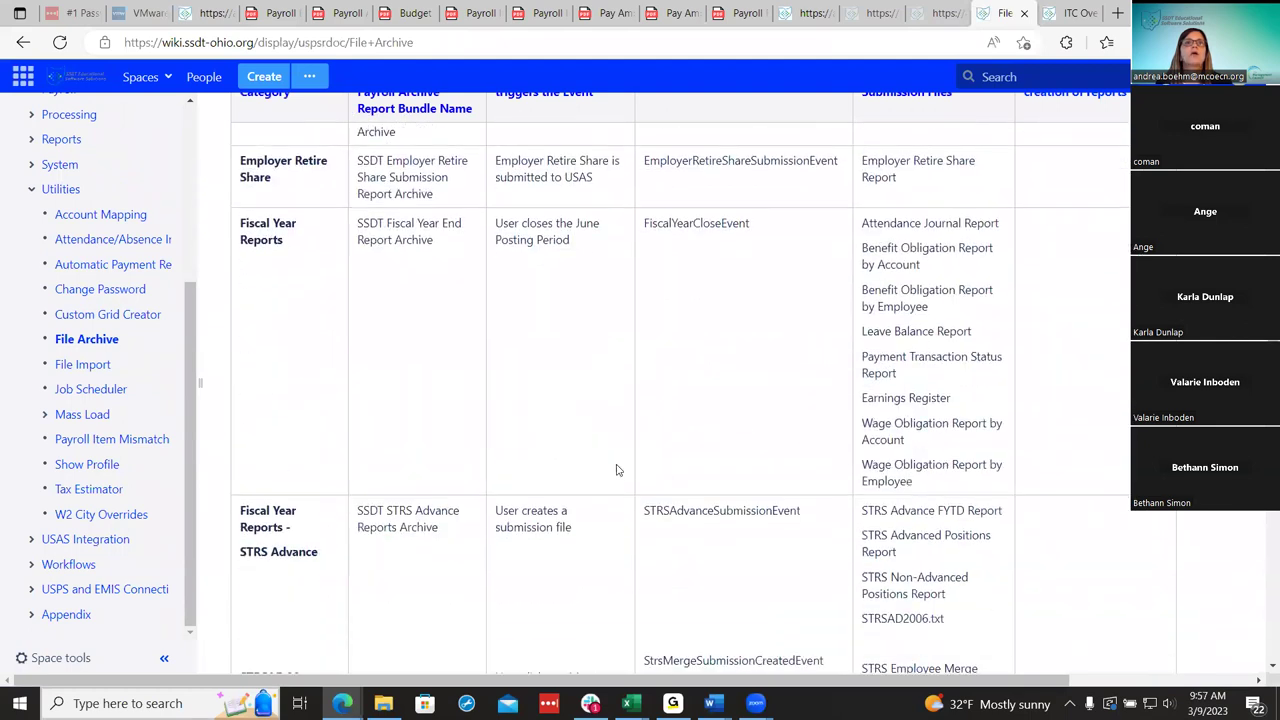
scroll(621, 482, "down", 1)
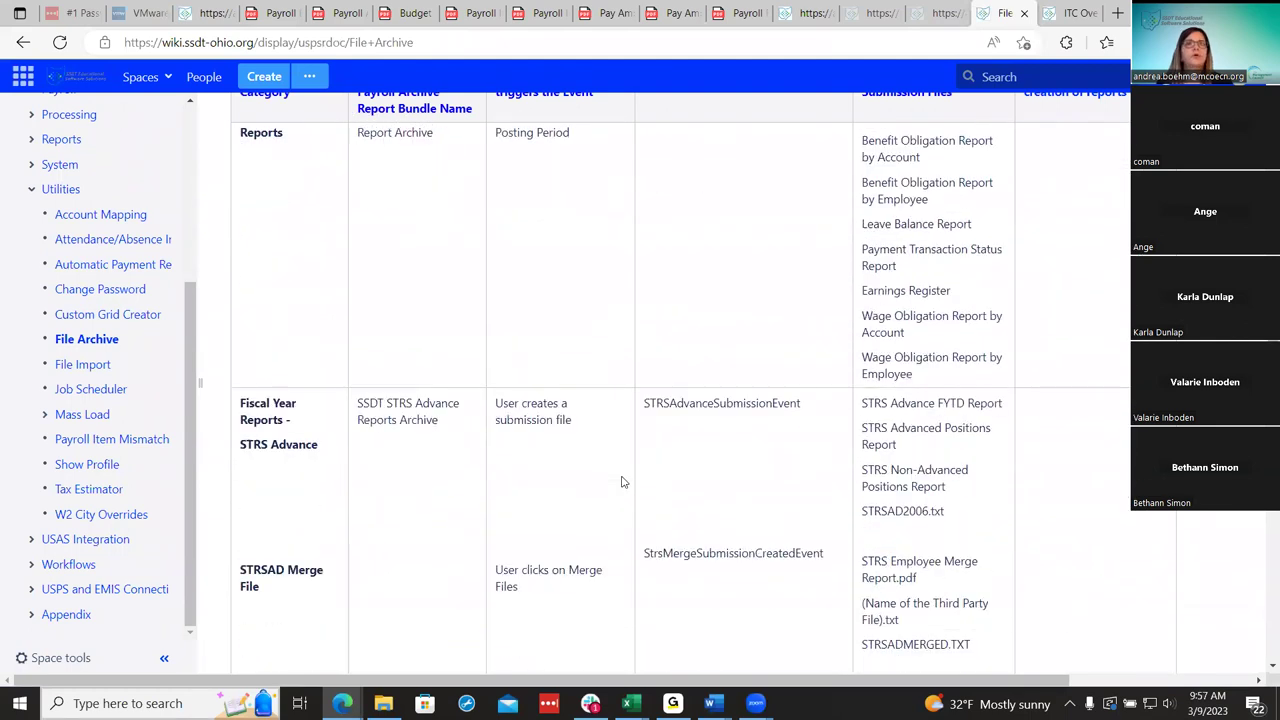
scroll(621, 482, "down", 10)
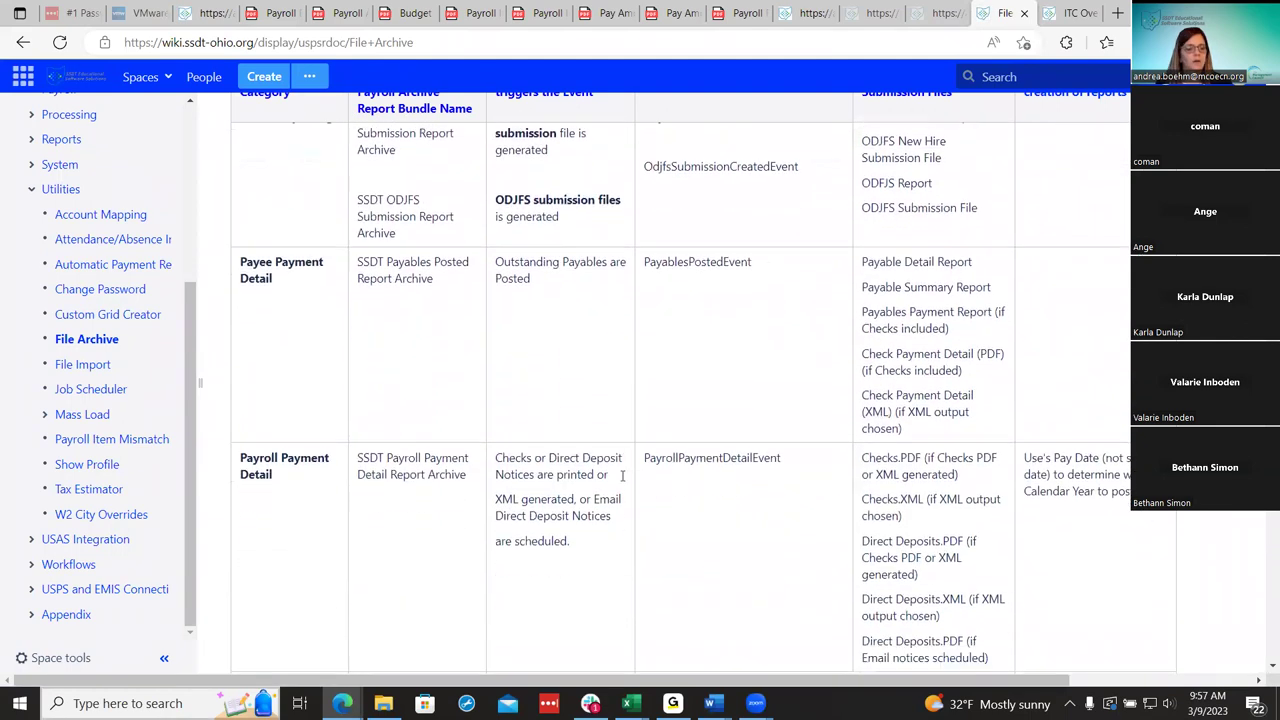
scroll(621, 482, "down", 5)
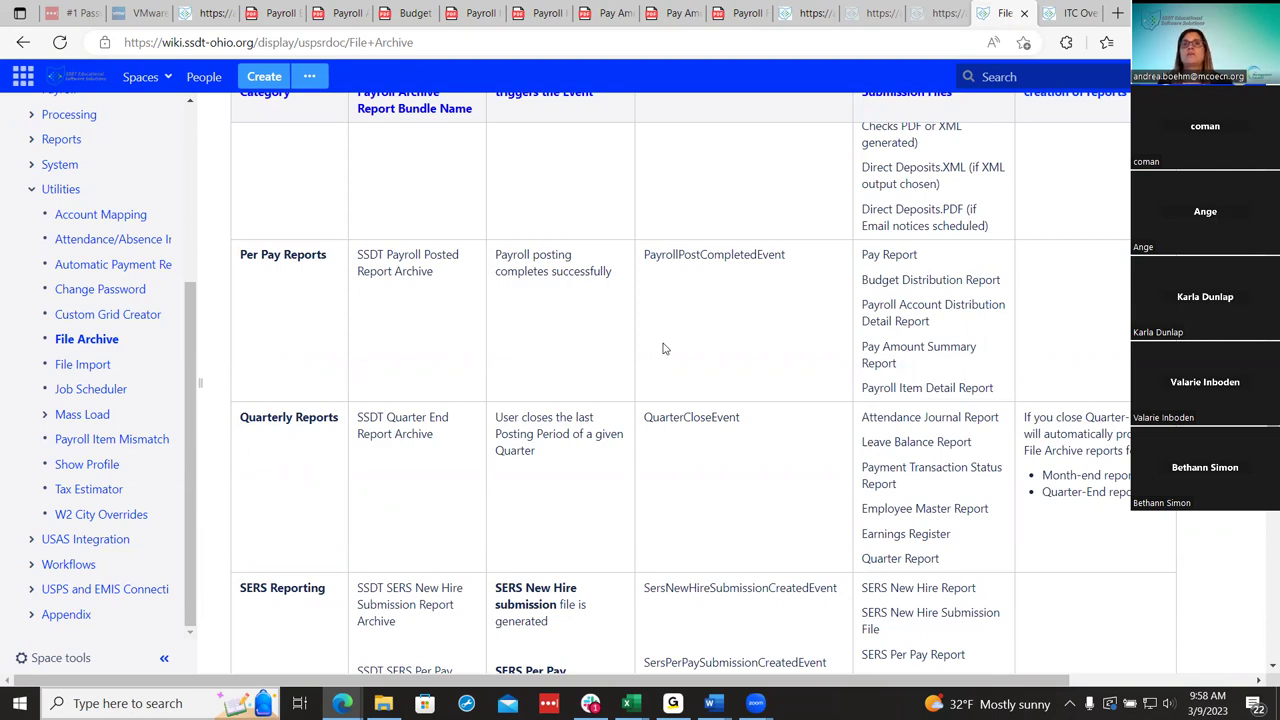
left_click(216, 12)
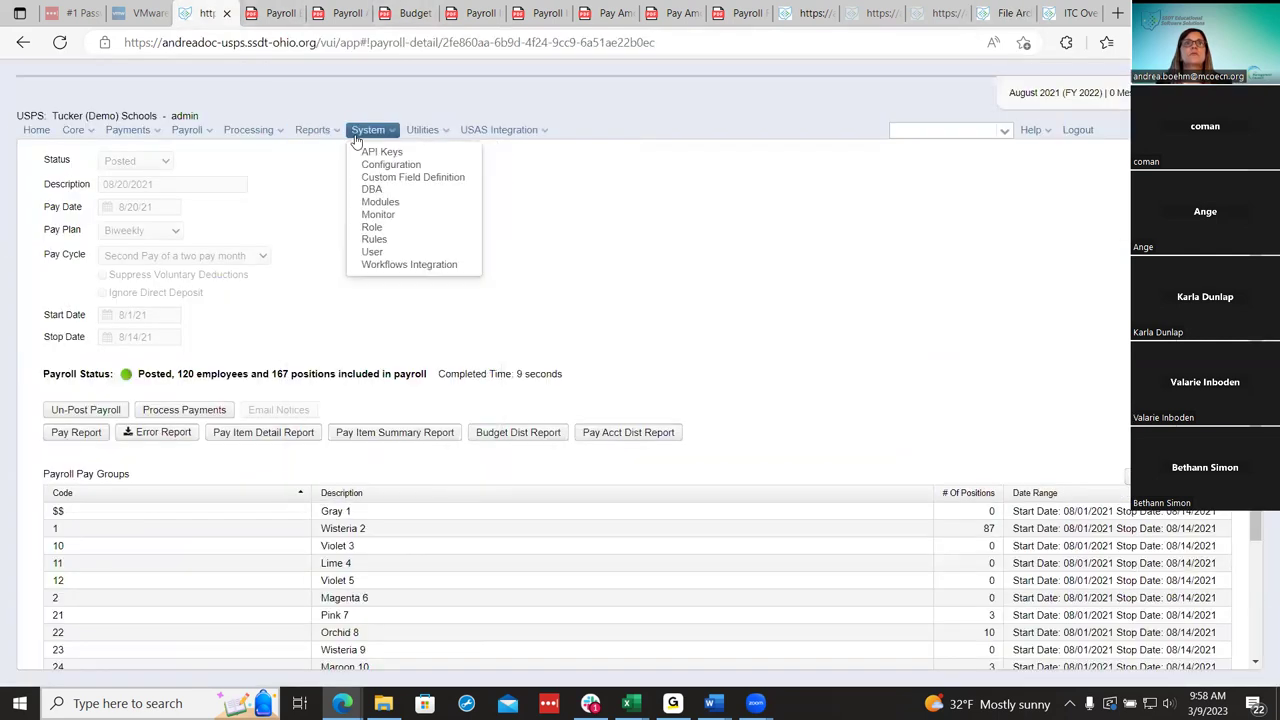
Install the Mass Change, File Transfer Notification, File Archive, Employer Retirement Share, Employer Distributions, Email Notification and EMIS Contractor modules in the system's module list.
left_click(403, 205)
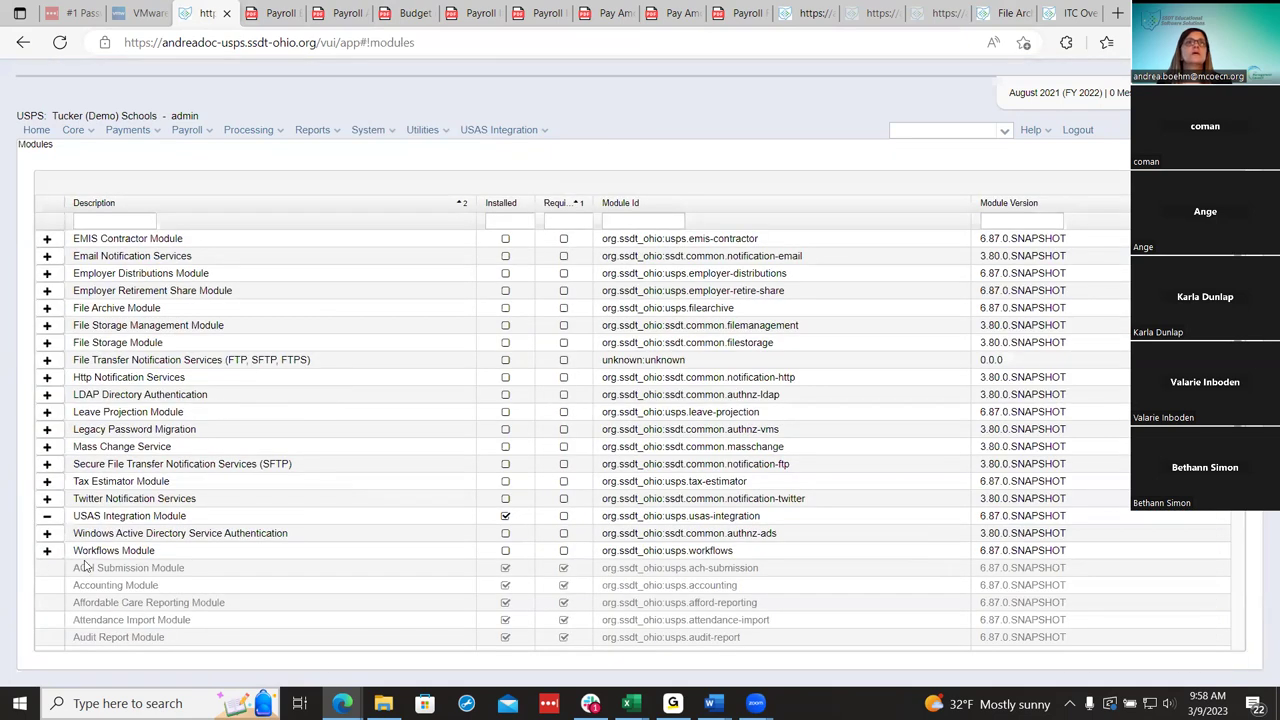
left_click(47, 447)
left_click(46, 368)
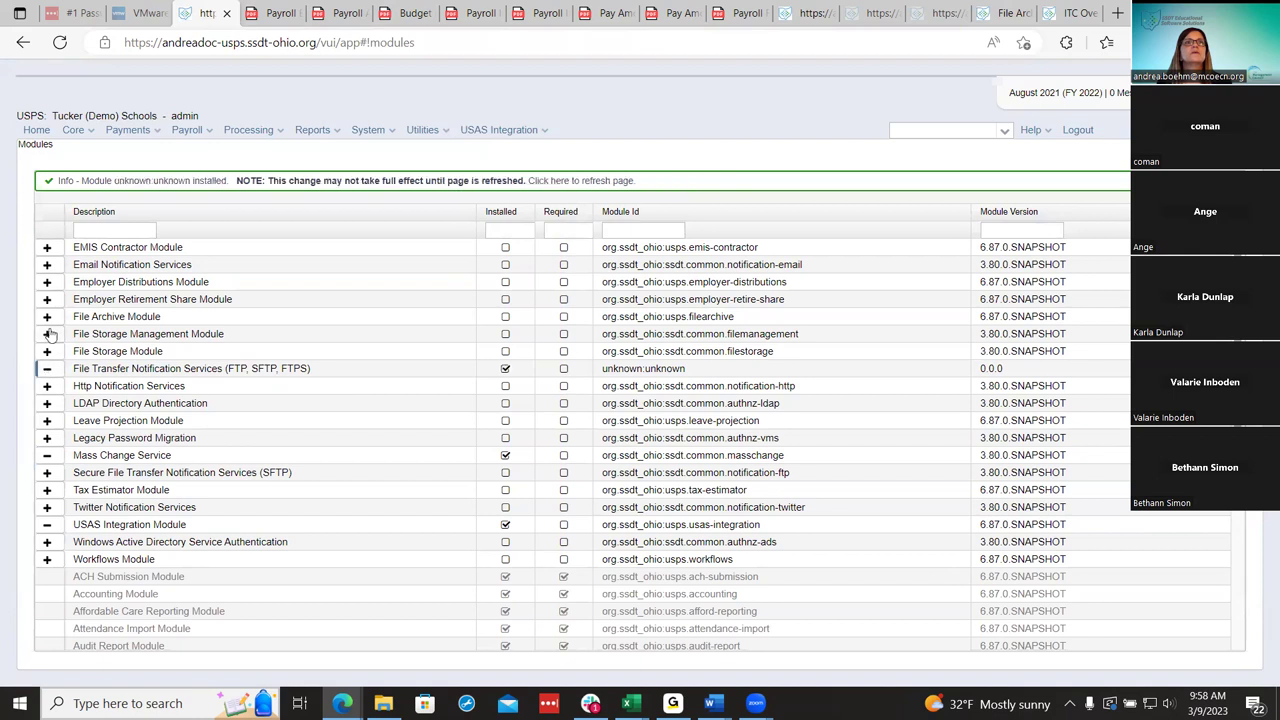
left_click(46, 316)
left_click(46, 299)
left_click(46, 281)
left_click(46, 264)
left_click(46, 247)
Install the Workflows, Windows Active Directory, Tax Estimator, Twitter, SFTP, Leave Projection, Http Notification and File Storage modules, and refresh the page.
left_click(46, 559)
left_click(46, 541)
left_click(46, 489)
left_click(47, 507)
left_click(46, 472)
left_click(46, 420)
left_click(46, 385)
left_click(47, 351)
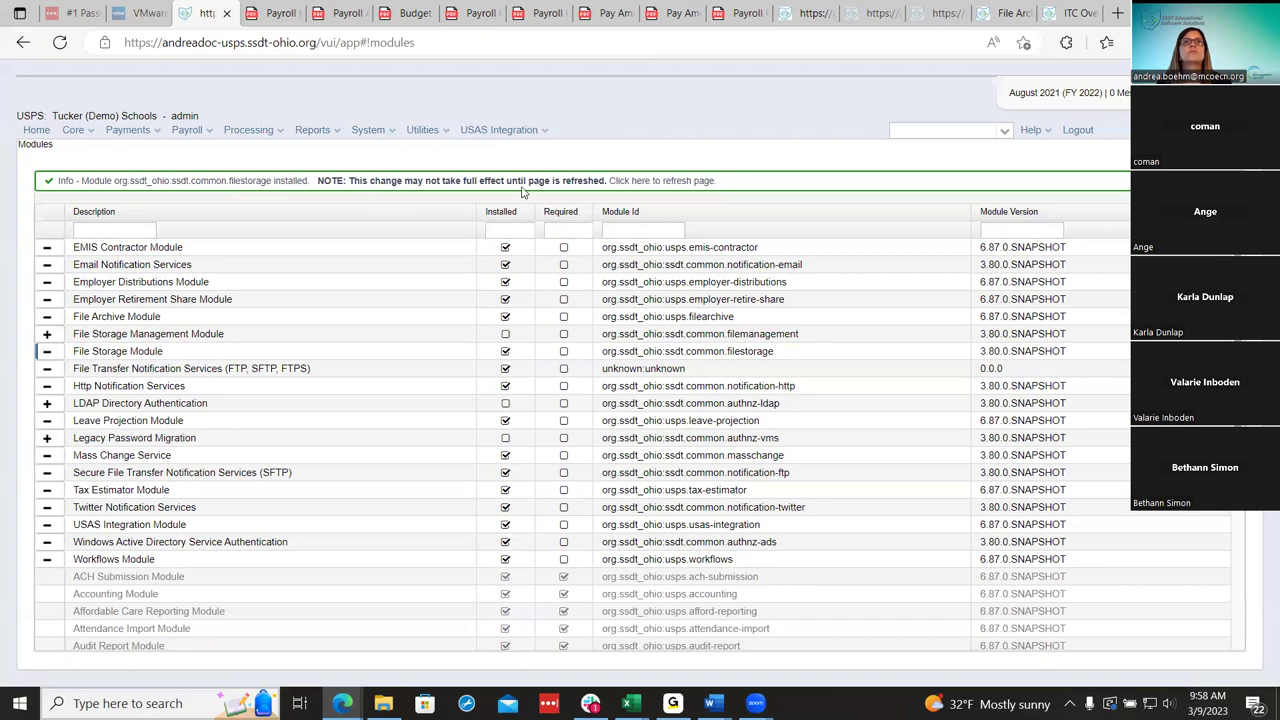
left_click(650, 182)
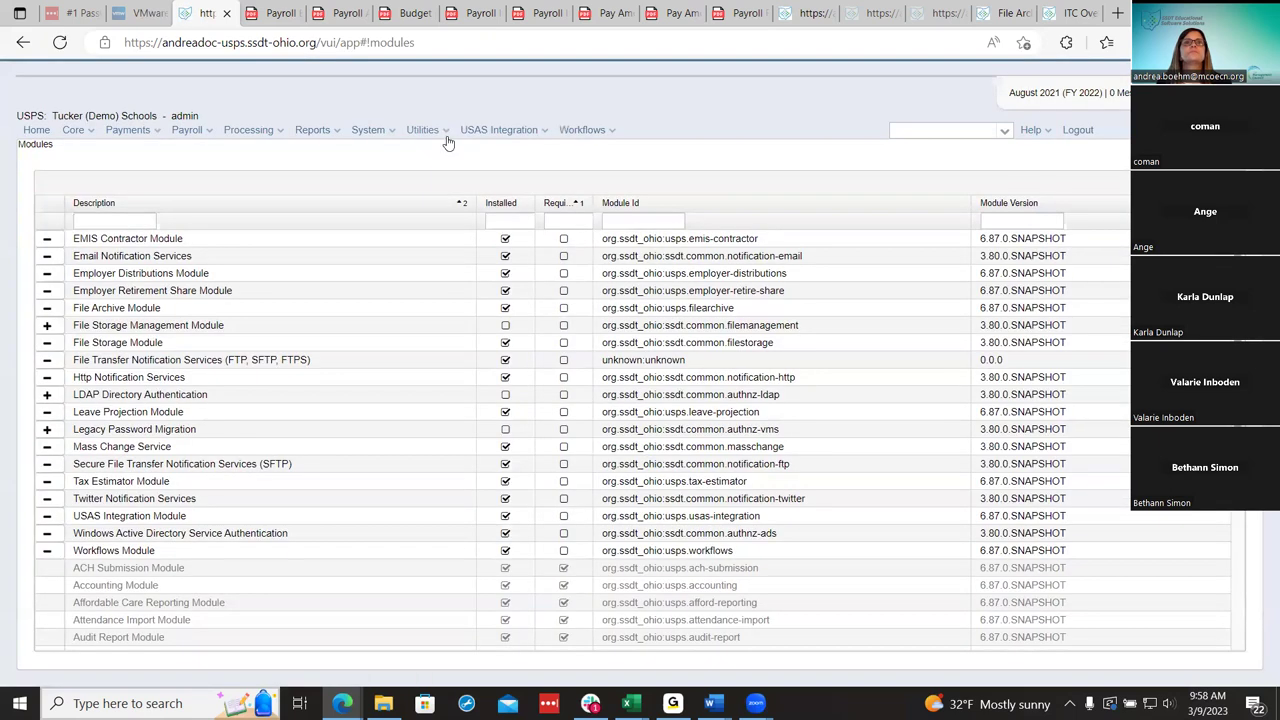
Review the files archived in the 2021 Per Pay Reports set of the payroll File Archive, and close the set.
left_click(445, 131)
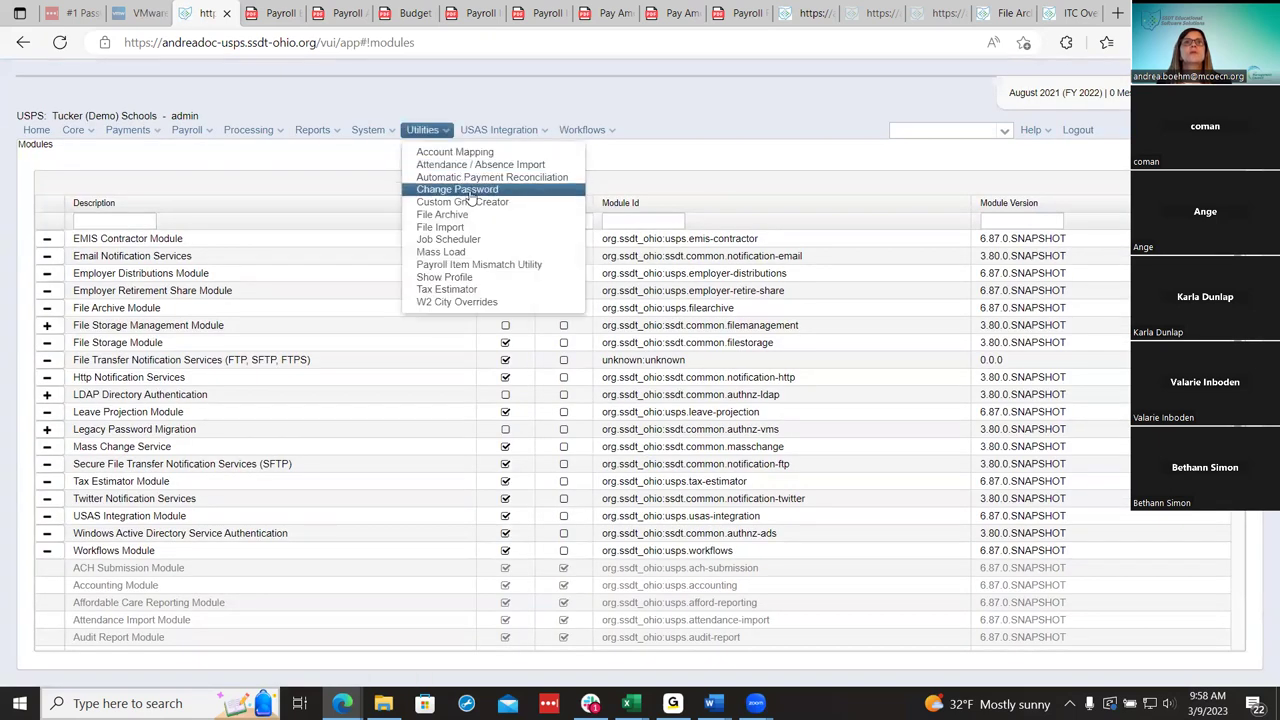
left_click(442, 213)
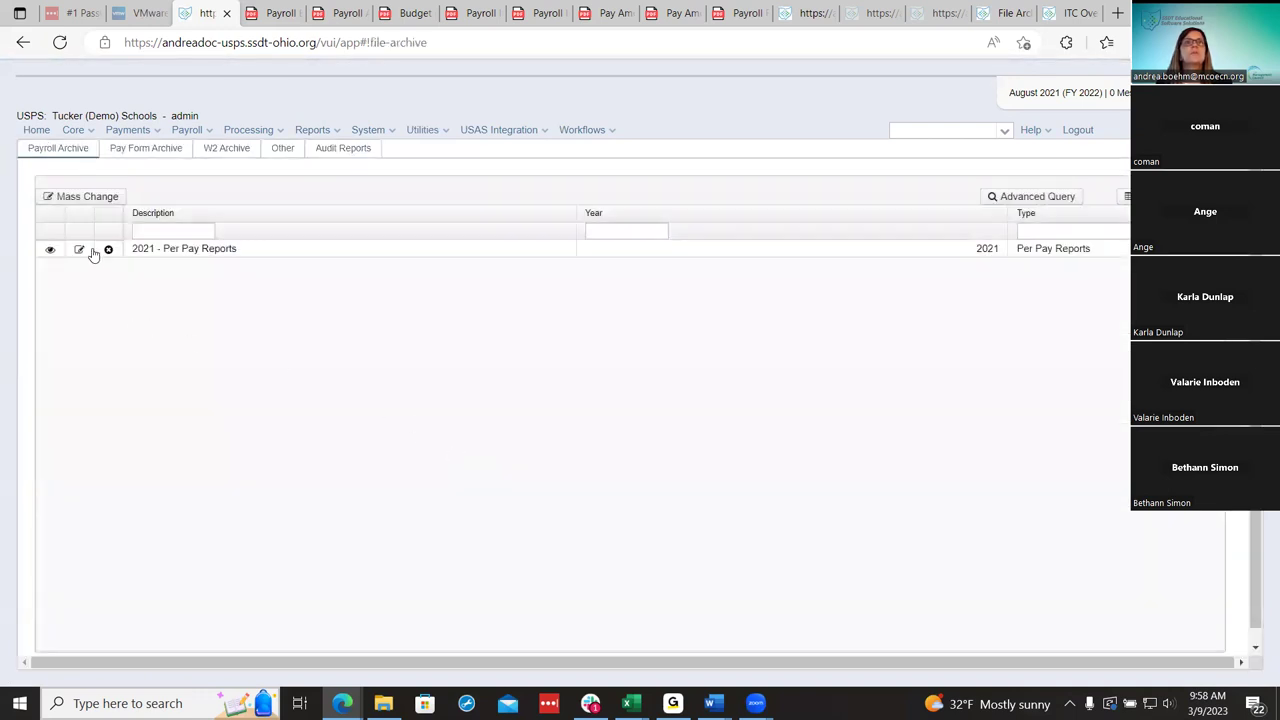
left_click(80, 249)
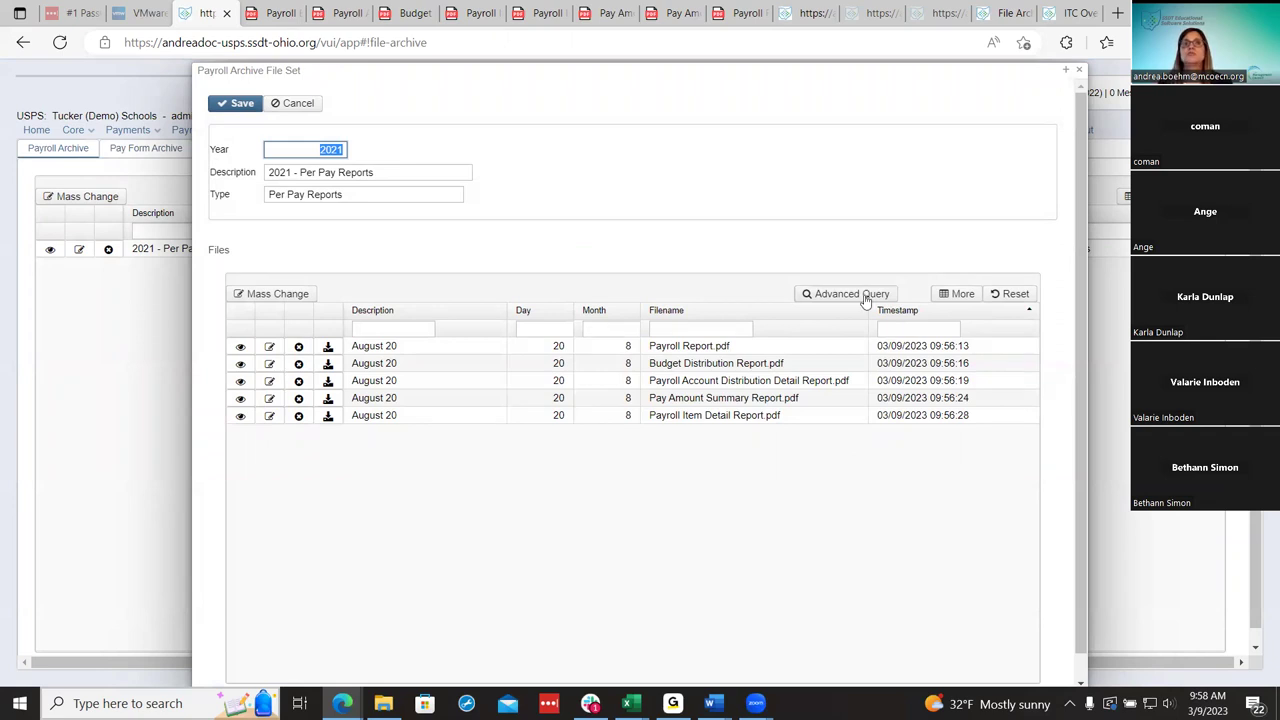
left_click(1079, 72)
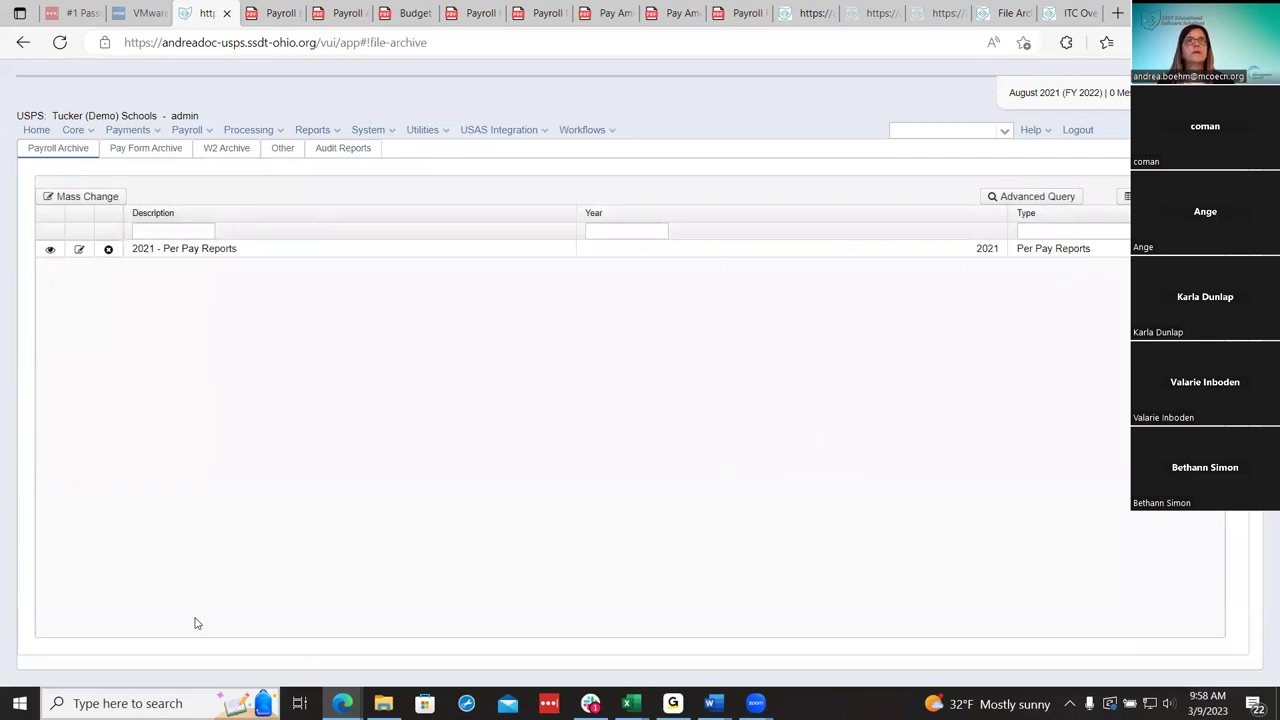
Return to Payroll Processing and open the detail of the posted 08/20/2021 payroll.
left_click(192, 132)
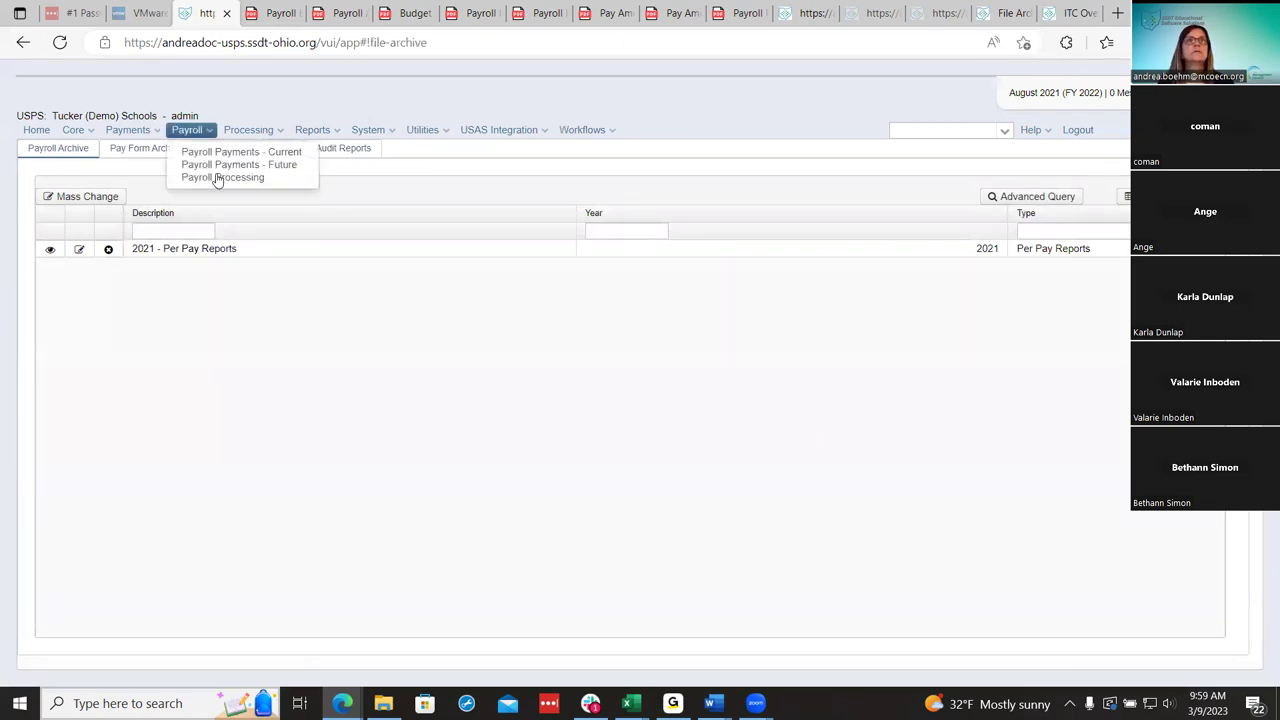
left_click(220, 178)
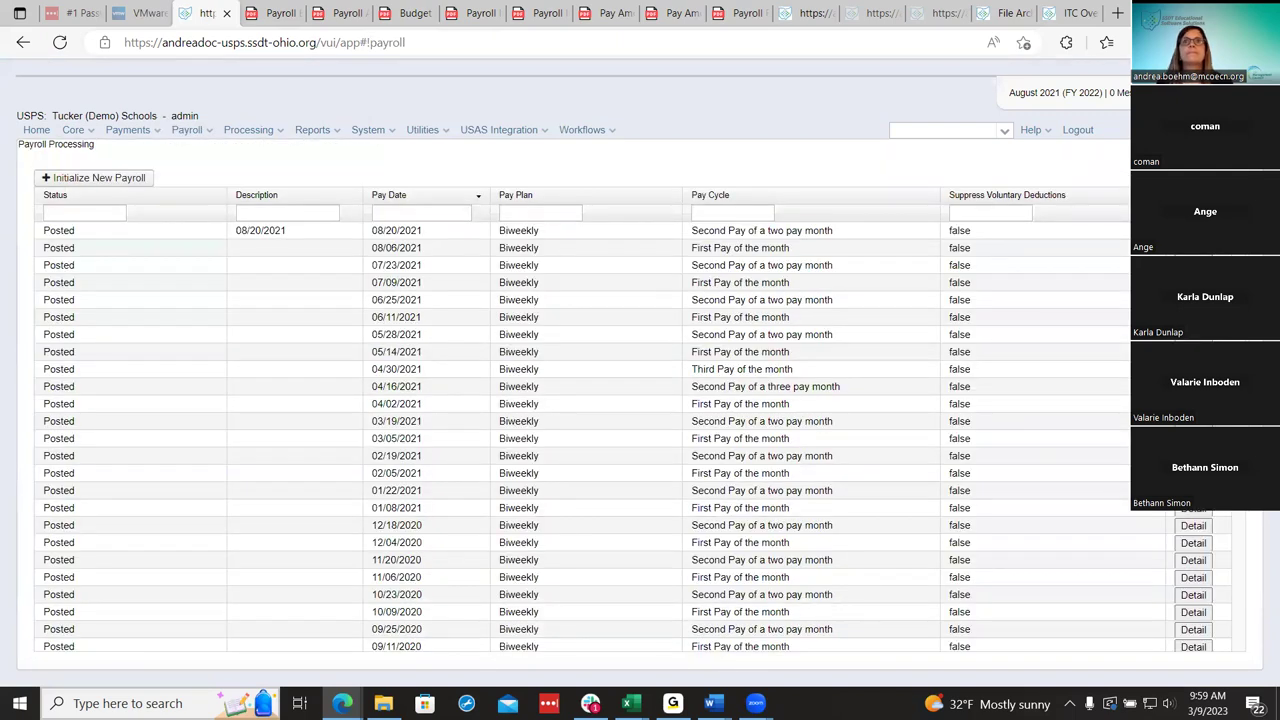
double_click(396, 230)
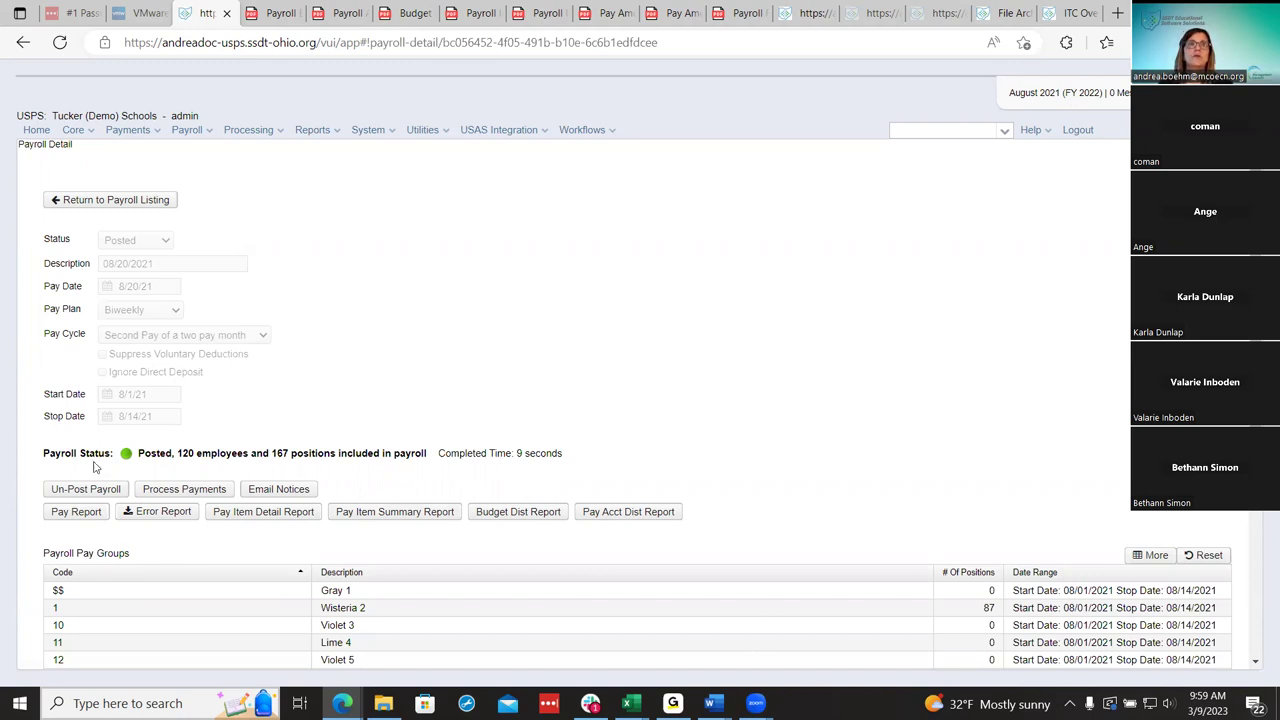
left_click(250, 131)
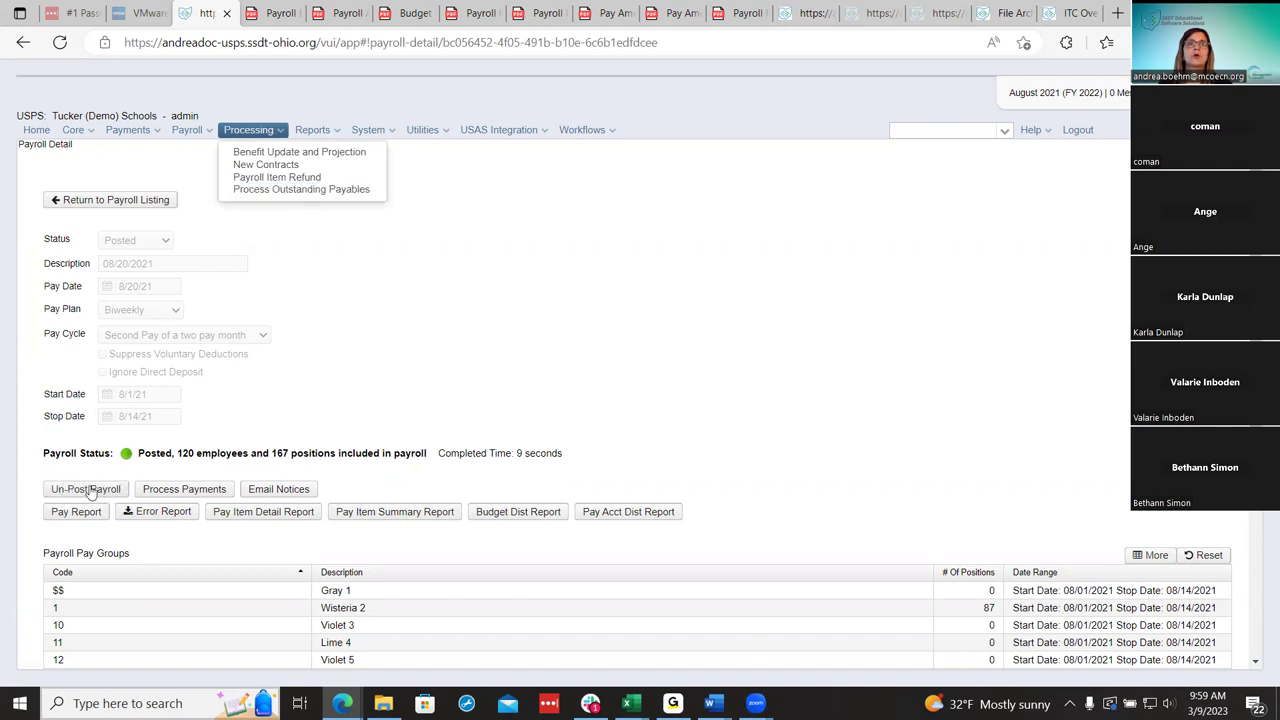
left_click(422, 348)
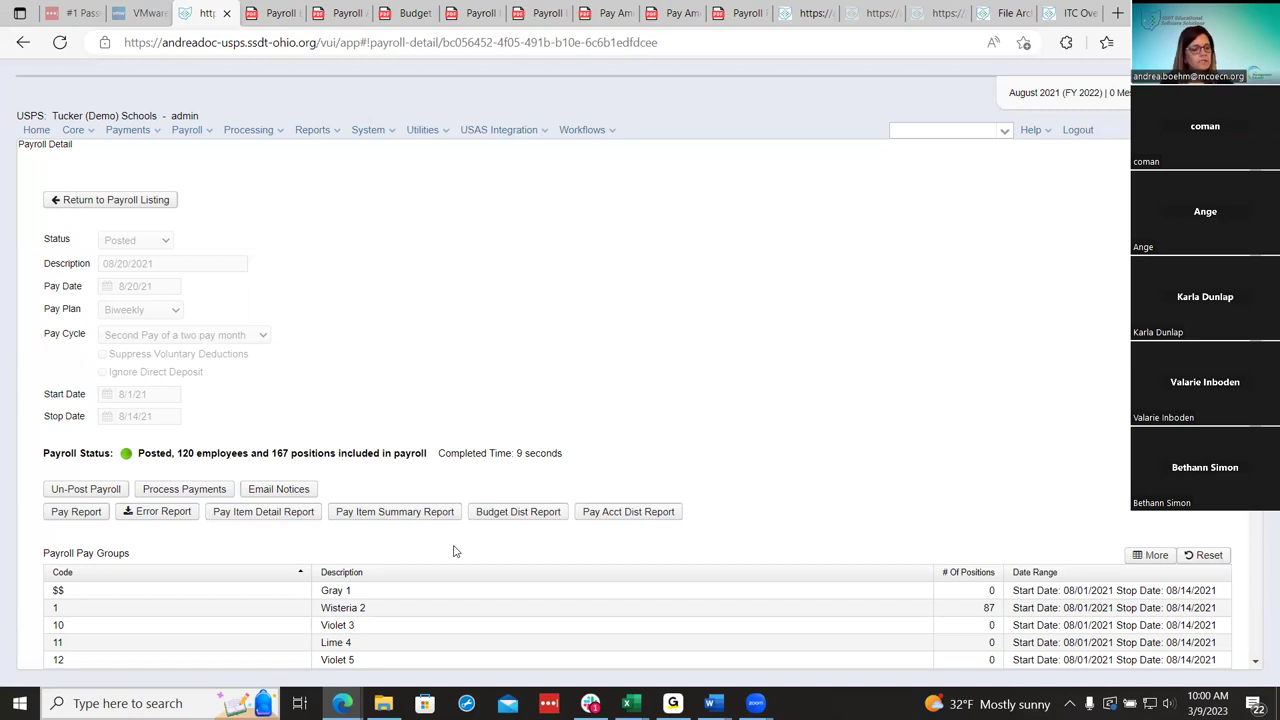
Set up payment processing for the payroll with Checks and PDF (Print) output, keeping the Default Bank Account.
left_click(205, 490)
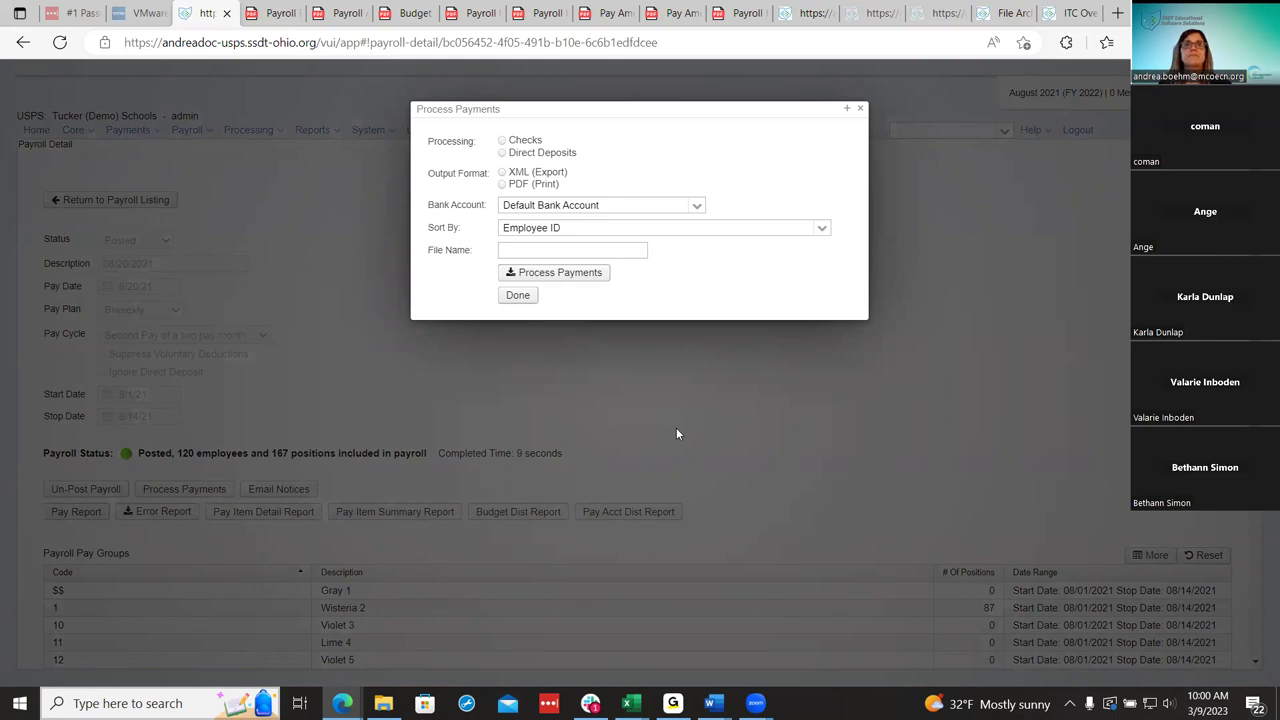
left_click(502, 154)
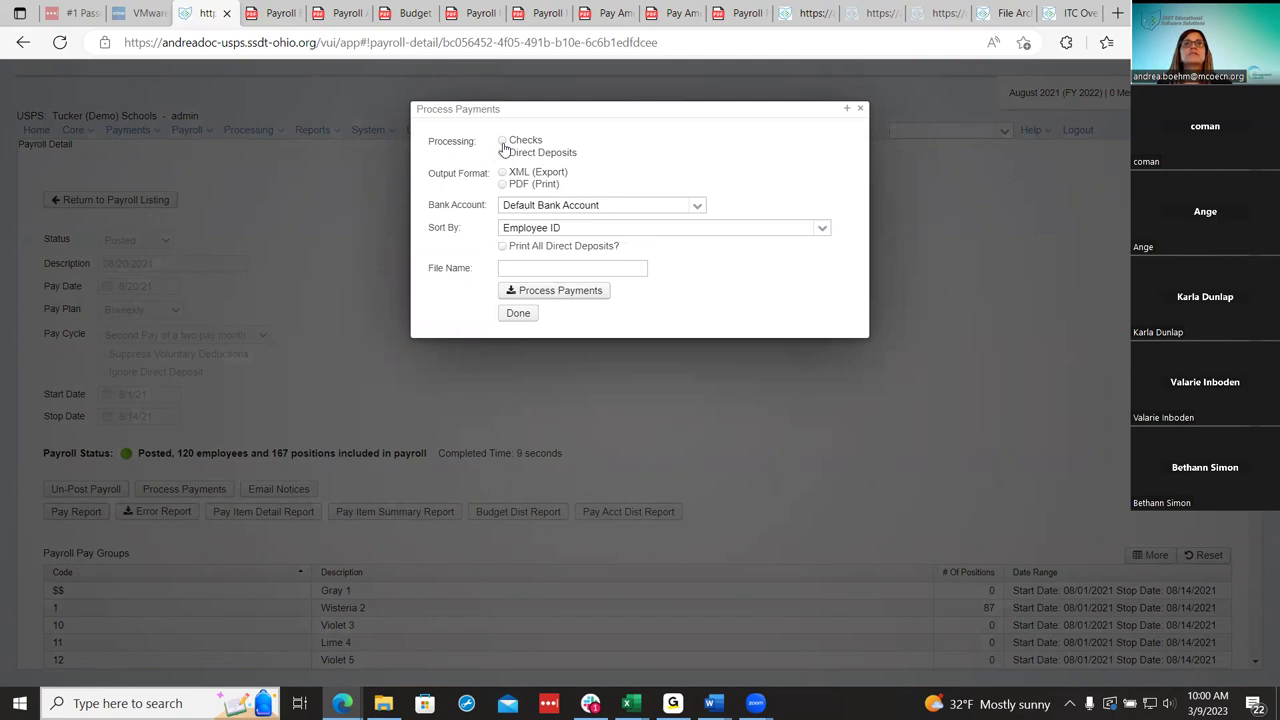
left_click(502, 140)
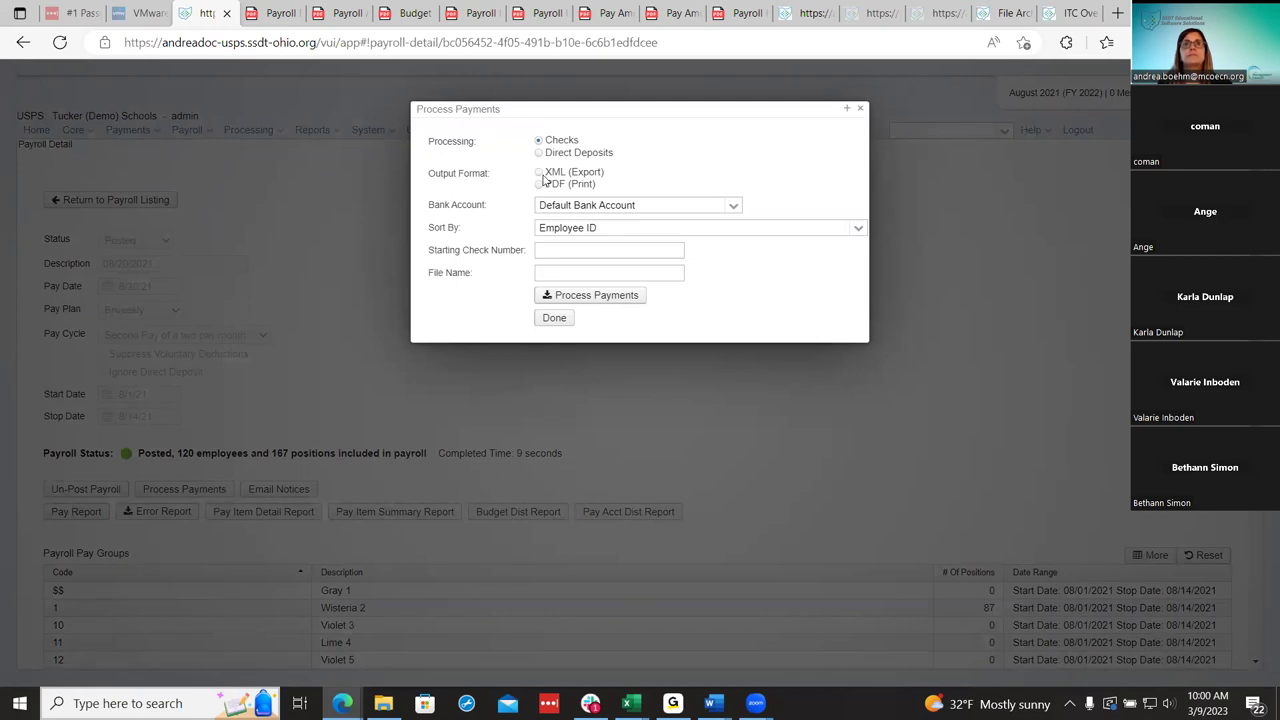
left_click(539, 184)
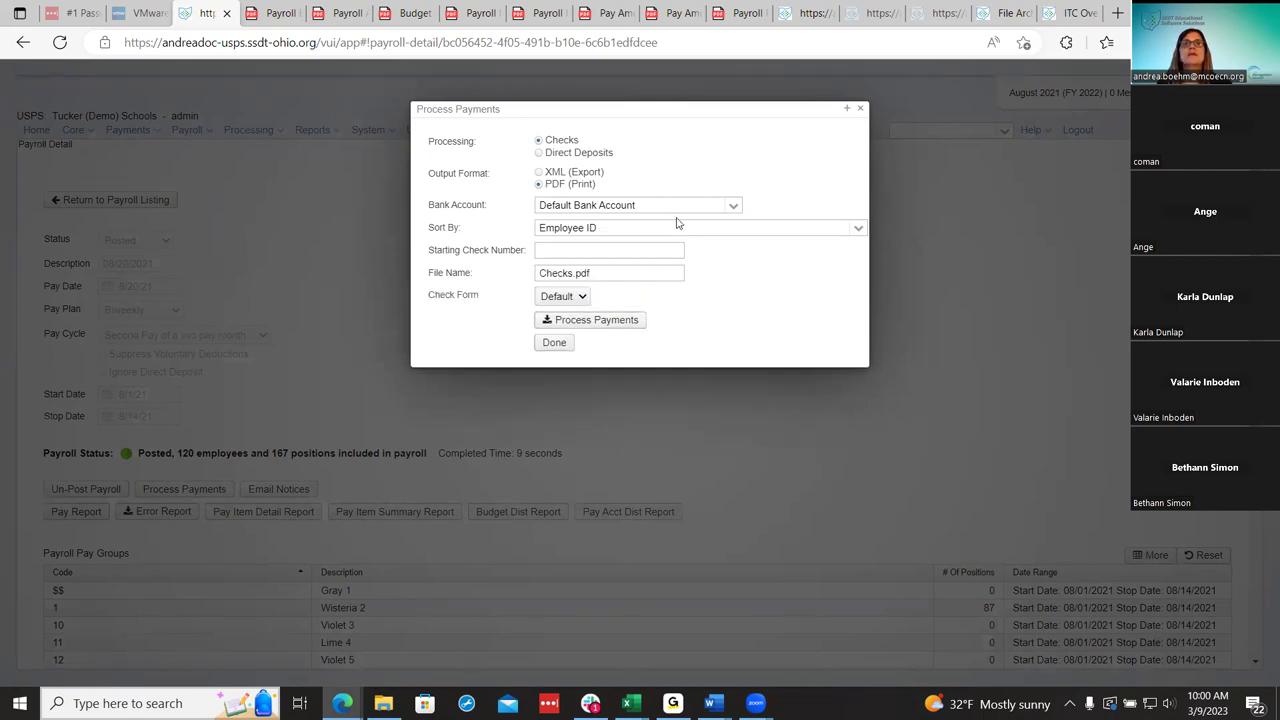
left_click(736, 205)
left_click(736, 205)
left_click(736, 205)
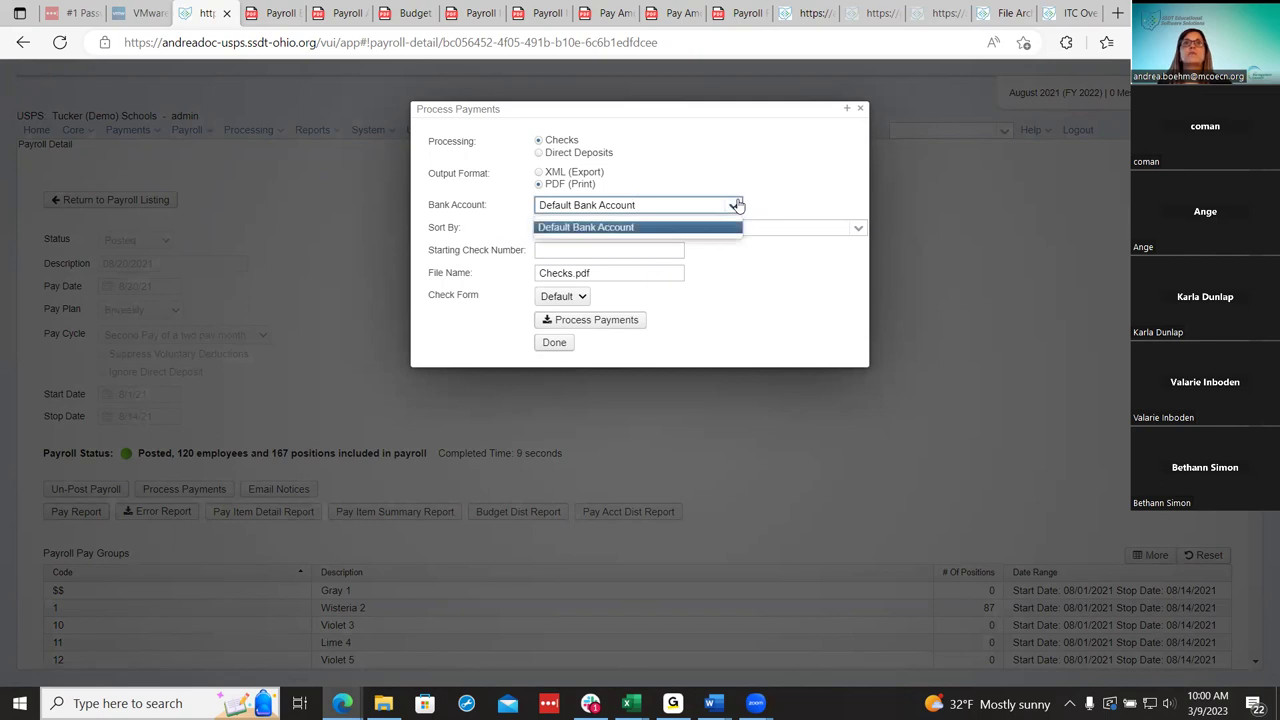
left_click(737, 205)
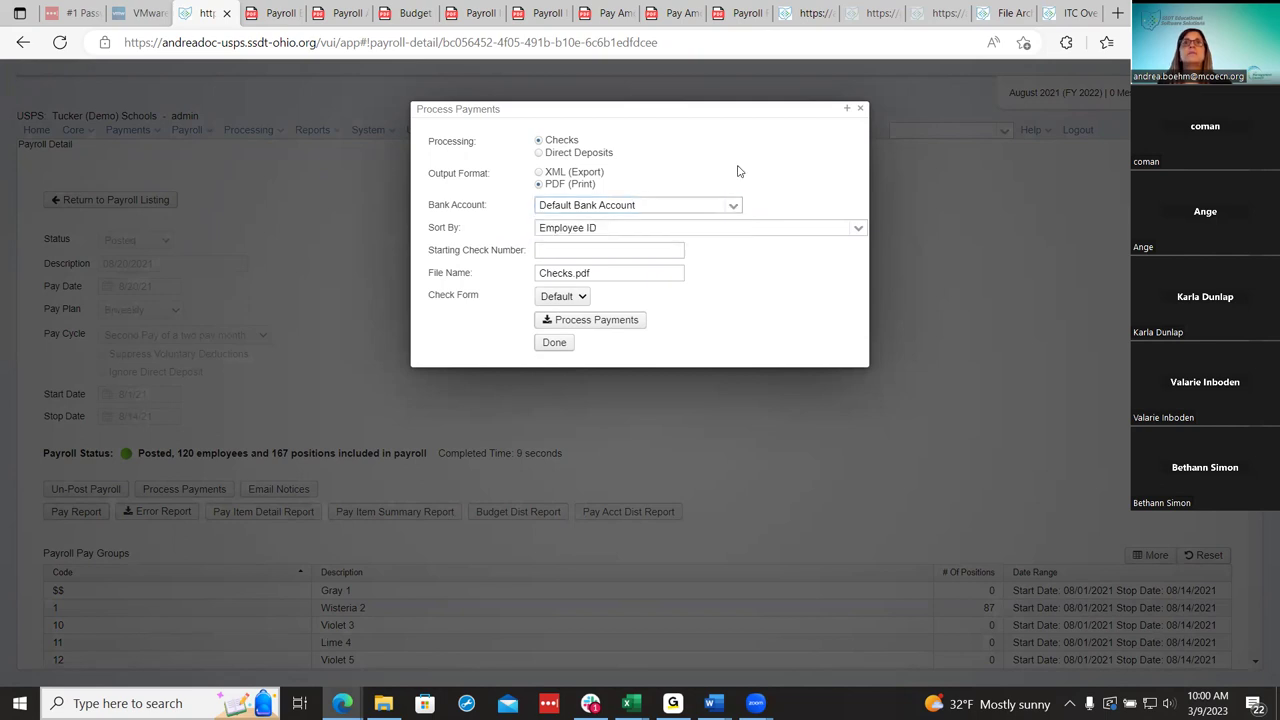
Look through the sort options for the payments and set the sort order to Employee Last Name.
left_click(857, 230)
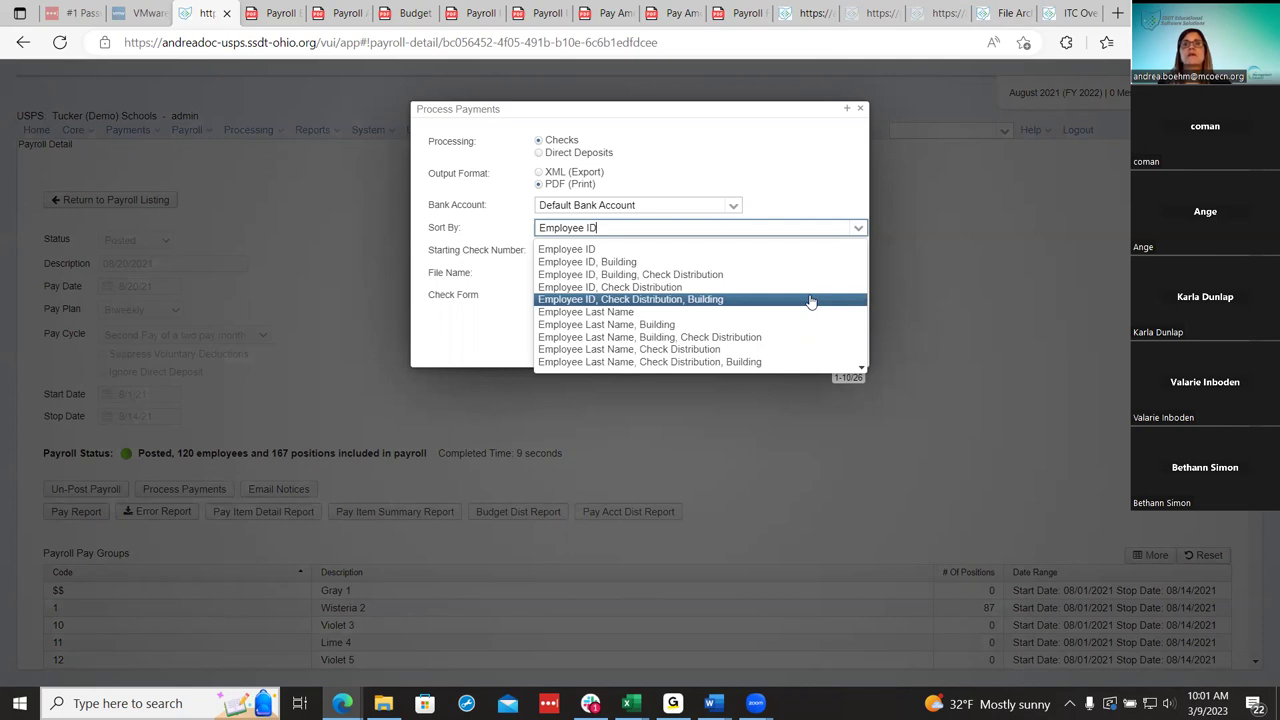
key("Down")
key("Down")
key("Down")
key("Down")
key("Down")
key("Down")
key("Down")
key("Down")
key("Down")
key("Down")
key("Down")
key("Down")
key("Down")
key("Down")
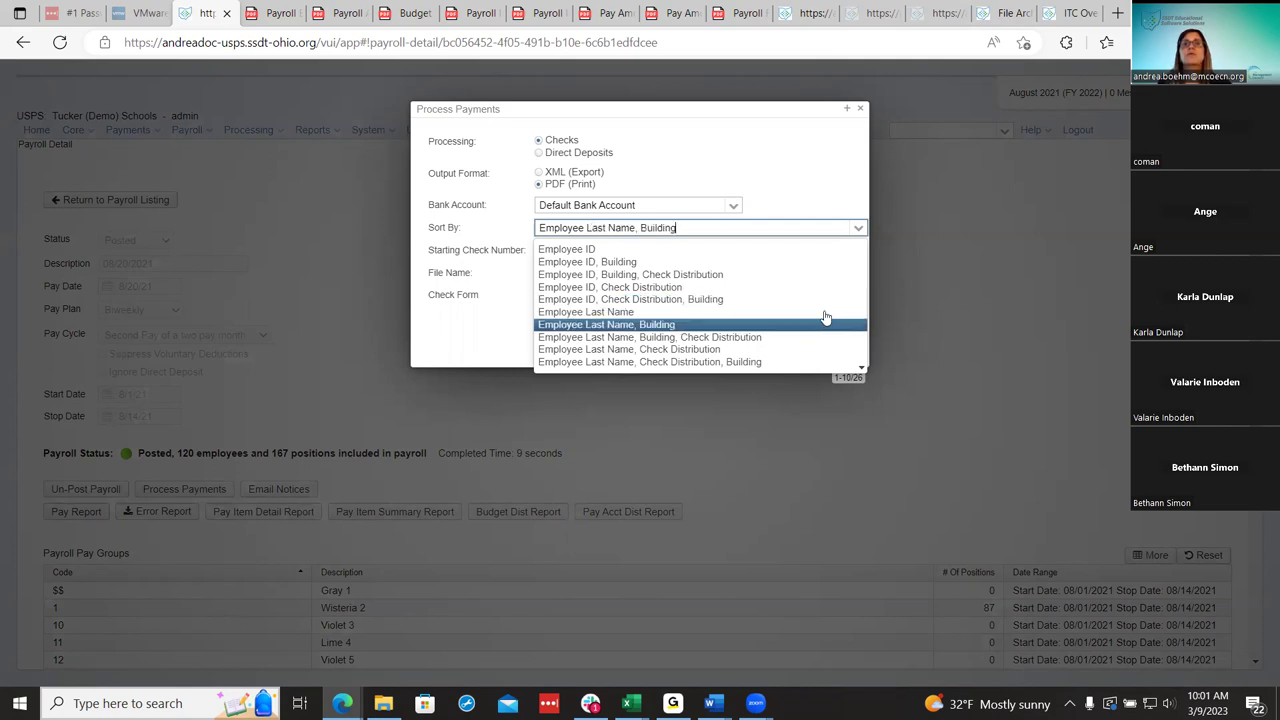
key("Down")
key("Down")
key("Down")
key("Down")
key("Down")
key("Down")
key("Down")
key("Down")
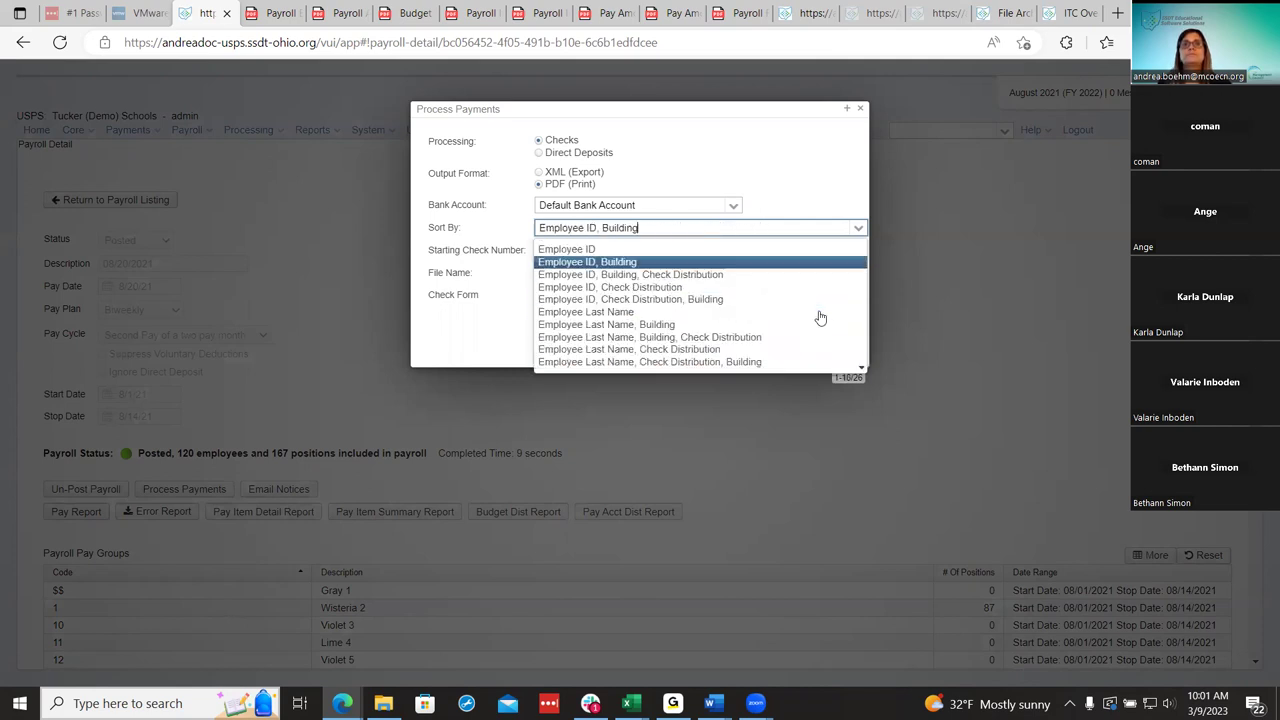
left_click(817, 163)
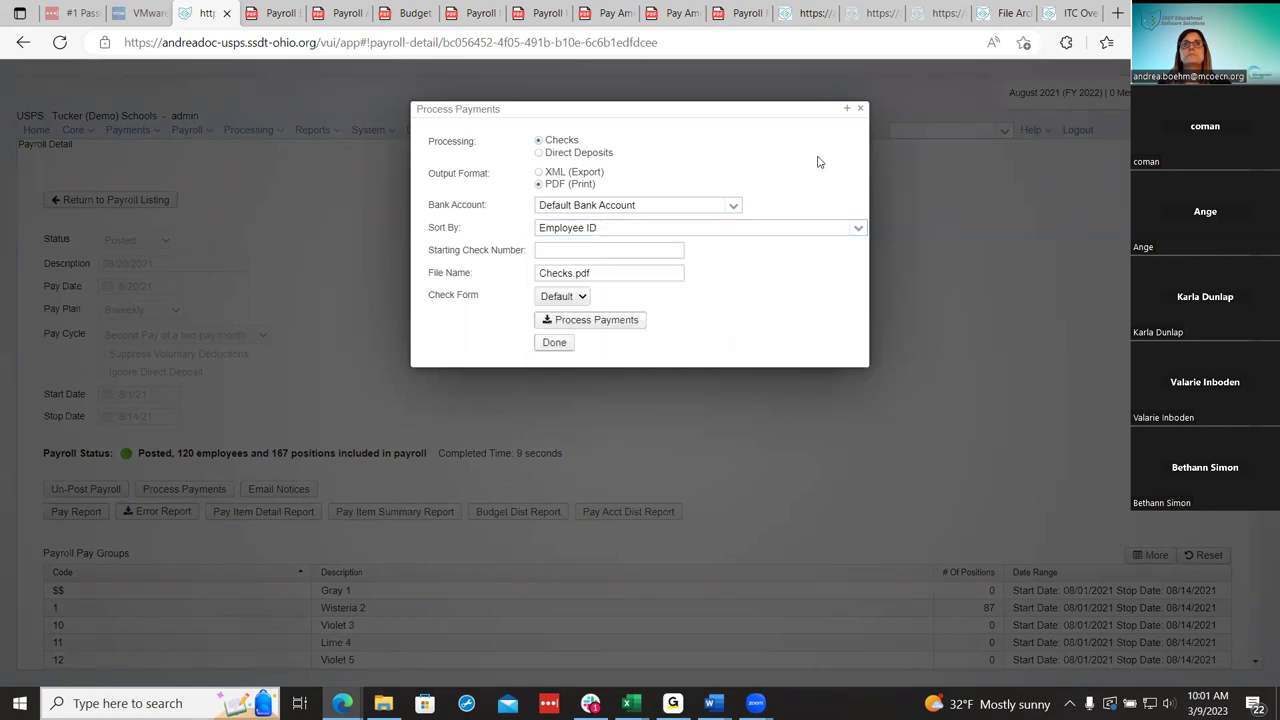
left_click(854, 242)
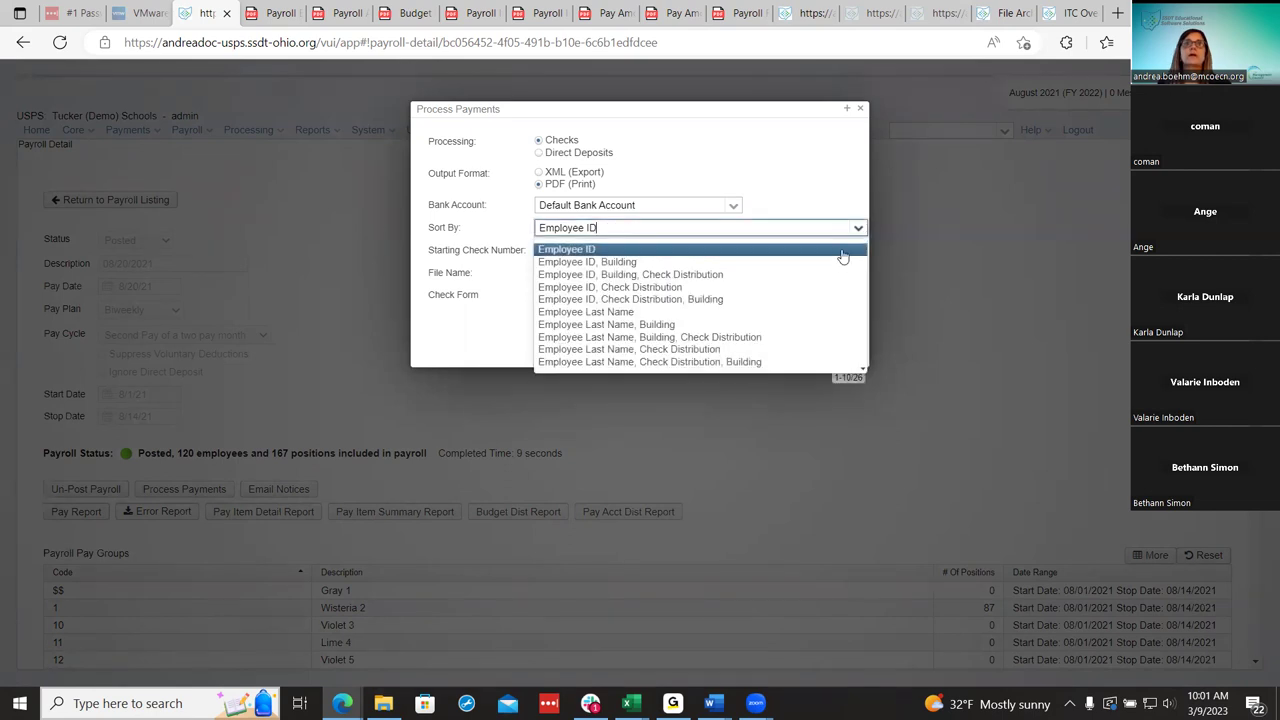
left_click(808, 317)
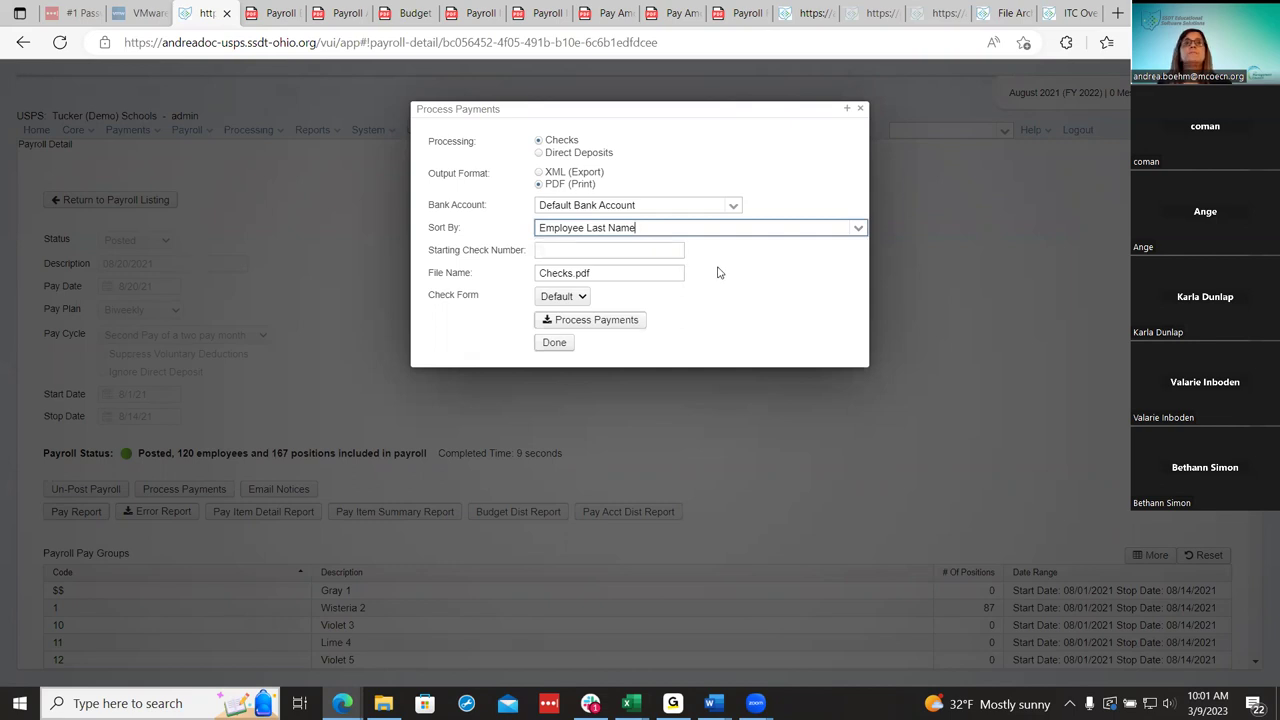
Process the check payments with the Default check form, and view the downloaded Checks.pdf before closing it.
left_click(575, 299)
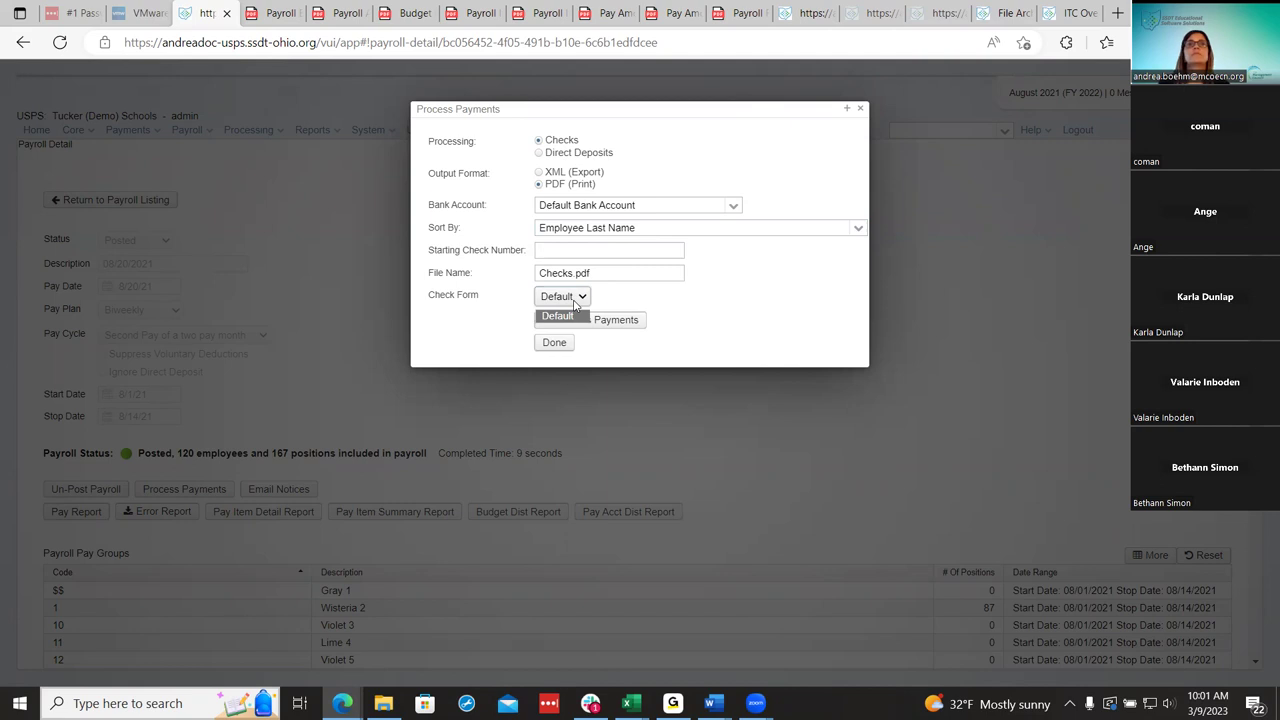
left_click(648, 290)
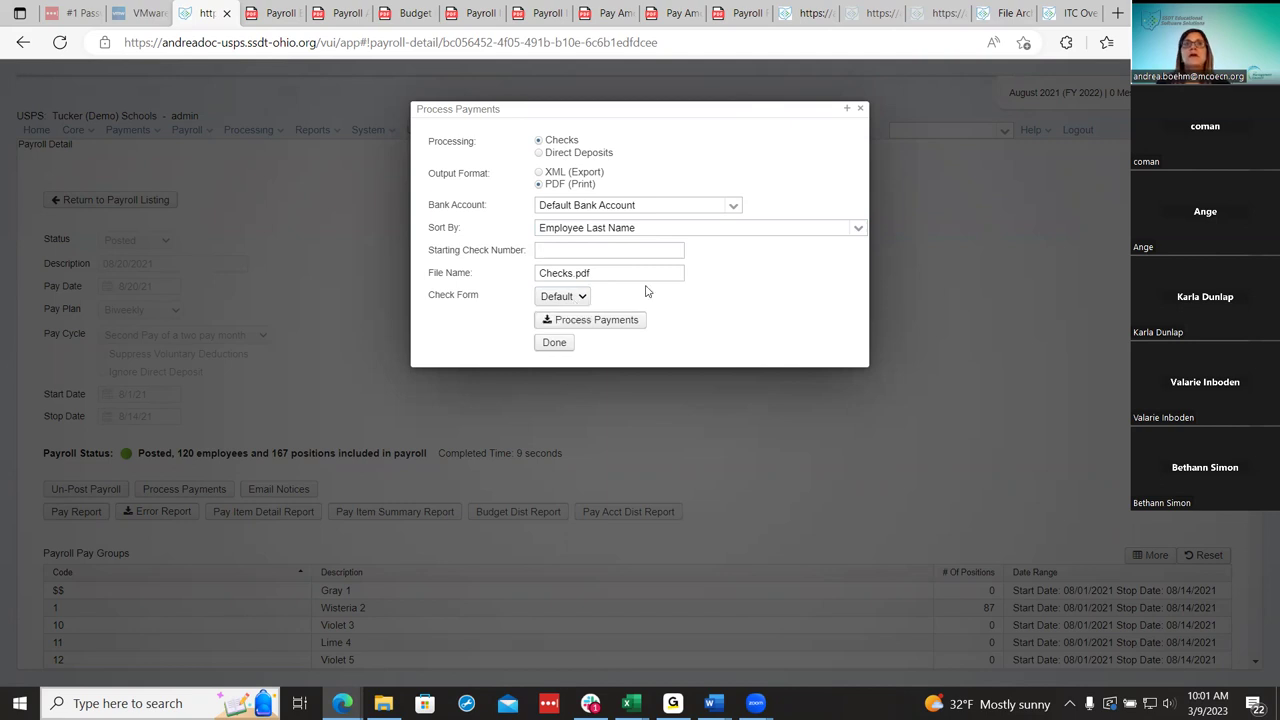
left_click(623, 322)
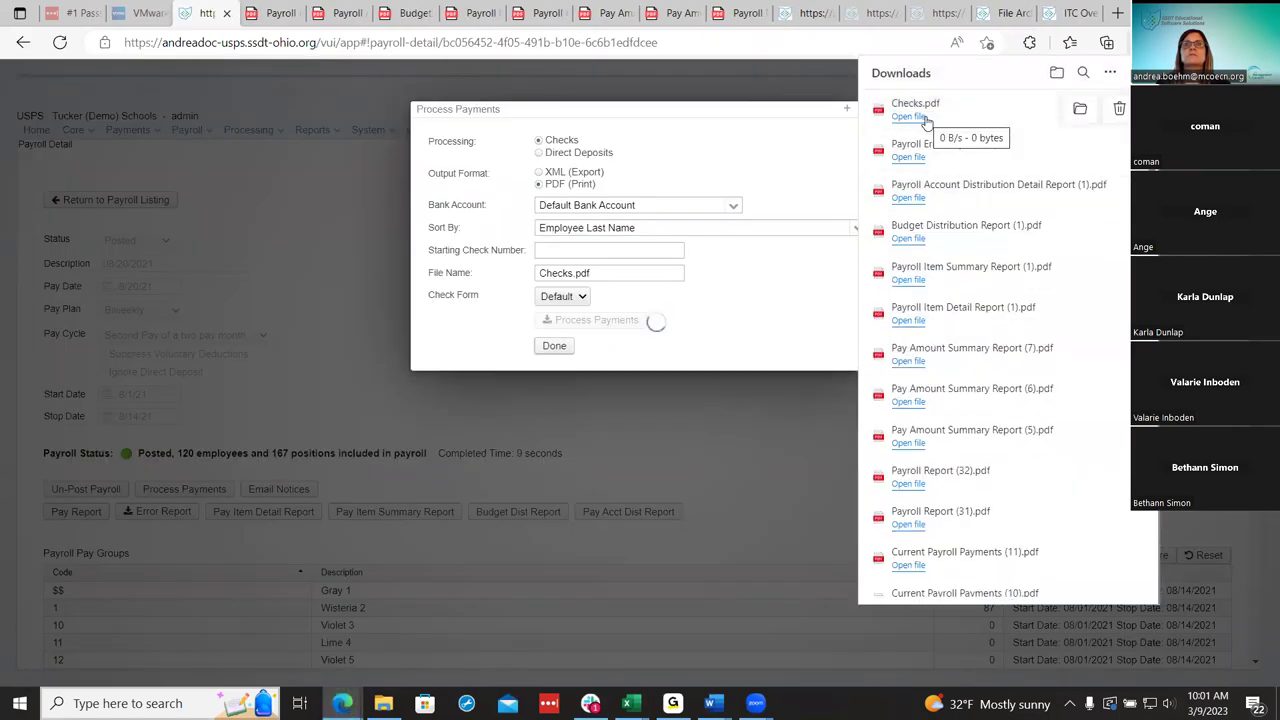
left_click(924, 117)
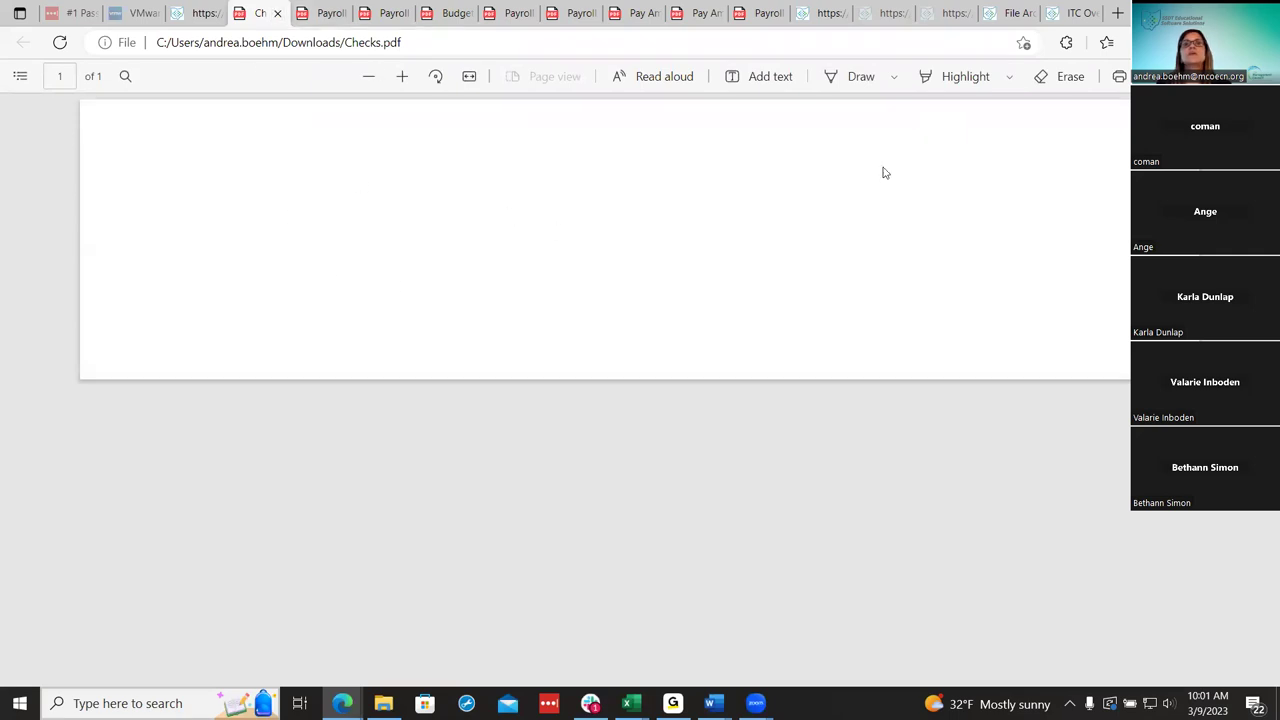
left_click(278, 14)
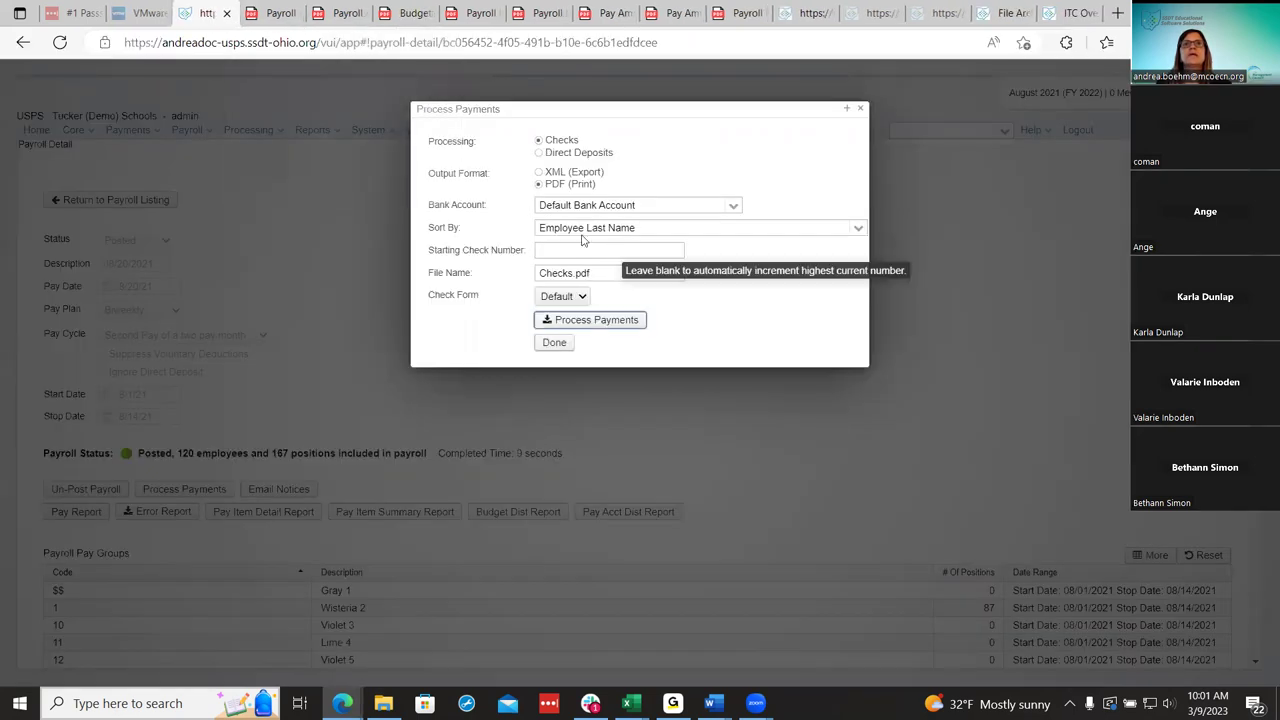
Process the direct deposits as a PDF with Print All Direct Deposits enabled and the Default form, and open DirectDeposits.pdf.
left_click(540, 153)
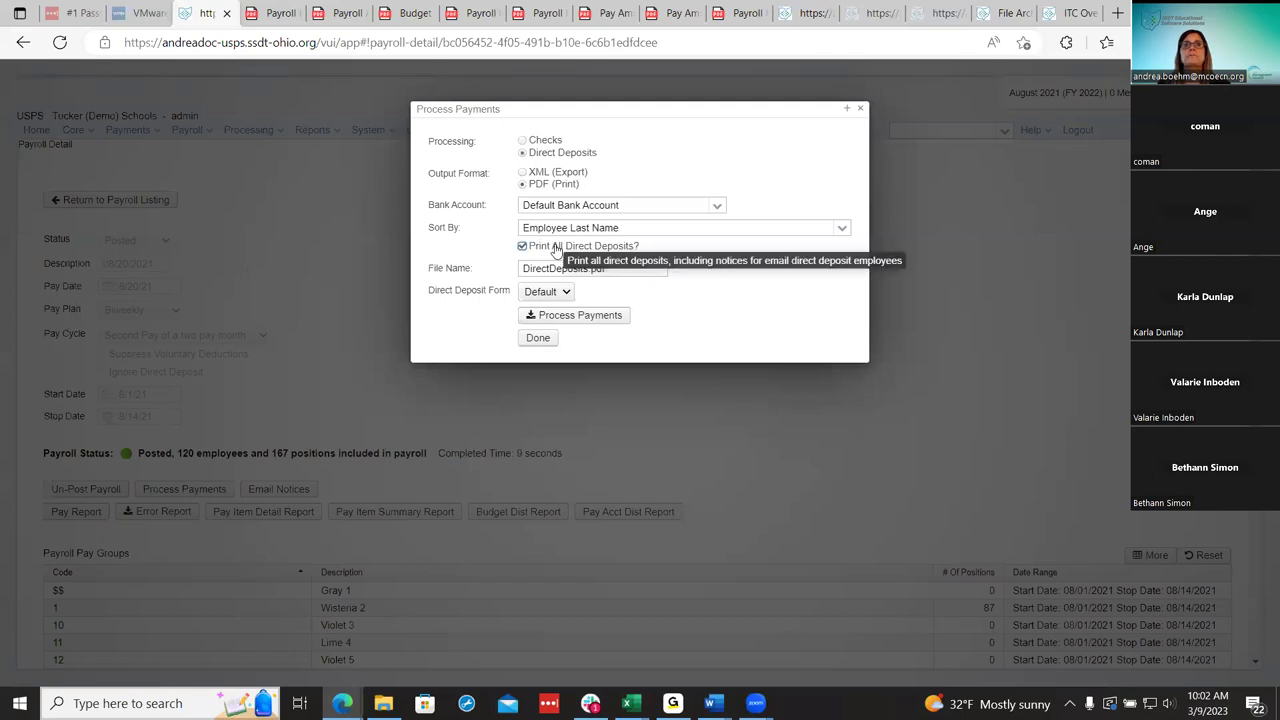
left_click(582, 316)
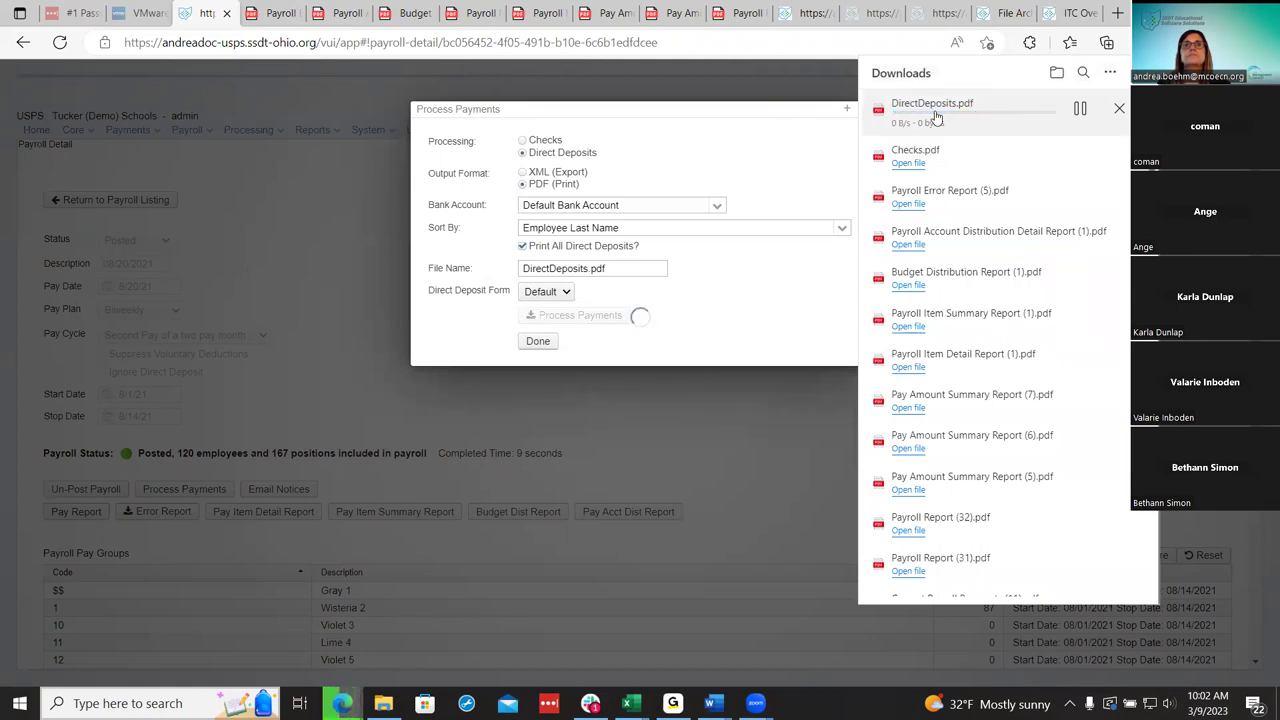
left_click(566, 293)
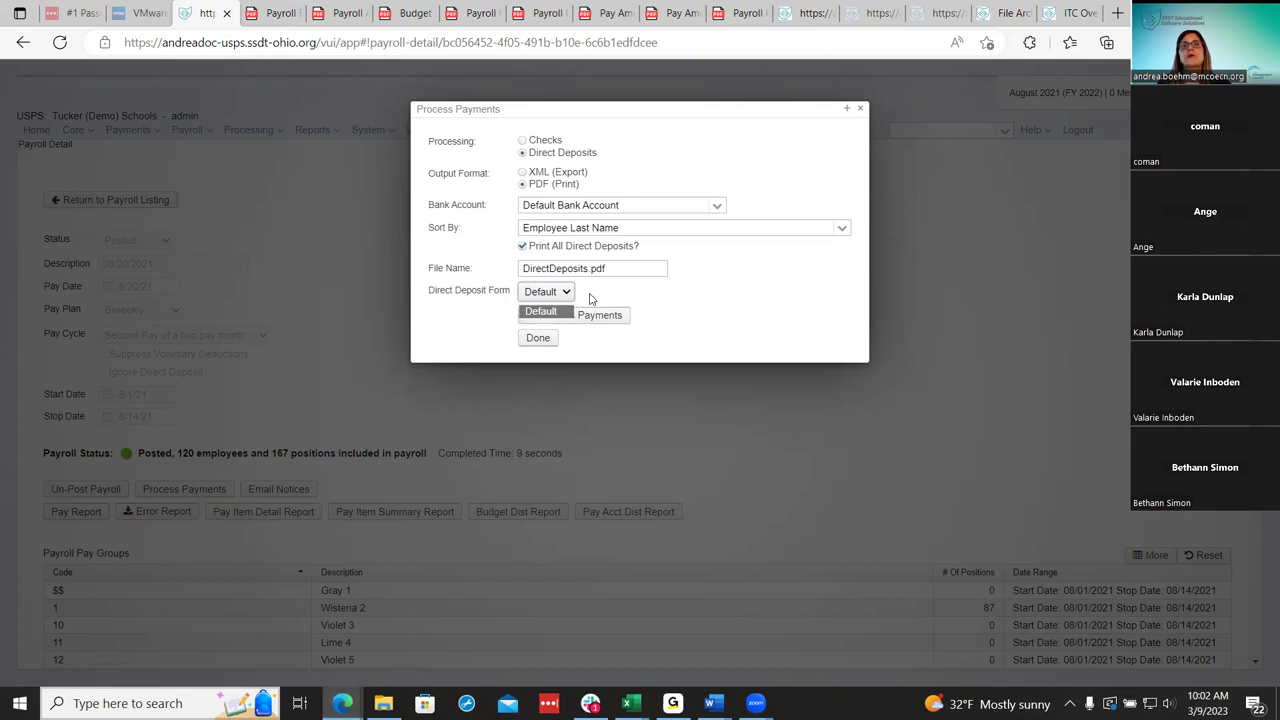
left_click(590, 298)
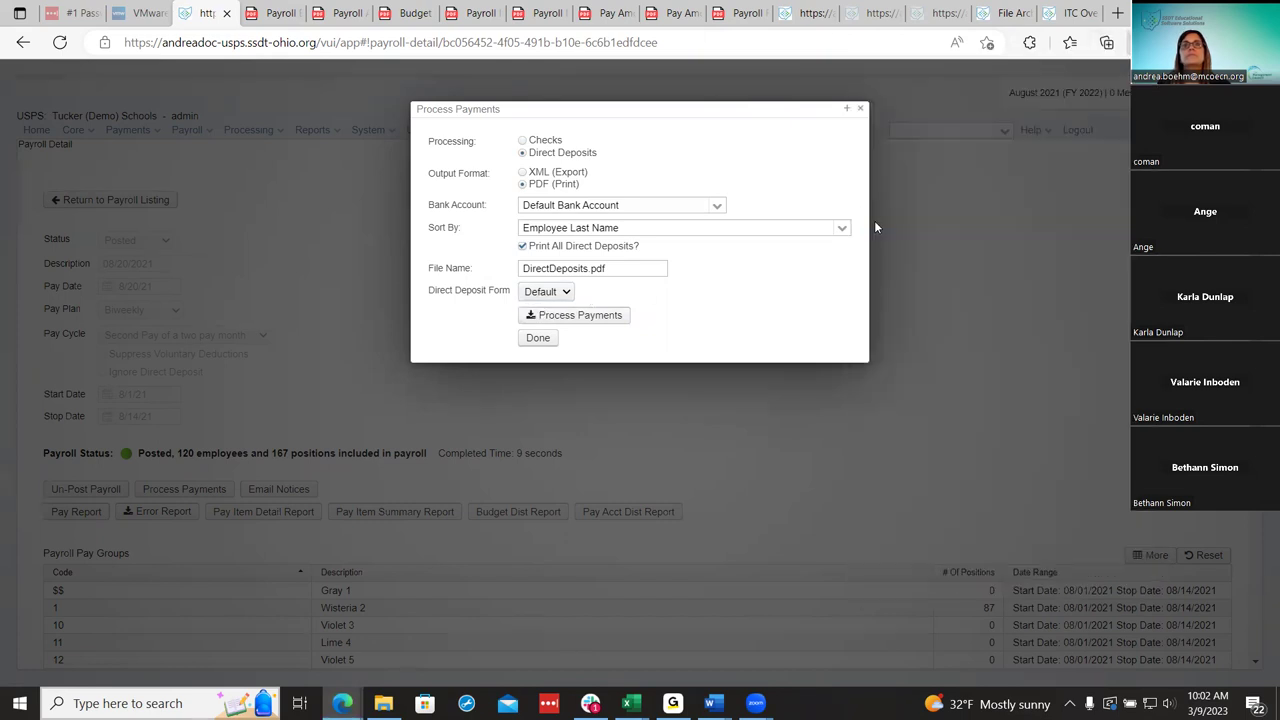
scroll(886, 280, "up", 4)
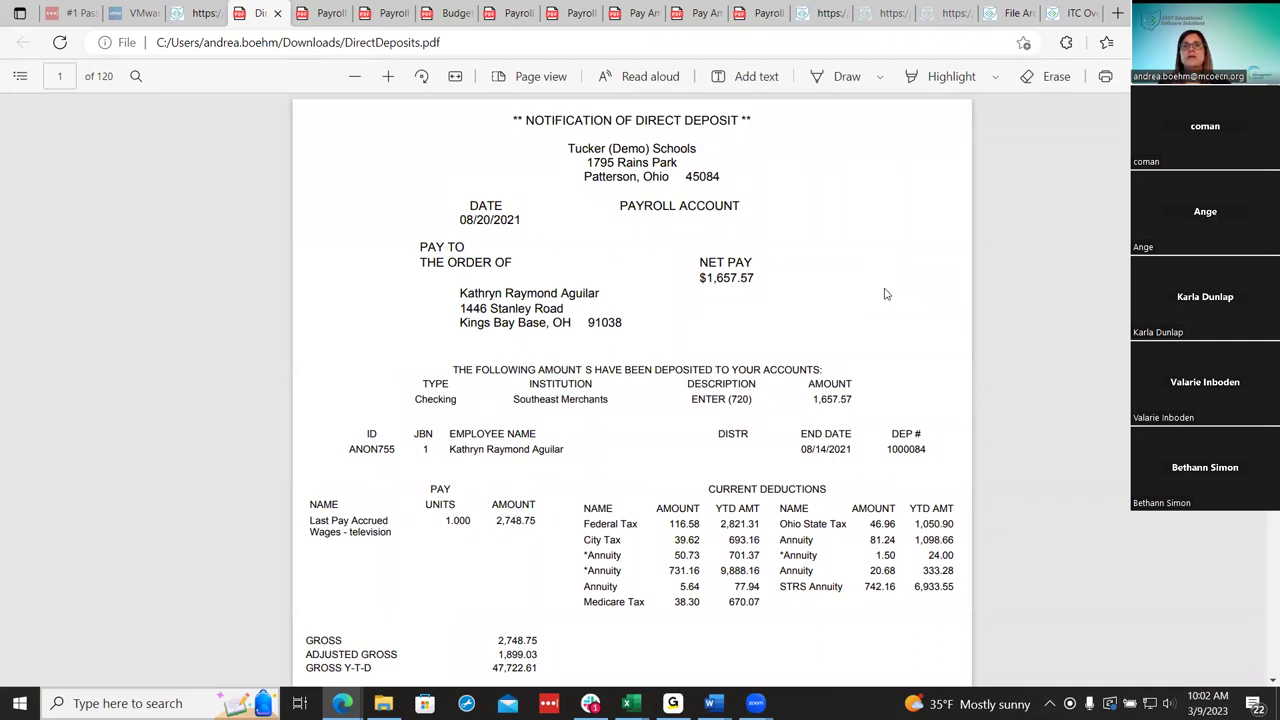
Review the first direct deposit notice in DirectDeposits.pdf, from the payee details down to the deductions and net pay.
scroll(885, 294, "down", 1)
scroll(885, 294, "up", 1)
scroll(884, 294, "down", 5)
scroll(880, 295, "up", 5)
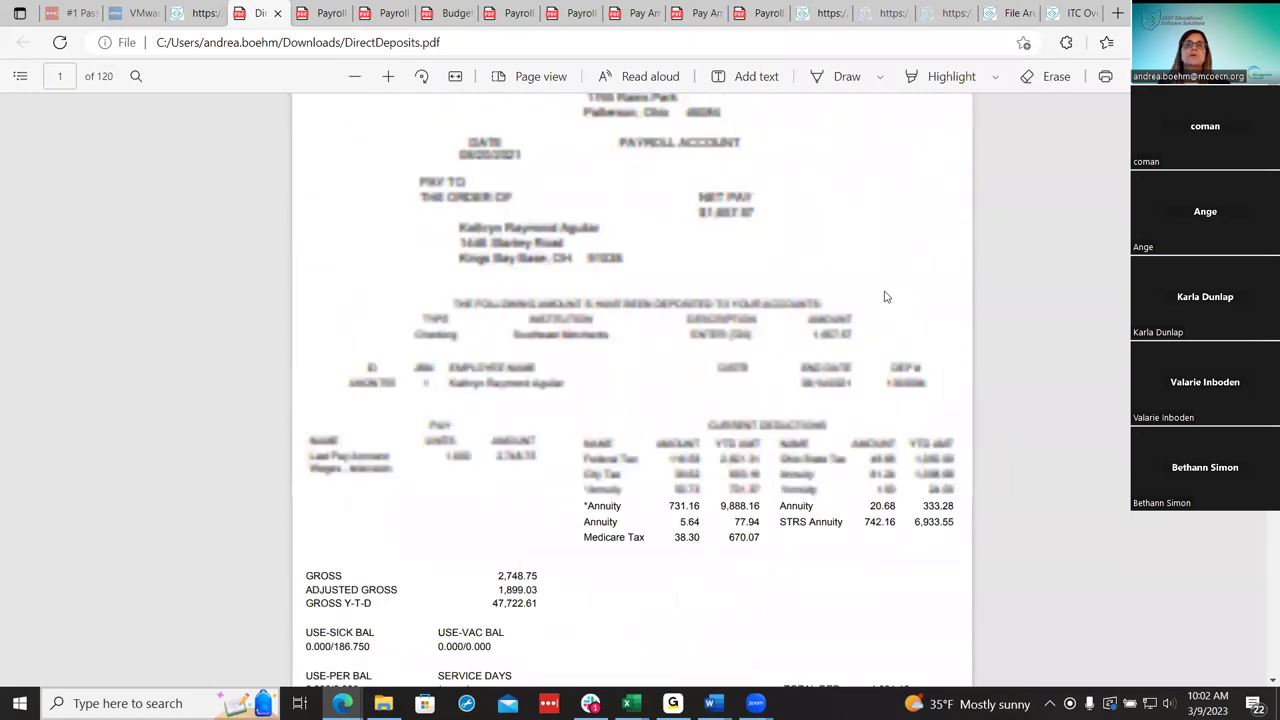
scroll(879, 295, "down", 8)
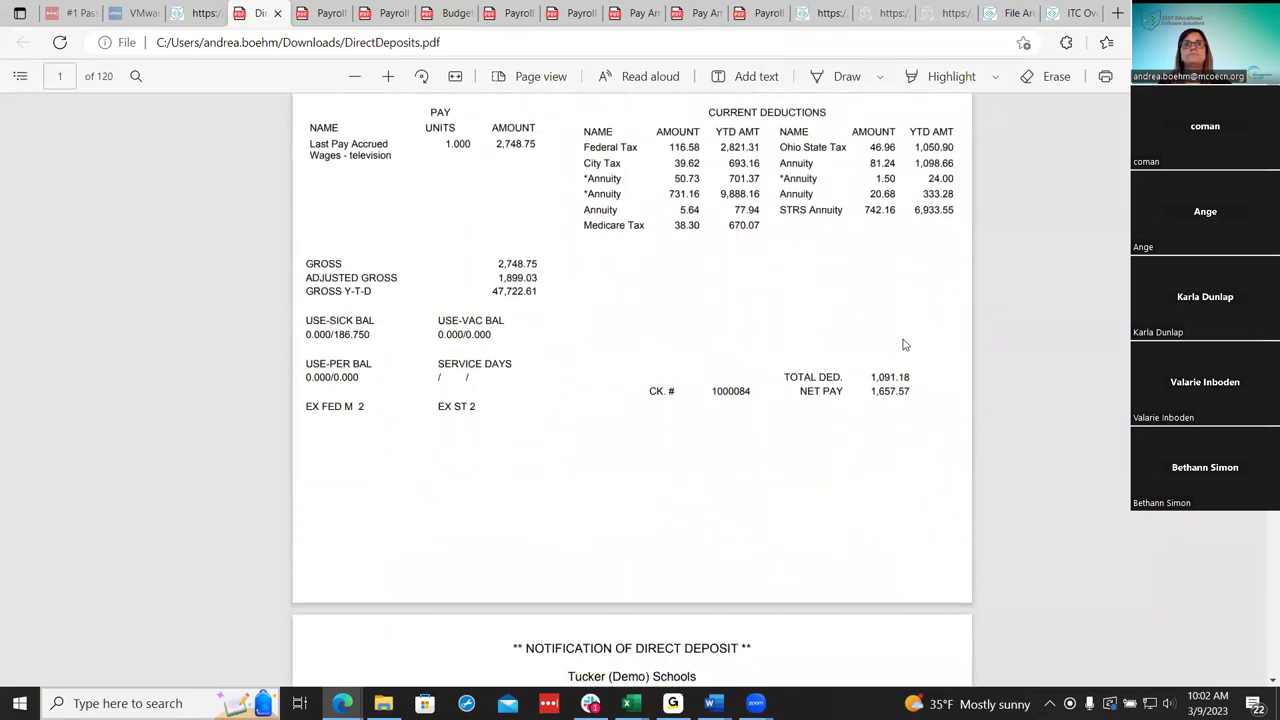
Return to the payment processing dialog, switch the direct deposit output to XML (Export) to view its options, and close the dialog without processing.
left_click(203, 10)
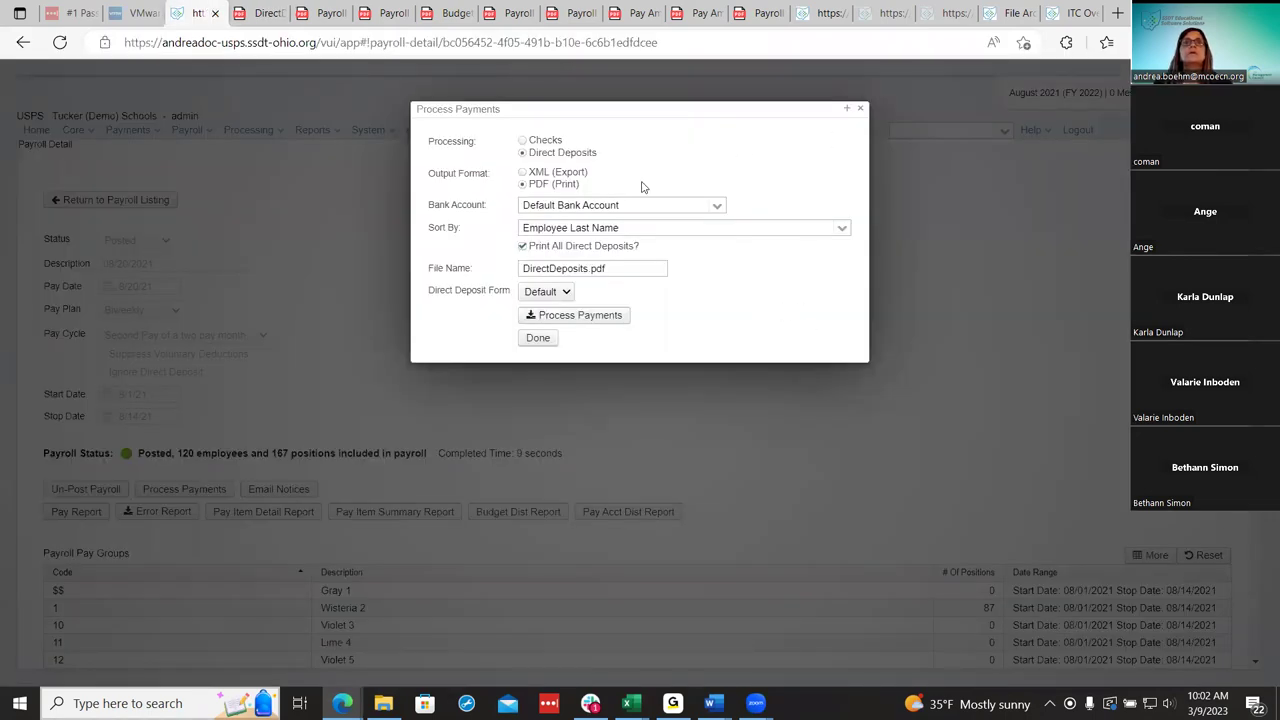
left_click(522, 174)
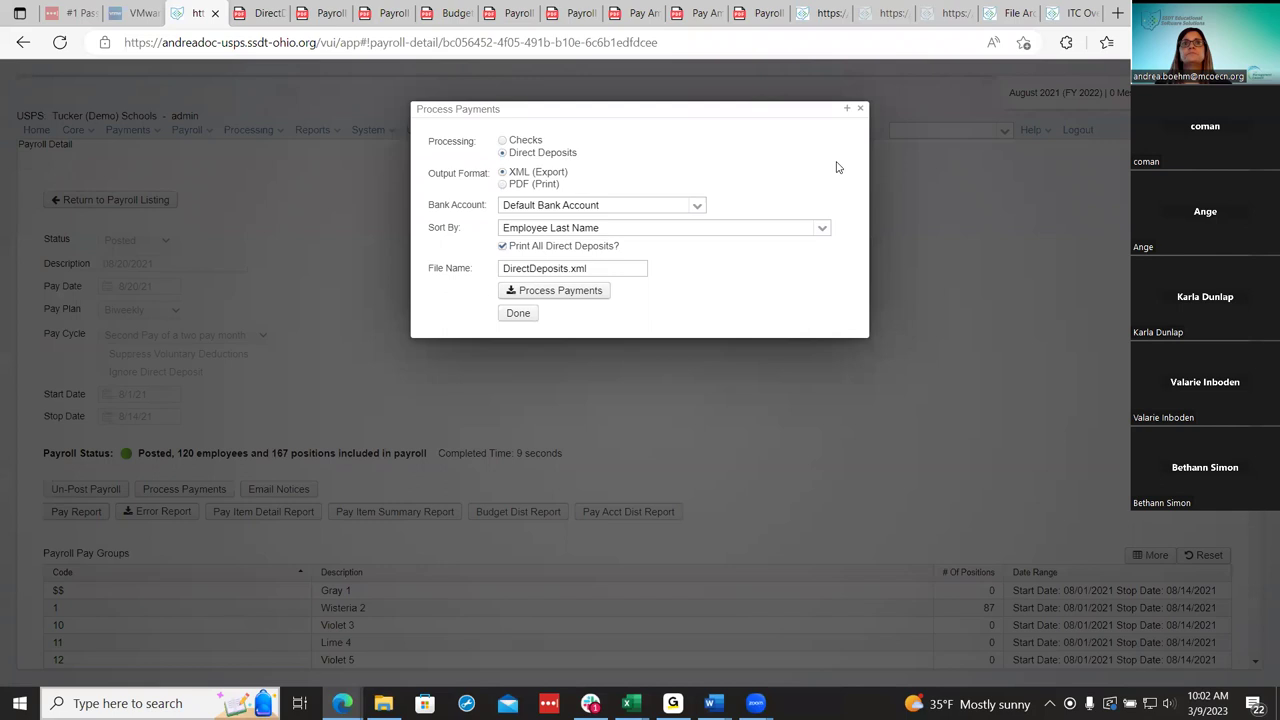
left_click(864, 108)
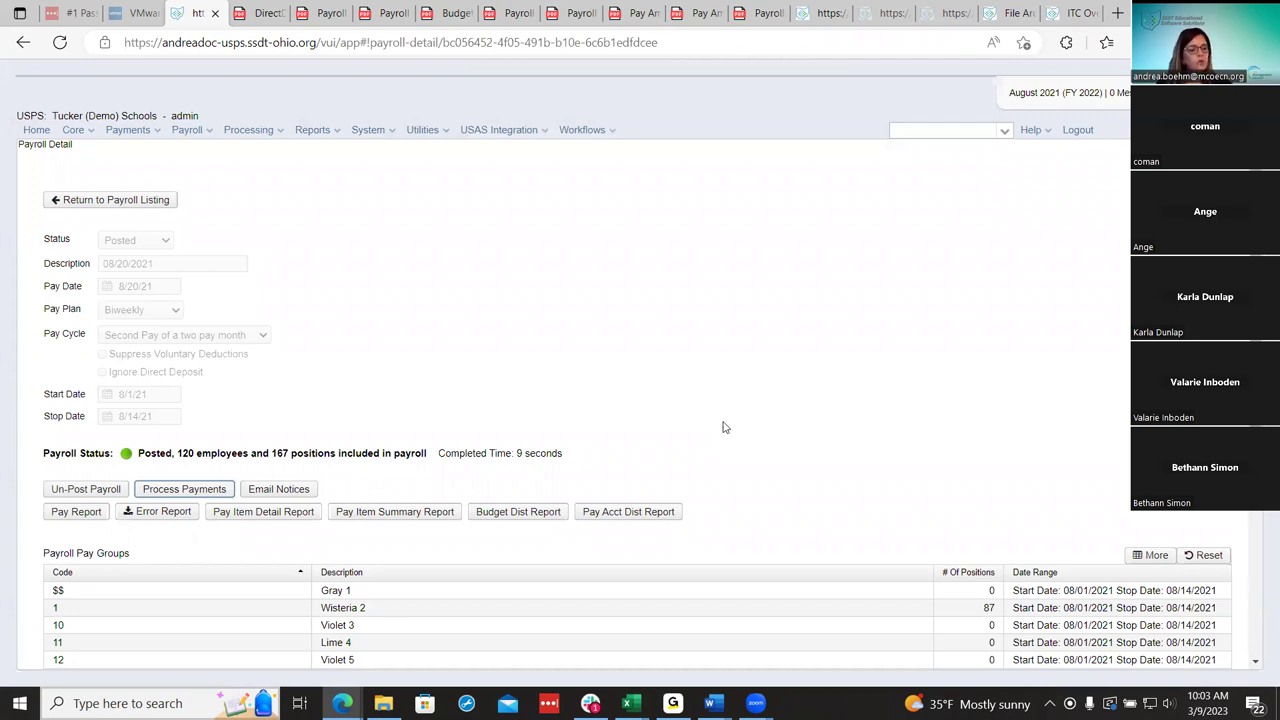
Open the email direct deposit notices for the payroll and set their sending date and time to 3/10/23 02:00 AM.
left_click(301, 488)
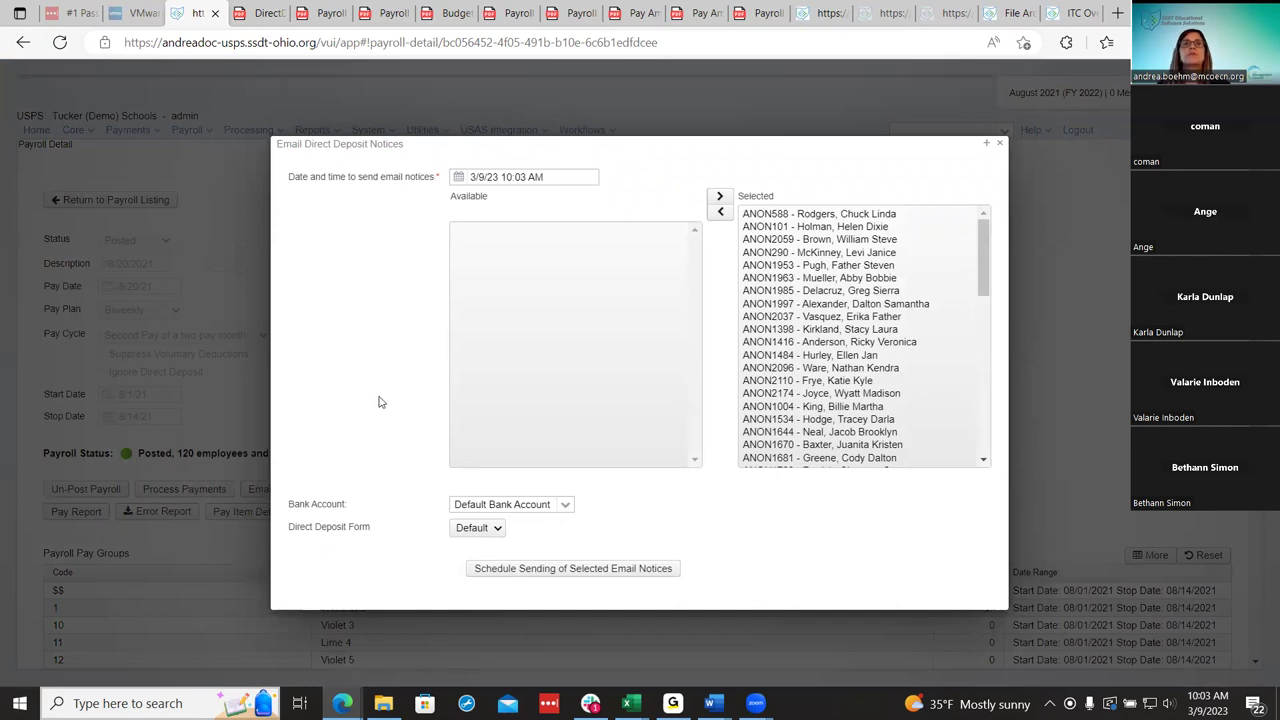
left_click(459, 178)
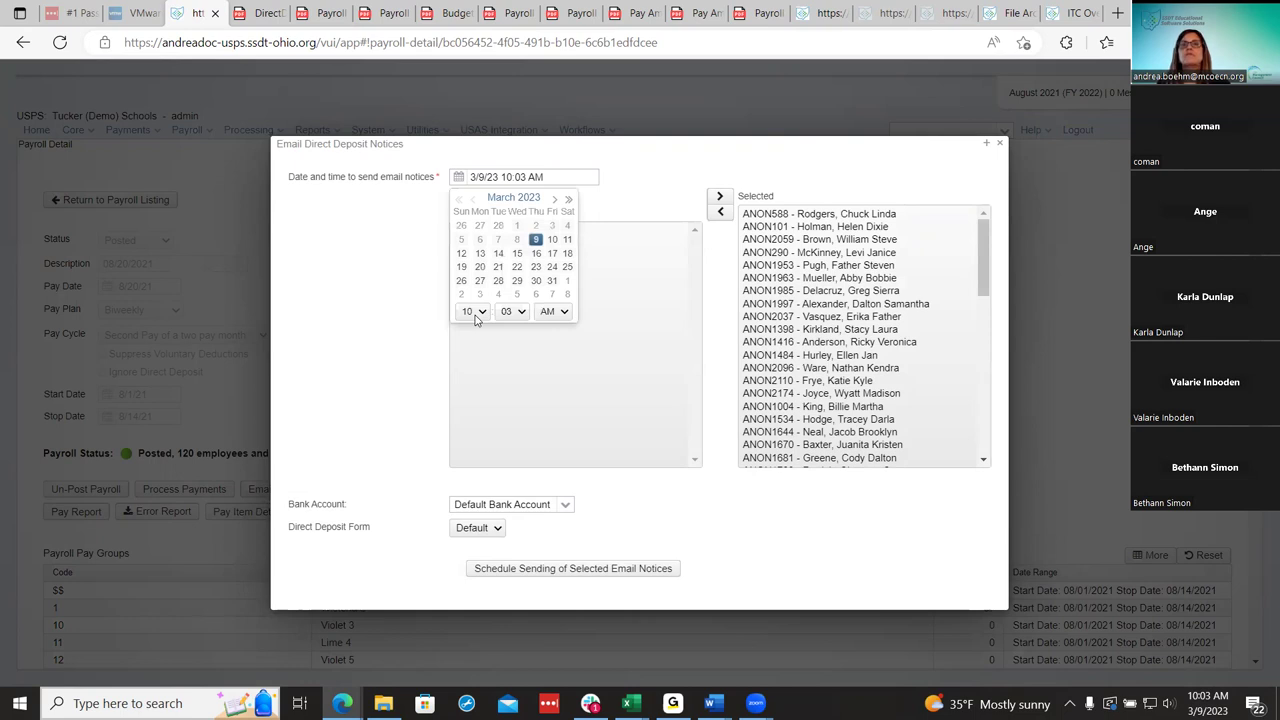
left_click(553, 241)
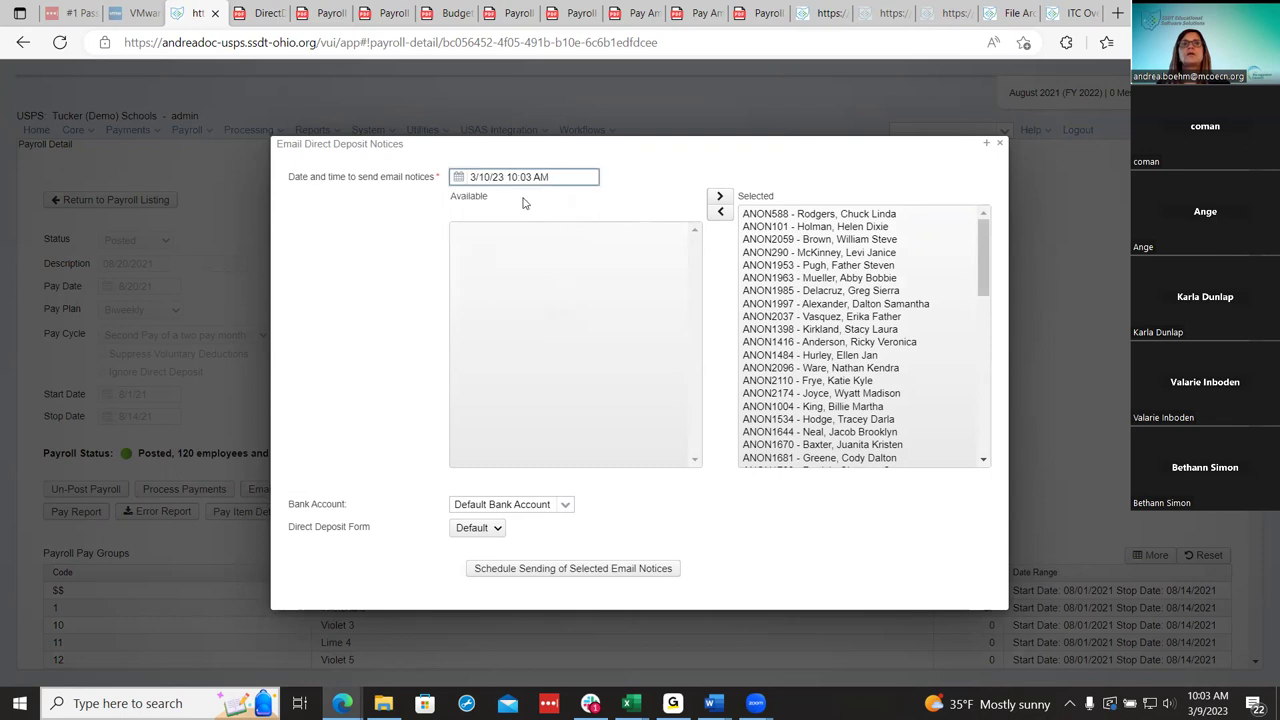
left_click(459, 176)
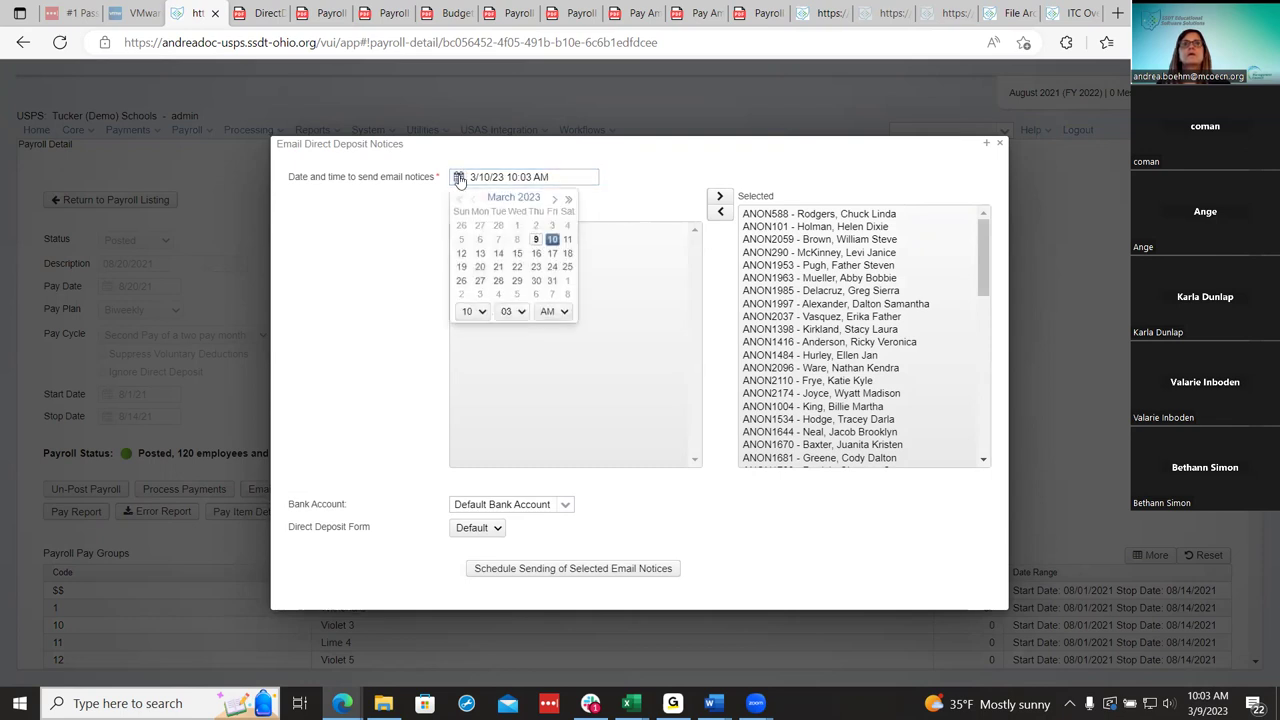
left_click(476, 312)
left_click(470, 353)
left_click(512, 313)
left_click(508, 329)
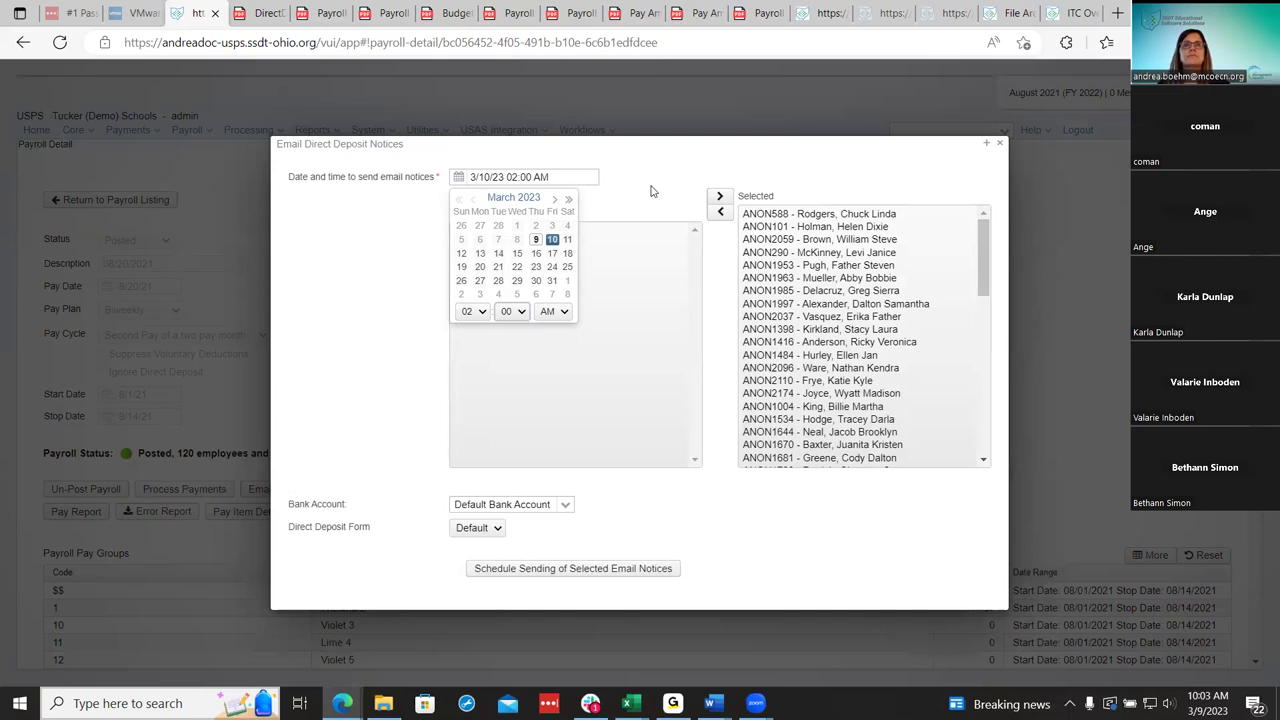
left_click(650, 190)
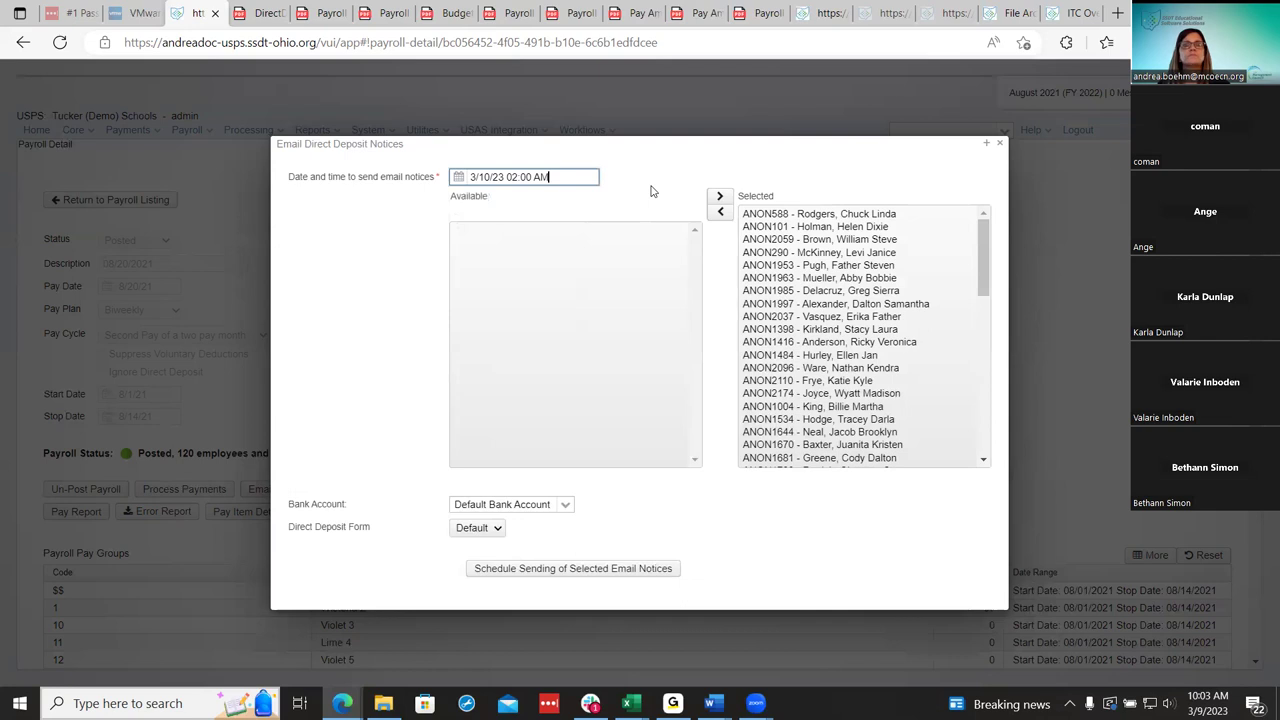
Check the bank account and direct deposit form choices for the email notices, and close the dialog without scheduling them.
left_click(561, 508)
left_click(561, 508)
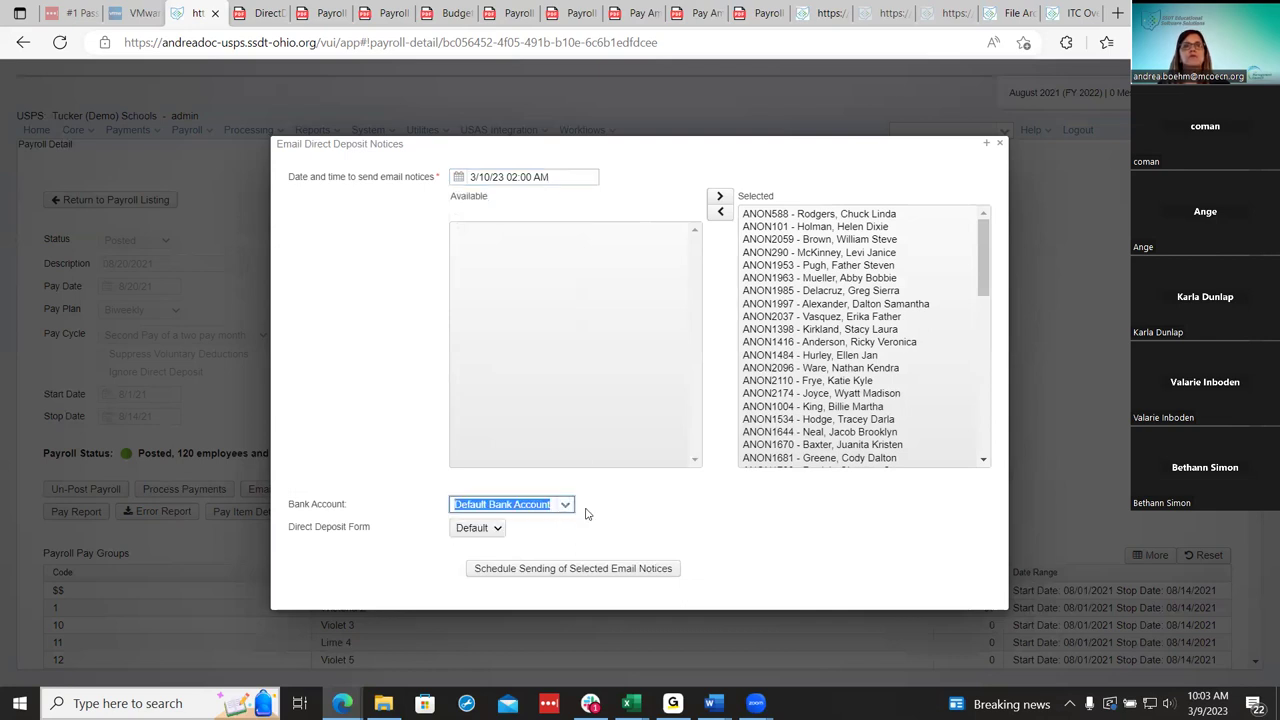
left_click(497, 529)
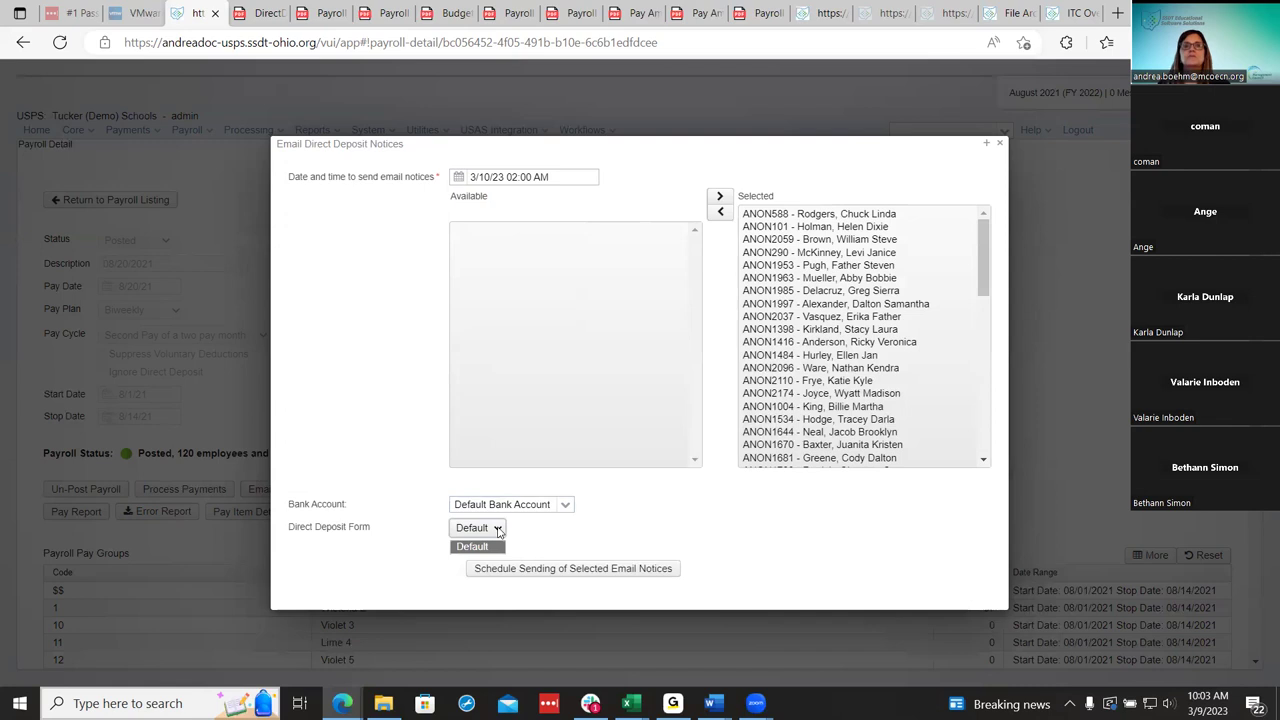
left_click(619, 521)
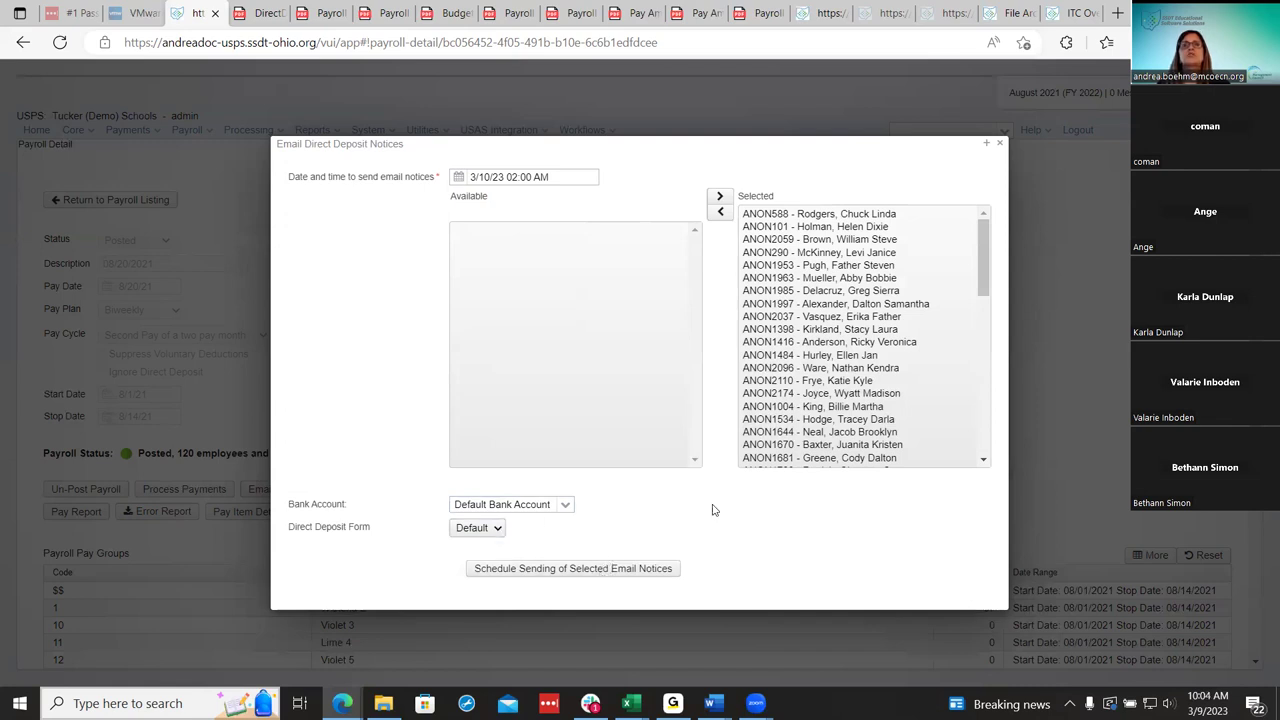
left_click(1004, 147)
Open the Job Scheduler and examine the listed jobs' names, descriptions, statuses and last run times.
left_click(436, 140)
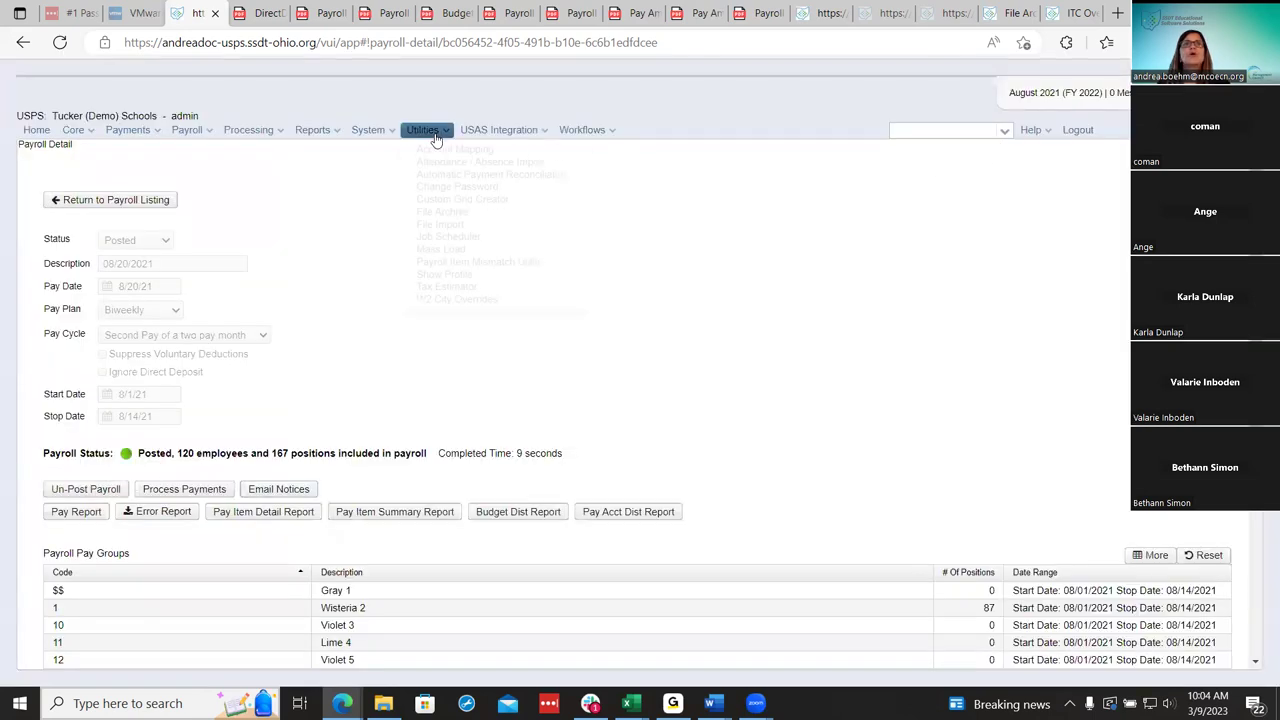
left_click(477, 238)
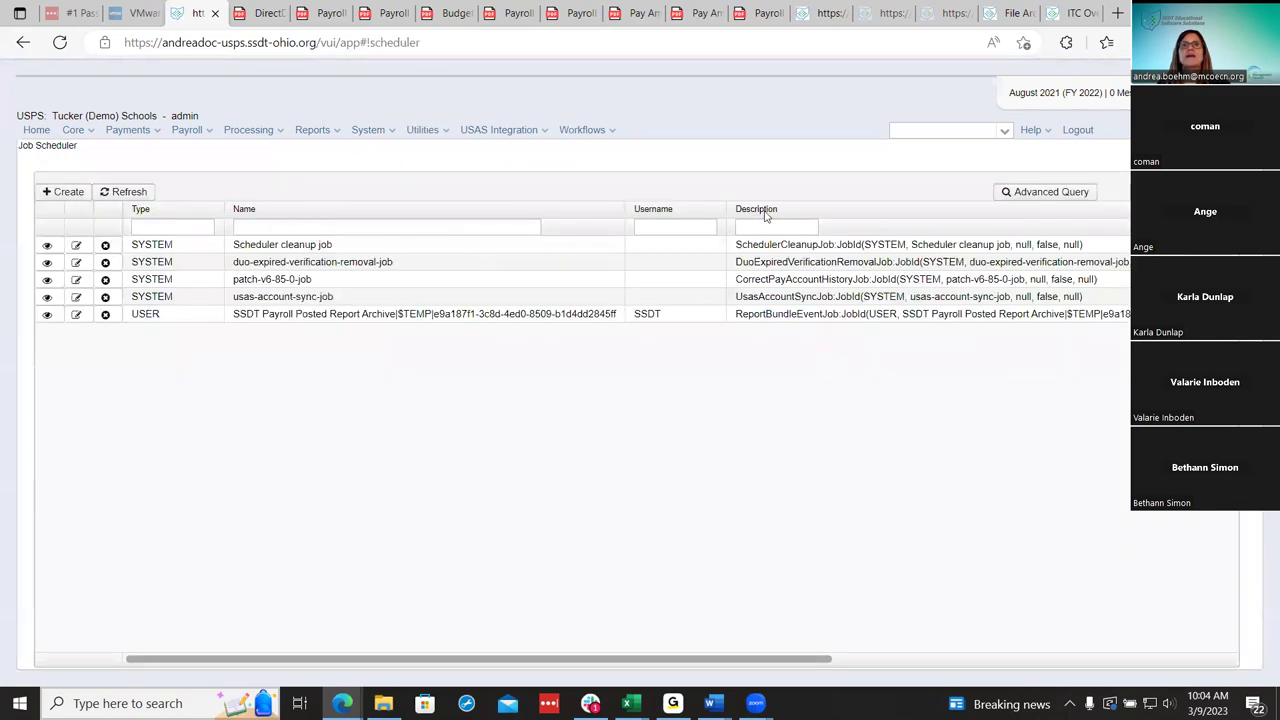
left_click_drag(770, 661, 1178, 655)
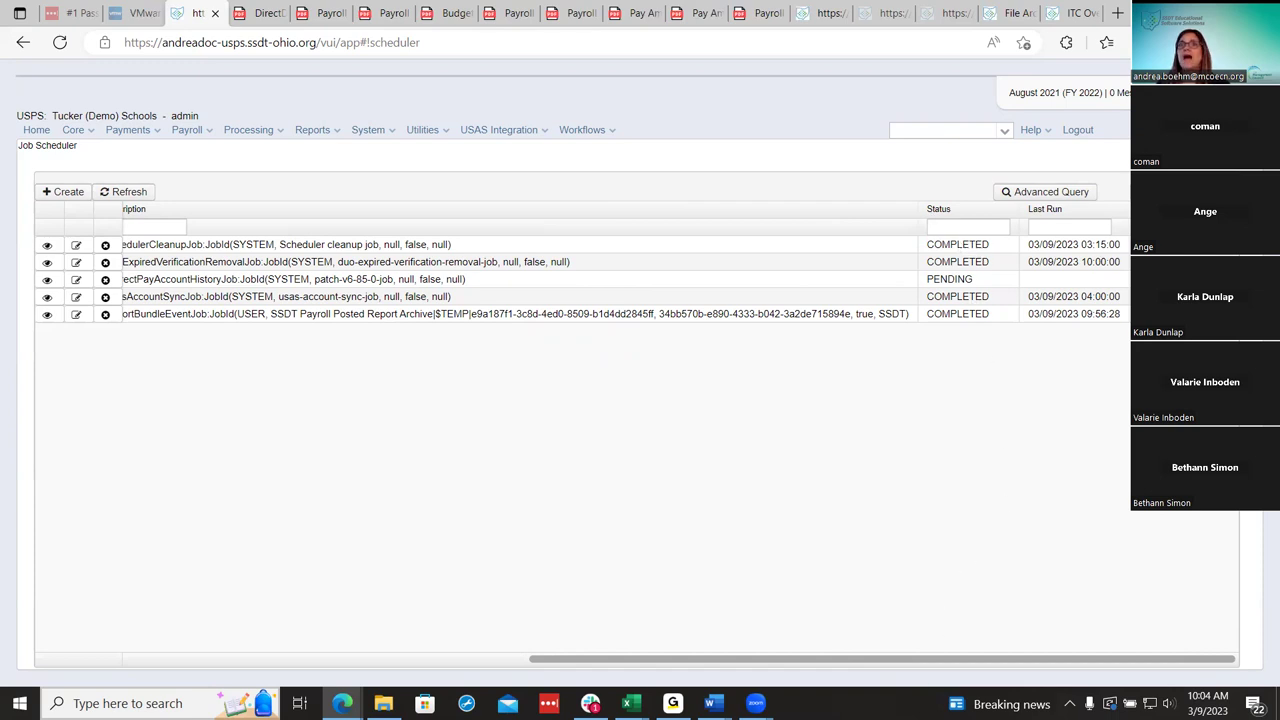
left_click_drag(831, 664, 55, 665)
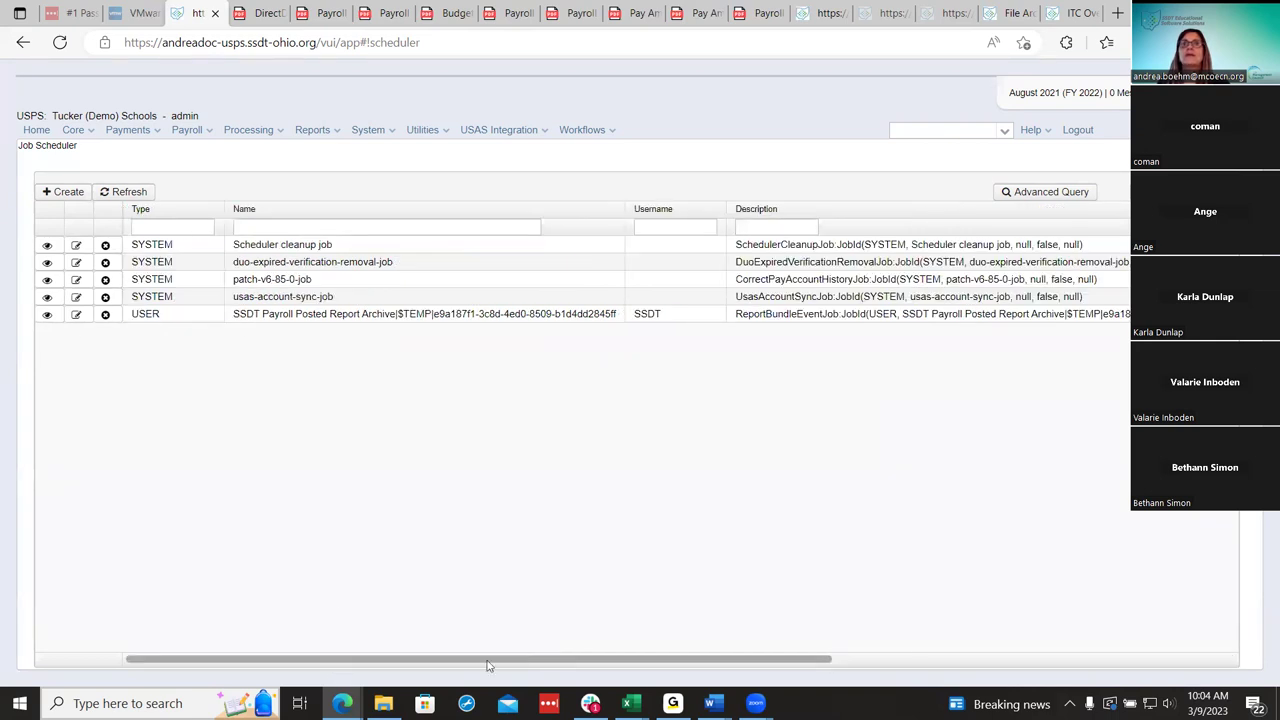
left_click_drag(488, 665, 1100, 617)
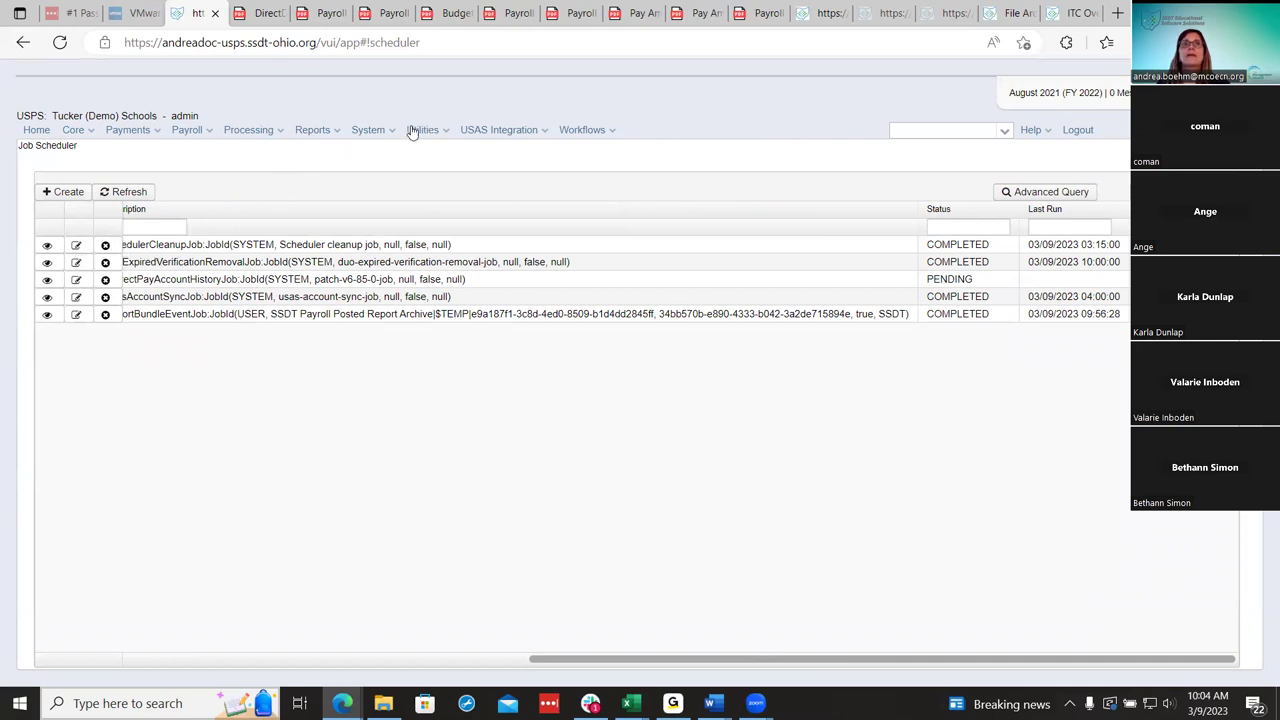
Reopen the 08/20/2021 payroll, view its email direct deposit notices dialog again, and close it without scheduling.
mouse_move(187, 130)
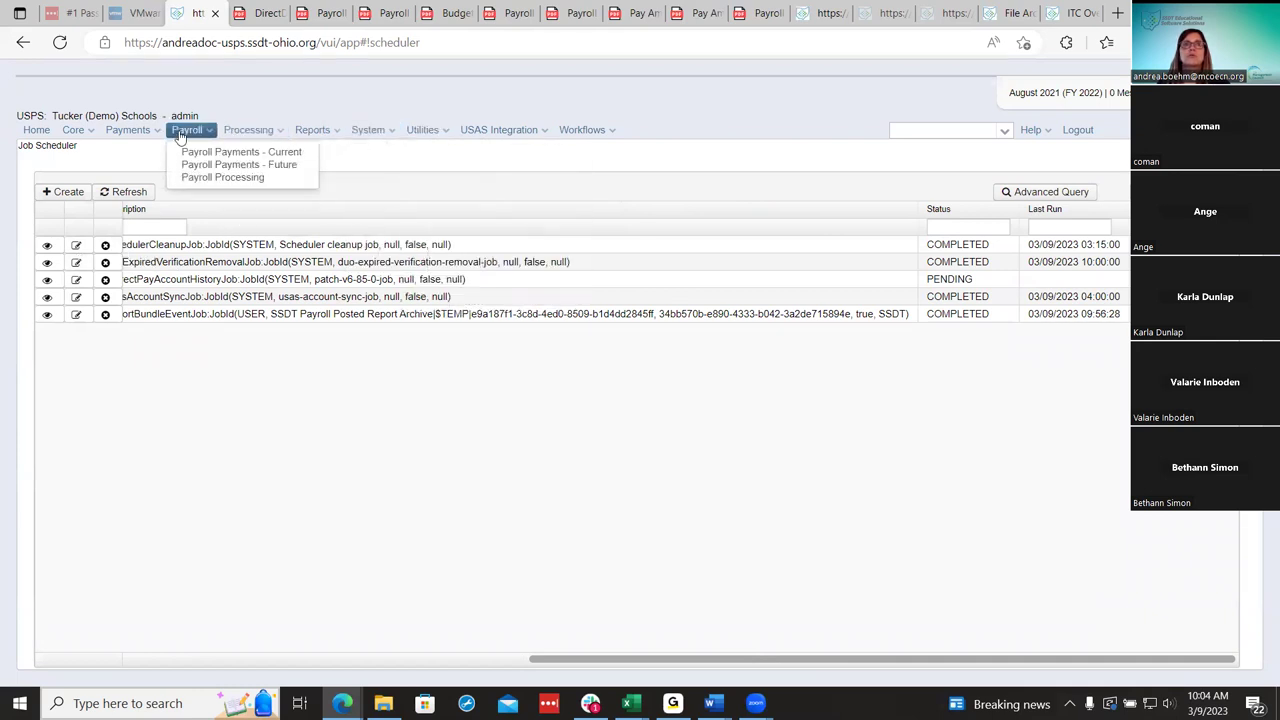
left_click(222, 180)
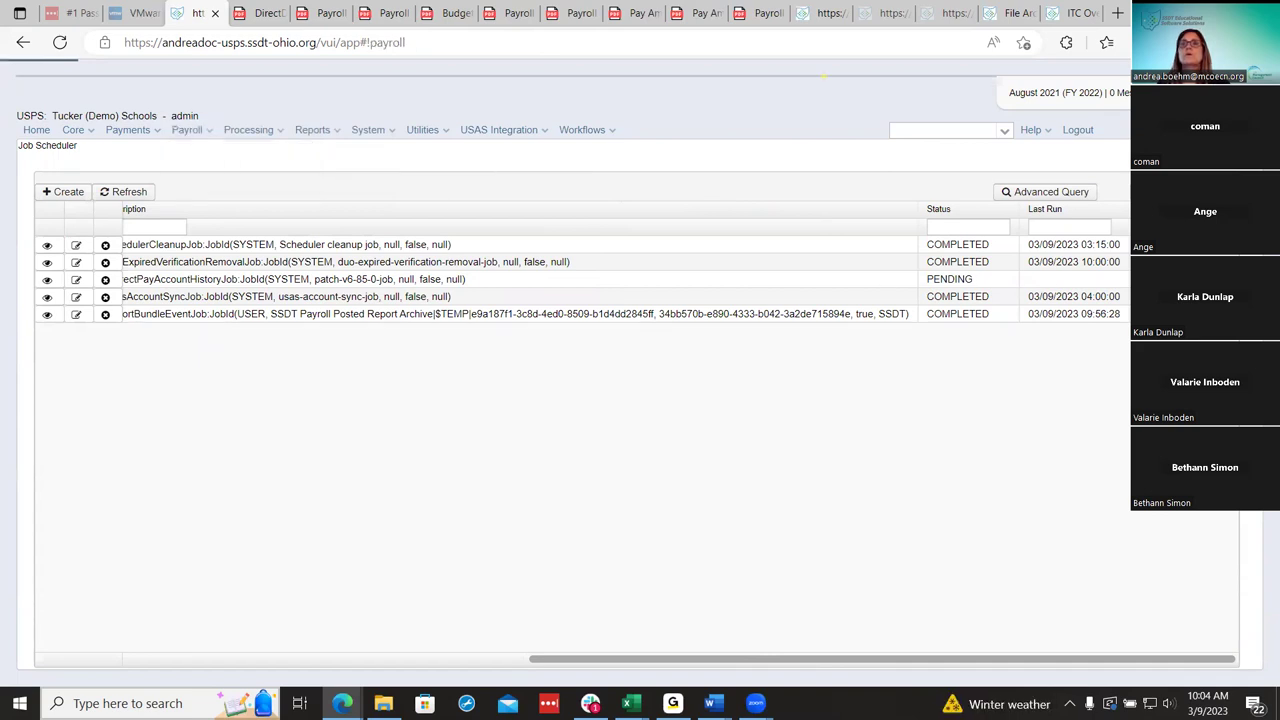
left_click(1193, 230)
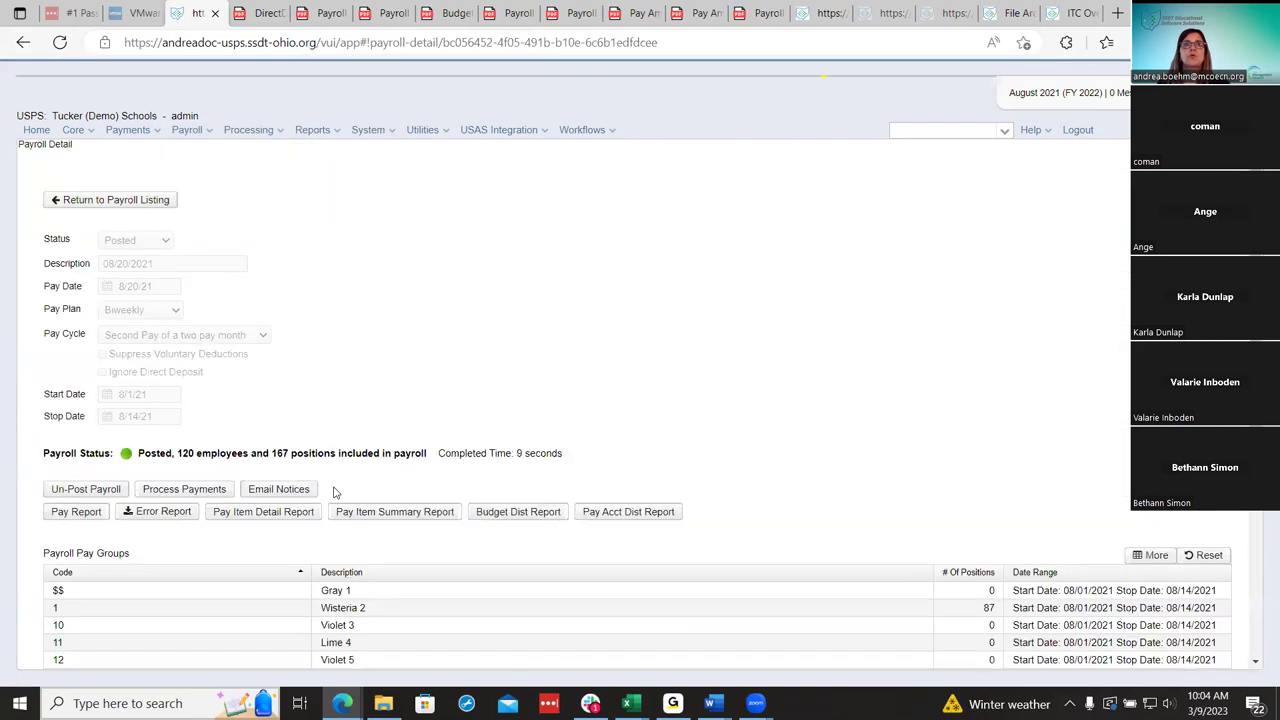
left_click(308, 491)
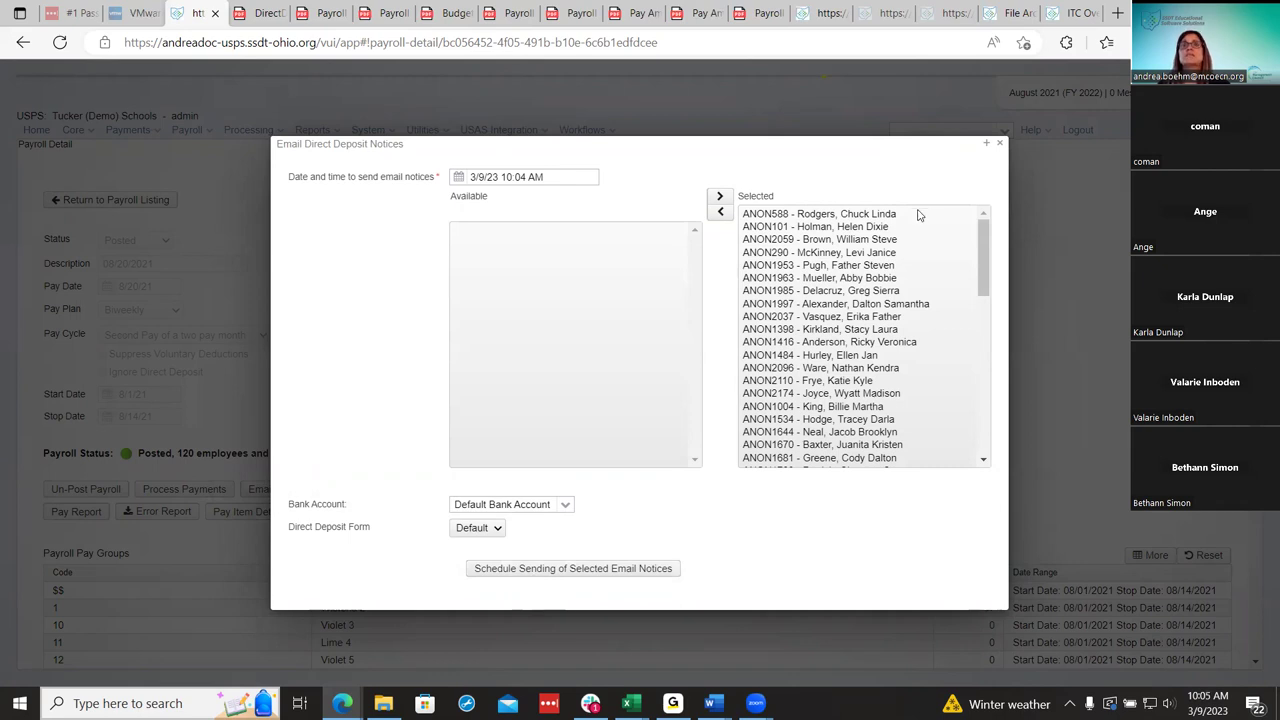
left_click(997, 148)
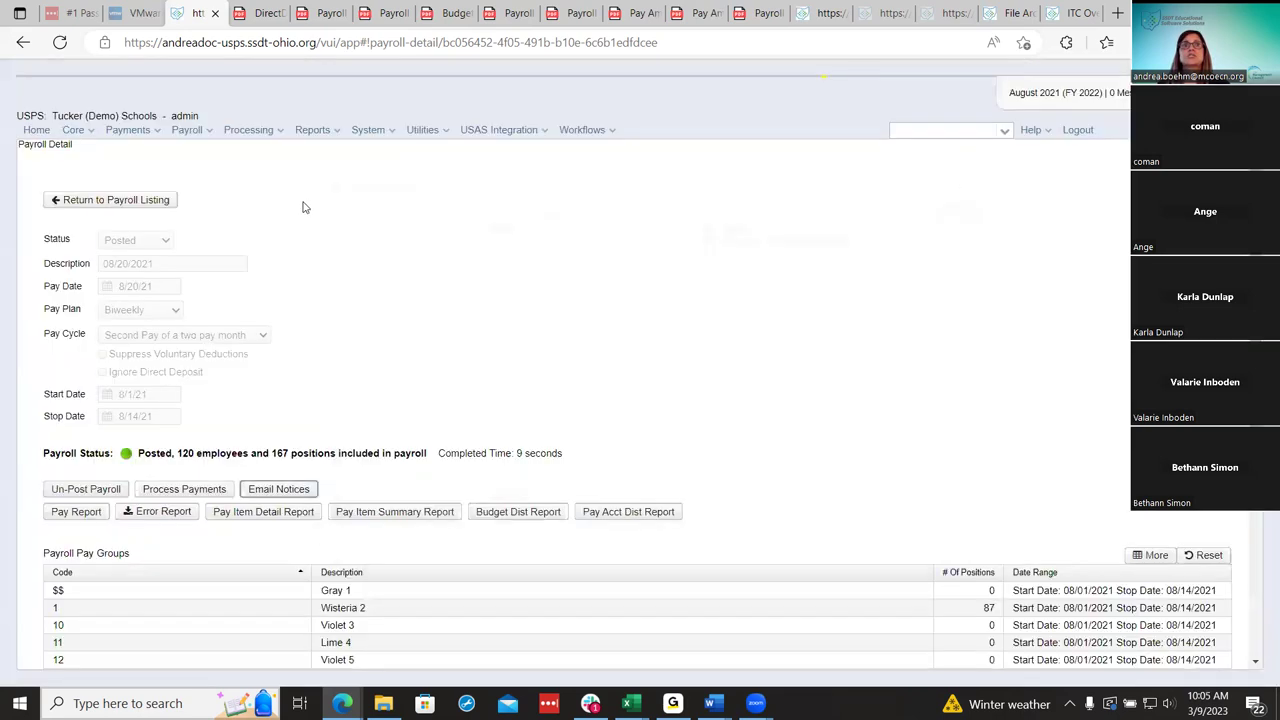
Return to the Job Scheduler and check the status and last run columns of the scheduled jobs.
left_click(418, 130)
left_click(448, 239)
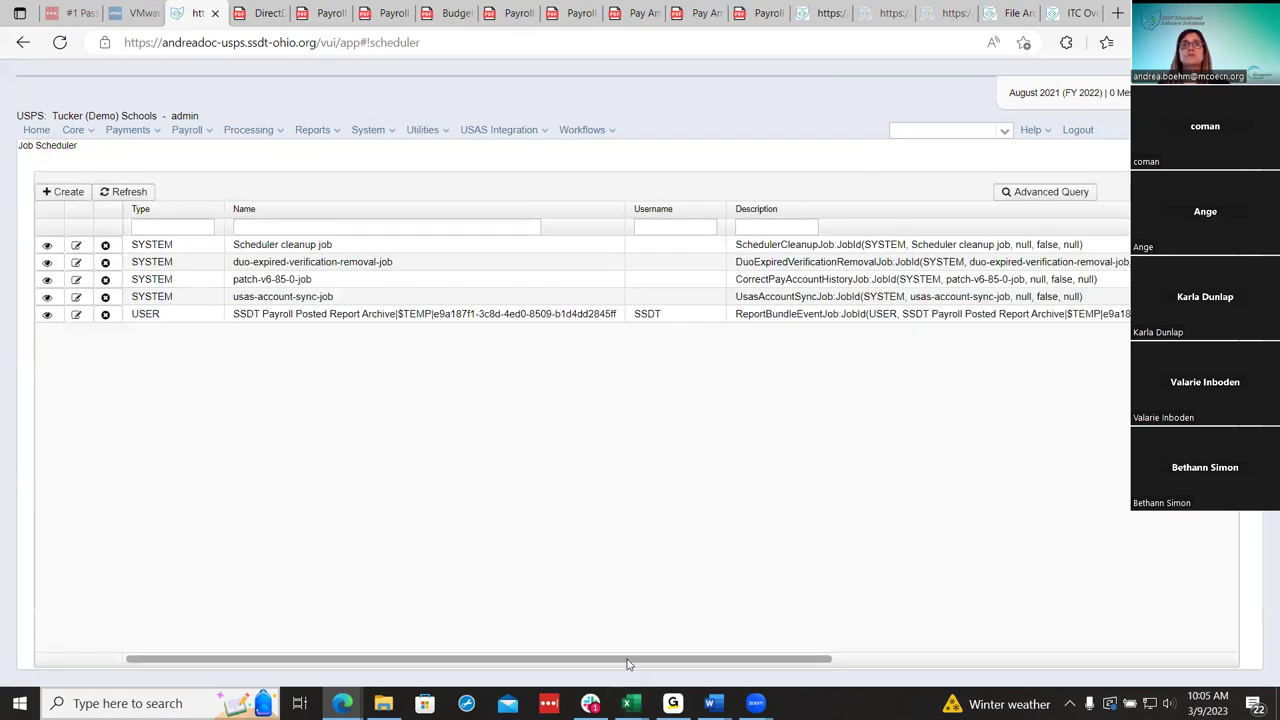
left_click_drag(632, 660, 1037, 660)
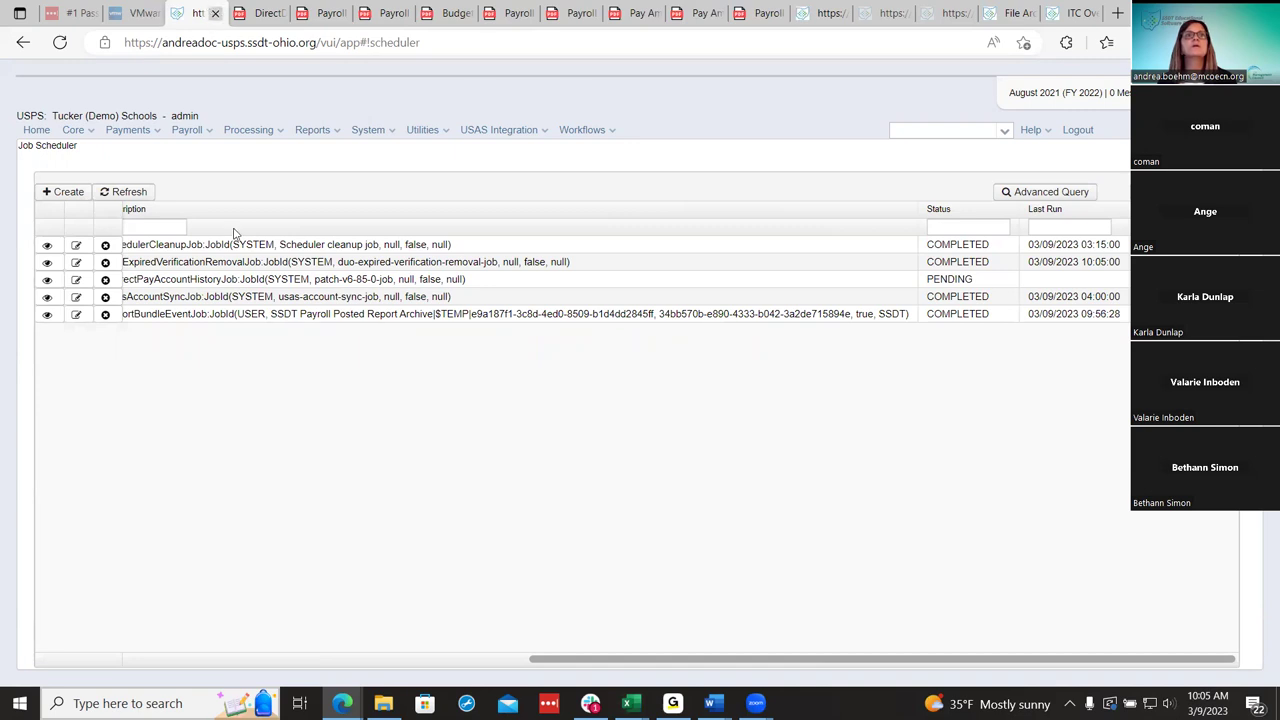
Reopen the 08/20/2021 payroll from payroll processing and un-post it.
left_click(185, 133)
left_click(214, 178)
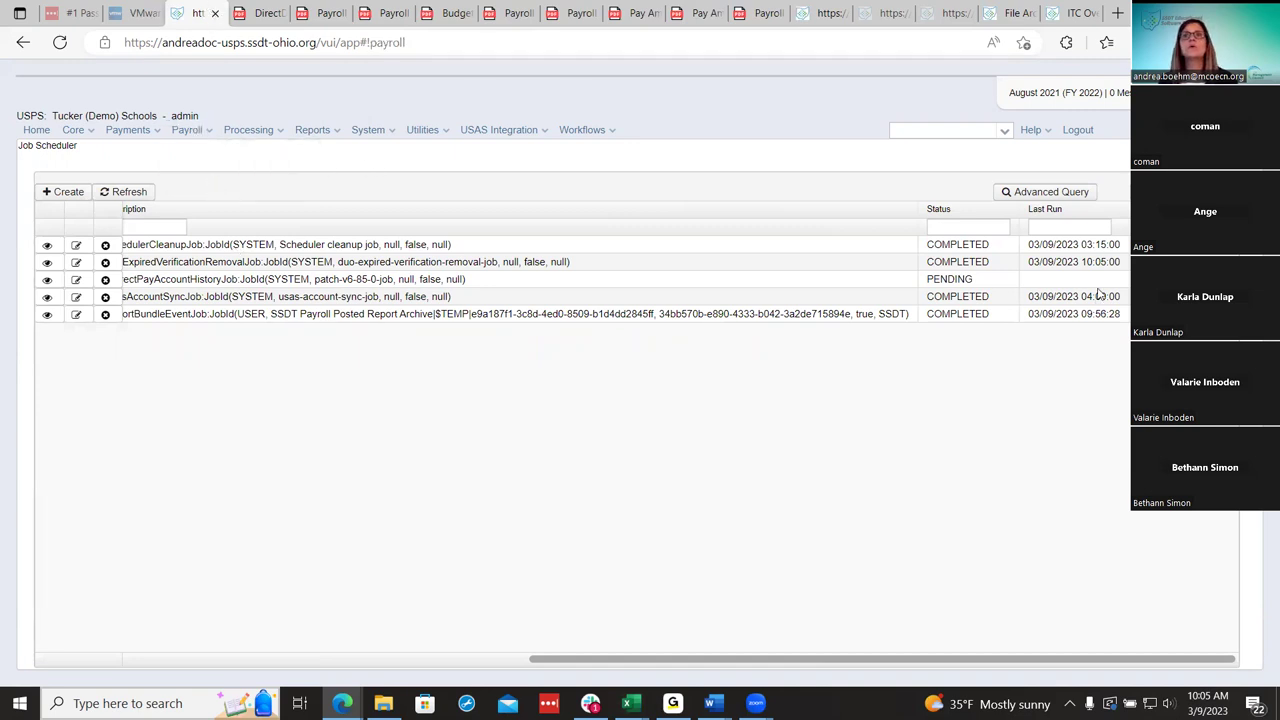
left_click(1193, 230)
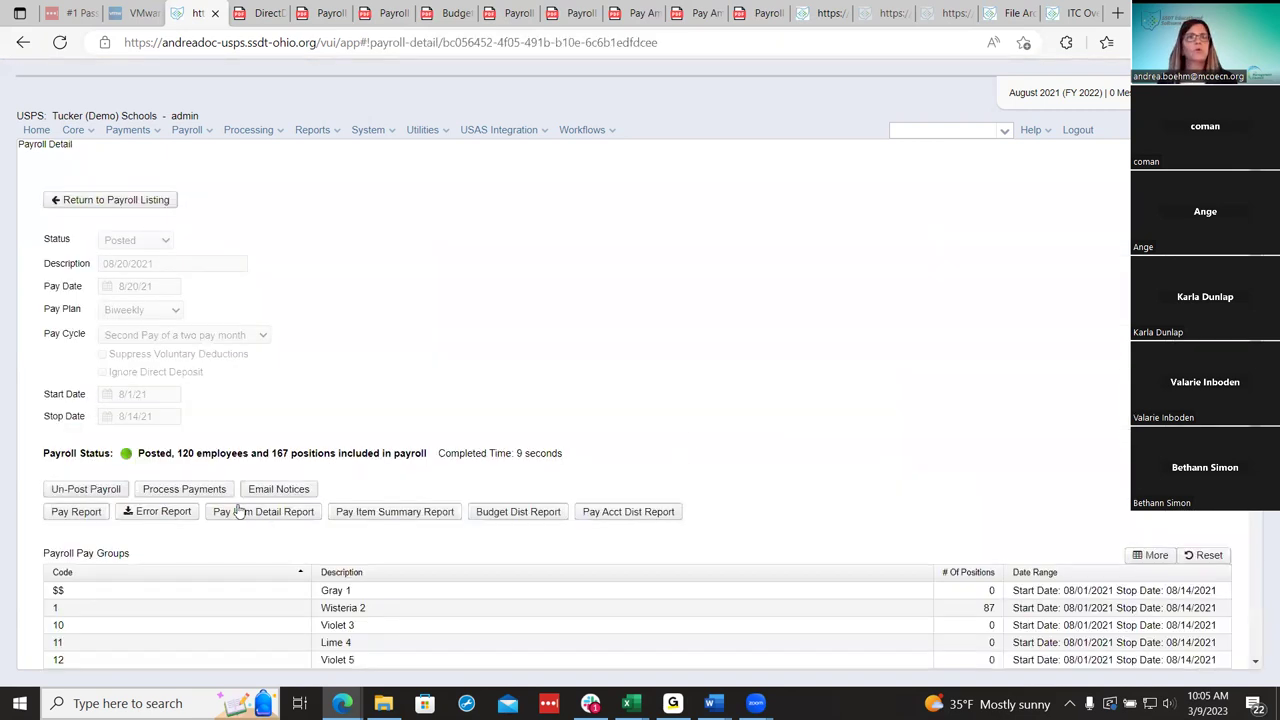
left_click(86, 489)
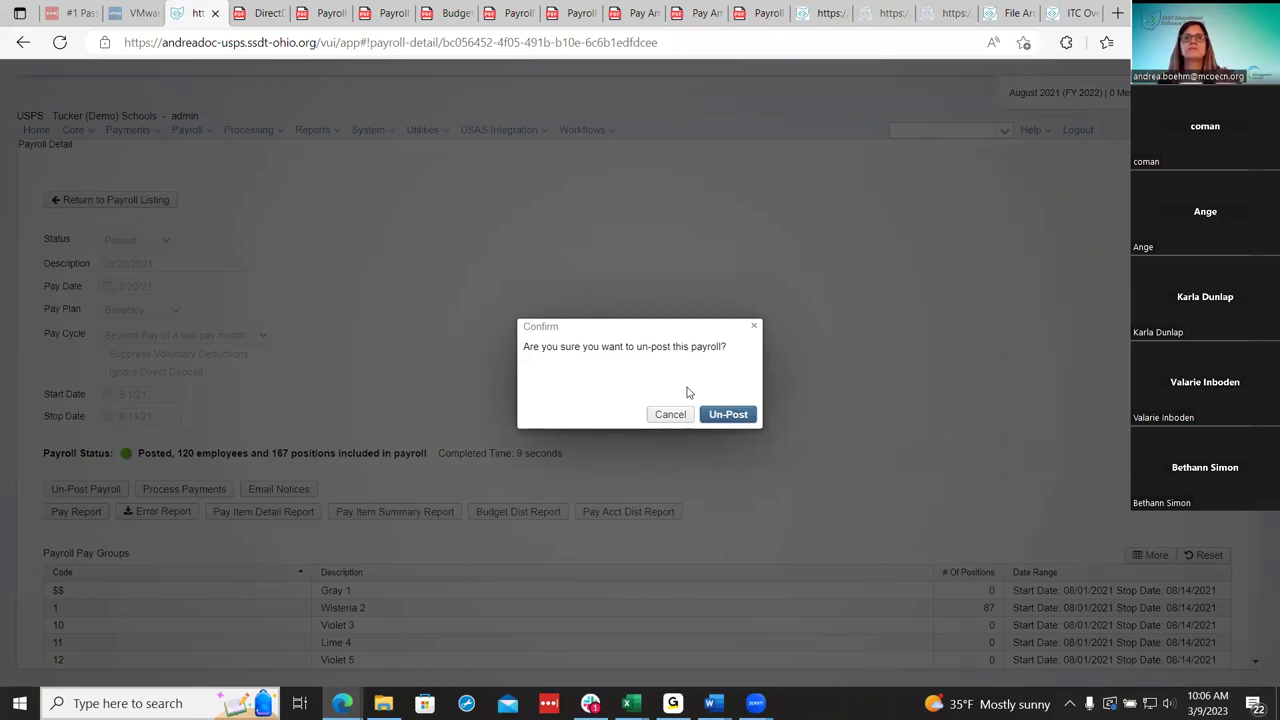
left_click(741, 416)
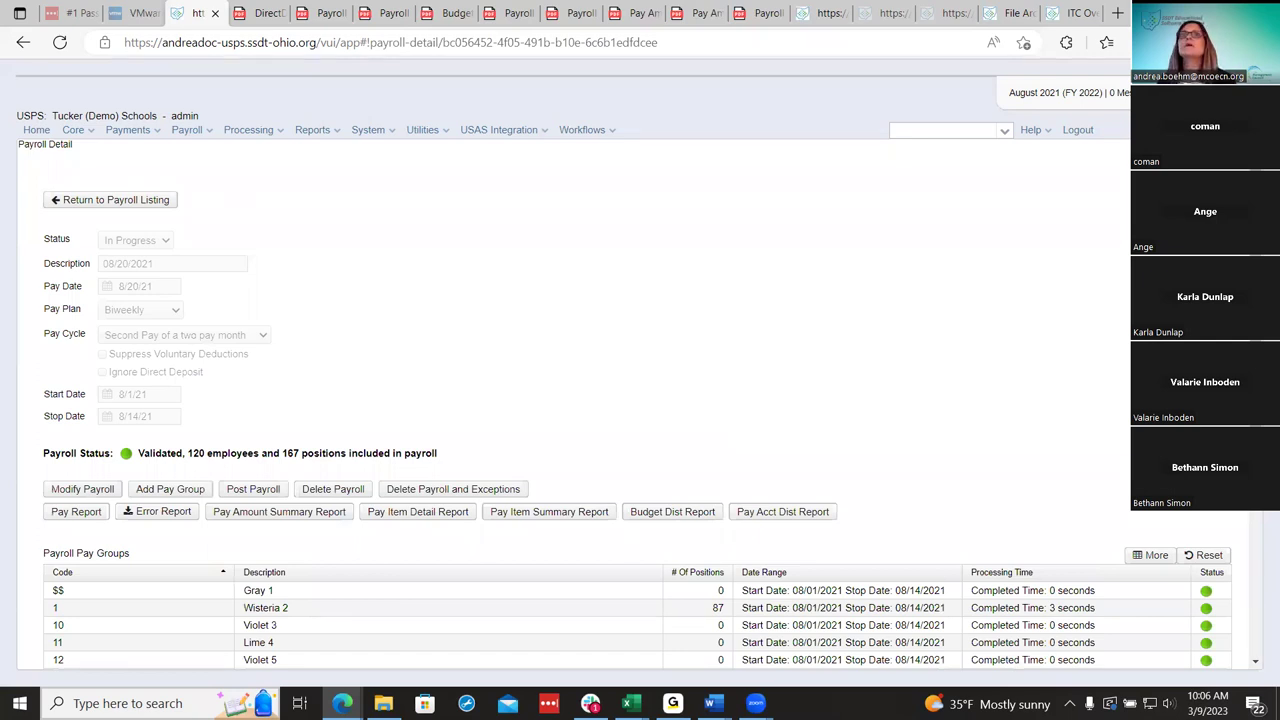
Consult the File Archive documentation and the ITC Overview Training and Materials page for the payroll topics.
left_click(1005, 13)
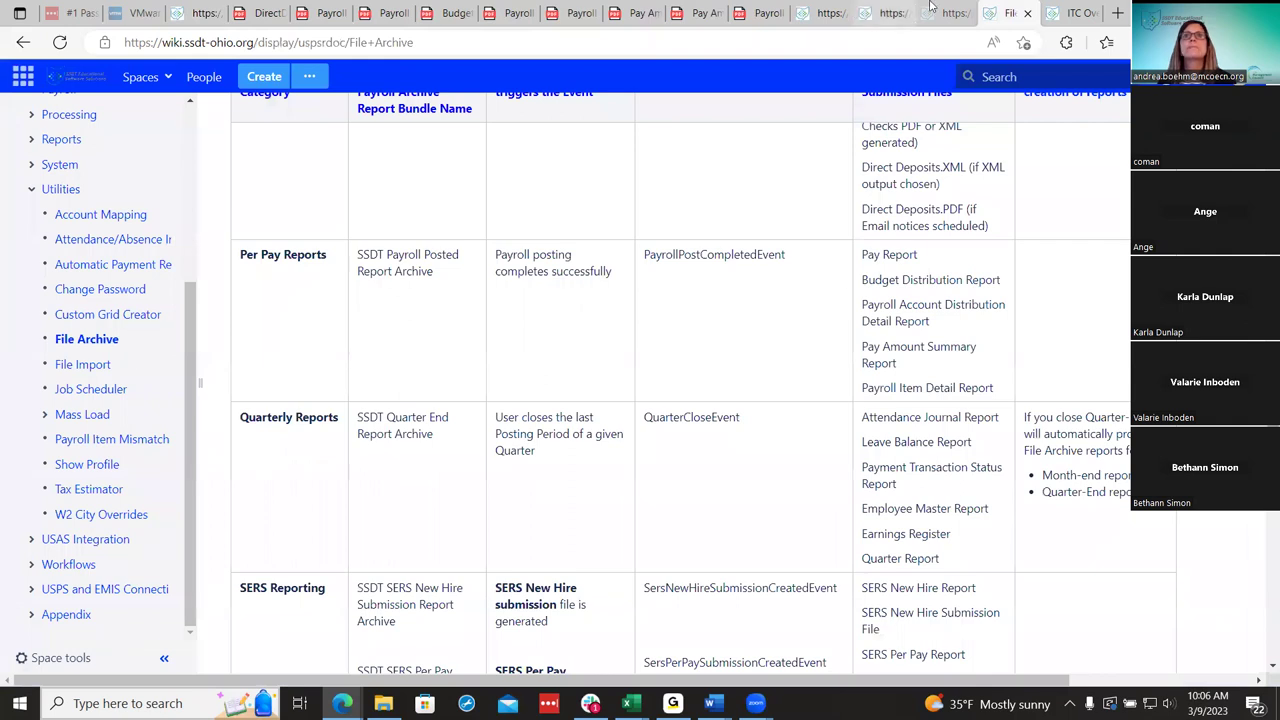
left_click(1070, 13)
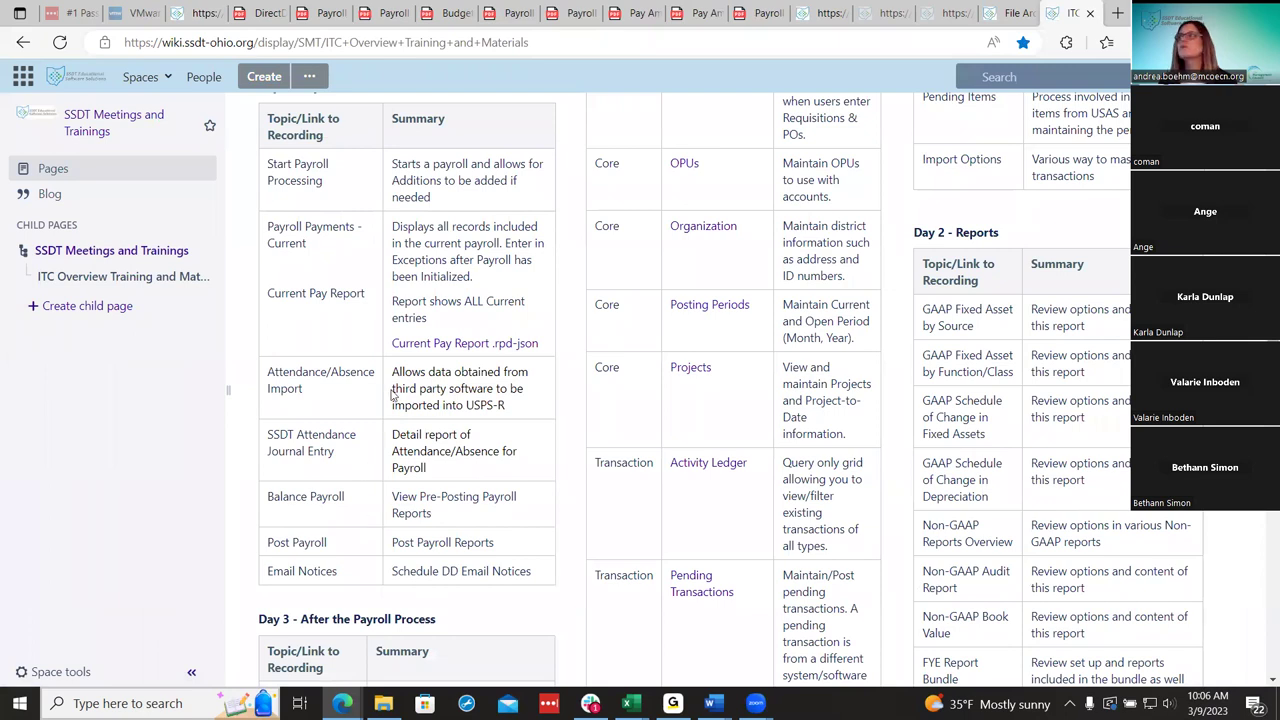
left_click(205, 8)
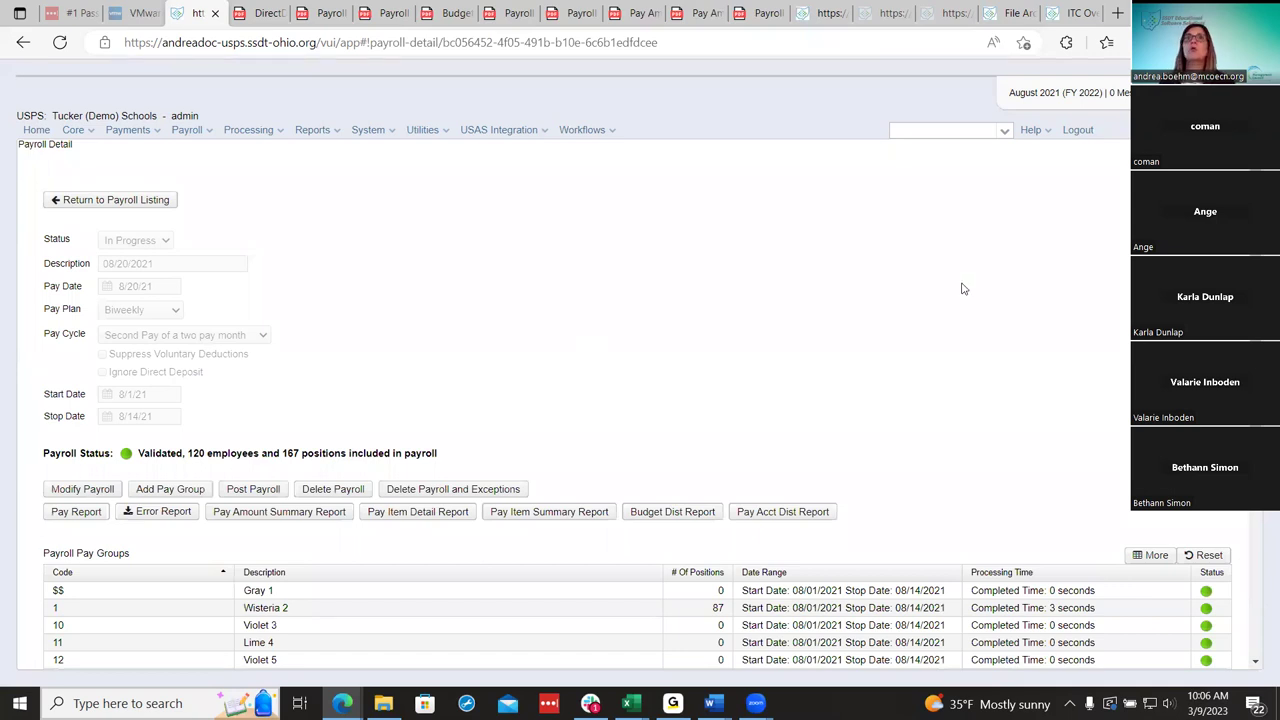
left_click(1080, 12)
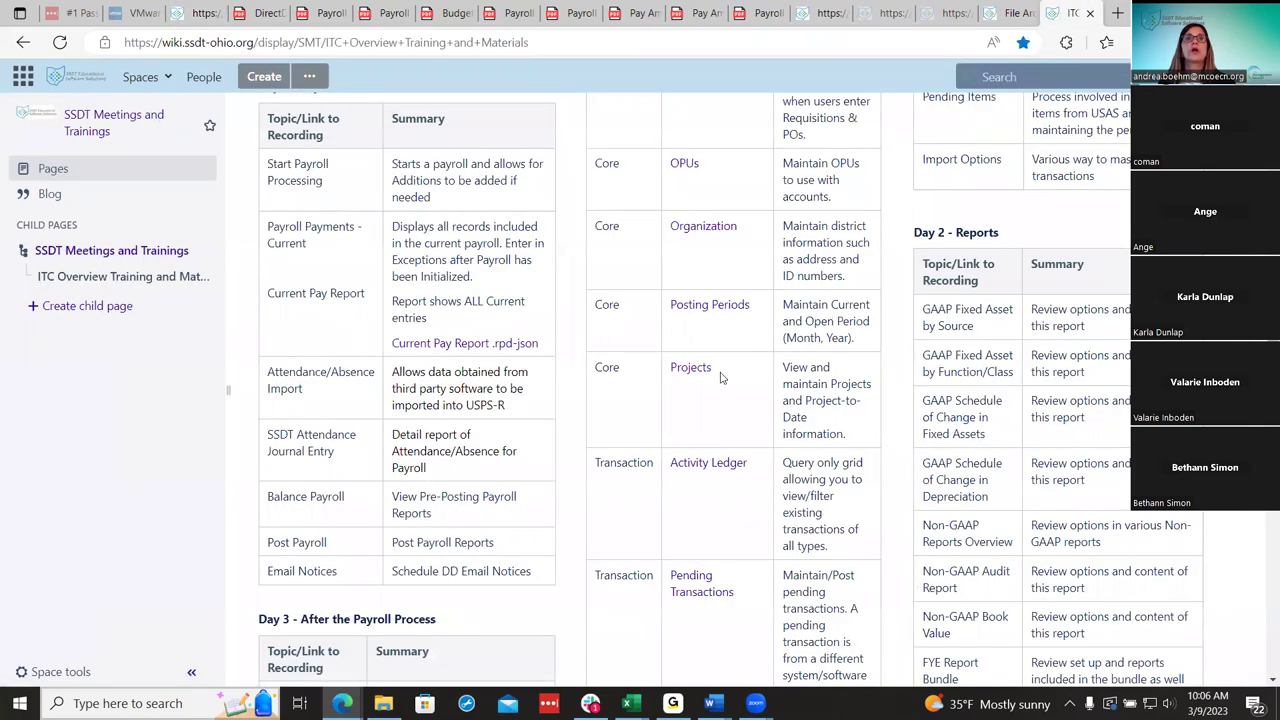
scroll(722, 378, "down", 5)
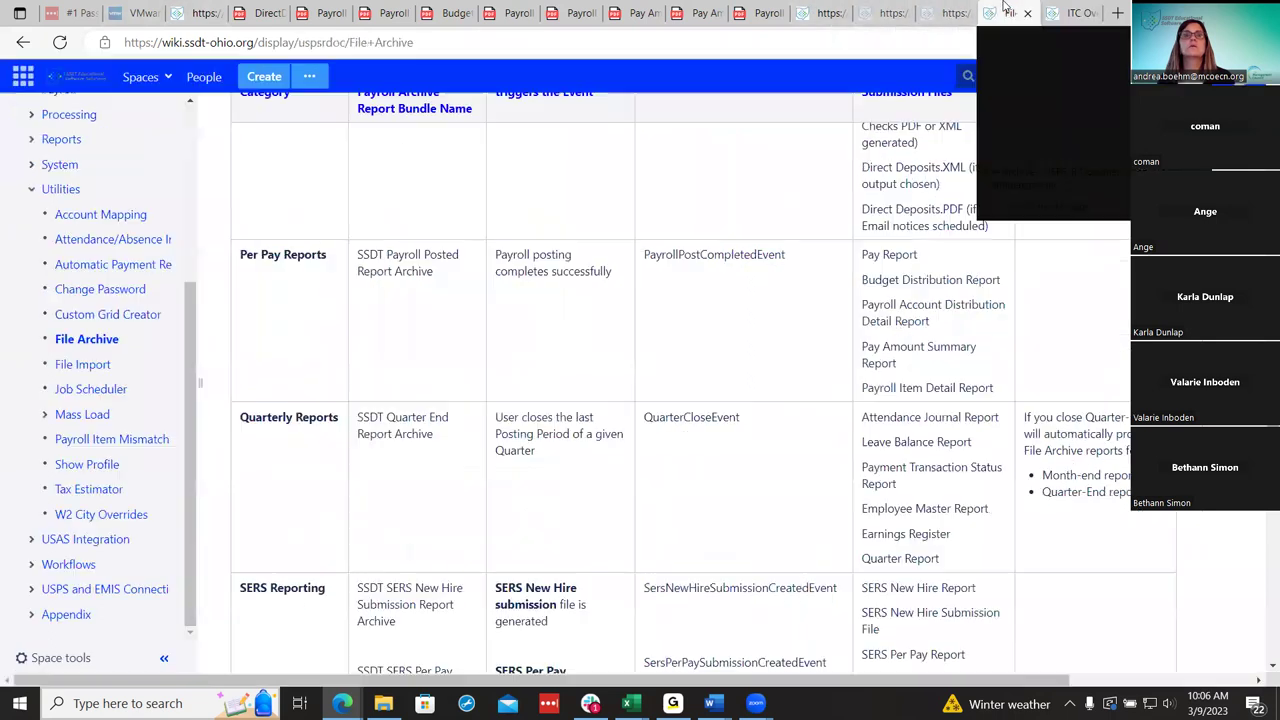
Open the USPS-R Payroll Processing Checklist from the Appendix checklists in the USPS-R documentation.
left_click(1012, 13)
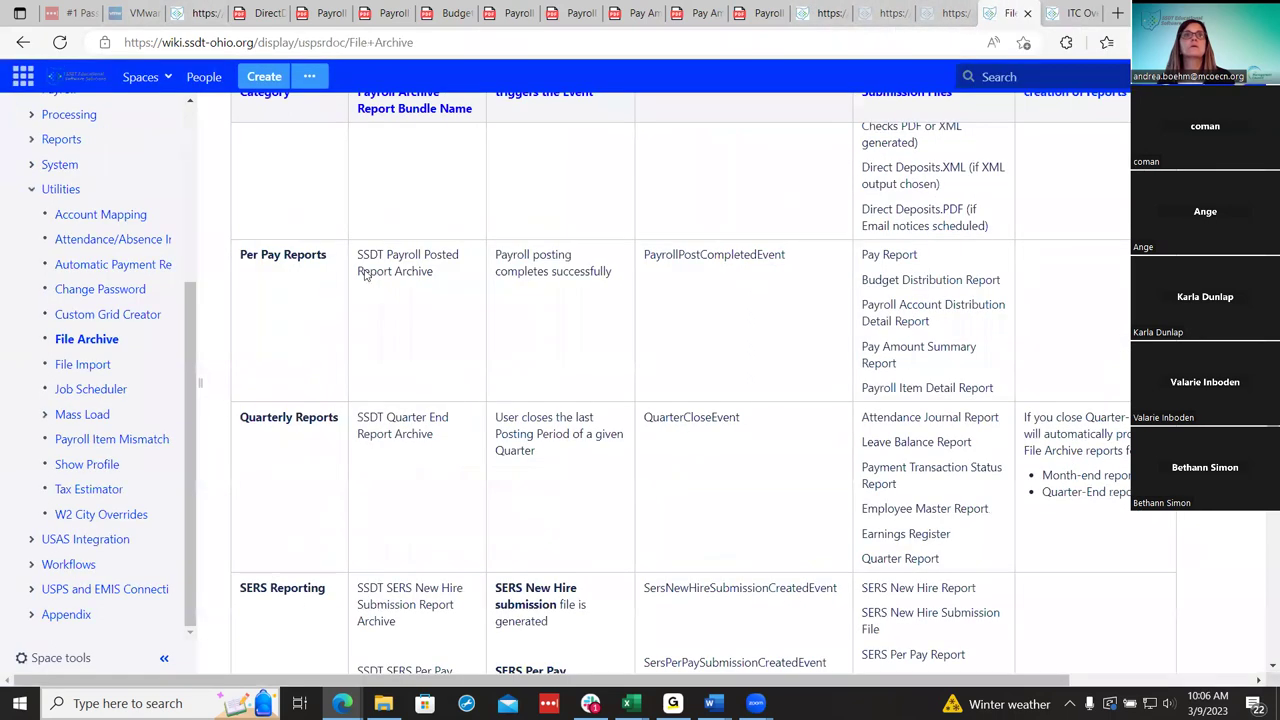
left_click(31, 614)
scroll(60, 590, "down", 3)
left_click(44, 464)
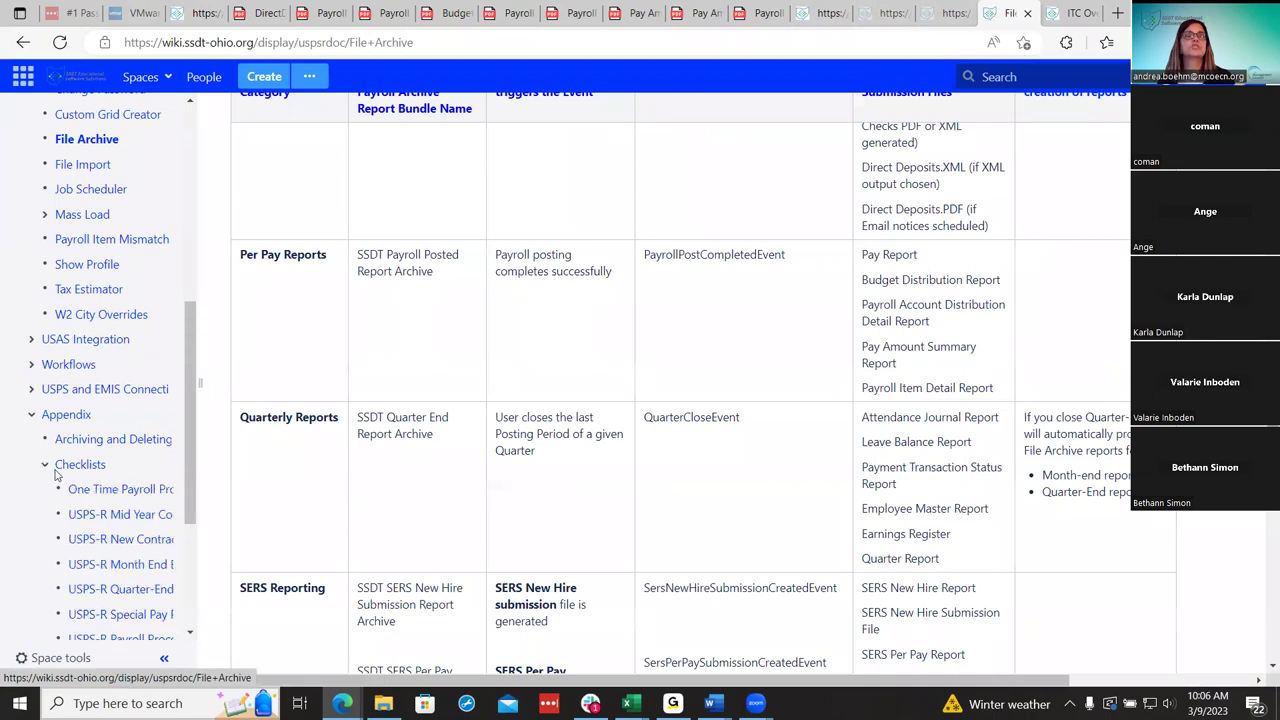
scroll(100, 500, "down", 2)
left_click(115, 476)
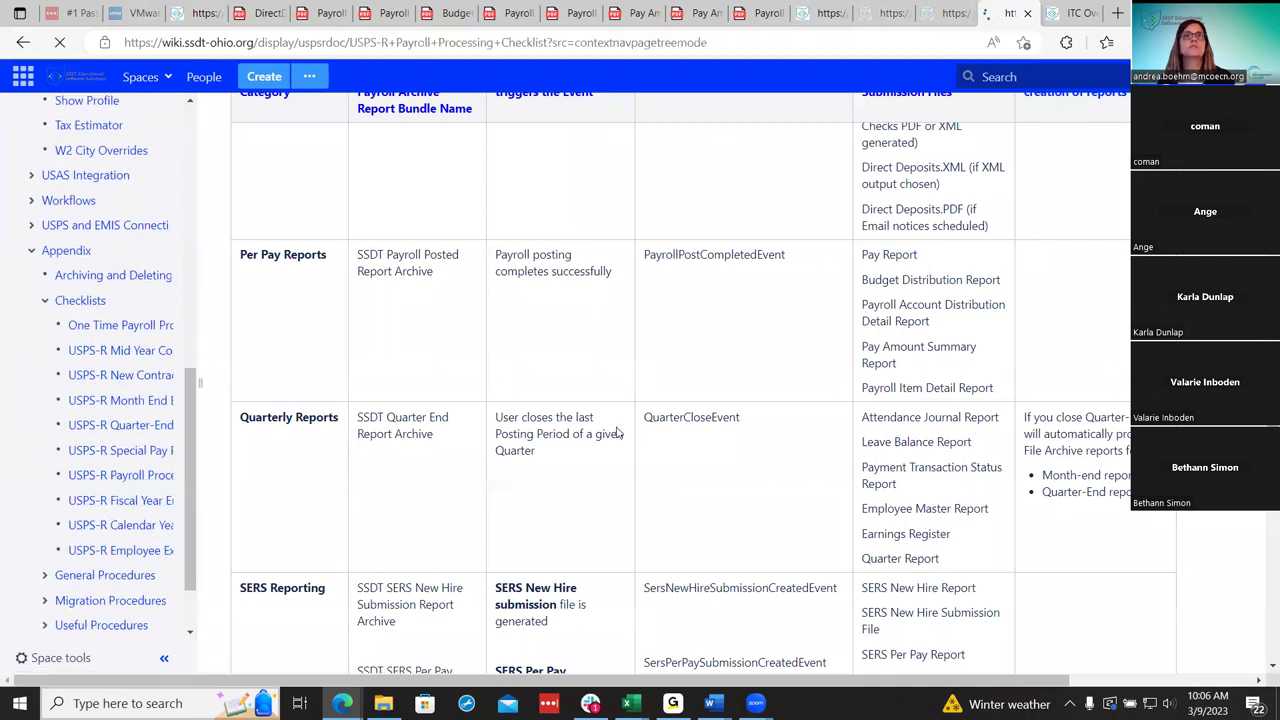
Read through the payroll processing checklist from account synchronization to the SERS Per Pay Report and submission file steps.
scroll(675, 484, "down", 8)
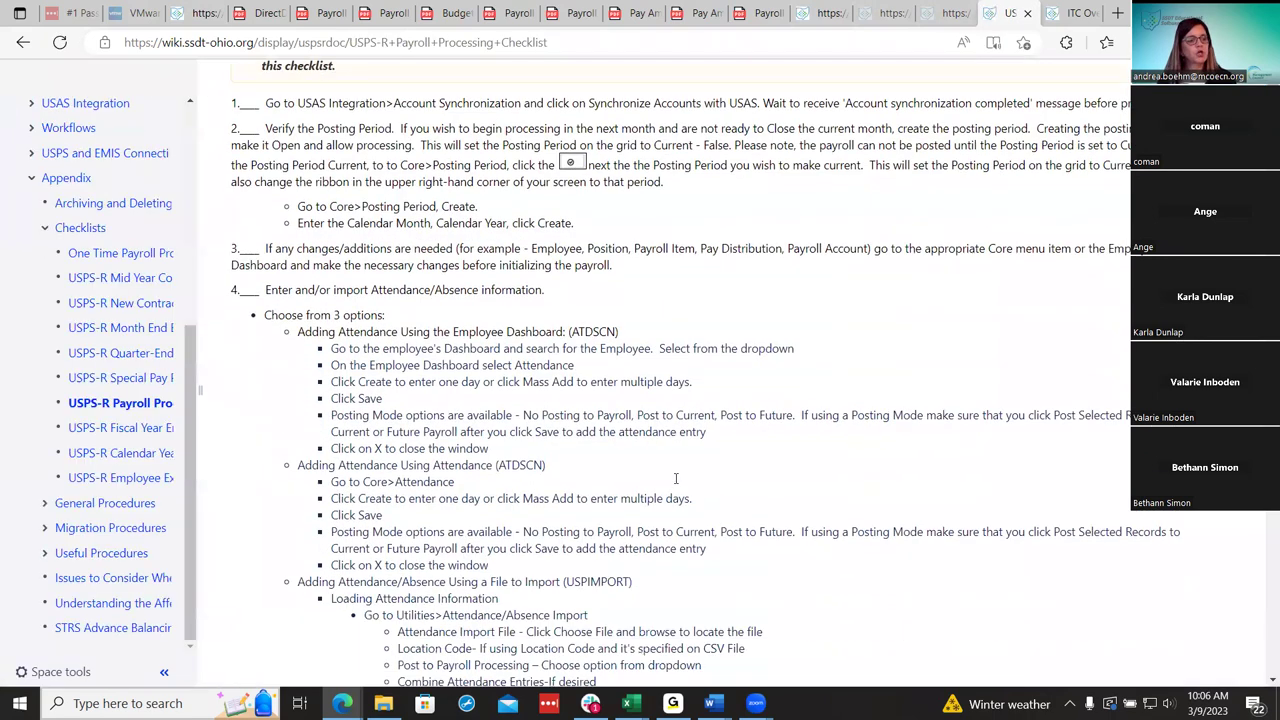
scroll(675, 484, "down", 10)
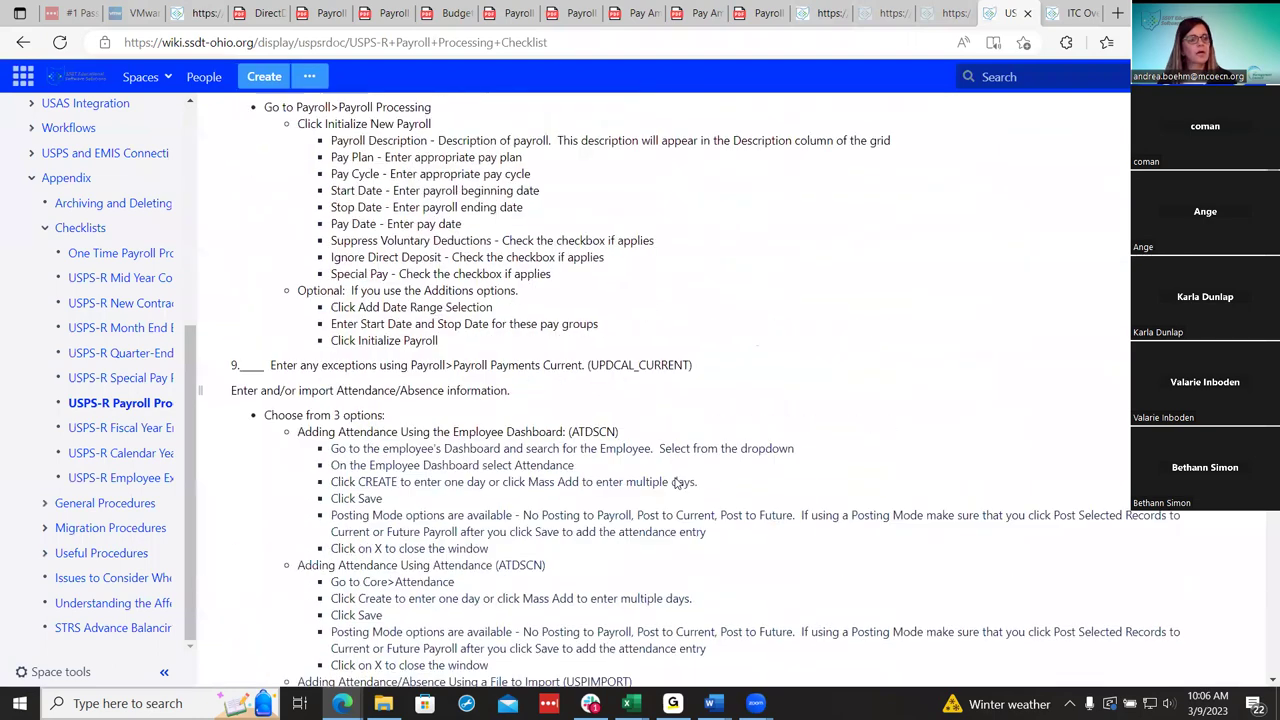
scroll(675, 480, "down", 15)
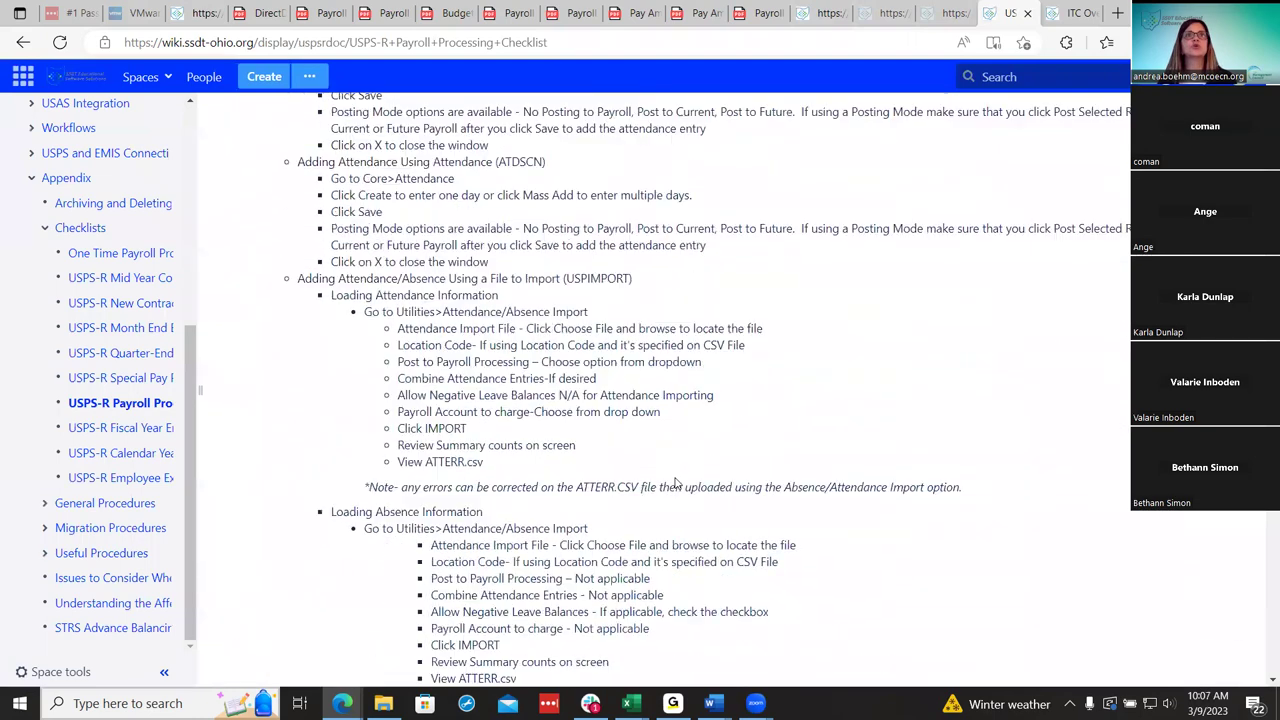
scroll(675, 481, "down", 10)
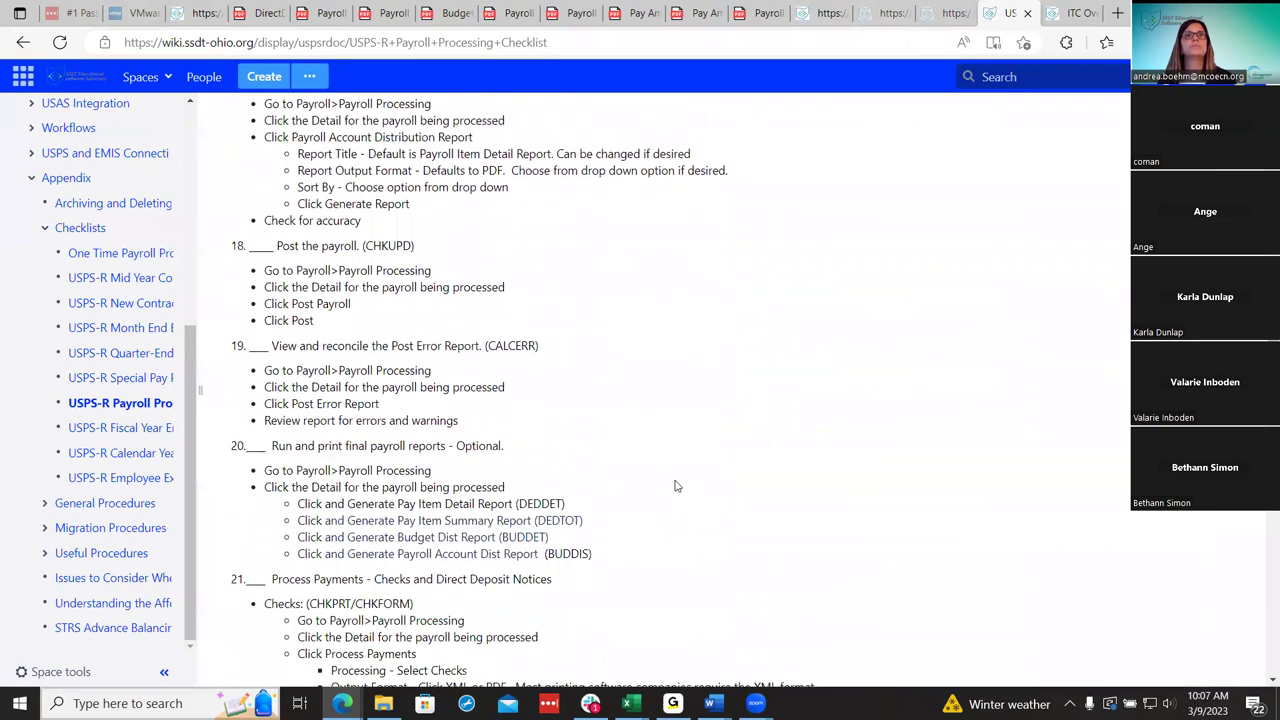
scroll(675, 486, "down", 4)
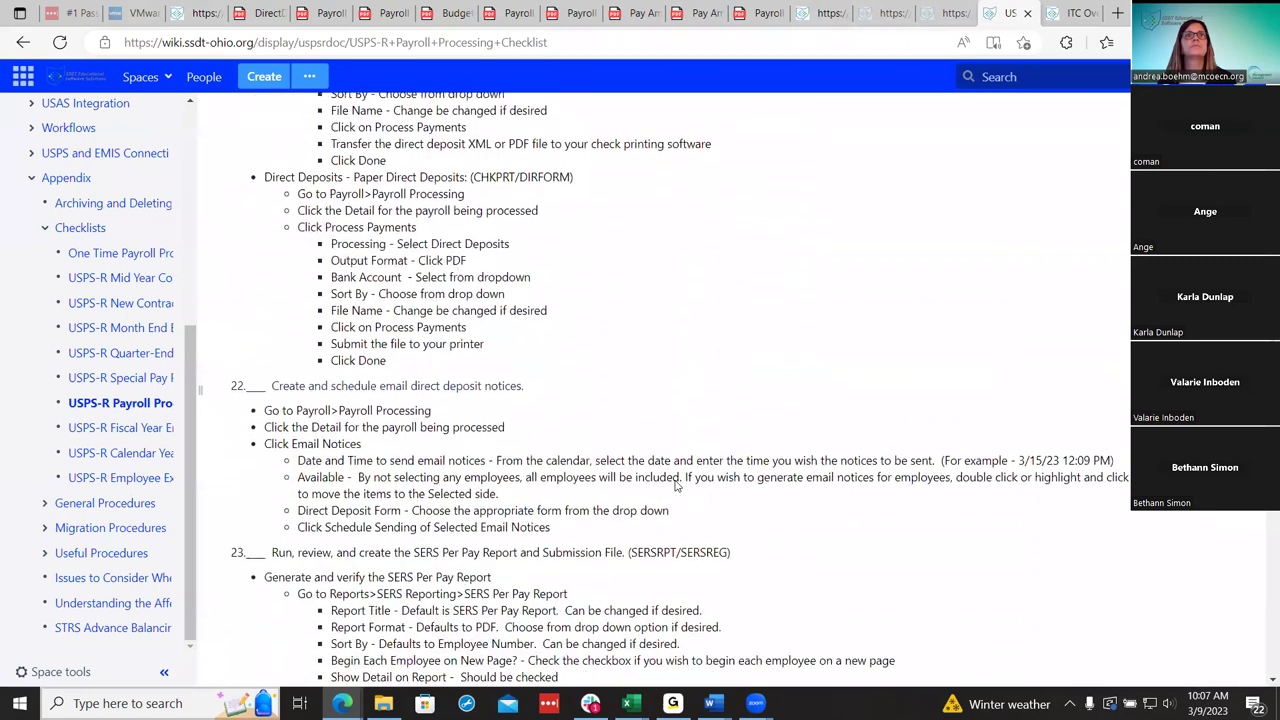
scroll(676, 484, "down", 1)
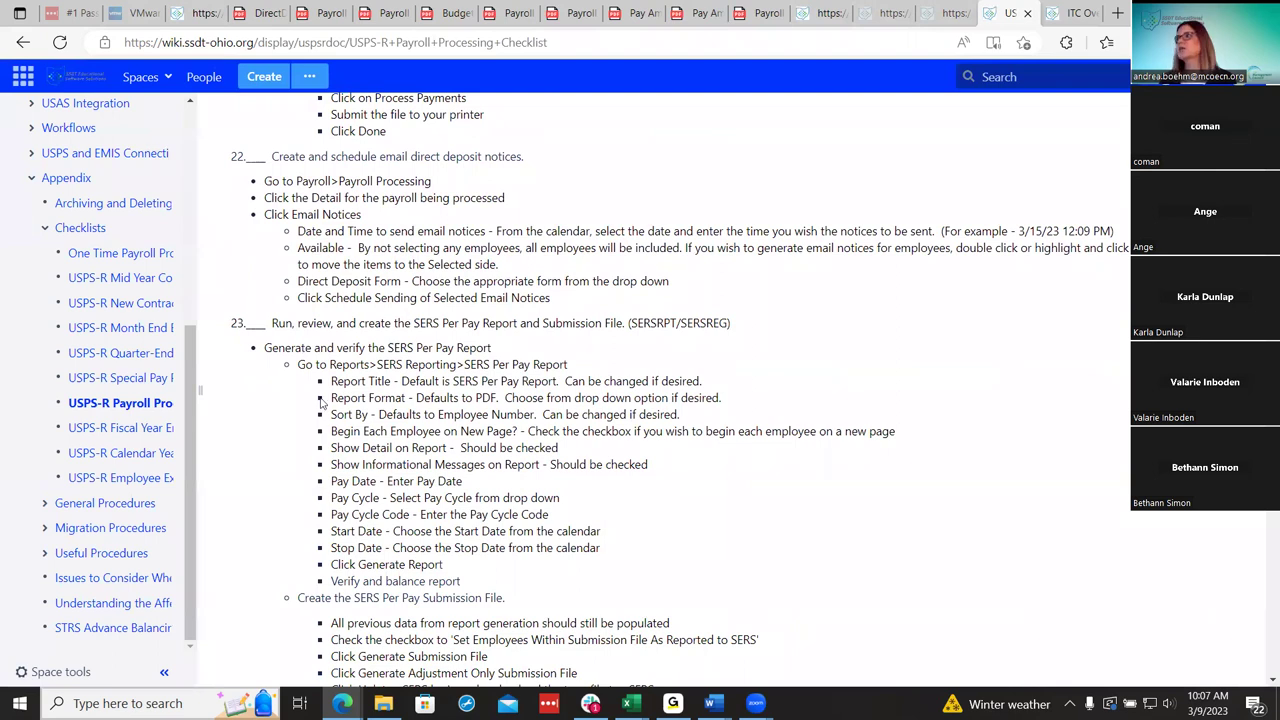
scroll(324, 404, "down", 1)
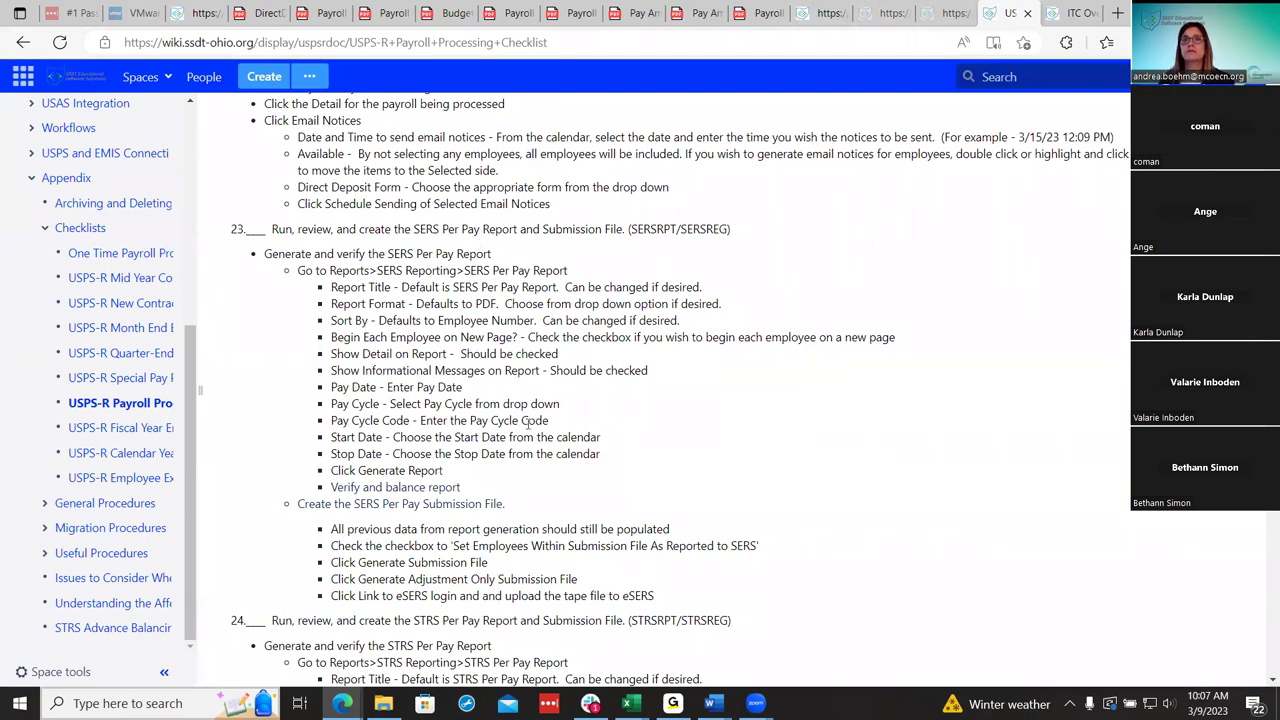
Post the 08/20/2021 payroll again and un-post it.
left_click(193, 13)
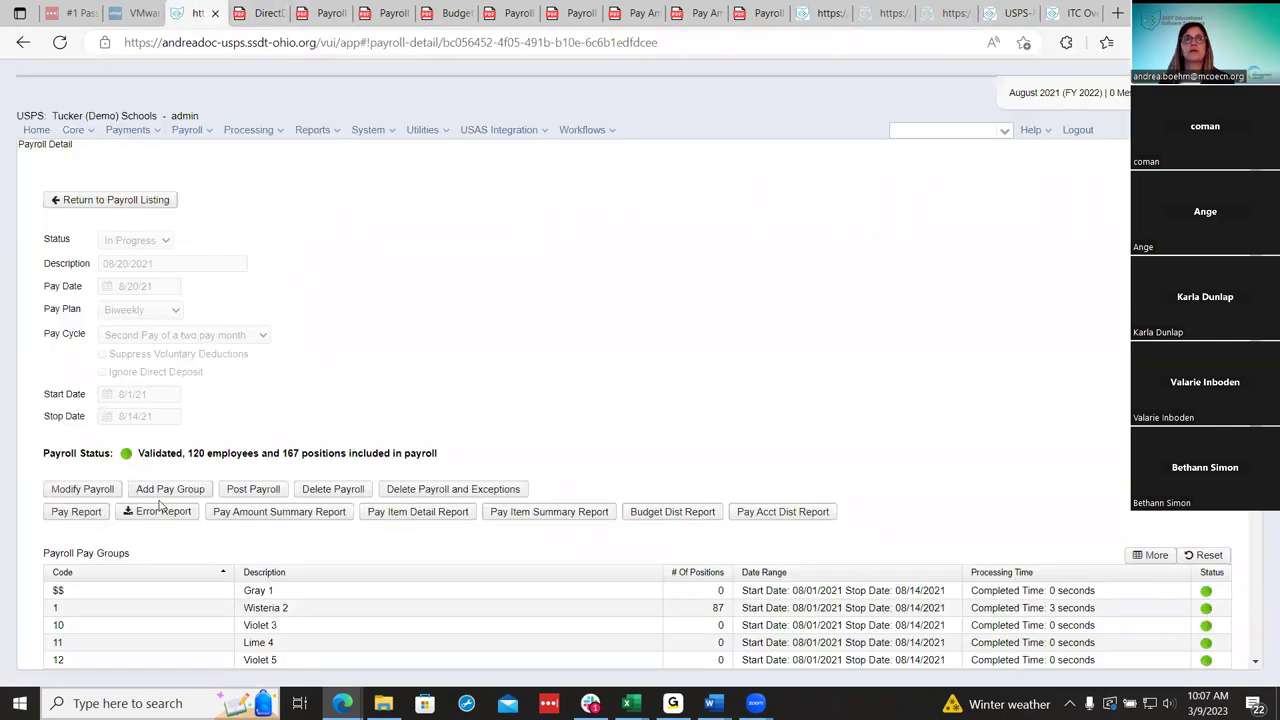
left_click(282, 496)
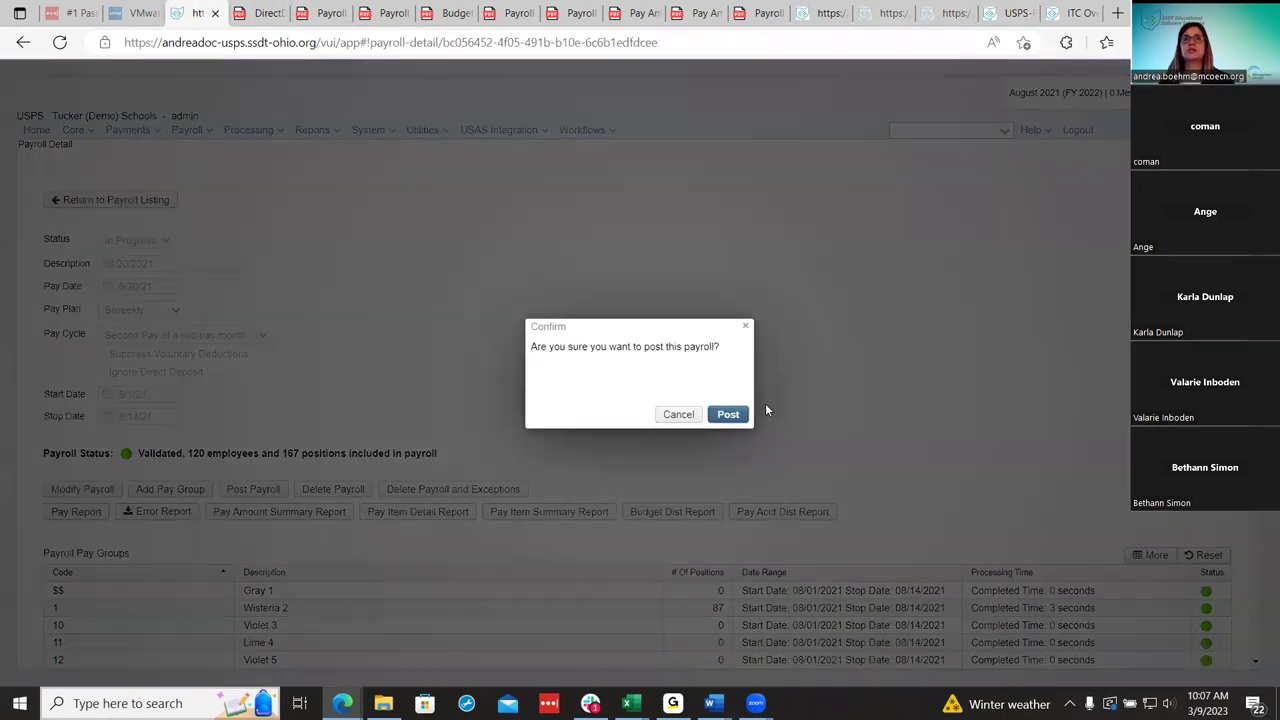
left_click(729, 414)
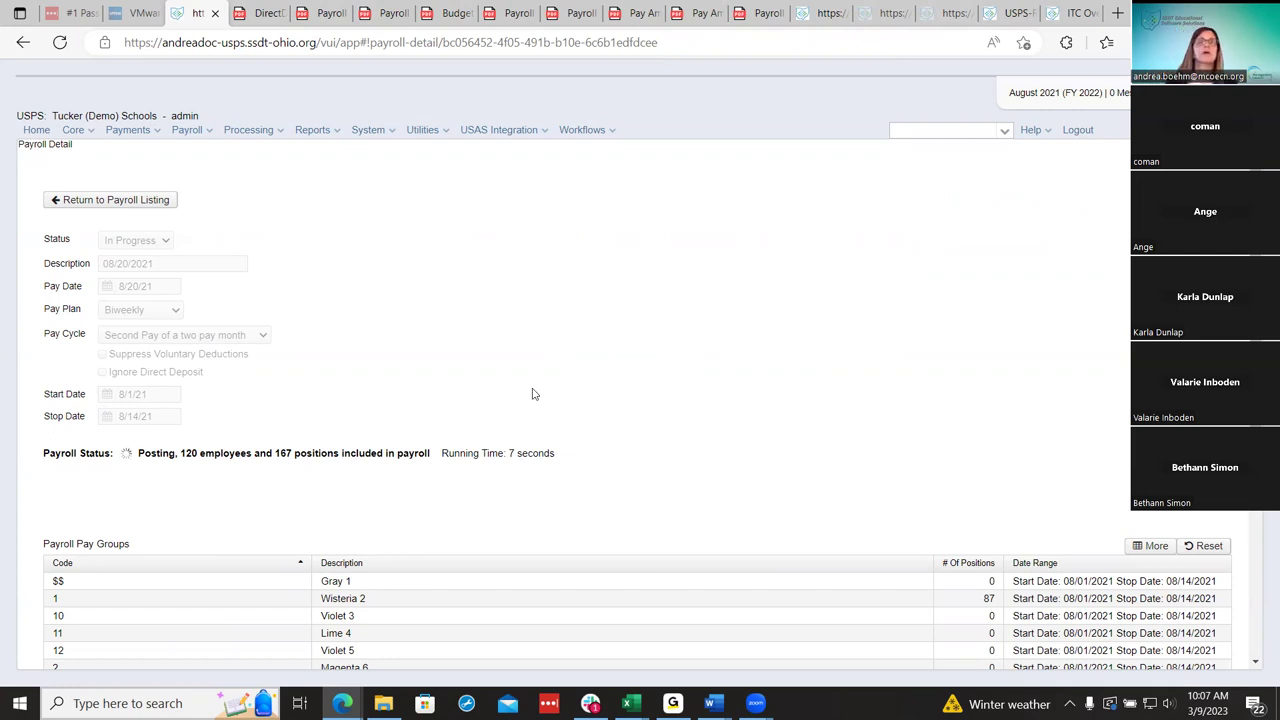
left_click(62, 489)
left_click(728, 414)
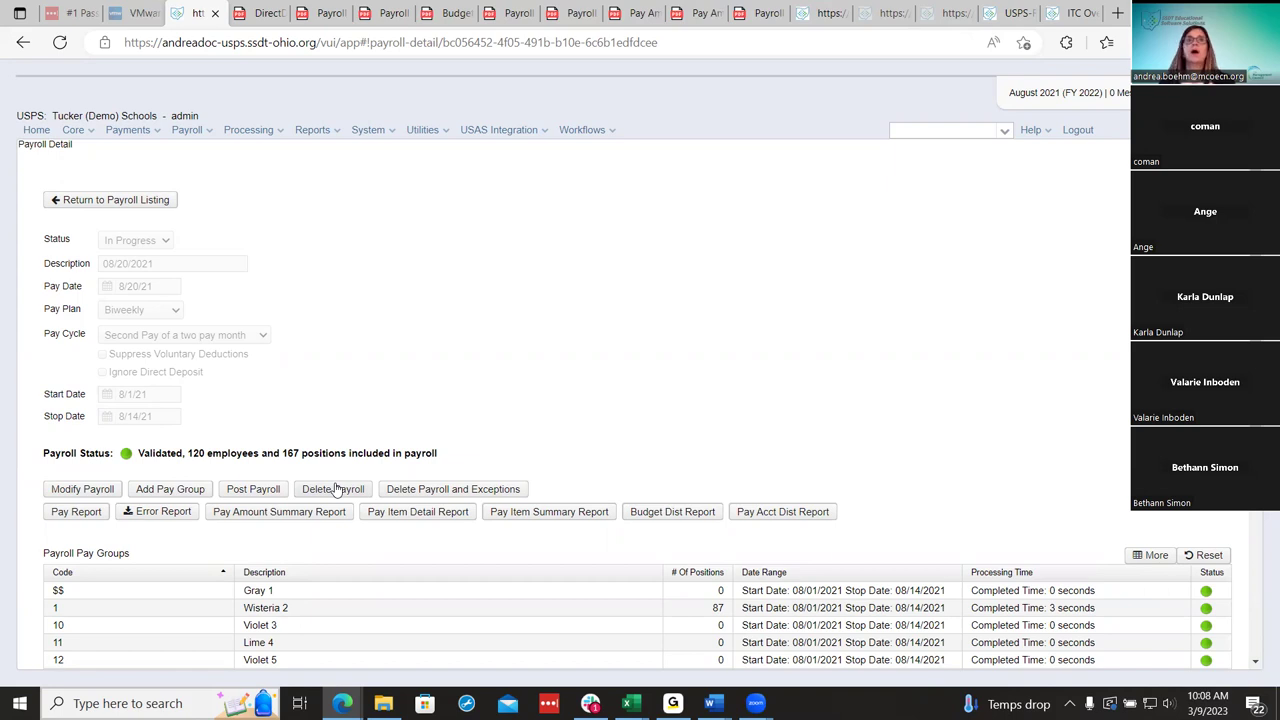
Search the Payroll Report PDF for an employee by last name and examine the pay records and pay items.
left_click(767, 12)
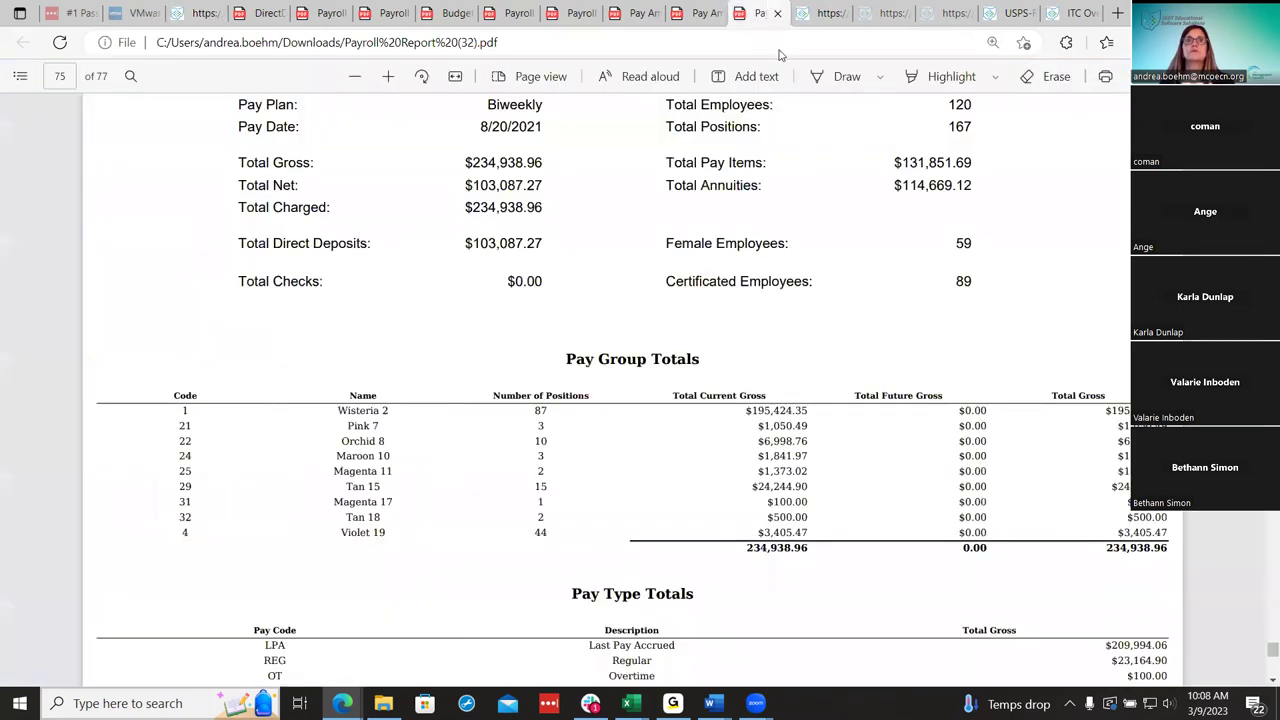
key("ctrl+f")
type("aimm")
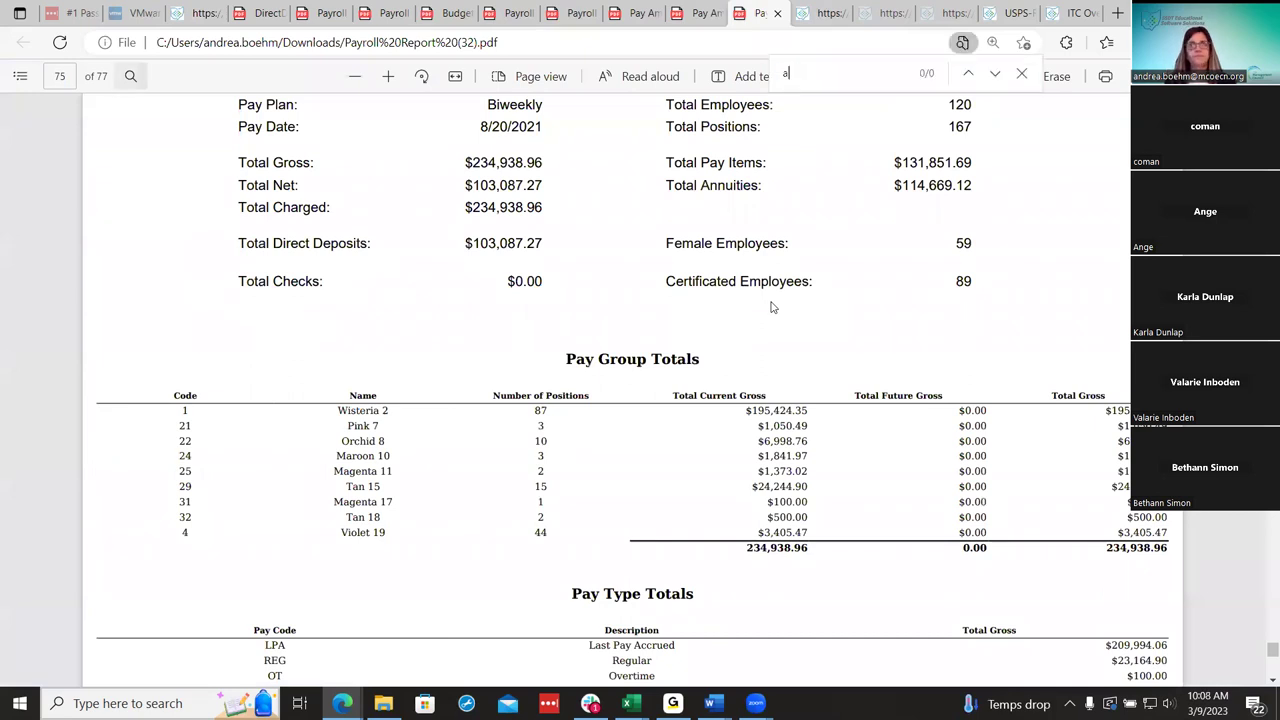
key("BackSpace")
key("BackSpace")
key("BackSpace")
key("BackSpace")
type("zimm")
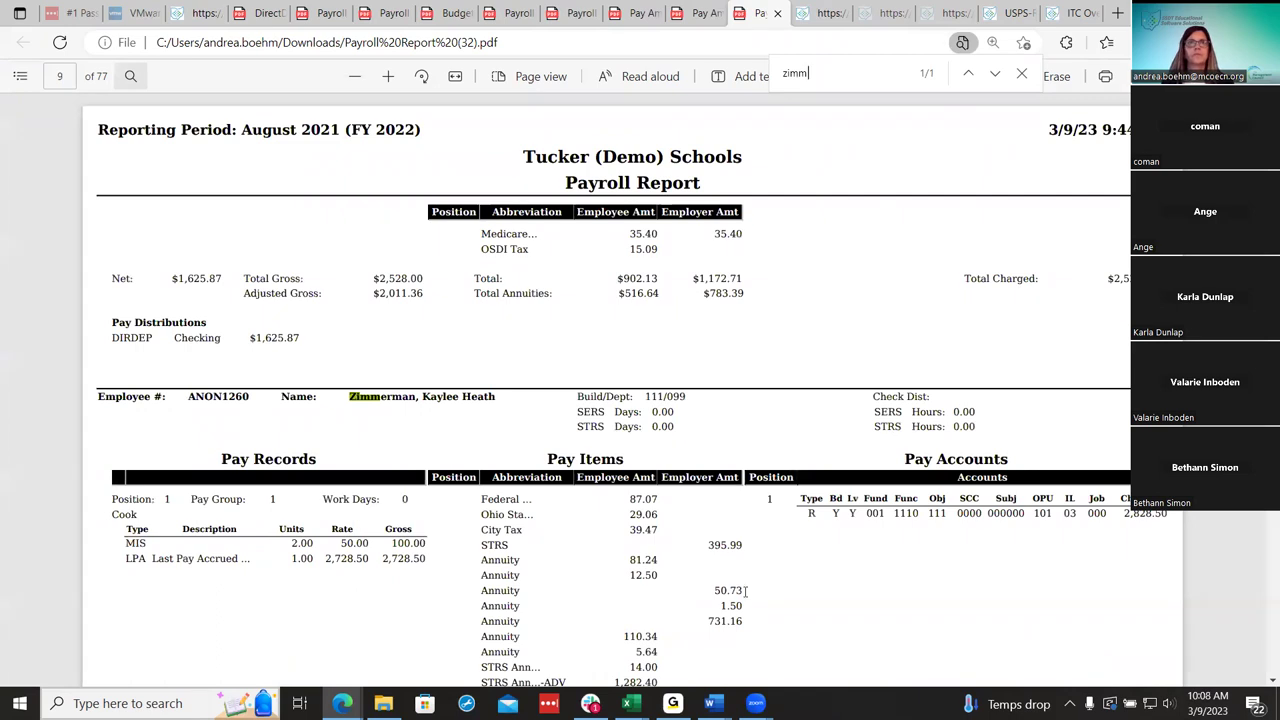
scroll(710, 530, "down", 3)
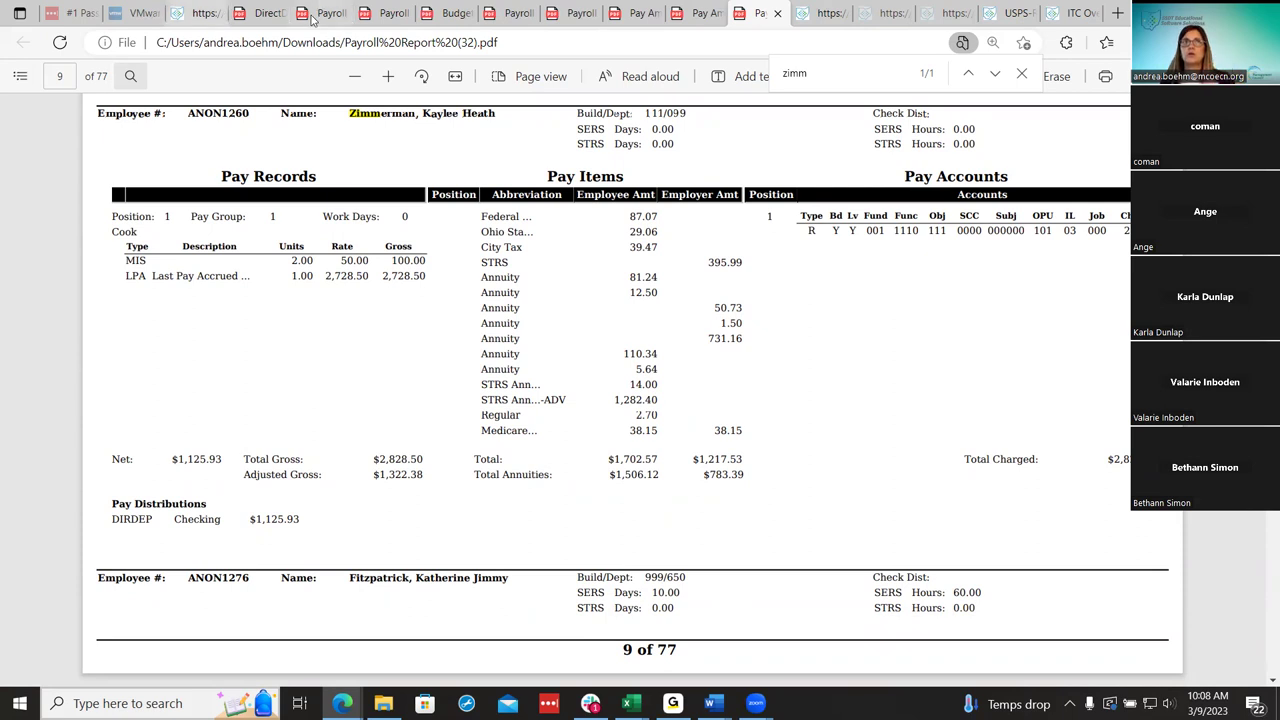
Open the current payroll payments list in USPS.
left_click(200, 13)
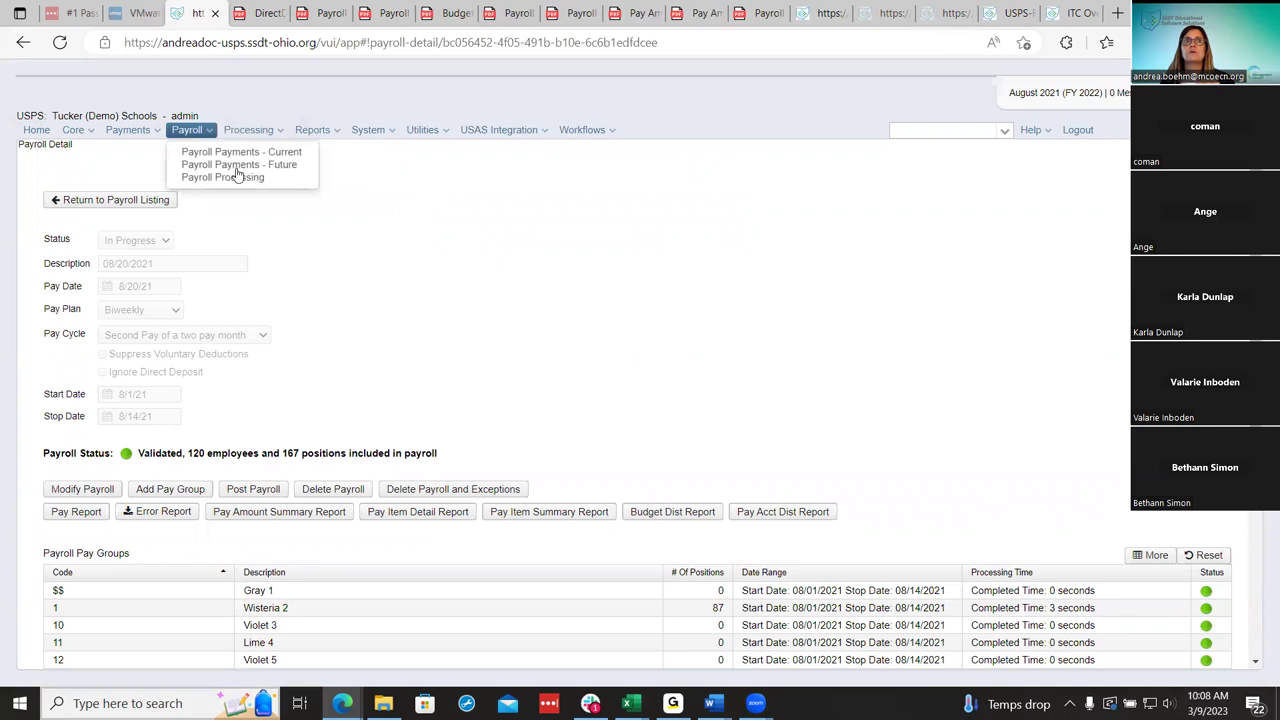
left_click(212, 152)
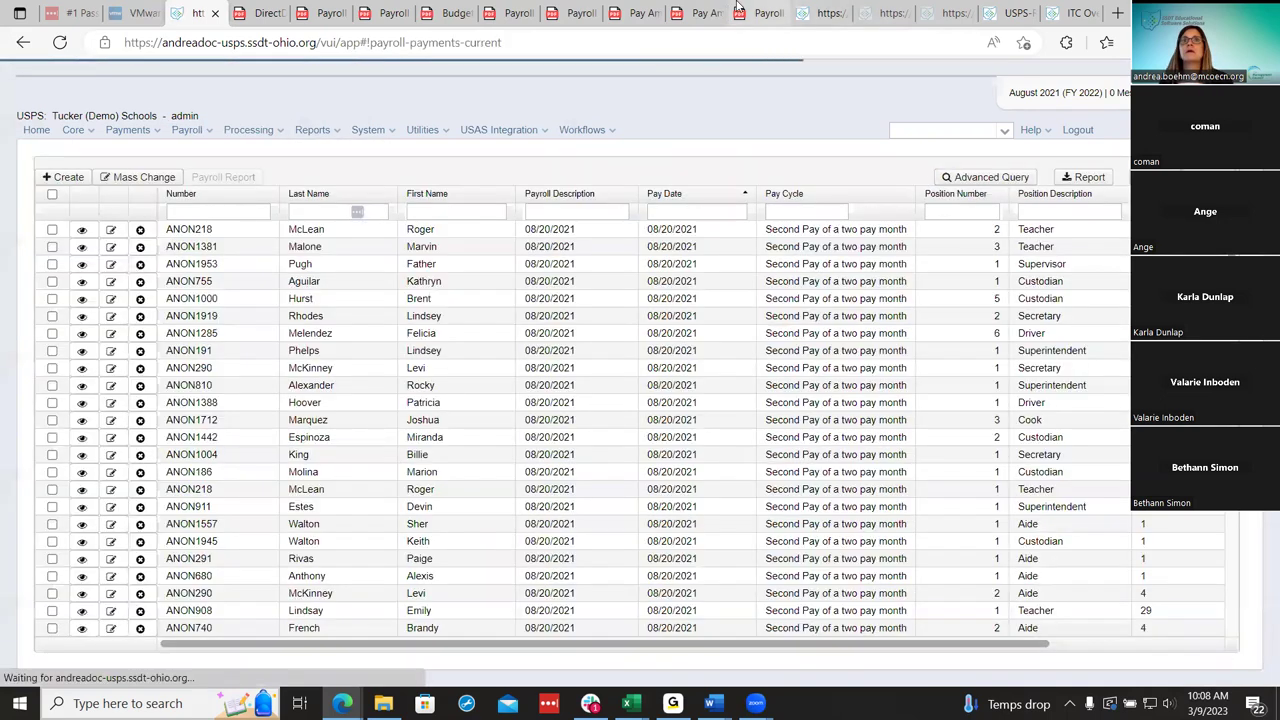
Search the Payroll Report PDF for a second employee by last name and review the secretary position's pay records.
left_click(737, 8)
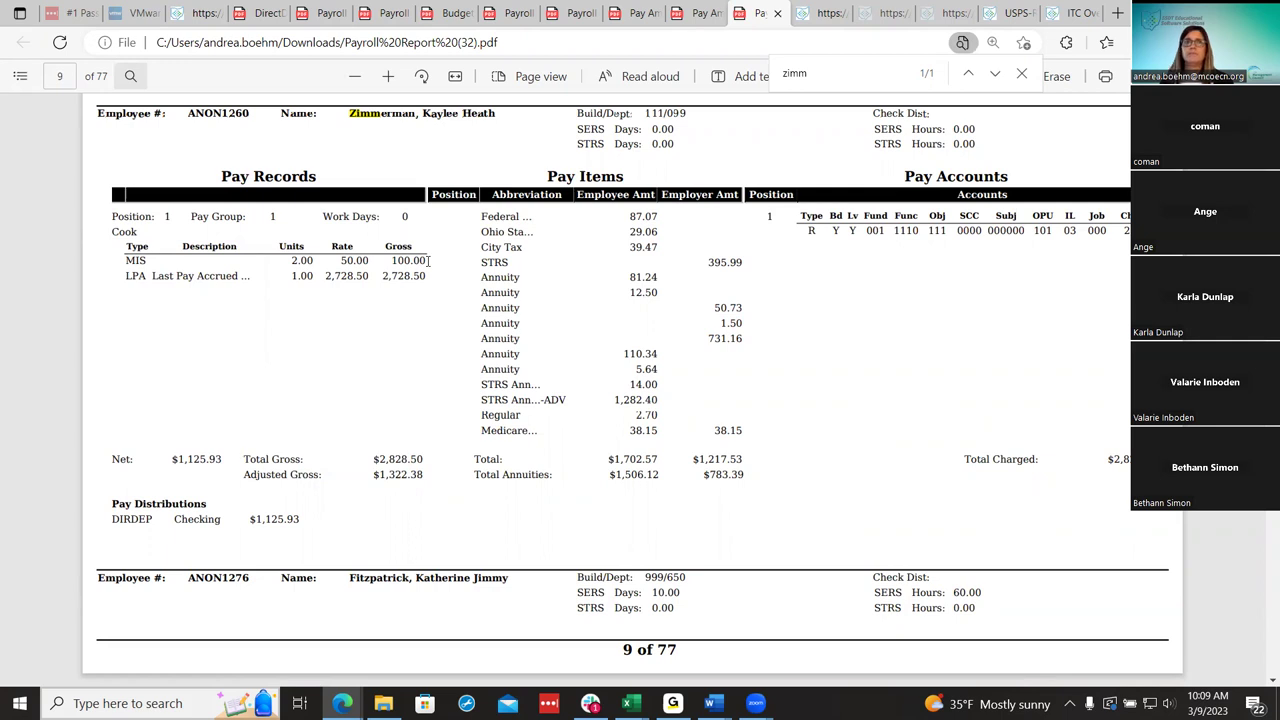
key("ctrl+f")
type("fit")
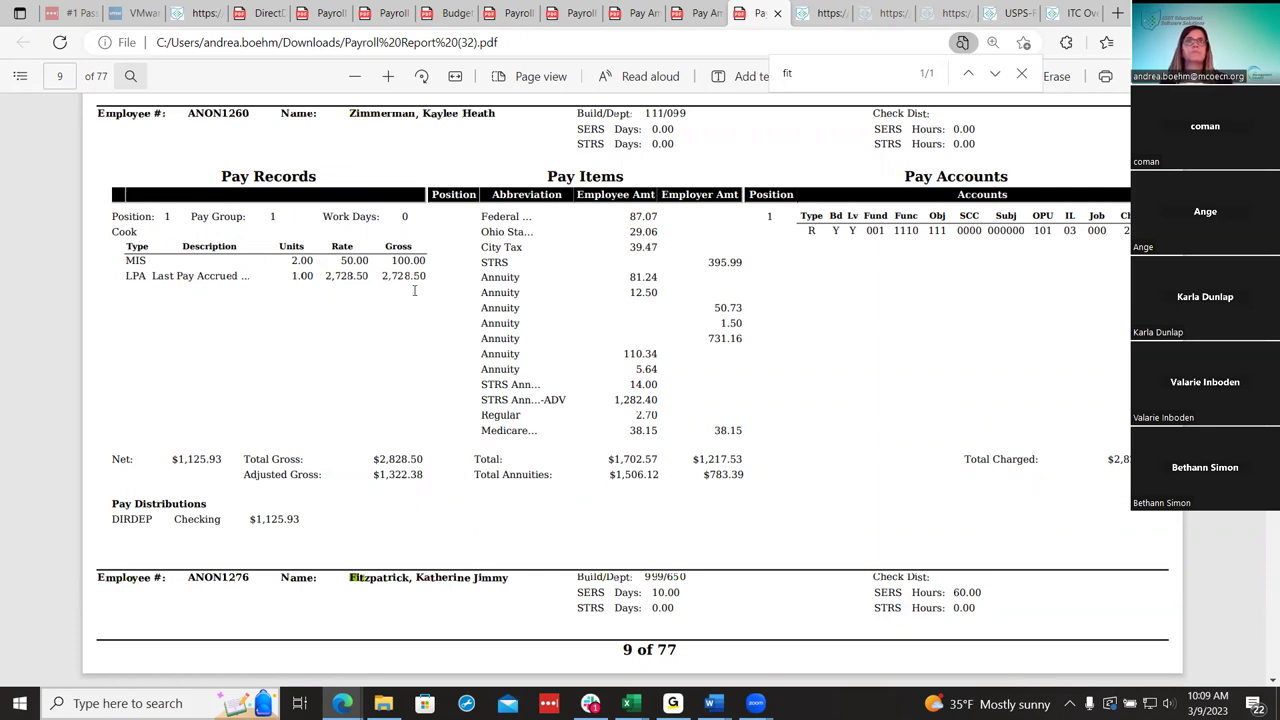
scroll(398, 288, "up", 1)
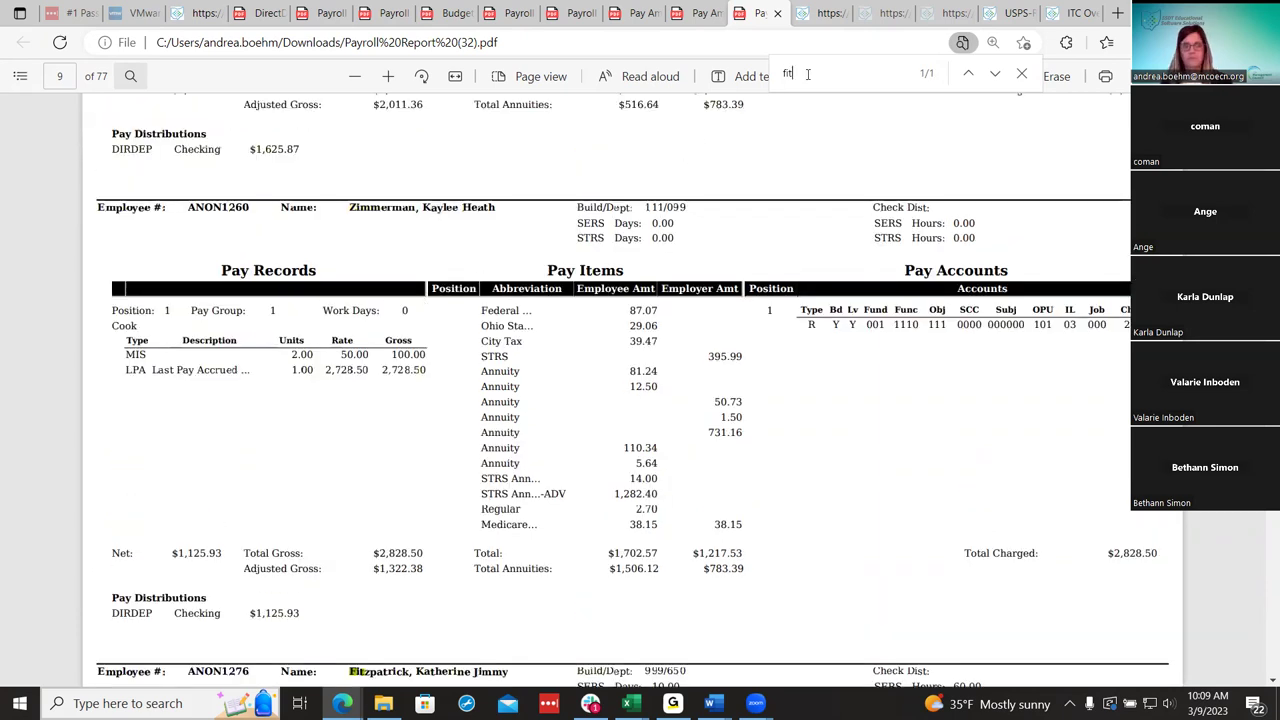
left_click_drag(798, 74, 755, 73)
type("fitz")
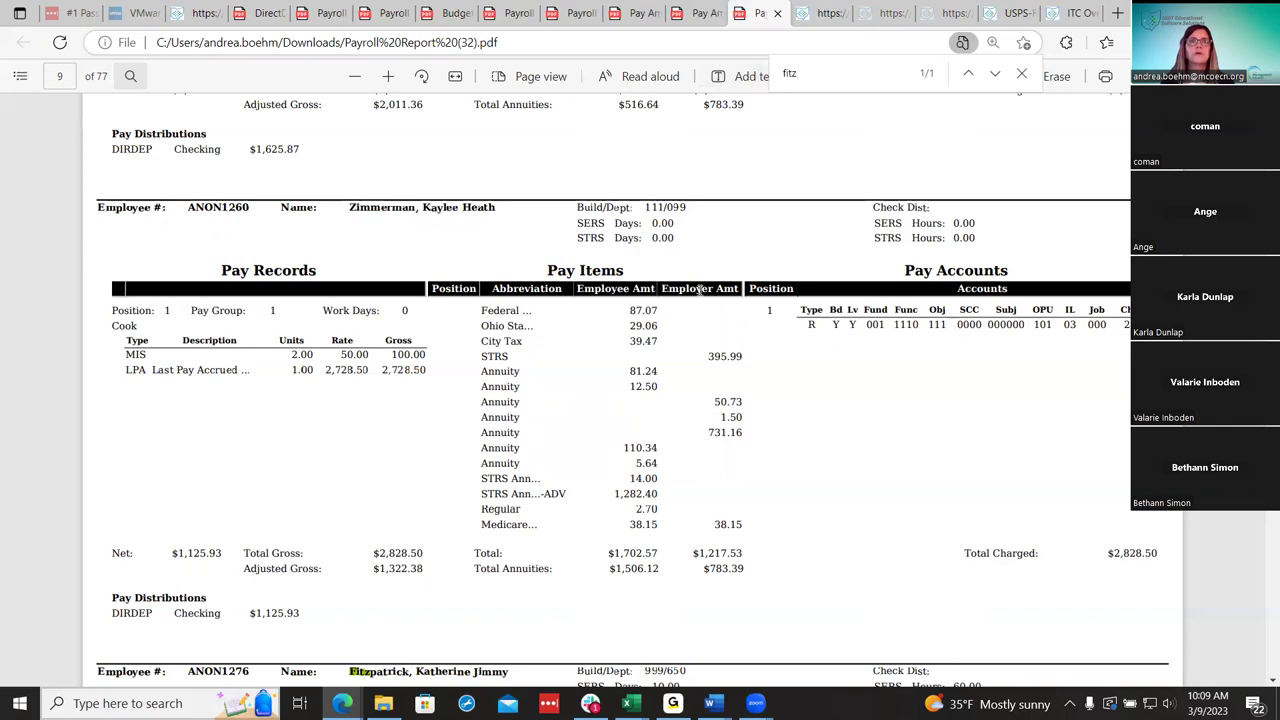
scroll(701, 296, "down", 2)
scroll(701, 296, "down", 4)
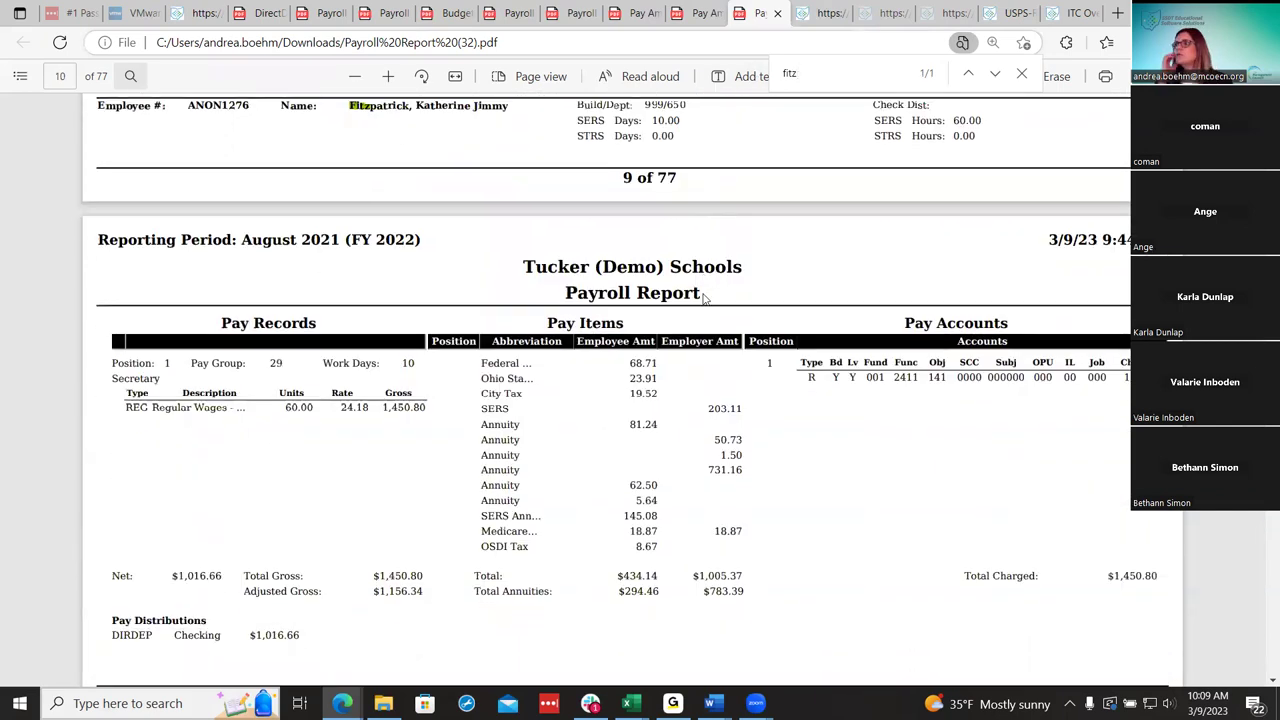
scroll(703, 347, "up", 2)
scroll(263, 193, "down", 1)
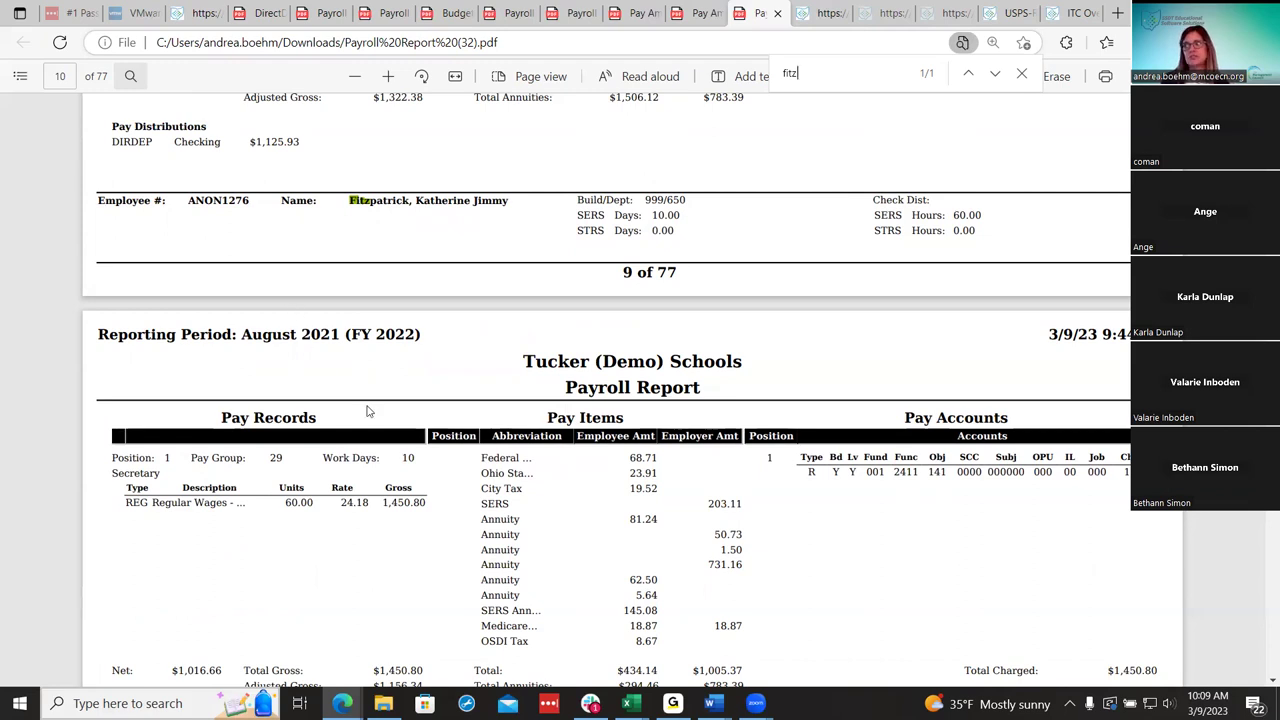
Highlight the MIS pay line in the cook's pay records and compare it with the secretary's regular wages entry.
scroll(367, 410, "up", 4)
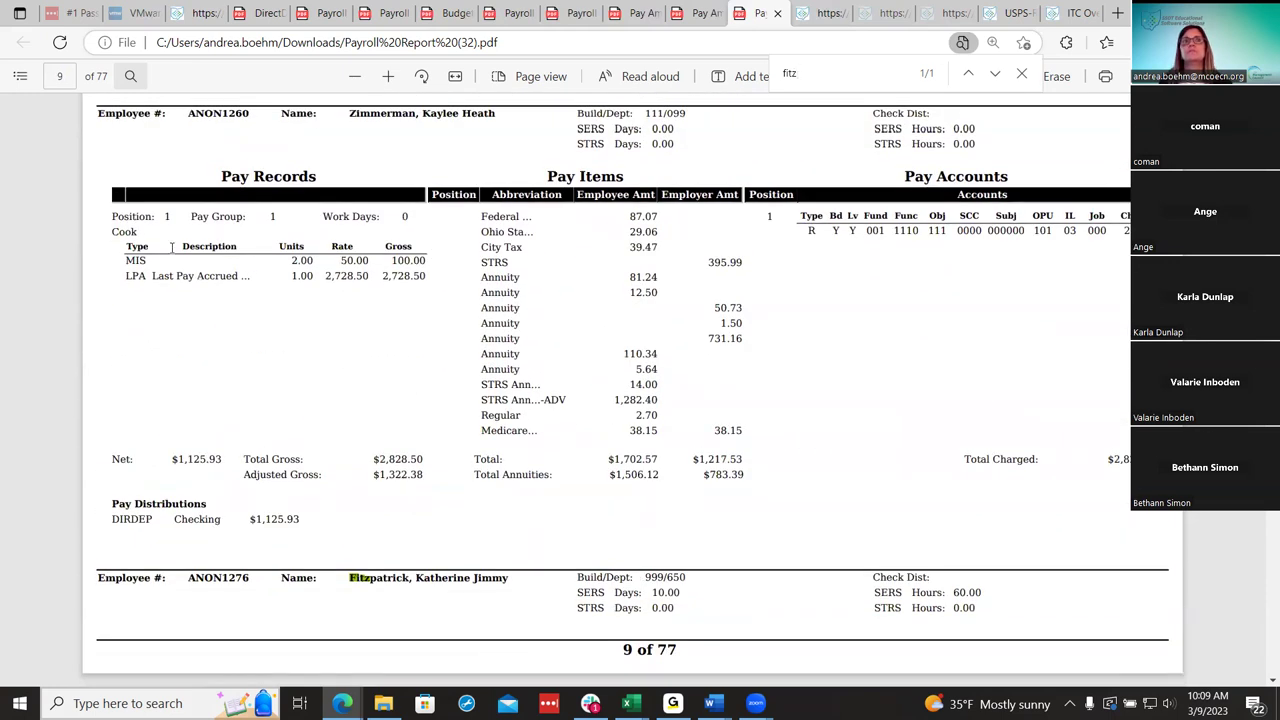
left_click_drag(126, 259, 427, 262)
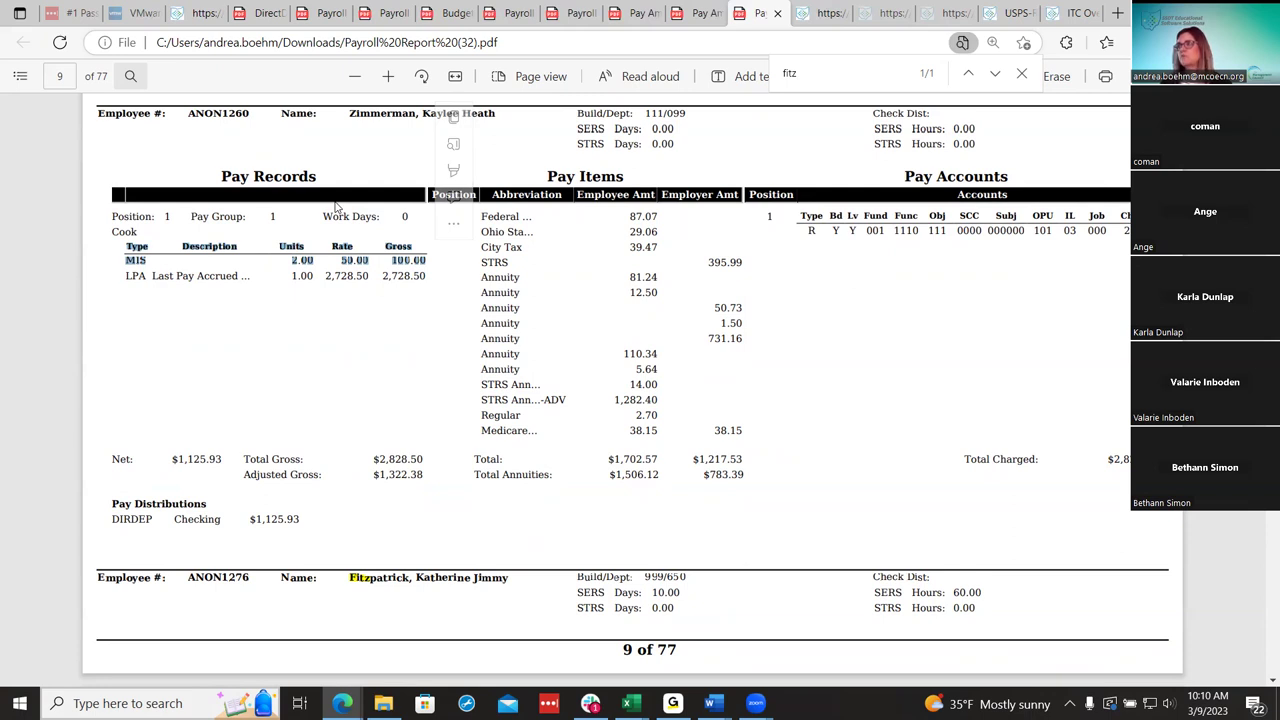
left_click(324, 284)
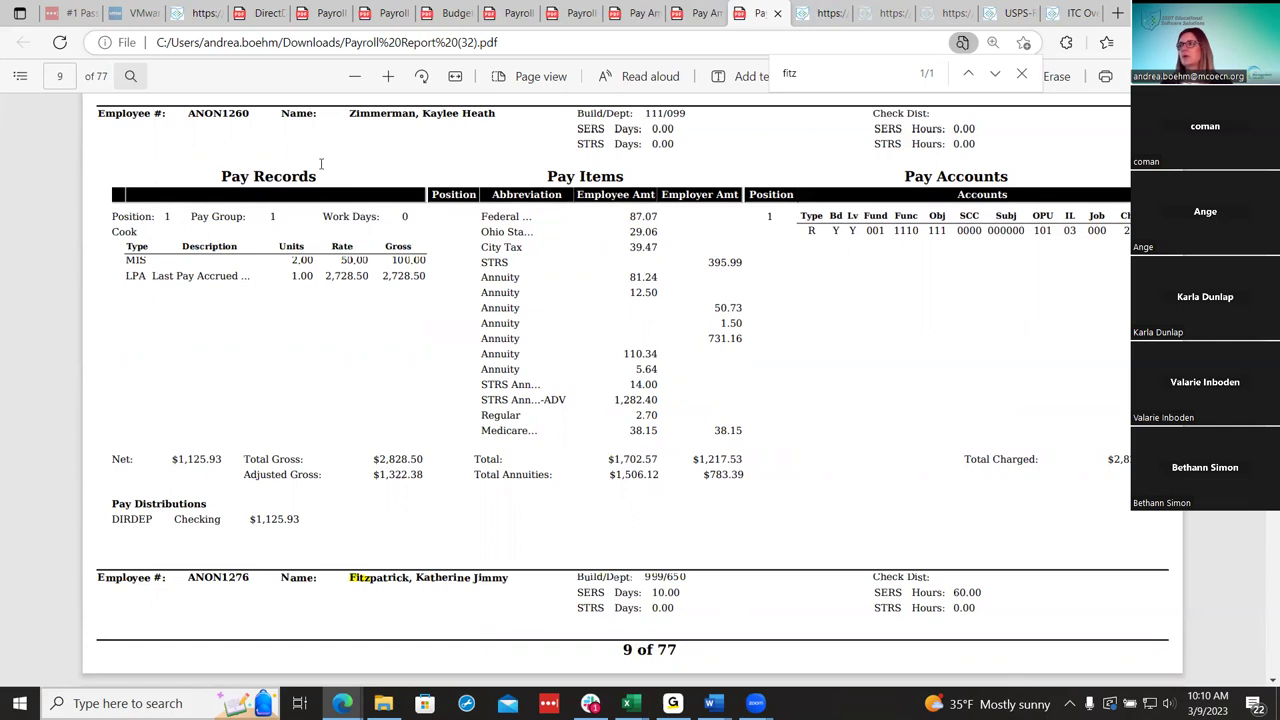
scroll(321, 163, "down", 3)
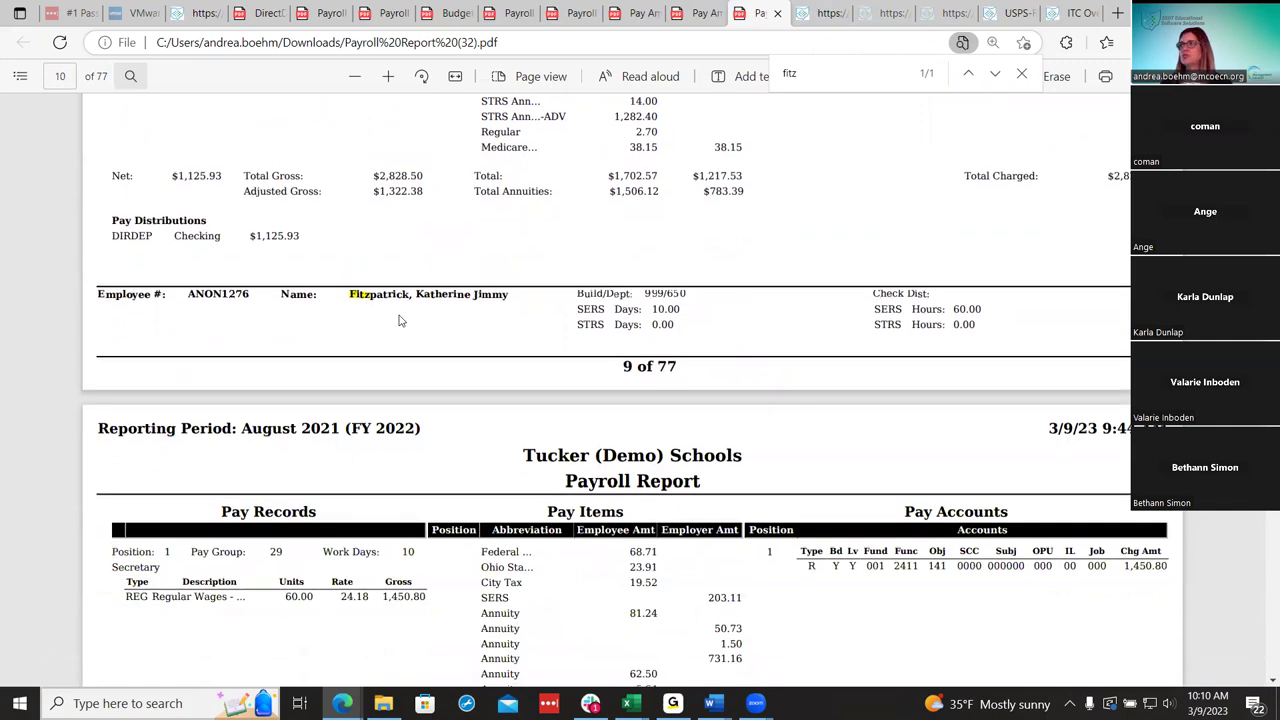
scroll(399, 320, "down", 2)
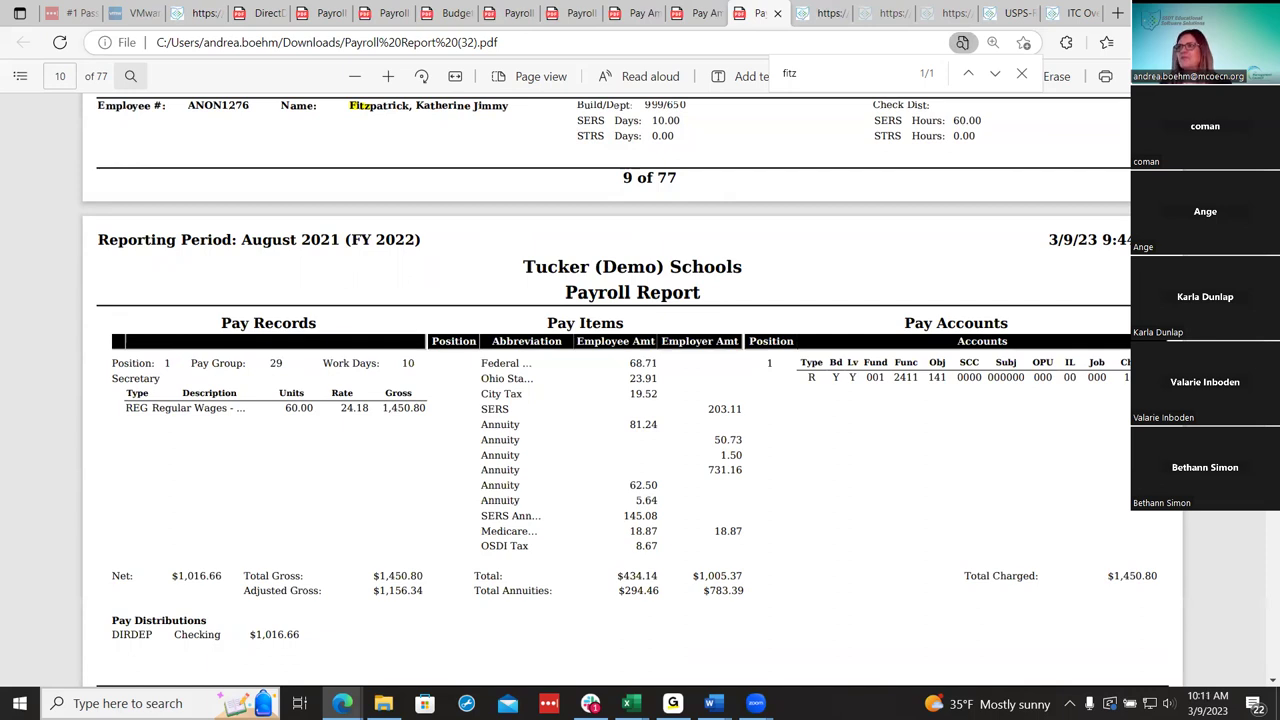
Open the Payroll Processing documentation and read its section on Delete Payroll or Delete Payroll and Exceptions.
left_click(1005, 13)
scroll(100, 400, "up", 3)
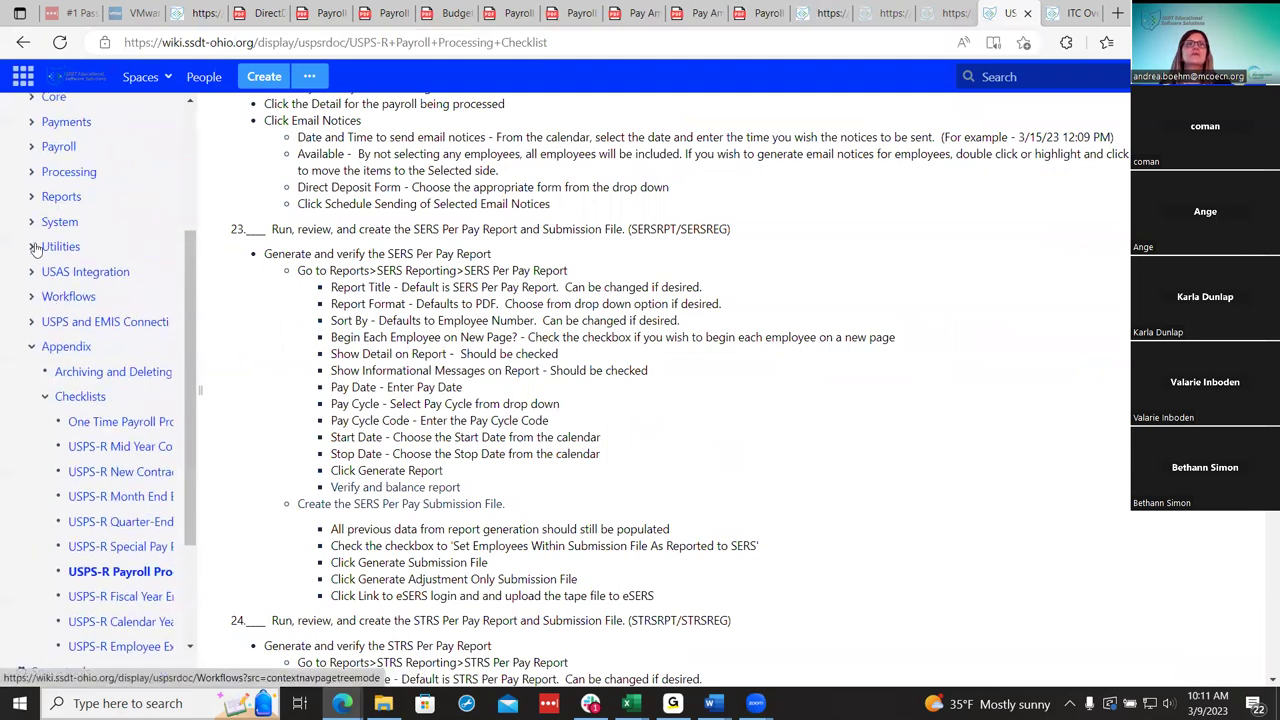
left_click(33, 172)
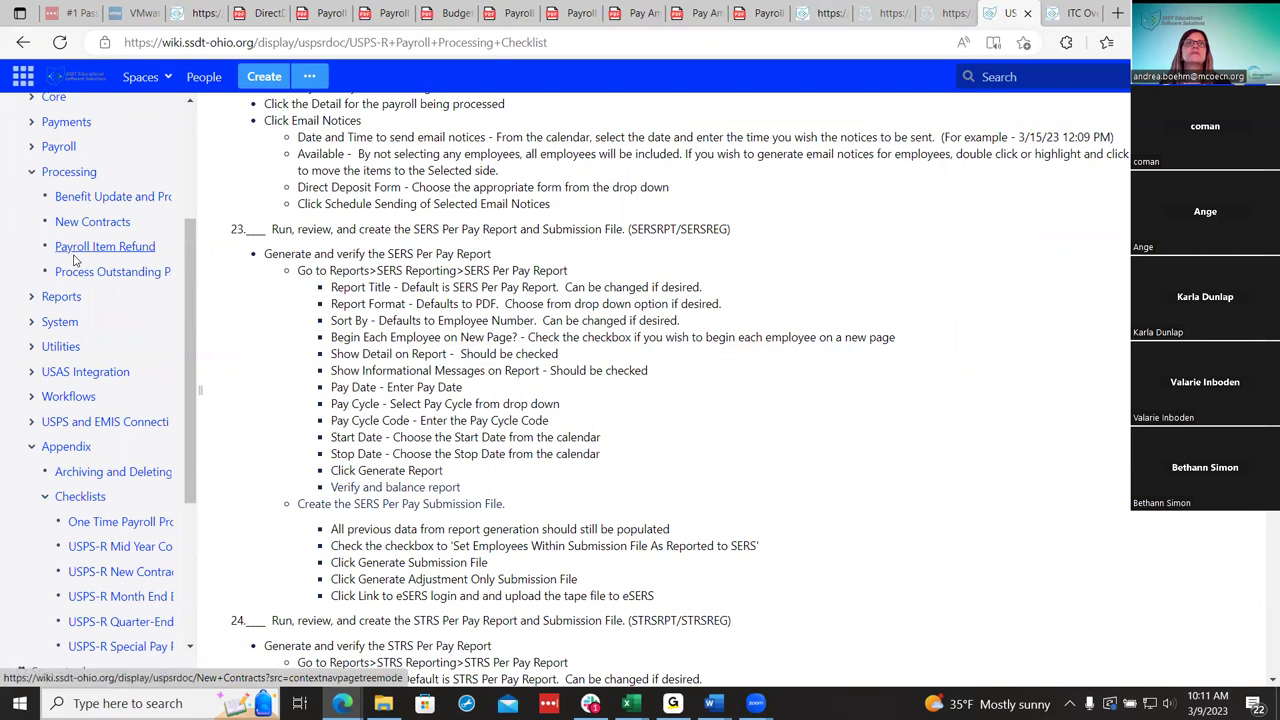
left_click(31, 147)
left_click(92, 221)
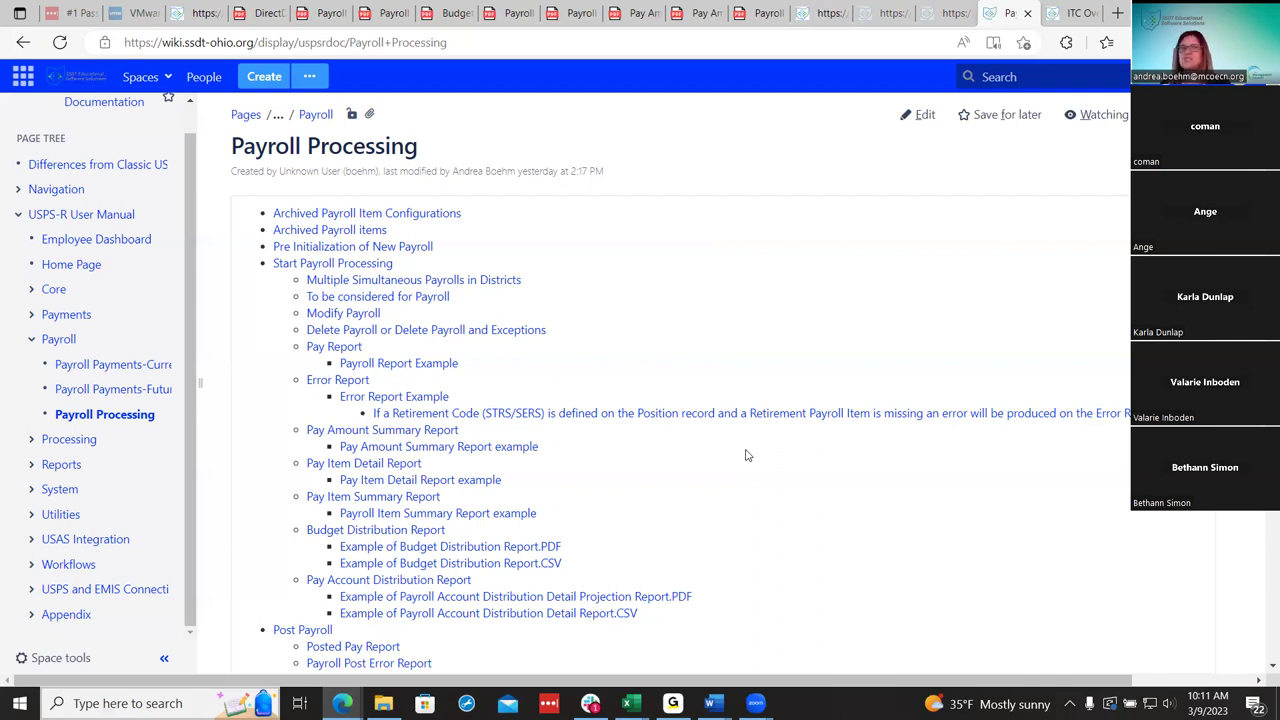
left_click(350, 330)
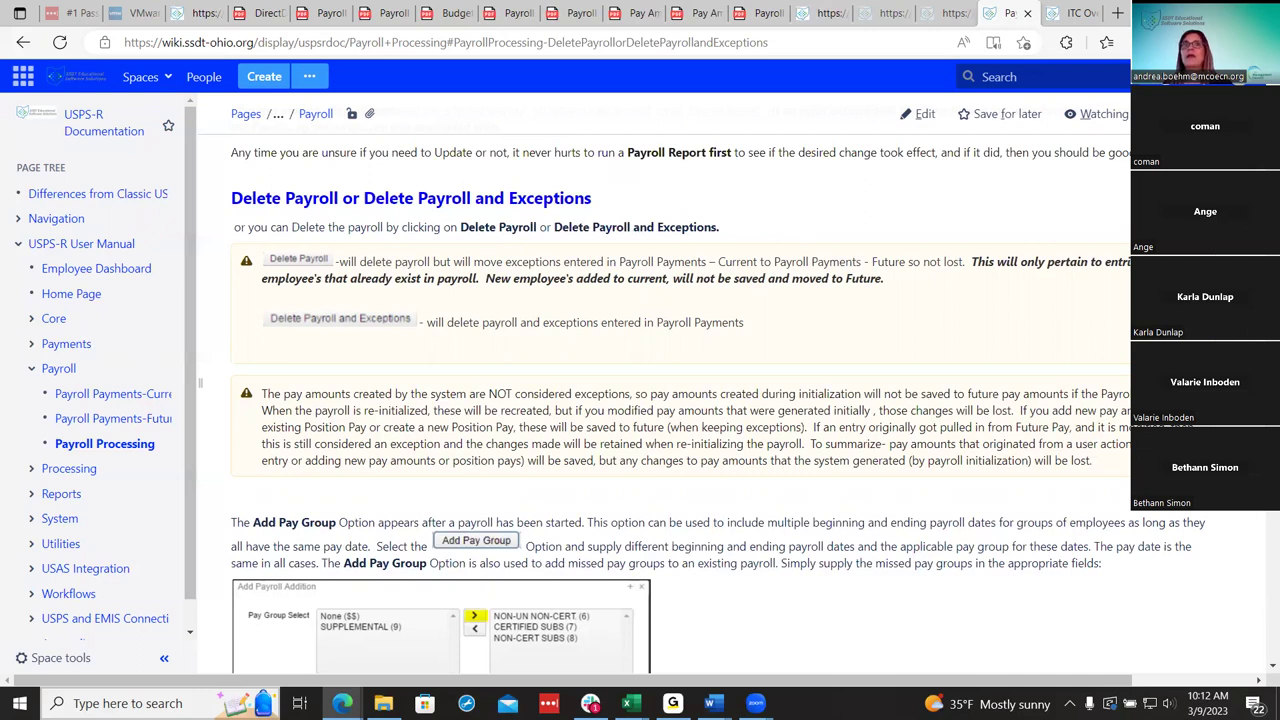
Return to the Payroll Report PDF and re-examine the cook's MIS and LPA pay entries.
left_click(765, 12)
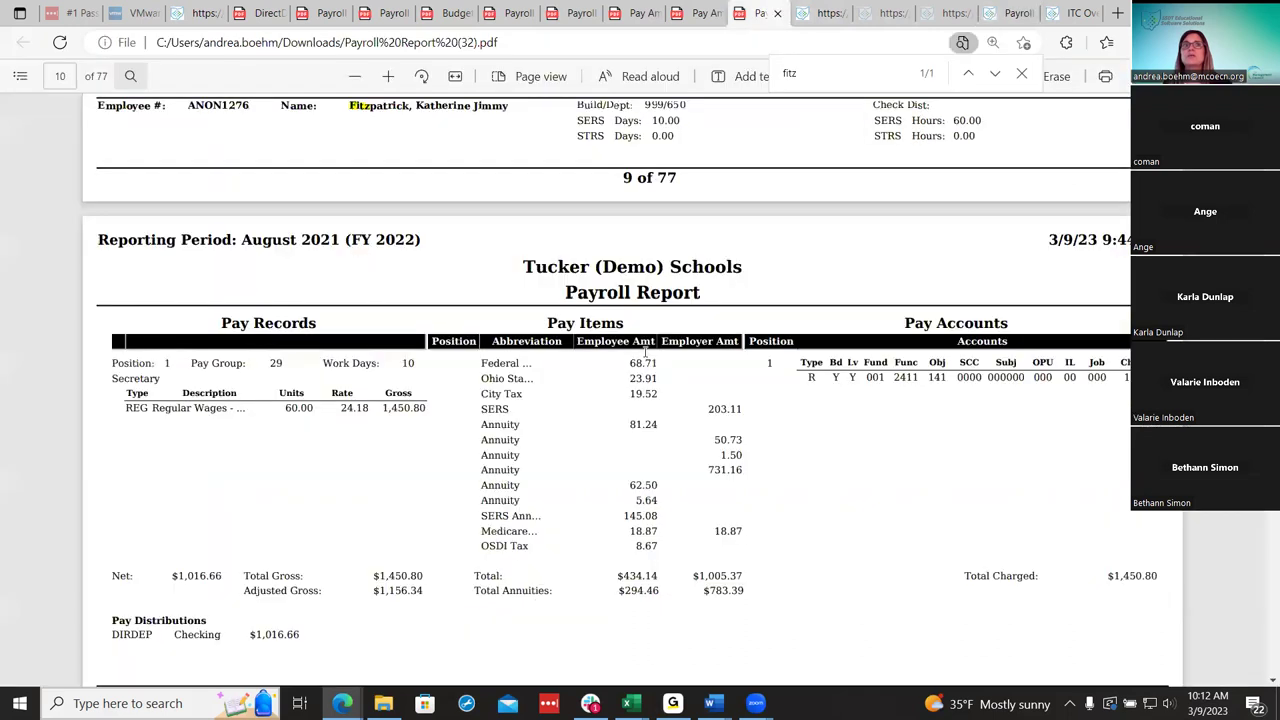
scroll(350, 433, "up", 5)
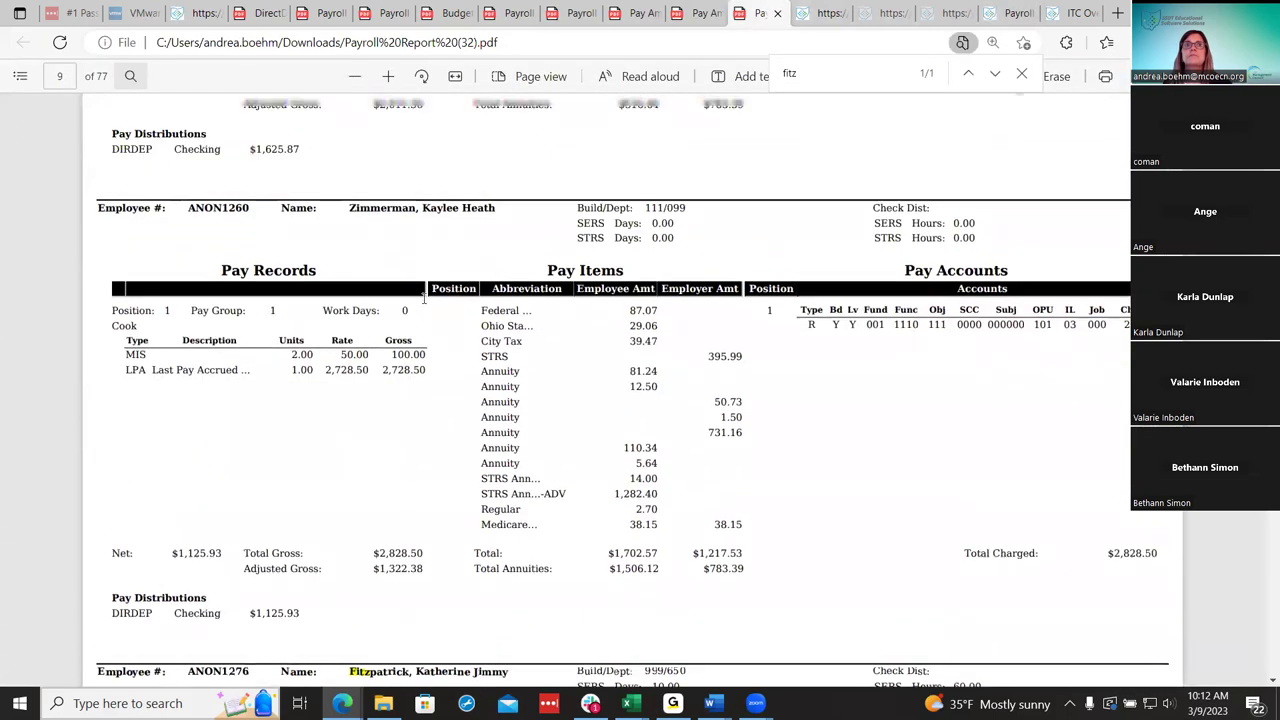
scroll(268, 509, "down", 1)
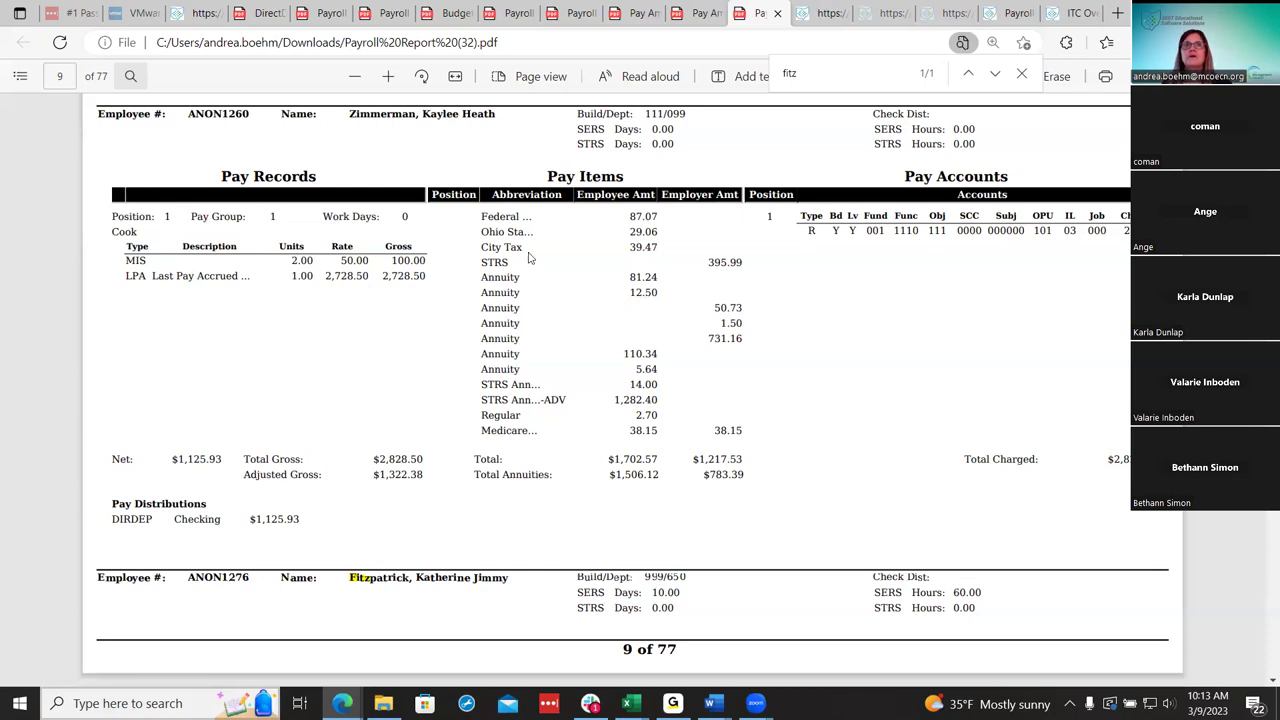
Revisit the current payroll payments list and switch to the ITC Overview Training and Materials page.
left_click(200, 10)
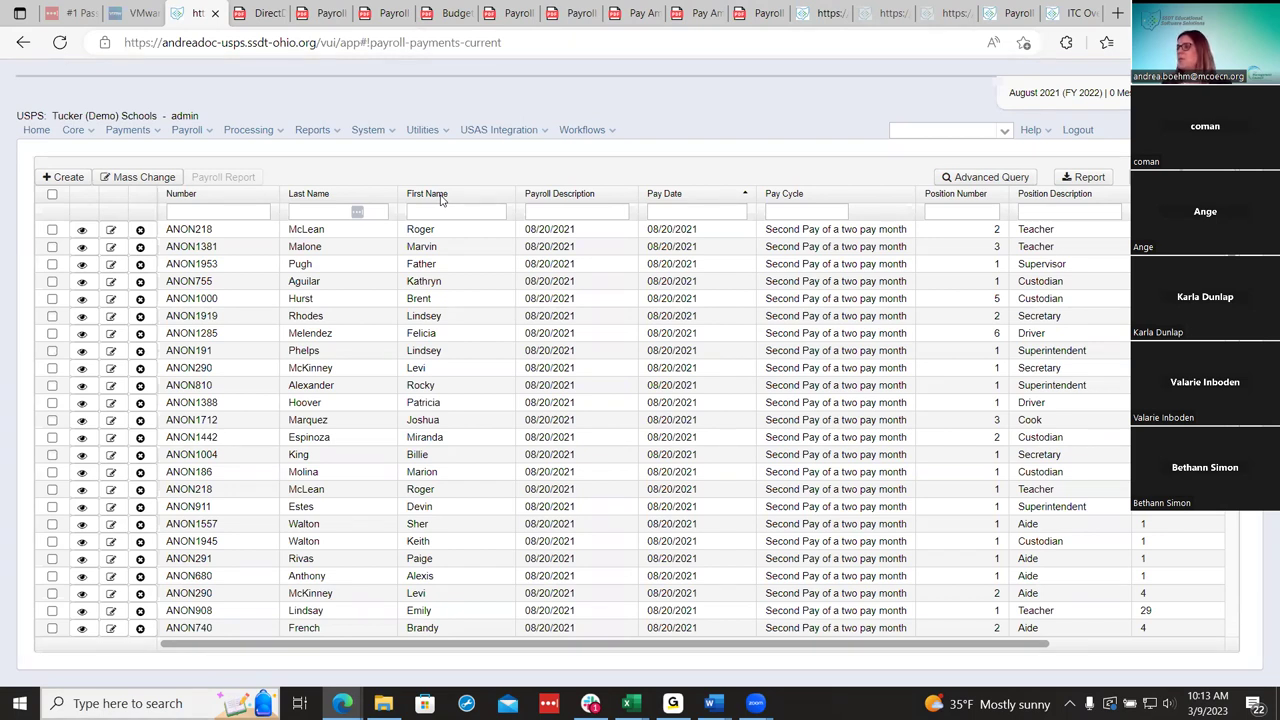
left_click(1072, 13)
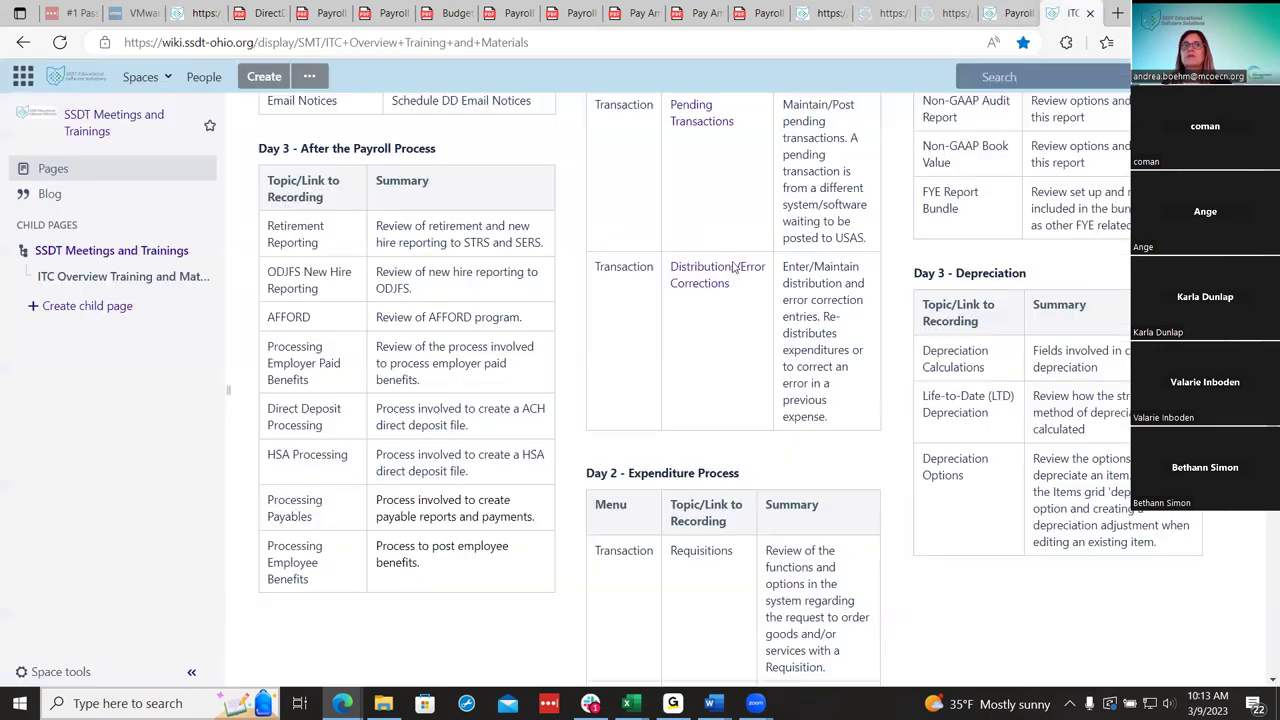